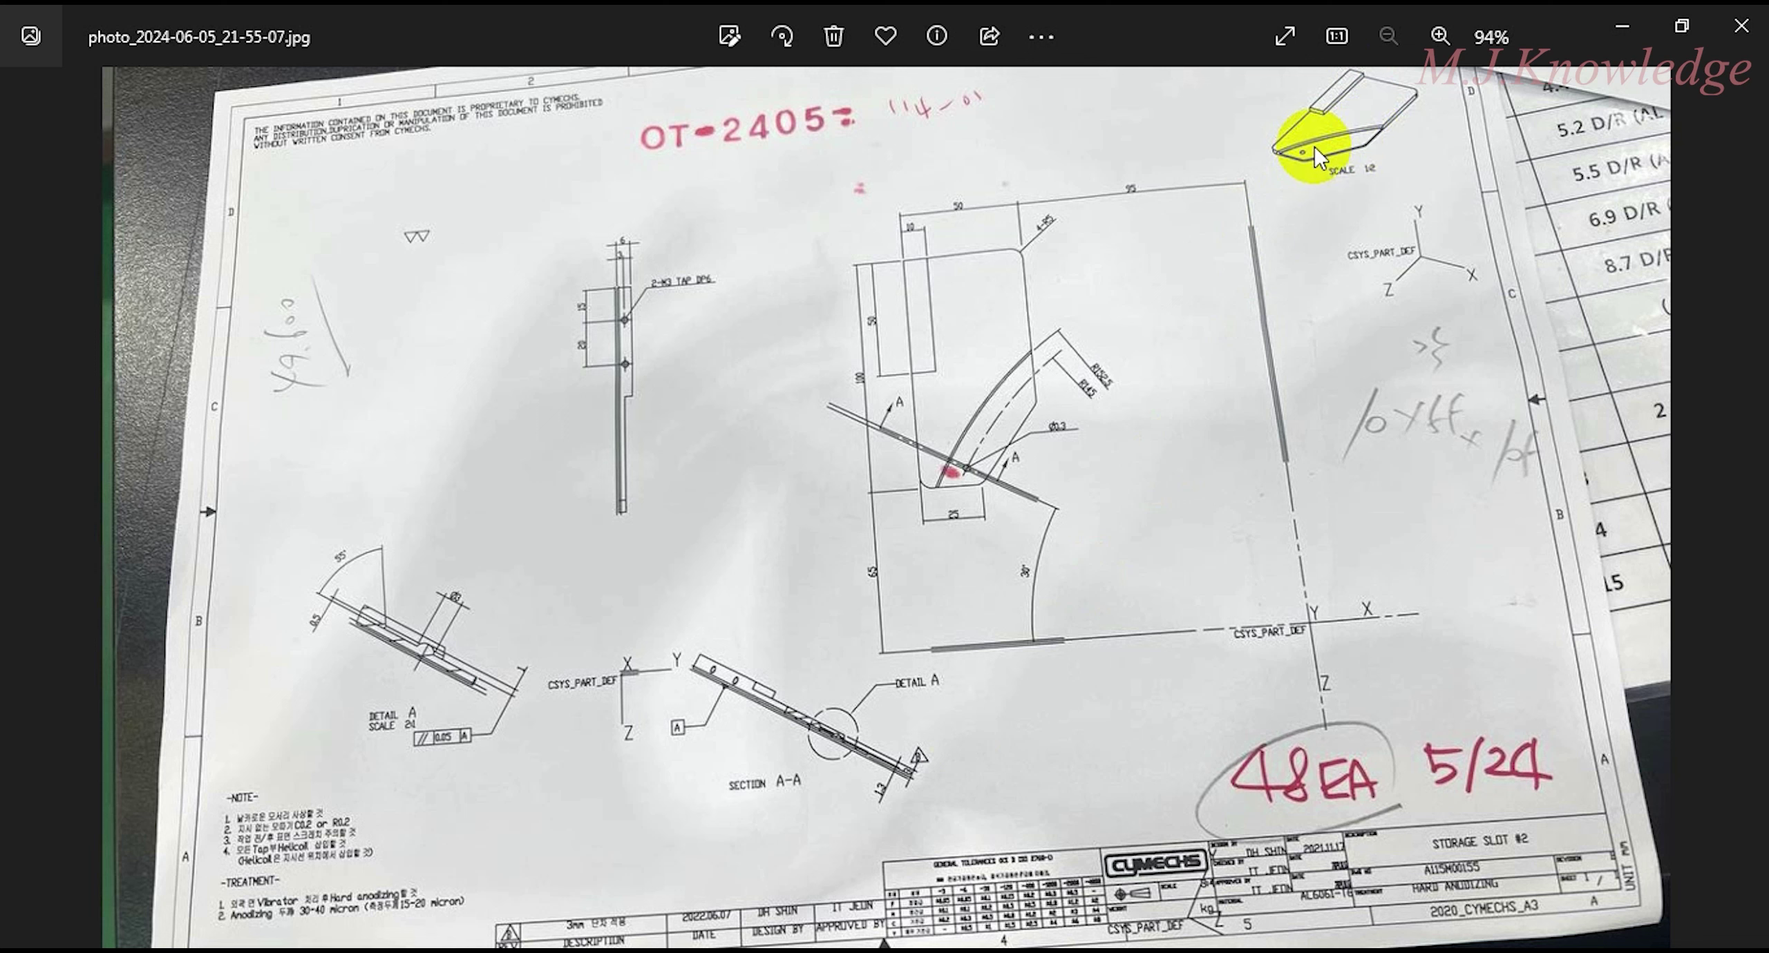
Step: Use Level Manager's All off so level 1 is the only visible level
left_click(1406, 98)
left_click(1415, 109)
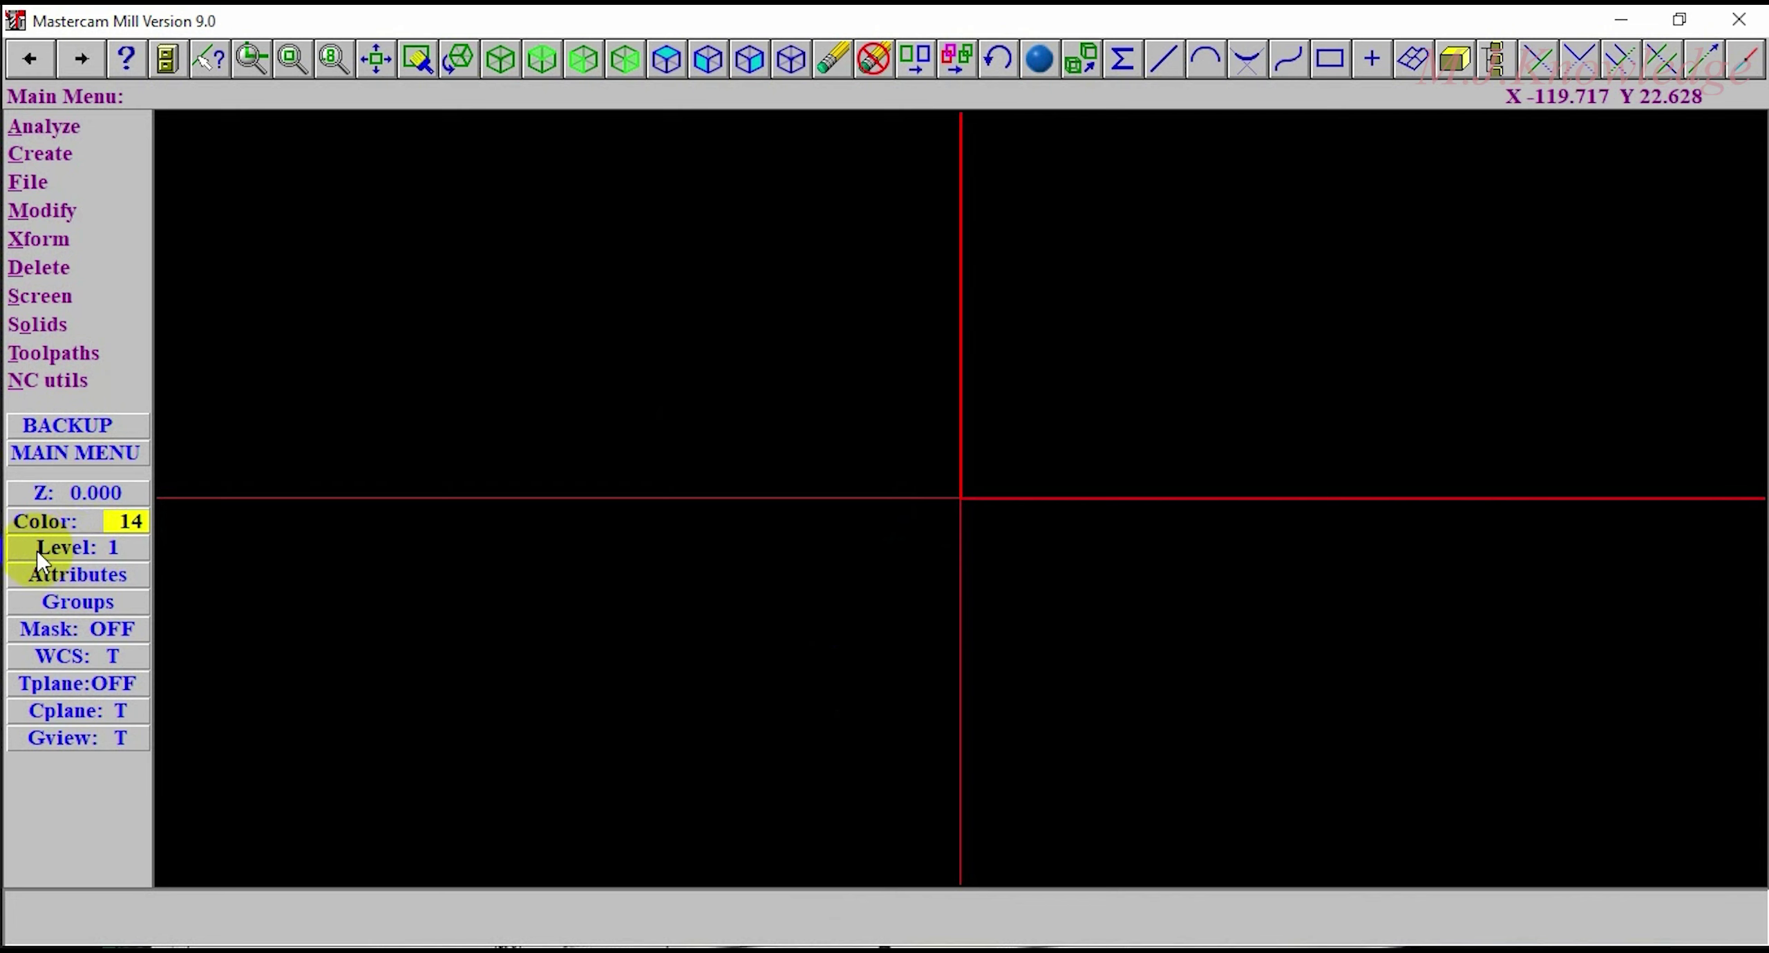
left_click(76, 549)
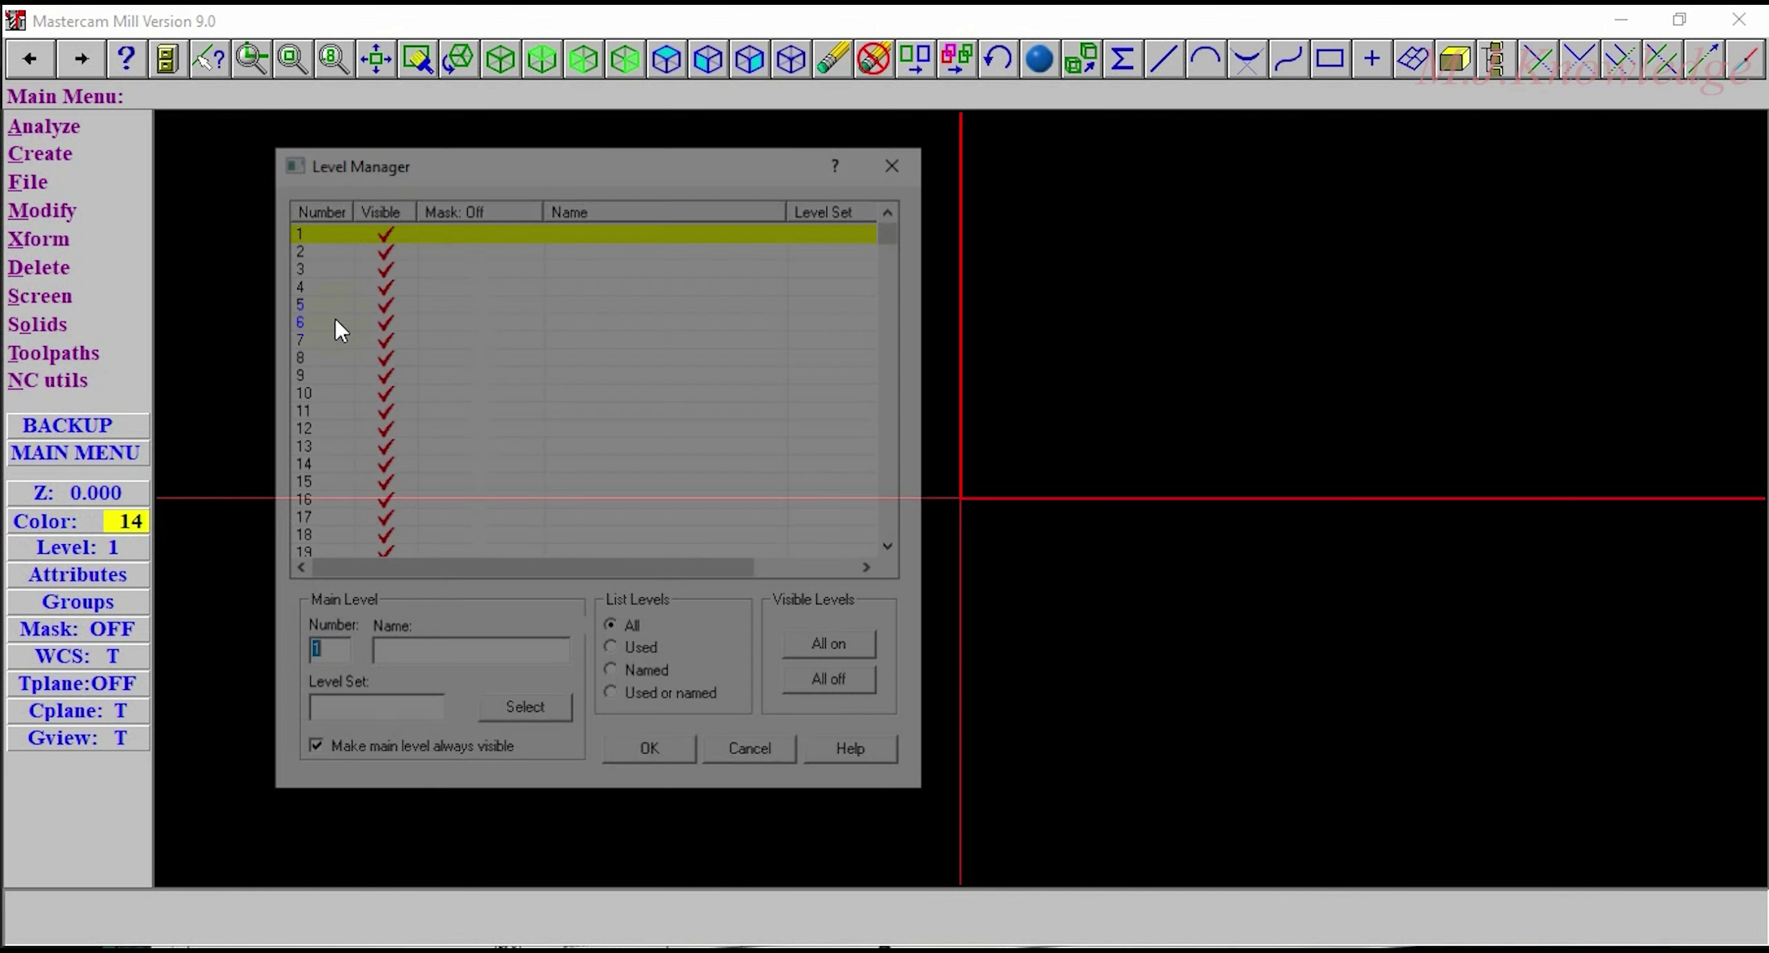
left_click_drag(517, 164, 631, 153)
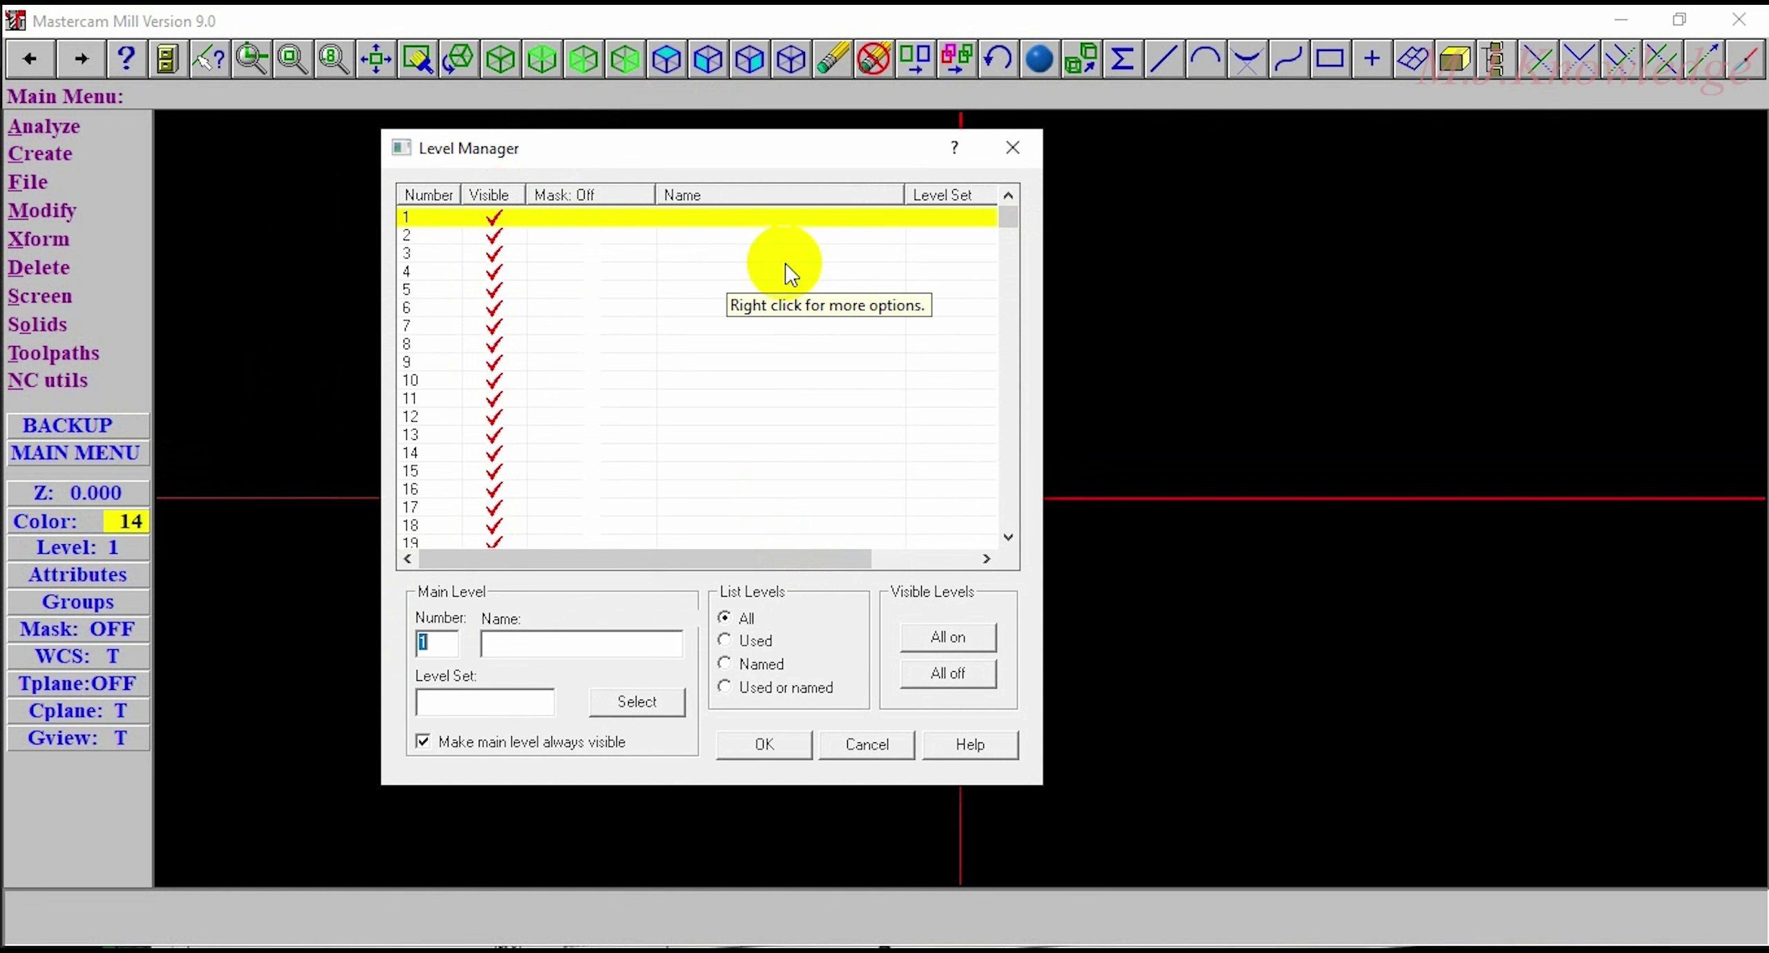
left_click_drag(703, 138, 760, 139)
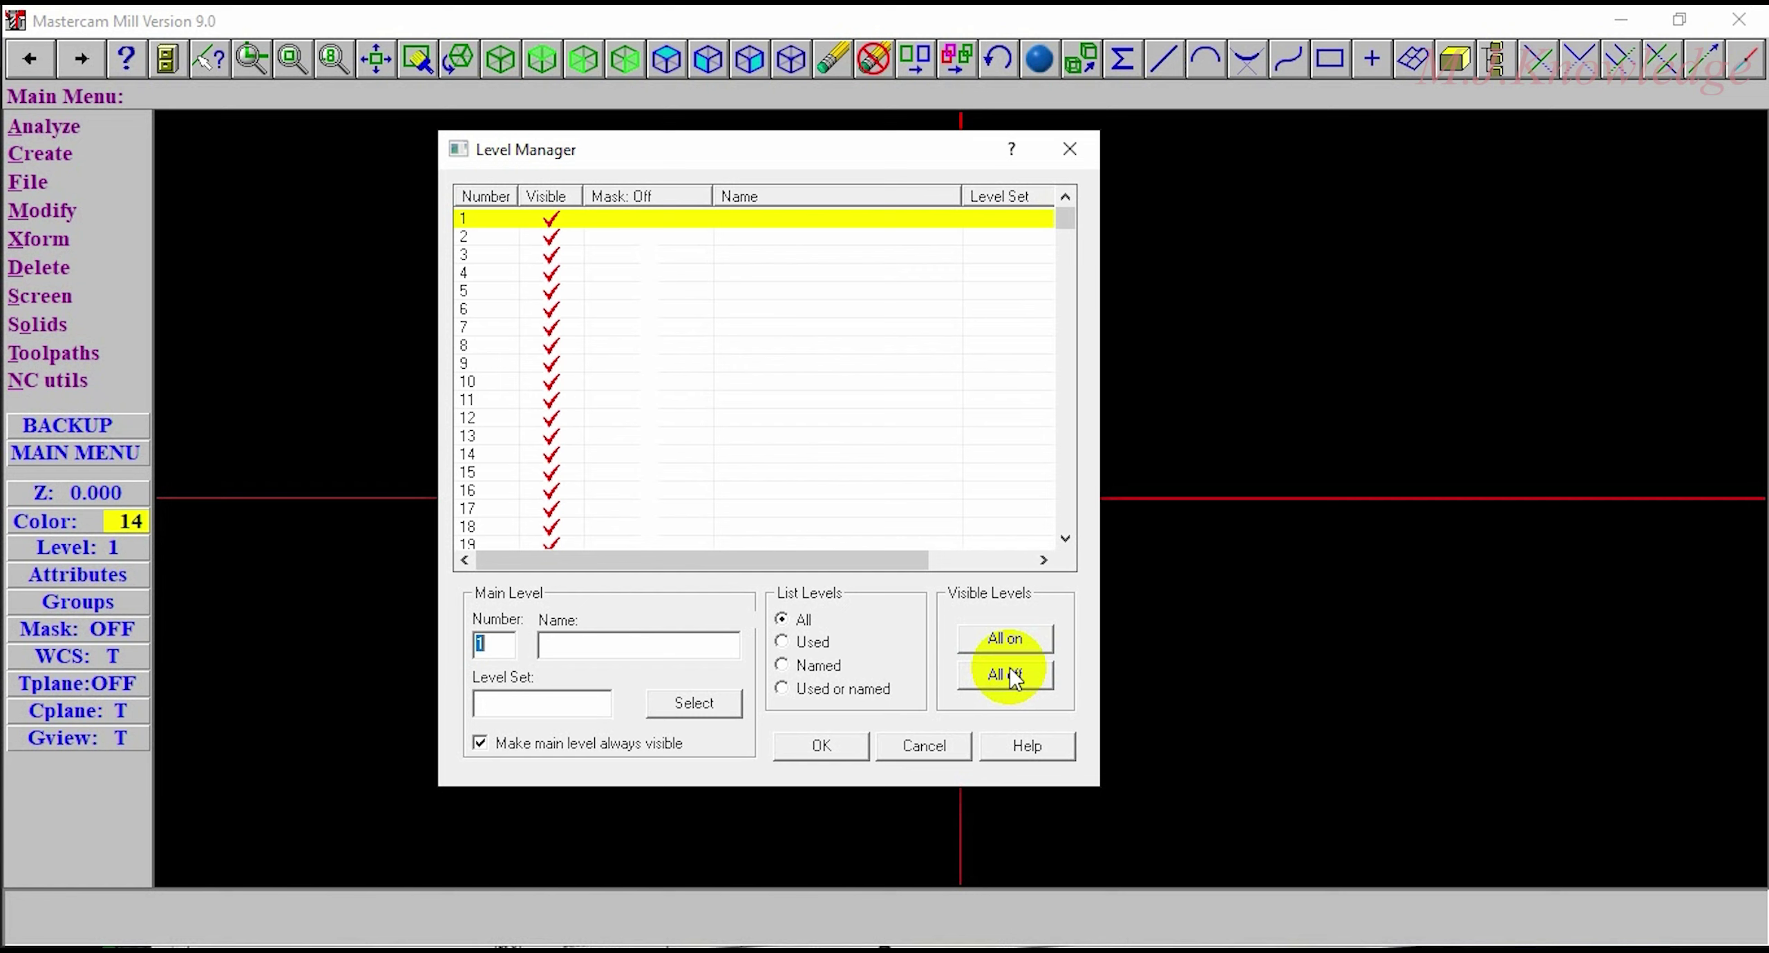
left_click(1013, 677)
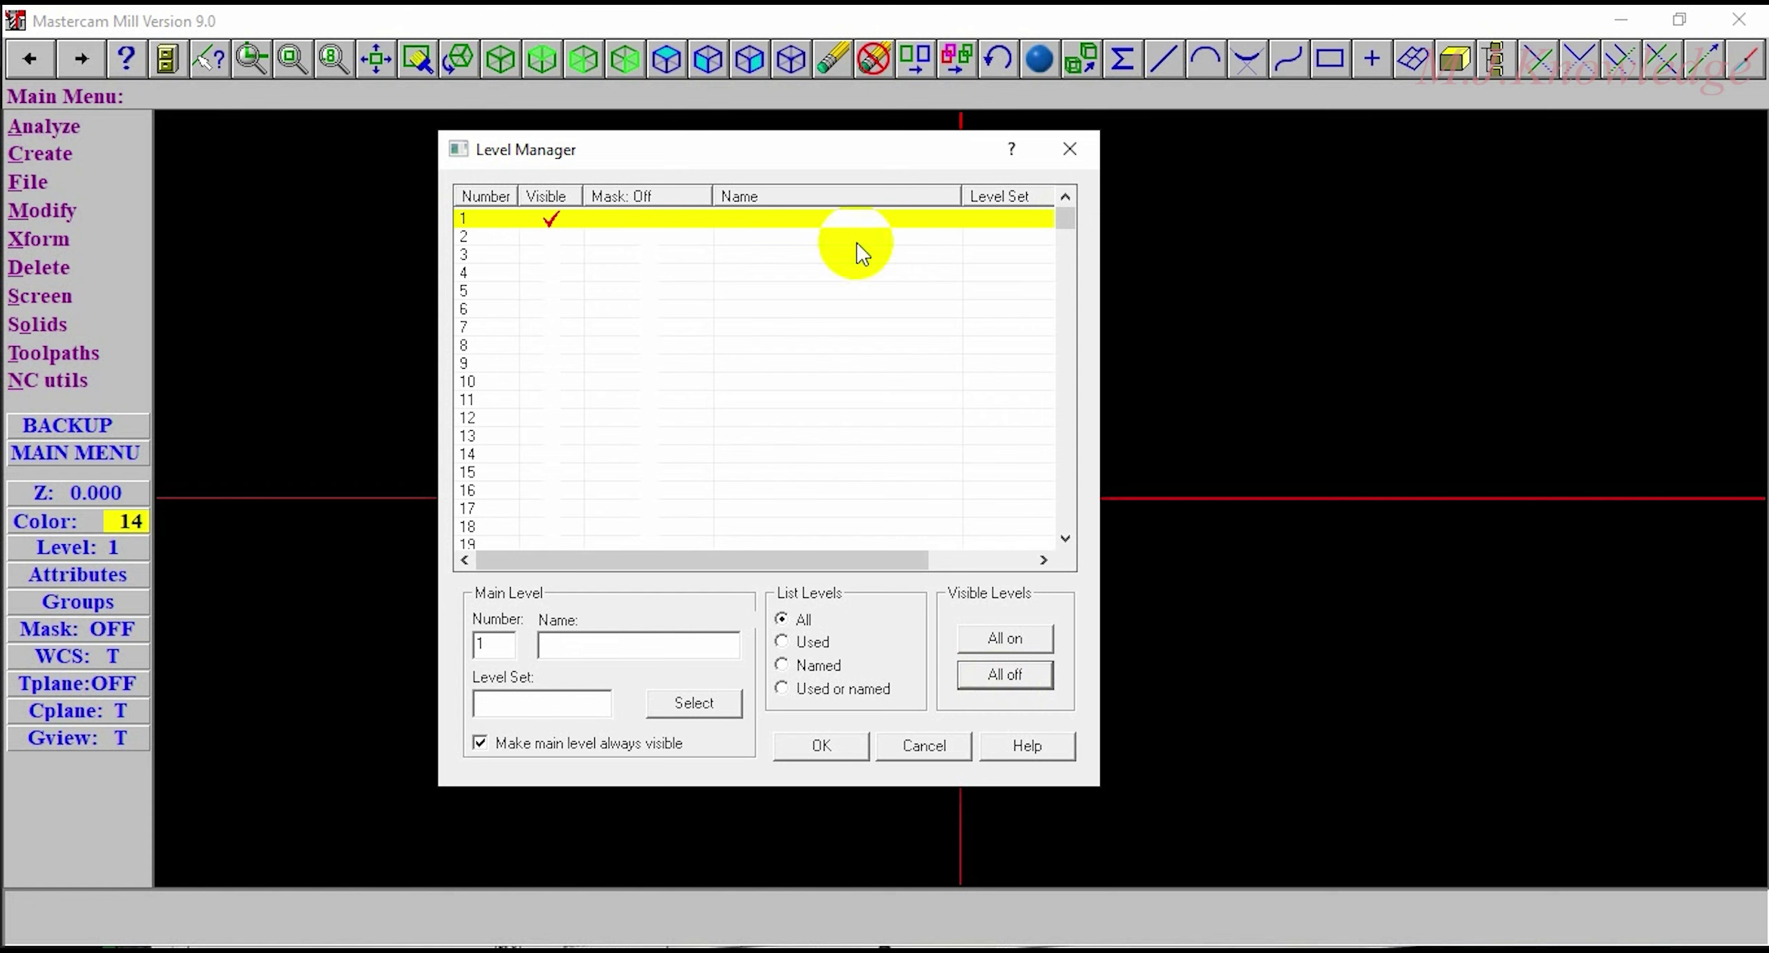
left_click(815, 753)
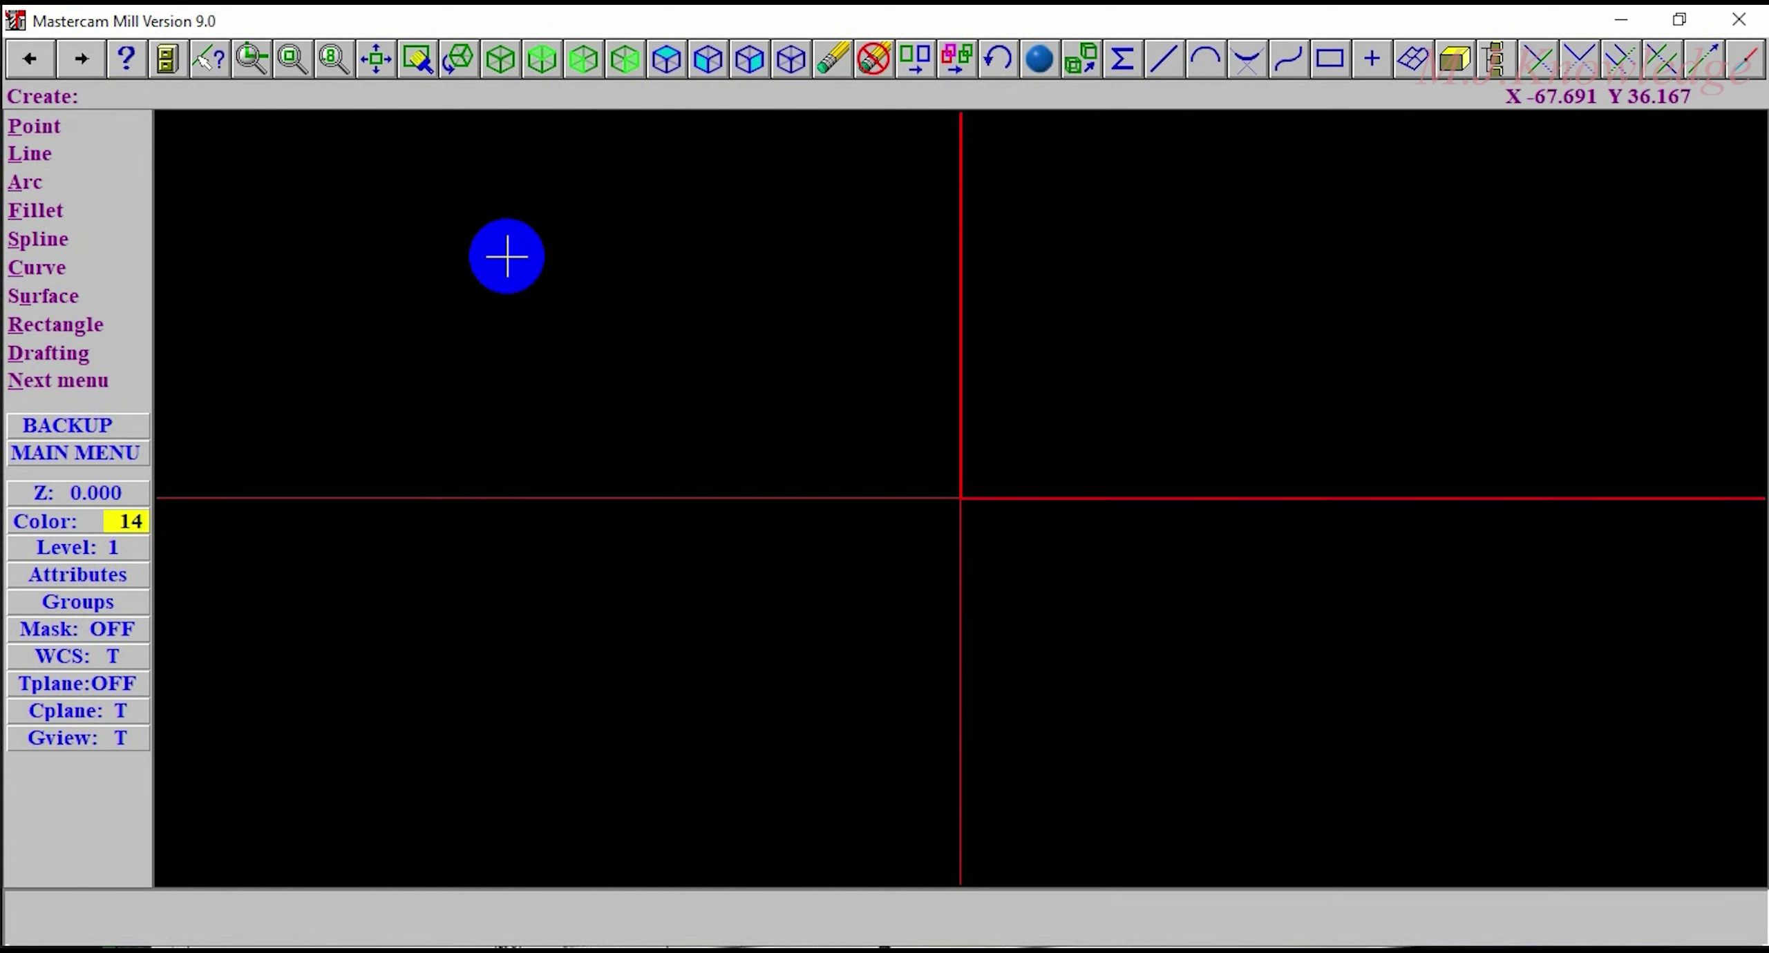
Step: Draw a 1-point rectangle 50 wide by 100 tall, centred at X-120, Y115
left_click(95, 330)
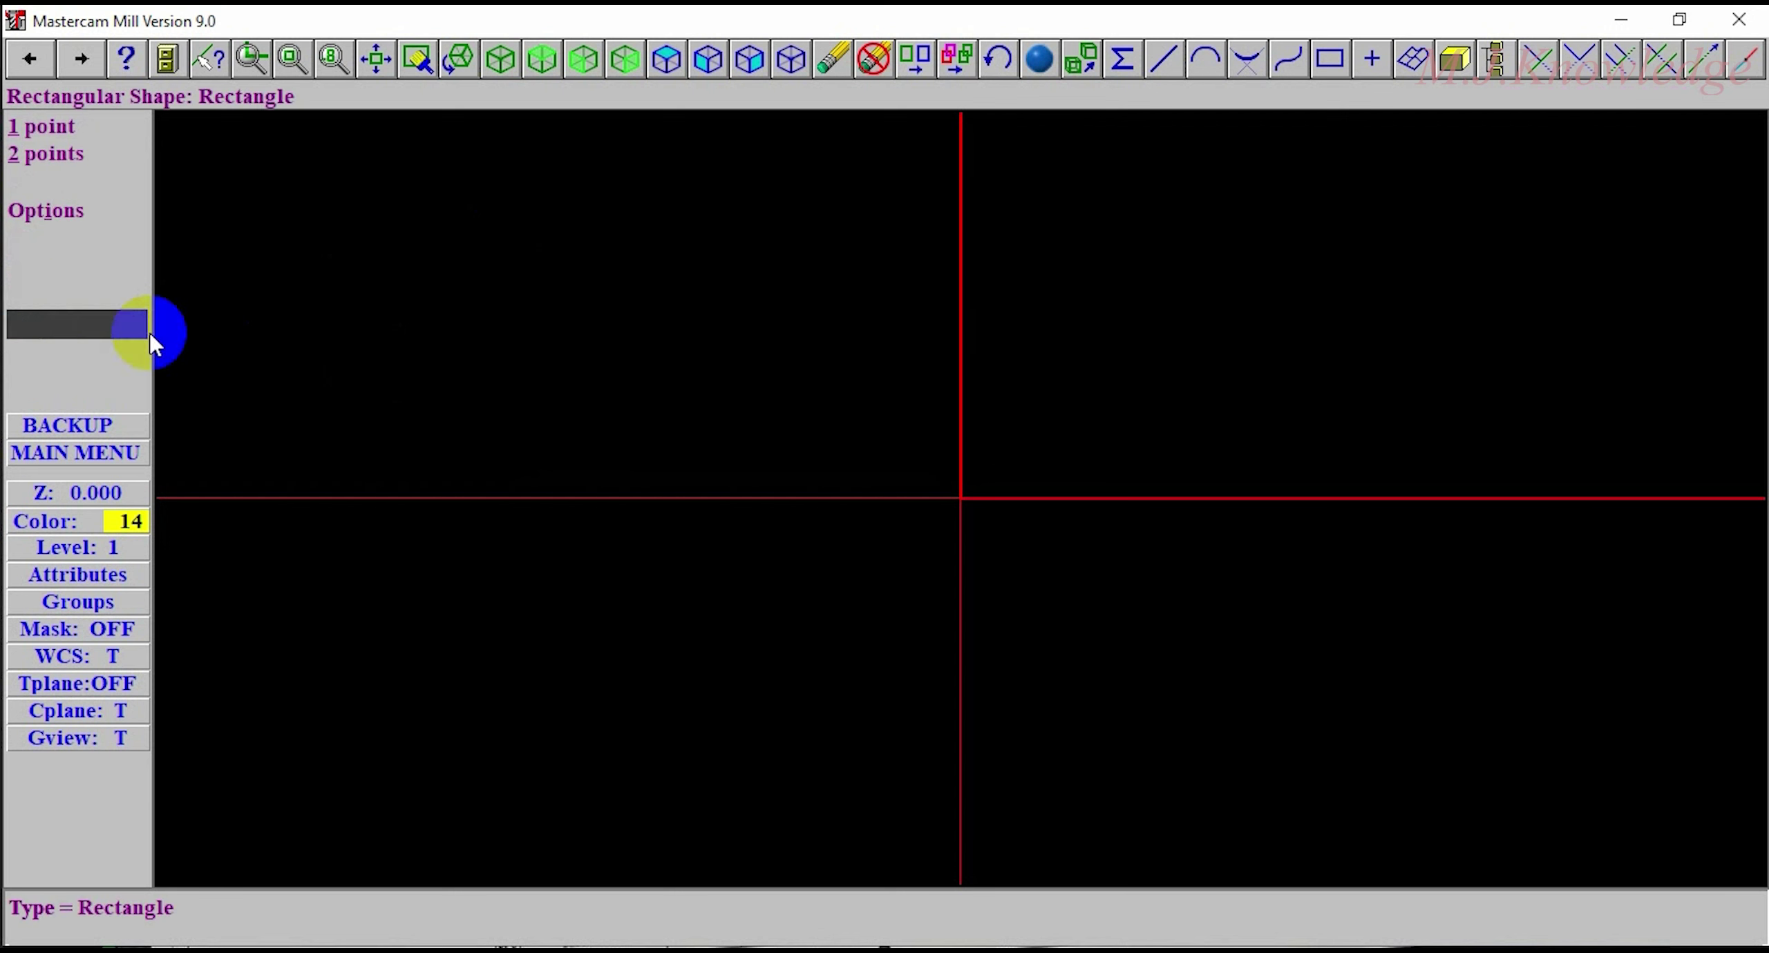
left_click(99, 138)
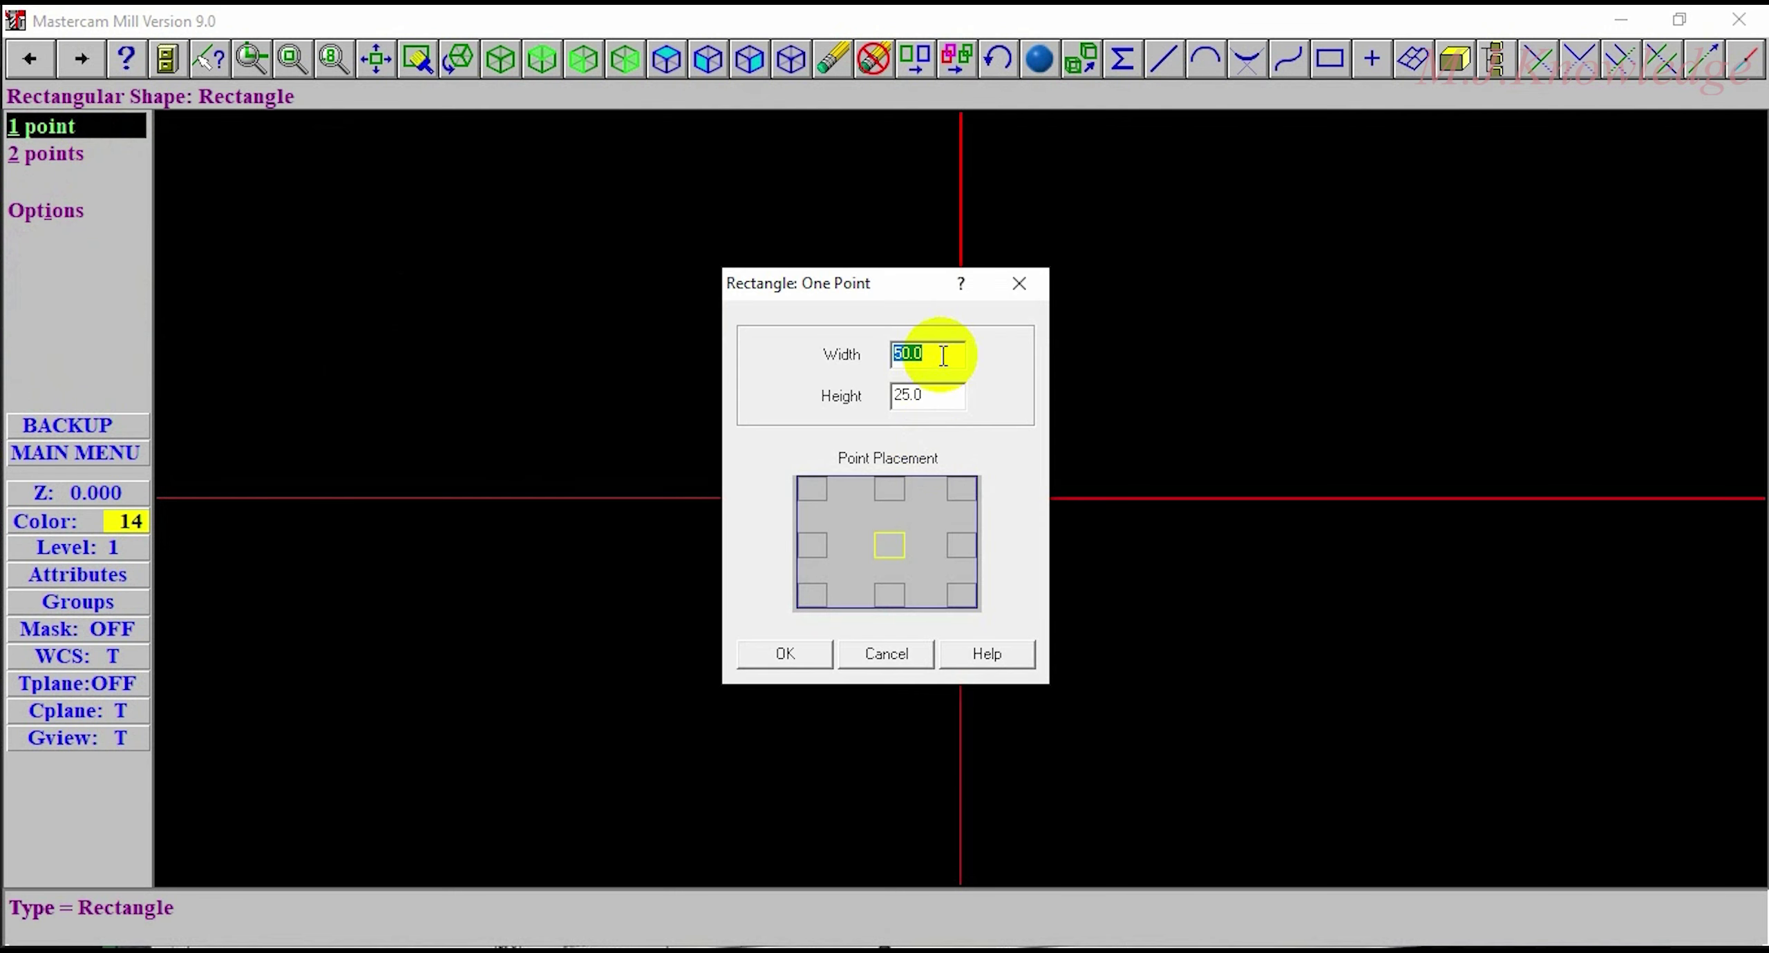
left_click(929, 395)
left_click(912, 354)
left_click(932, 395)
type("1")
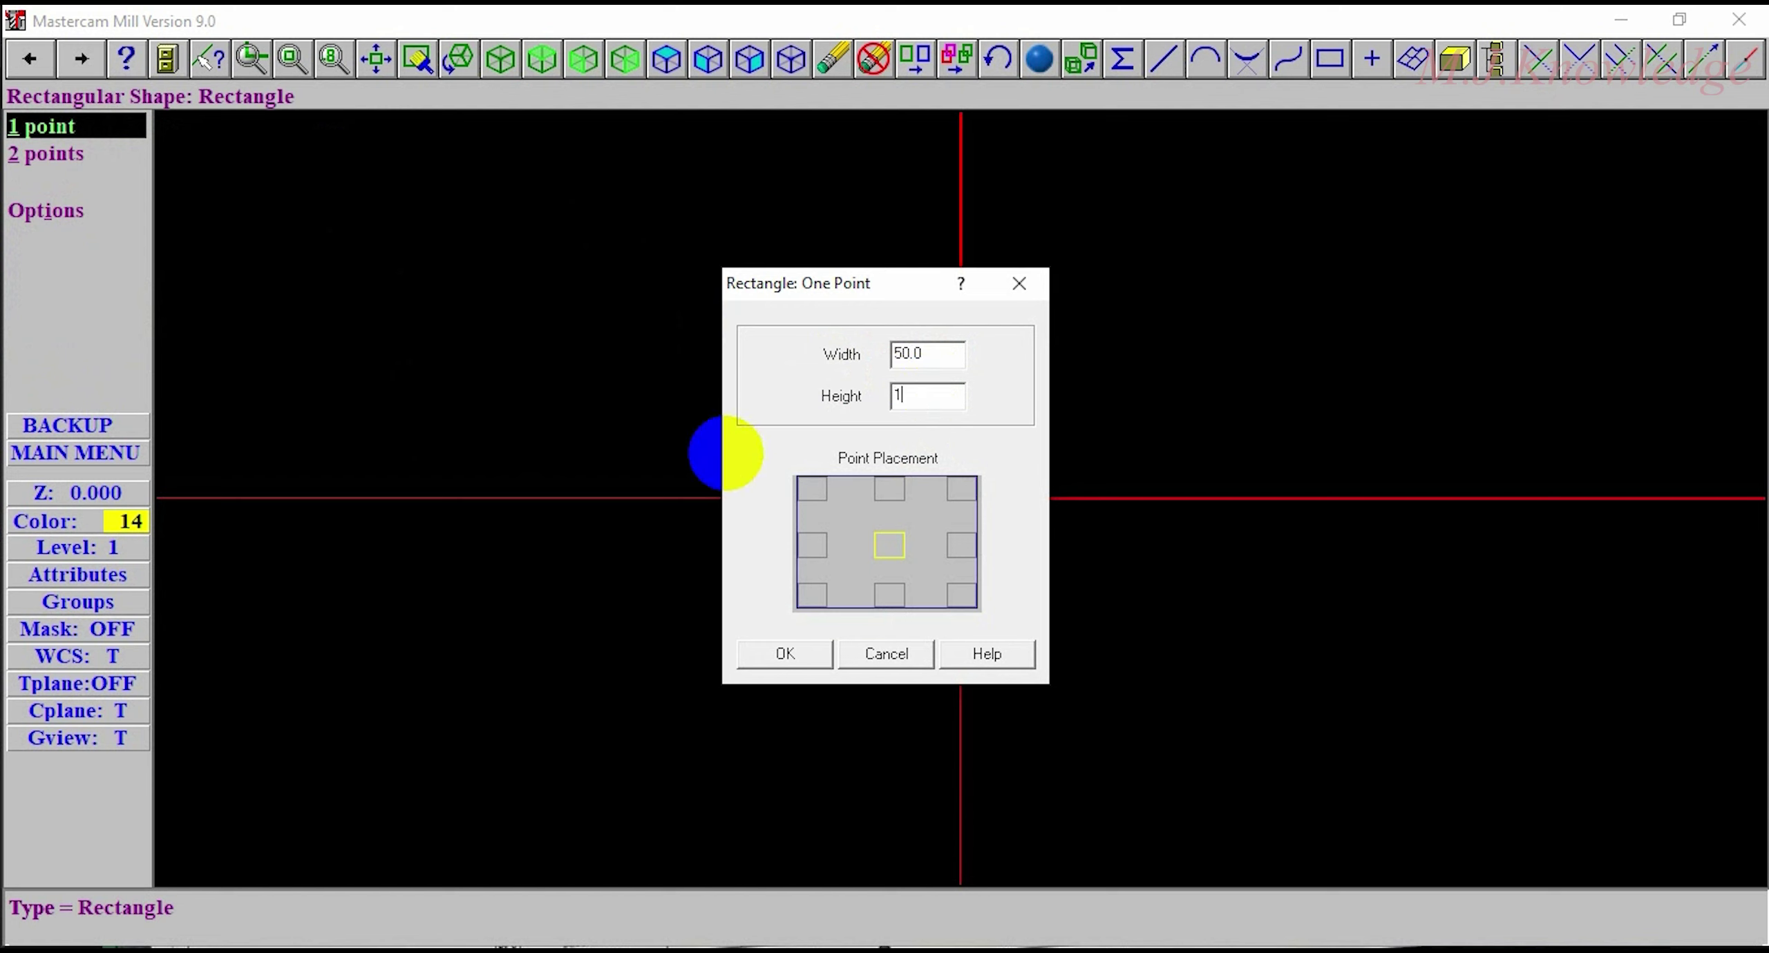
type("00")
left_click(811, 655)
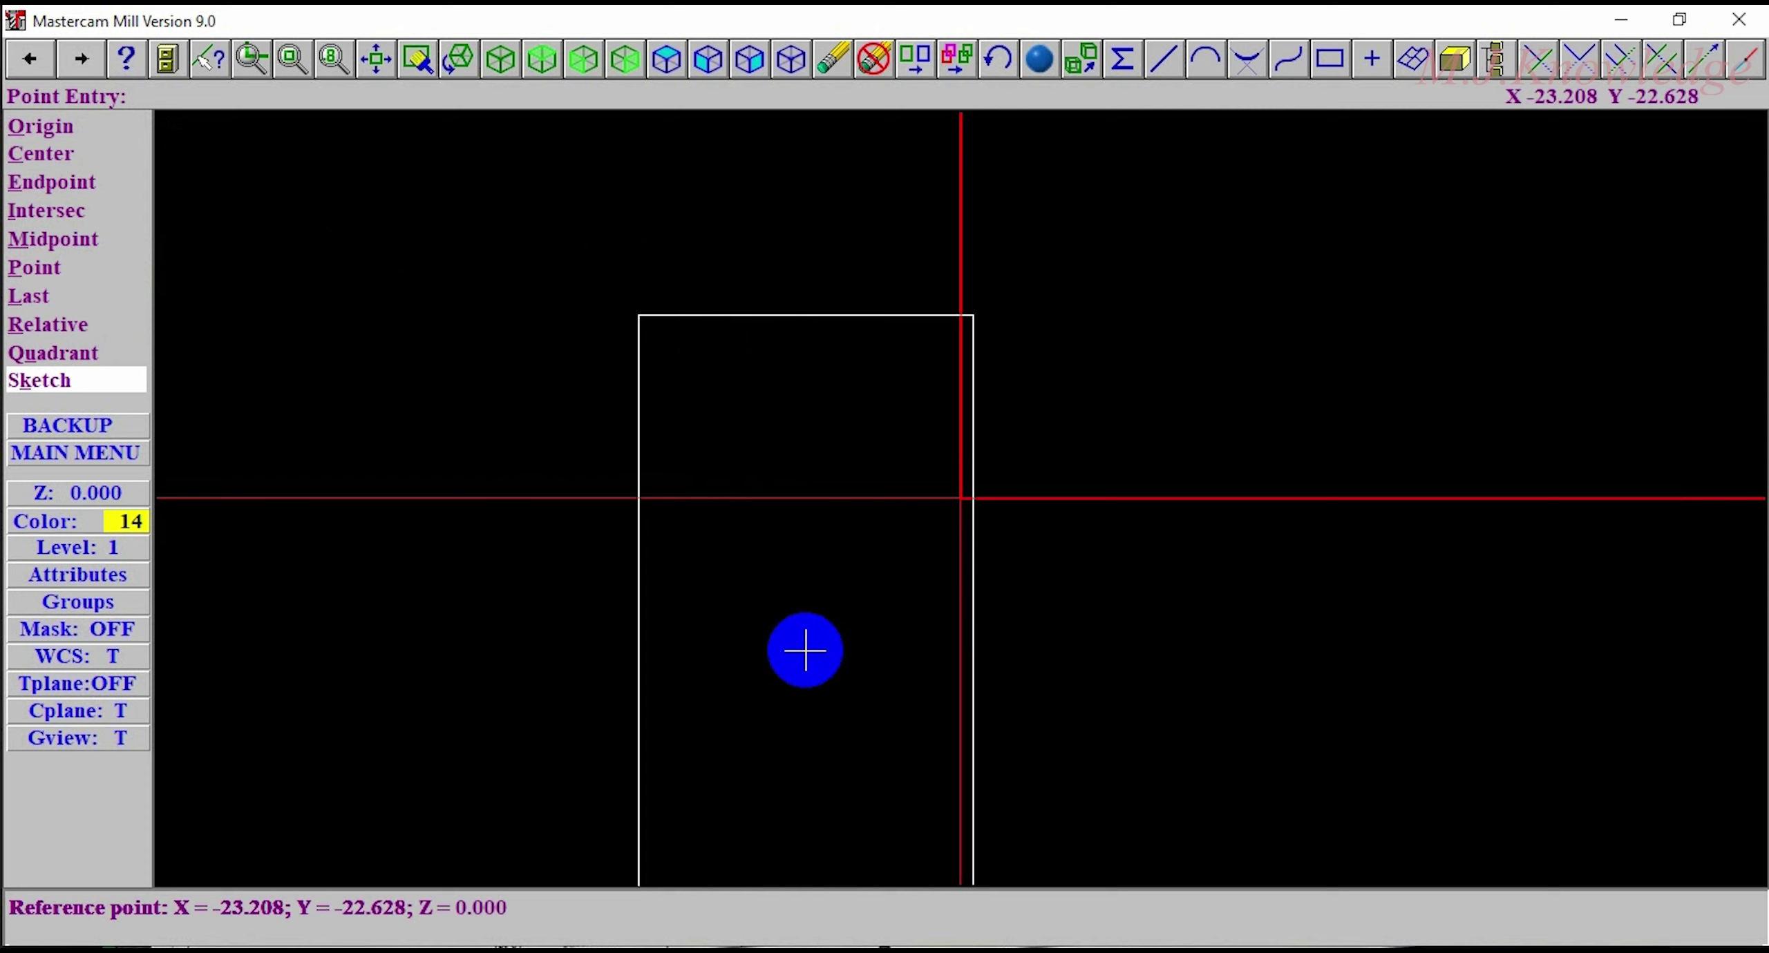
type("X-120y1")
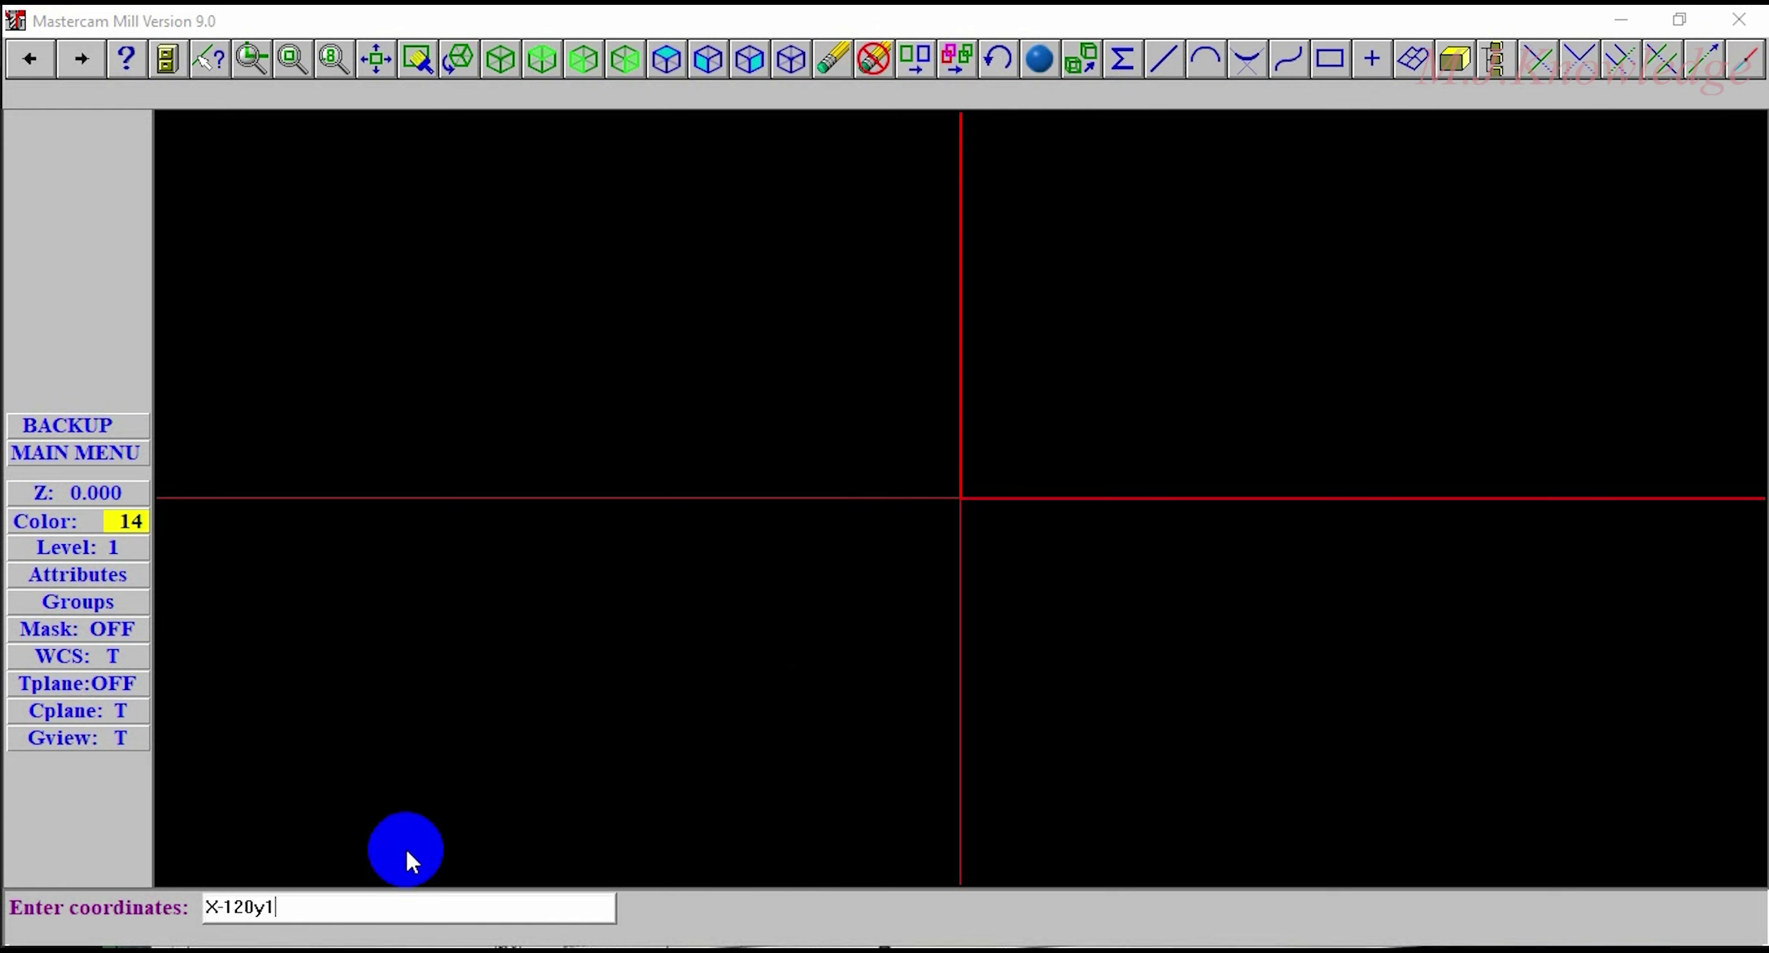
type("5")
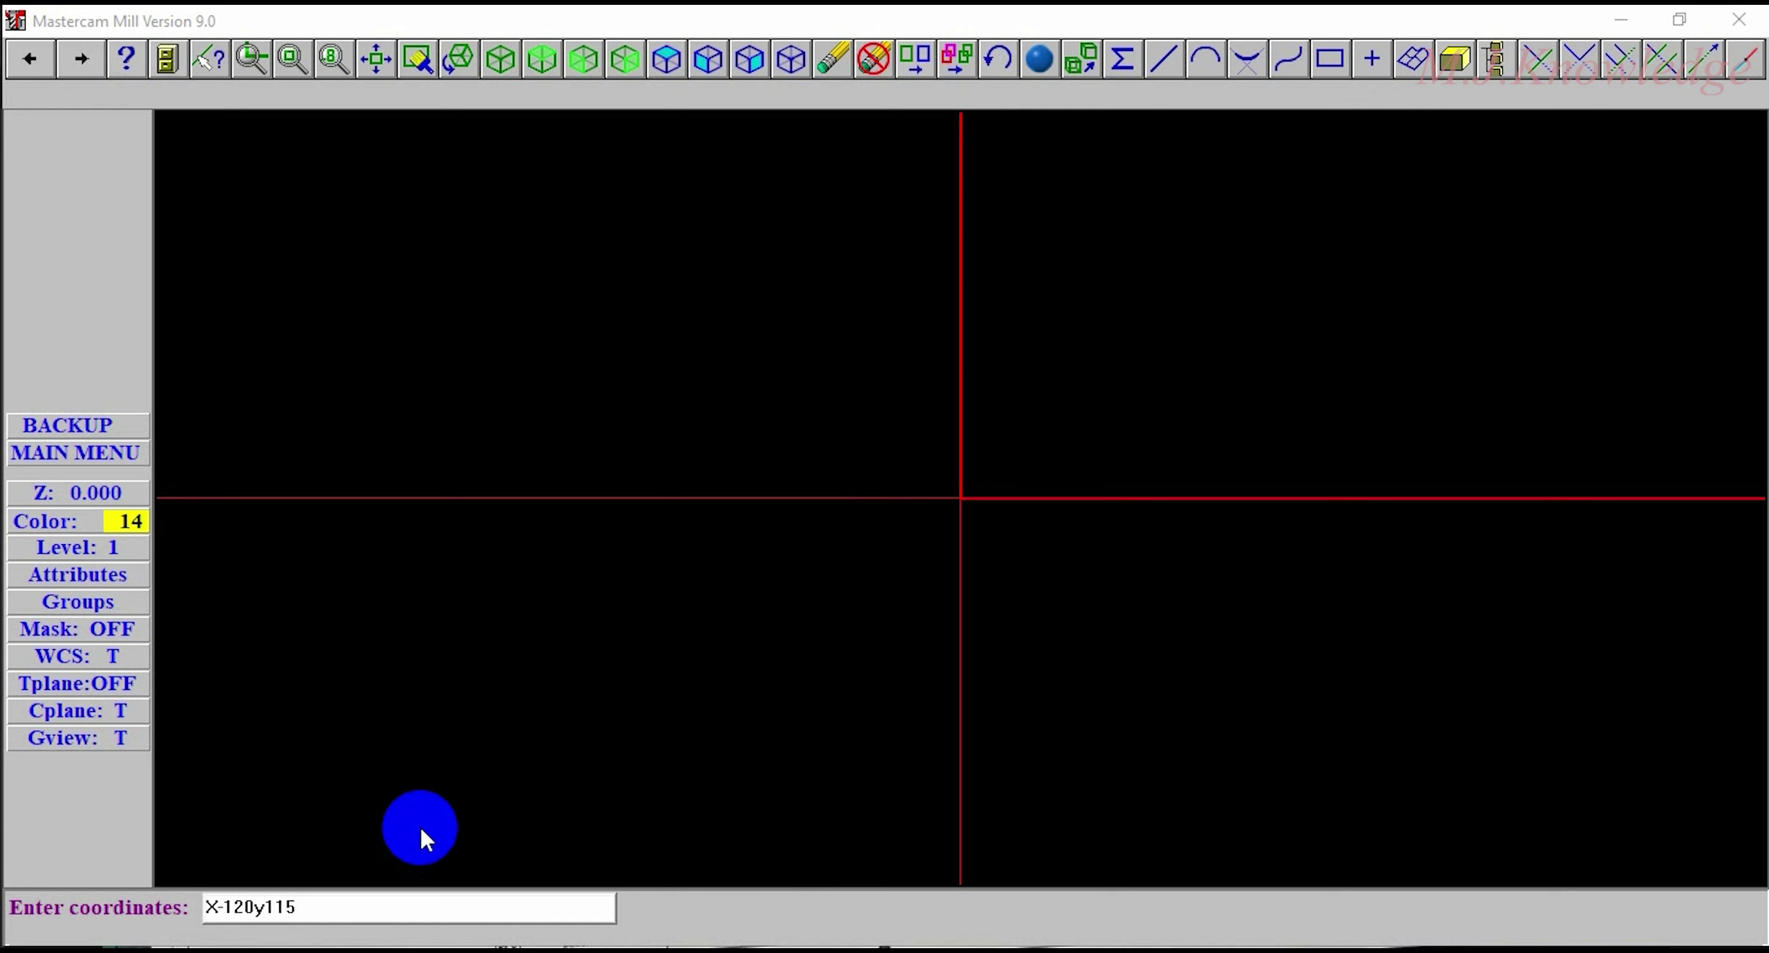
key("Return")
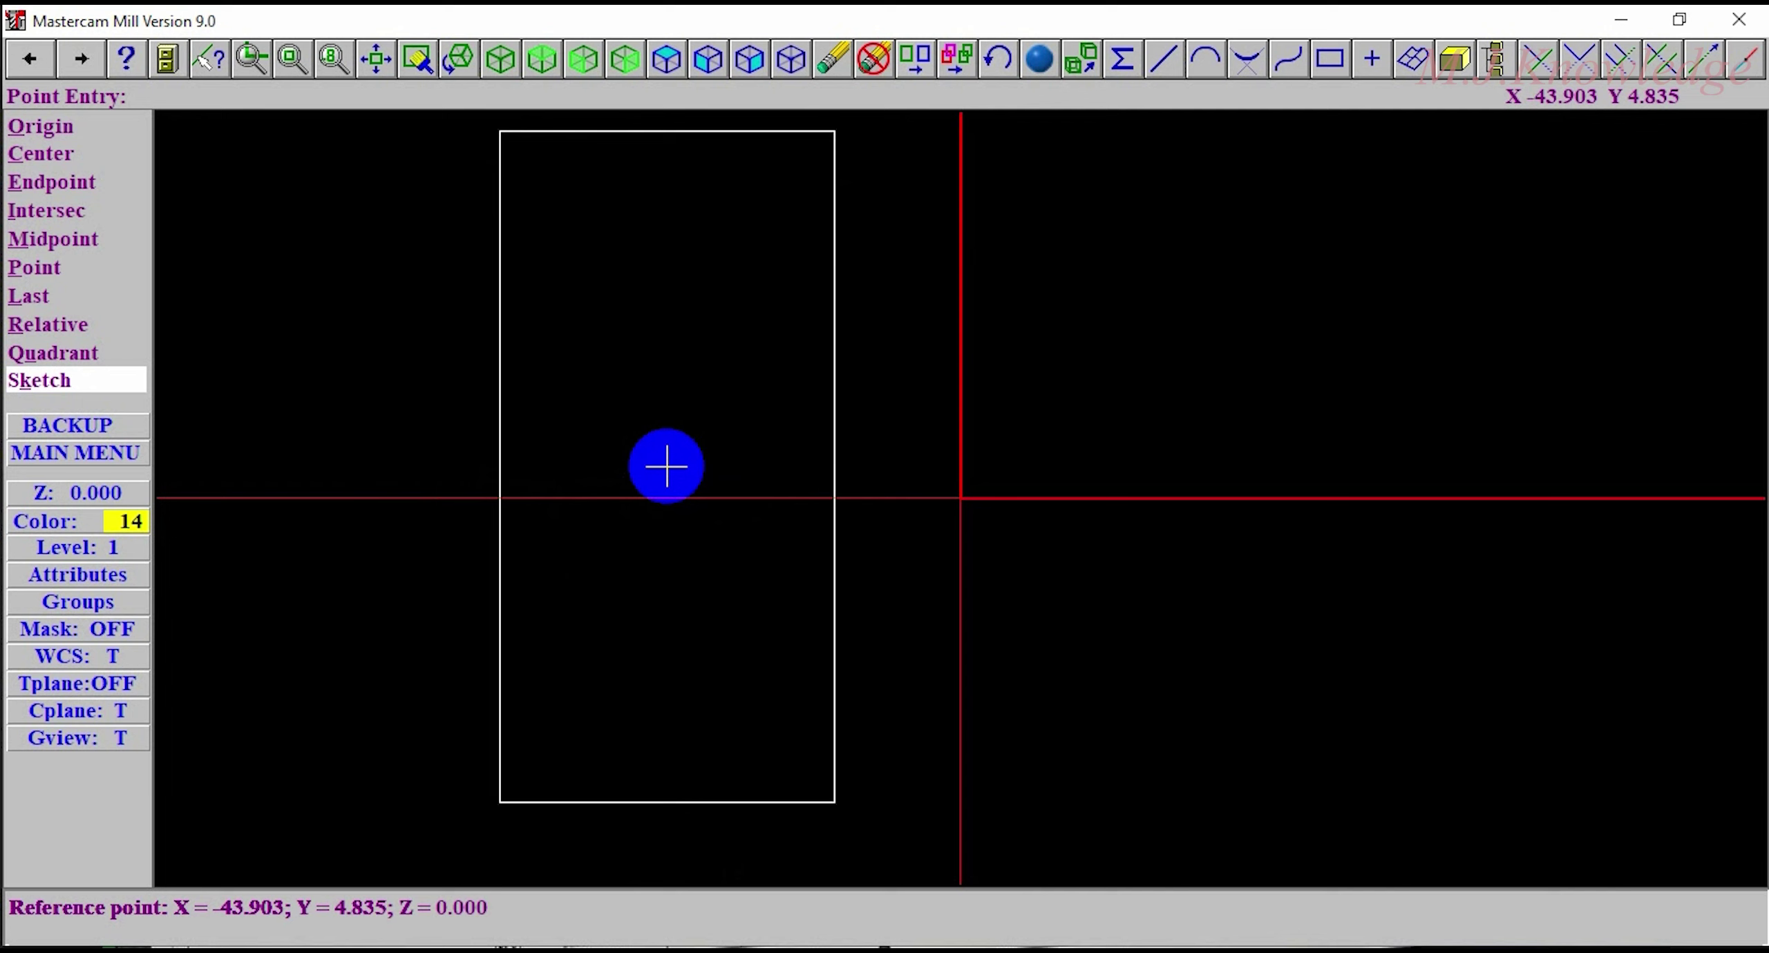
key("Escape")
key("Escape")
key("Escape")
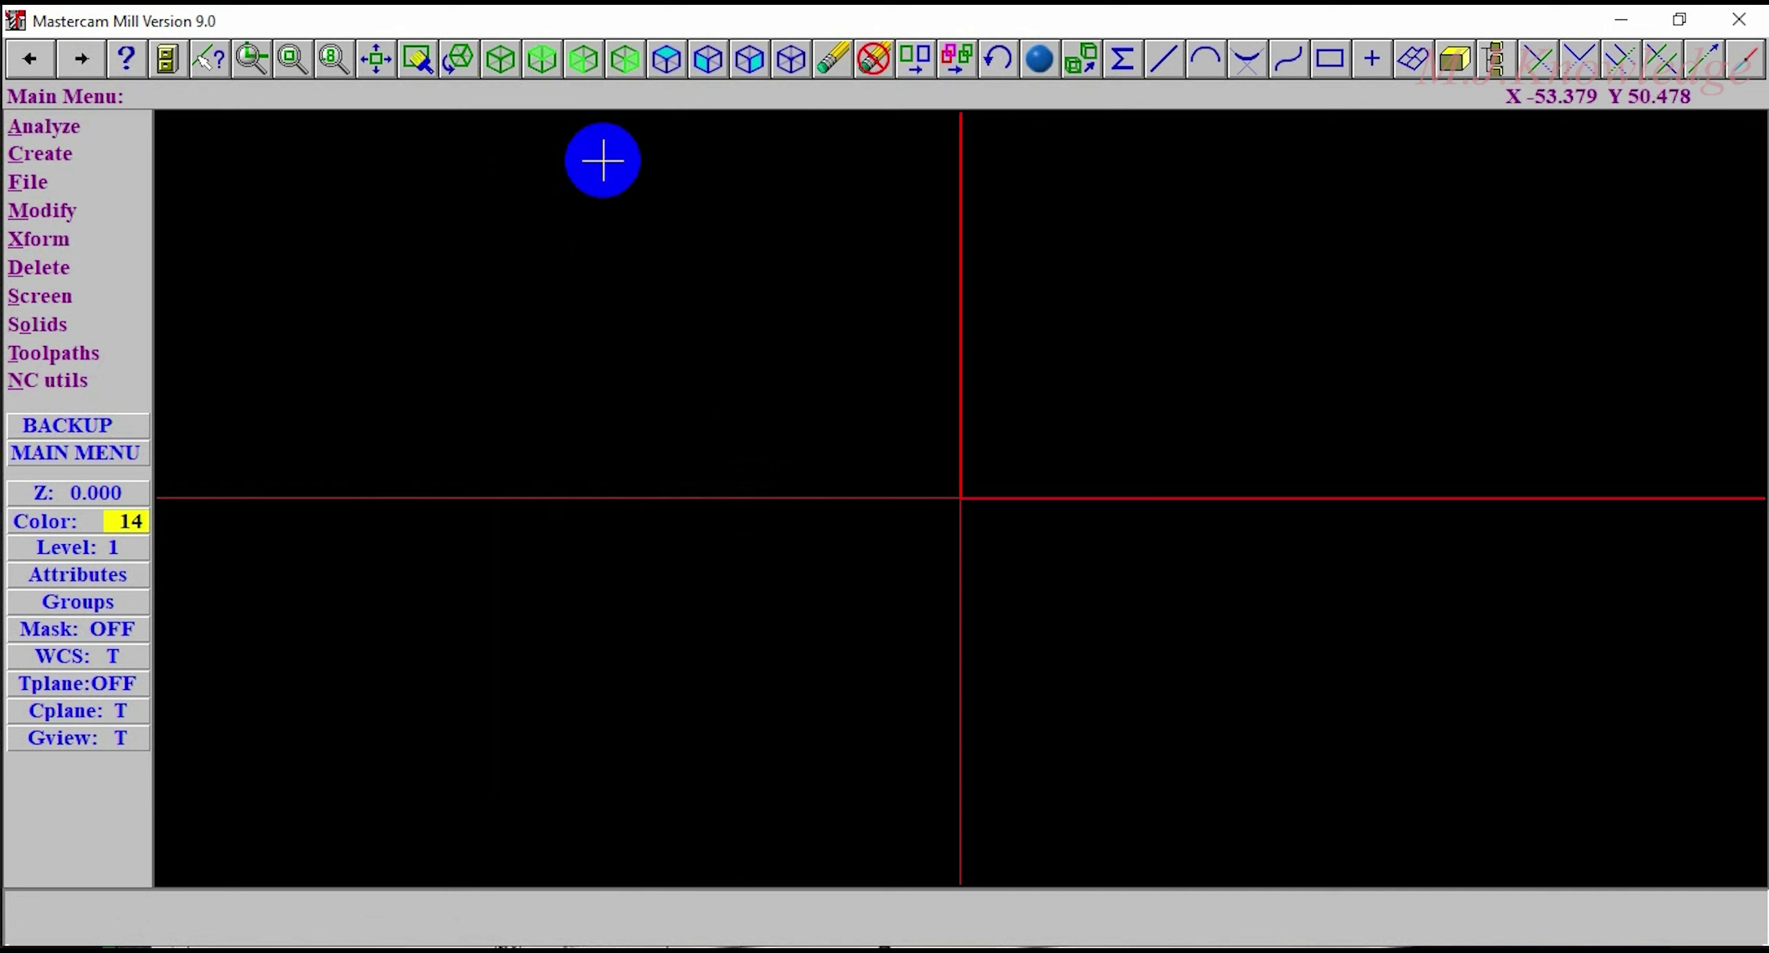
Step: Fit the view to the rectangle and unzoom around it
left_click(378, 58)
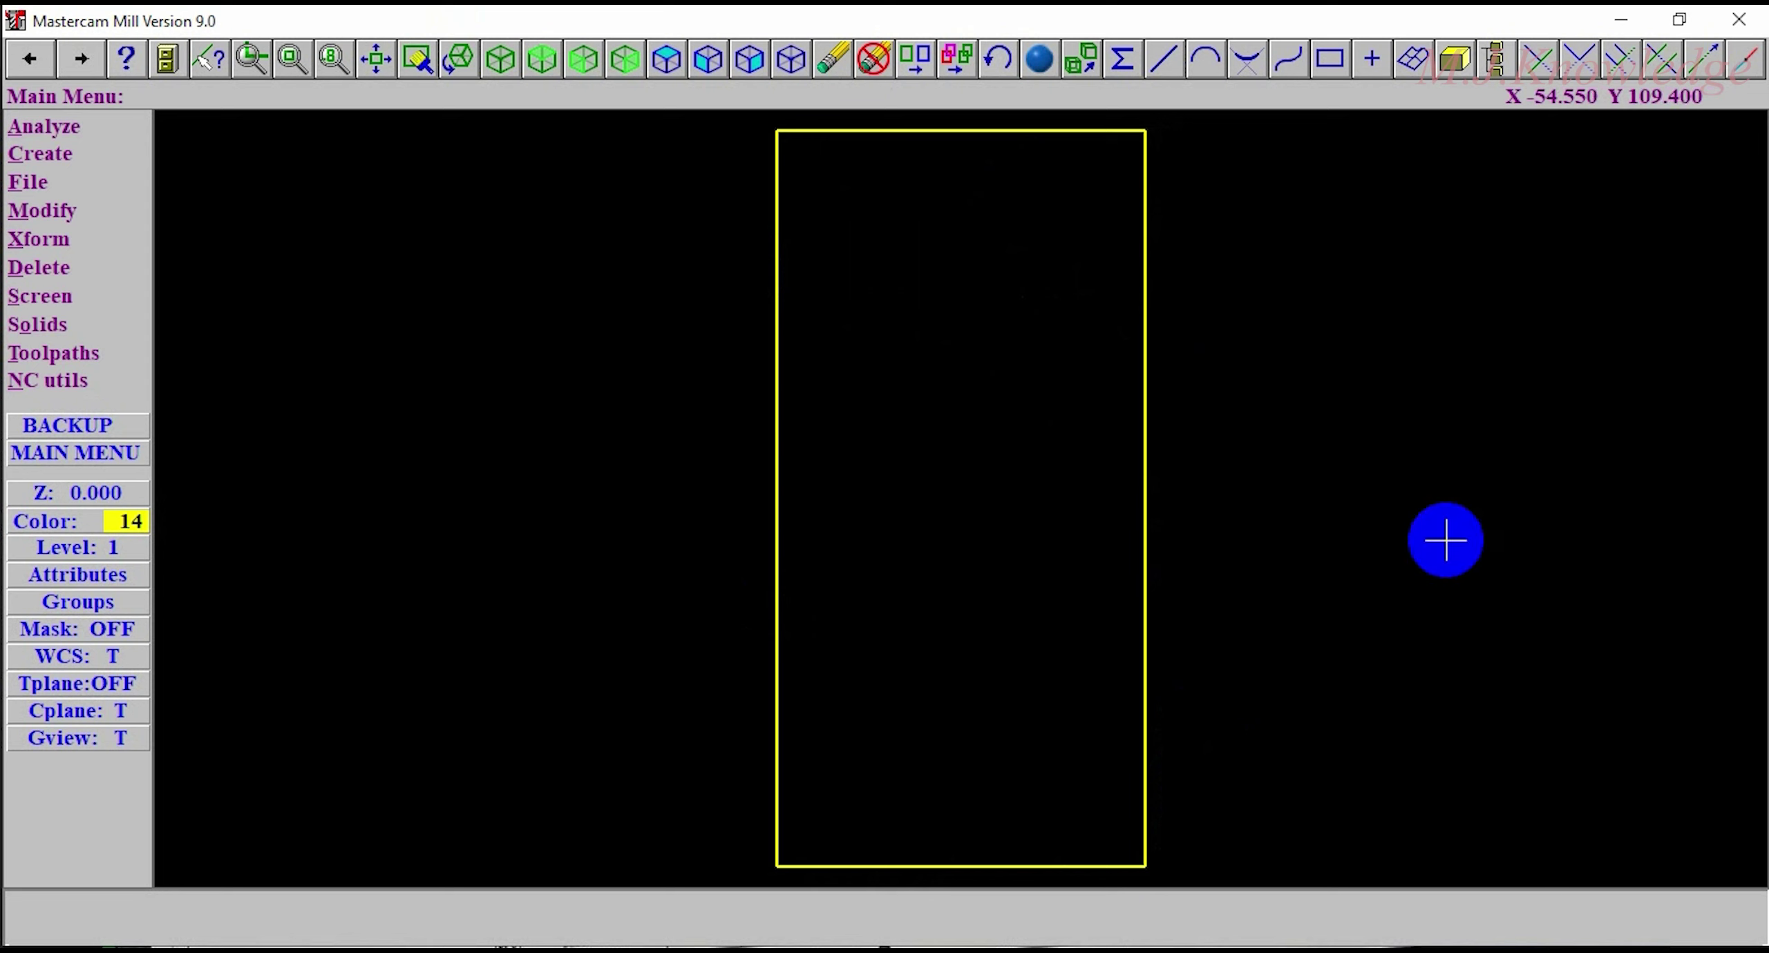
left_click(291, 62)
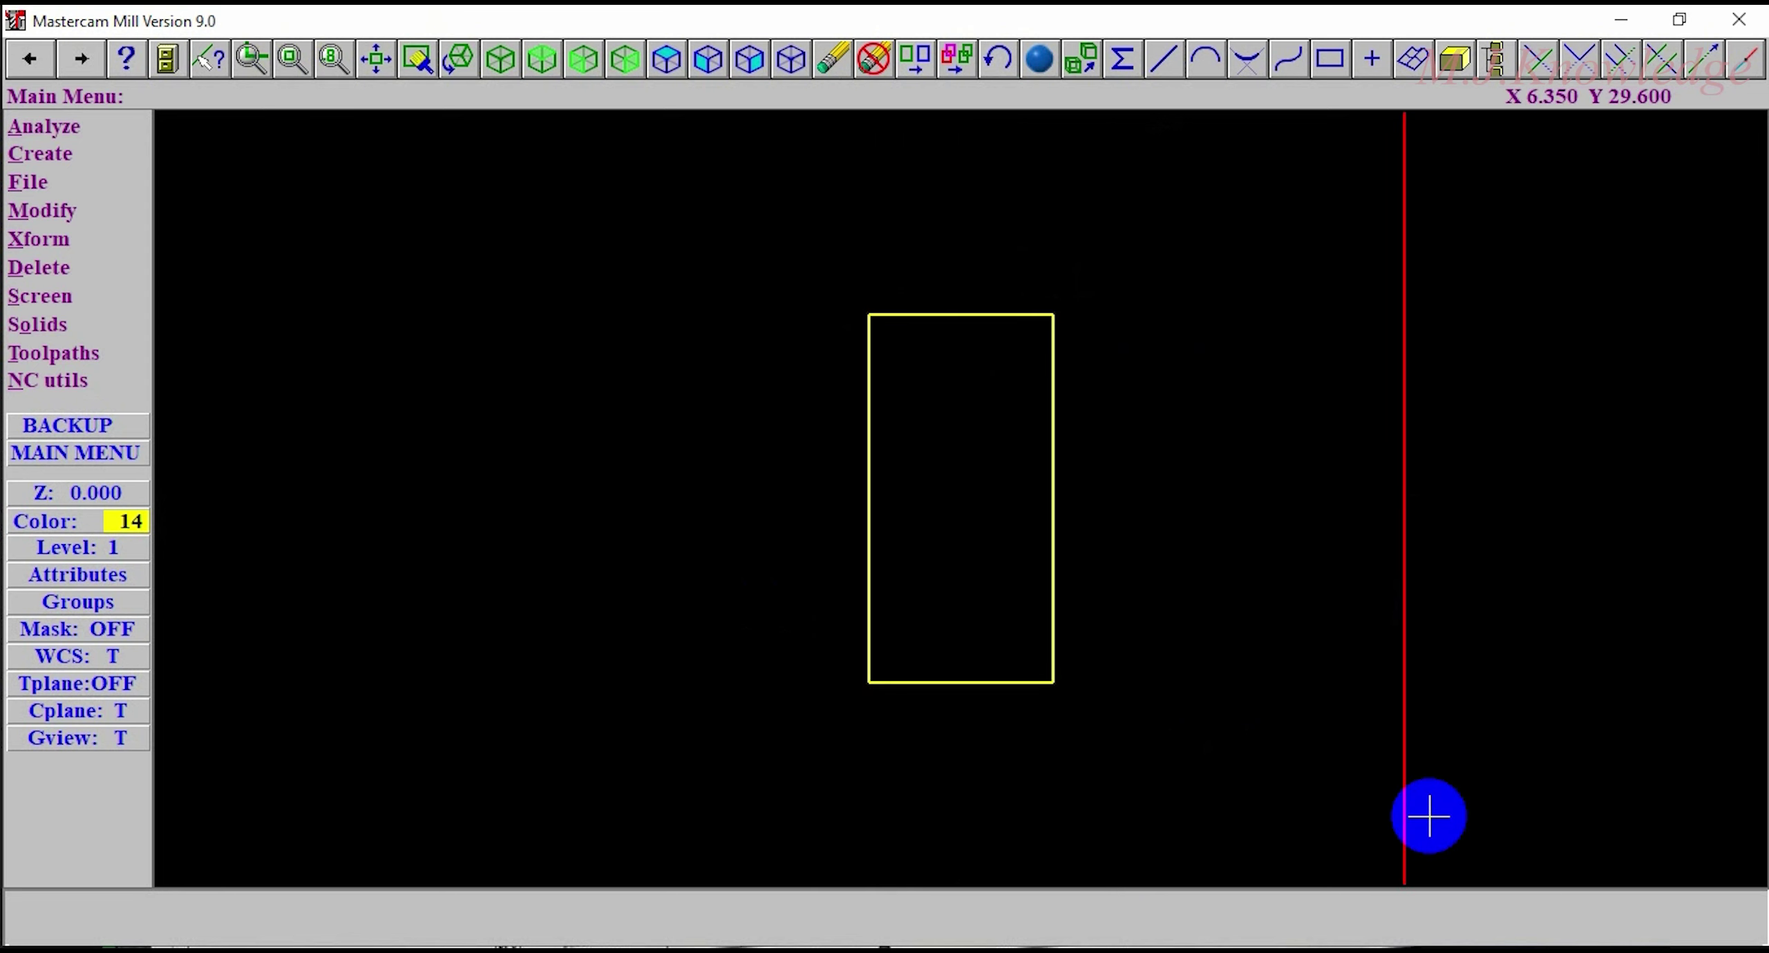
right_click(1233, 329)
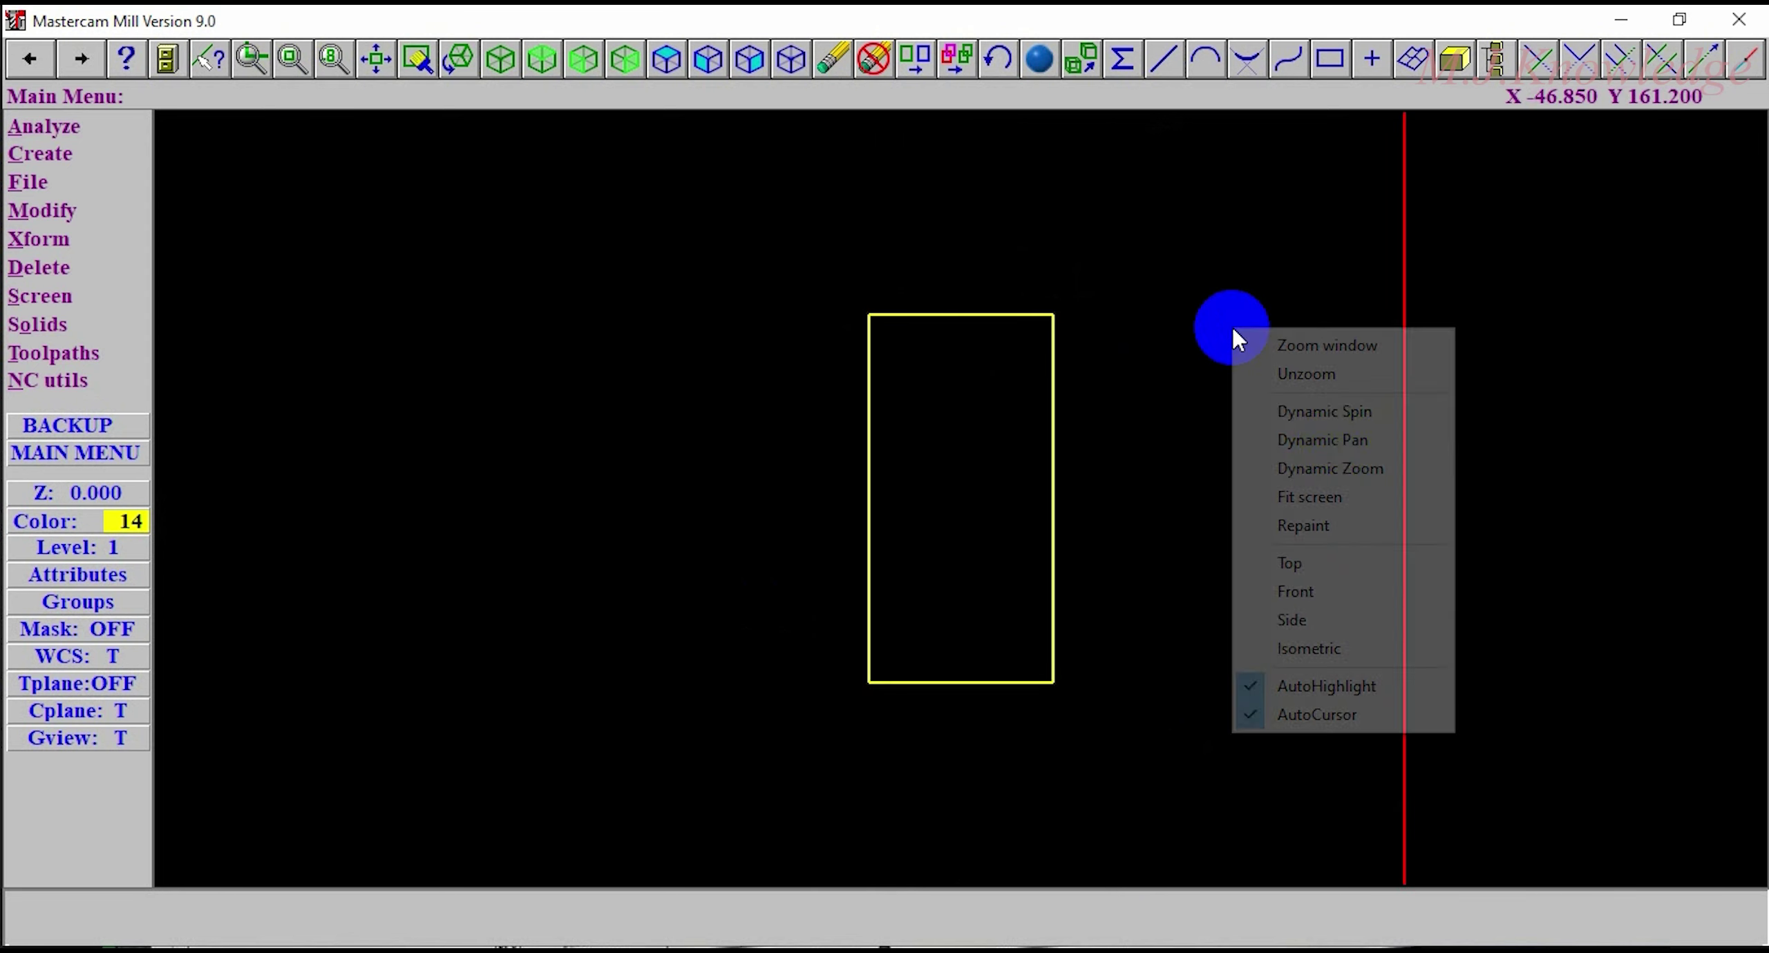
left_click(1346, 470)
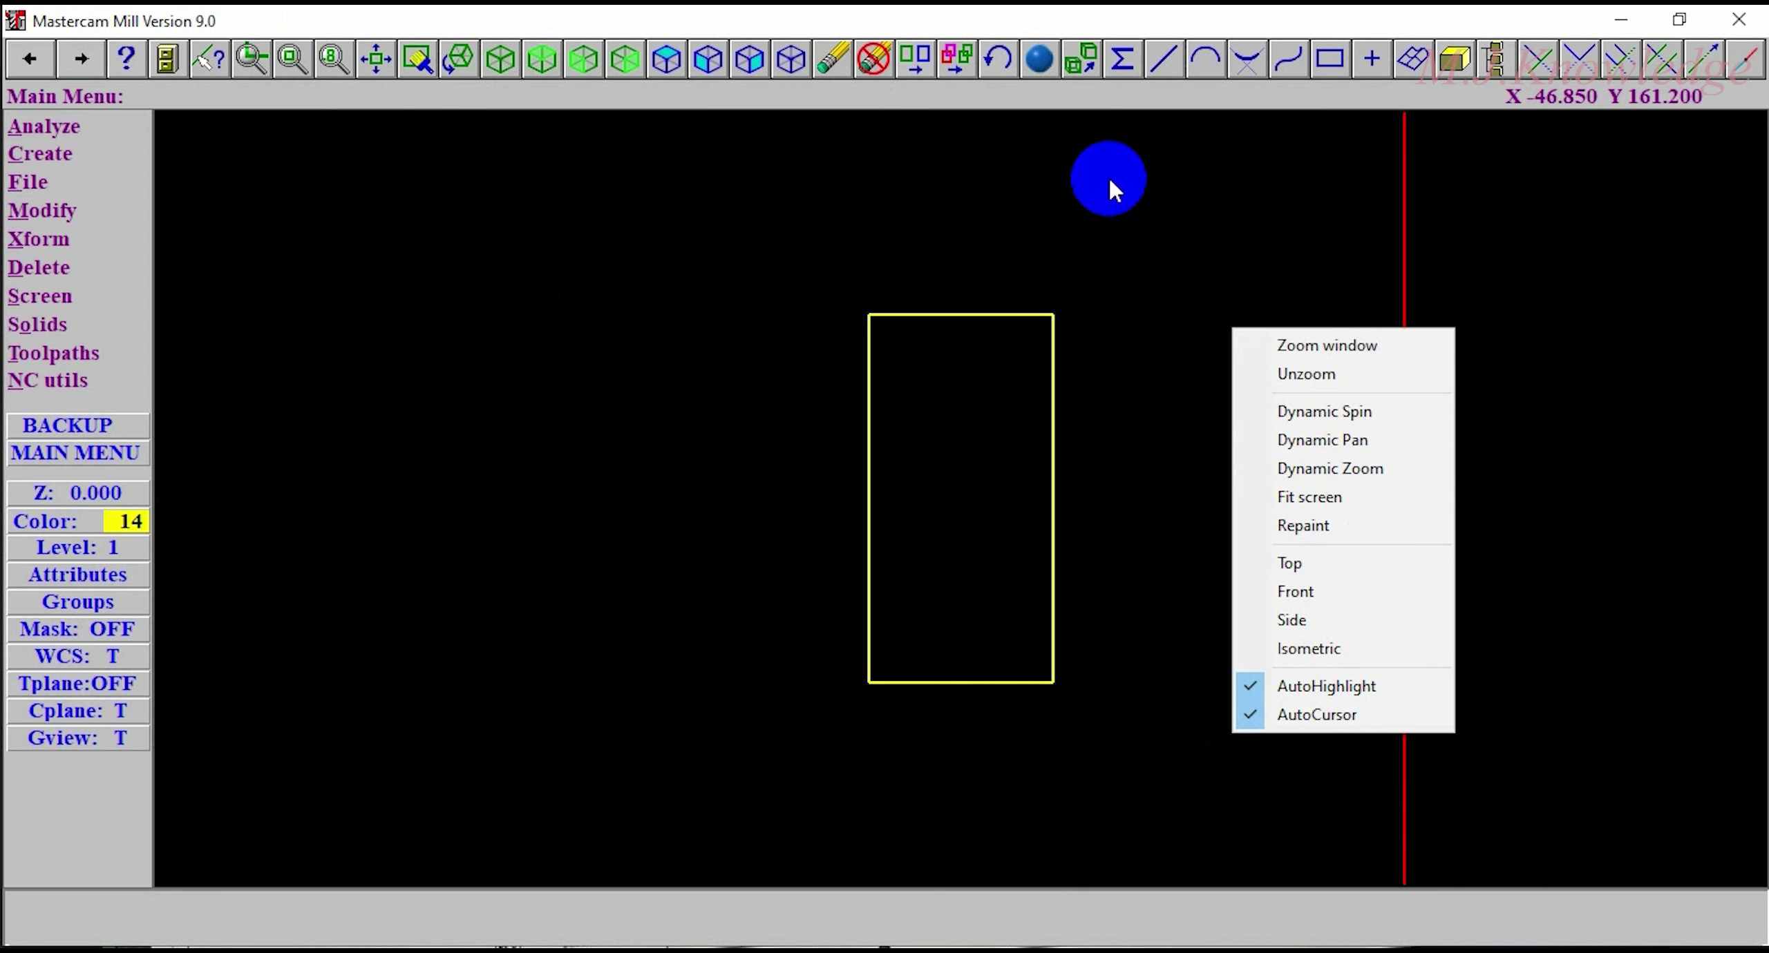
left_click_drag(1112, 188, 304, 143)
left_click(304, 69)
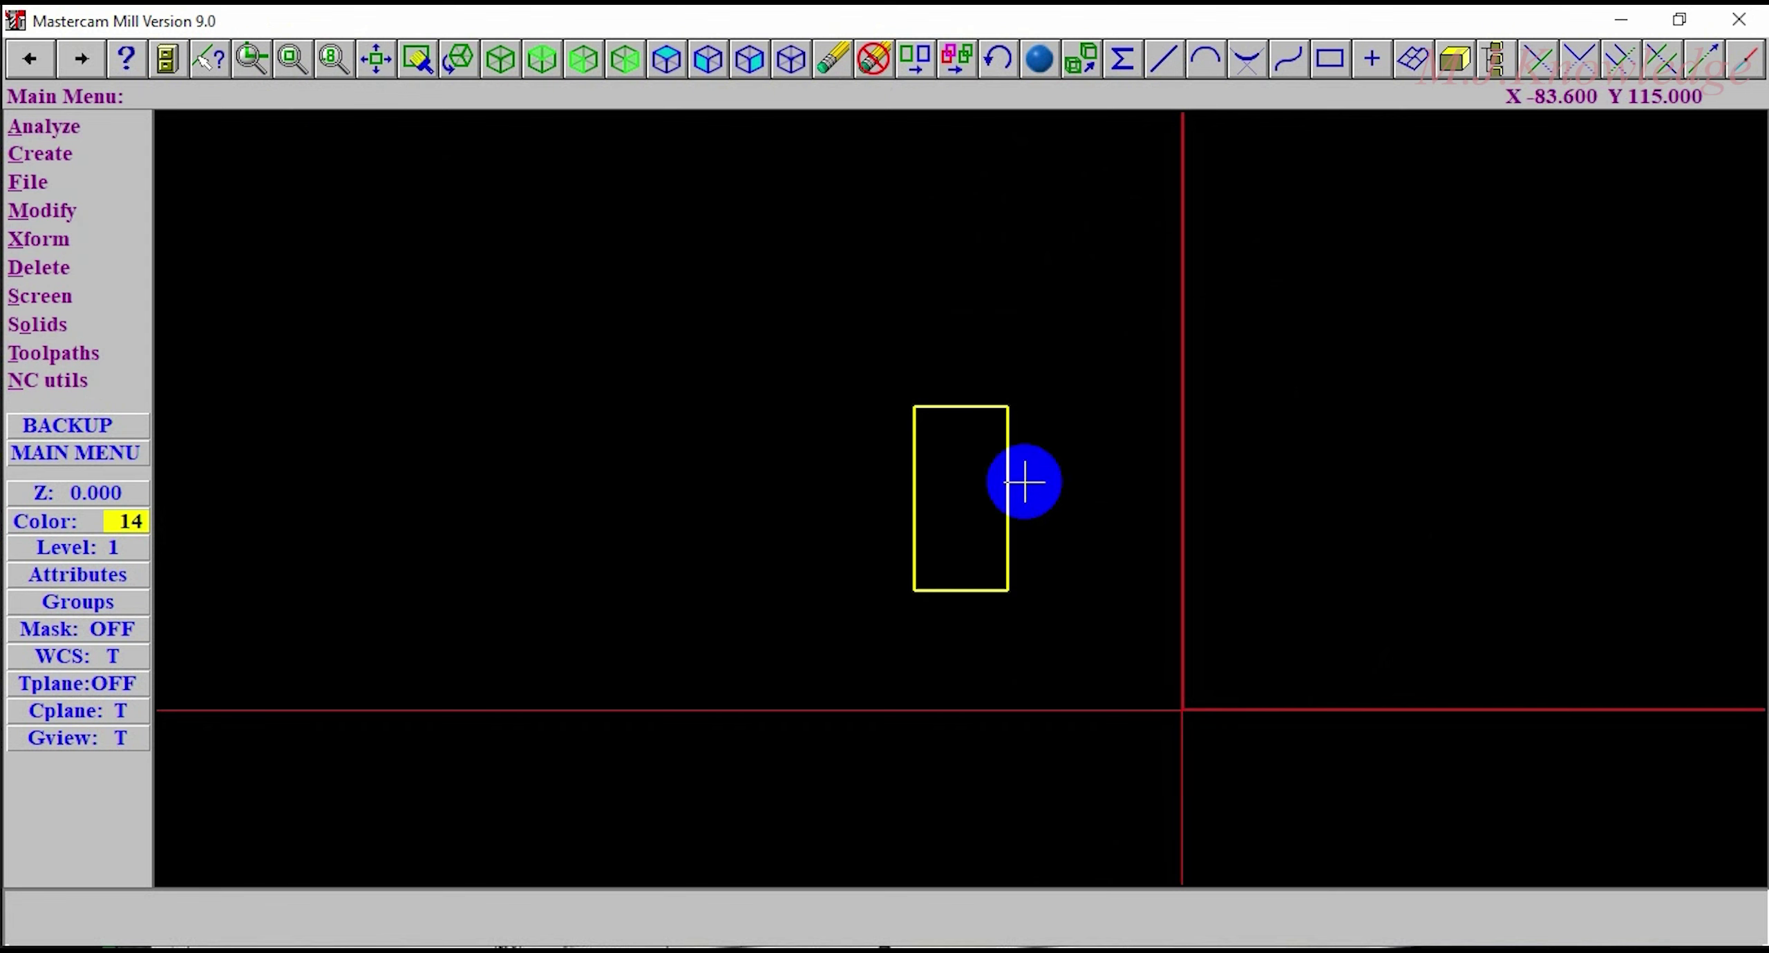
Step: Dynamic-zoom and pan to frame the rectangle with space around it
right_click(1039, 310)
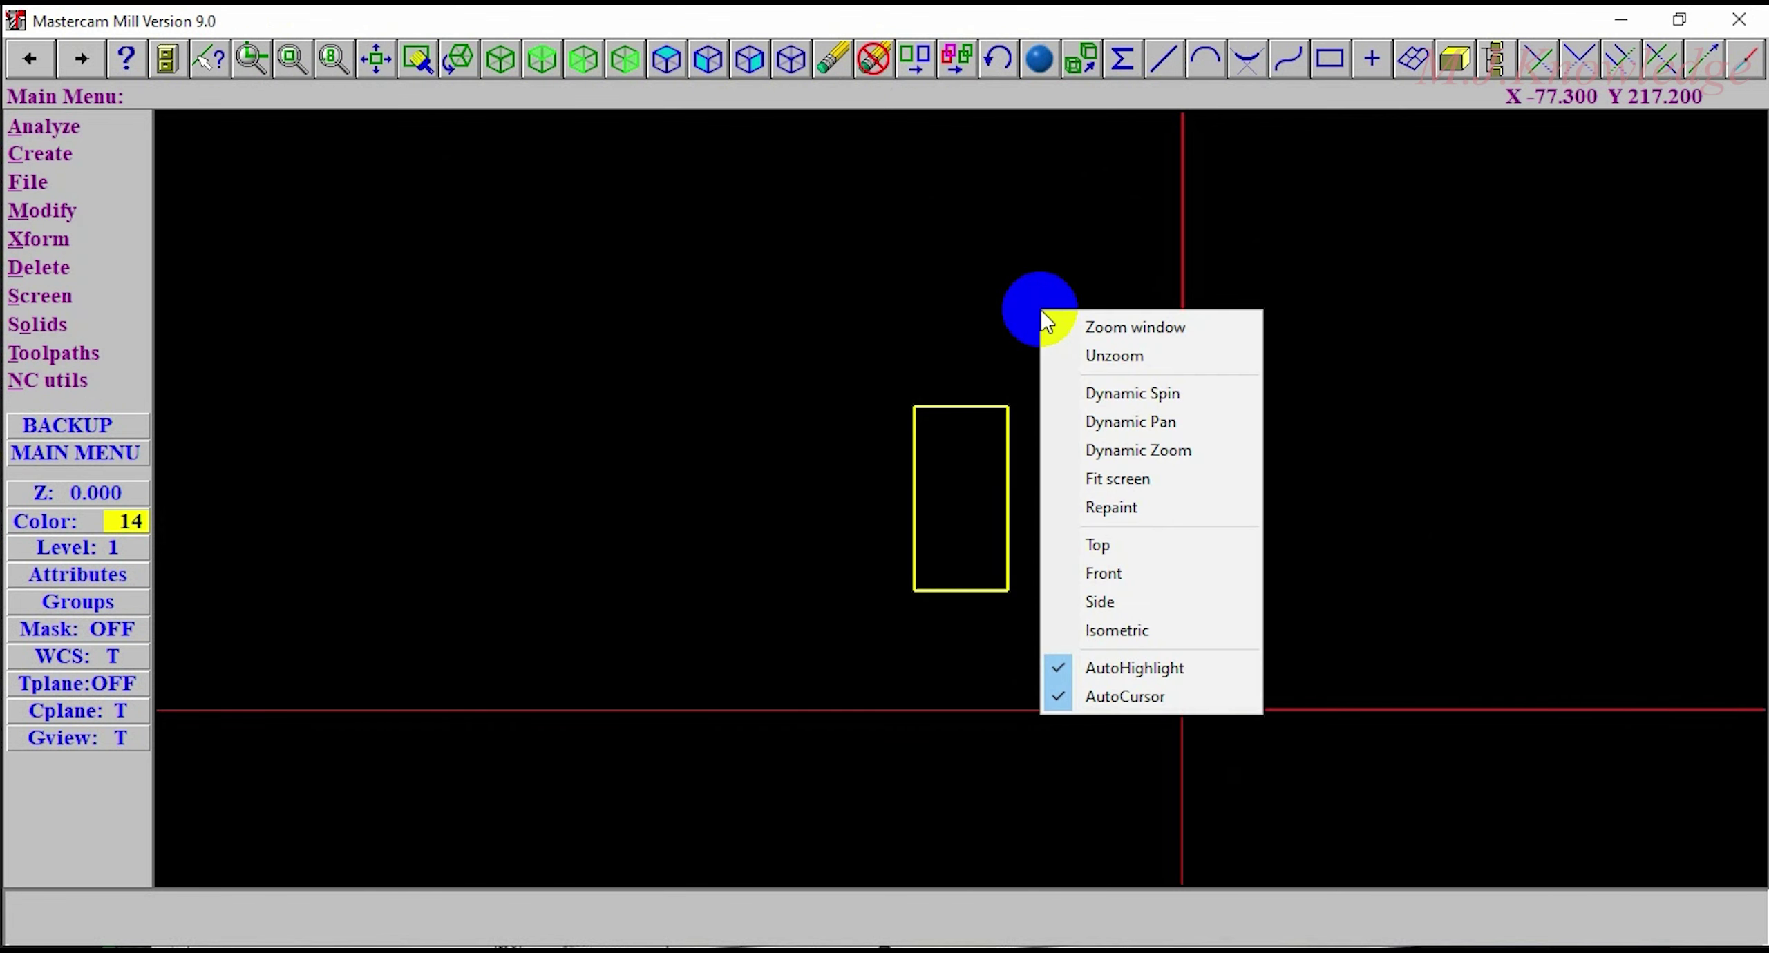
left_click(1133, 458)
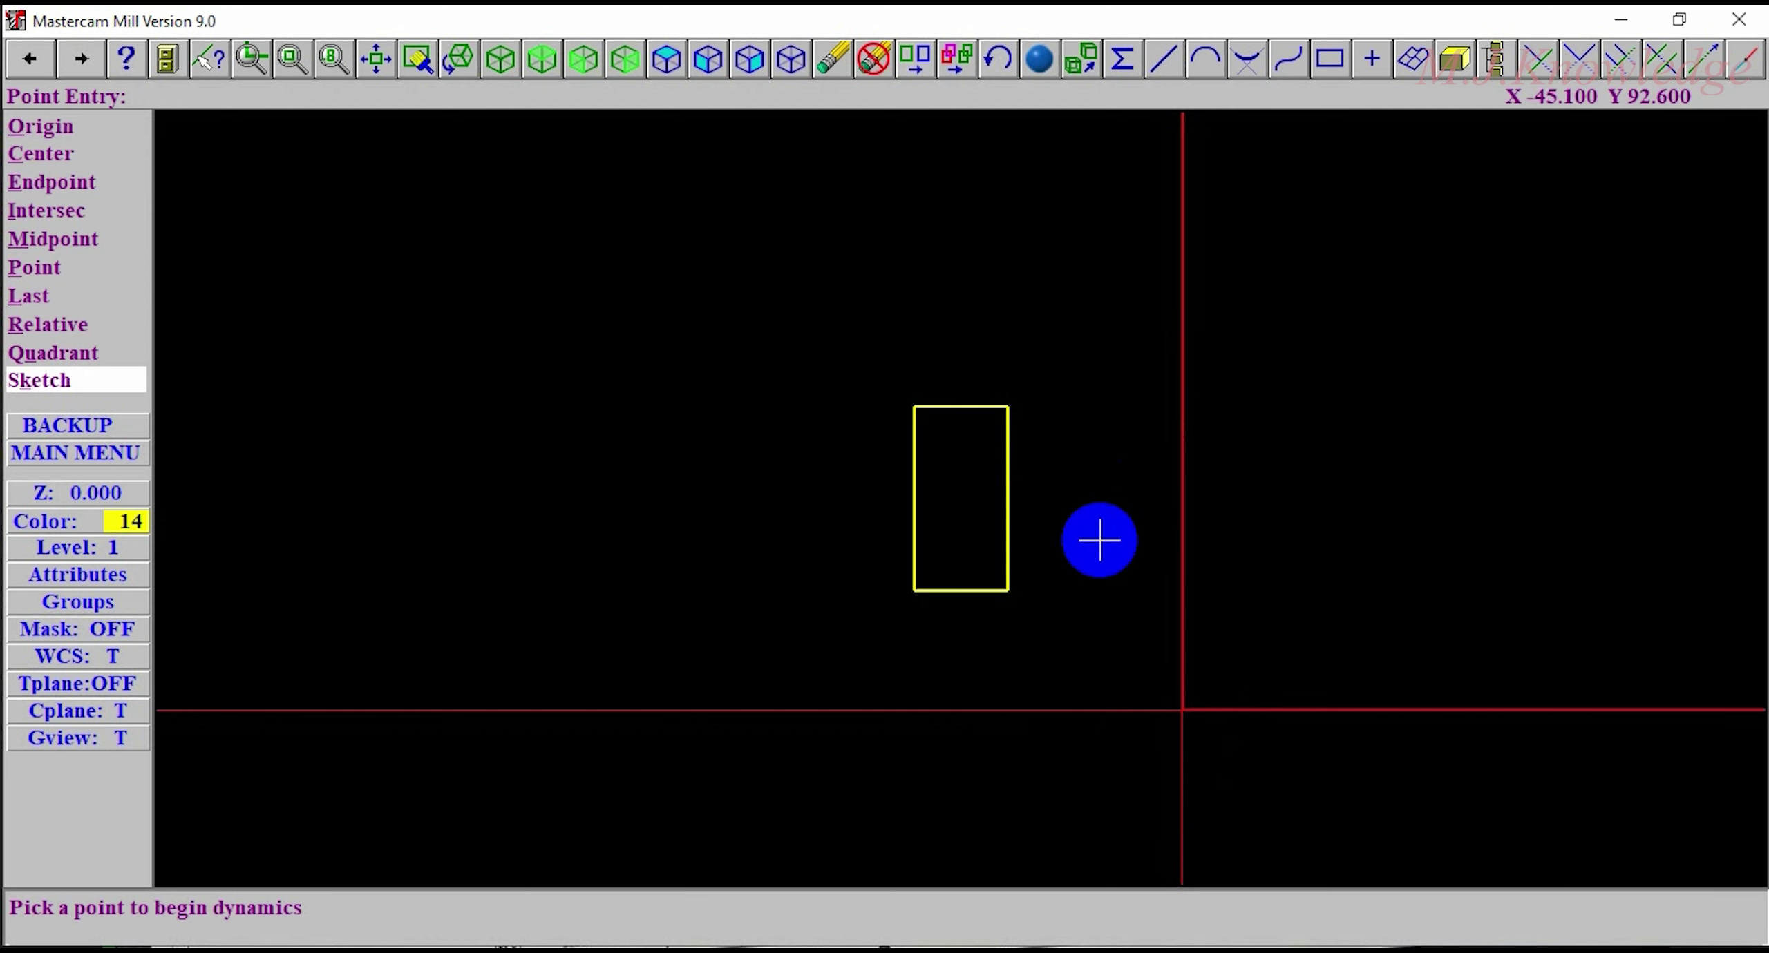
left_click(1091, 544)
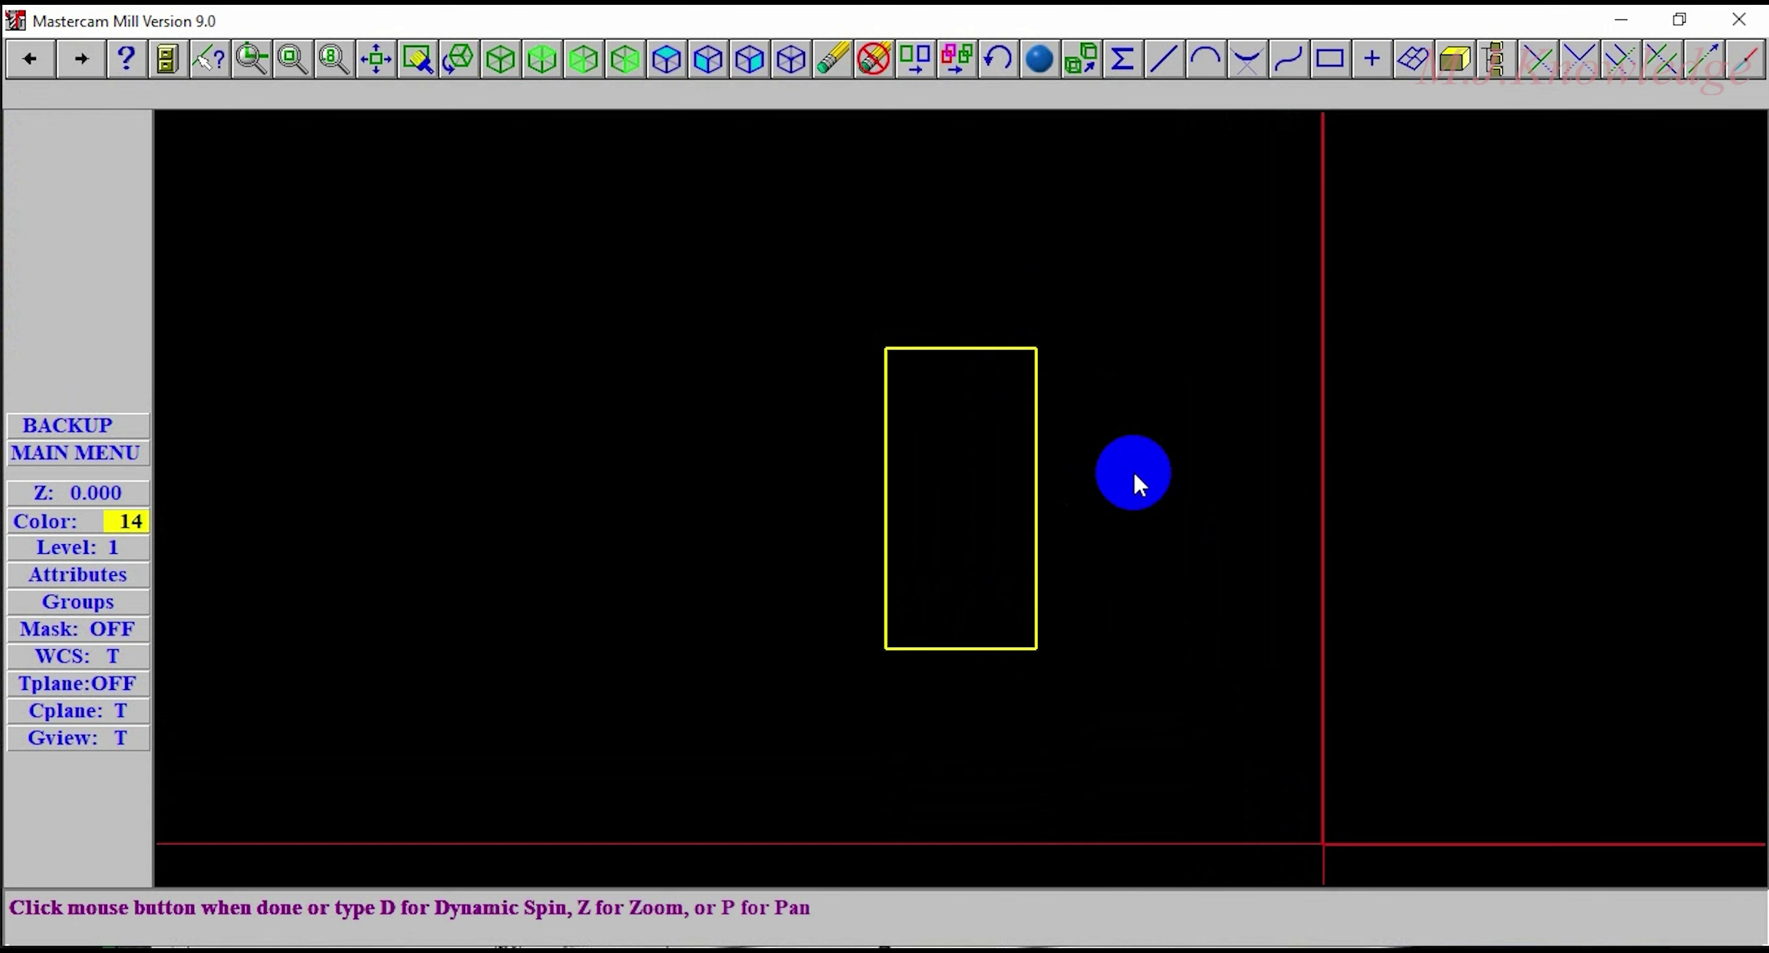
left_click(1134, 474)
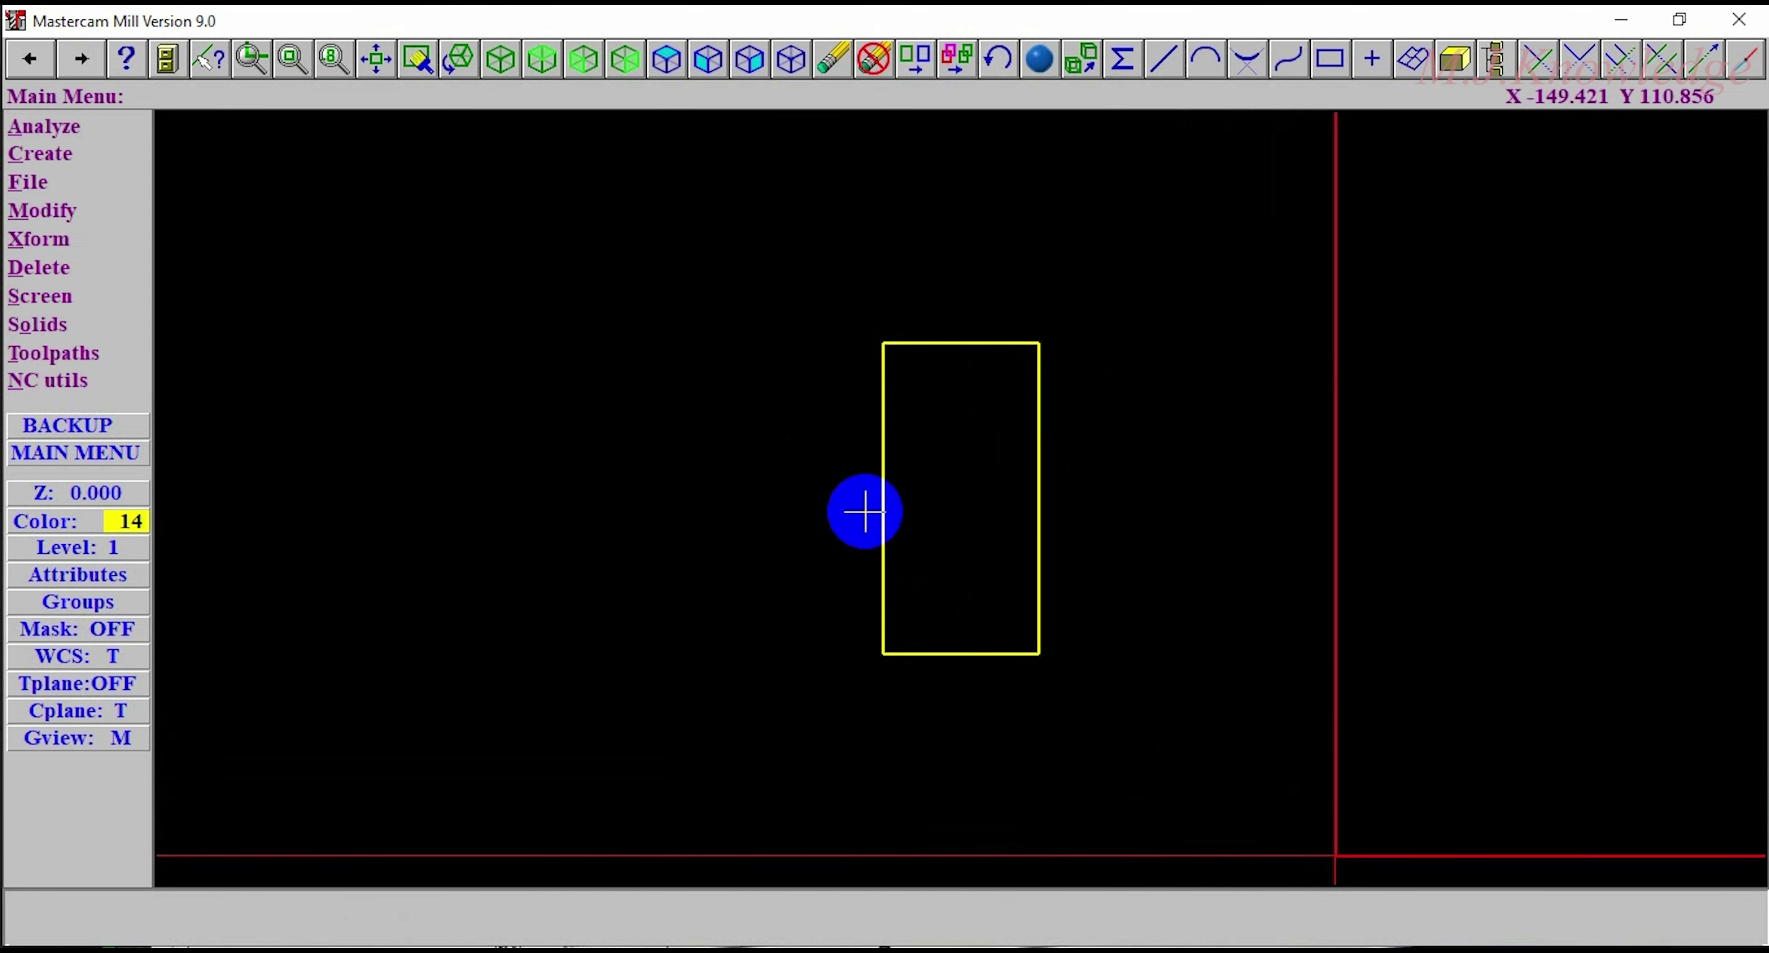
right_click(1230, 338)
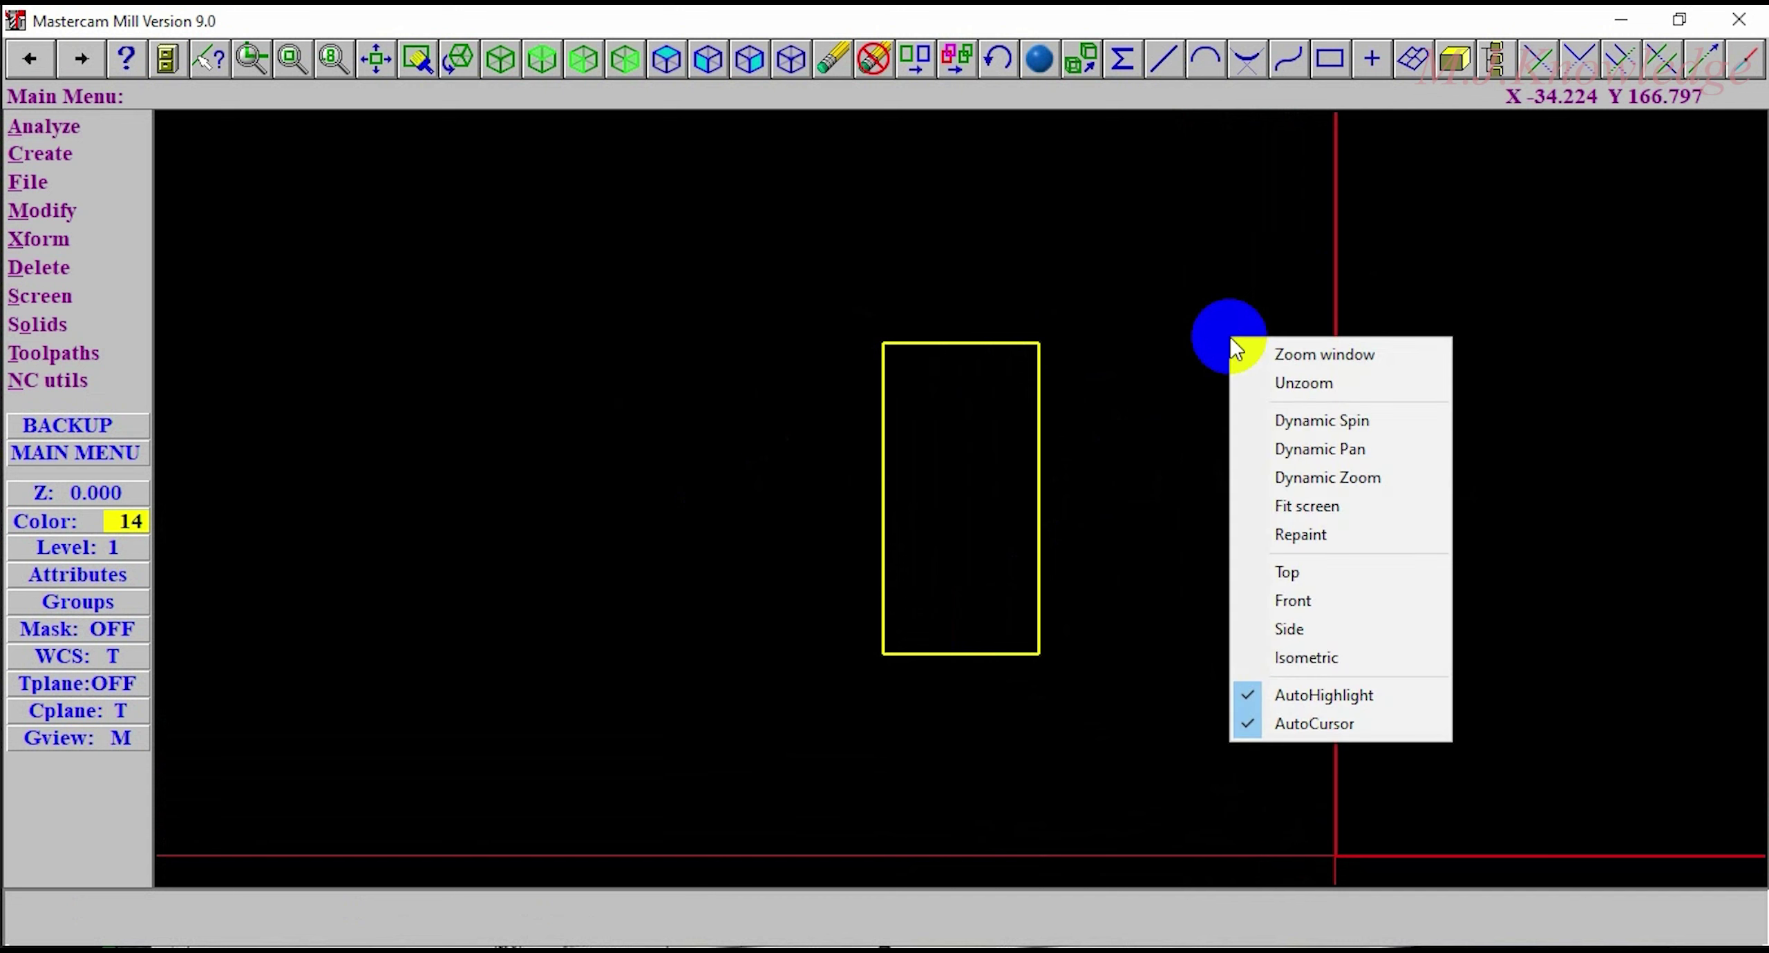
left_click(1314, 456)
left_click(1283, 502)
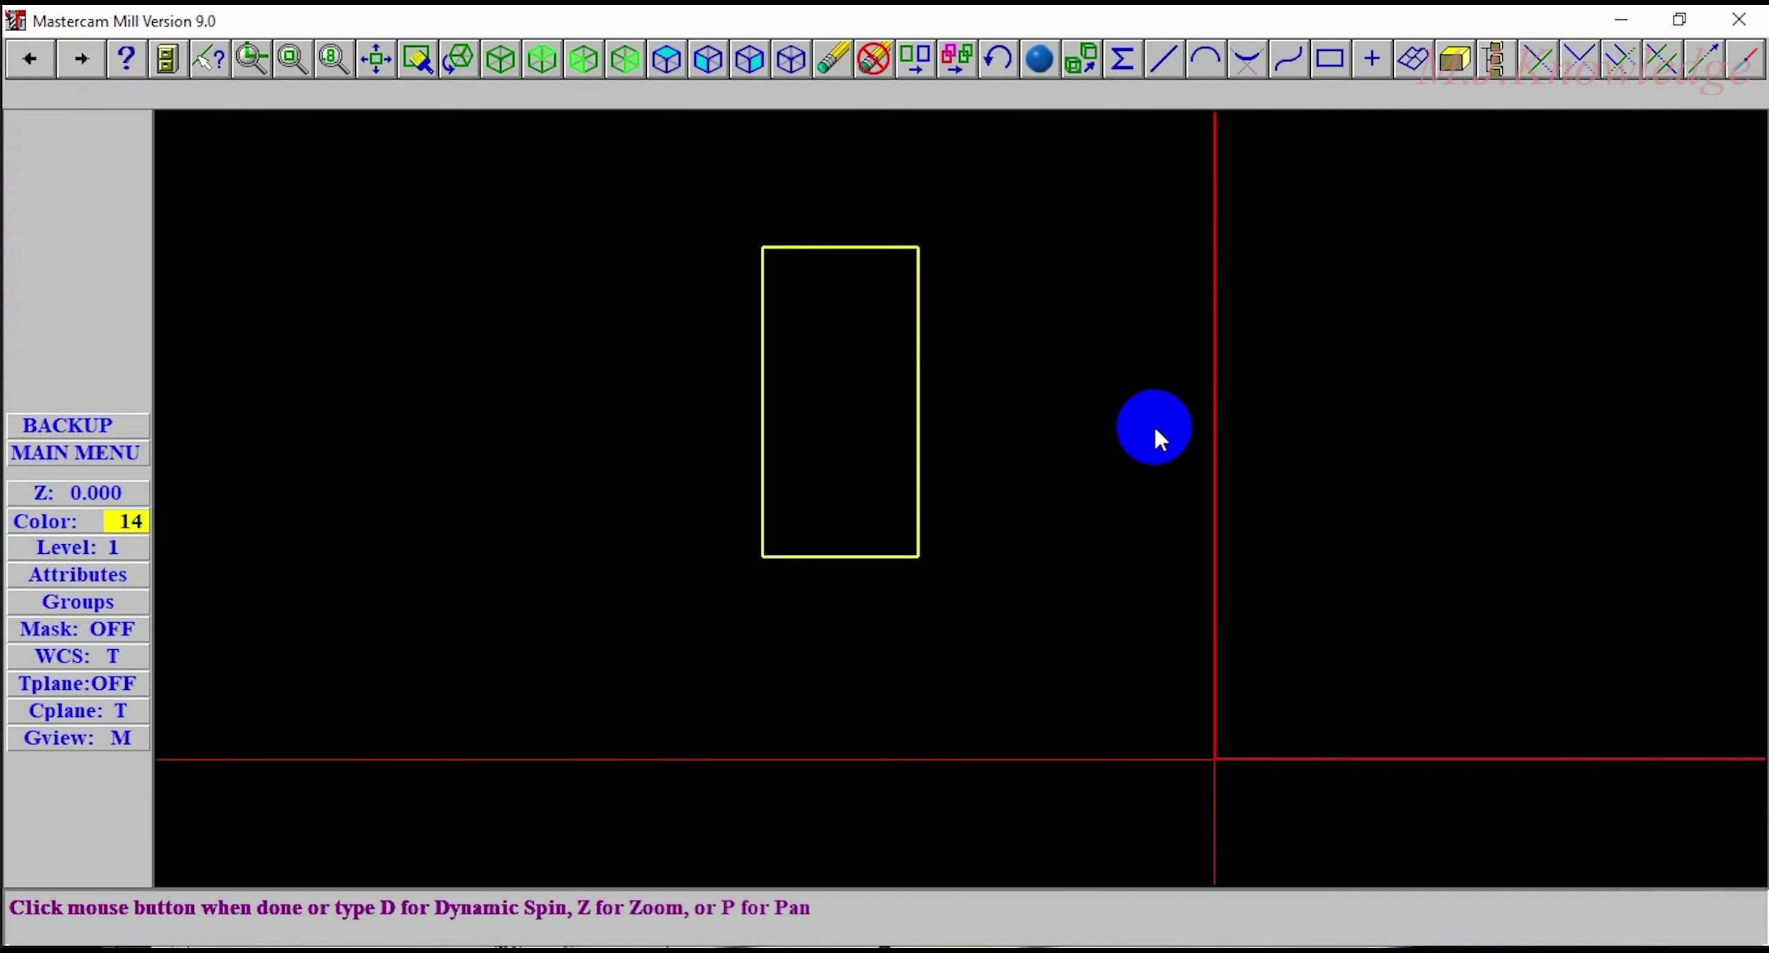
left_click(1155, 430)
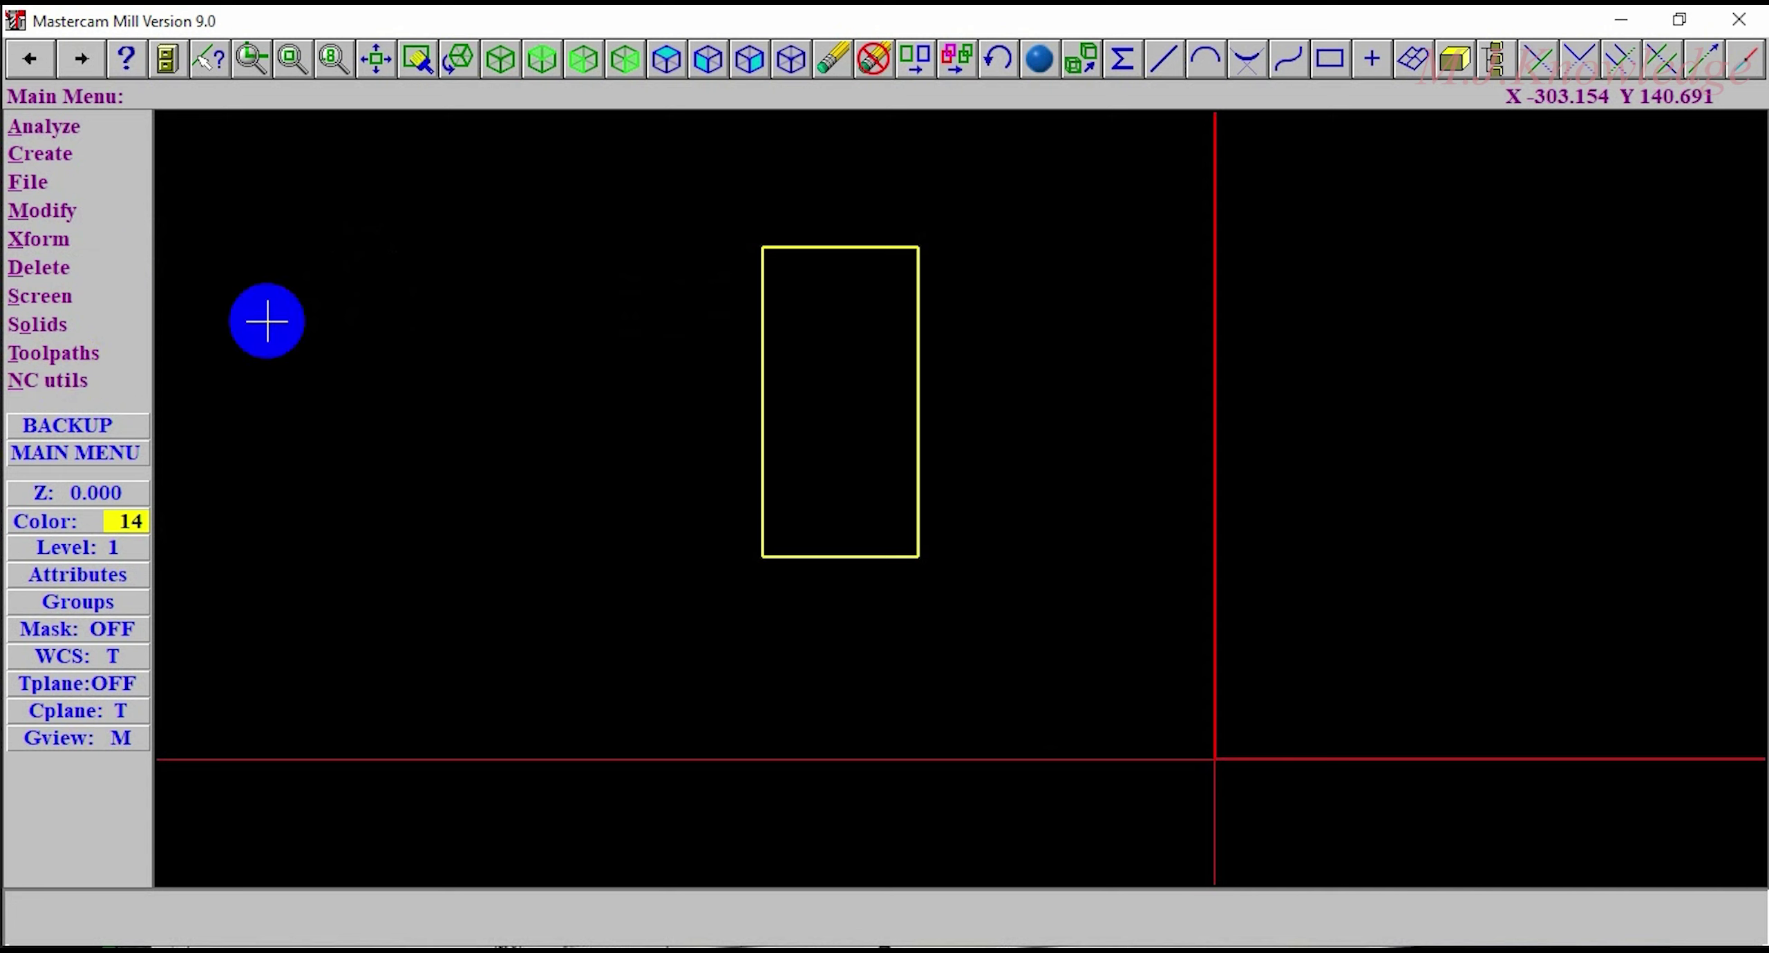
left_click(77, 167)
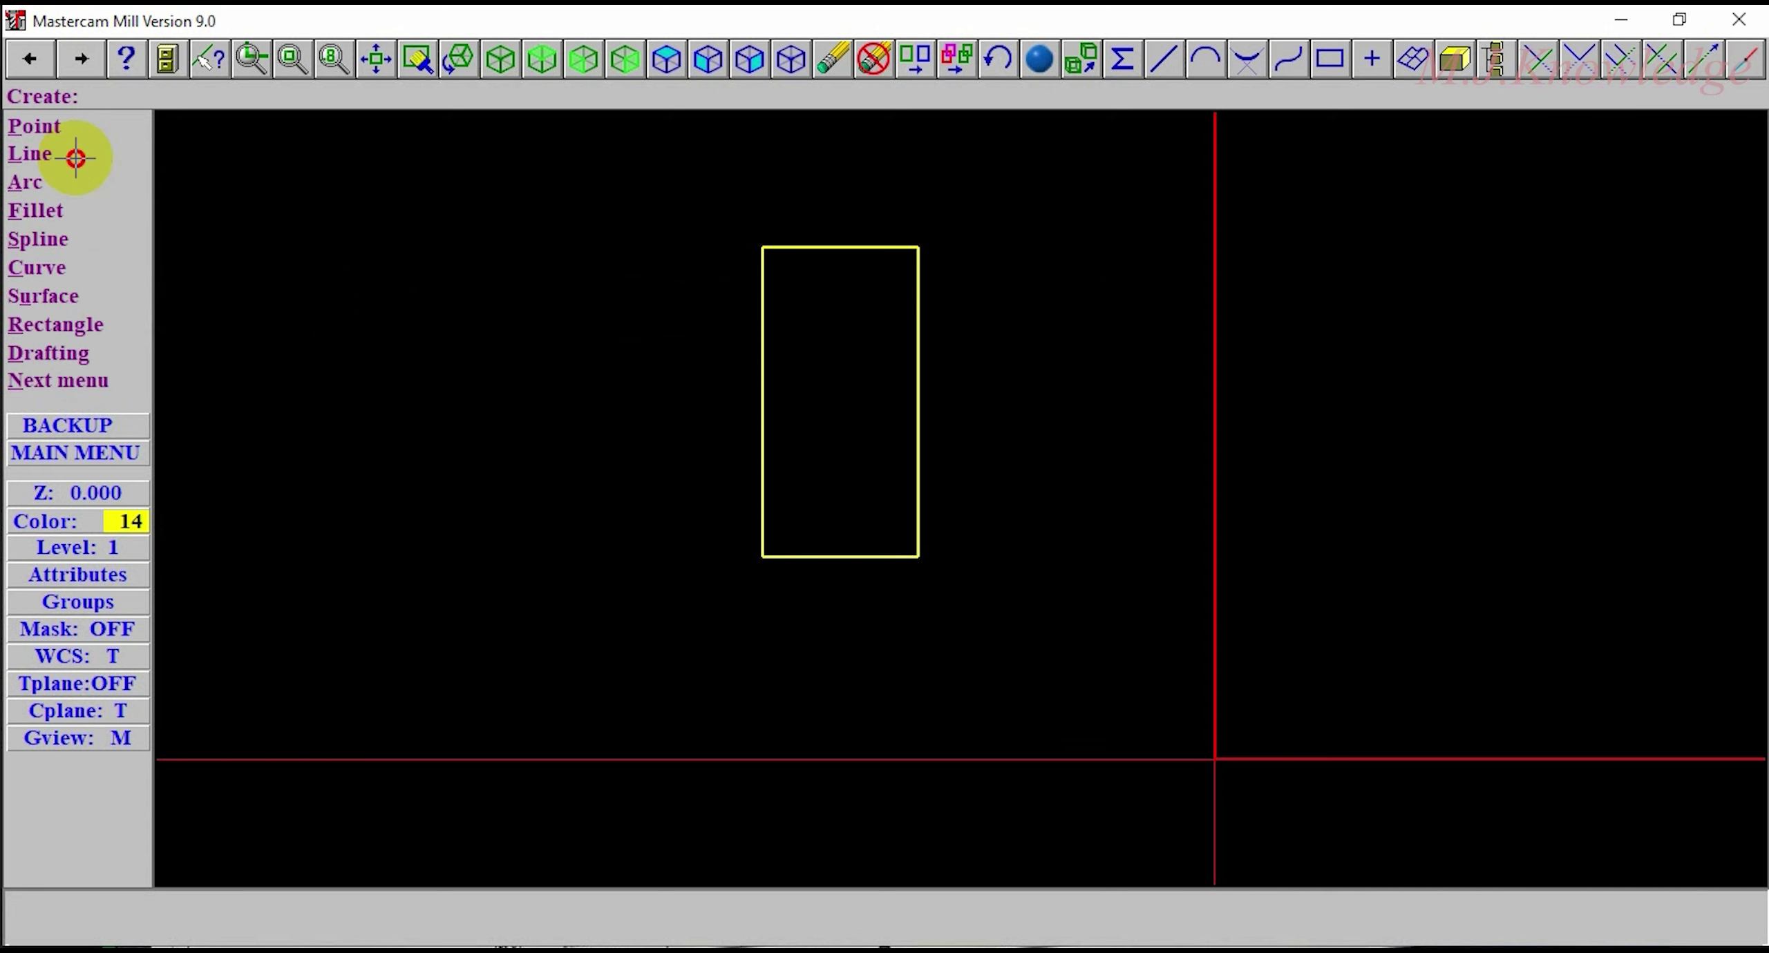
Step: Open the Drafting Dimension menu listing Horizontal, Vertical and Parallel types
left_click(86, 357)
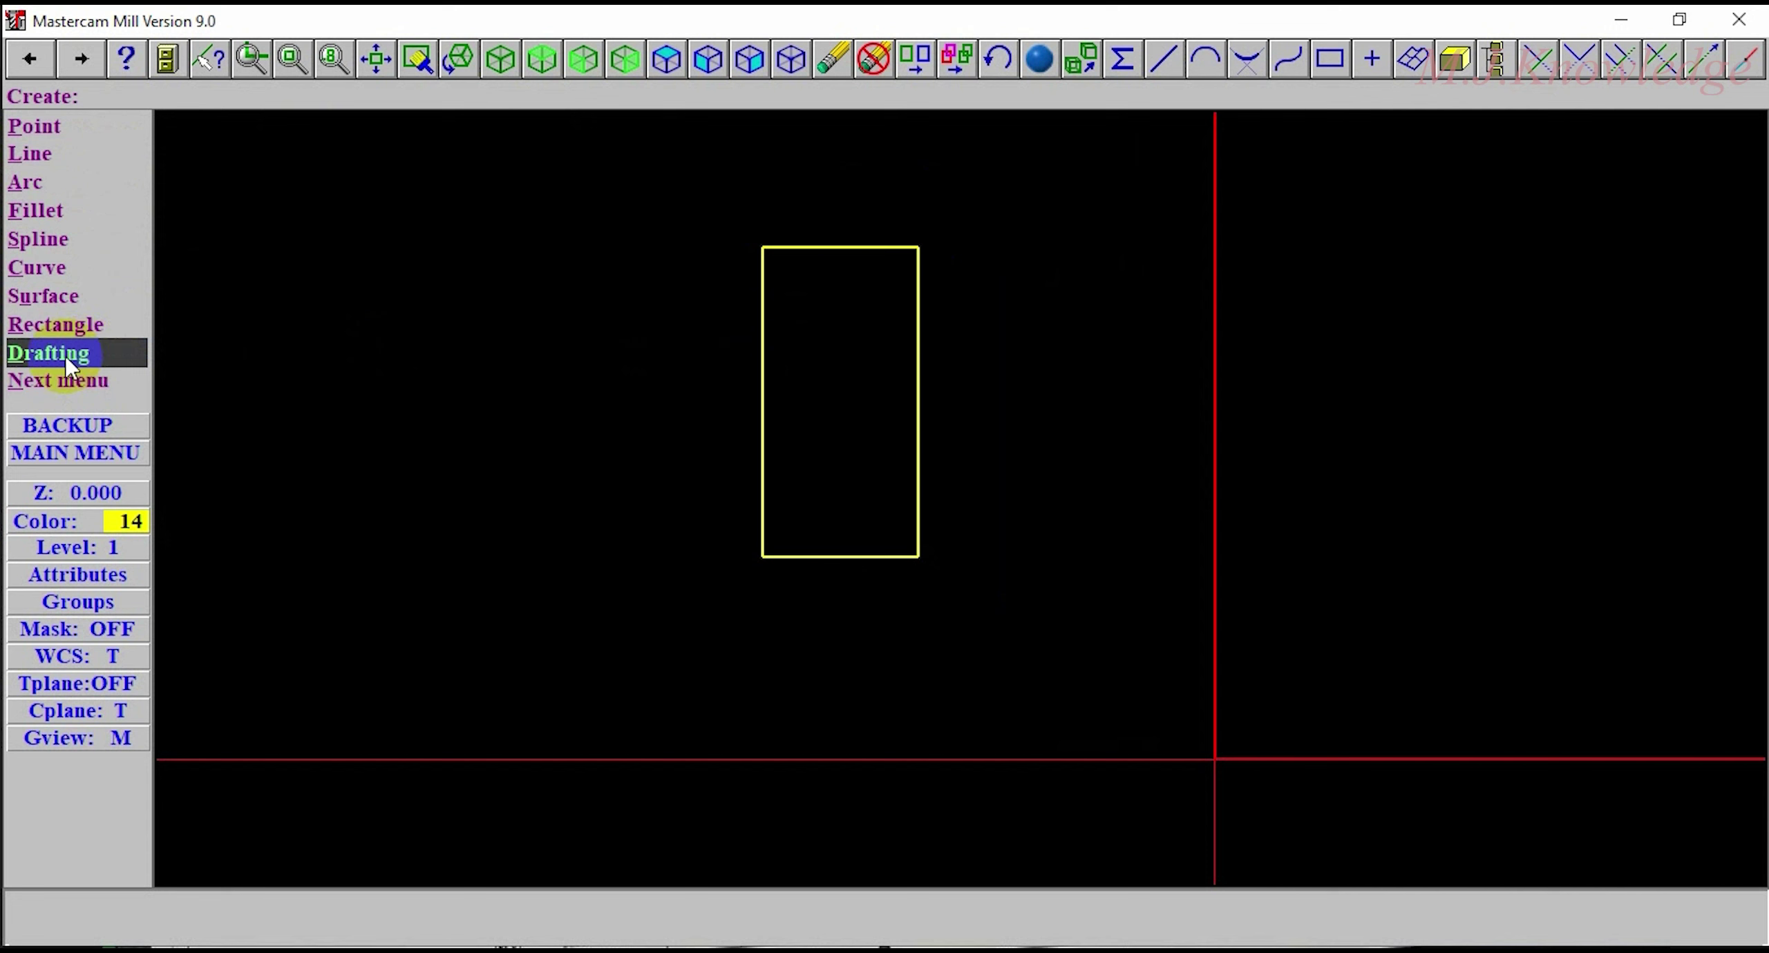
left_click(69, 359)
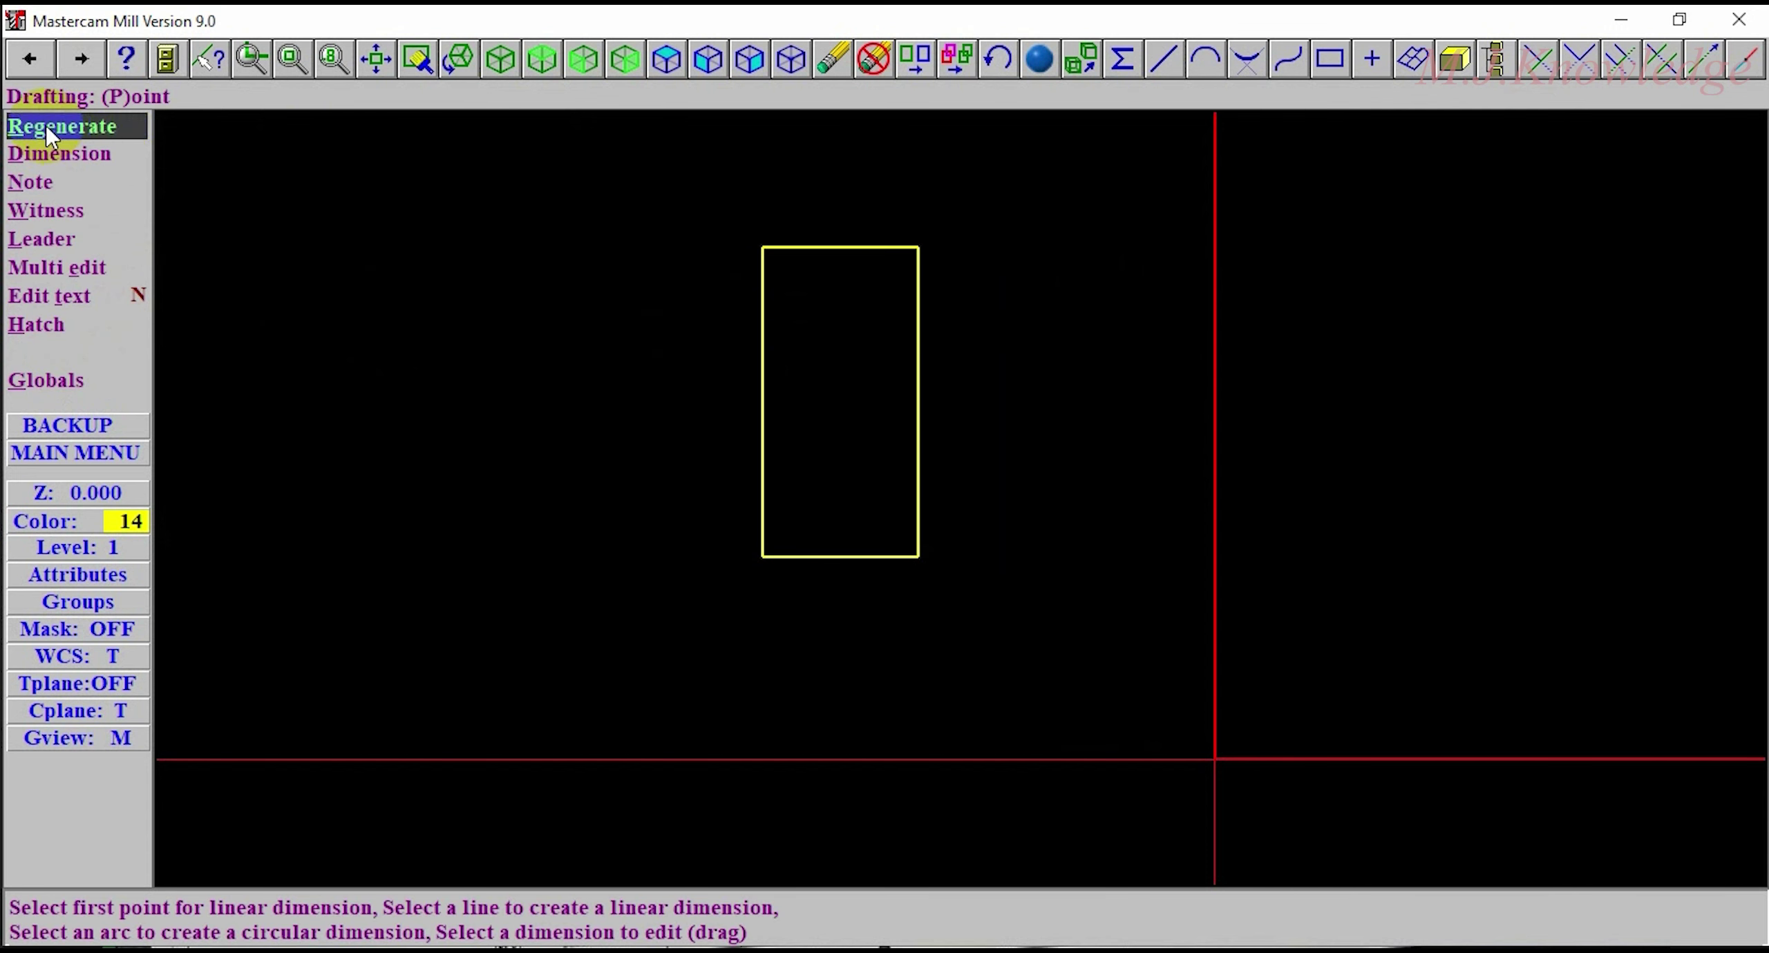
left_click(99, 166)
left_click(73, 166)
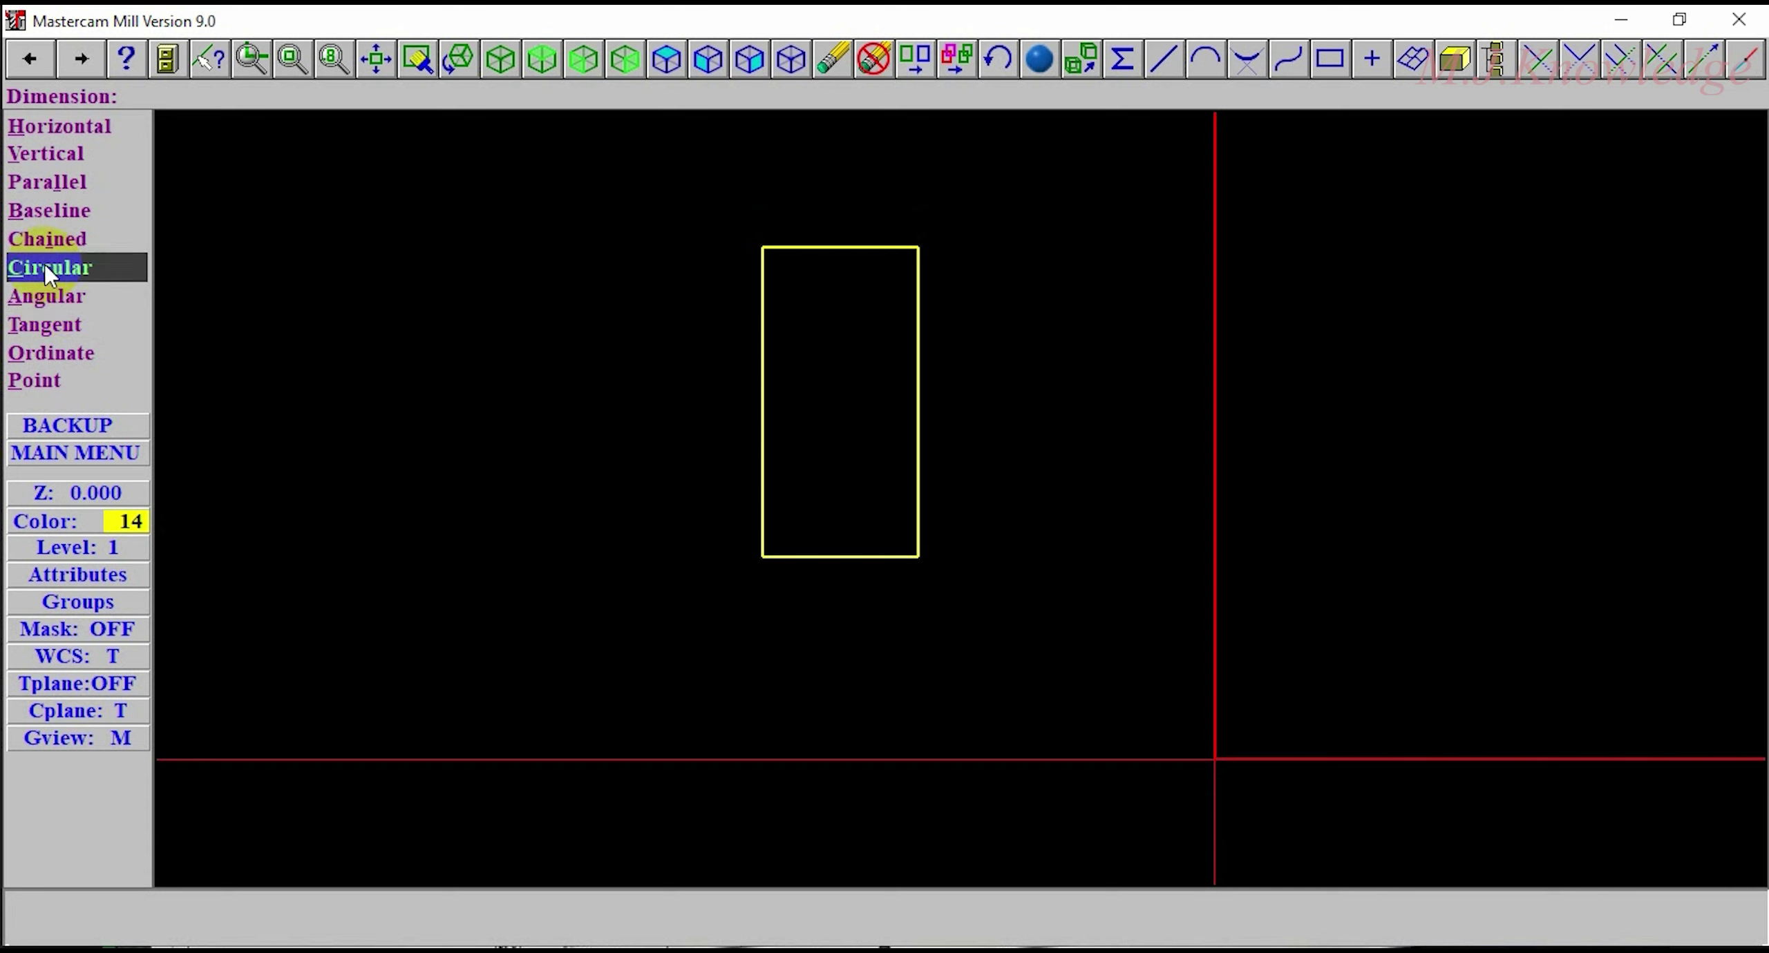
left_click(620, 408)
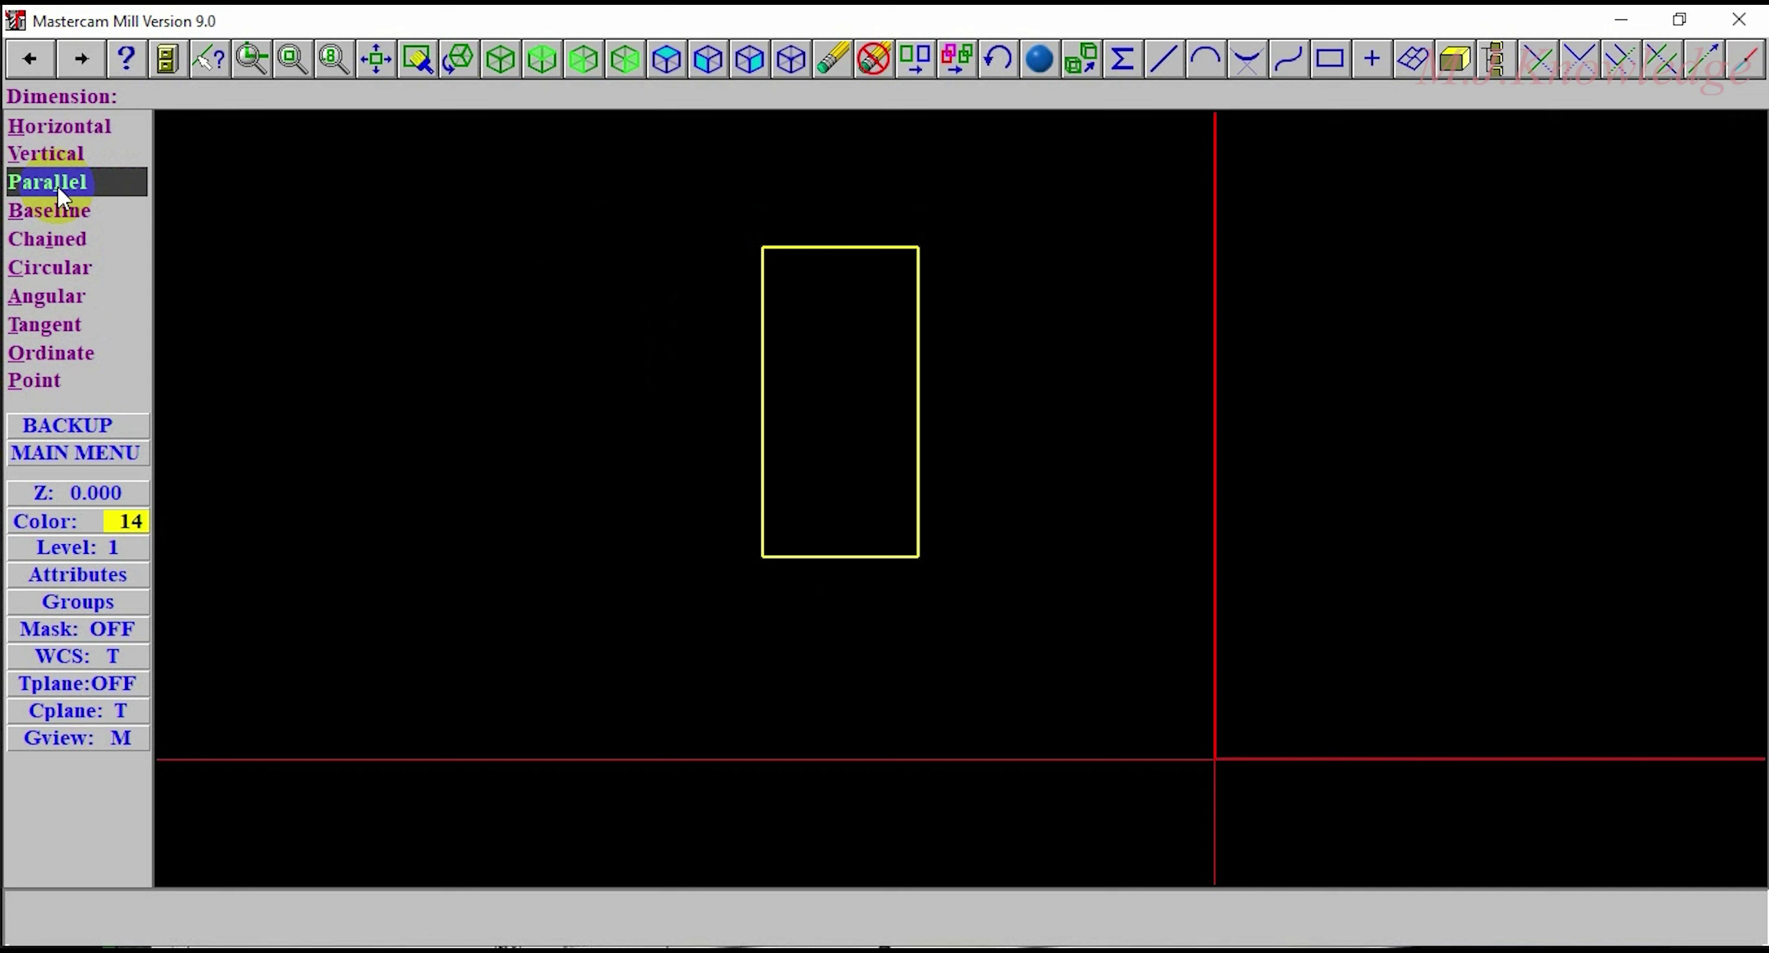
left_click(132, 210)
left_click(1120, 329)
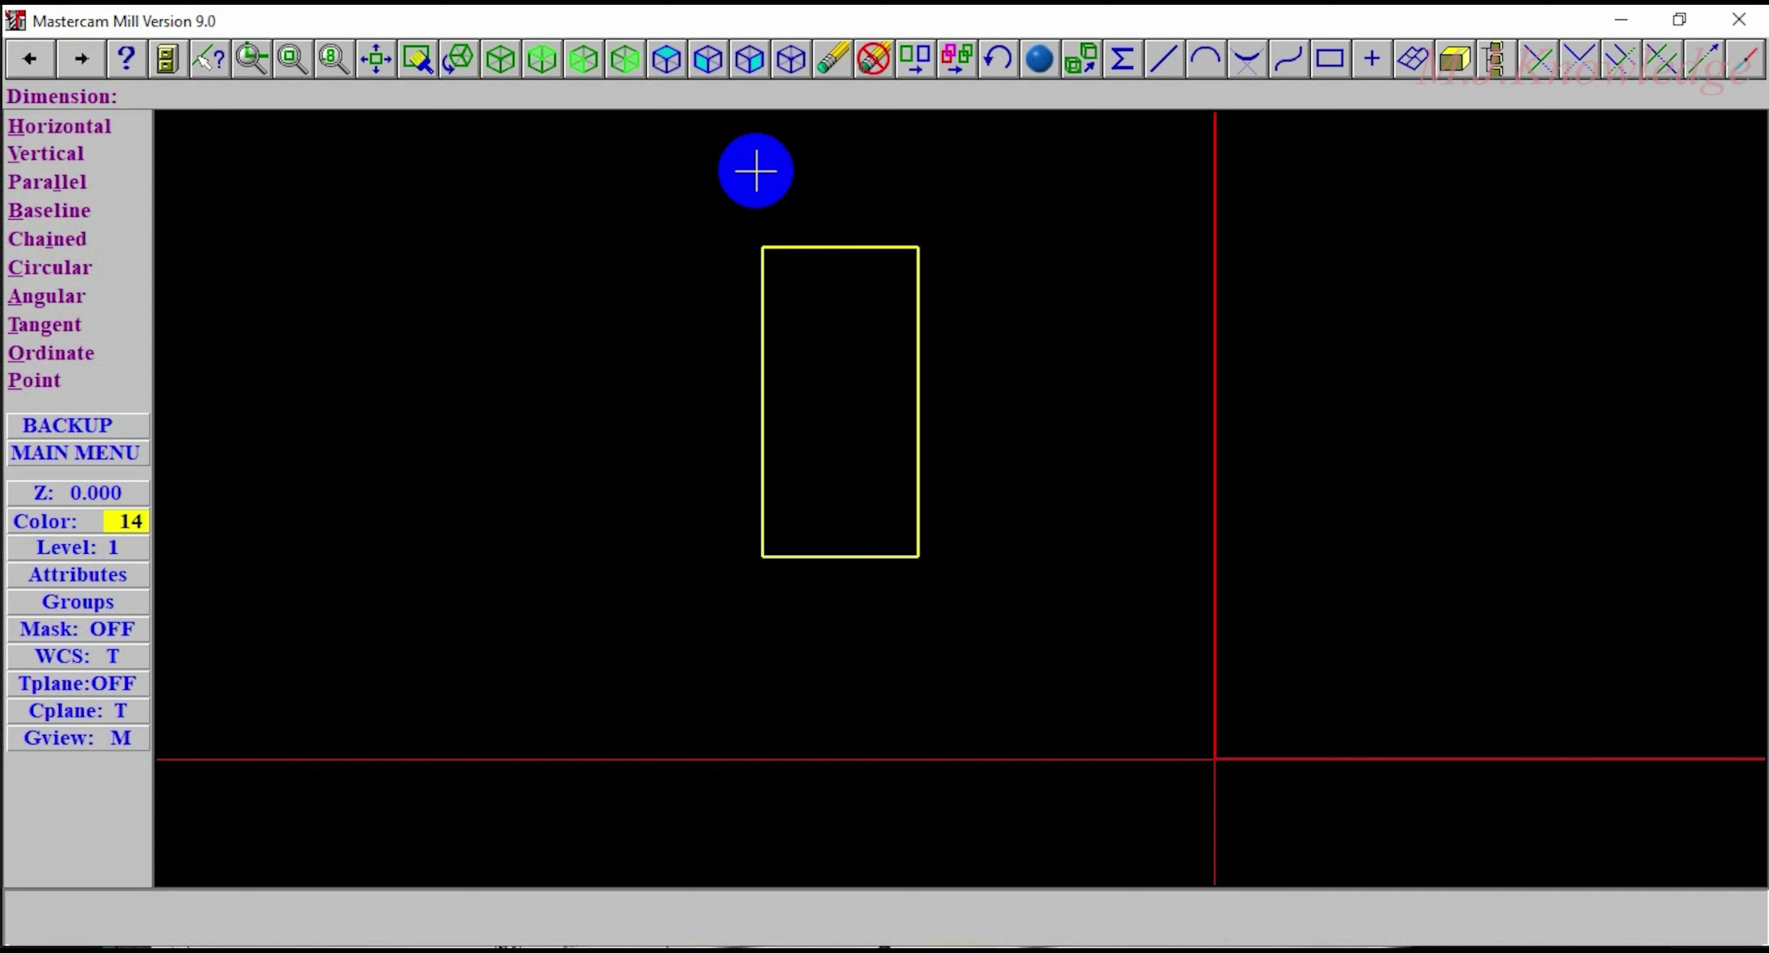
Step: Add a 95.00 horizontal and a 65.00 vertical dimension from the origin to the rectangle
left_click(52, 128)
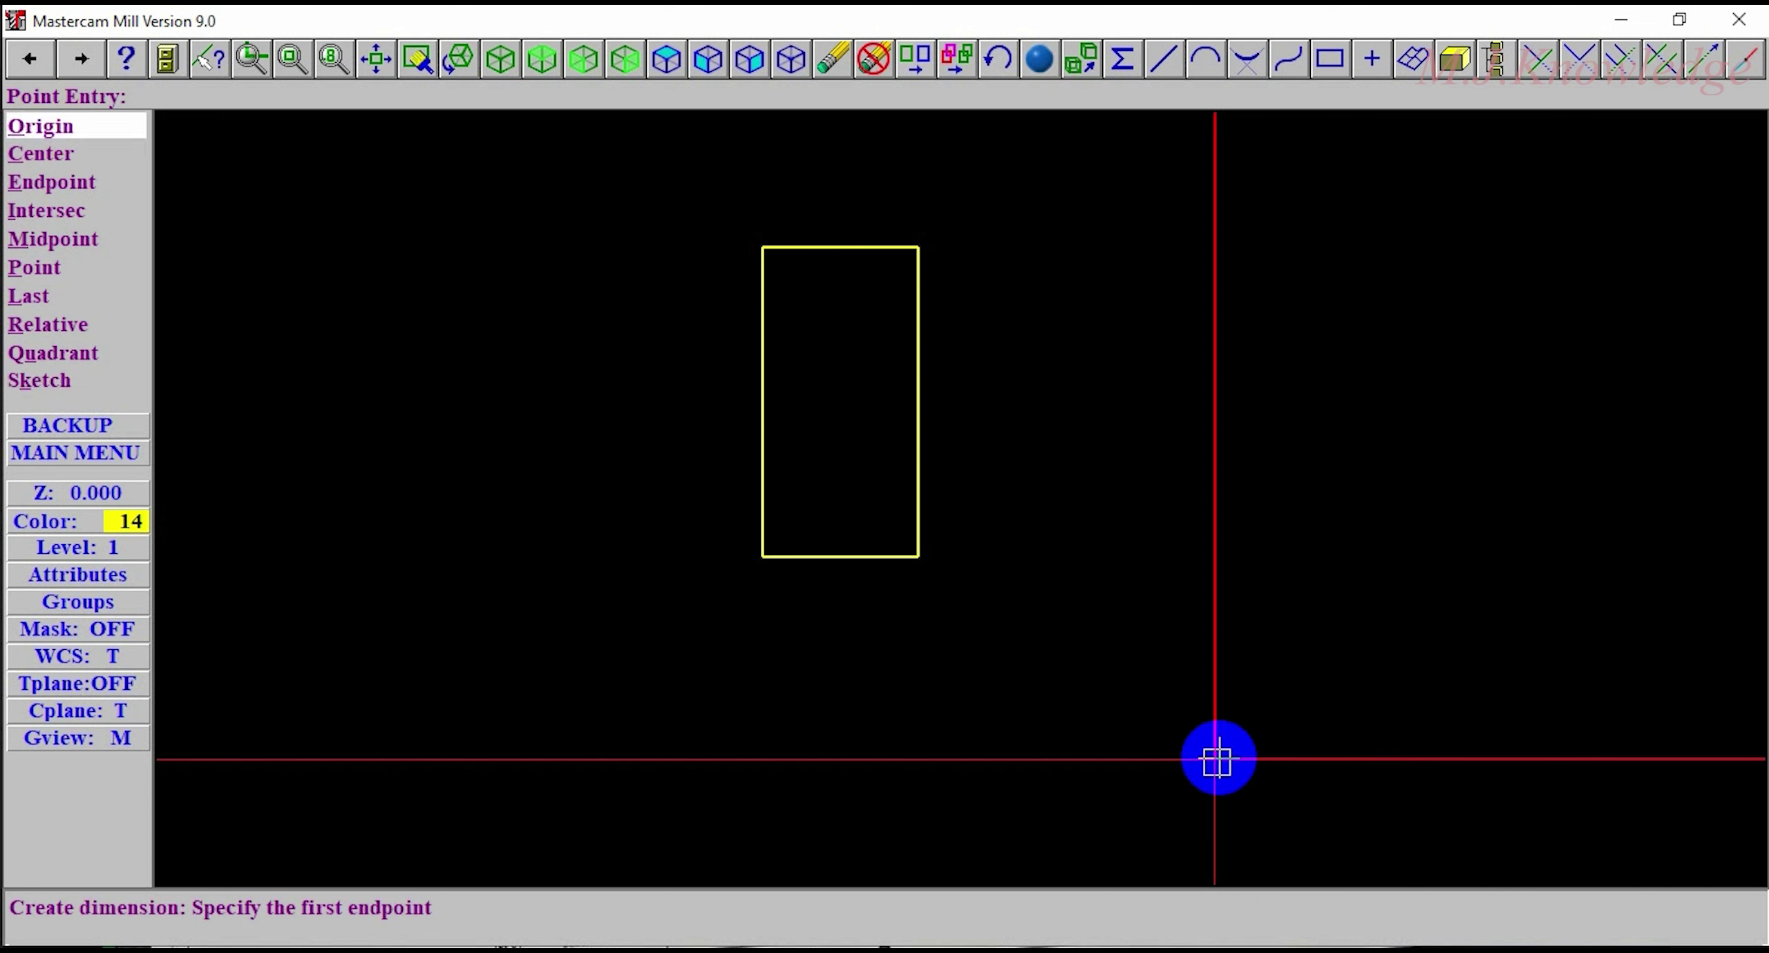
left_click(1216, 762)
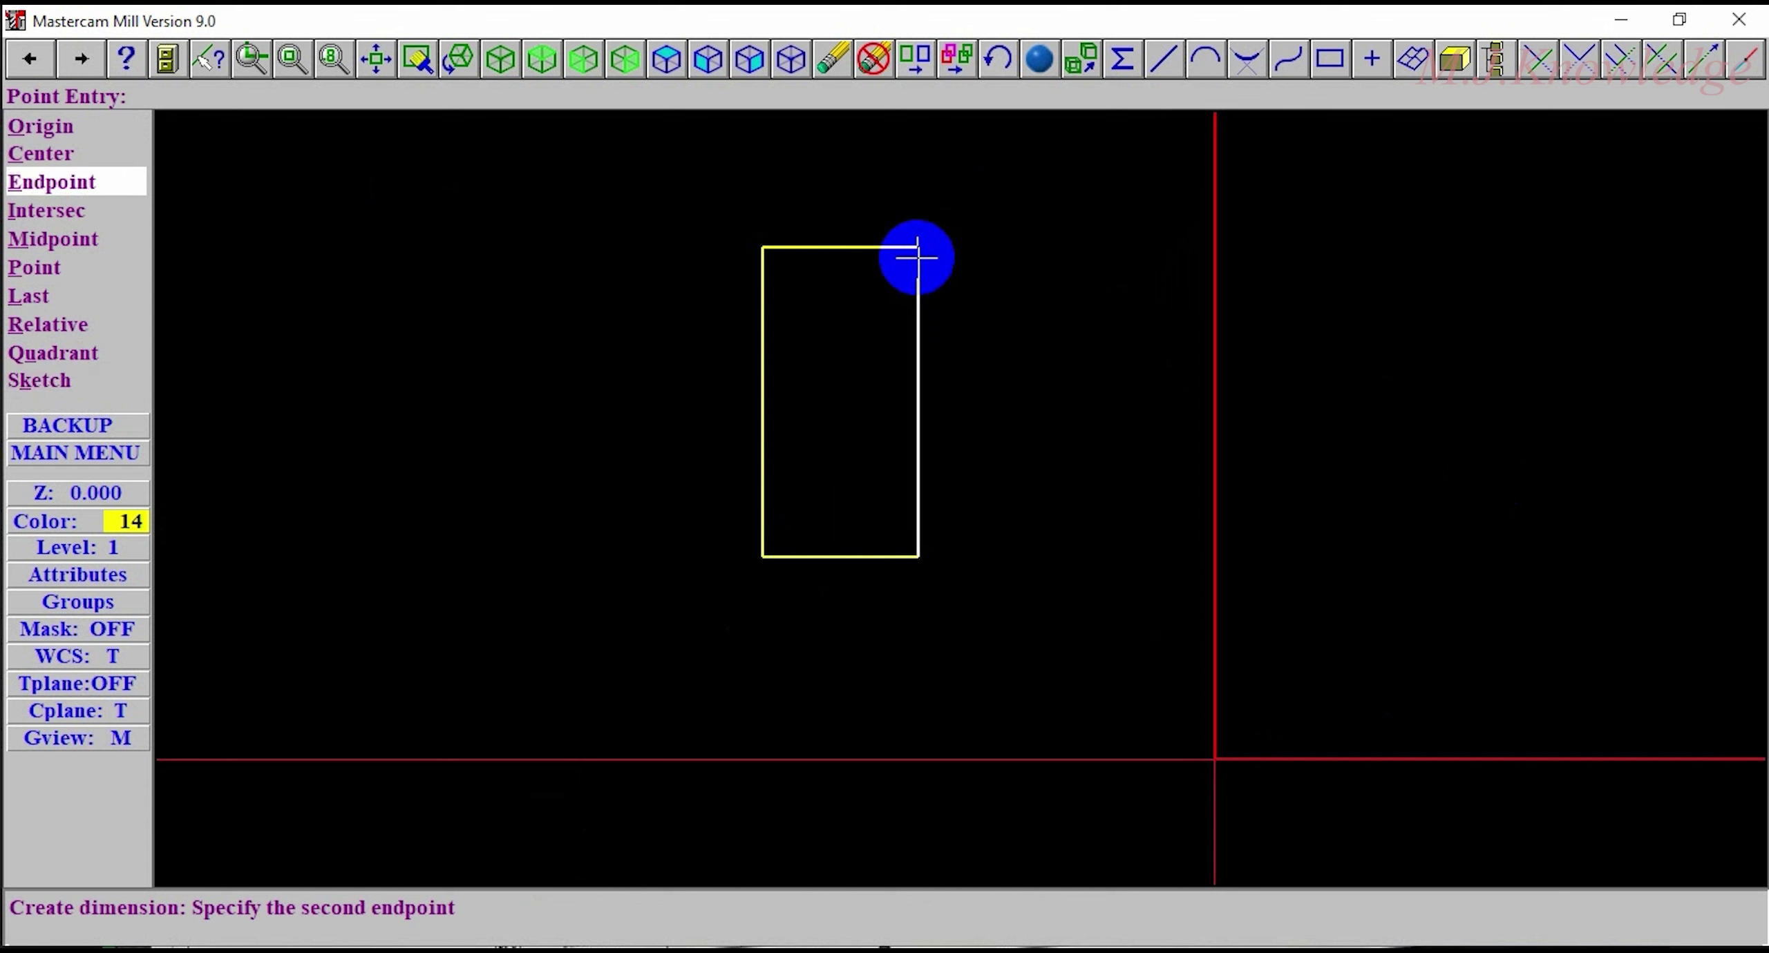
left_click(920, 249)
left_click_drag(1054, 234, 1046, 217)
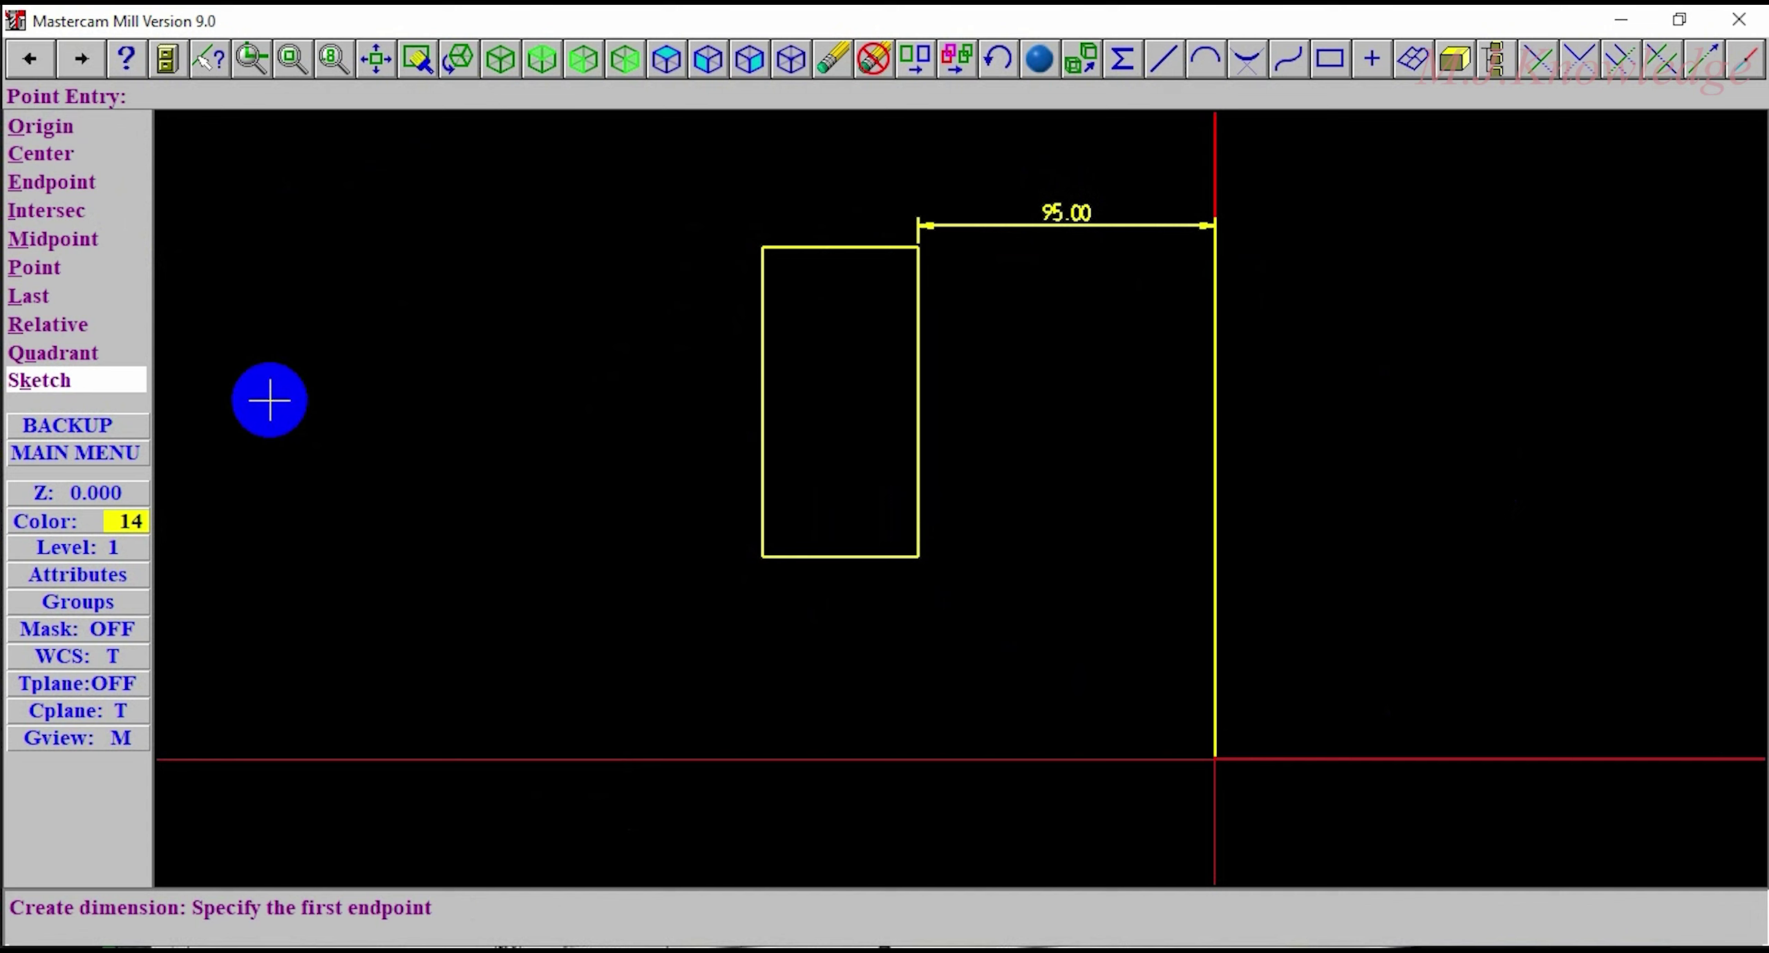
right_click(269, 400)
left_click(55, 156)
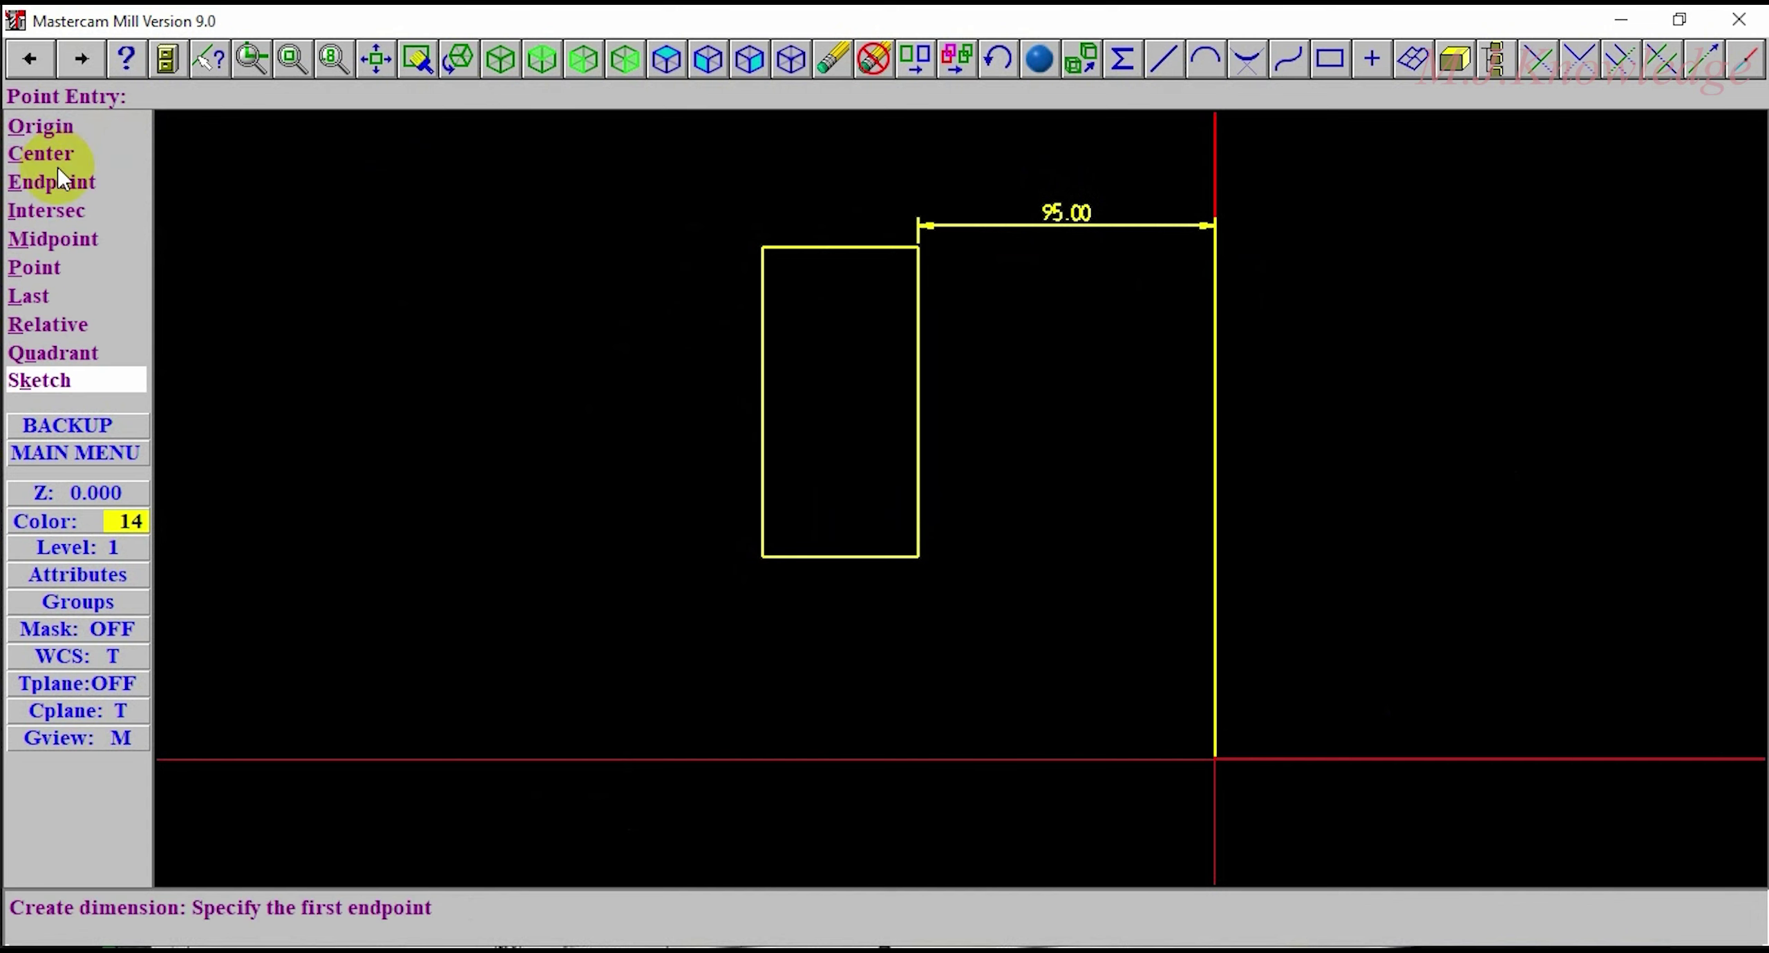
left_click(1214, 760)
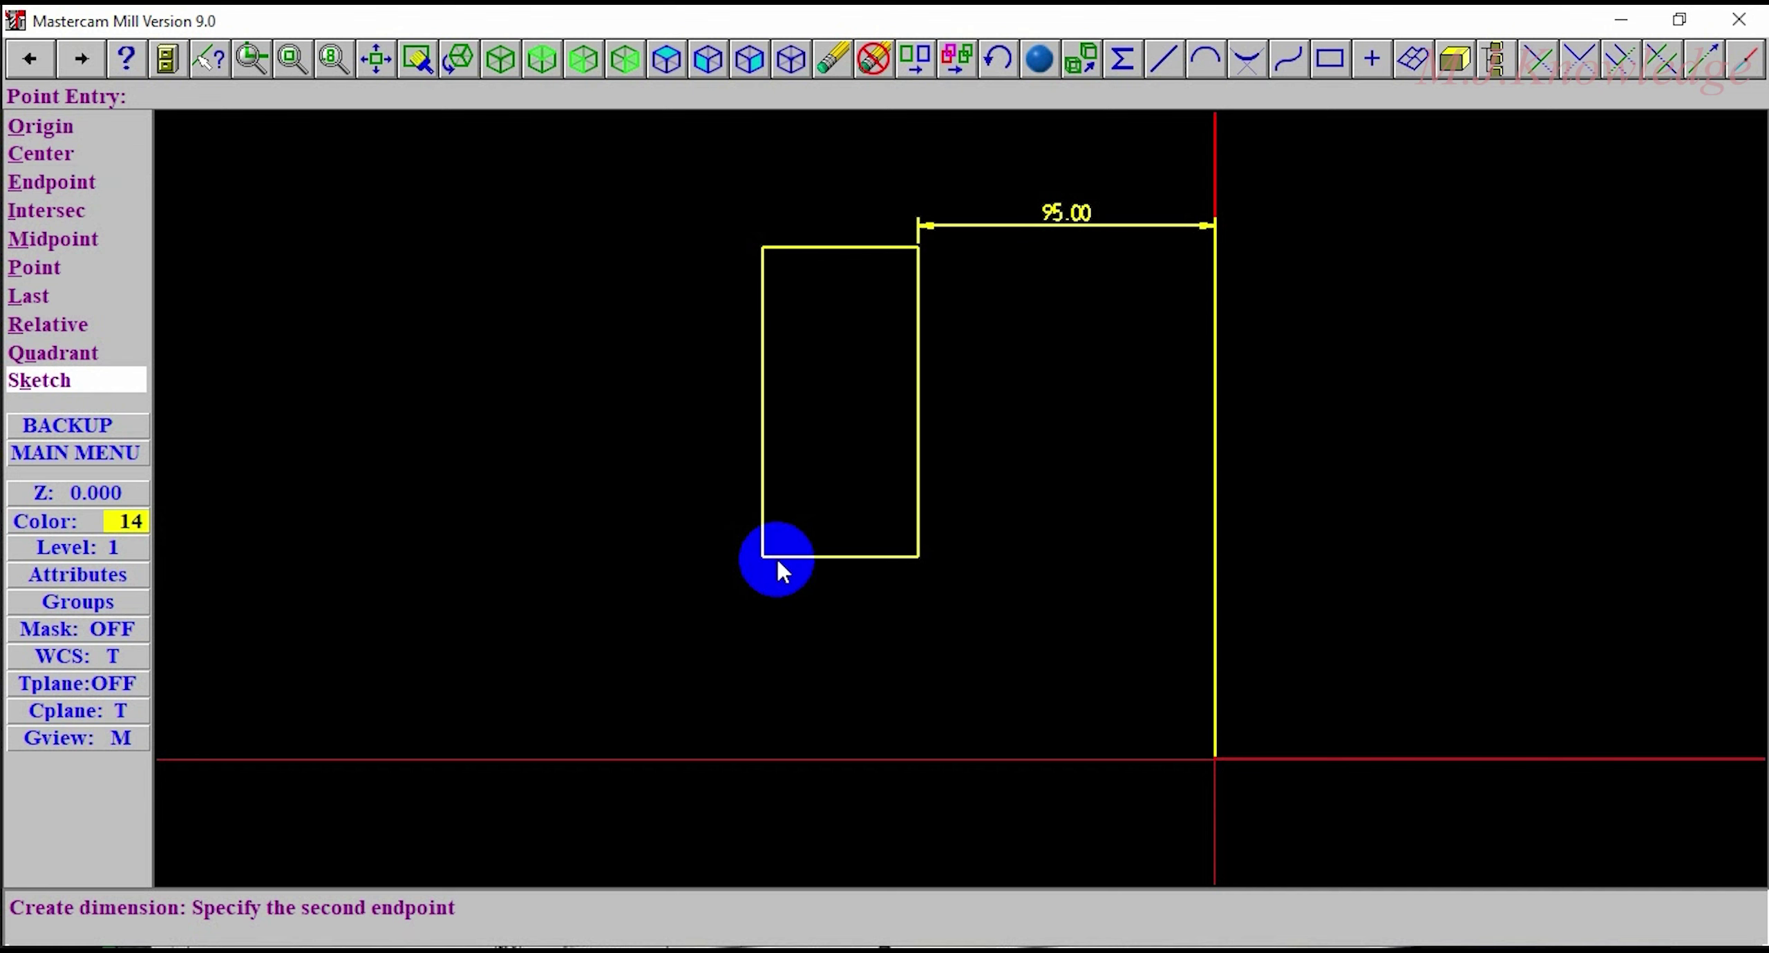
left_click(850, 556)
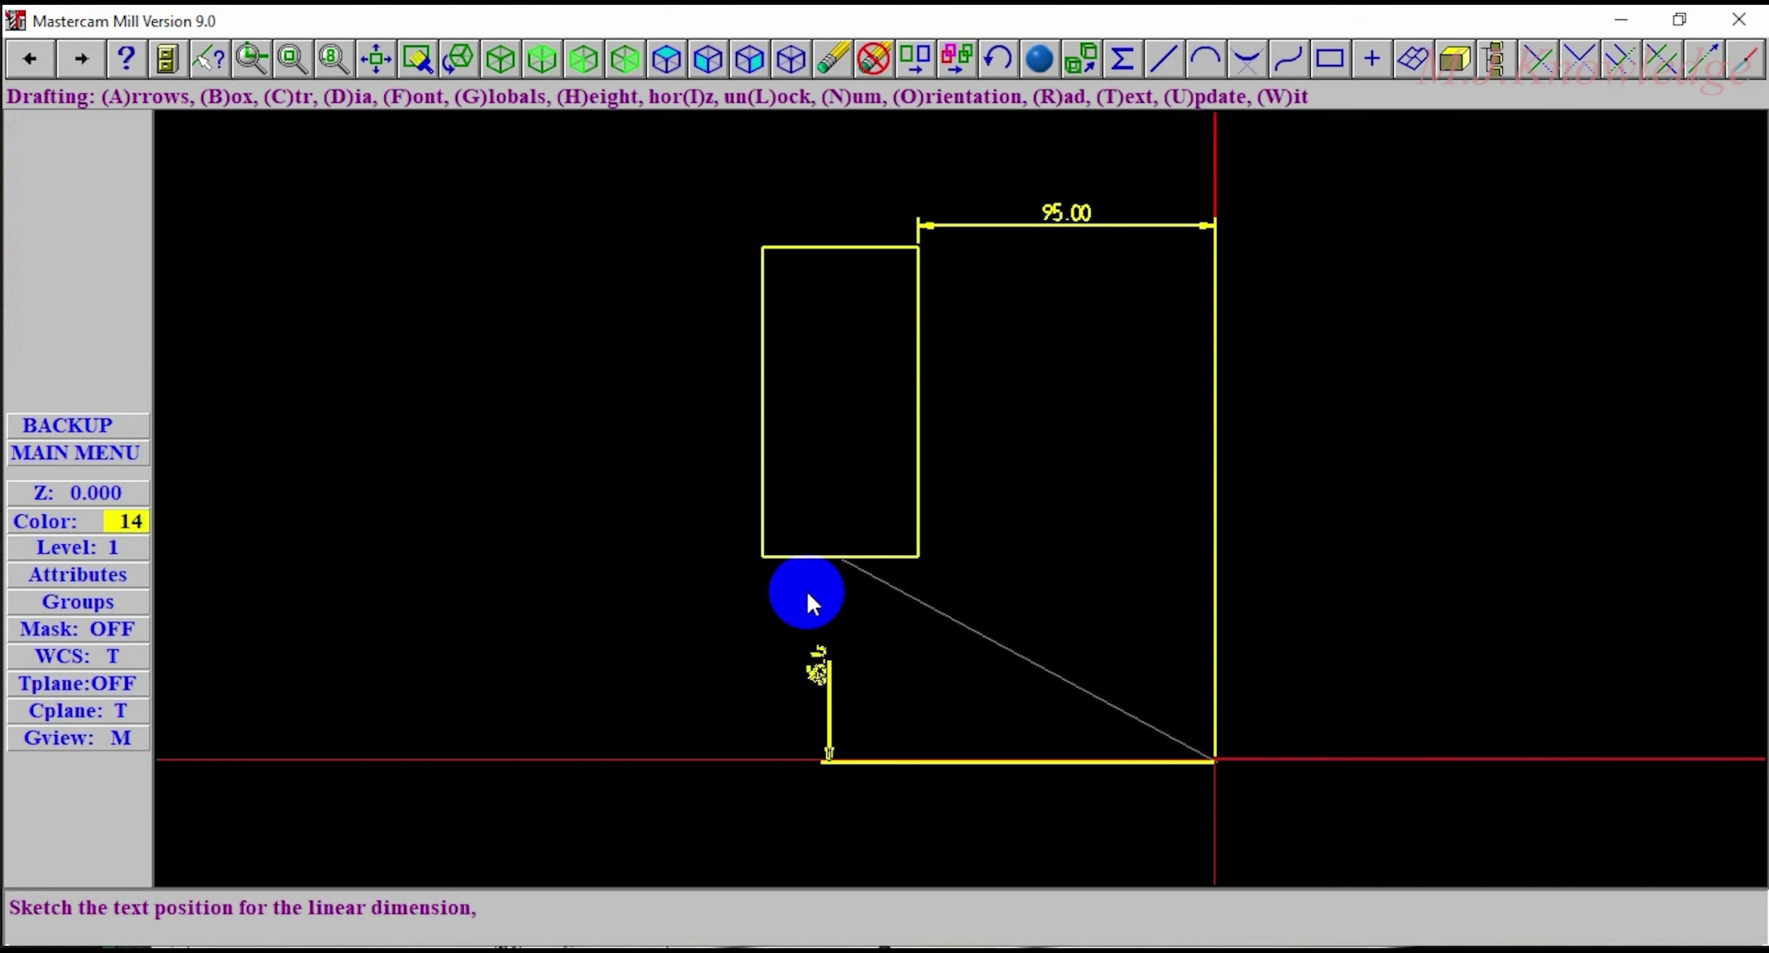
left_click_drag(809, 593, 722, 660)
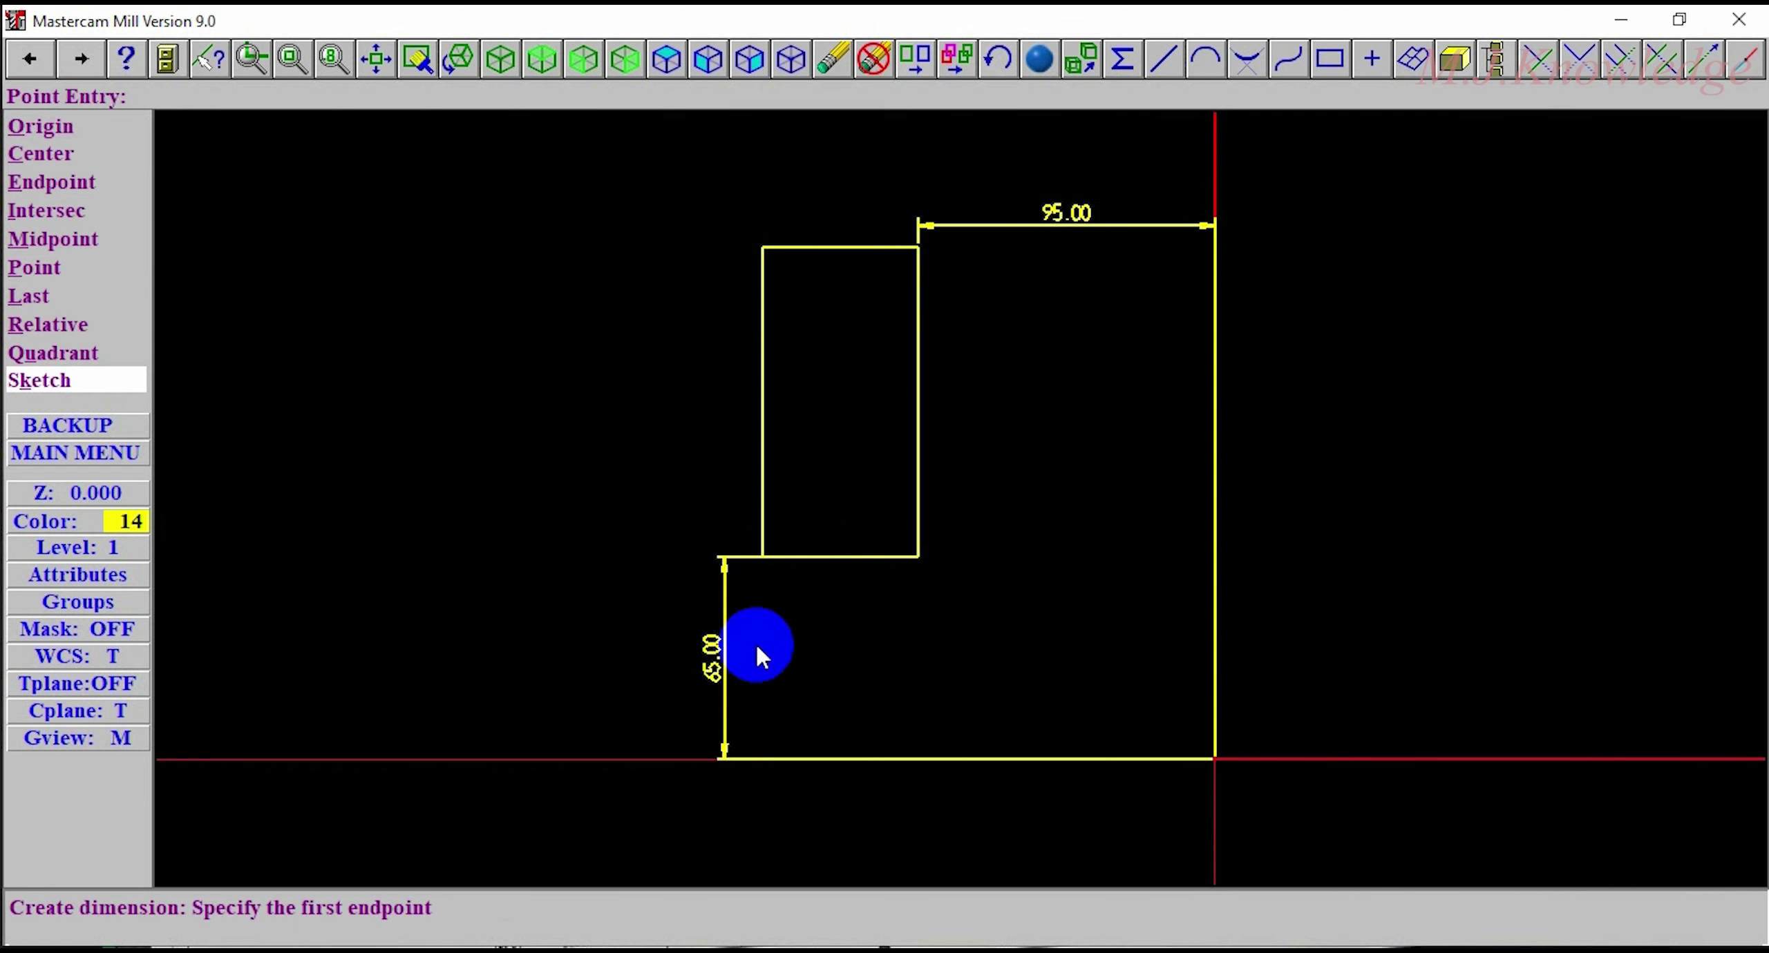
key("Escape")
key("Escape")
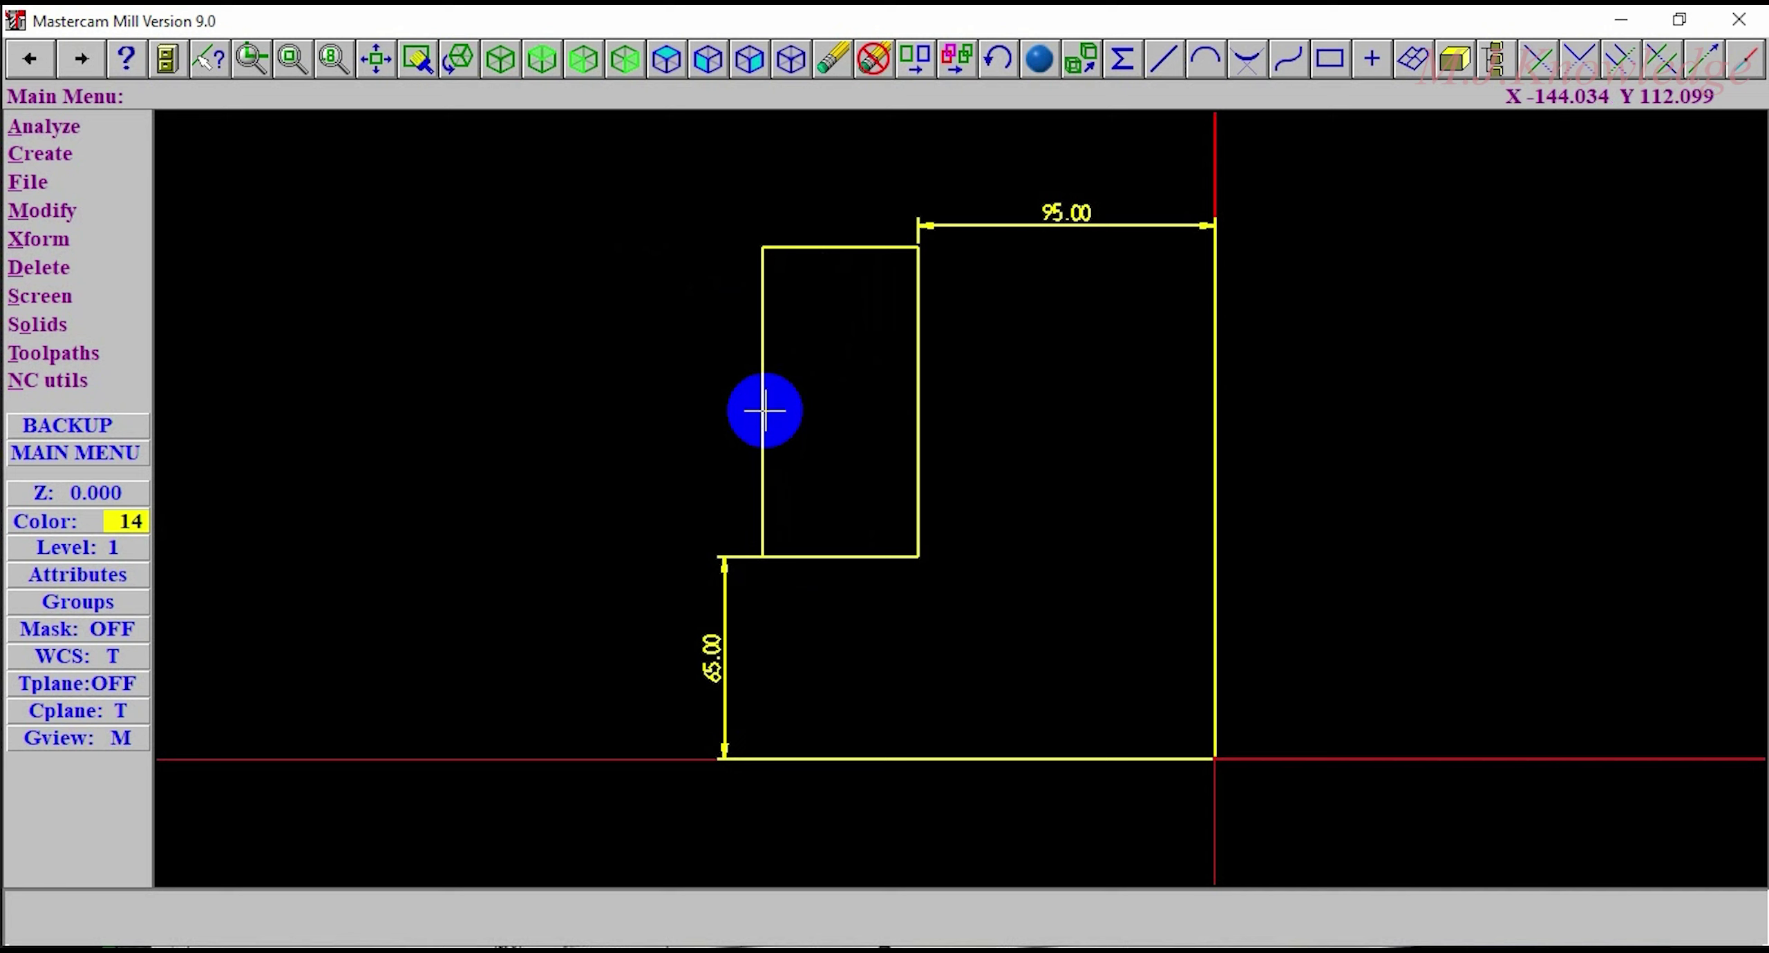
Step: Set the Offset transform to Copy with a distance of 25.0
left_click(62, 242)
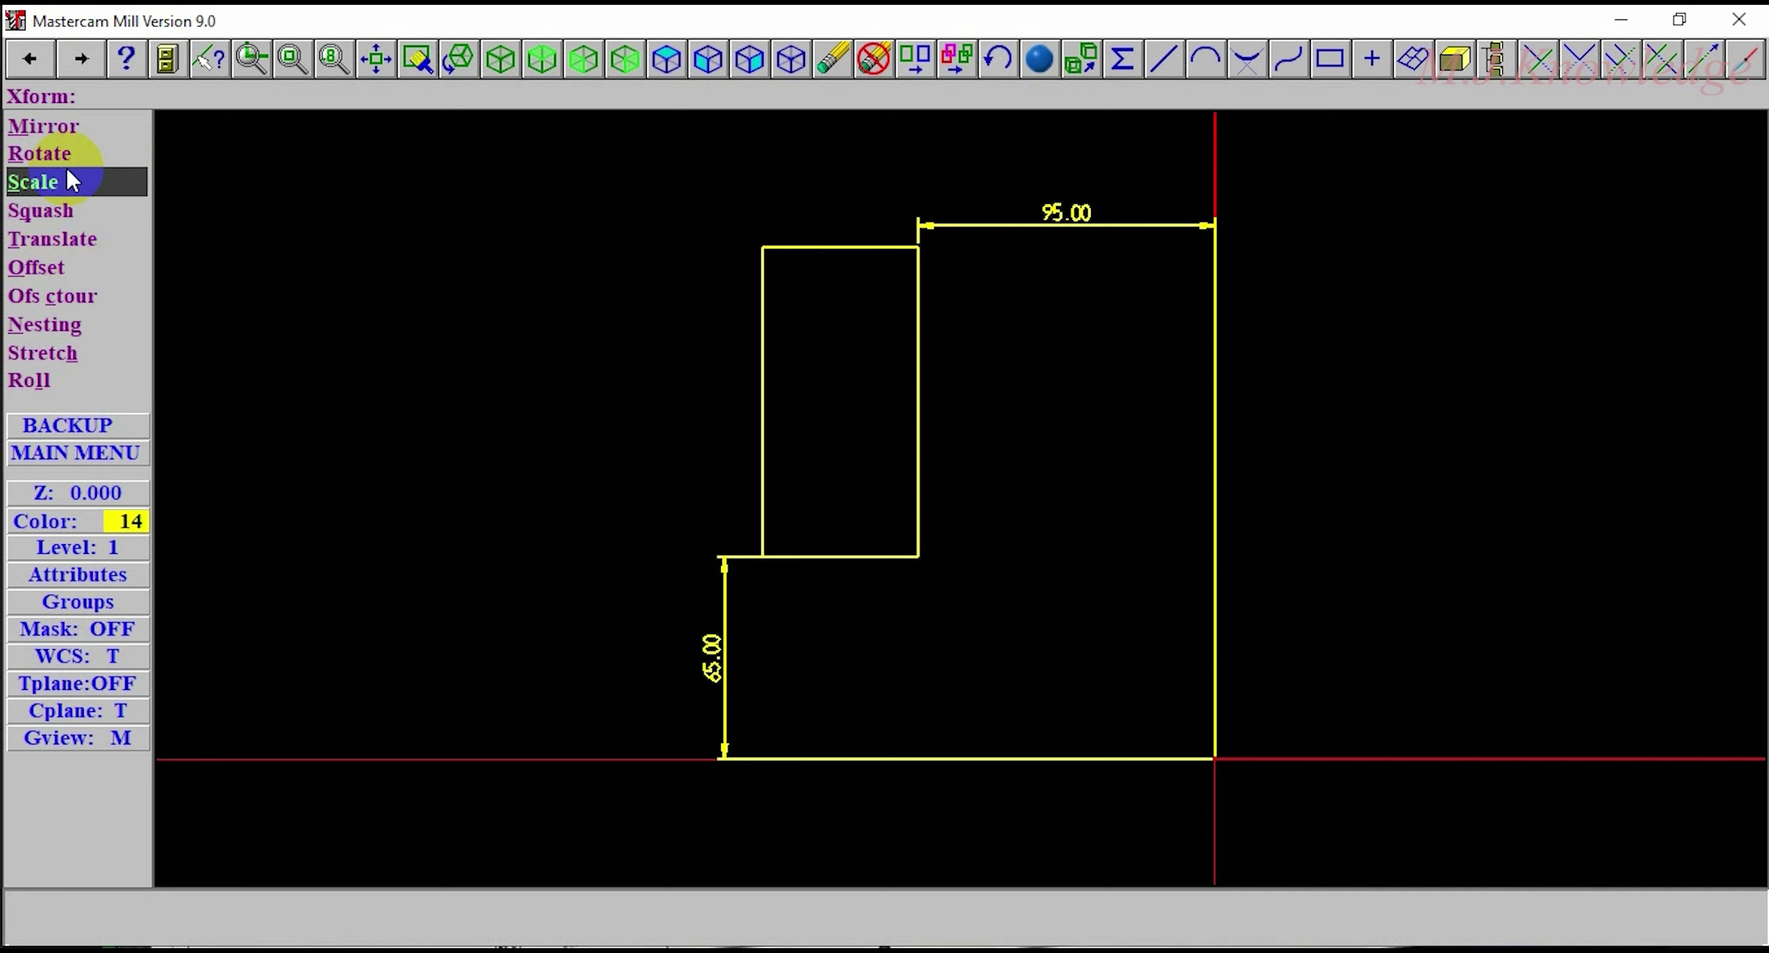
left_click(55, 276)
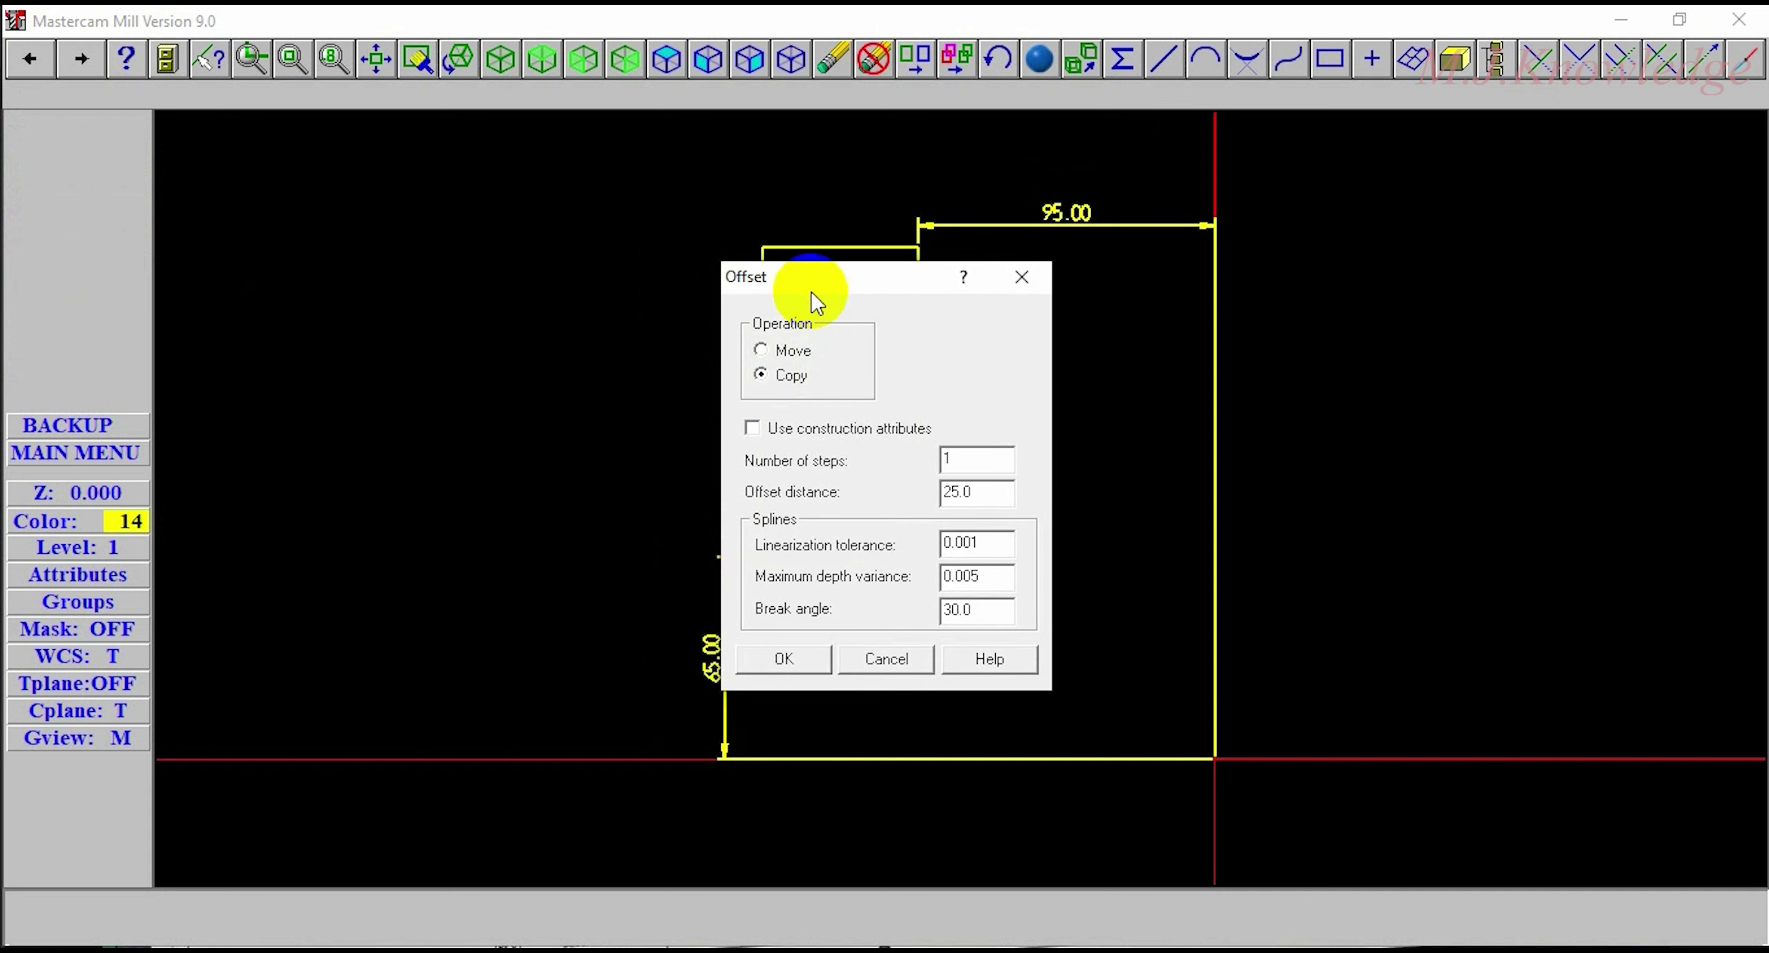
left_click_drag(809, 290, 445, 288)
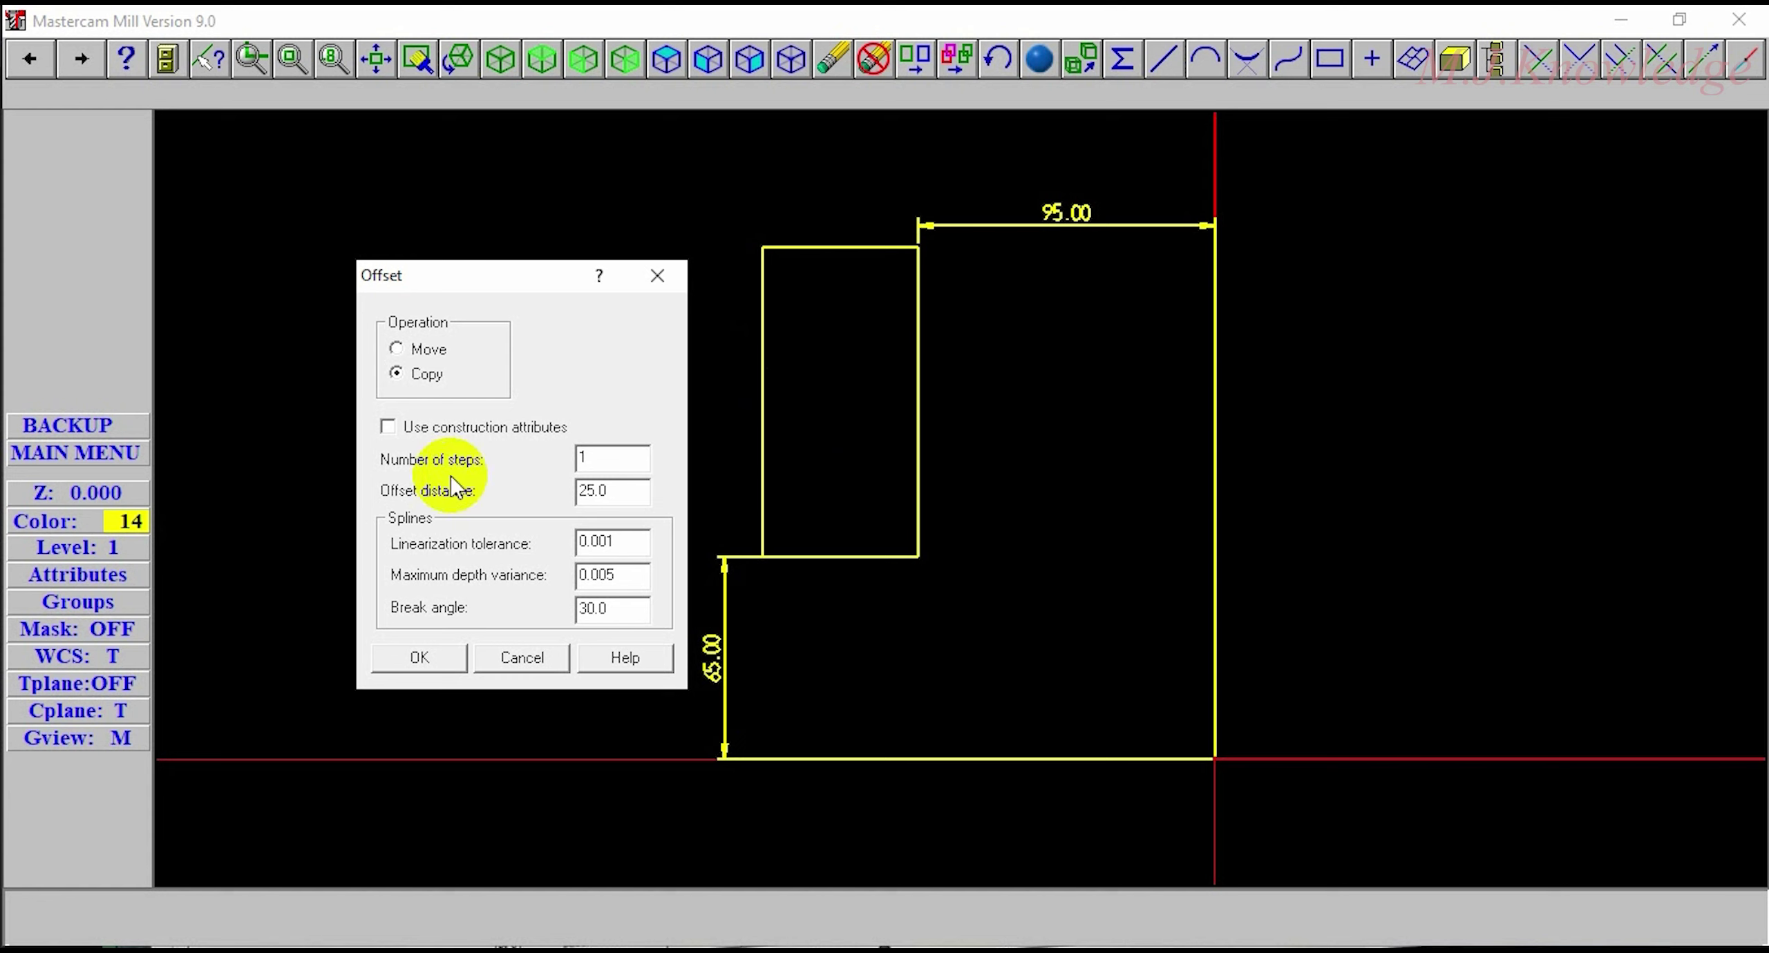
left_click(660, 463)
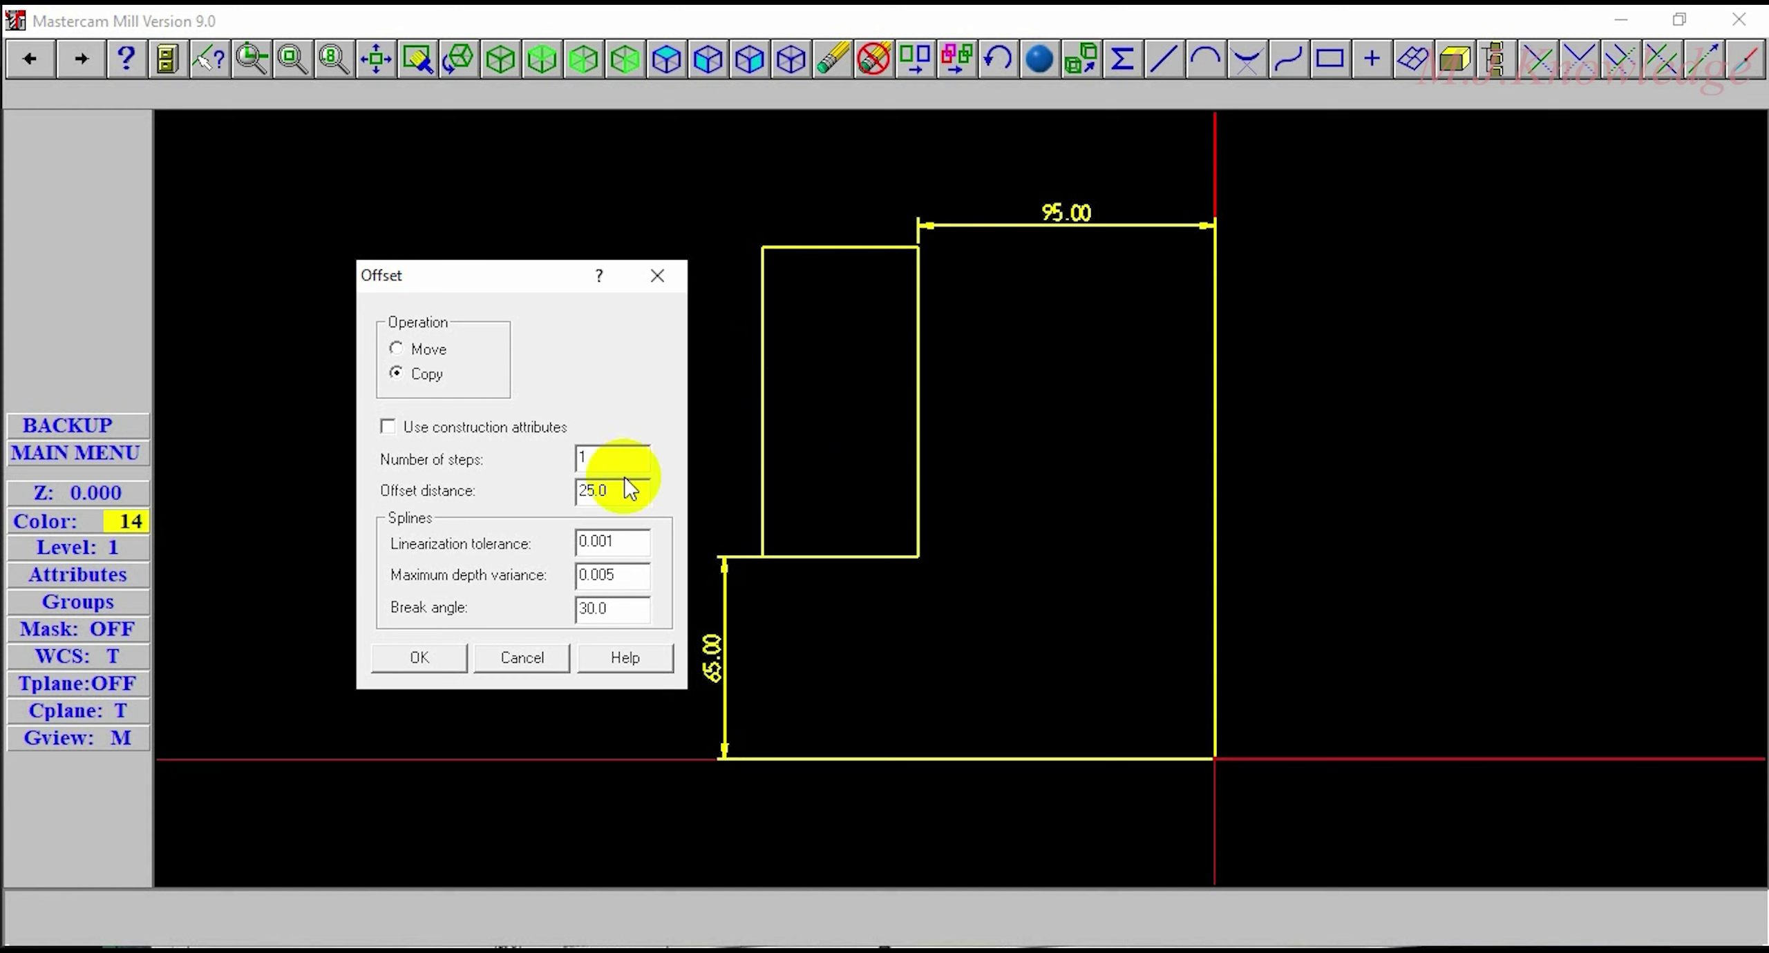
left_click(860, 453)
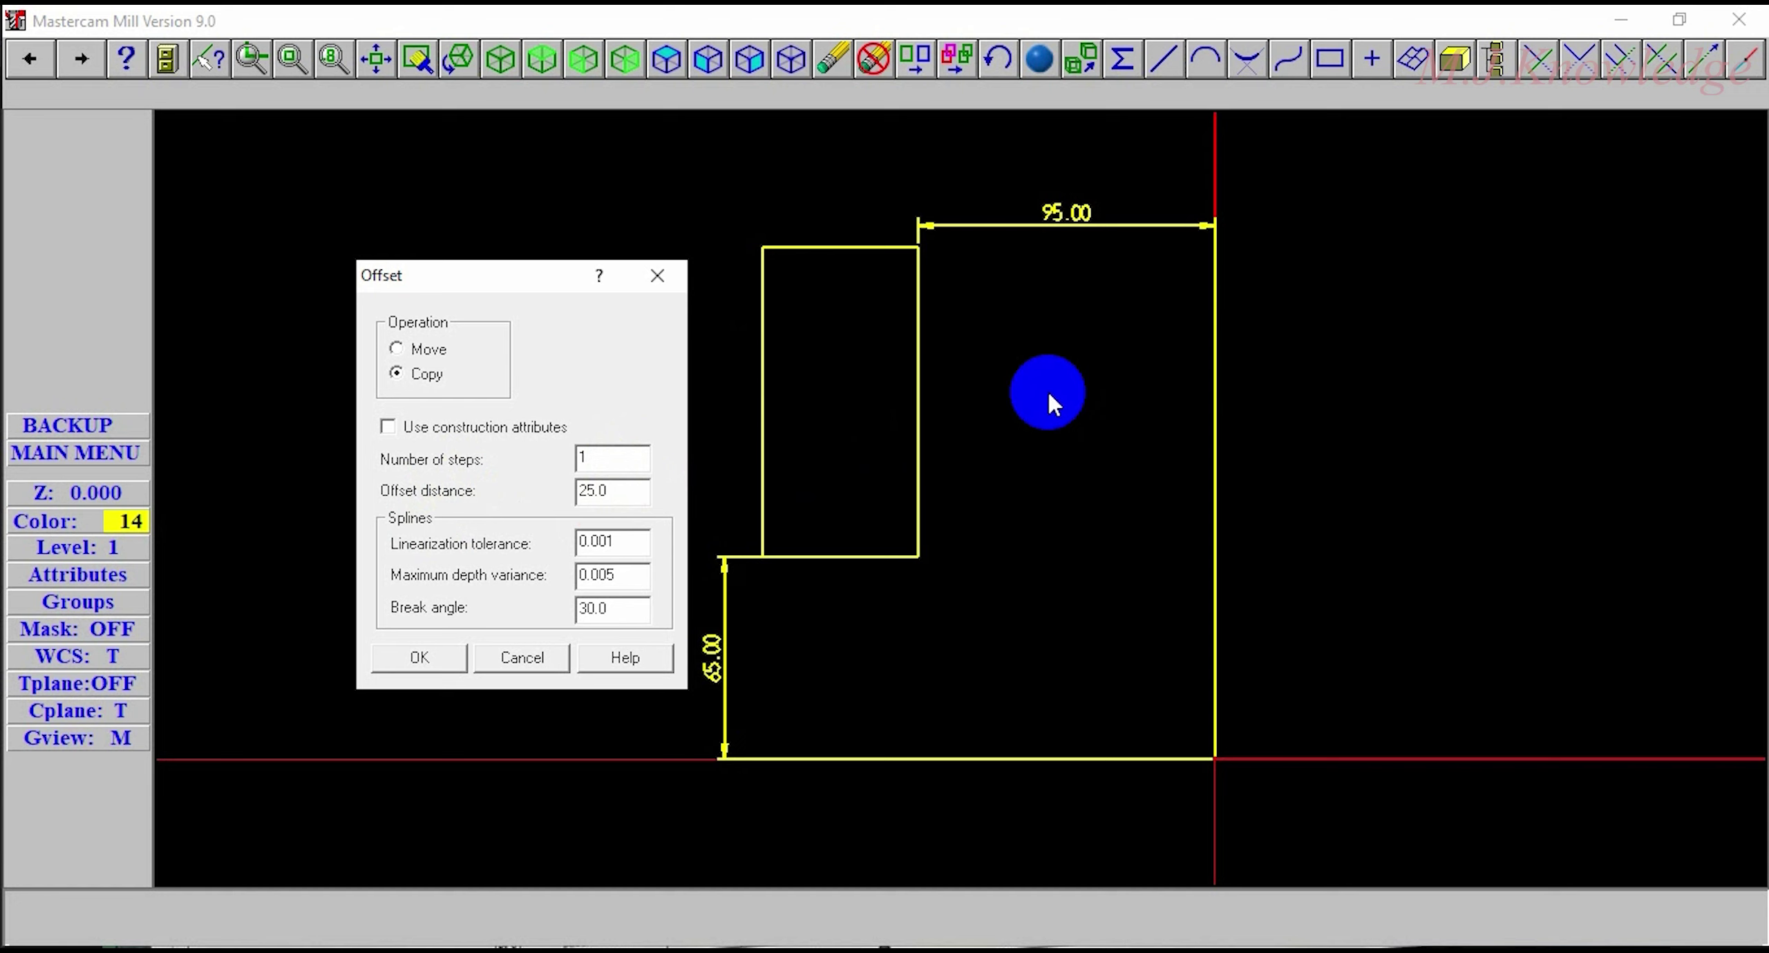
left_click(1122, 439)
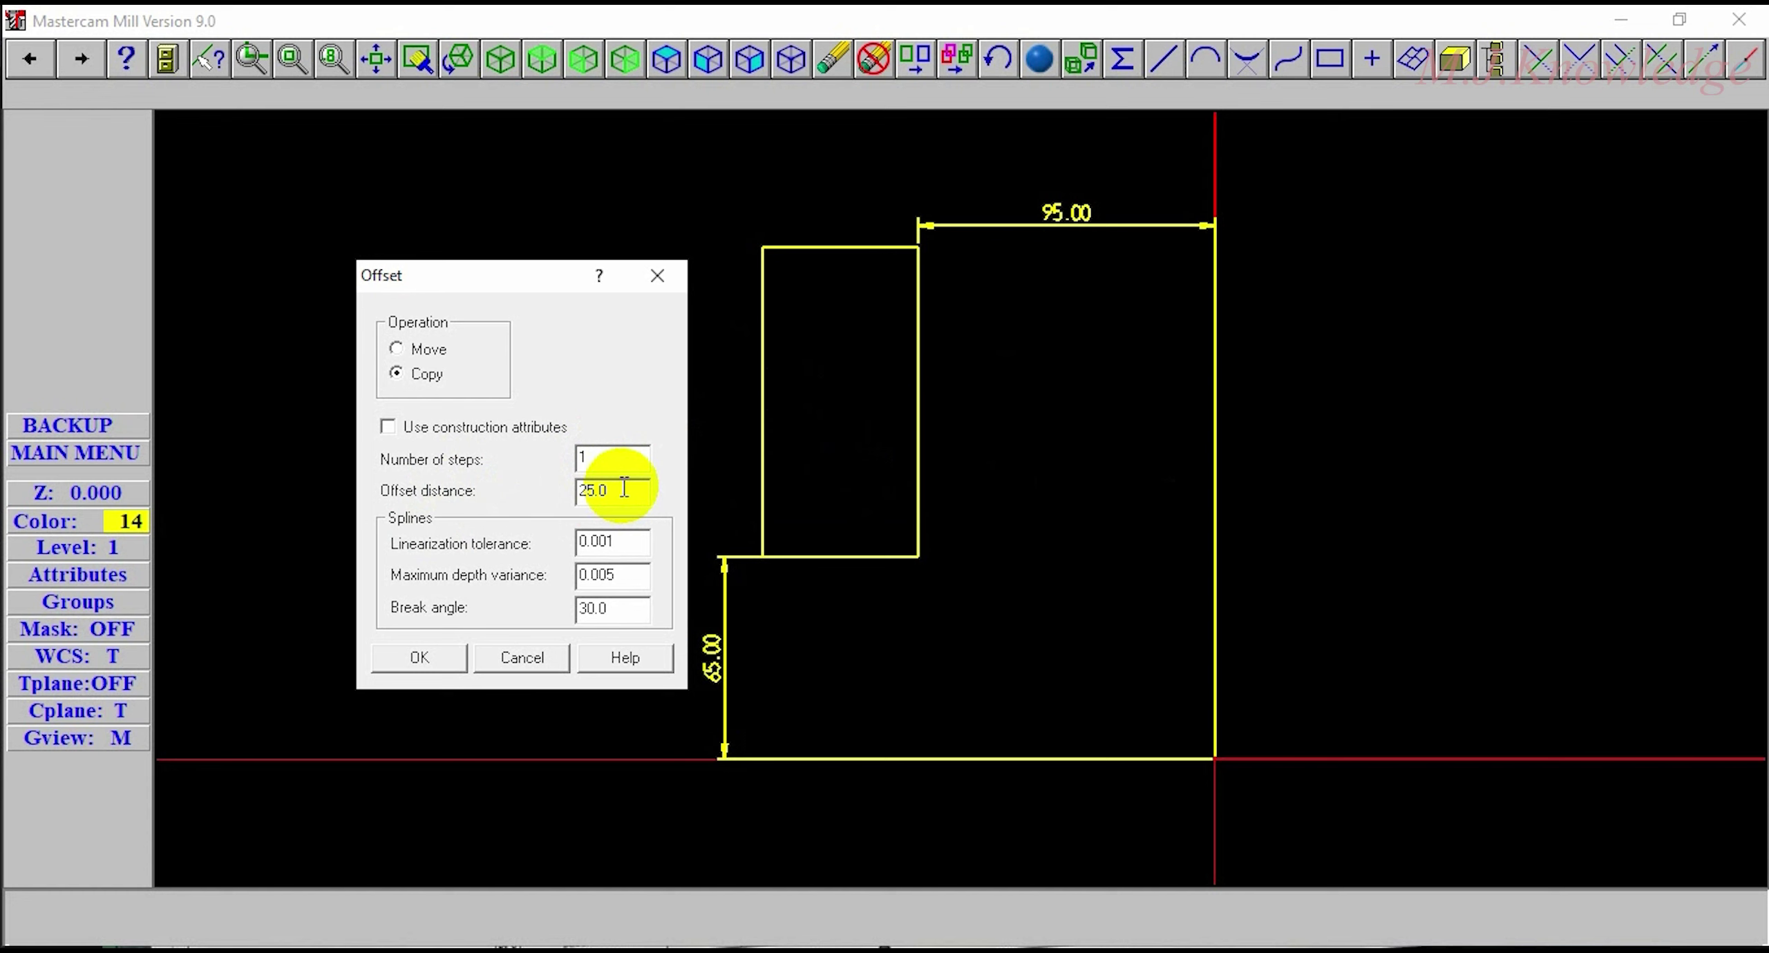
left_click(425, 668)
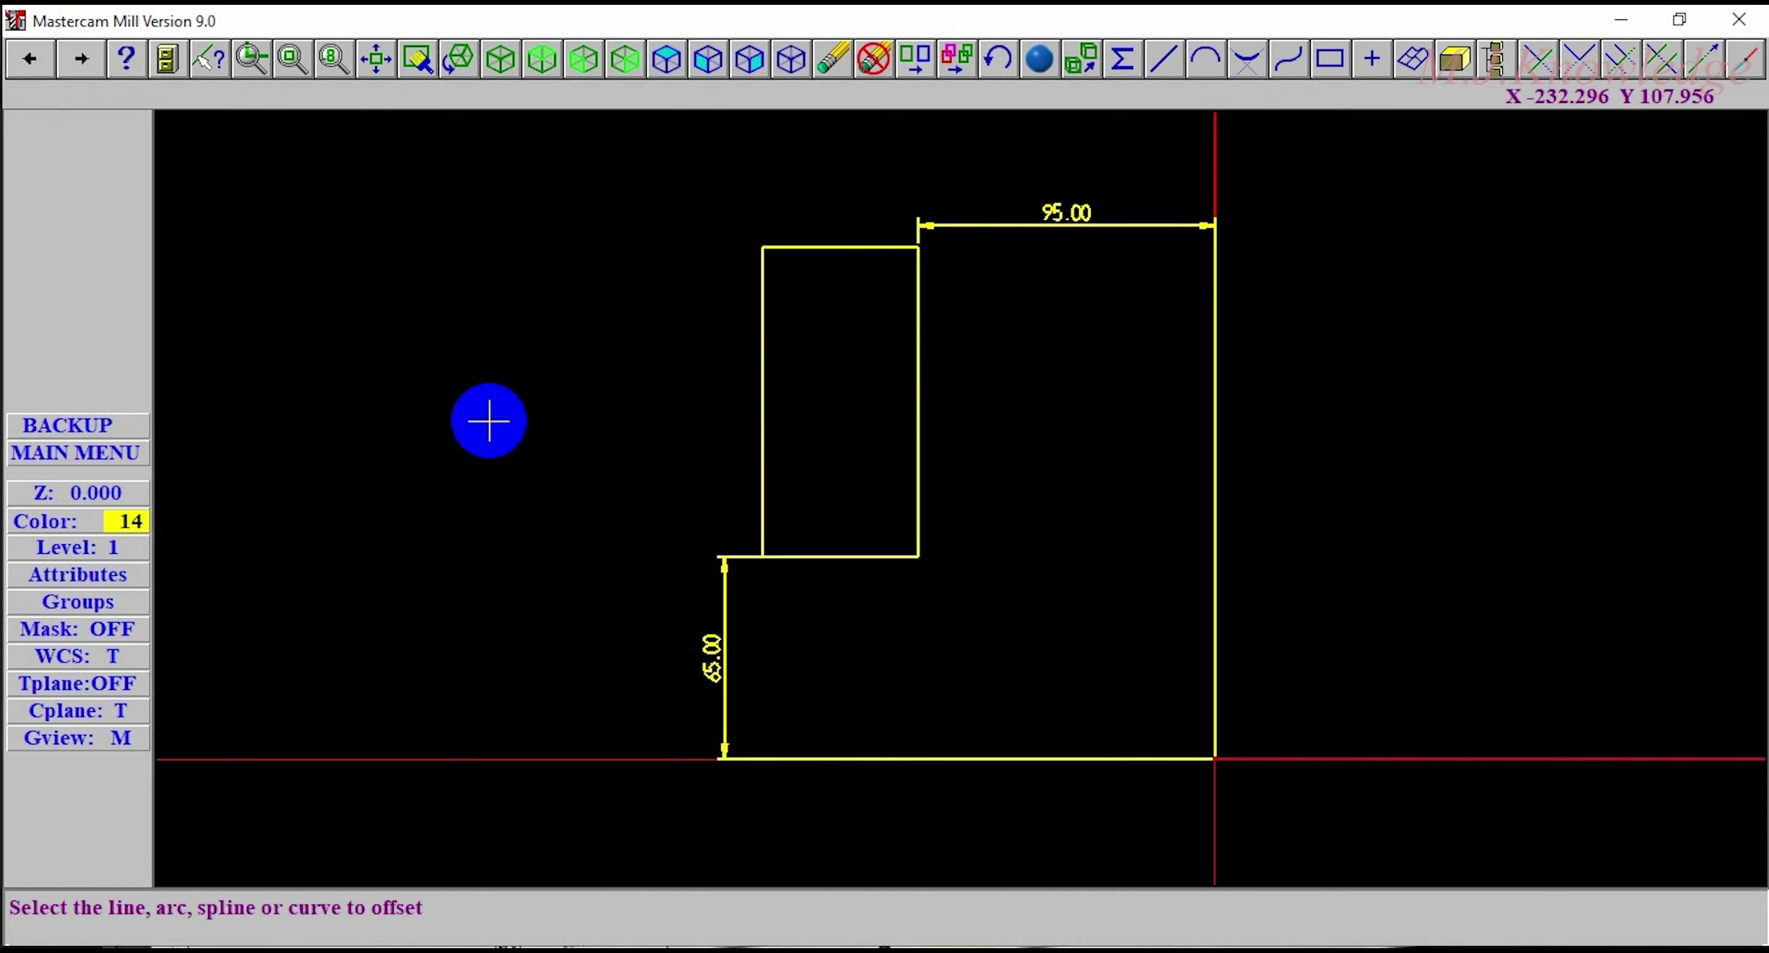
Step: Offset a copy of the rectangle's left edge 25.0 inward
left_click_drag(716, 190, 187, 829)
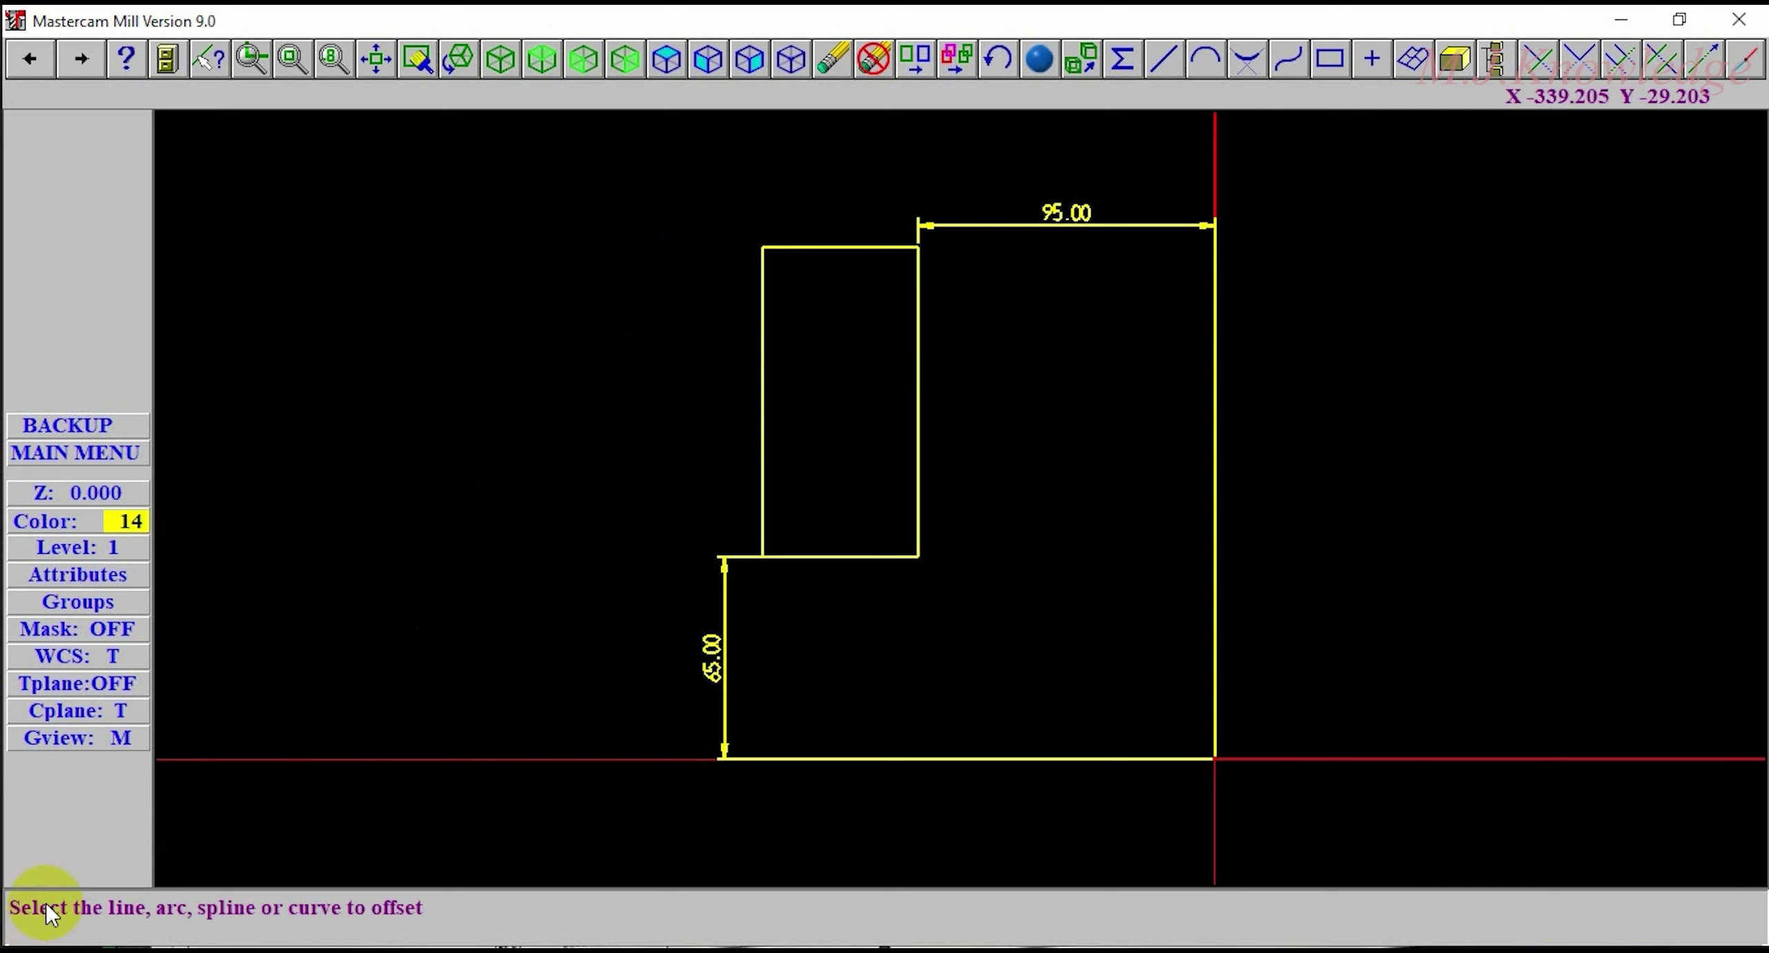
left_click_drag(124, 903, 753, 202)
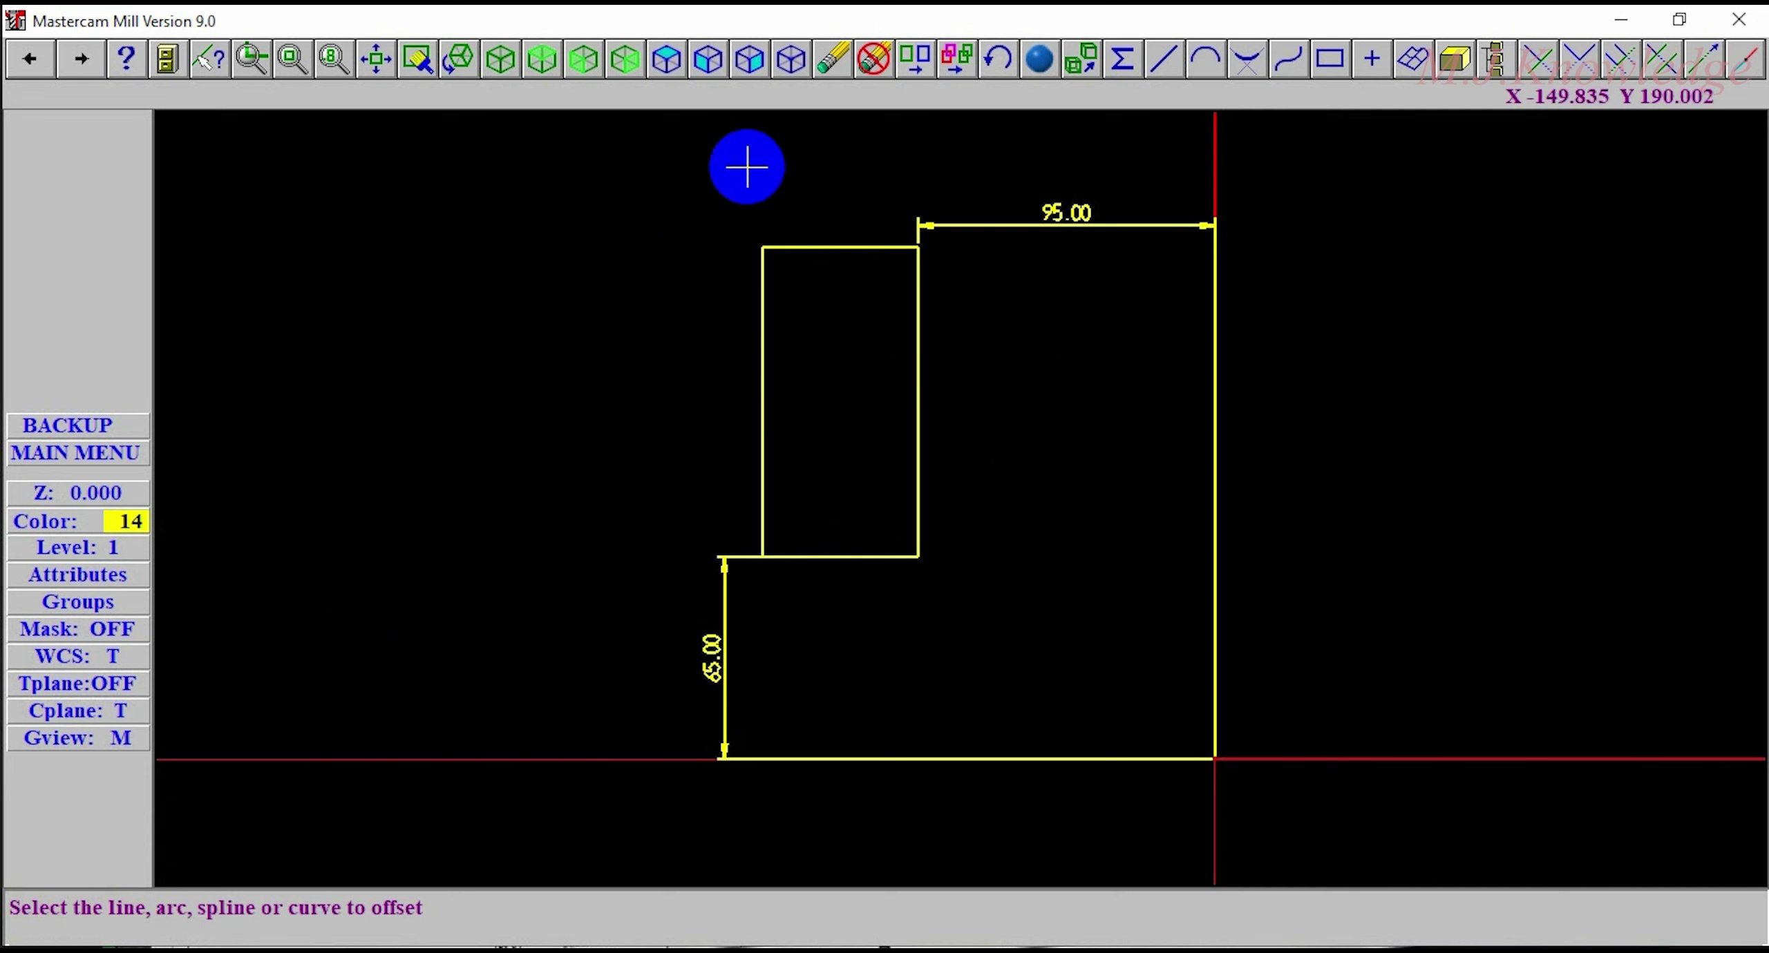
left_click_drag(753, 202, 767, 408)
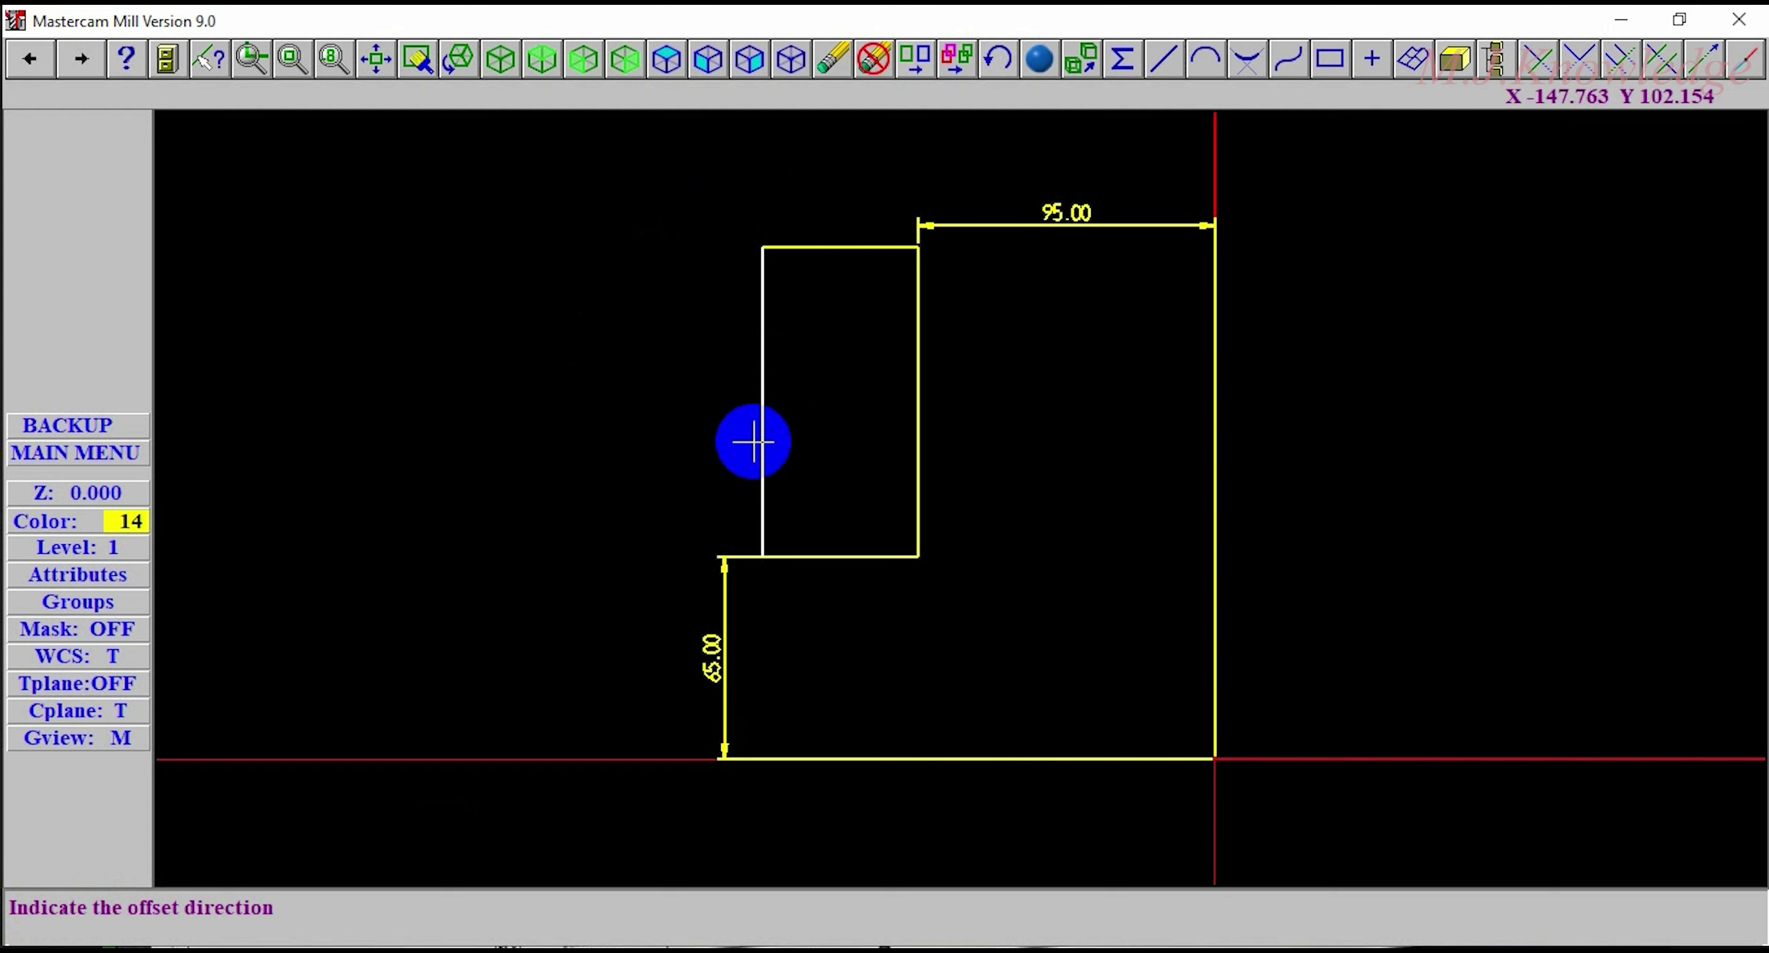
left_click(835, 399)
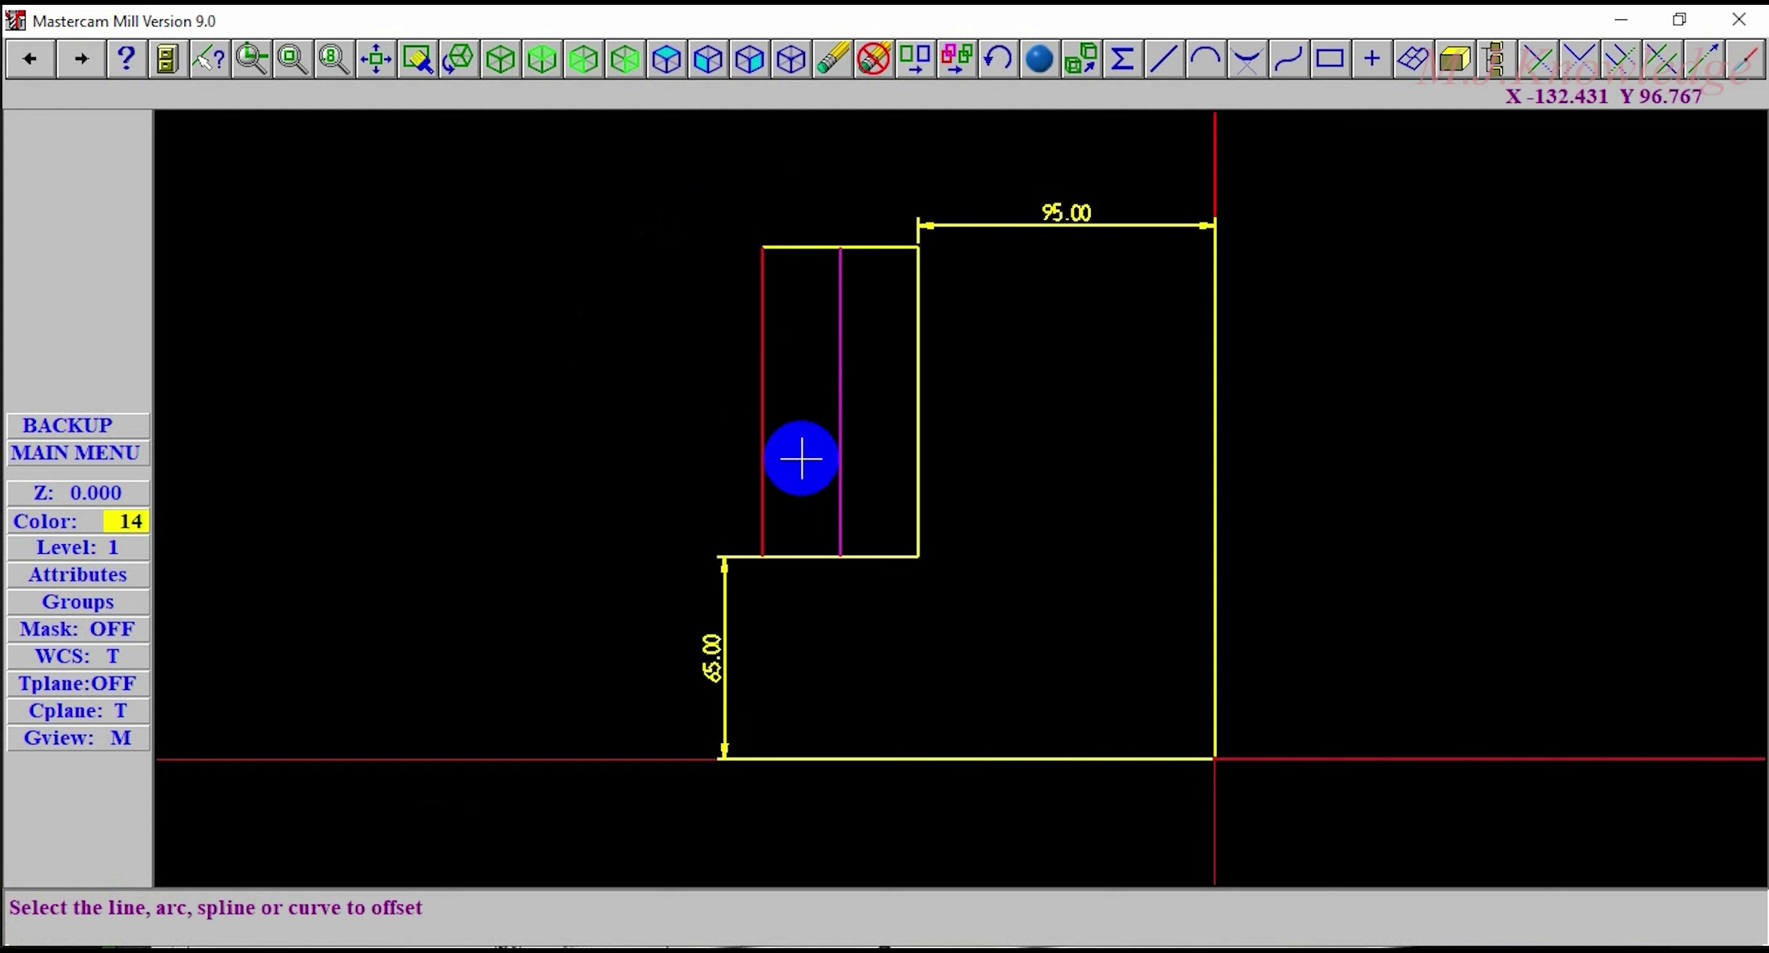
left_click_drag(852, 414, 808, 554)
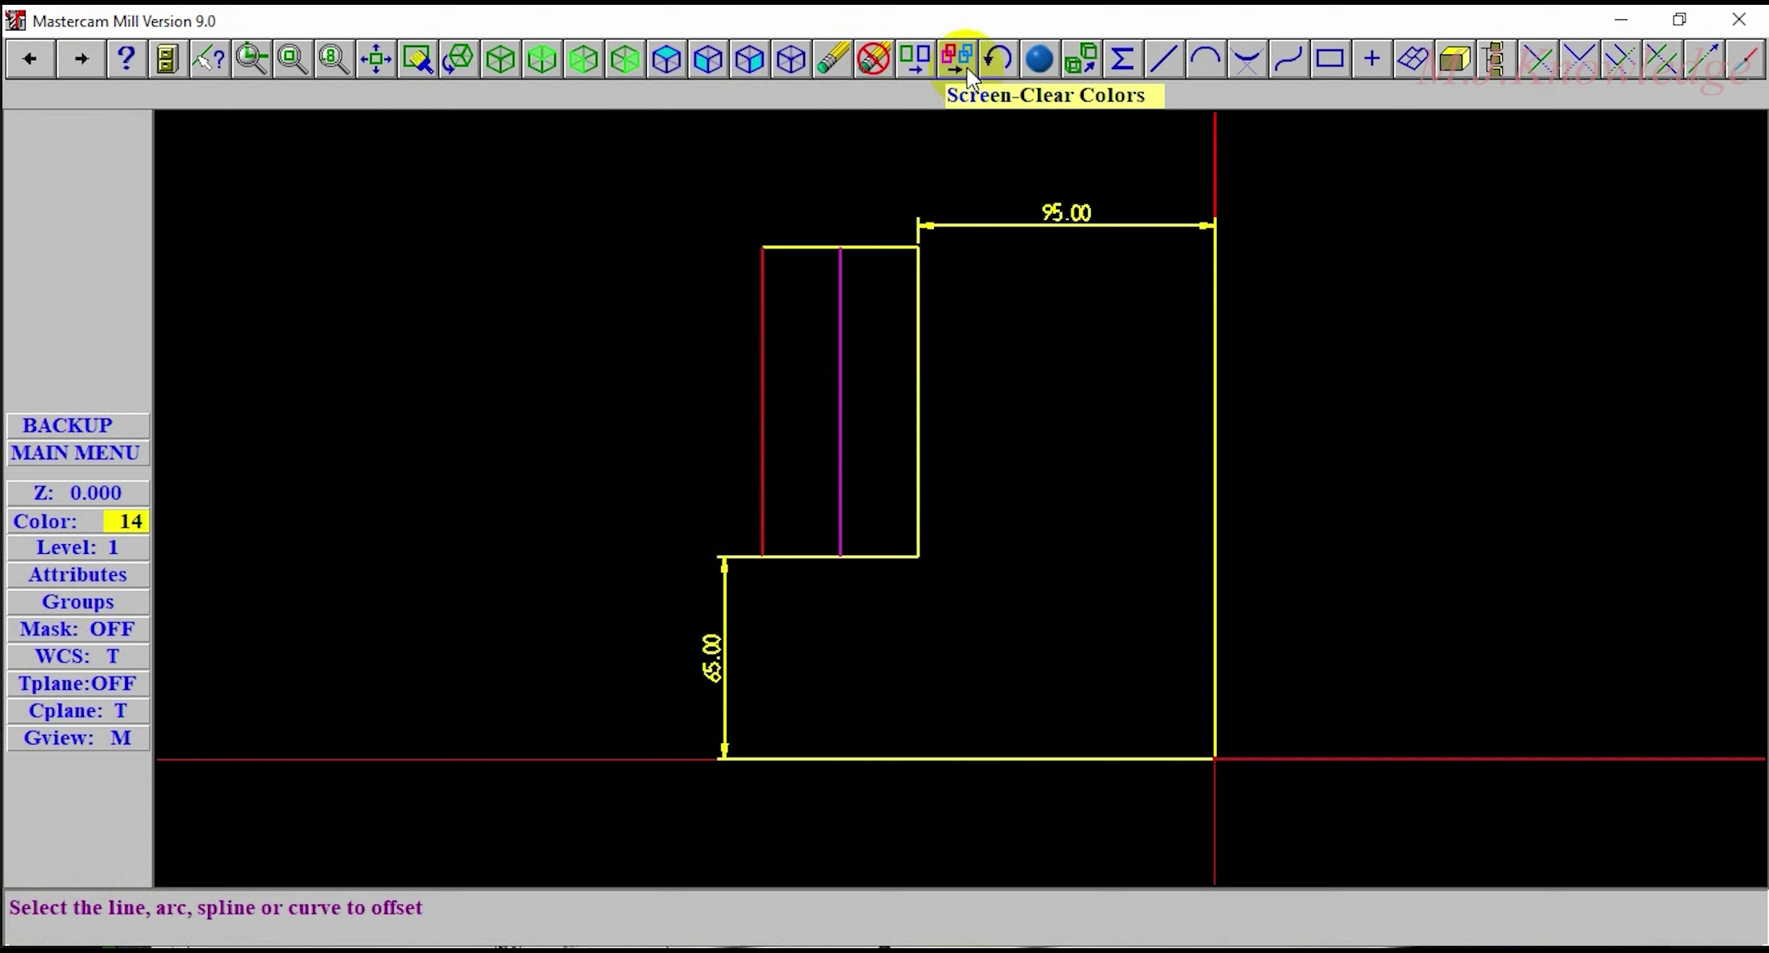
key("Escape")
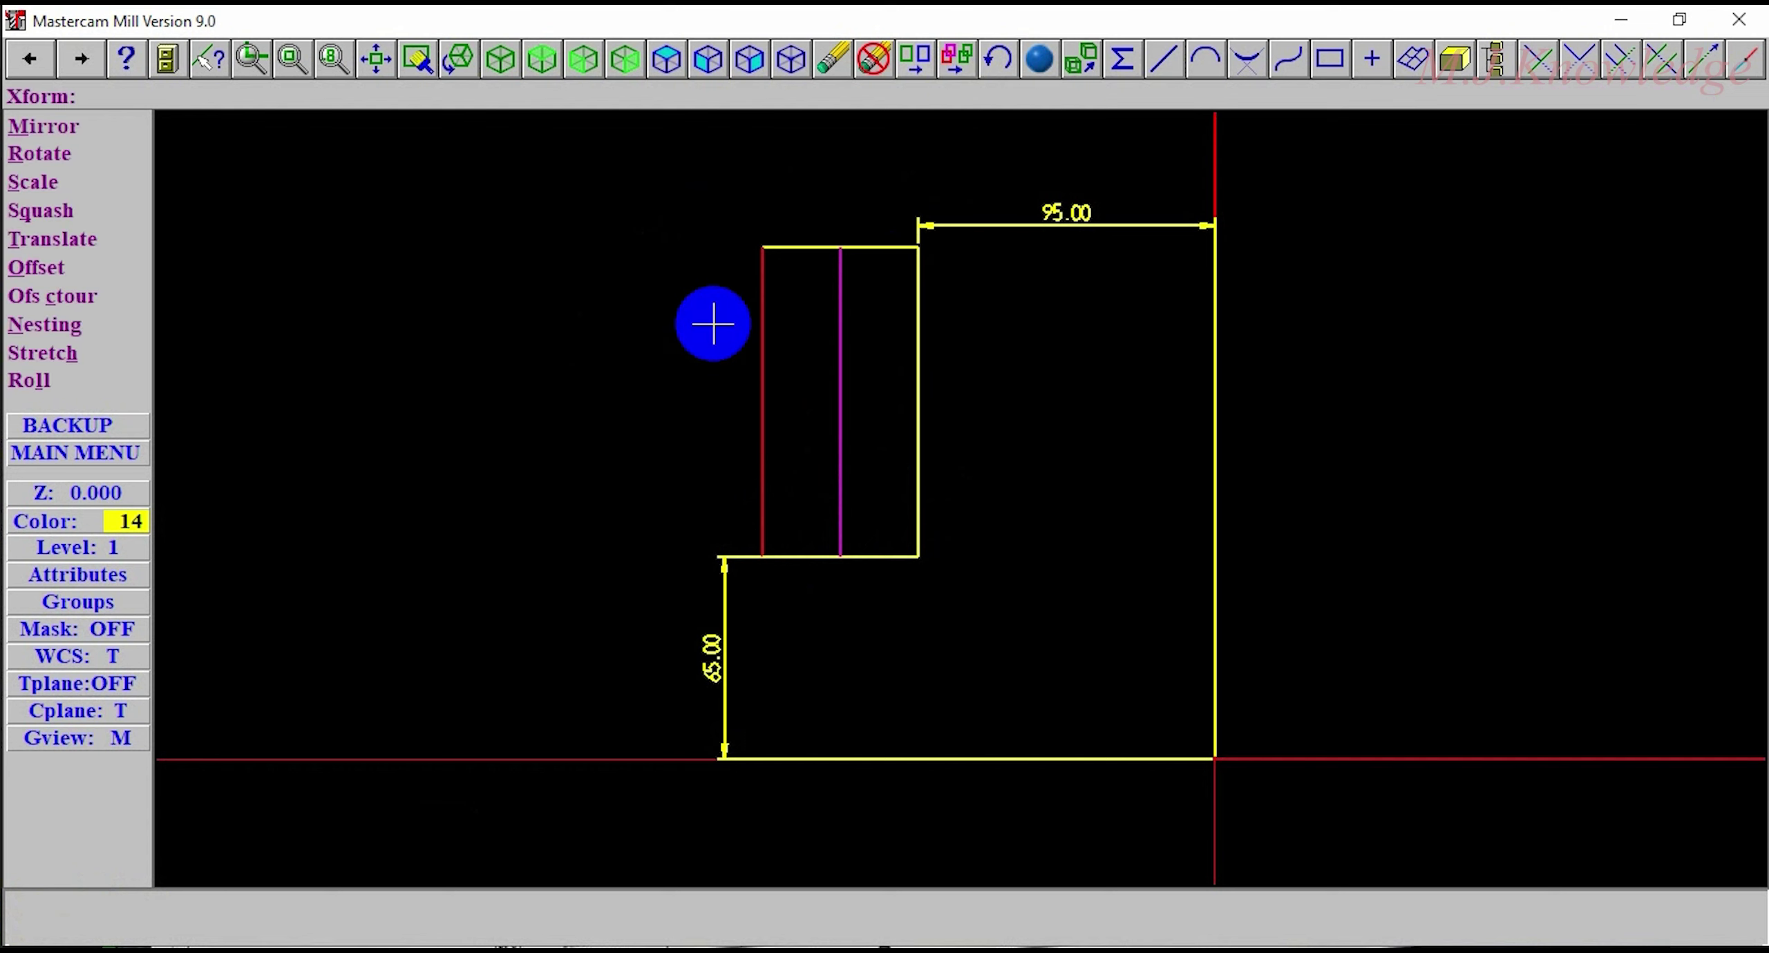
Step: Clear the temporary colours back to yellow and zoom in on the rectangle
right_click(712, 324)
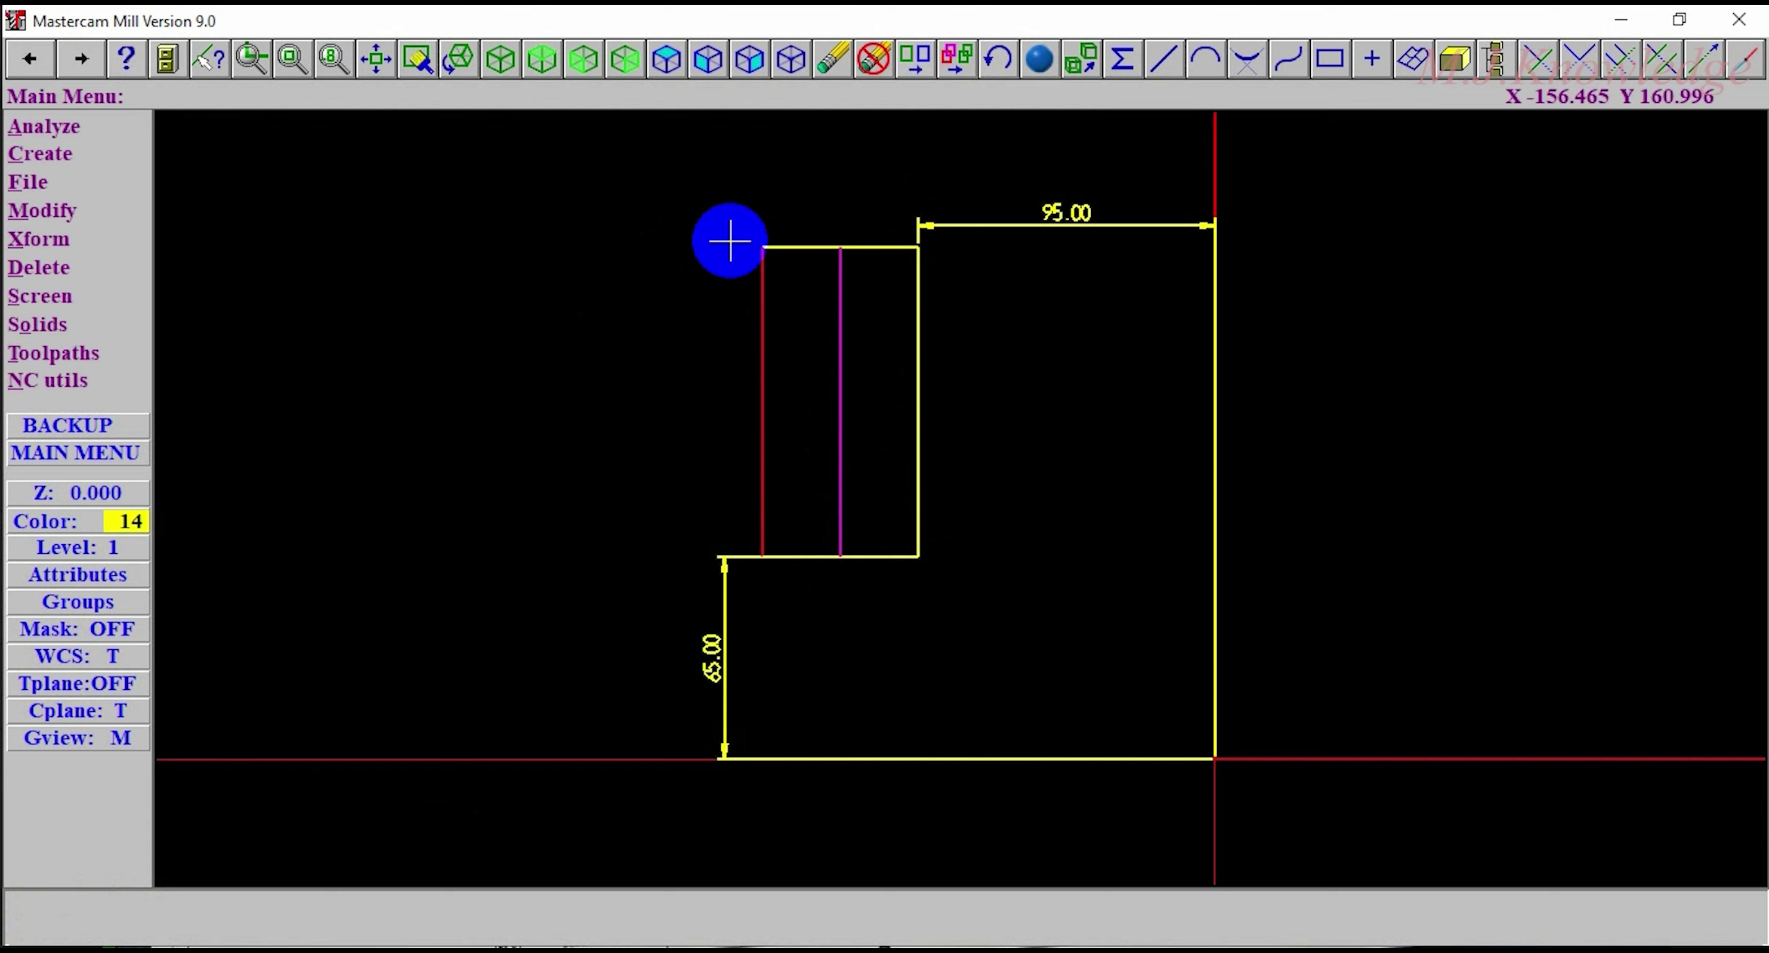
left_click(957, 60)
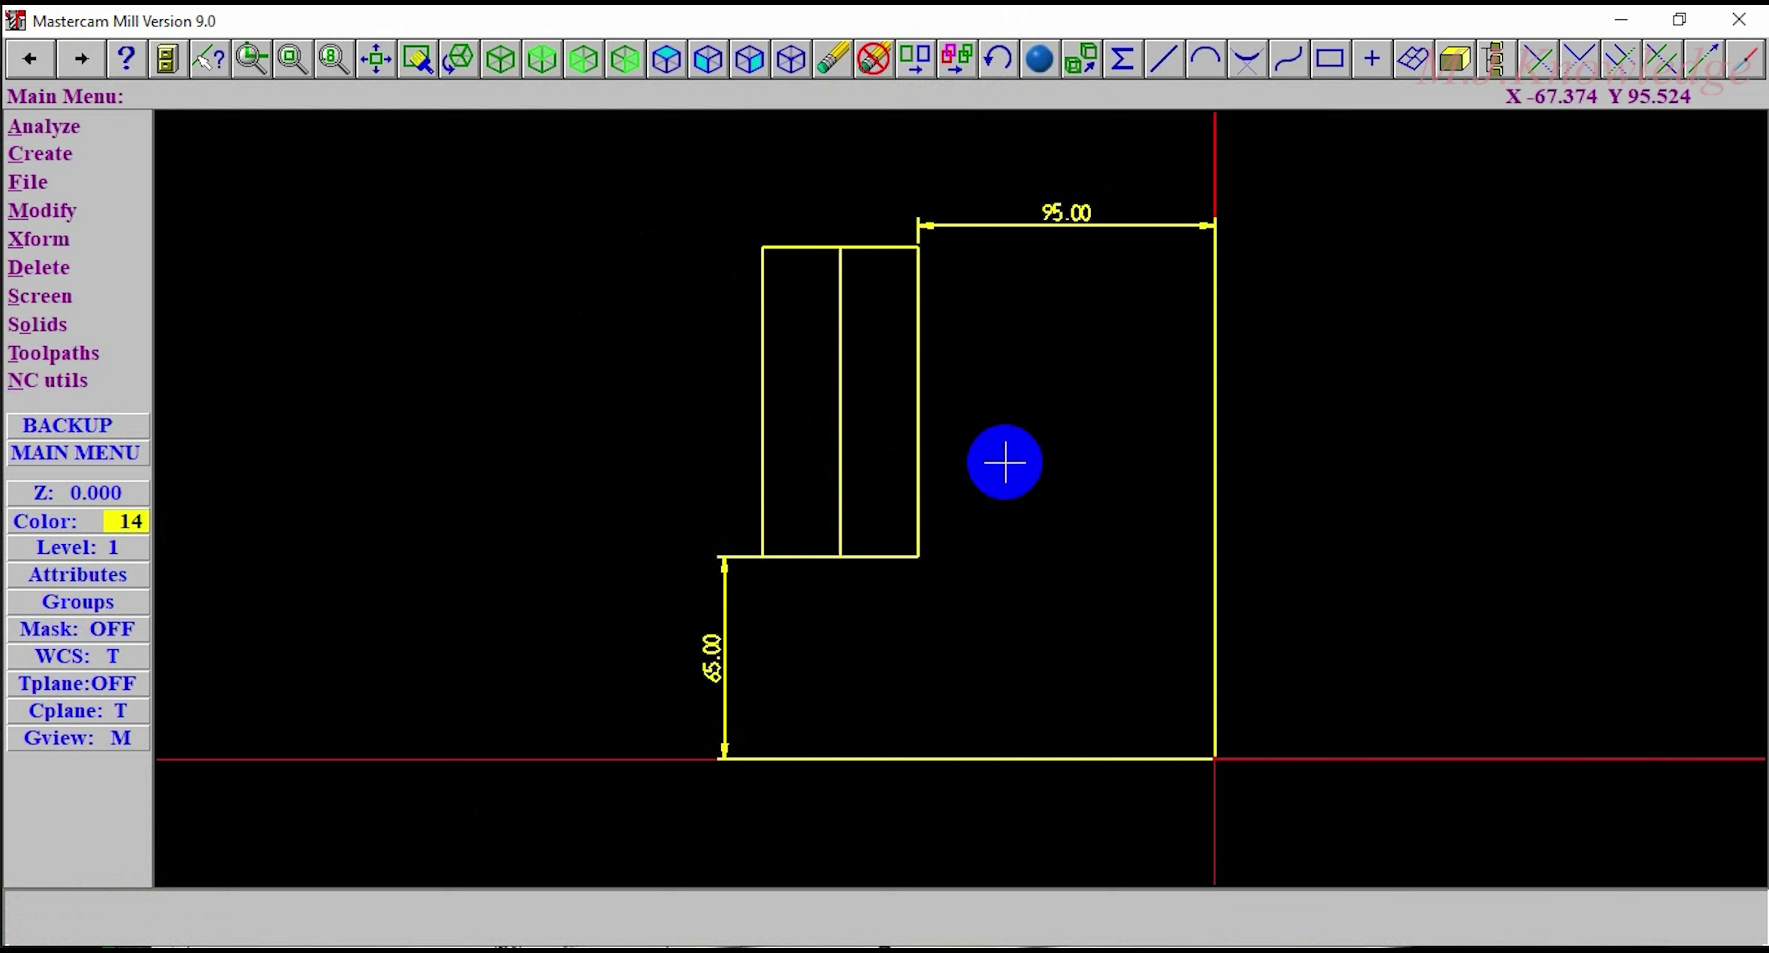
right_click(1002, 340)
left_click(1106, 482)
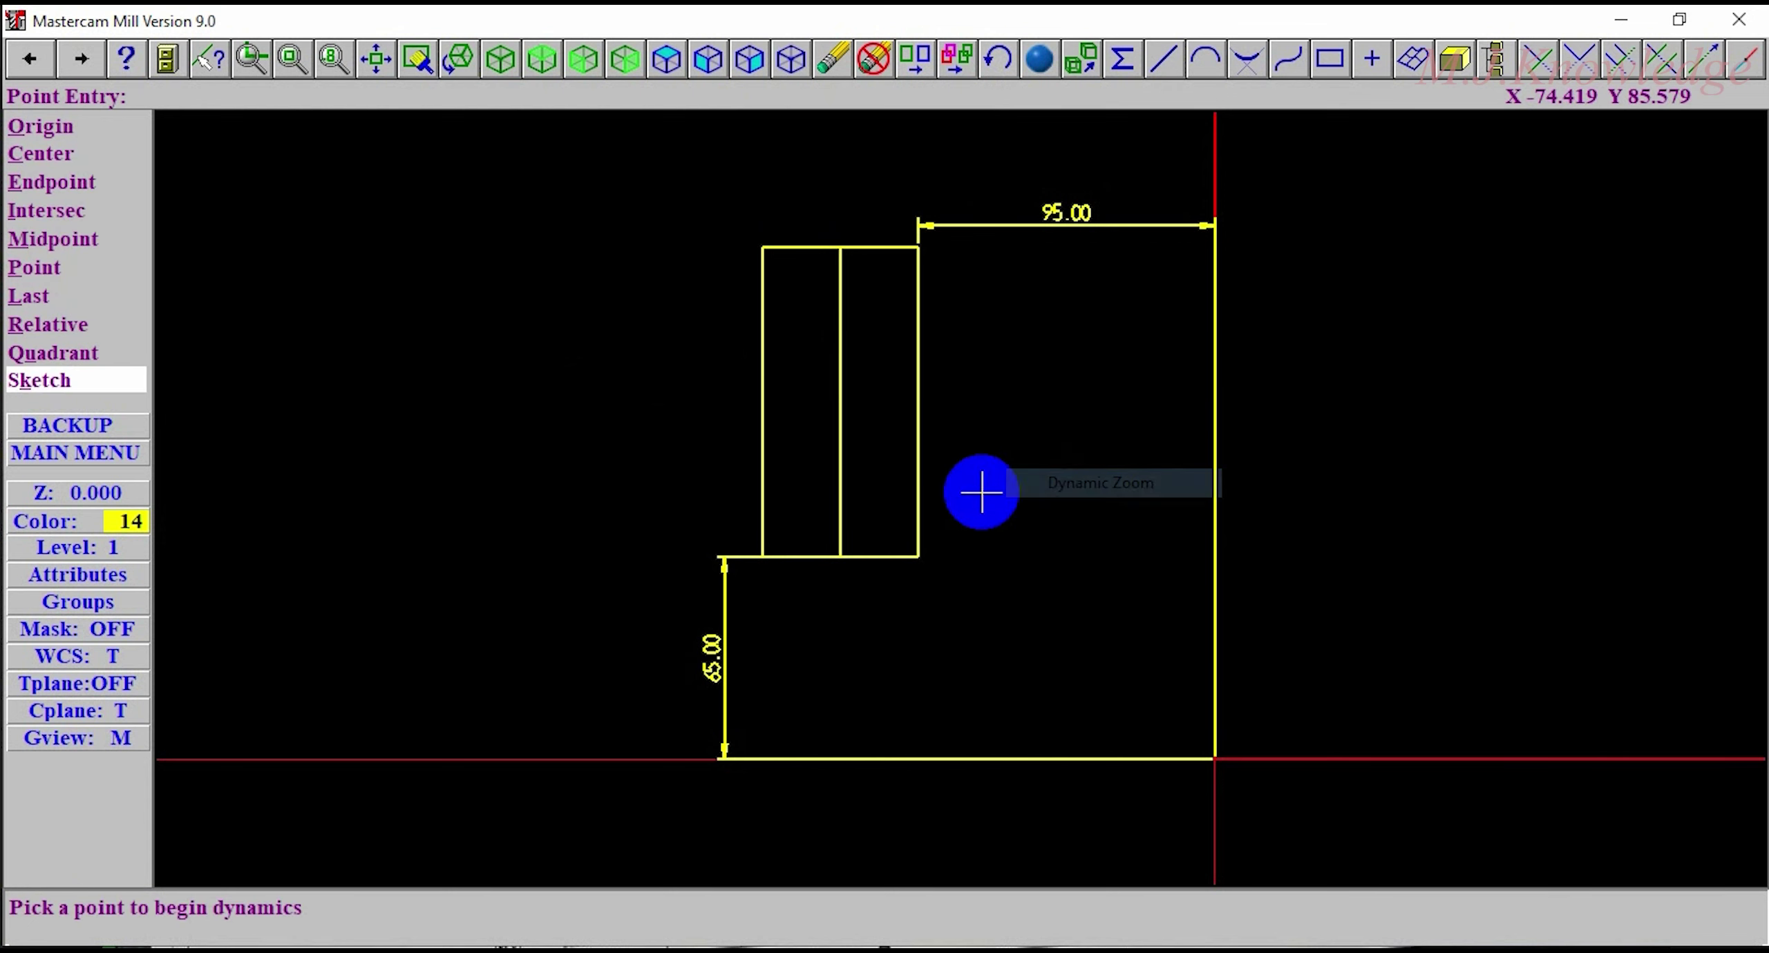
left_click(1038, 666)
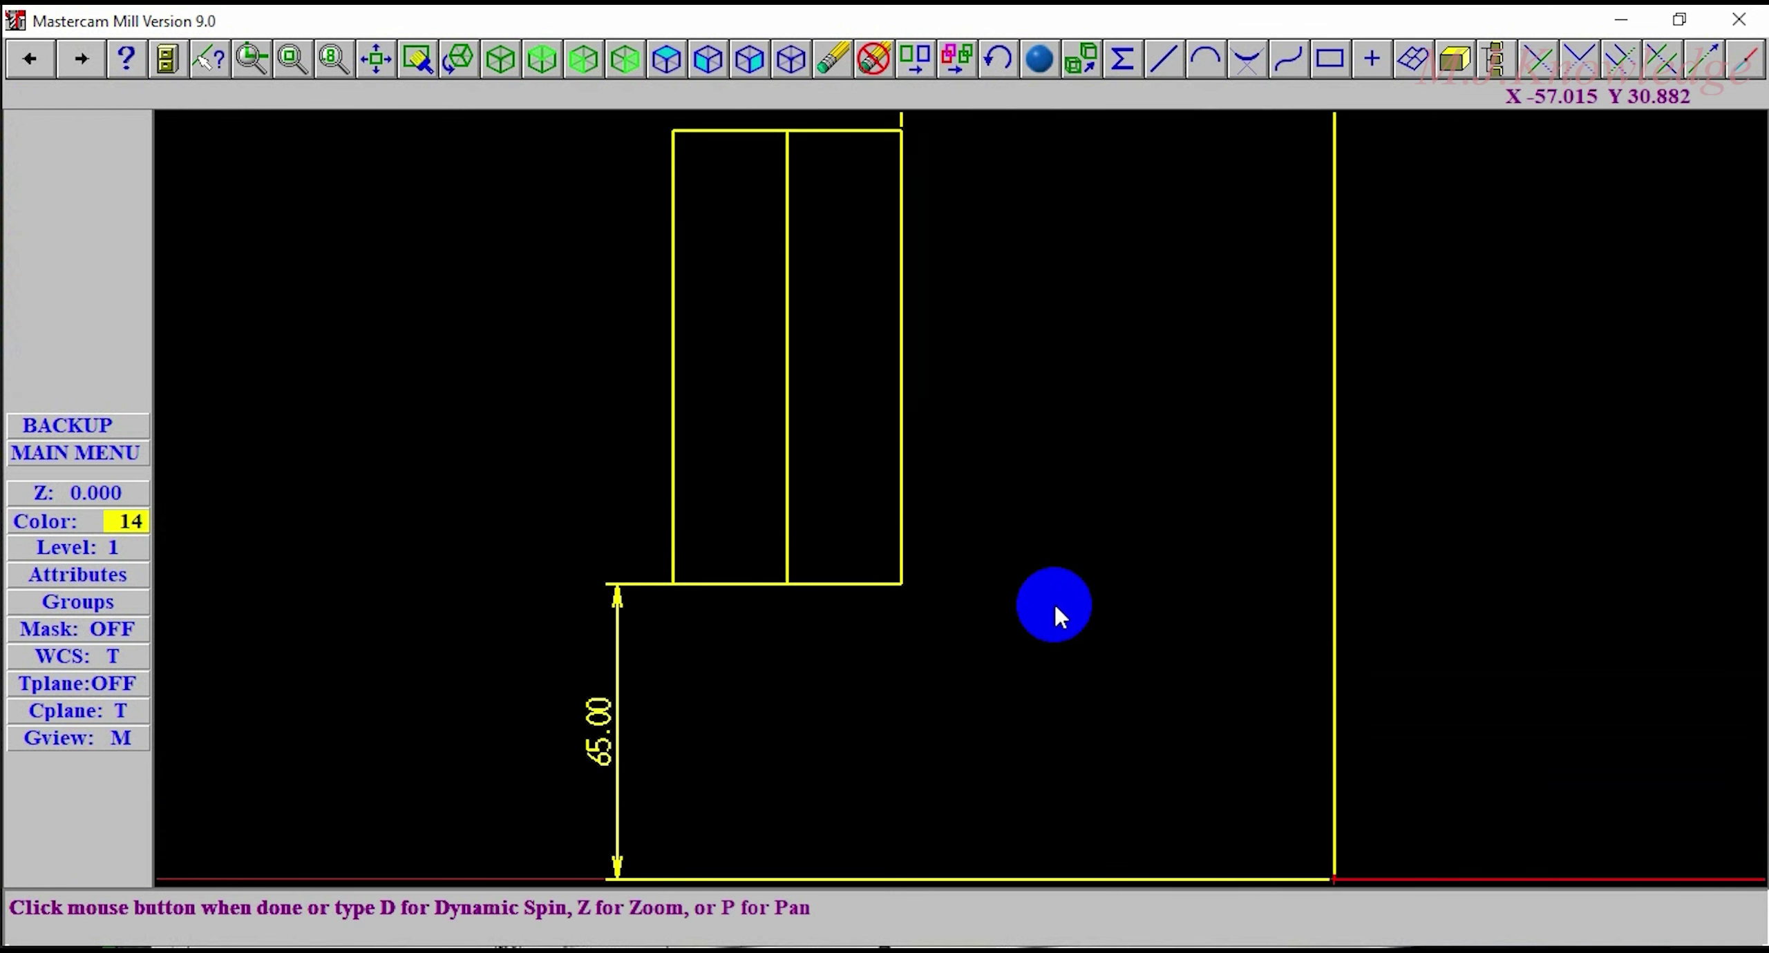
left_click(1053, 608)
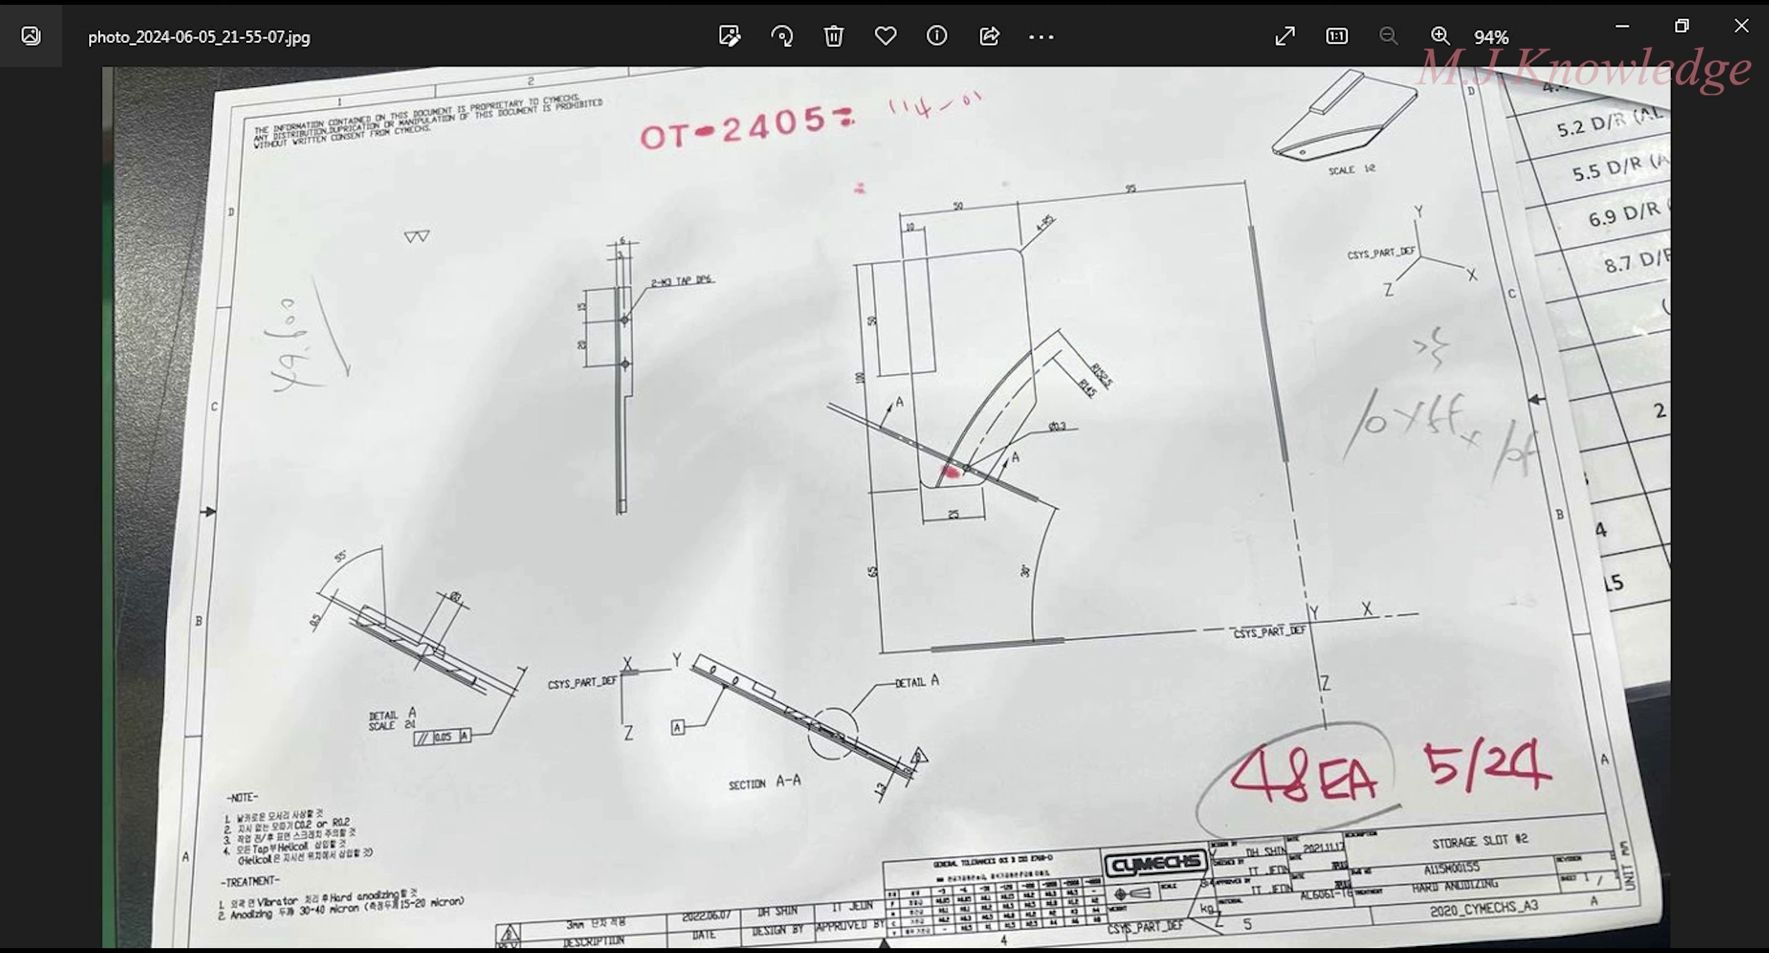
left_click(776, 789)
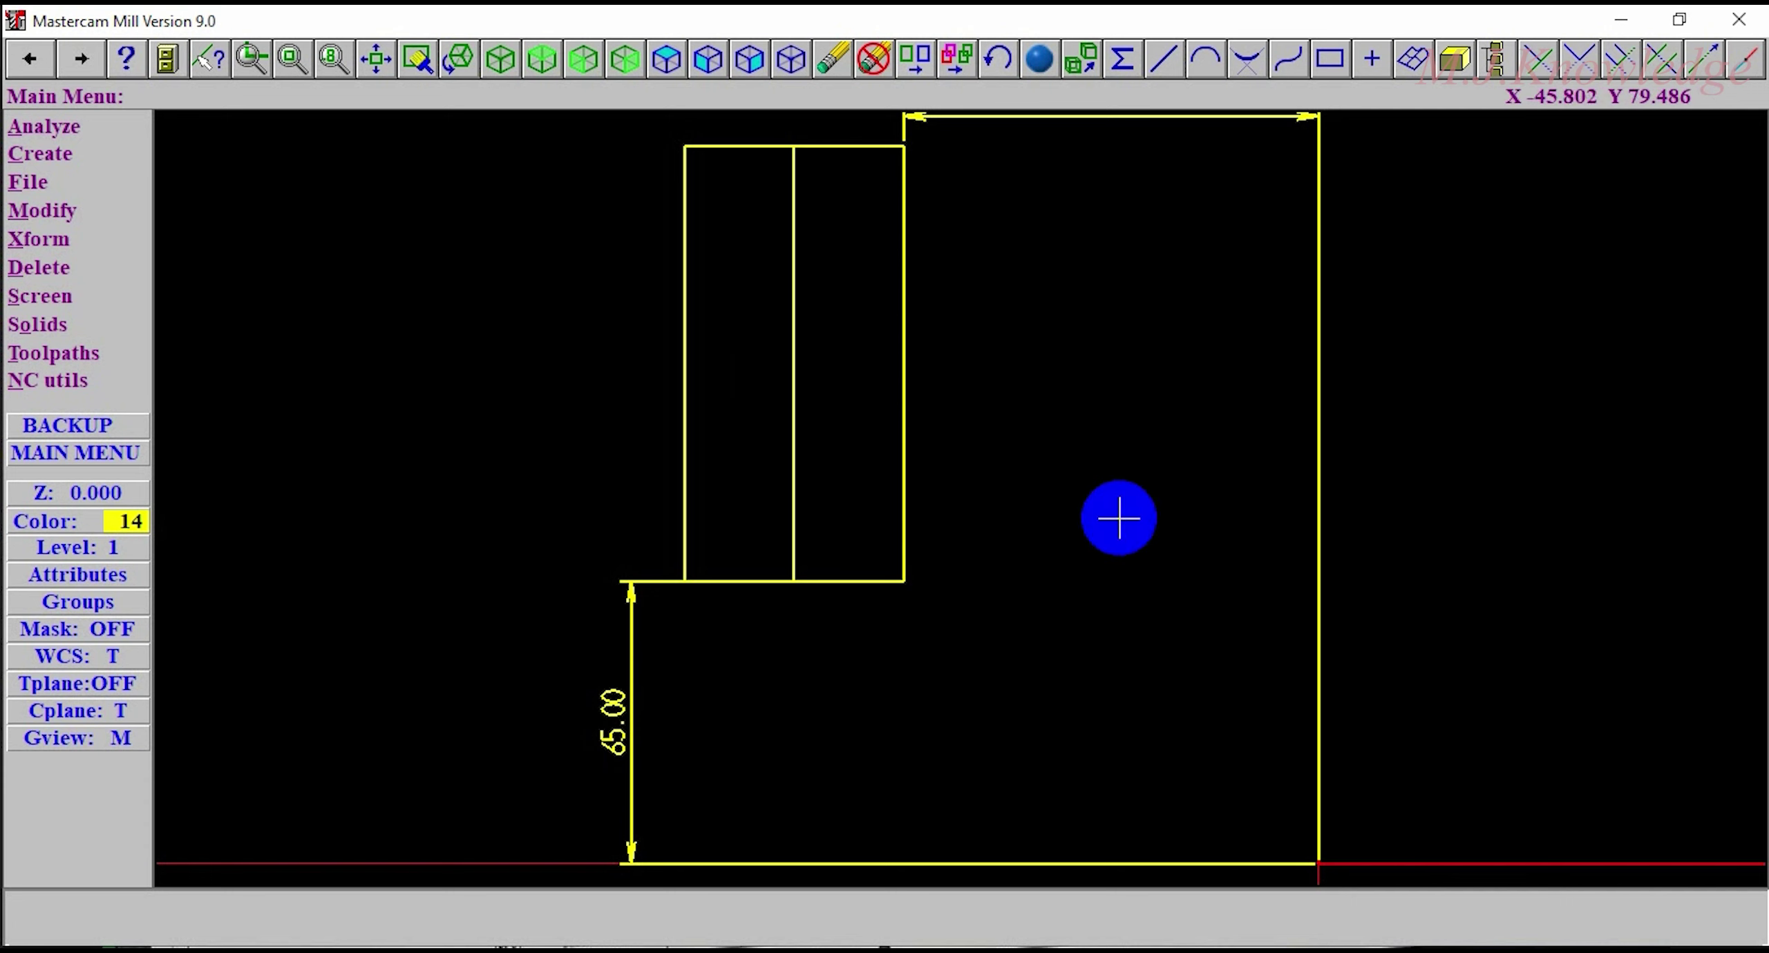
Step: Draw a radius-145 circle centred at the origin using Circ pt+rad
left_click(47, 152)
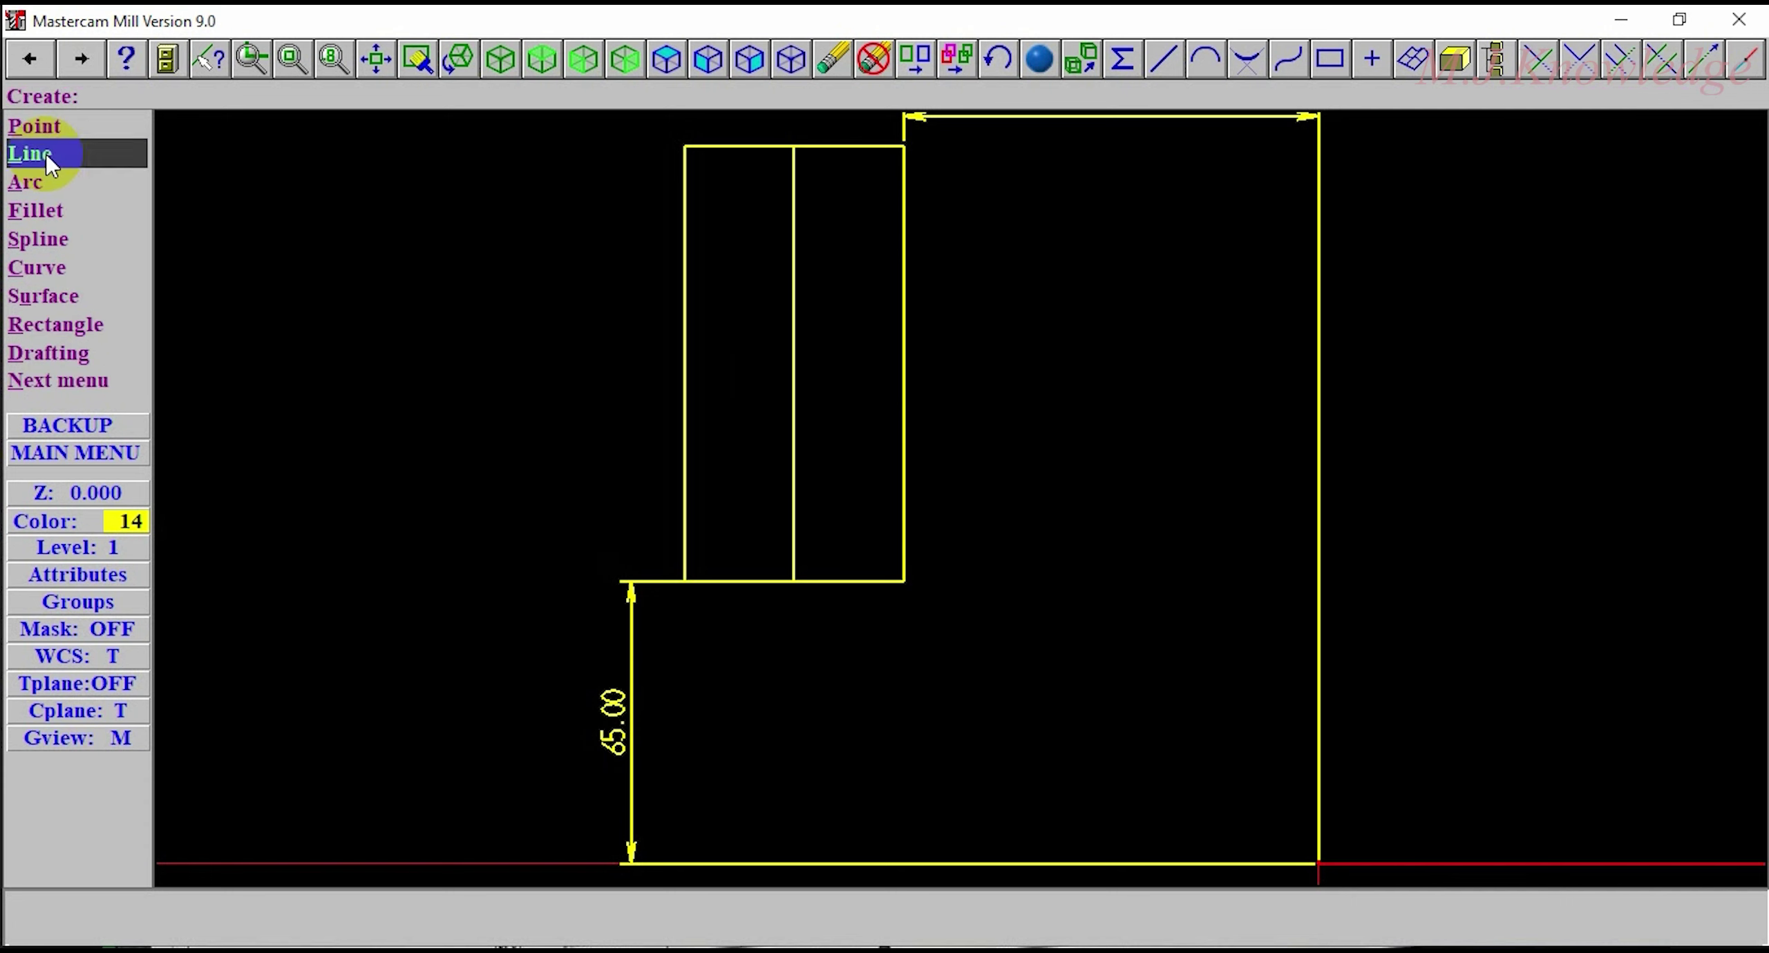
left_click(52, 197)
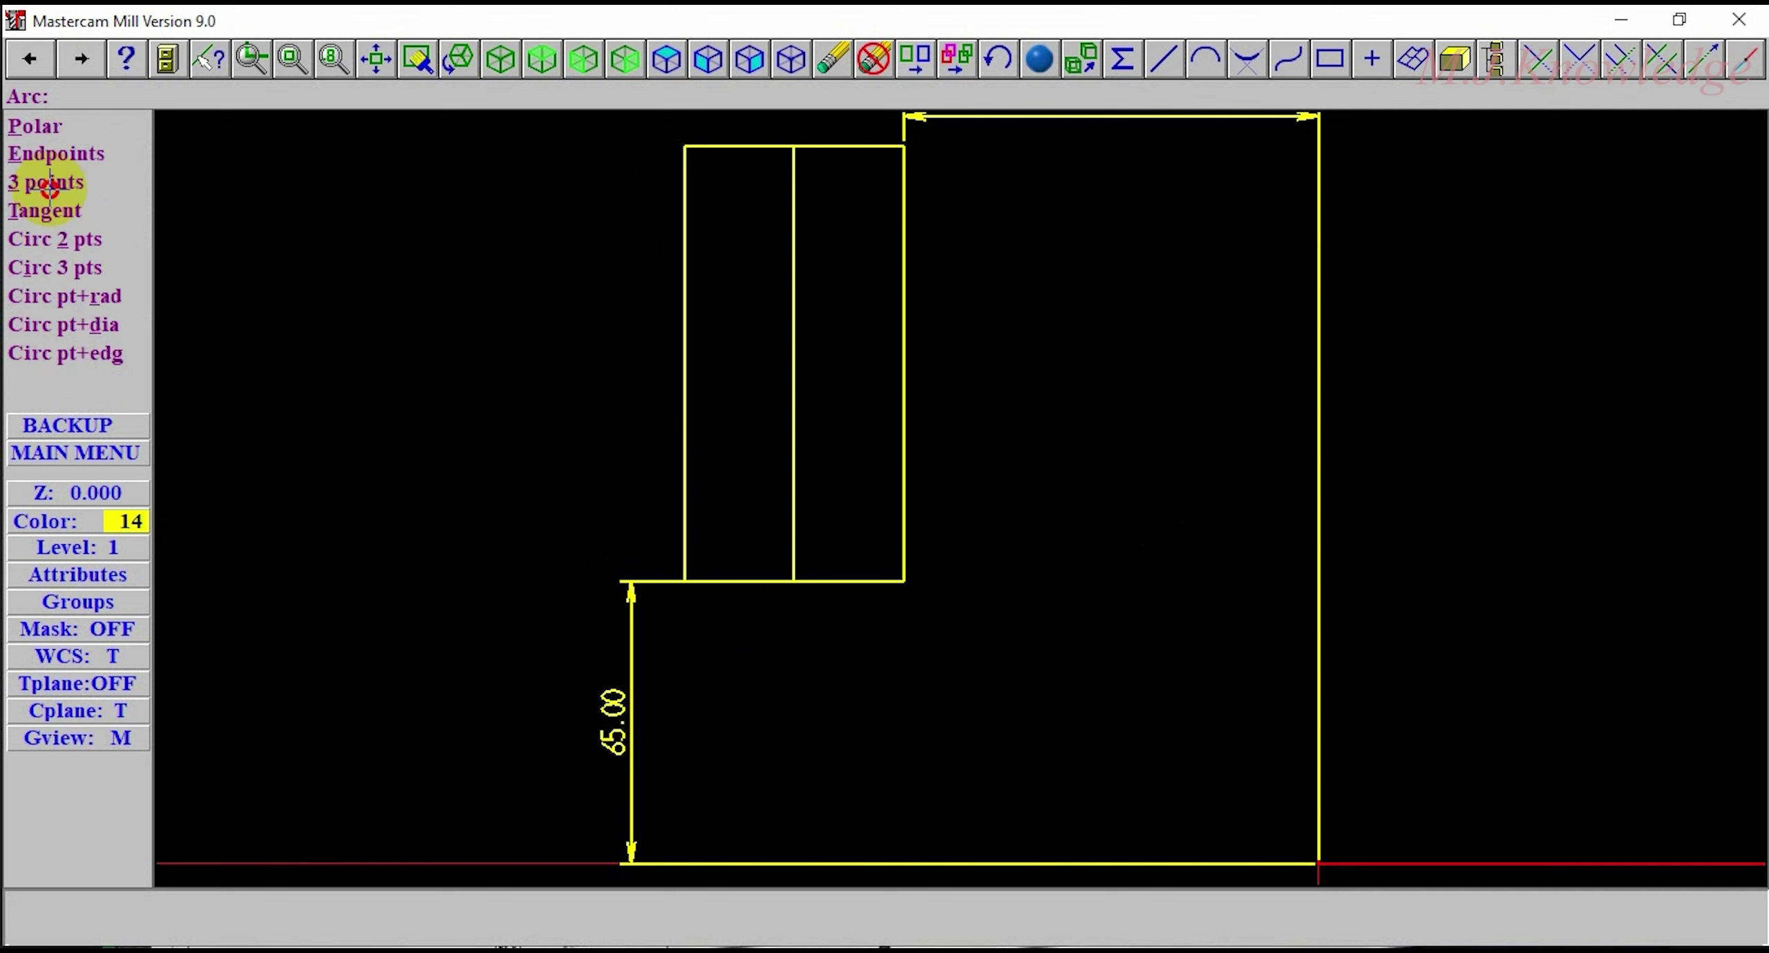
left_click(109, 301)
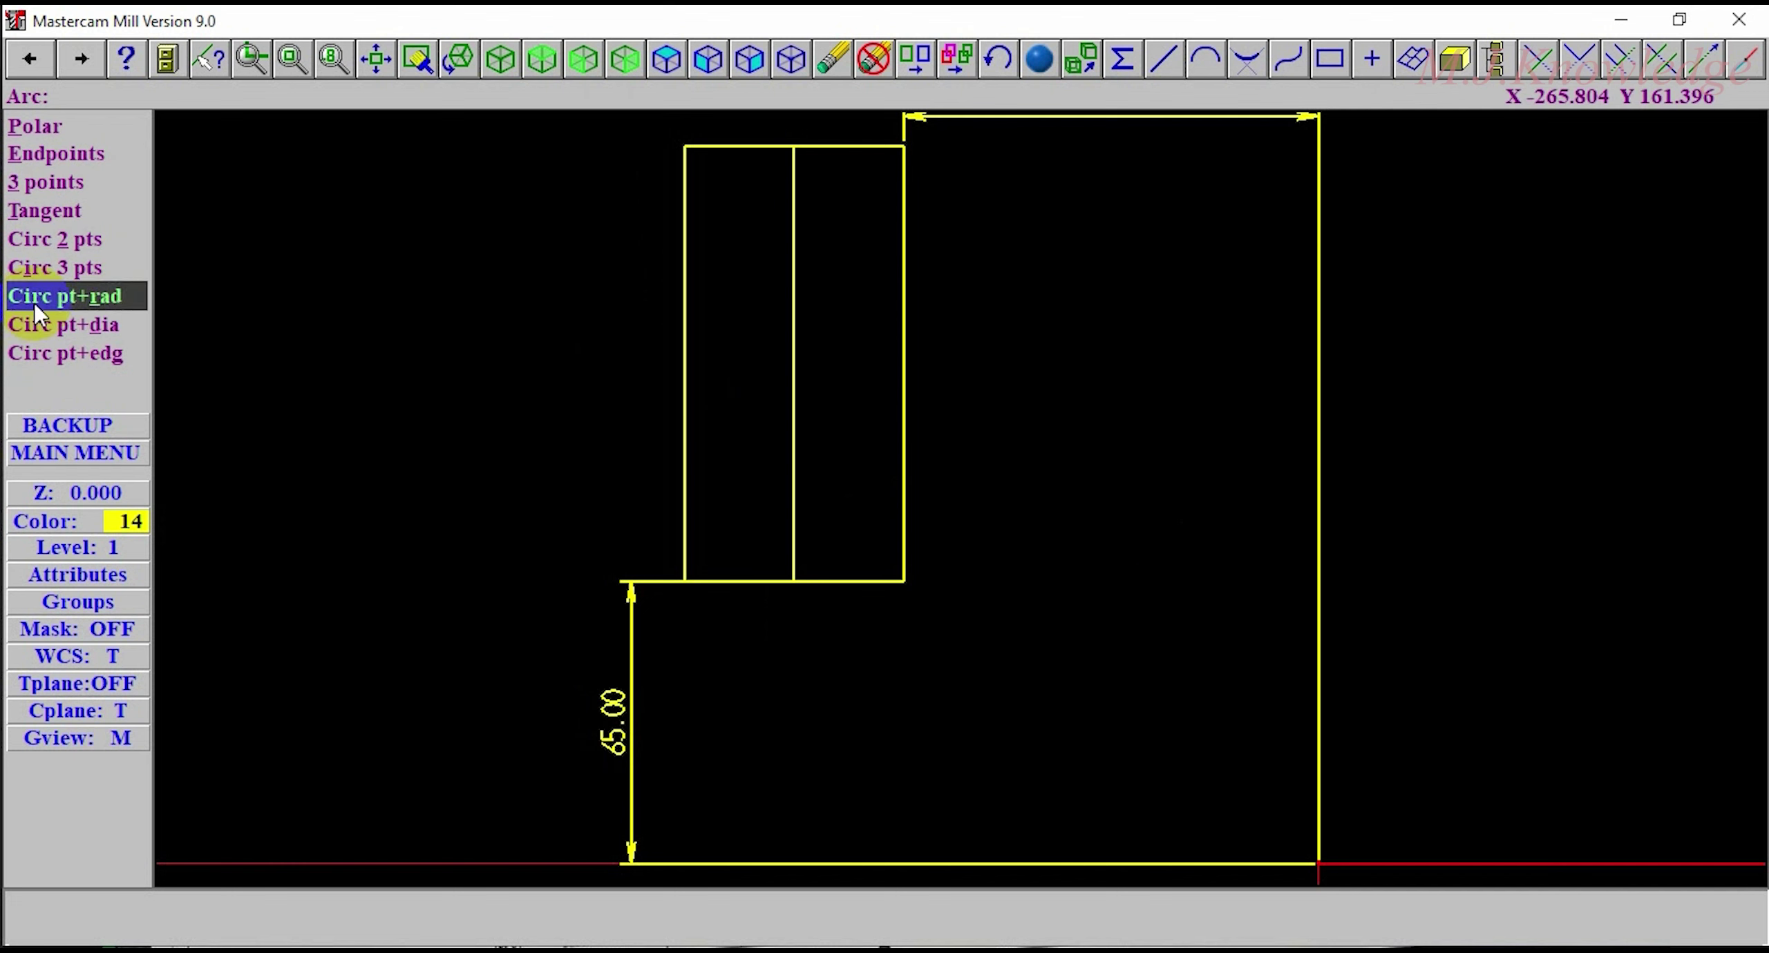
left_click(93, 303)
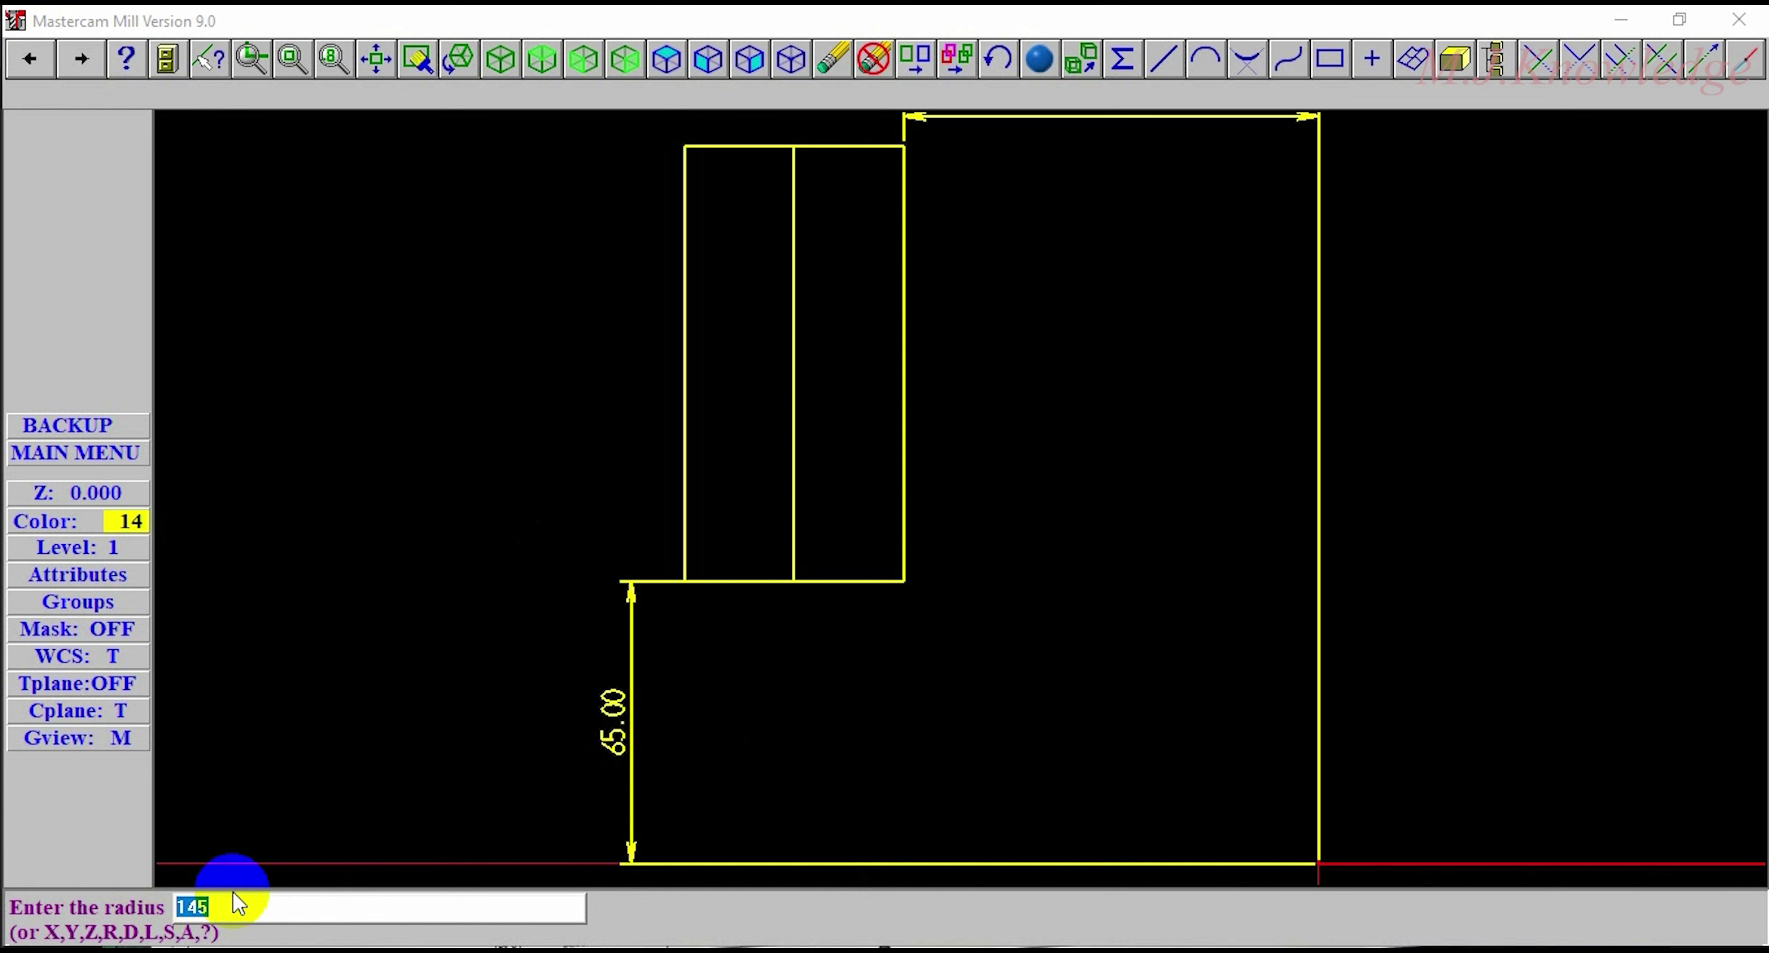
key("Return")
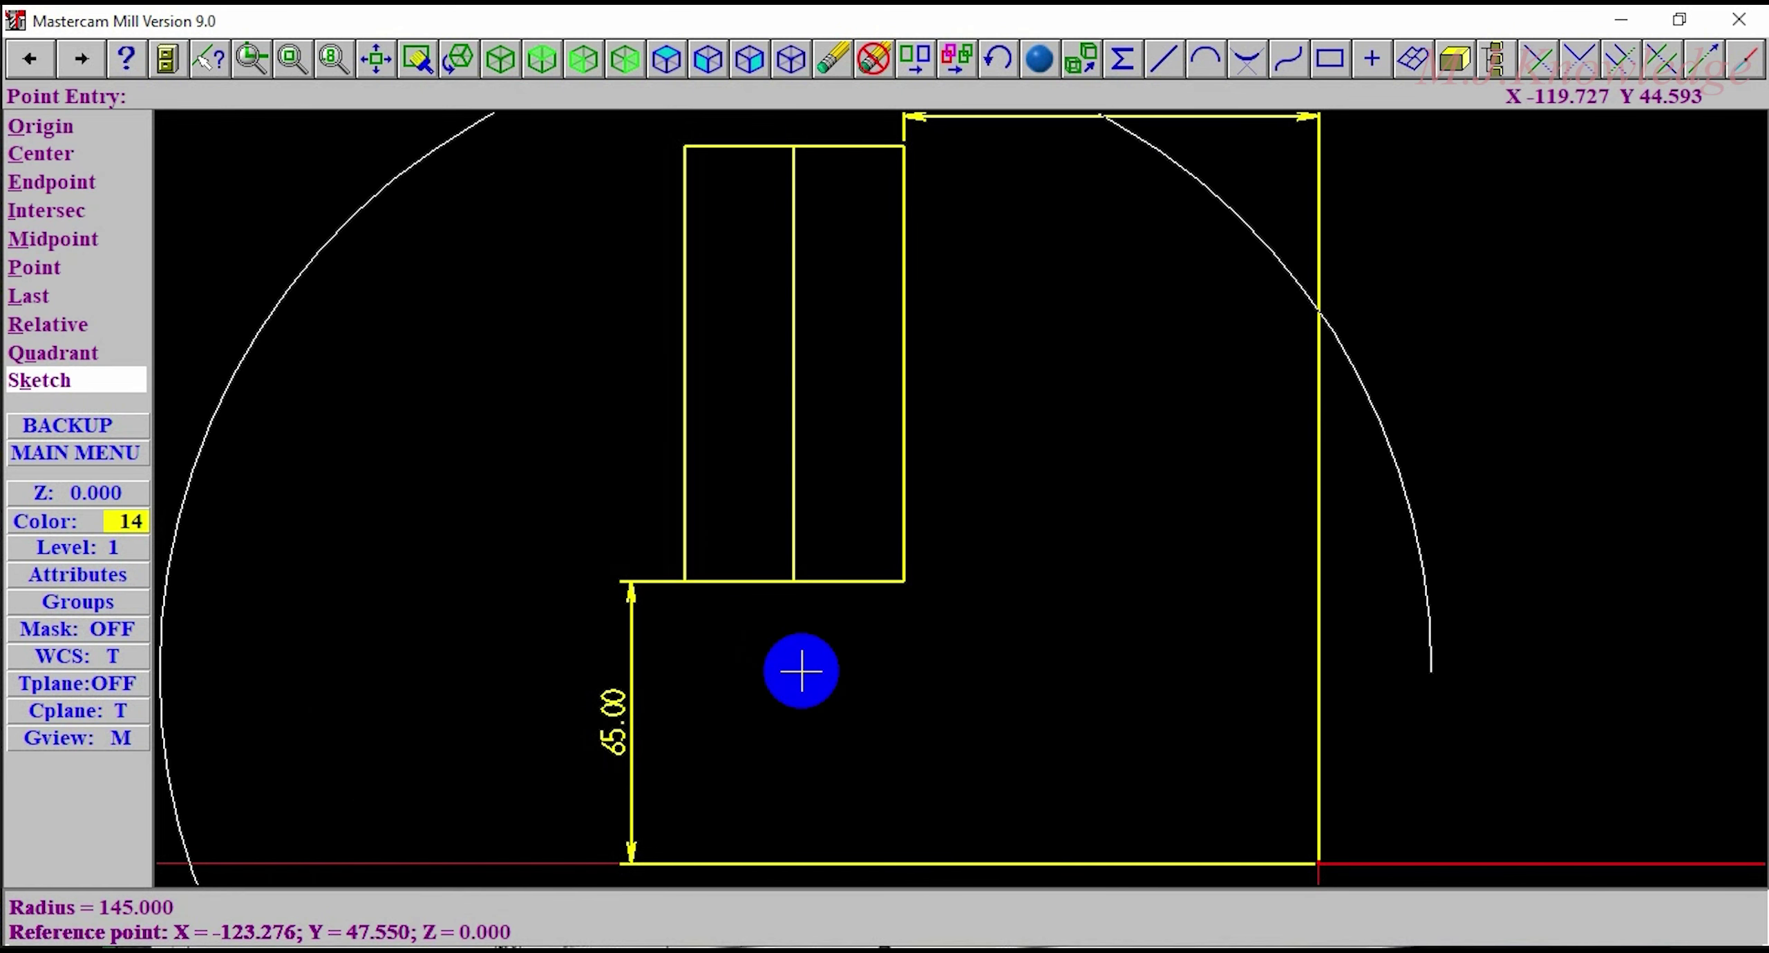
left_click(80, 132)
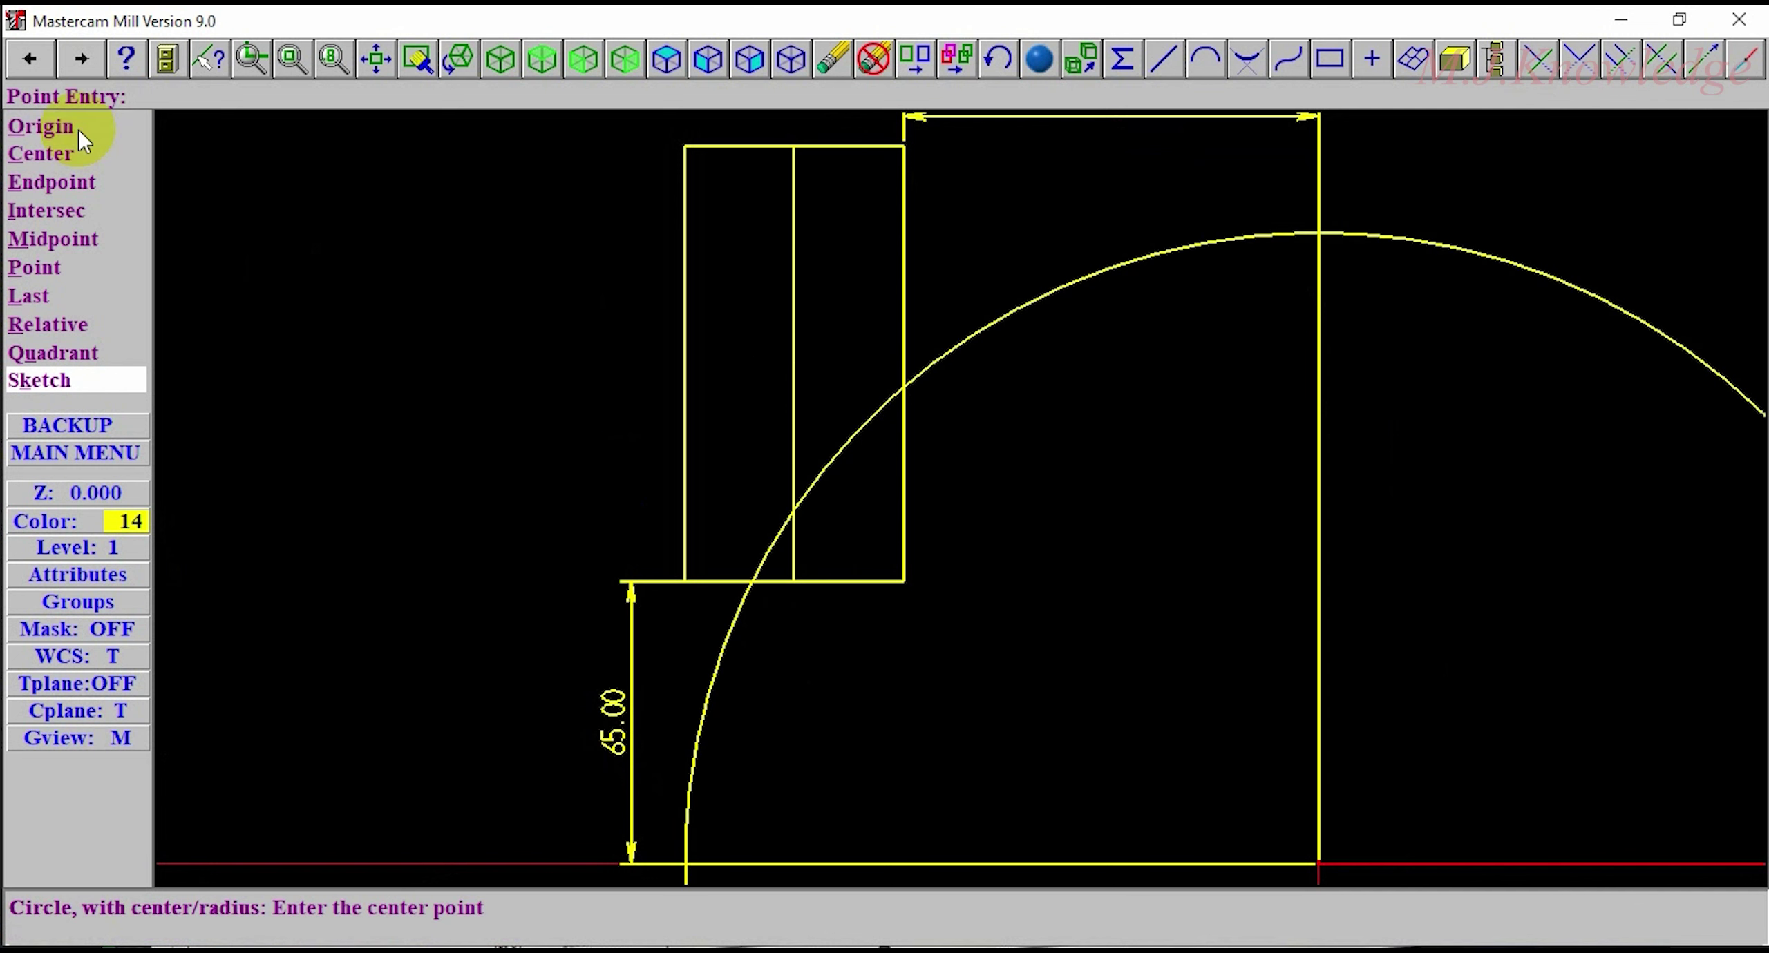
key("Escape")
key("Escape")
key("Escape")
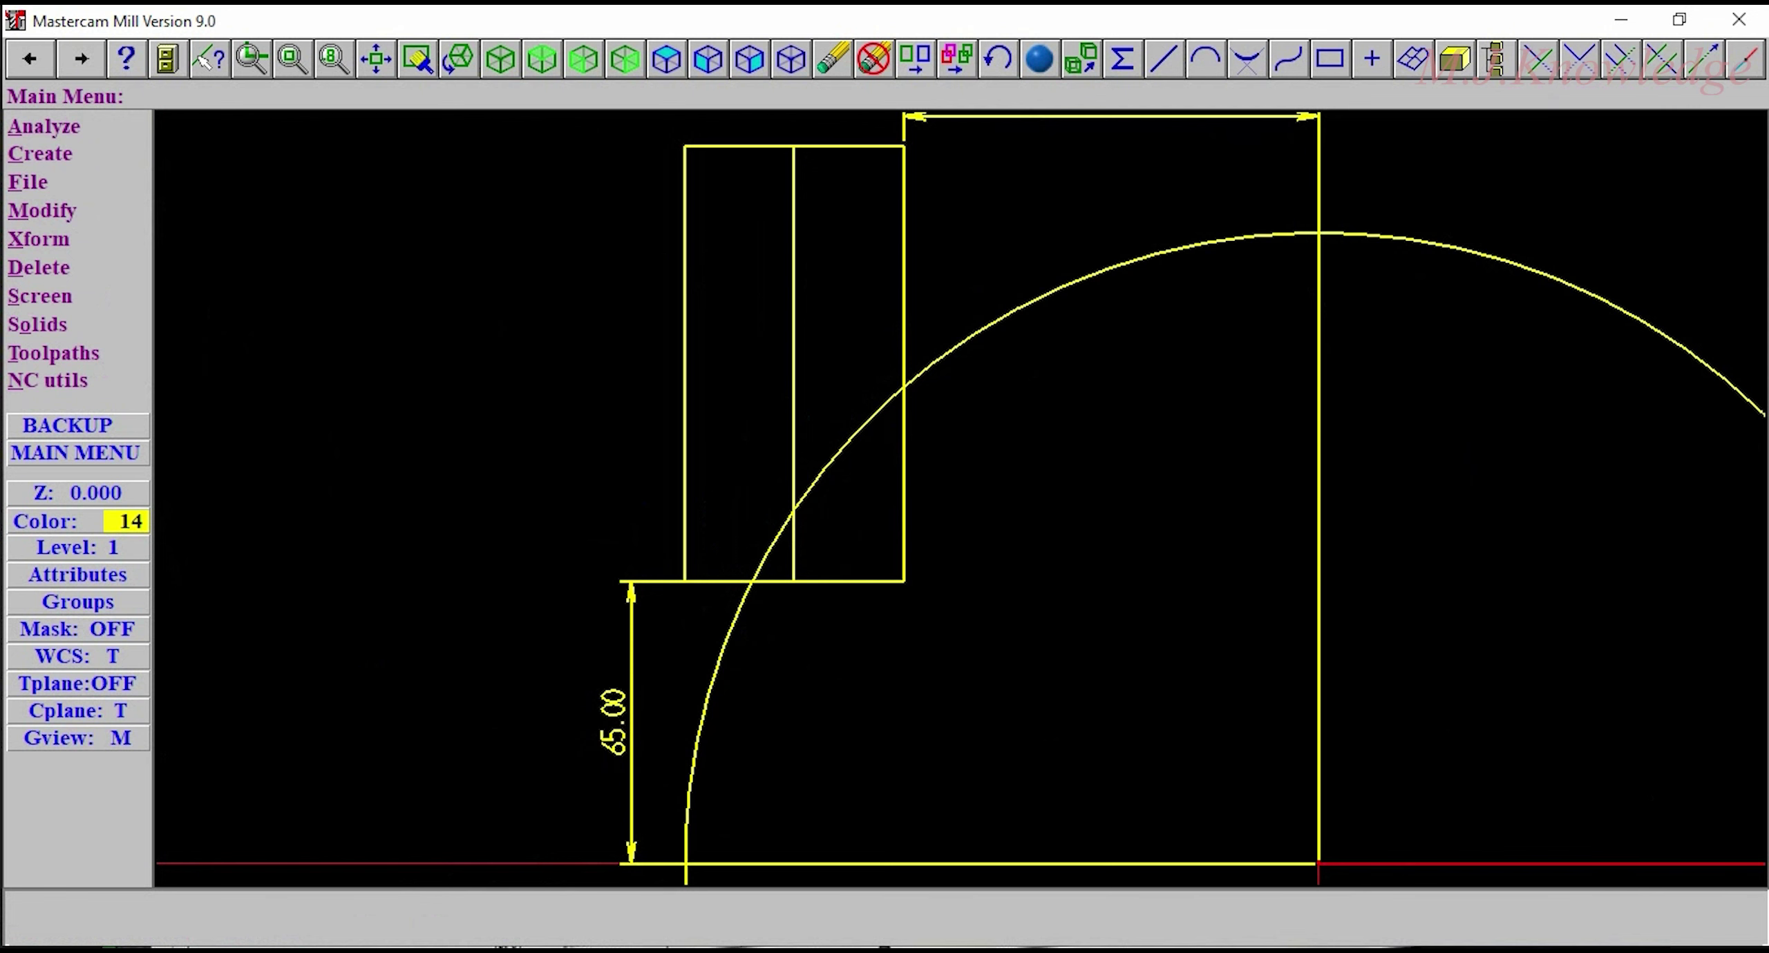
Step: Check the reference drawing photo, then start a Polar line command
left_click(871, 941)
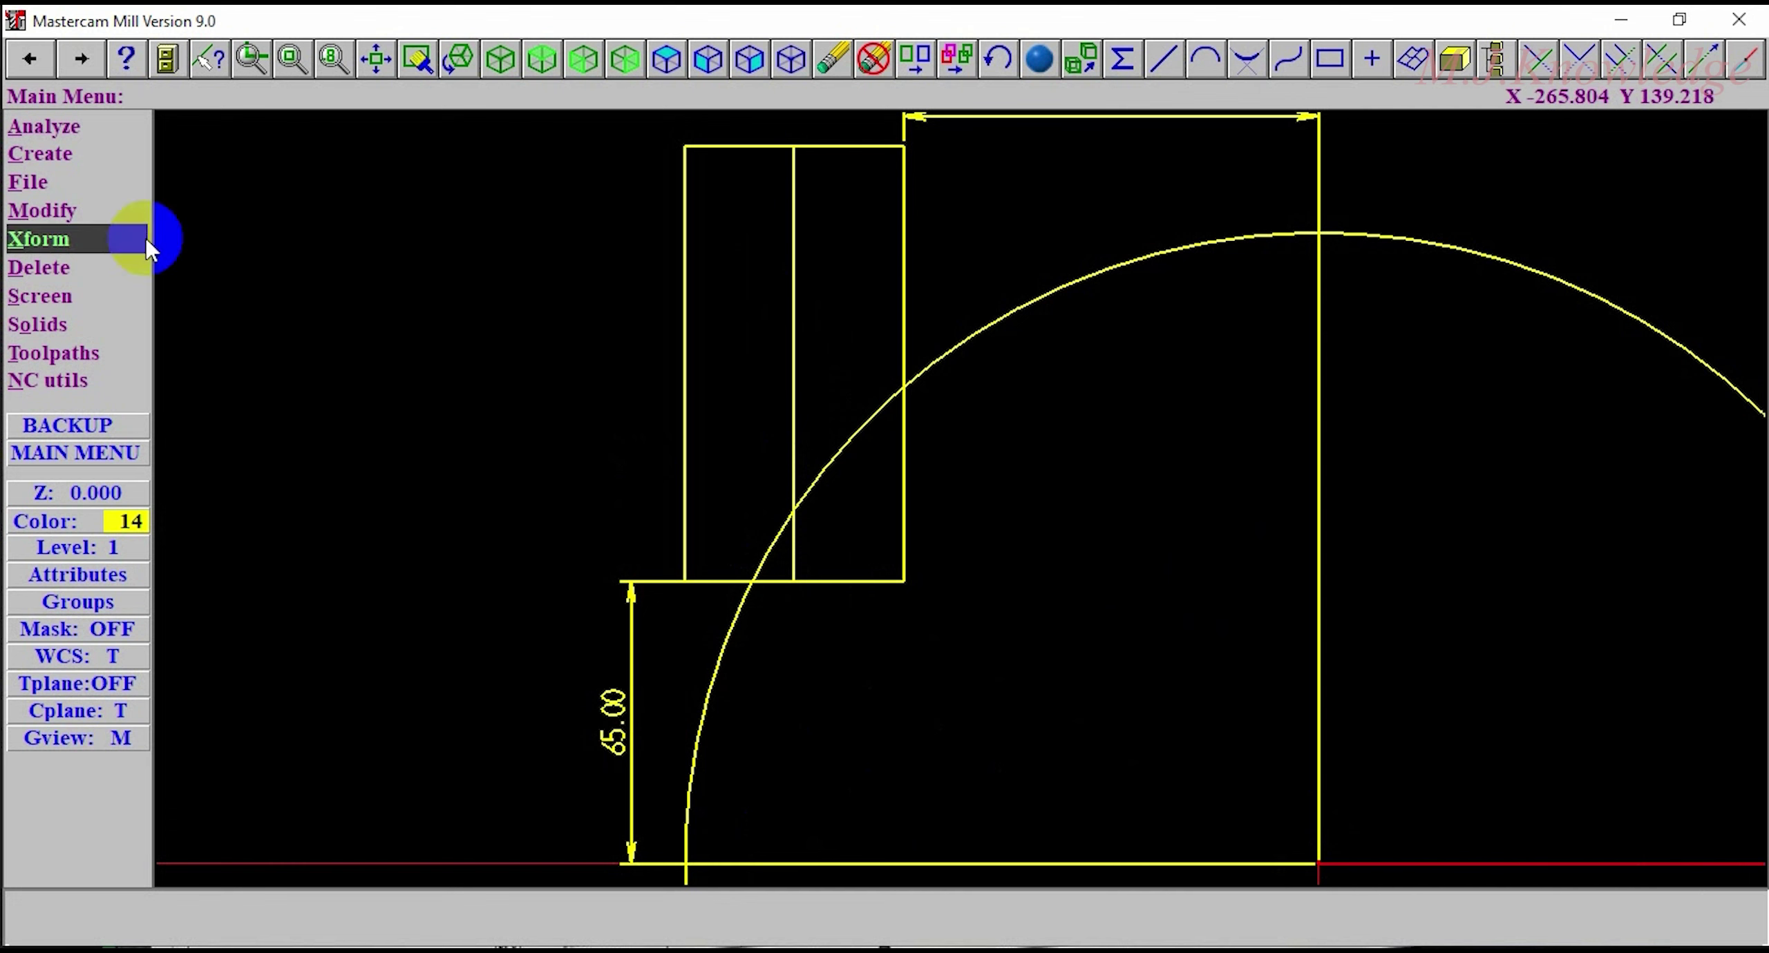
left_click(69, 166)
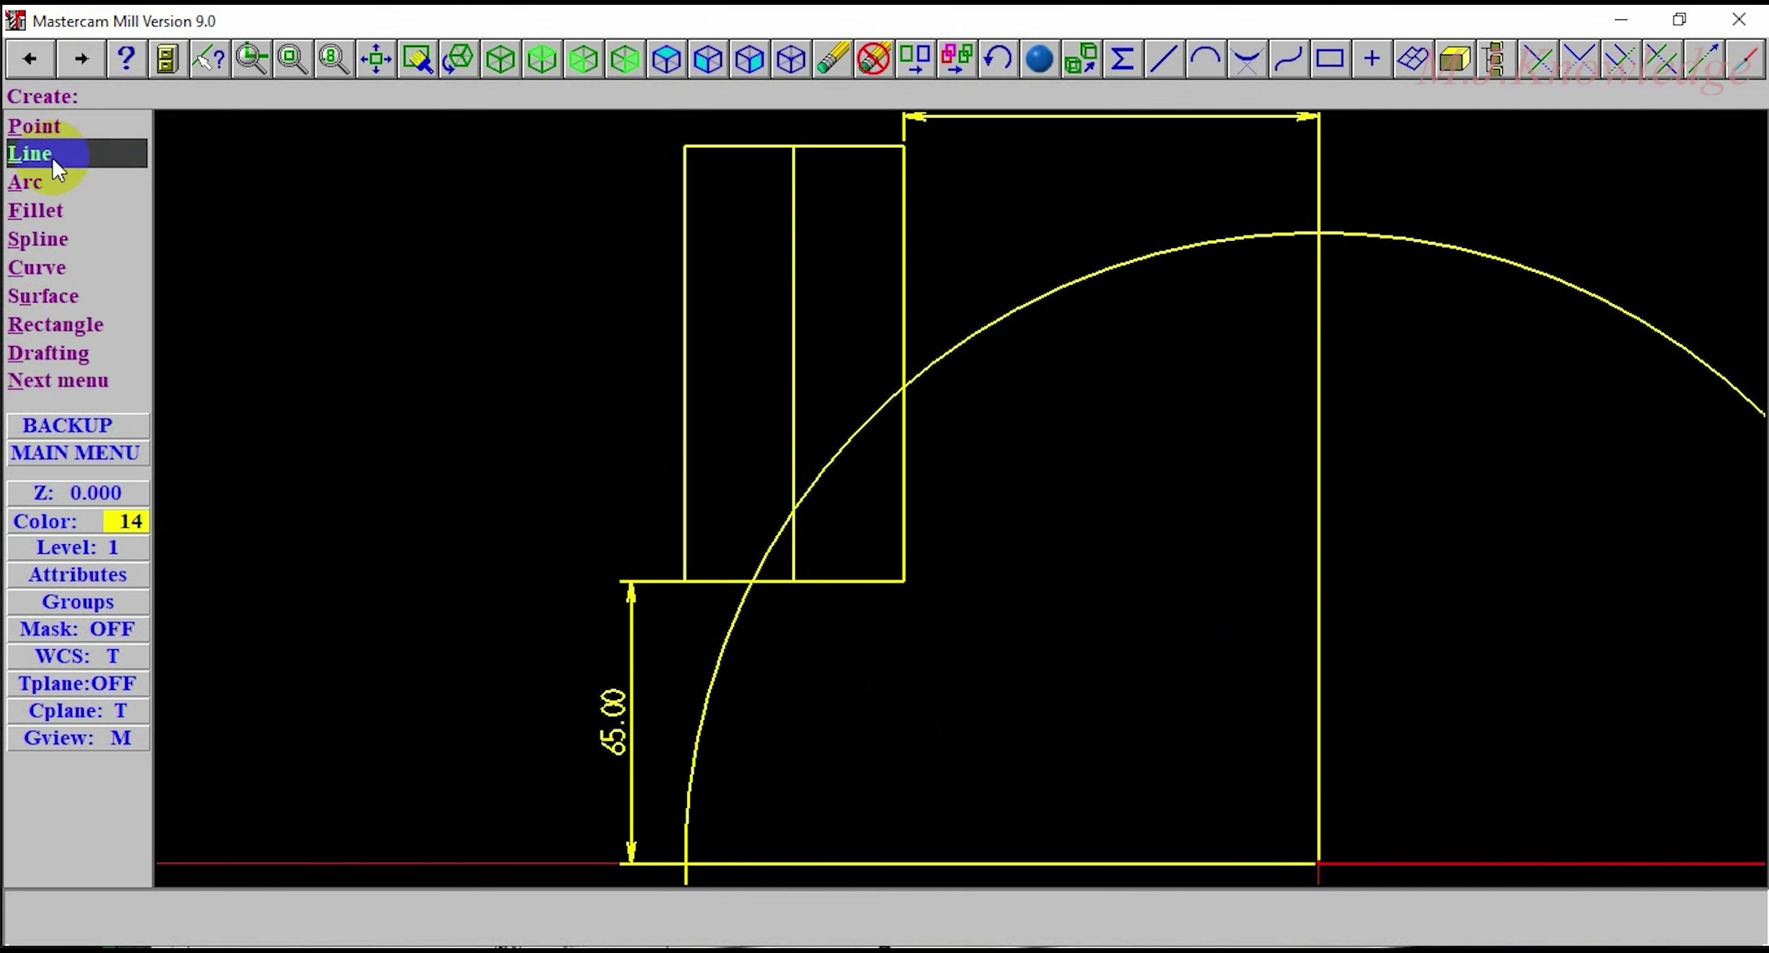
left_click(53, 158)
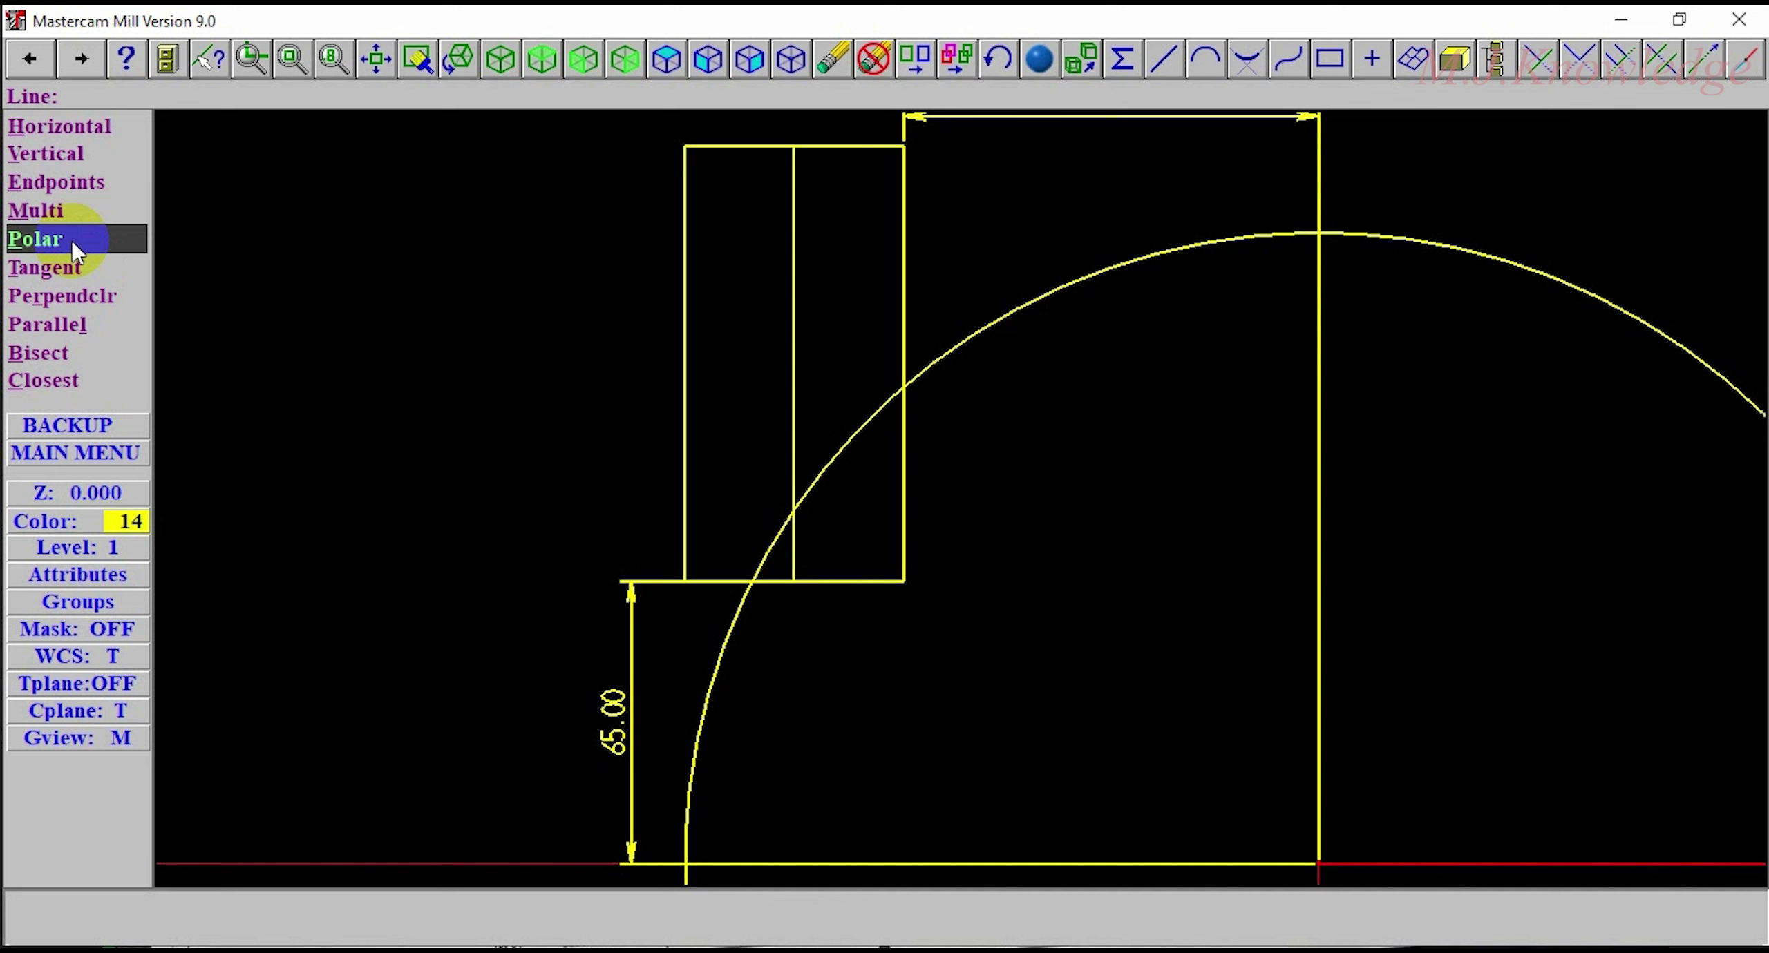
left_click(71, 242)
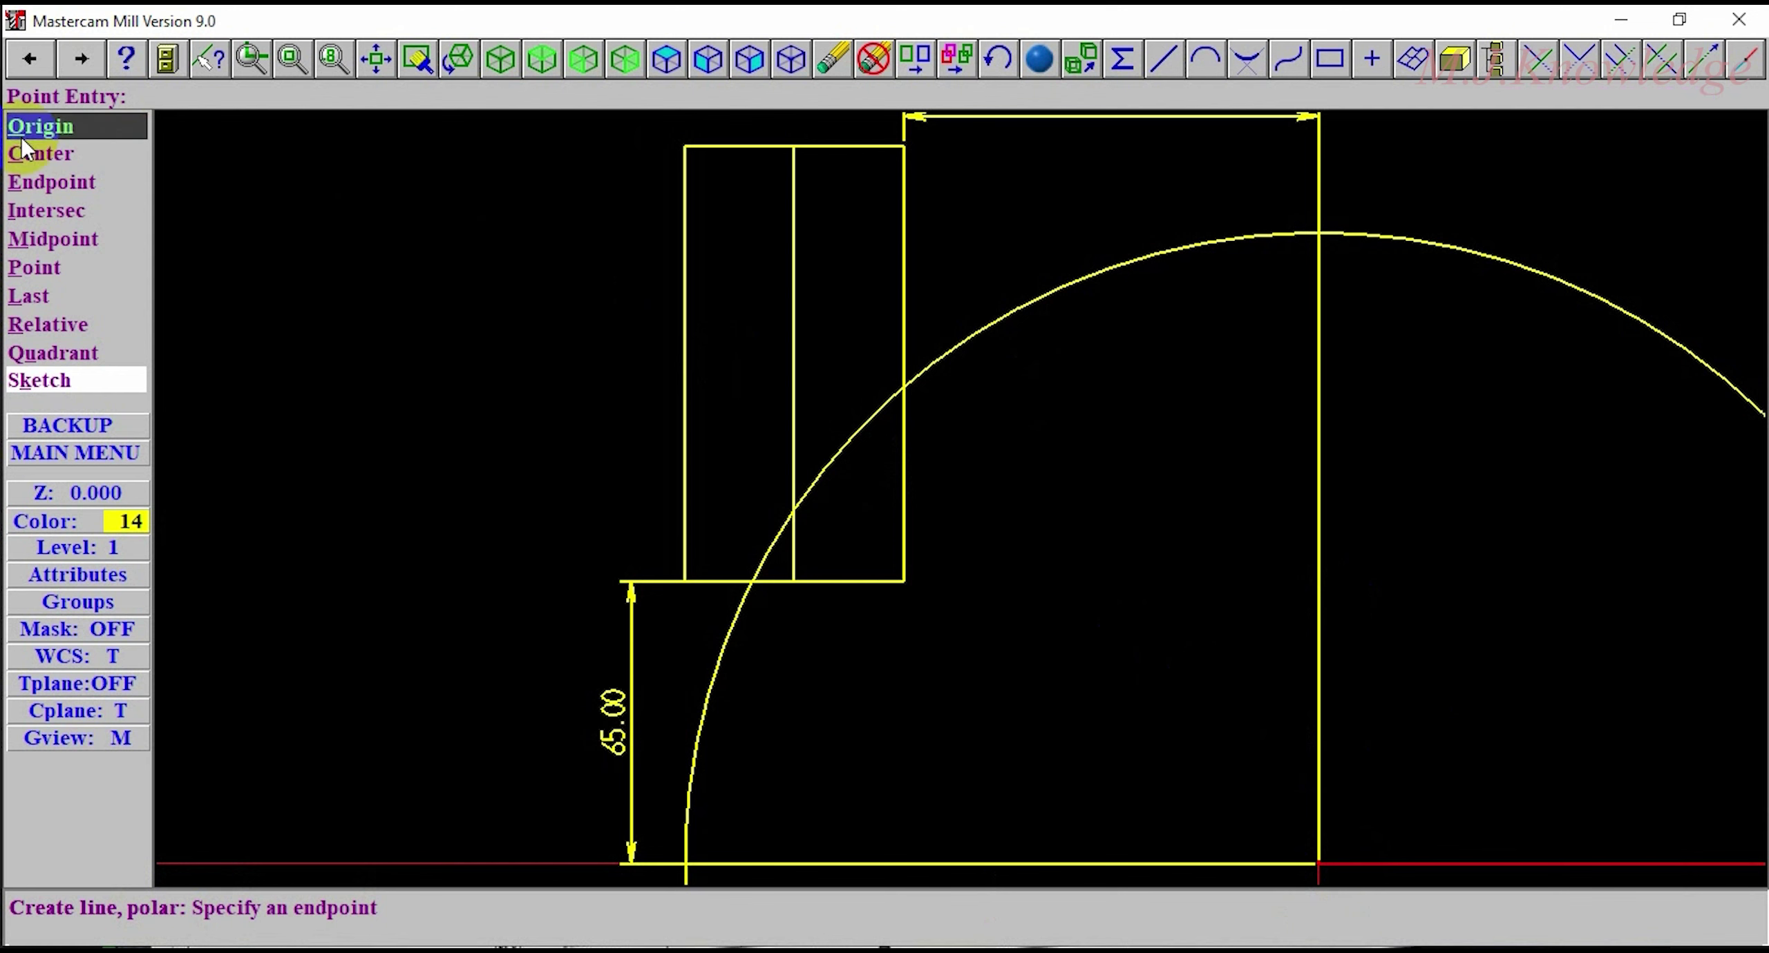
Step: Draw a polar line from the origin at 150° with length 145
left_click(42, 126)
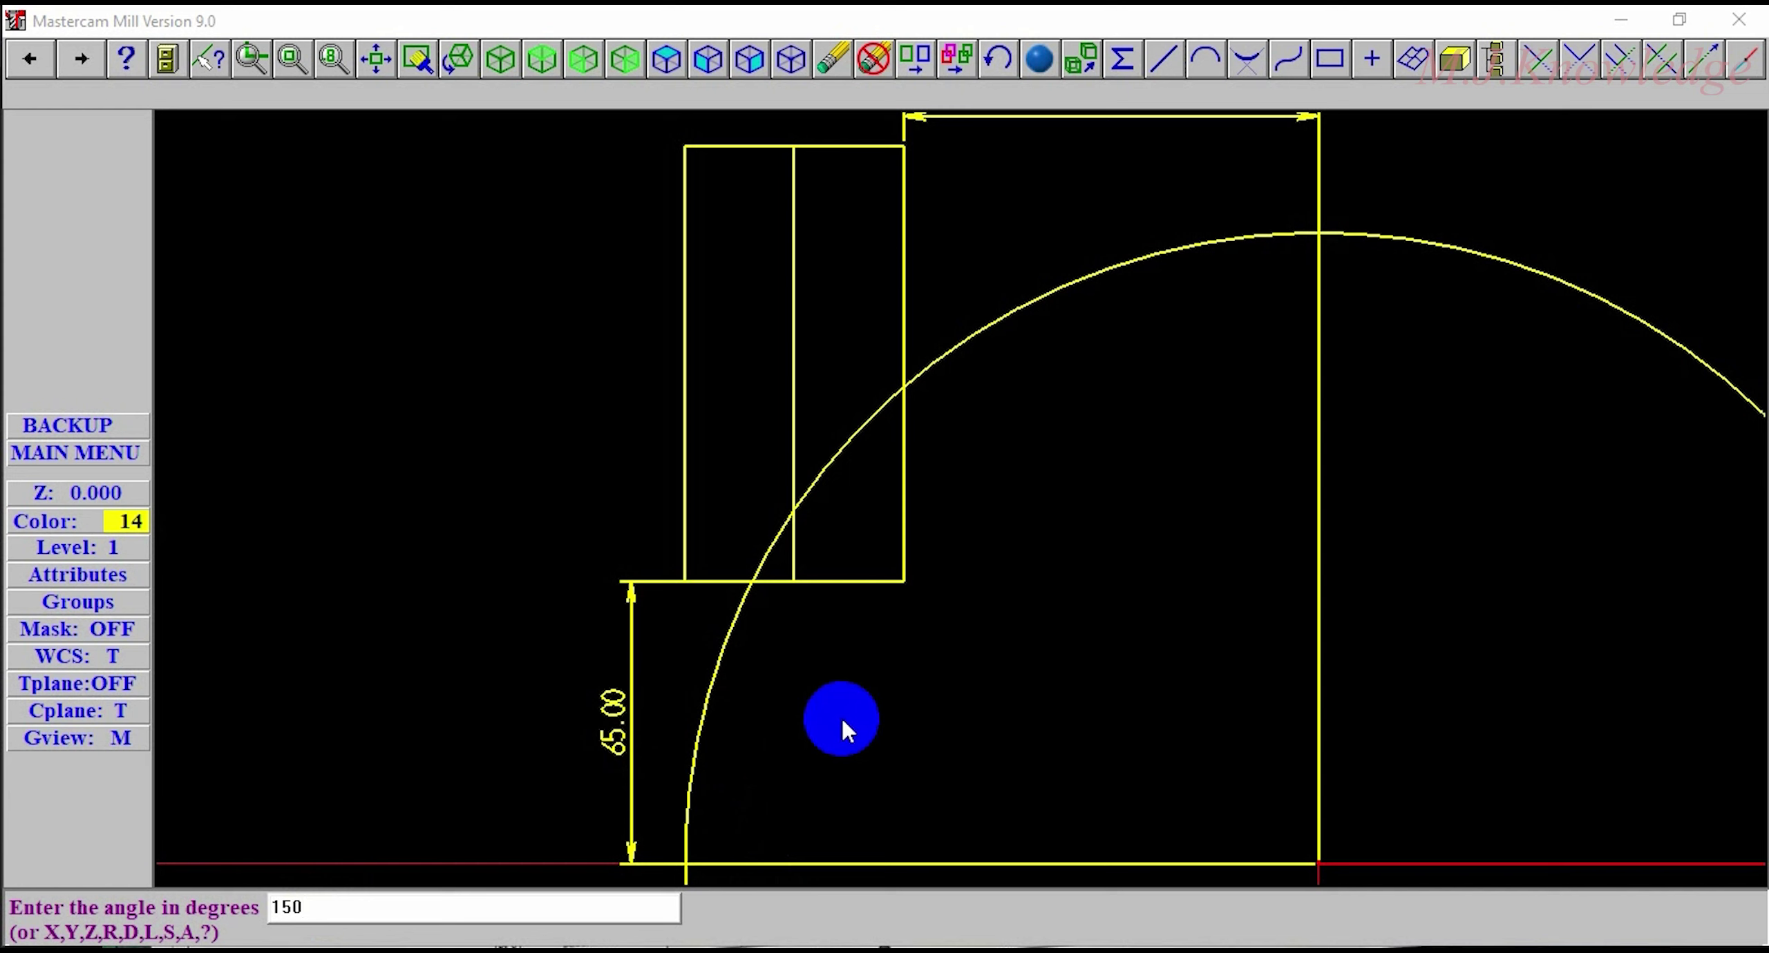
key("Return")
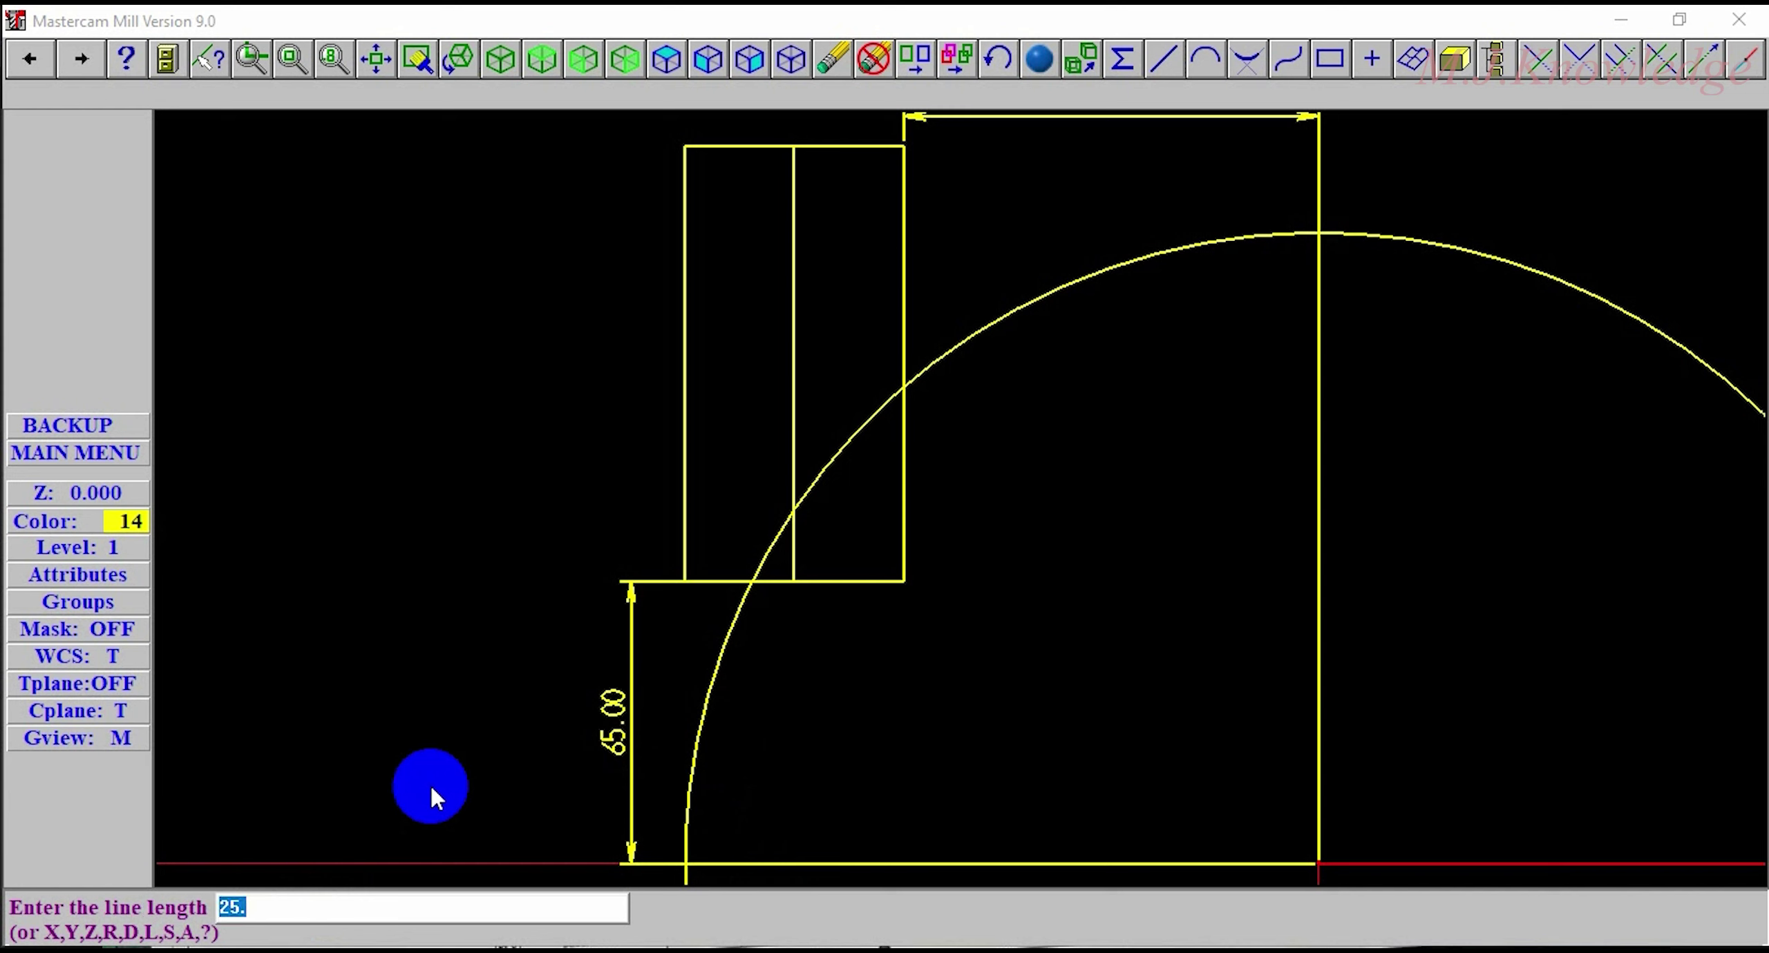
left_click(244, 905)
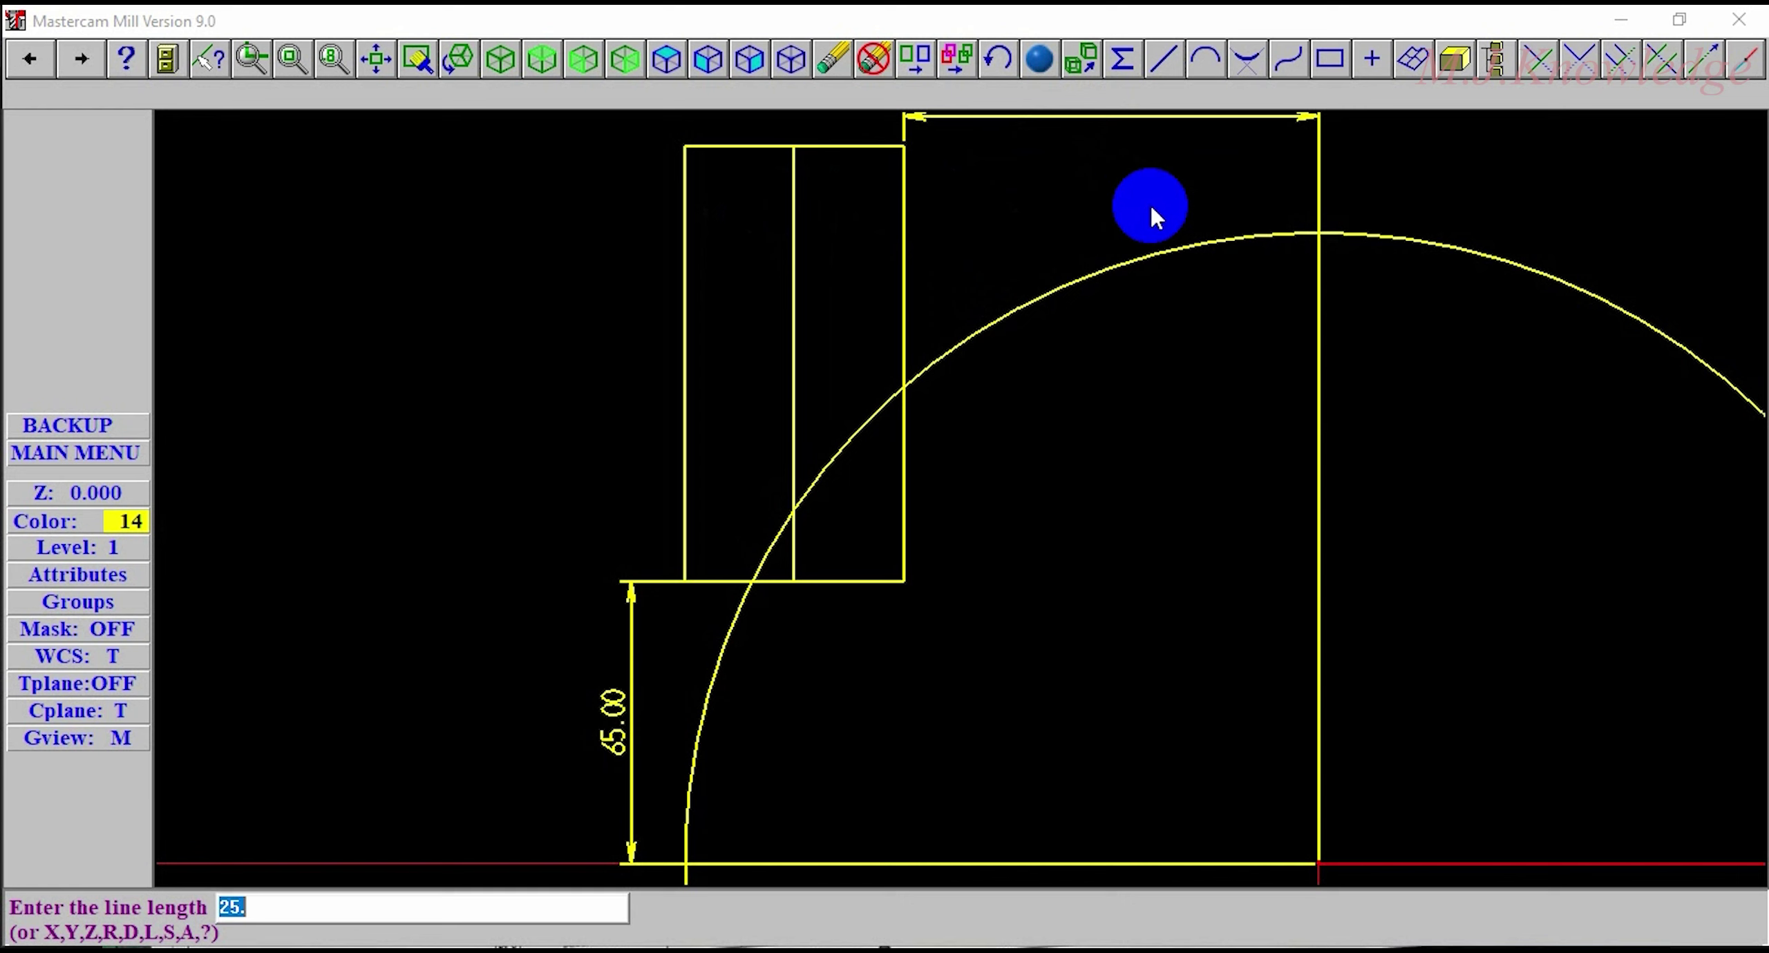
left_click(294, 900)
type("145")
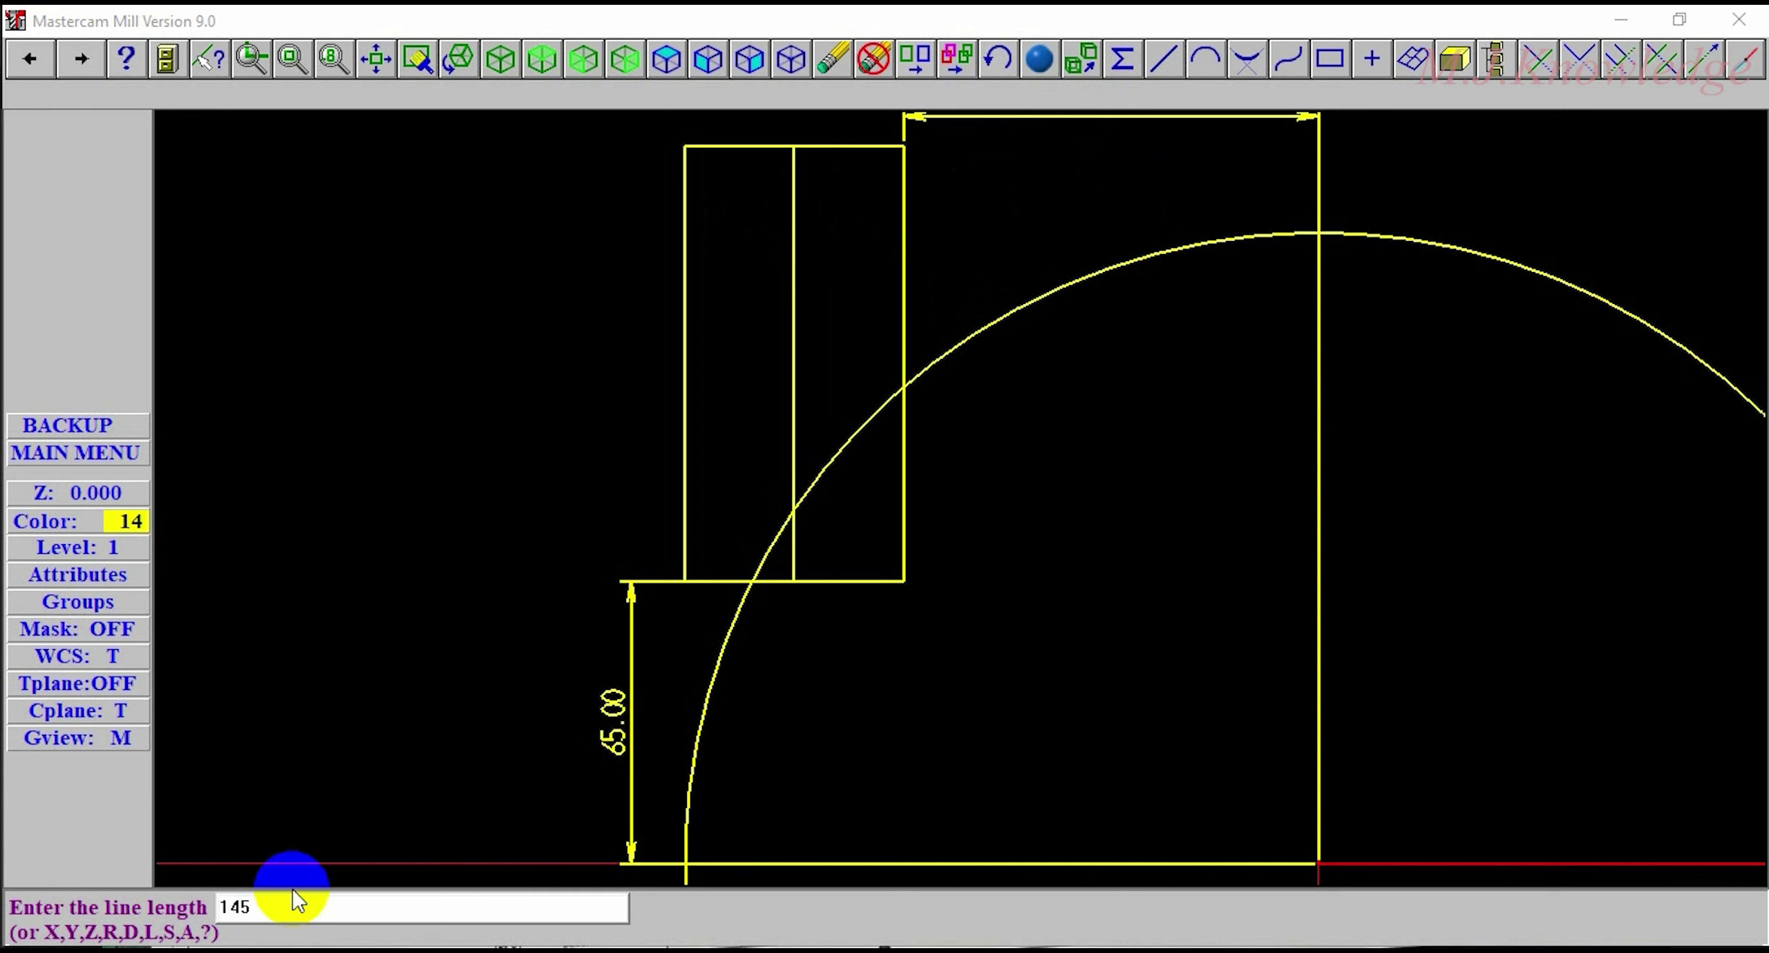
key("Return")
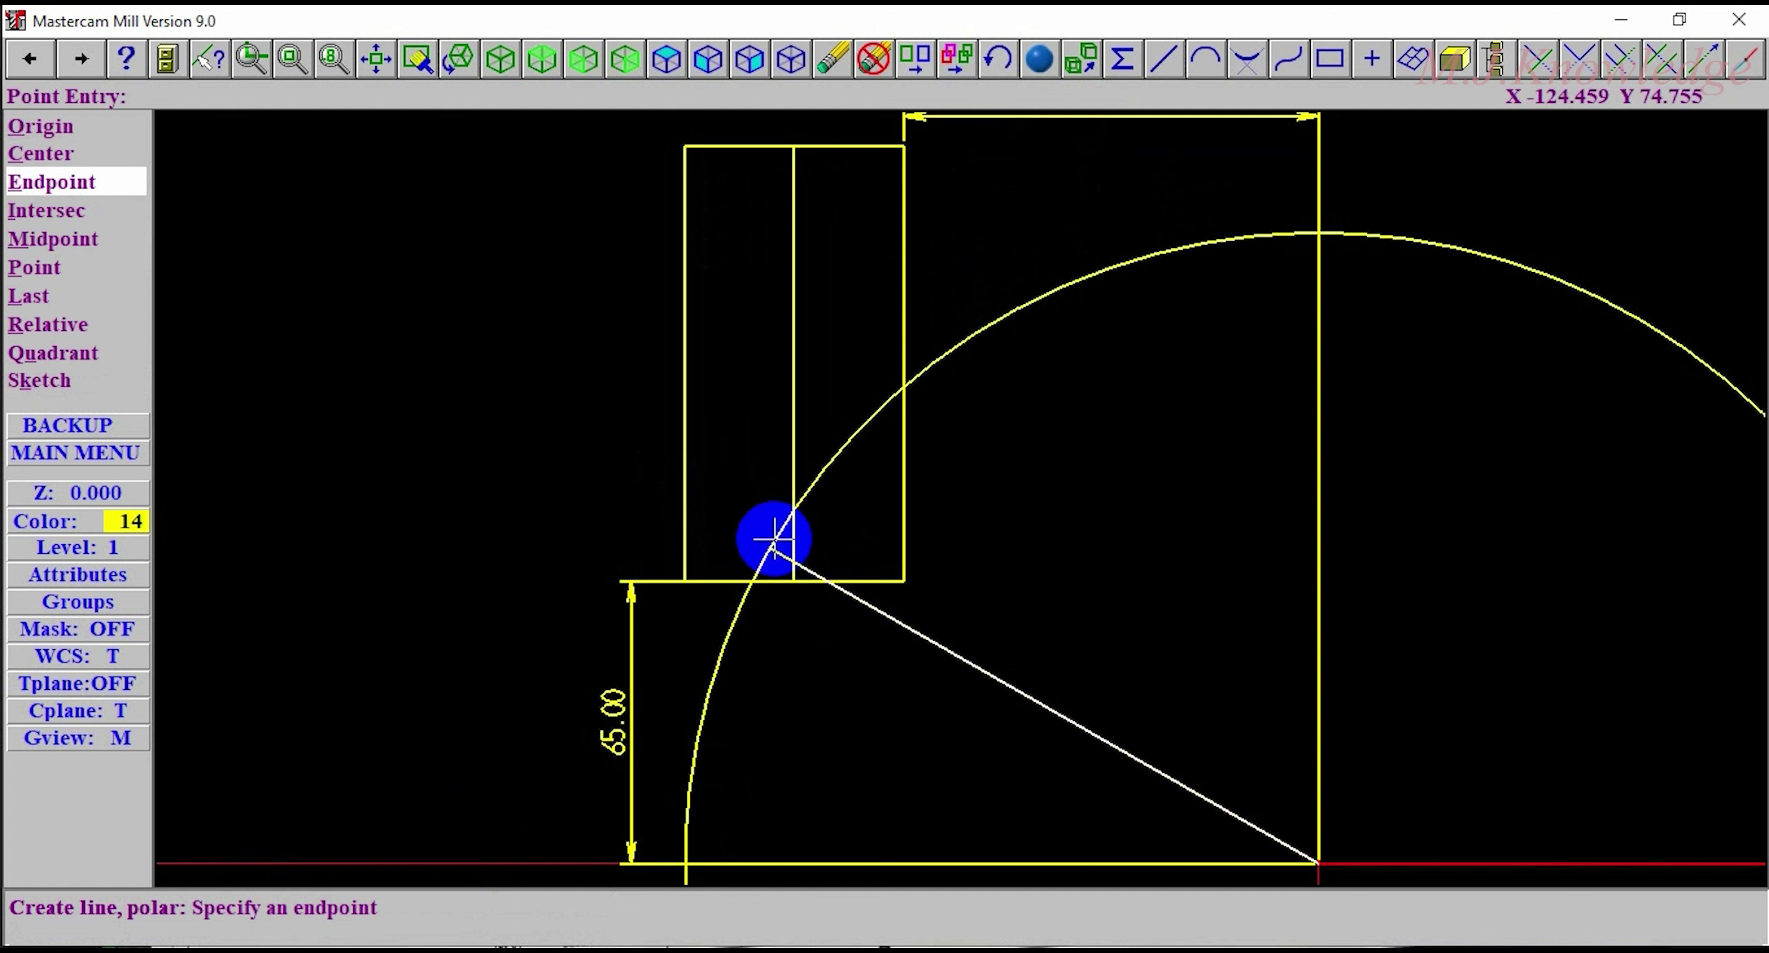
key("Escape")
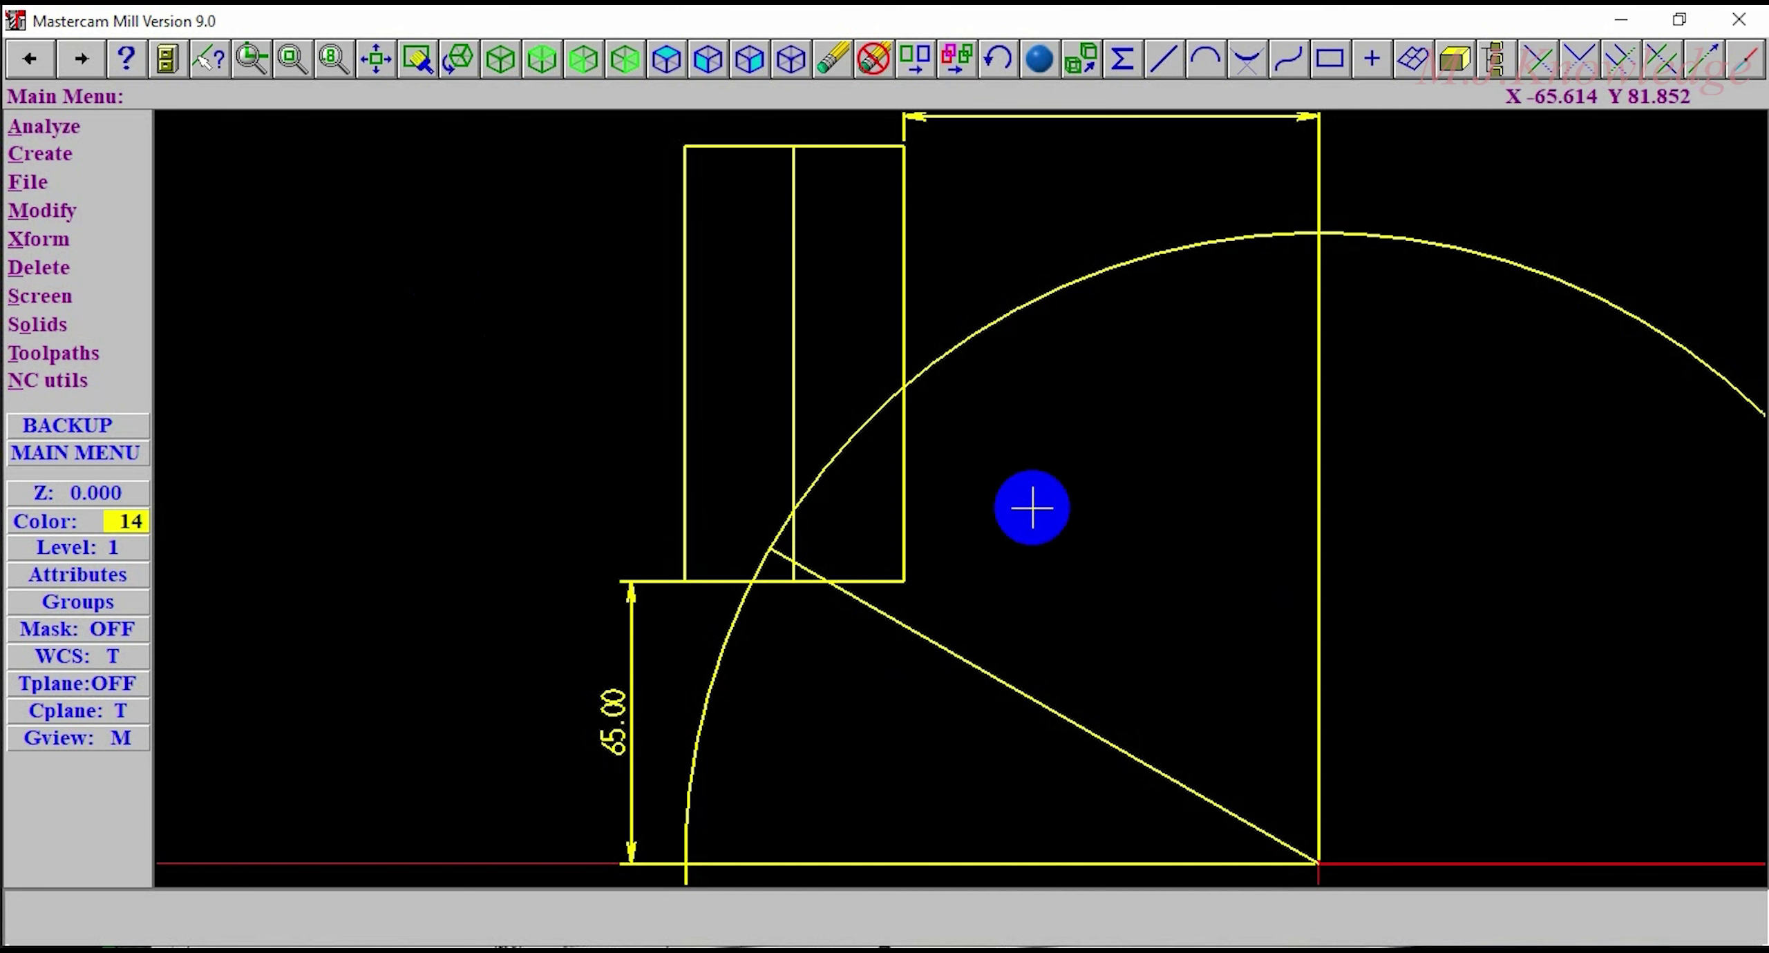
Step: Delete the short diagonal line
left_click(831, 56)
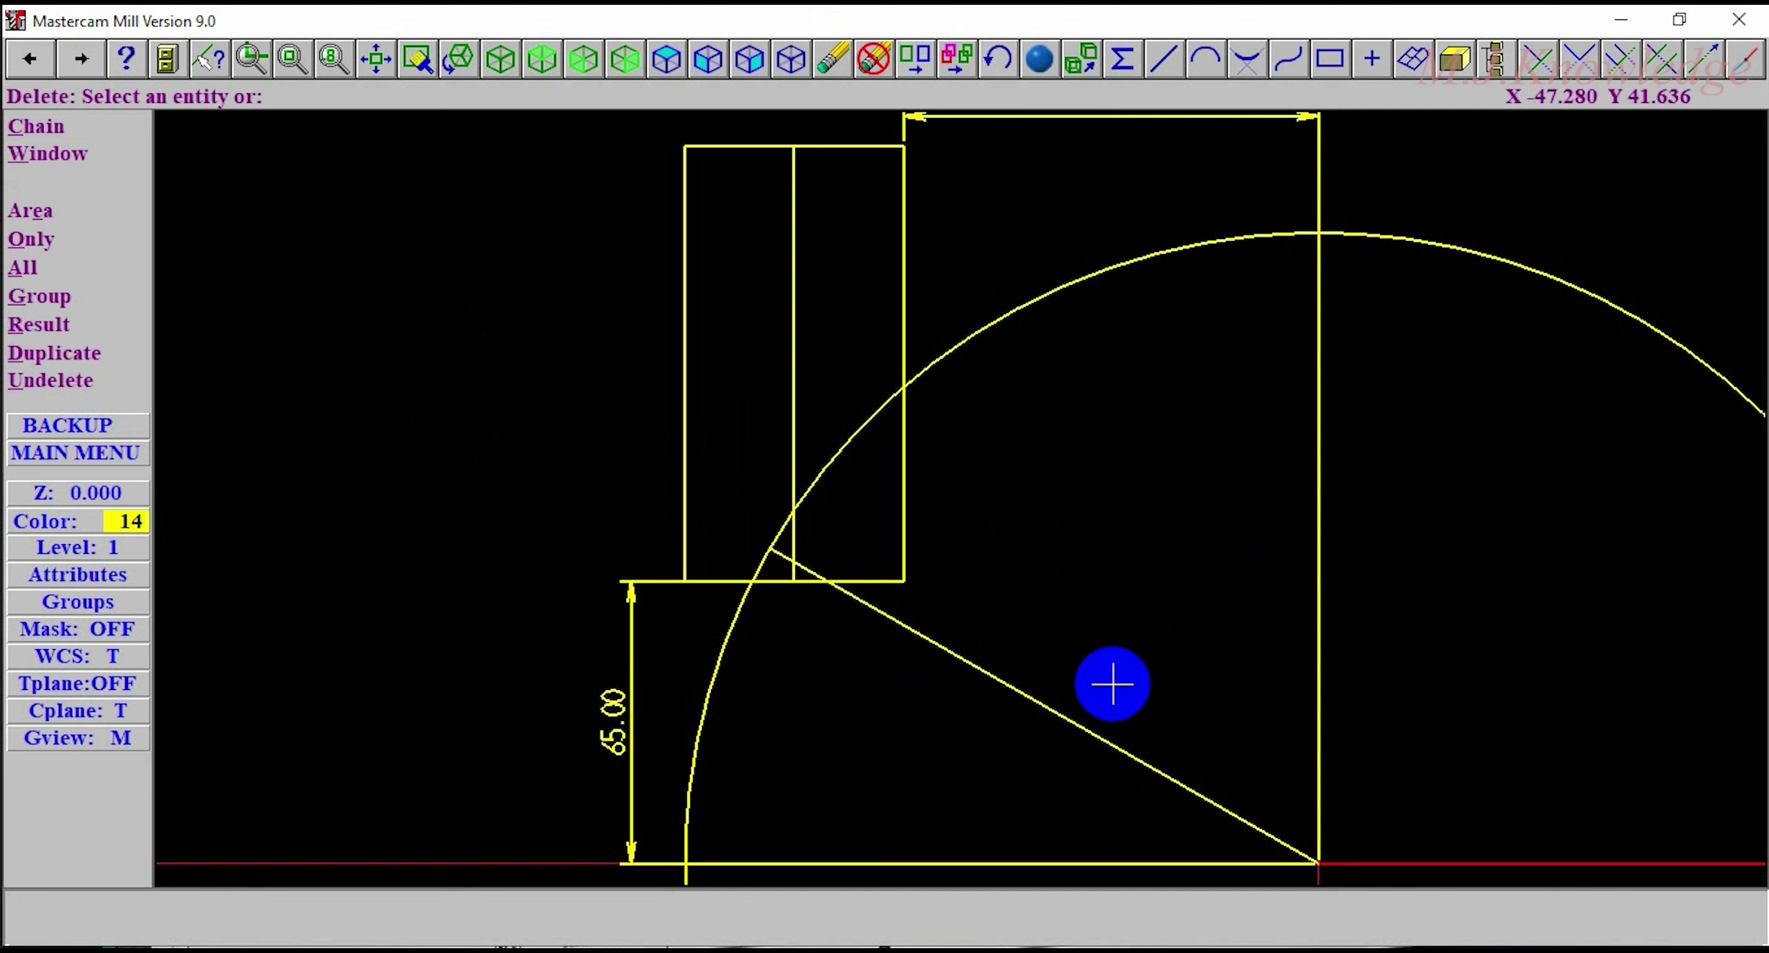
left_click(1078, 734)
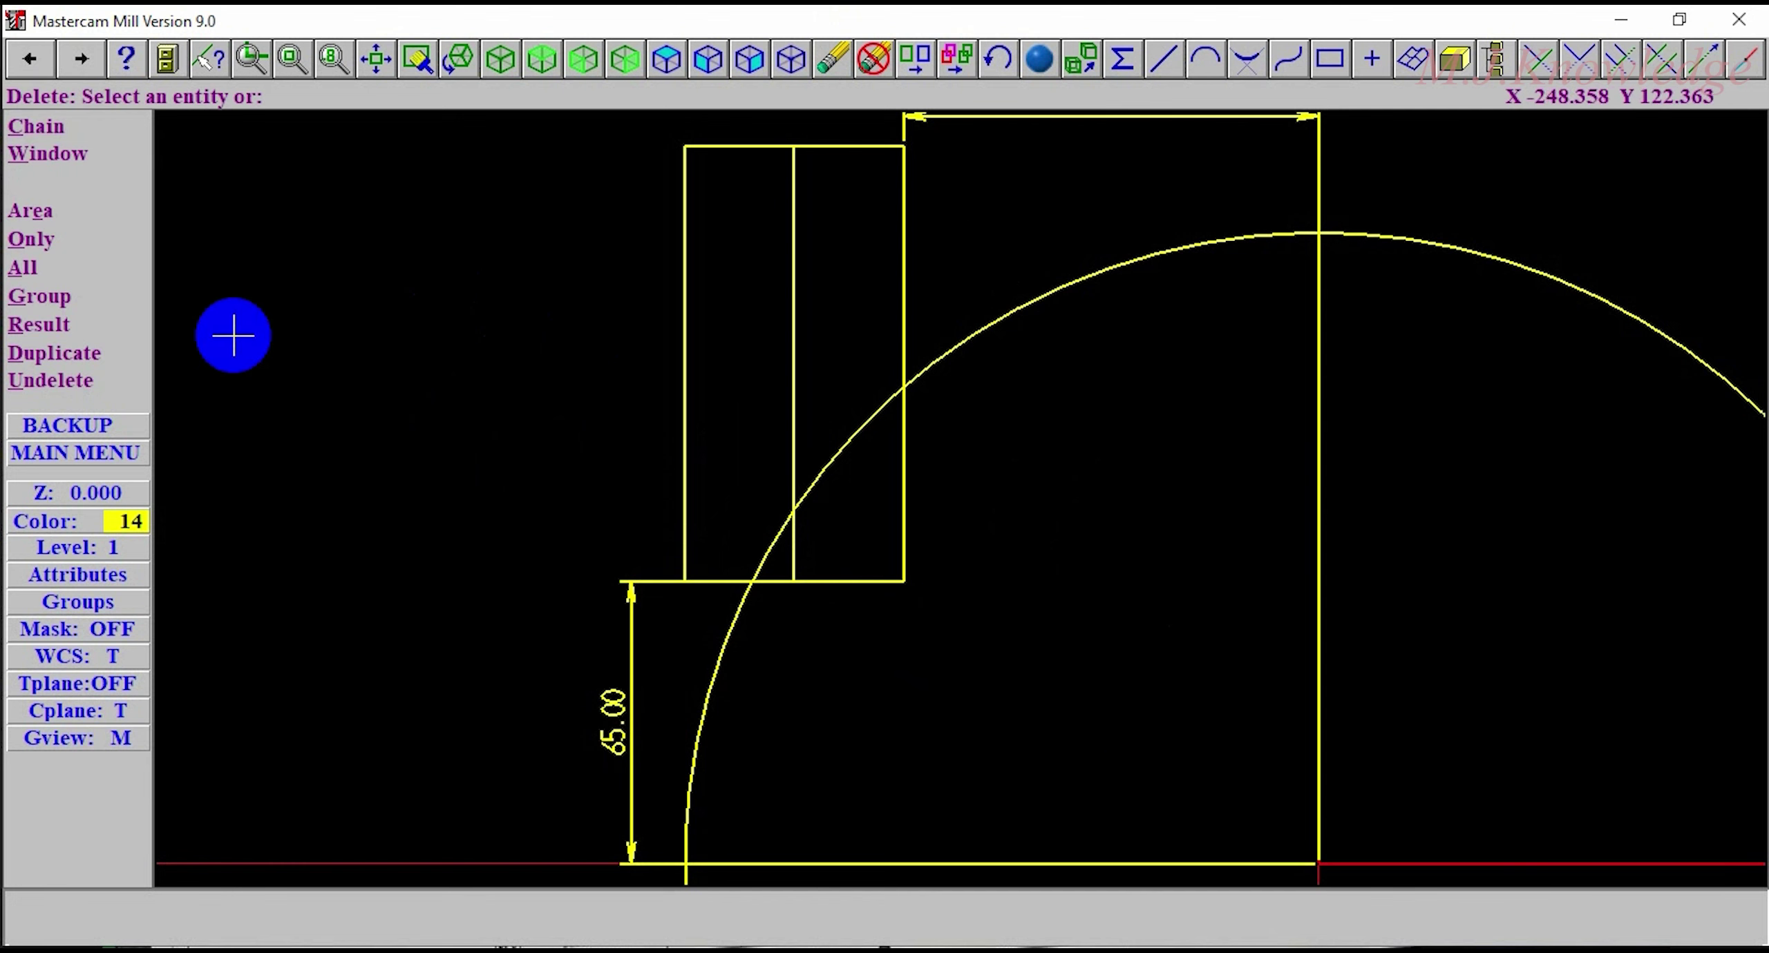
right_click(201, 245)
Step: Draw a new polar line from the origin at 150° with length 200
left_click(102, 151)
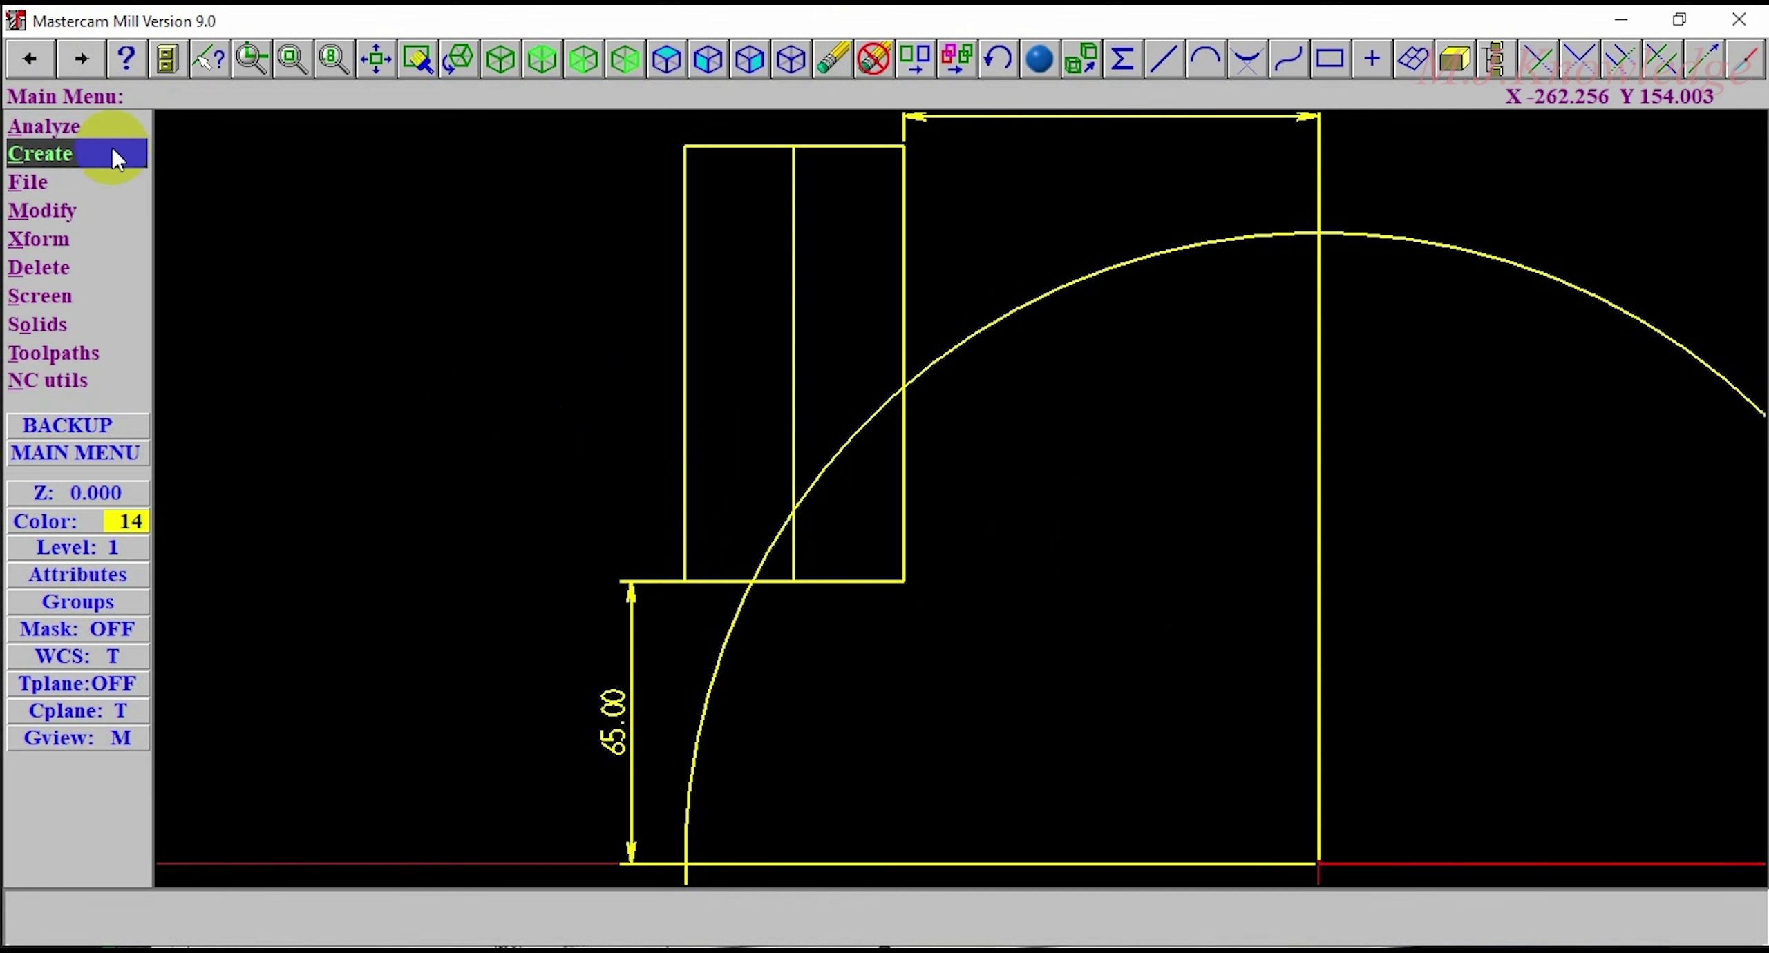
left_click(69, 171)
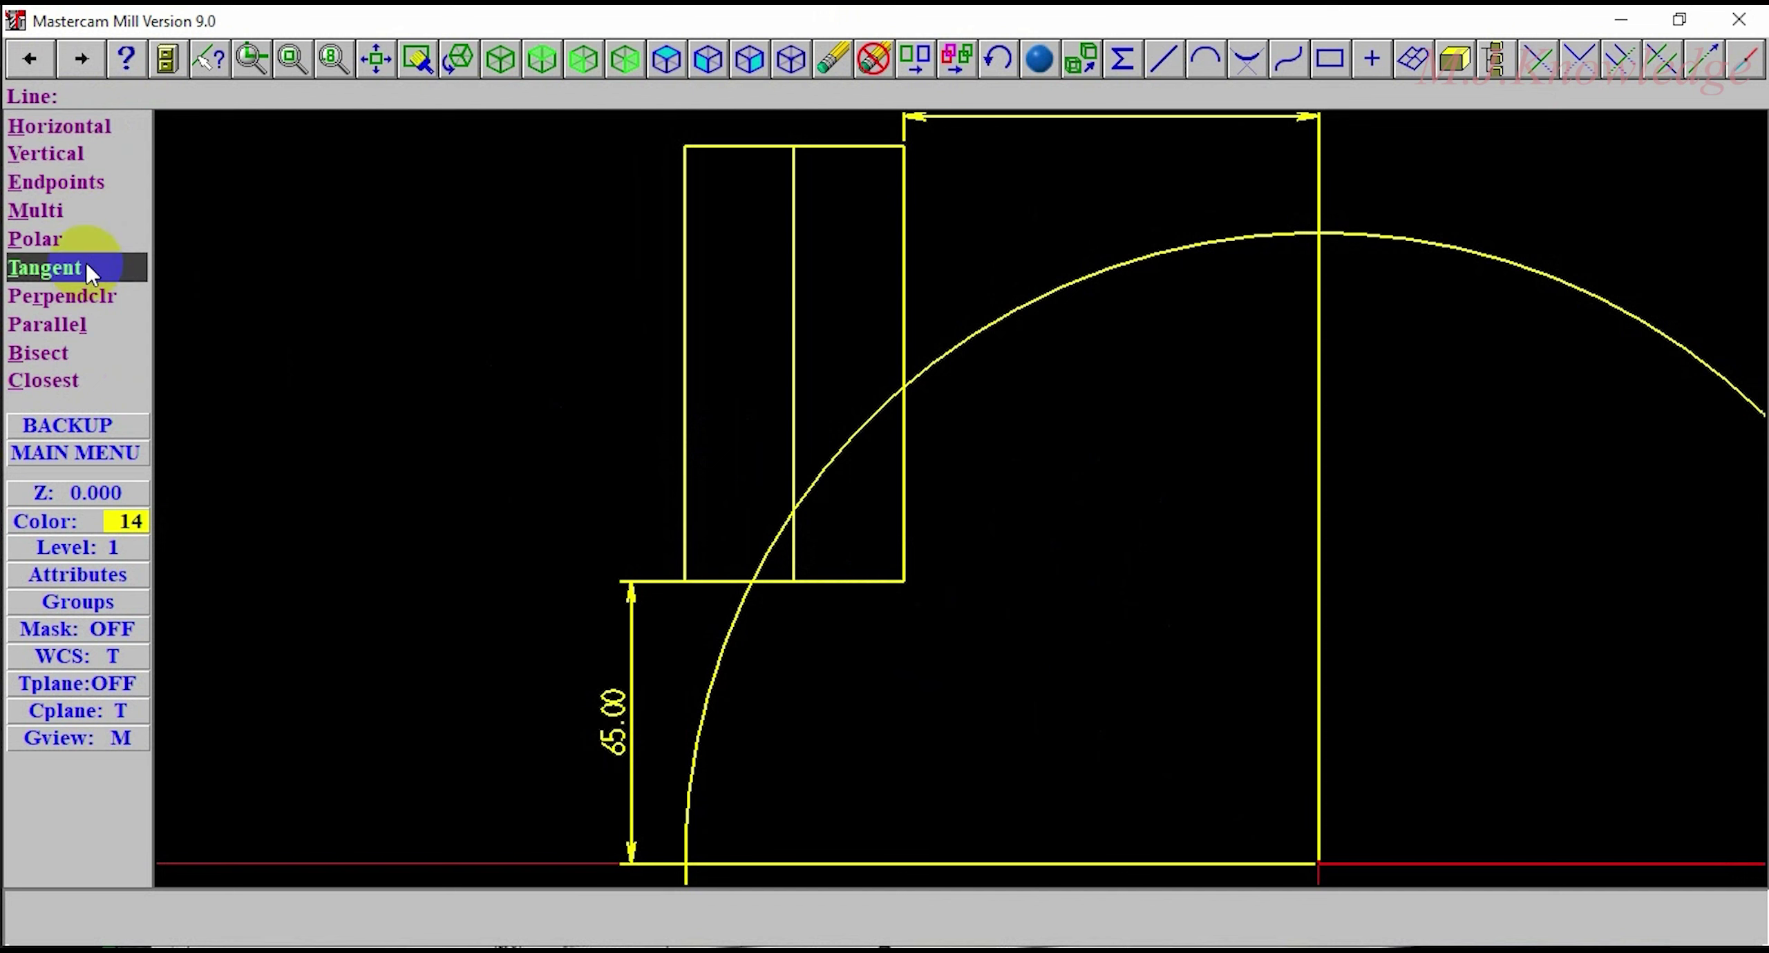
left_click(80, 239)
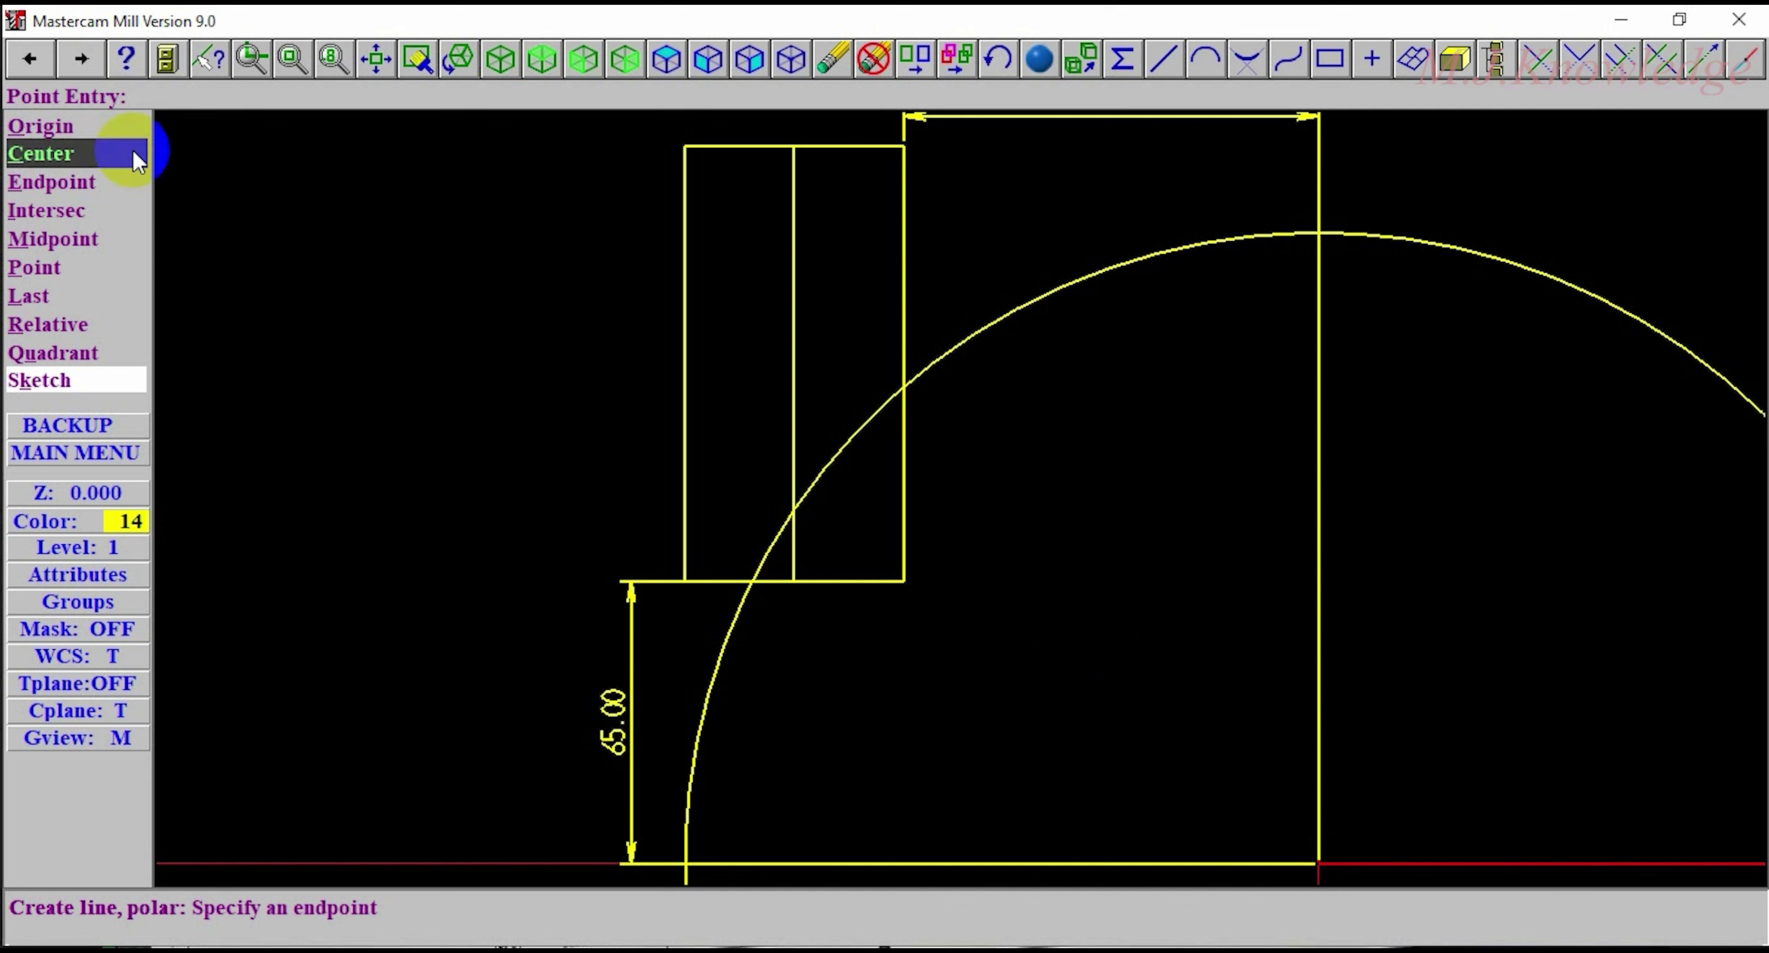
left_click(1318, 863)
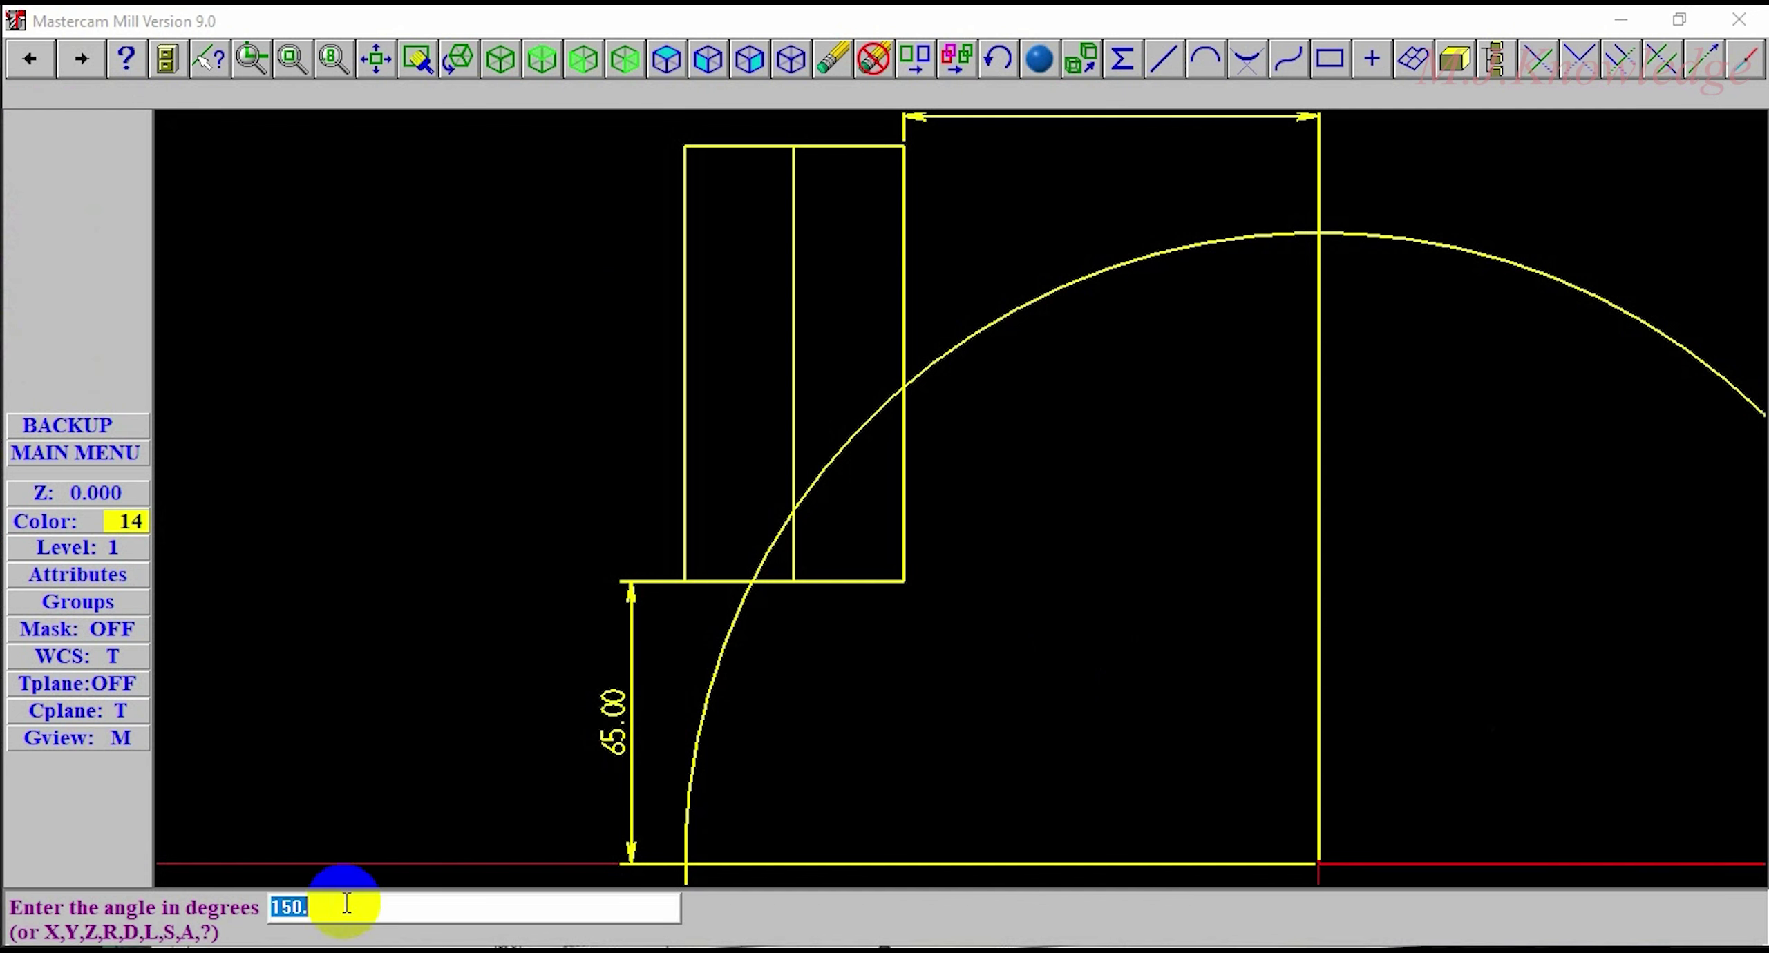
key("Return")
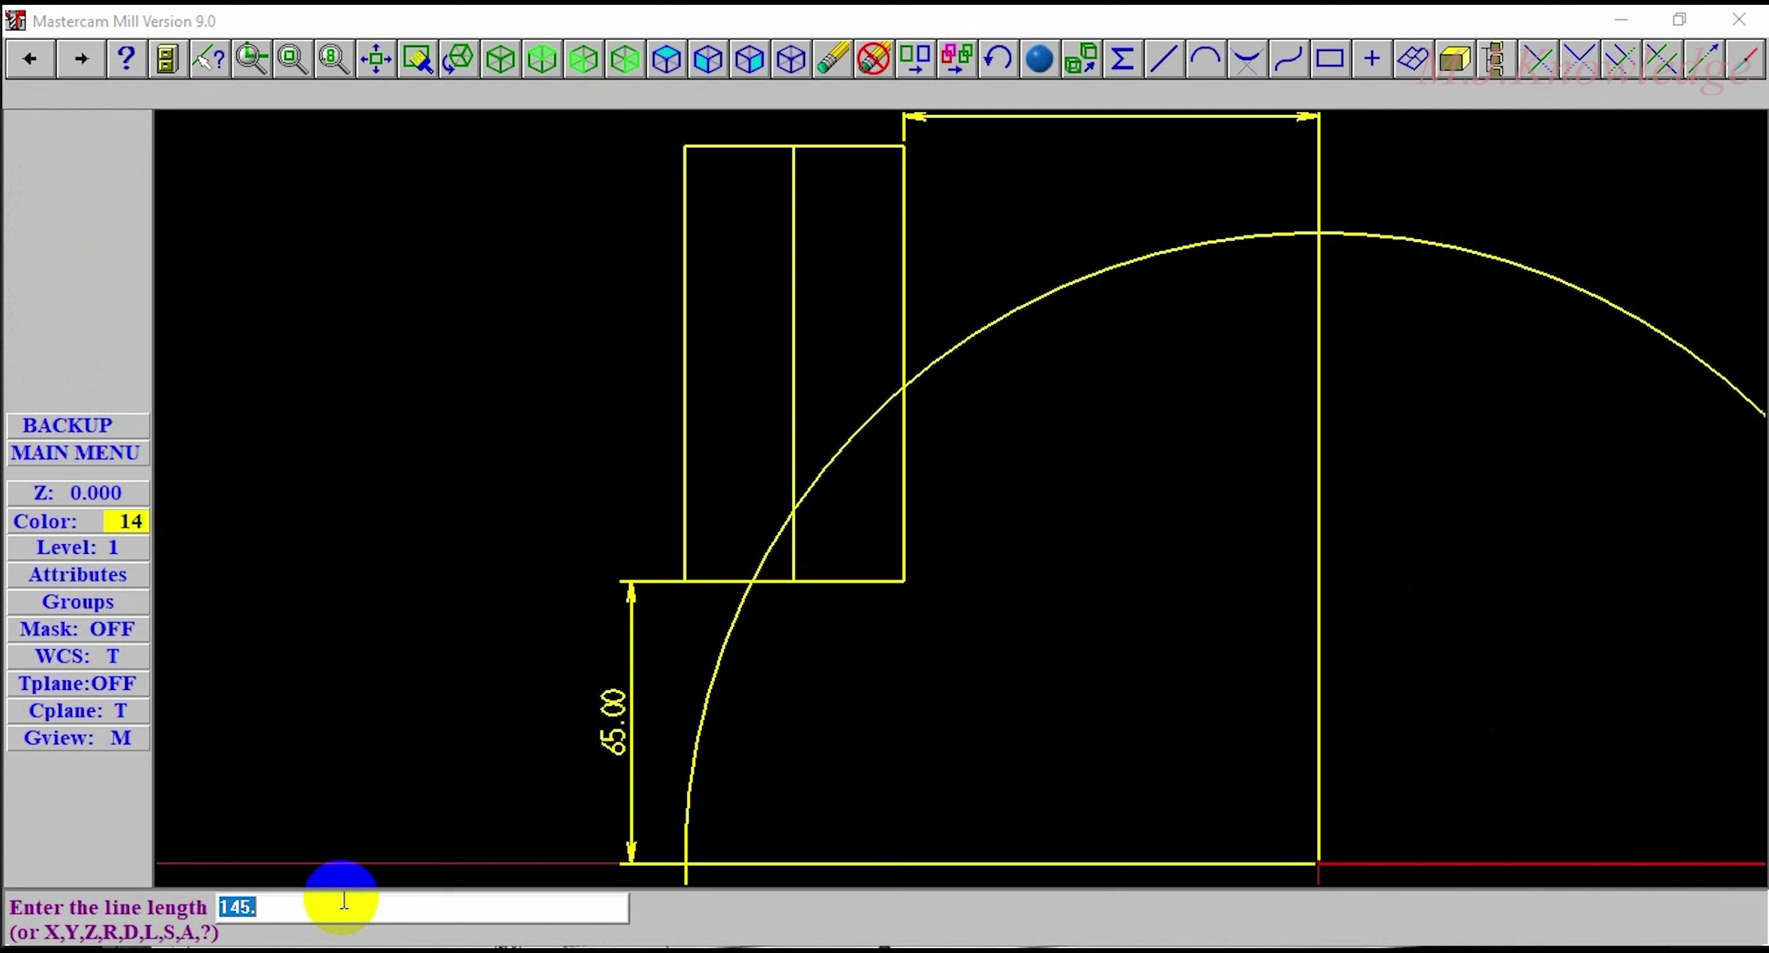
key("Return")
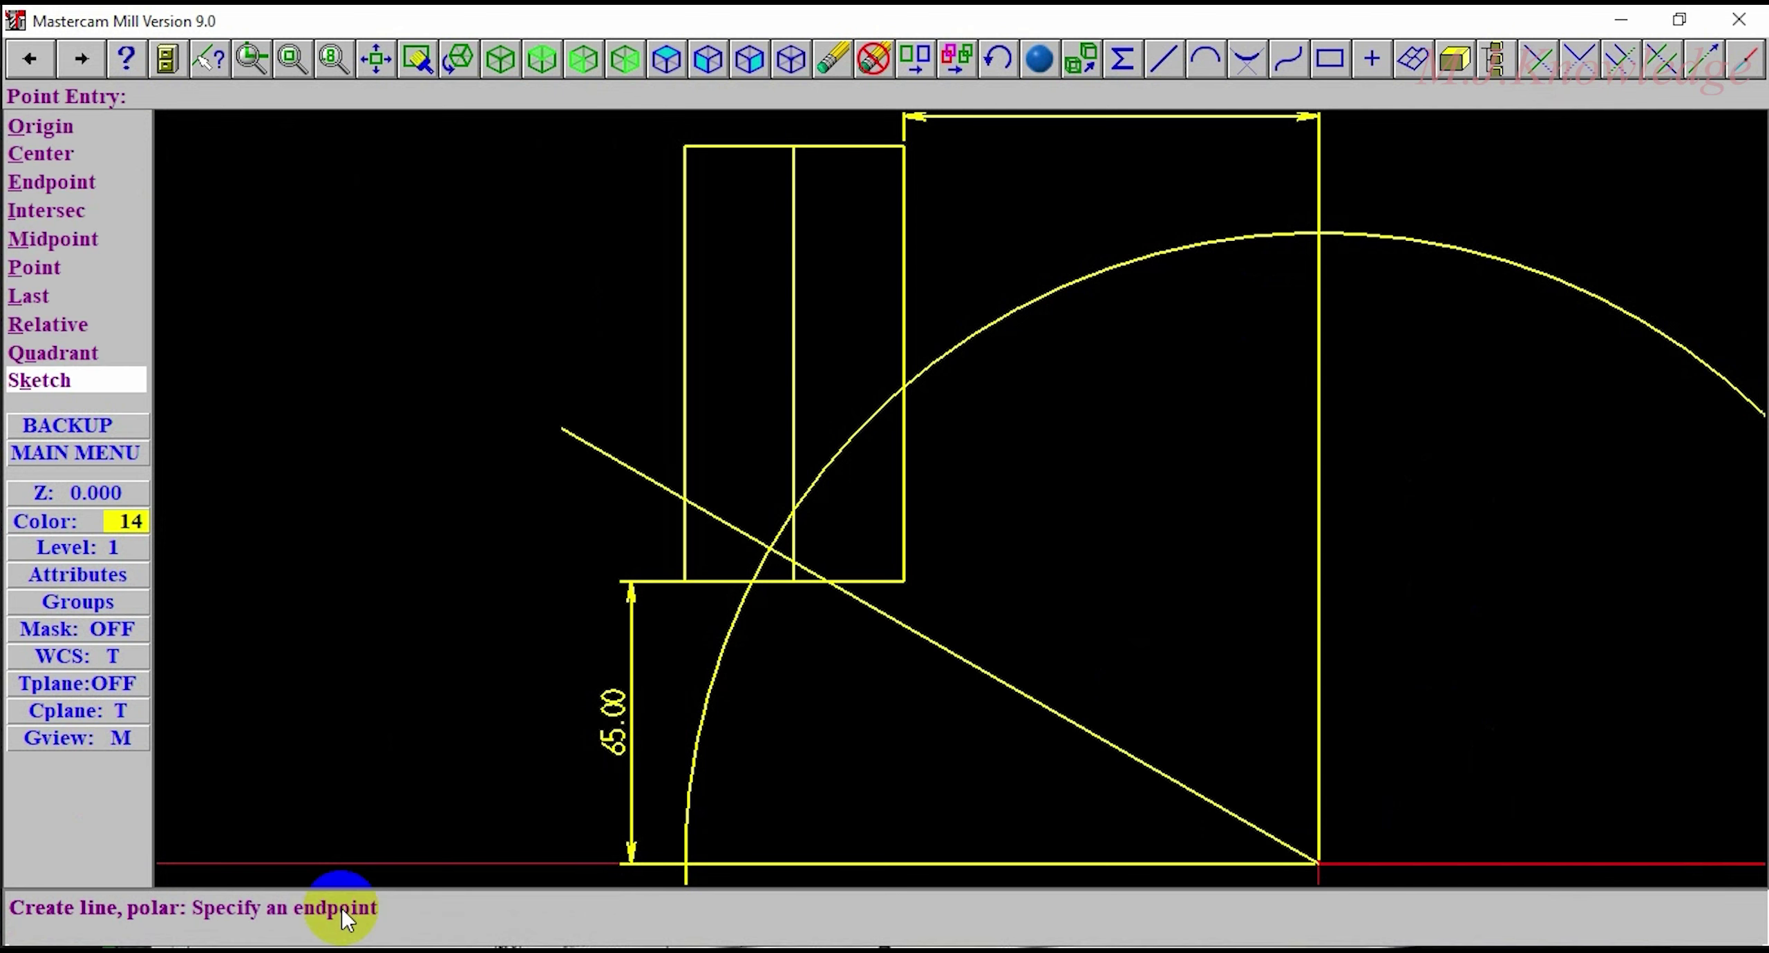
left_click(680, 508)
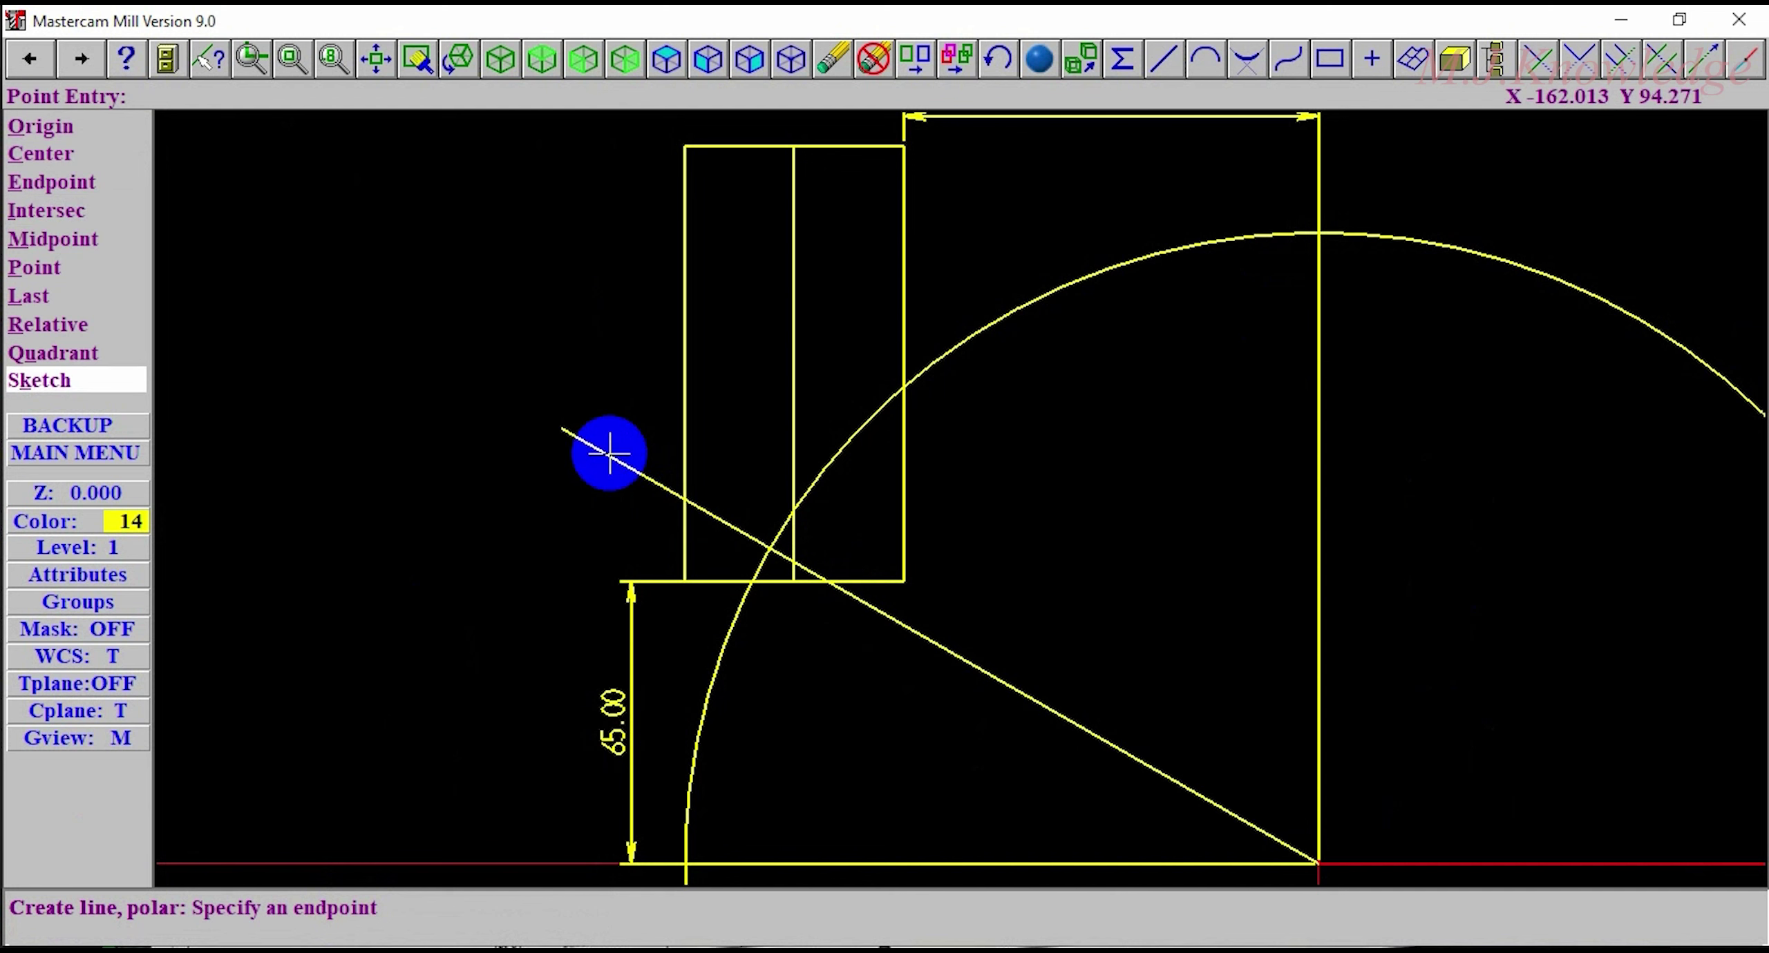
key("Escape")
key("Escape")
key("Escape")
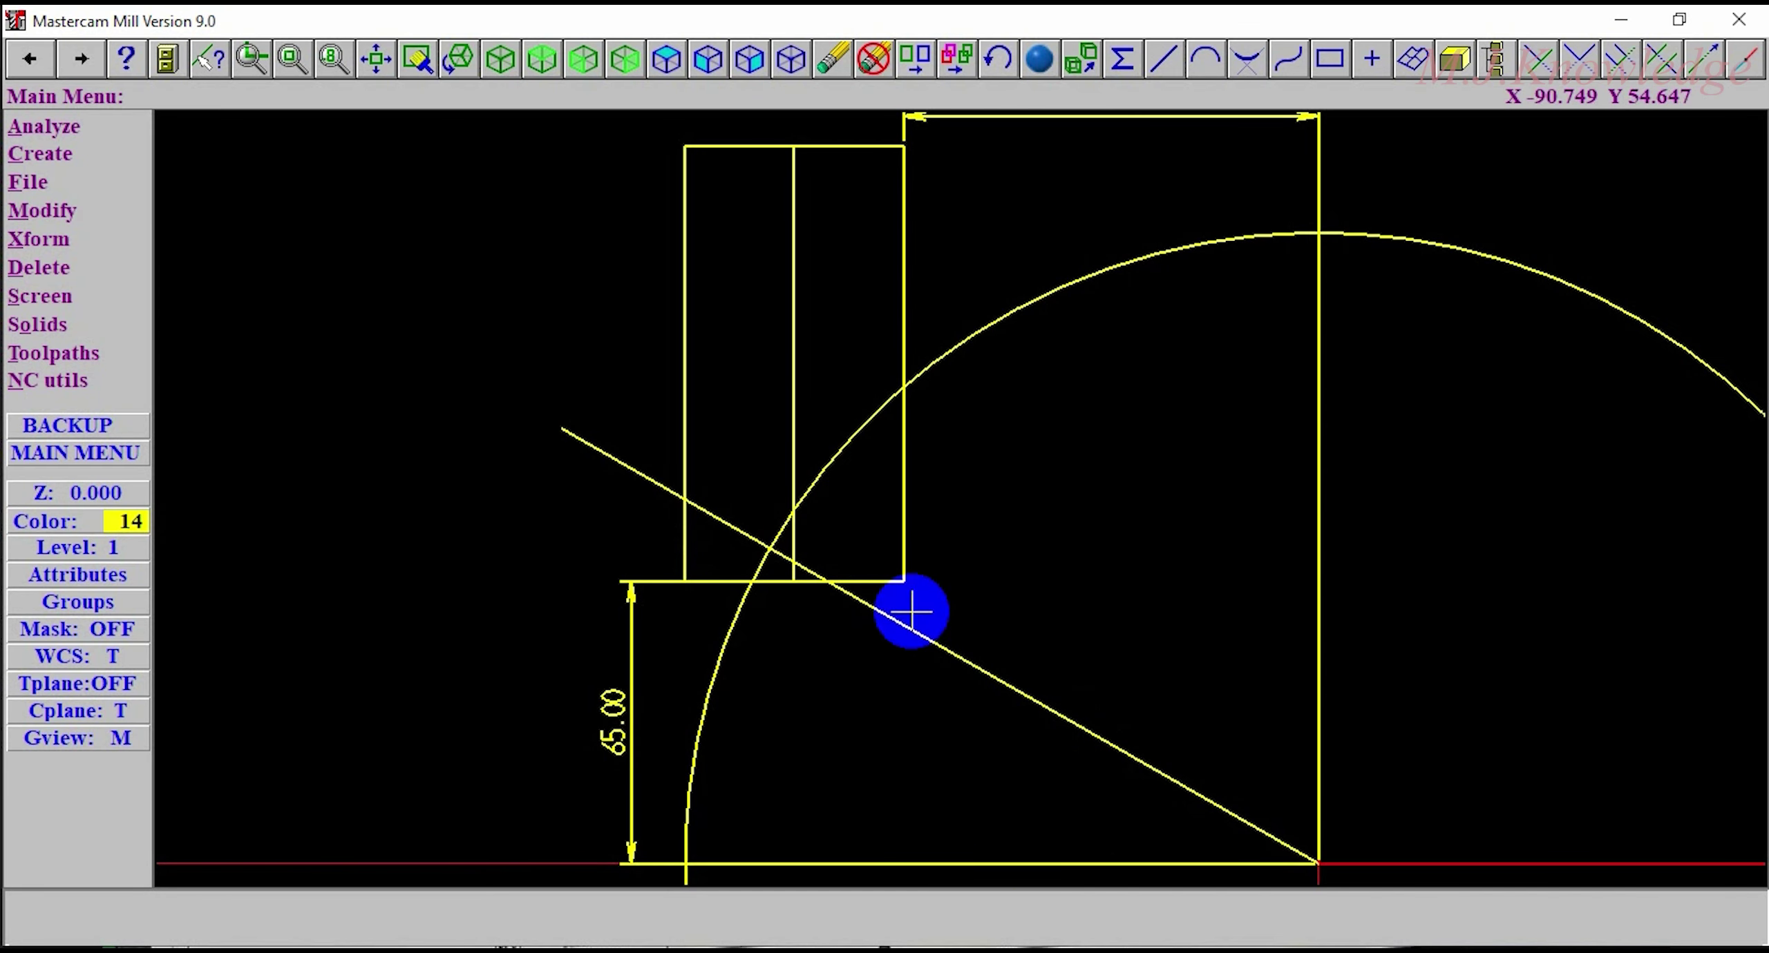
left_click(71, 156)
left_click(69, 351)
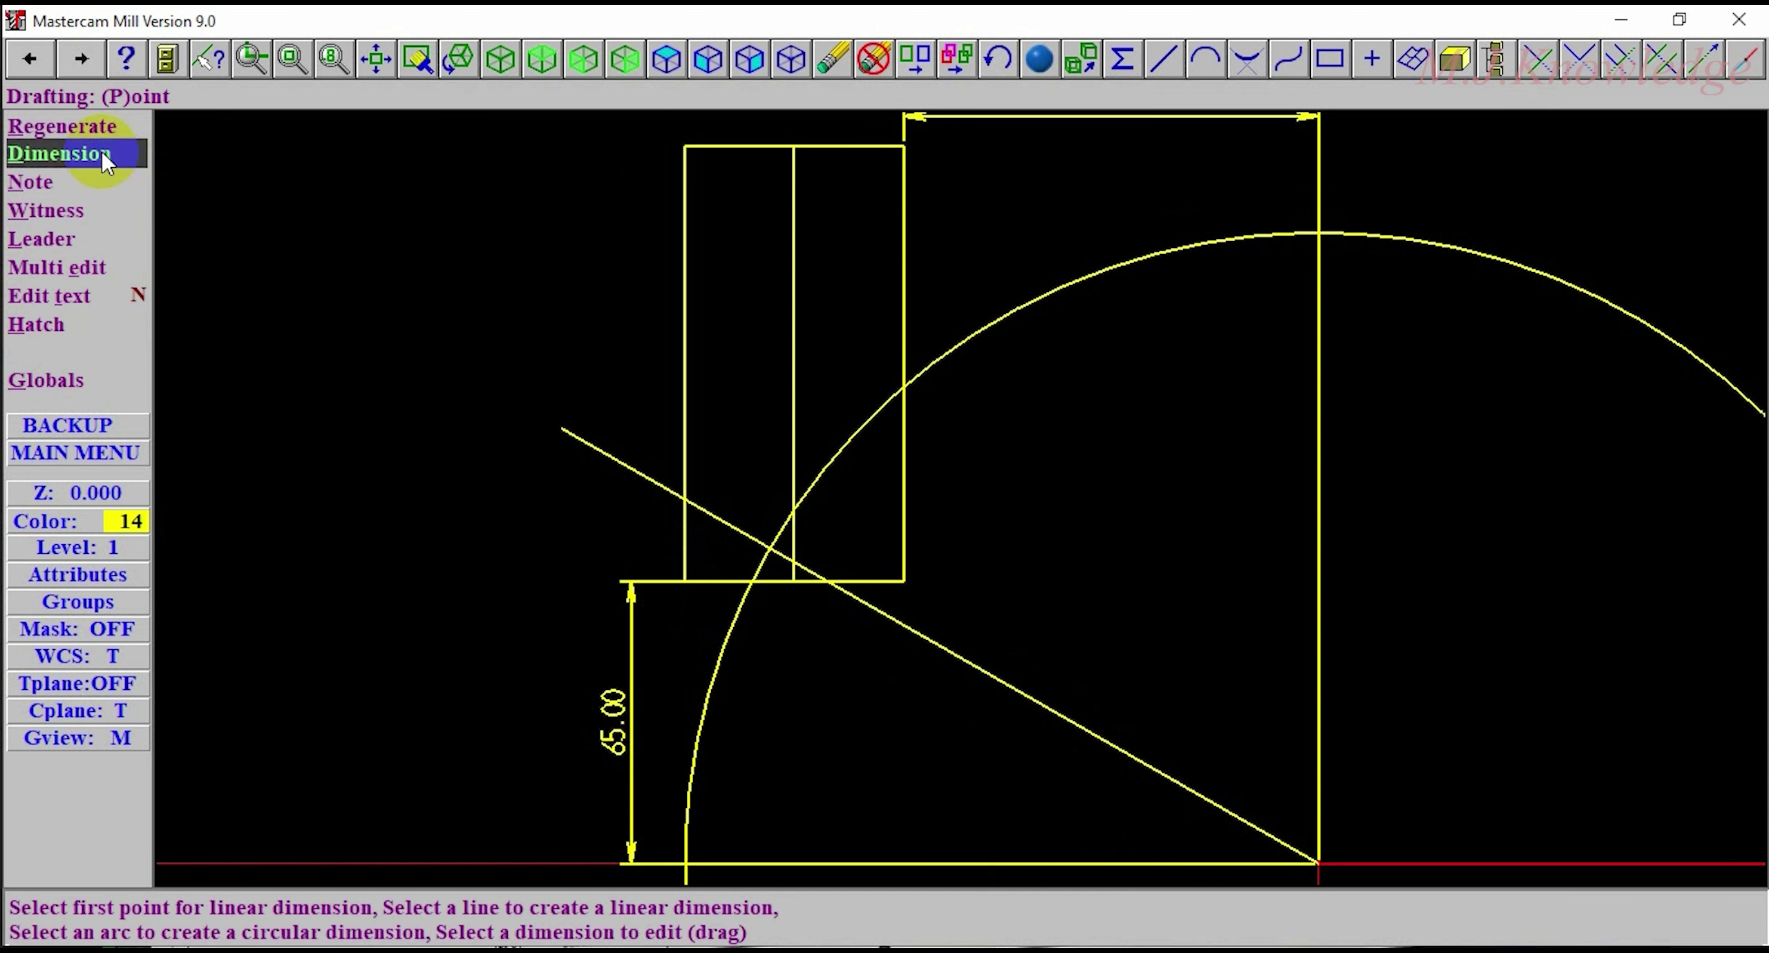
left_click(103, 156)
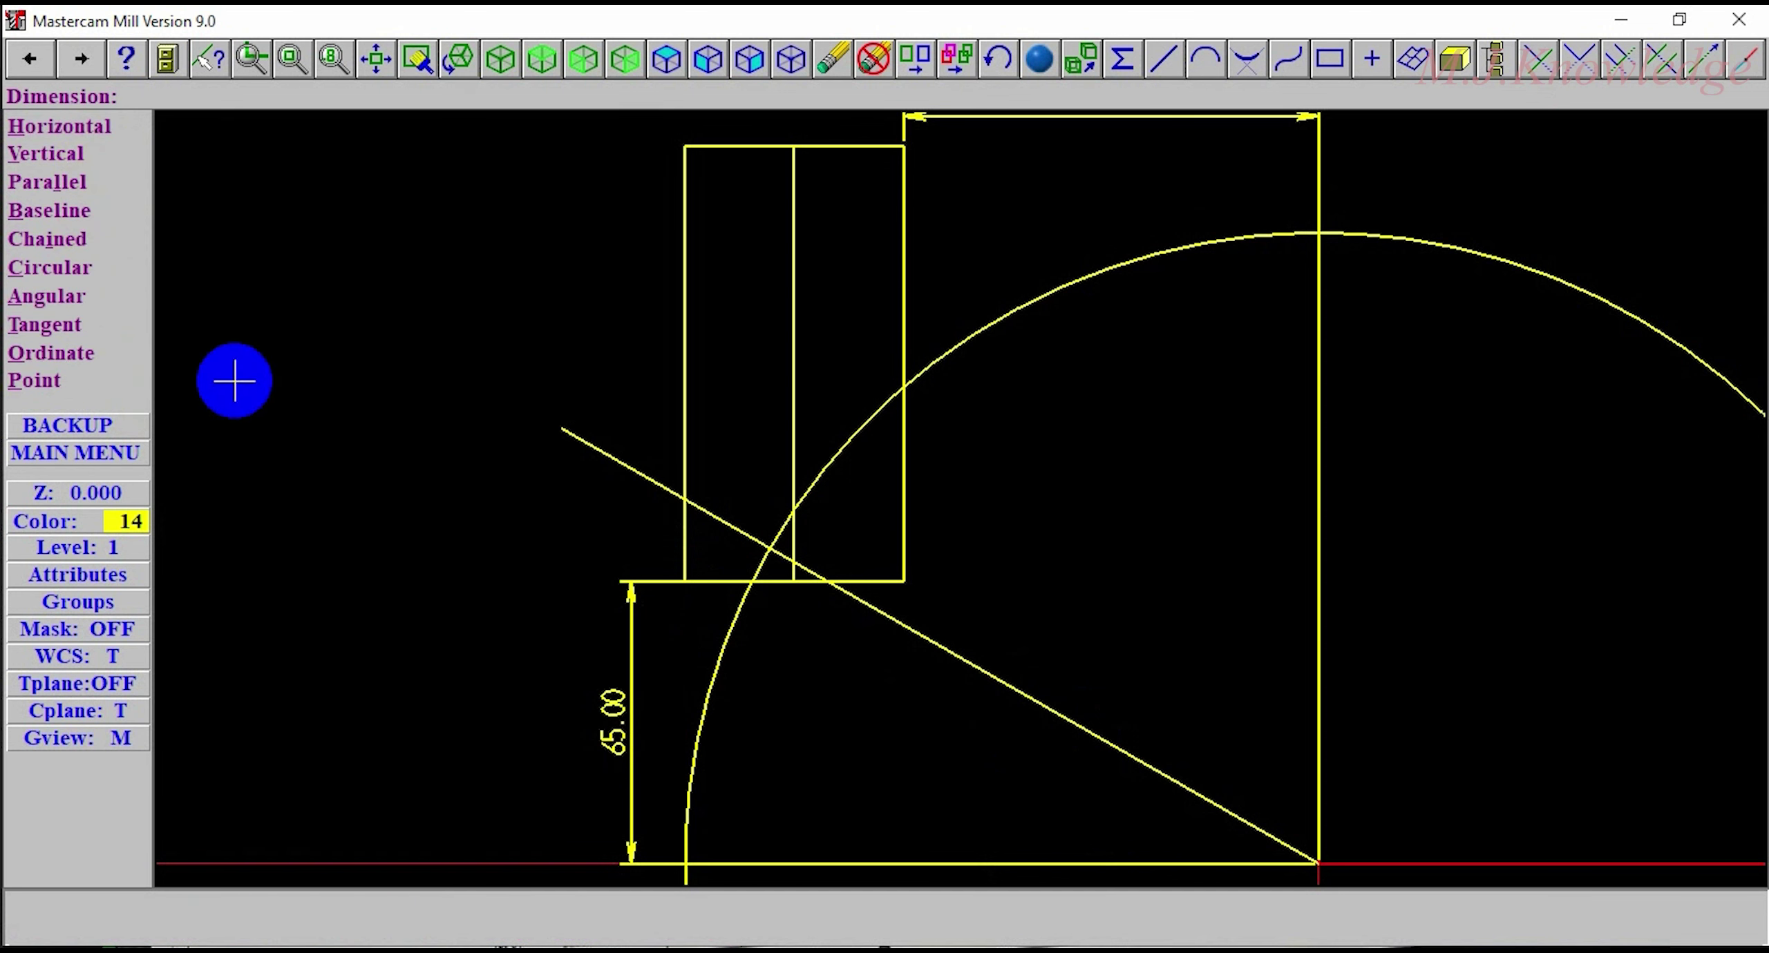
left_click(68, 304)
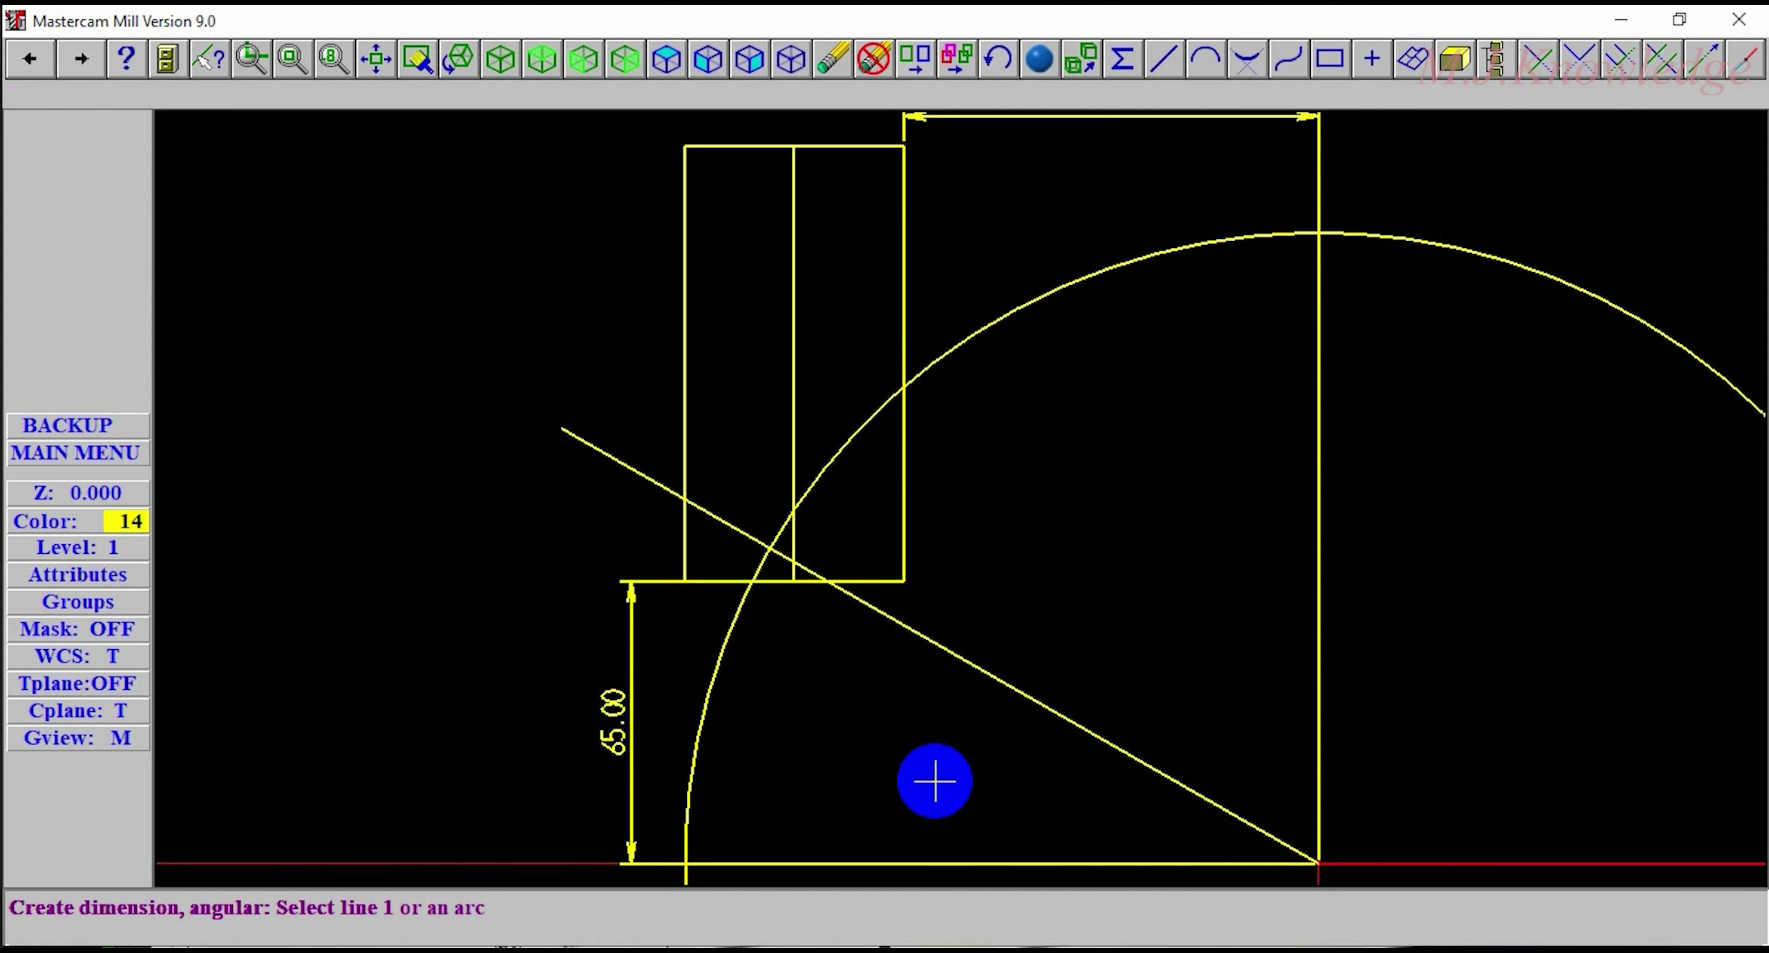
left_click(1098, 758)
left_click(1117, 863)
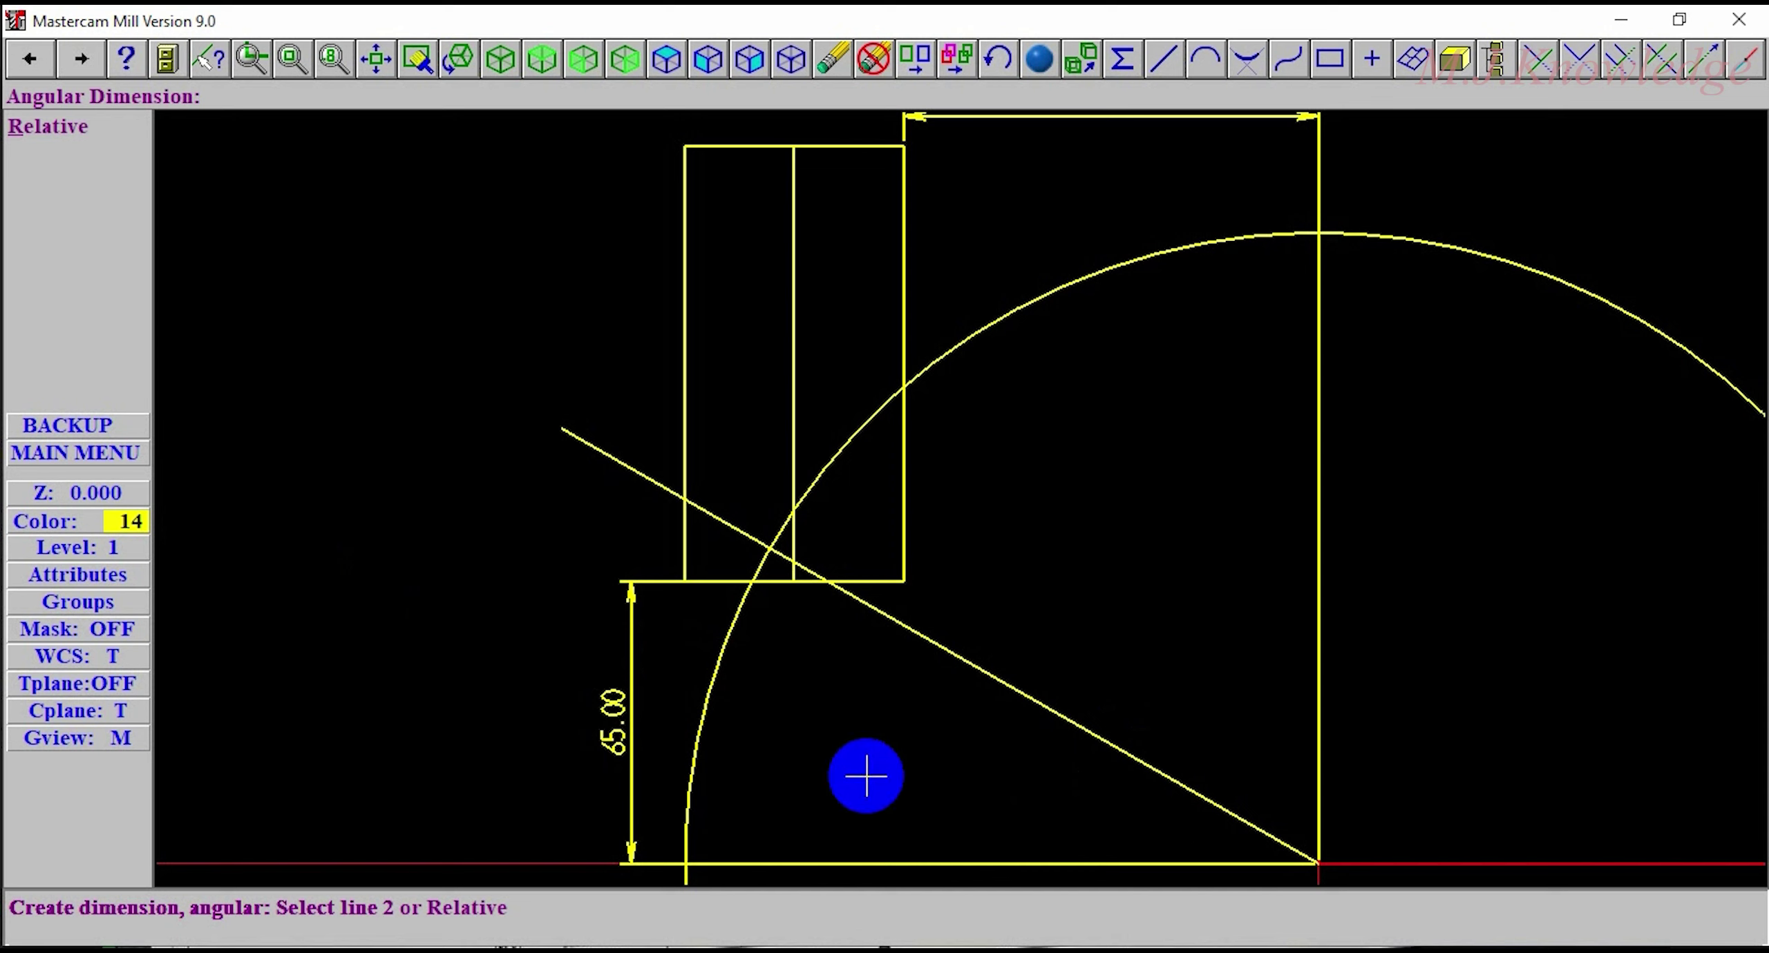
left_click(69, 346)
key("Escape")
key("Escape")
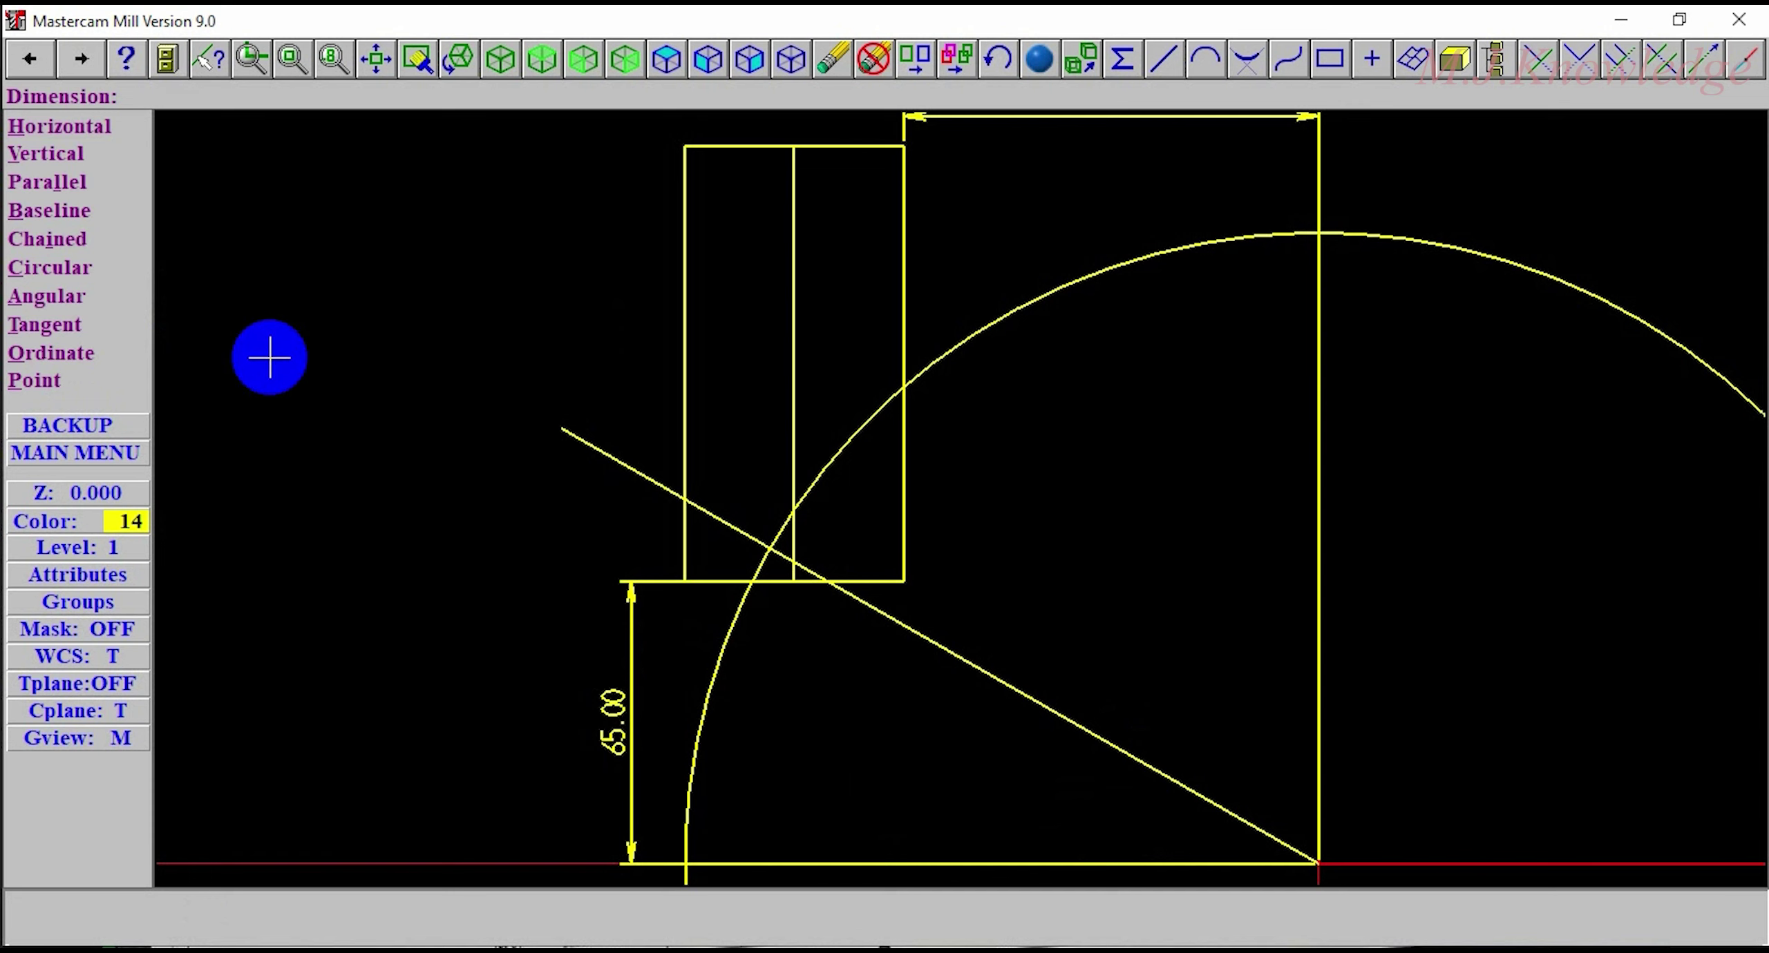
left_click(62, 239)
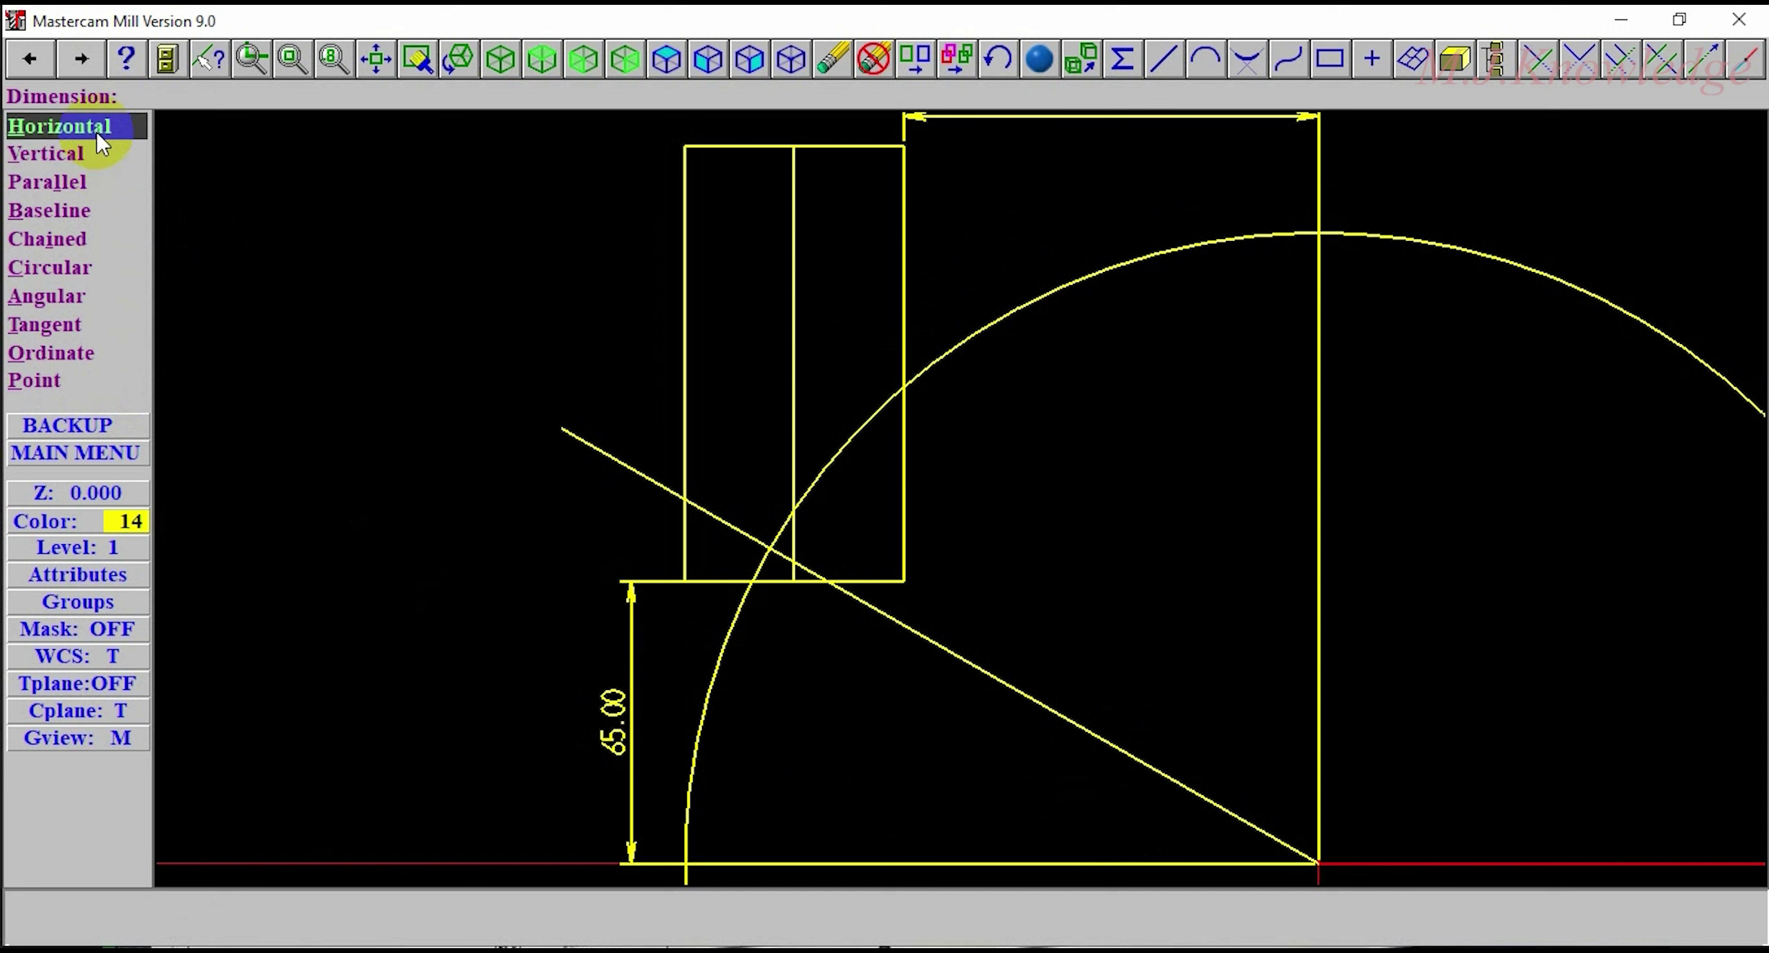
mouse_move(438, 498)
right_mouse_down()
mouse_move(398, 486)
mouse_move(229, 150)
right_mouse_up()
left_click(83, 61)
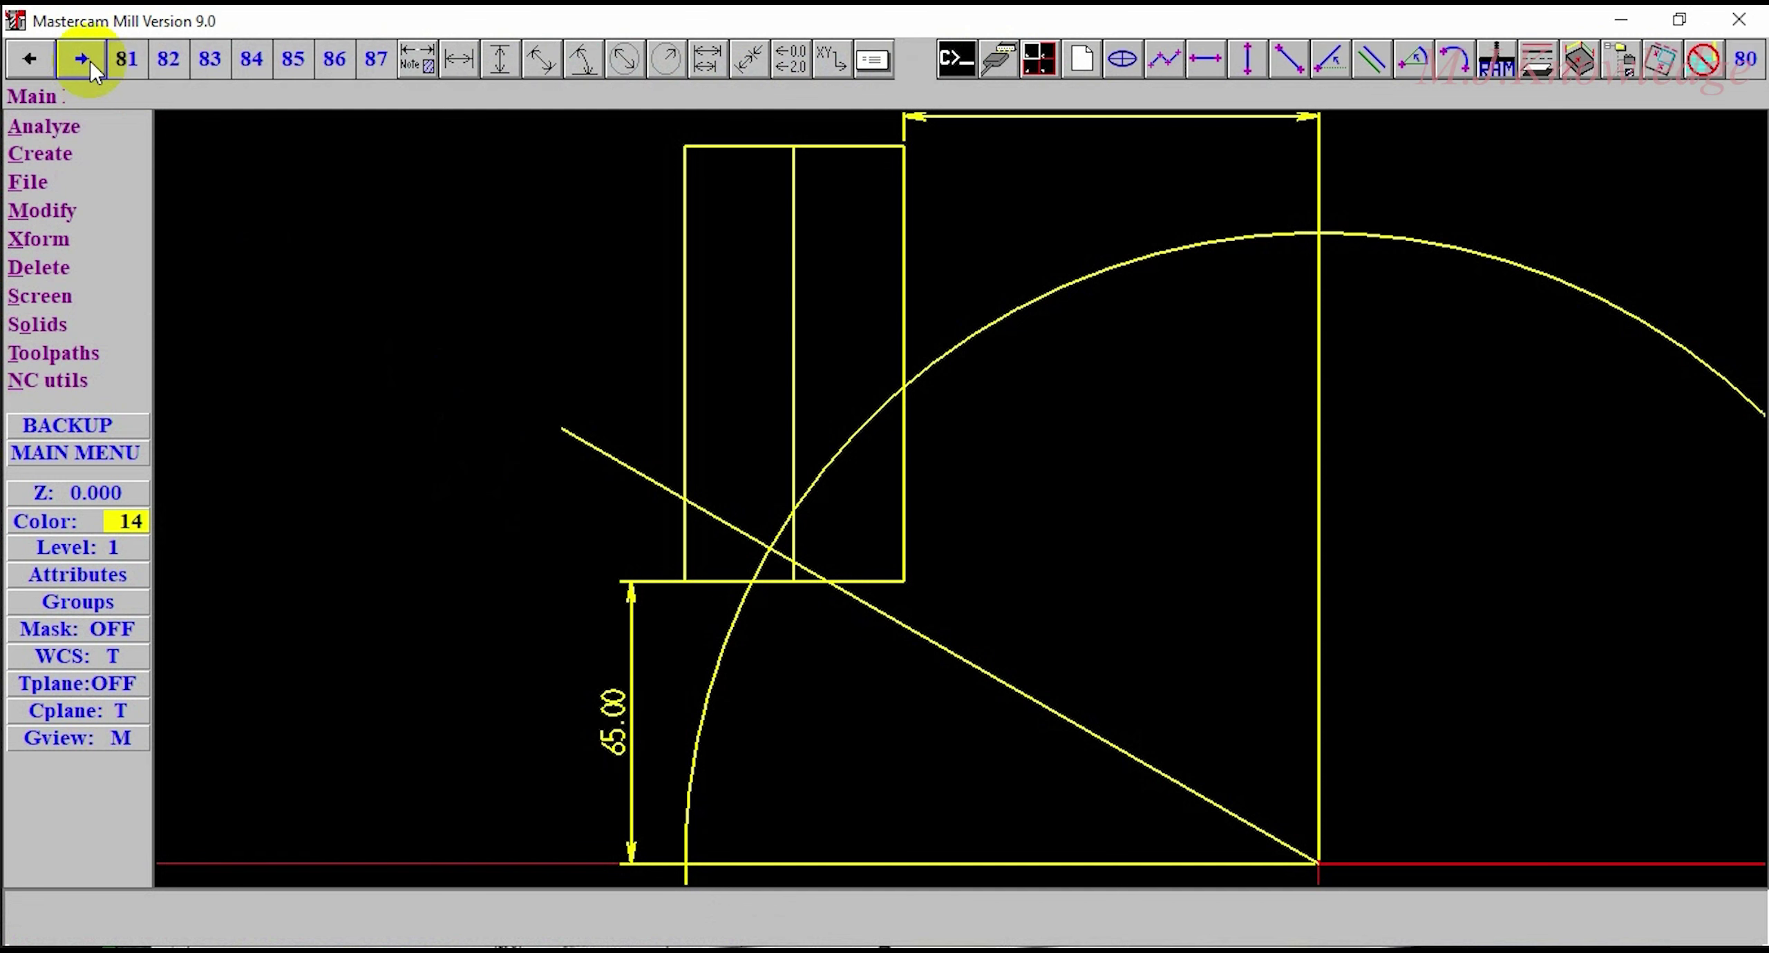
left_click(415, 58)
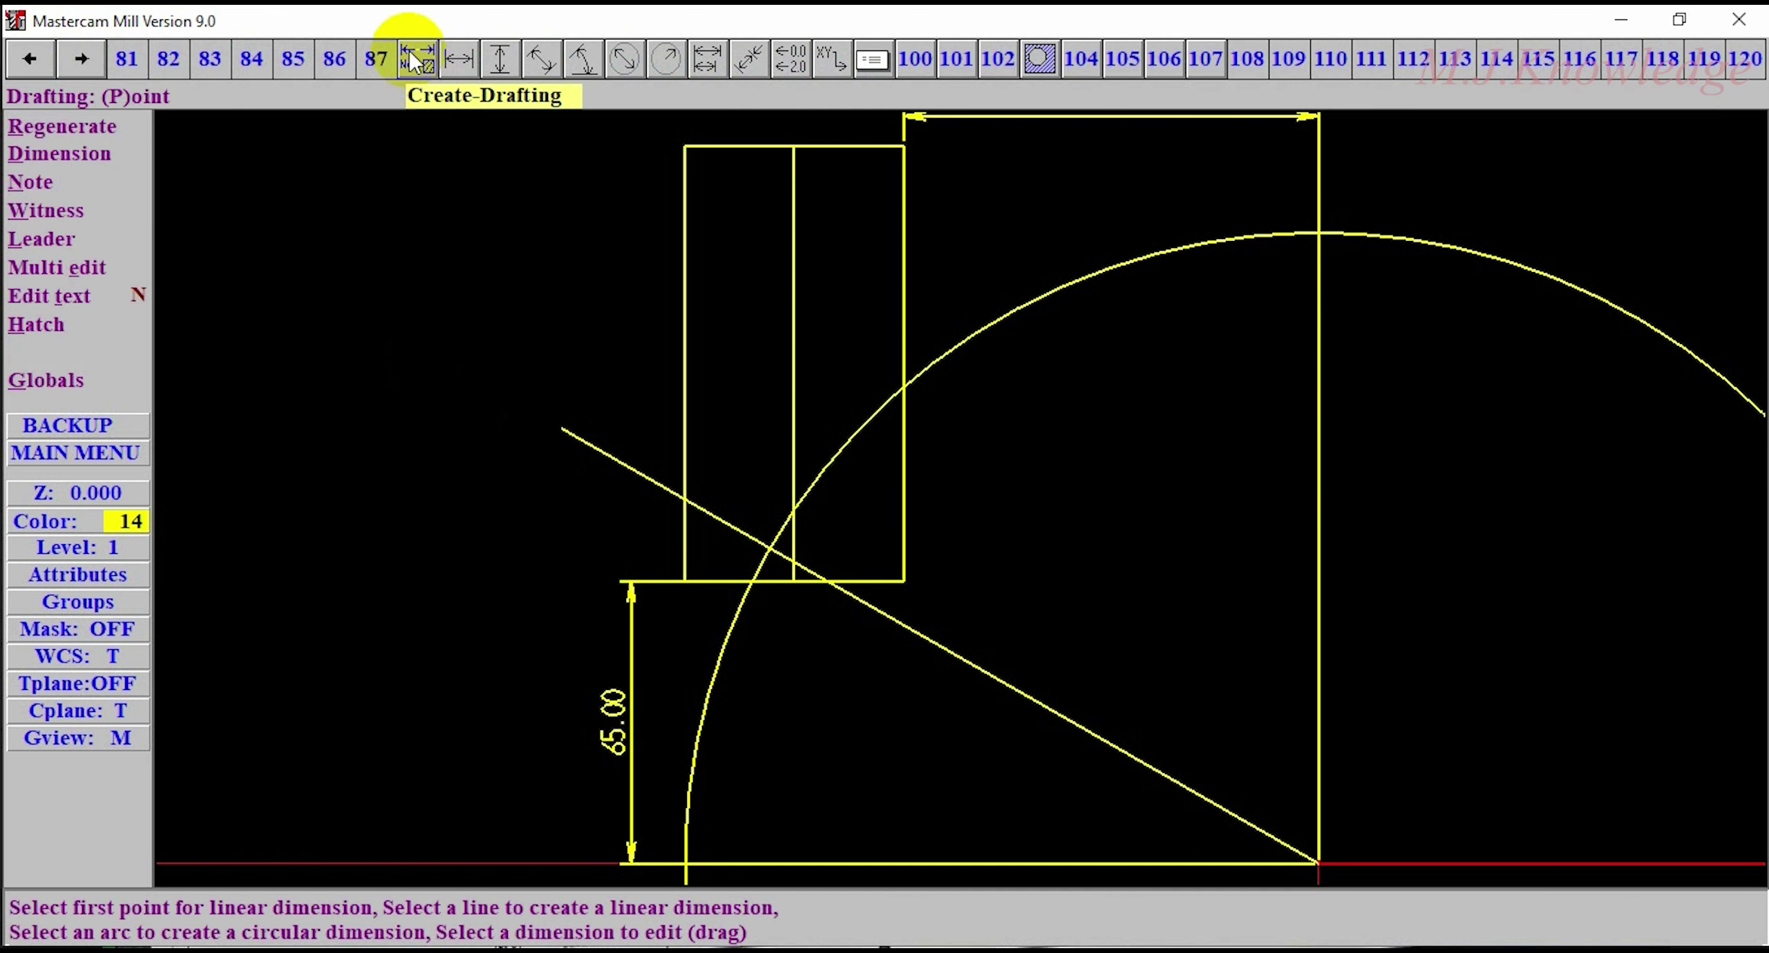
left_click(1168, 772)
mouse_move(1169, 857)
left_mouse_down()
mouse_move(1158, 874)
mouse_move(1147, 853)
left_mouse_up()
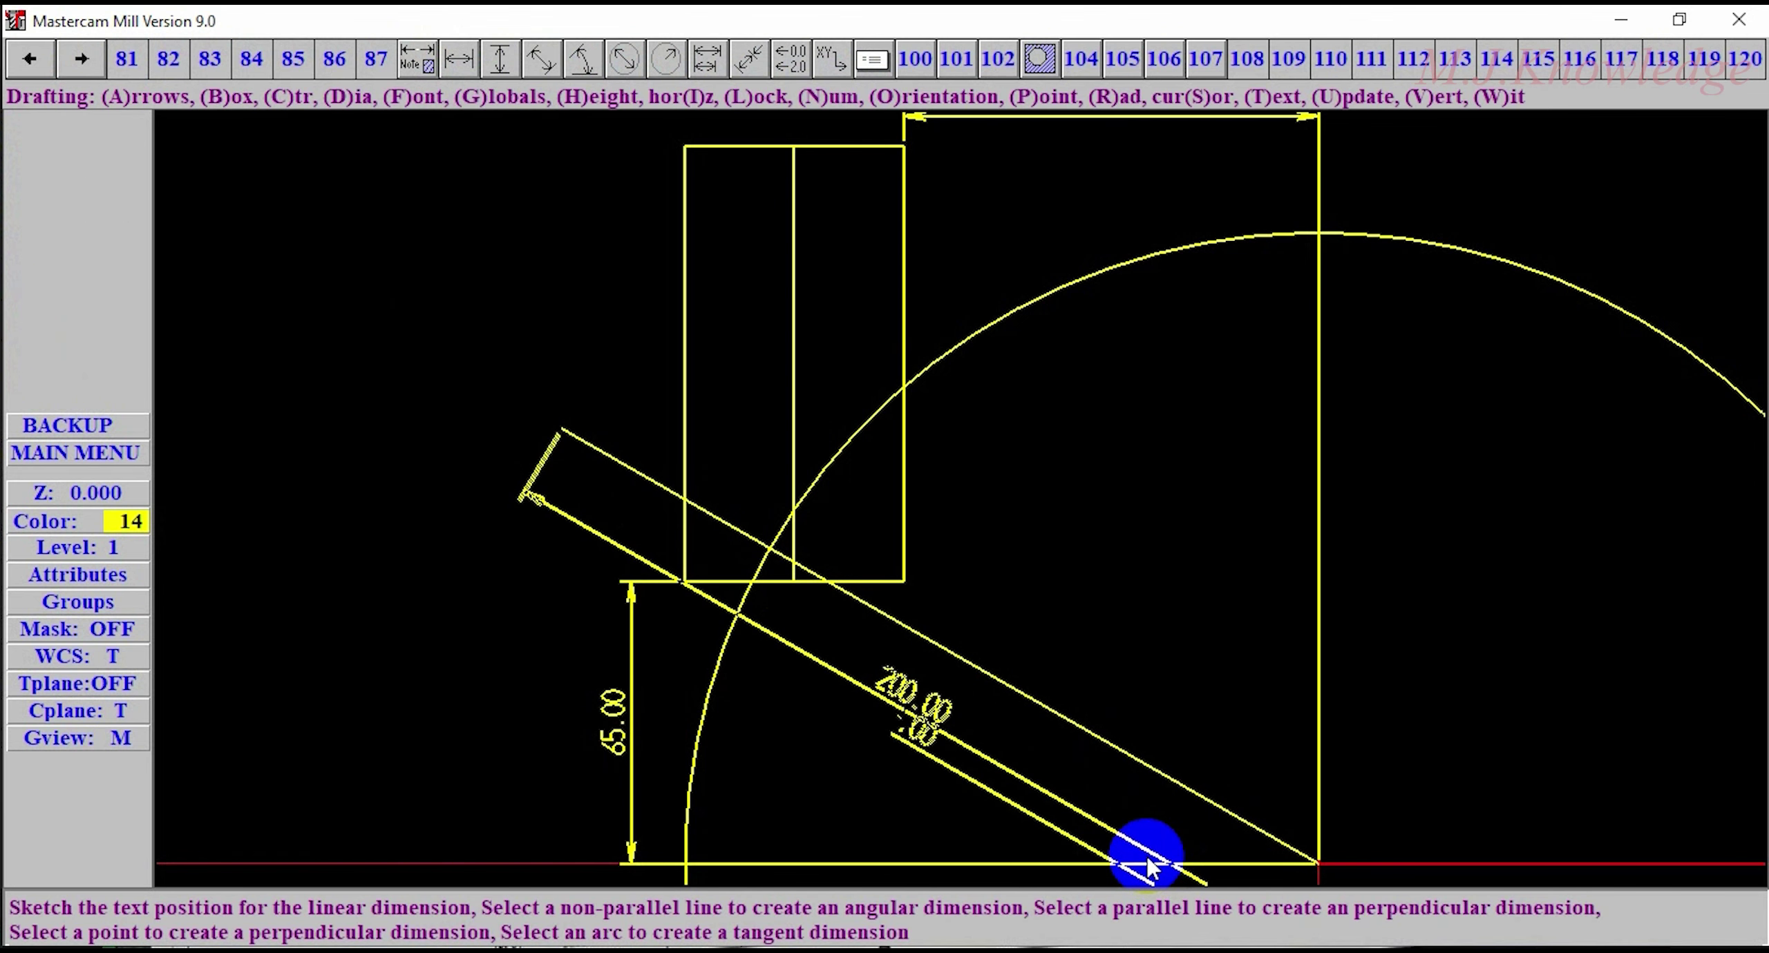
key("Escape")
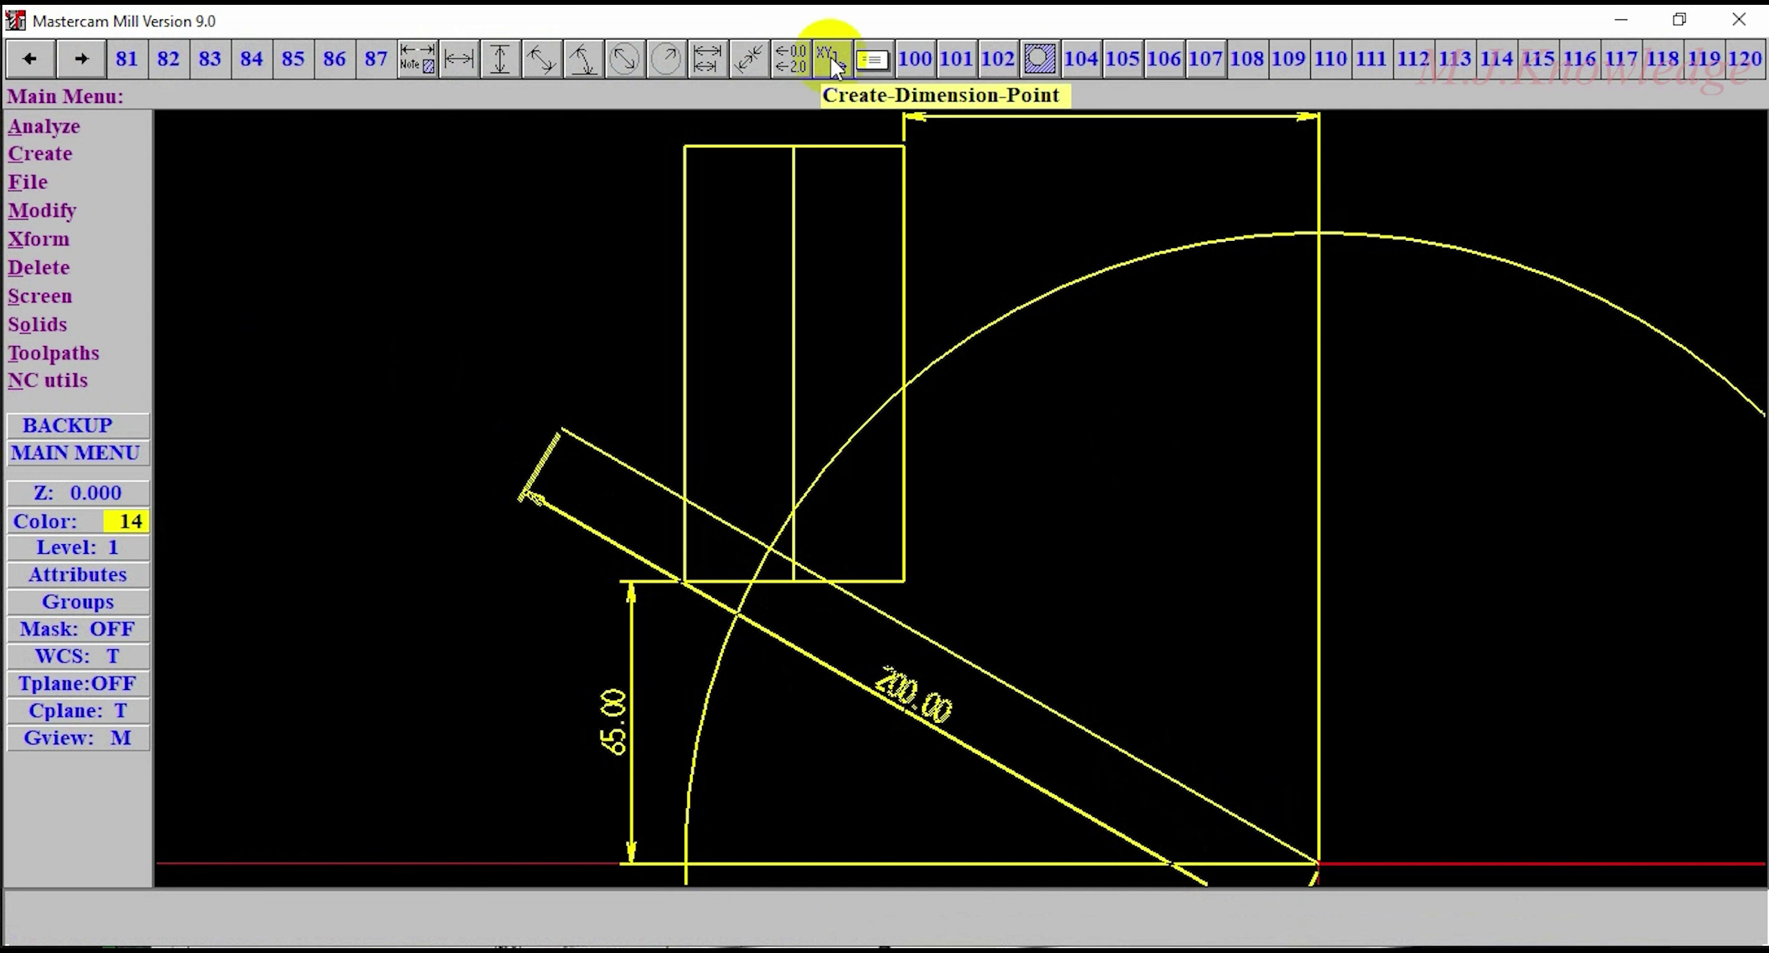
left_click(81, 66)
left_click(82, 66)
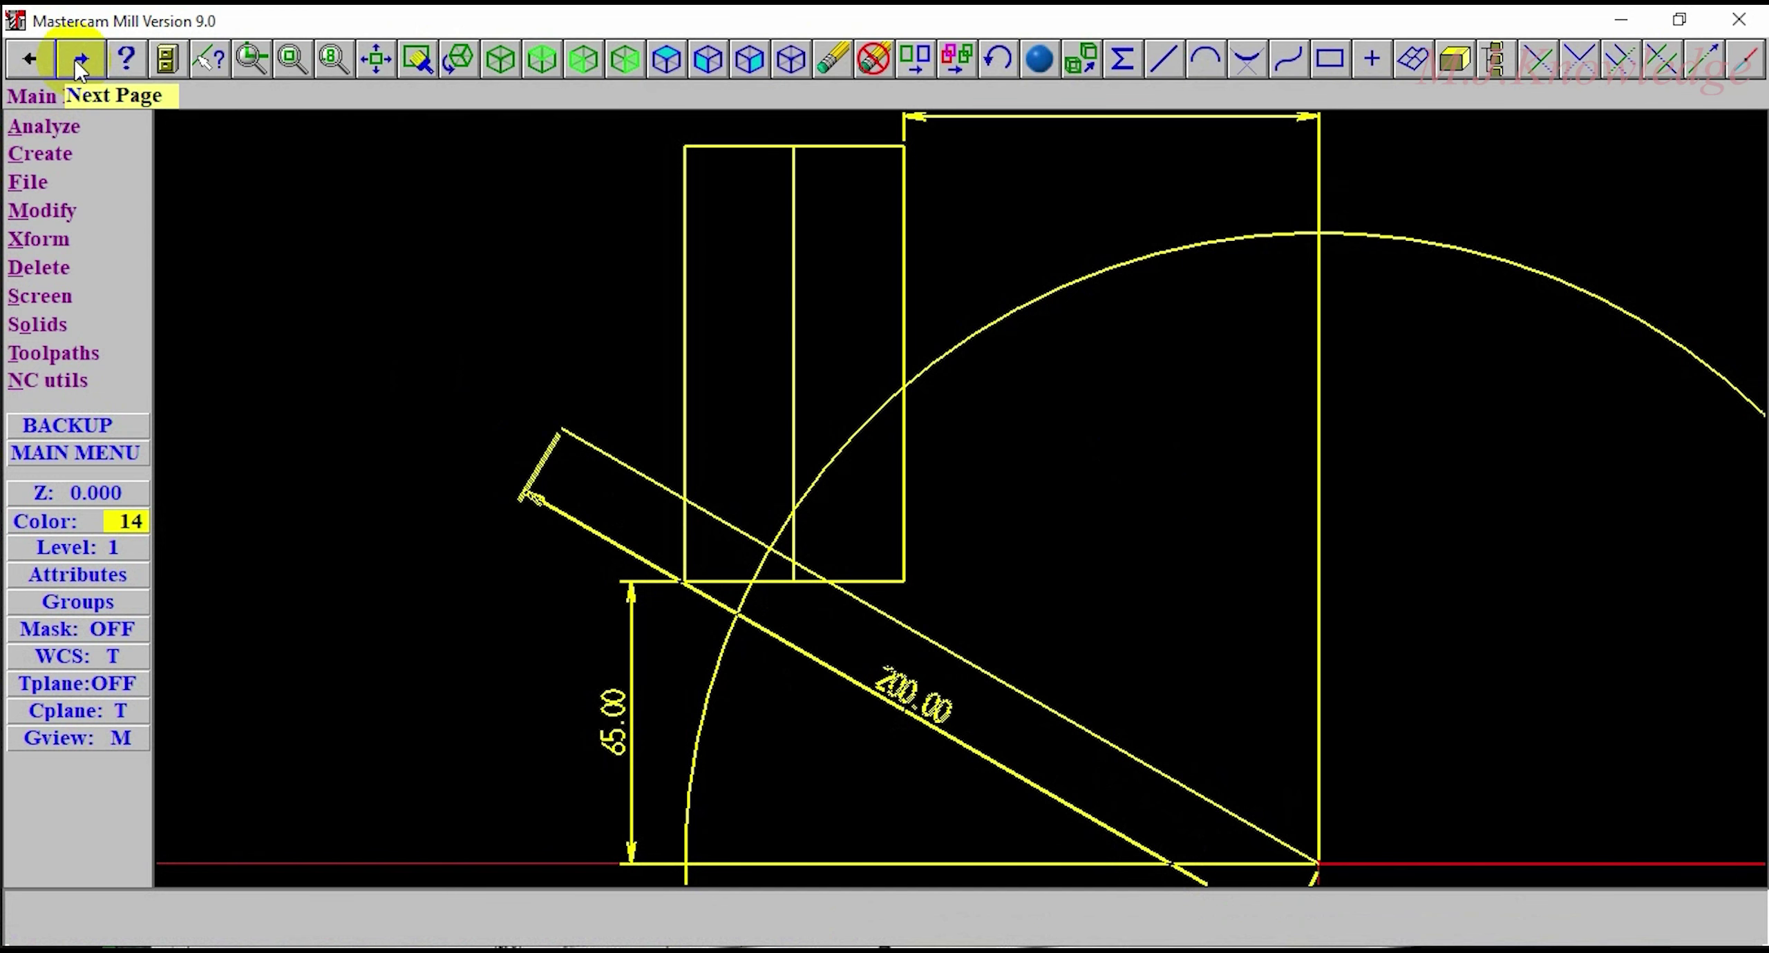
left_click(873, 58)
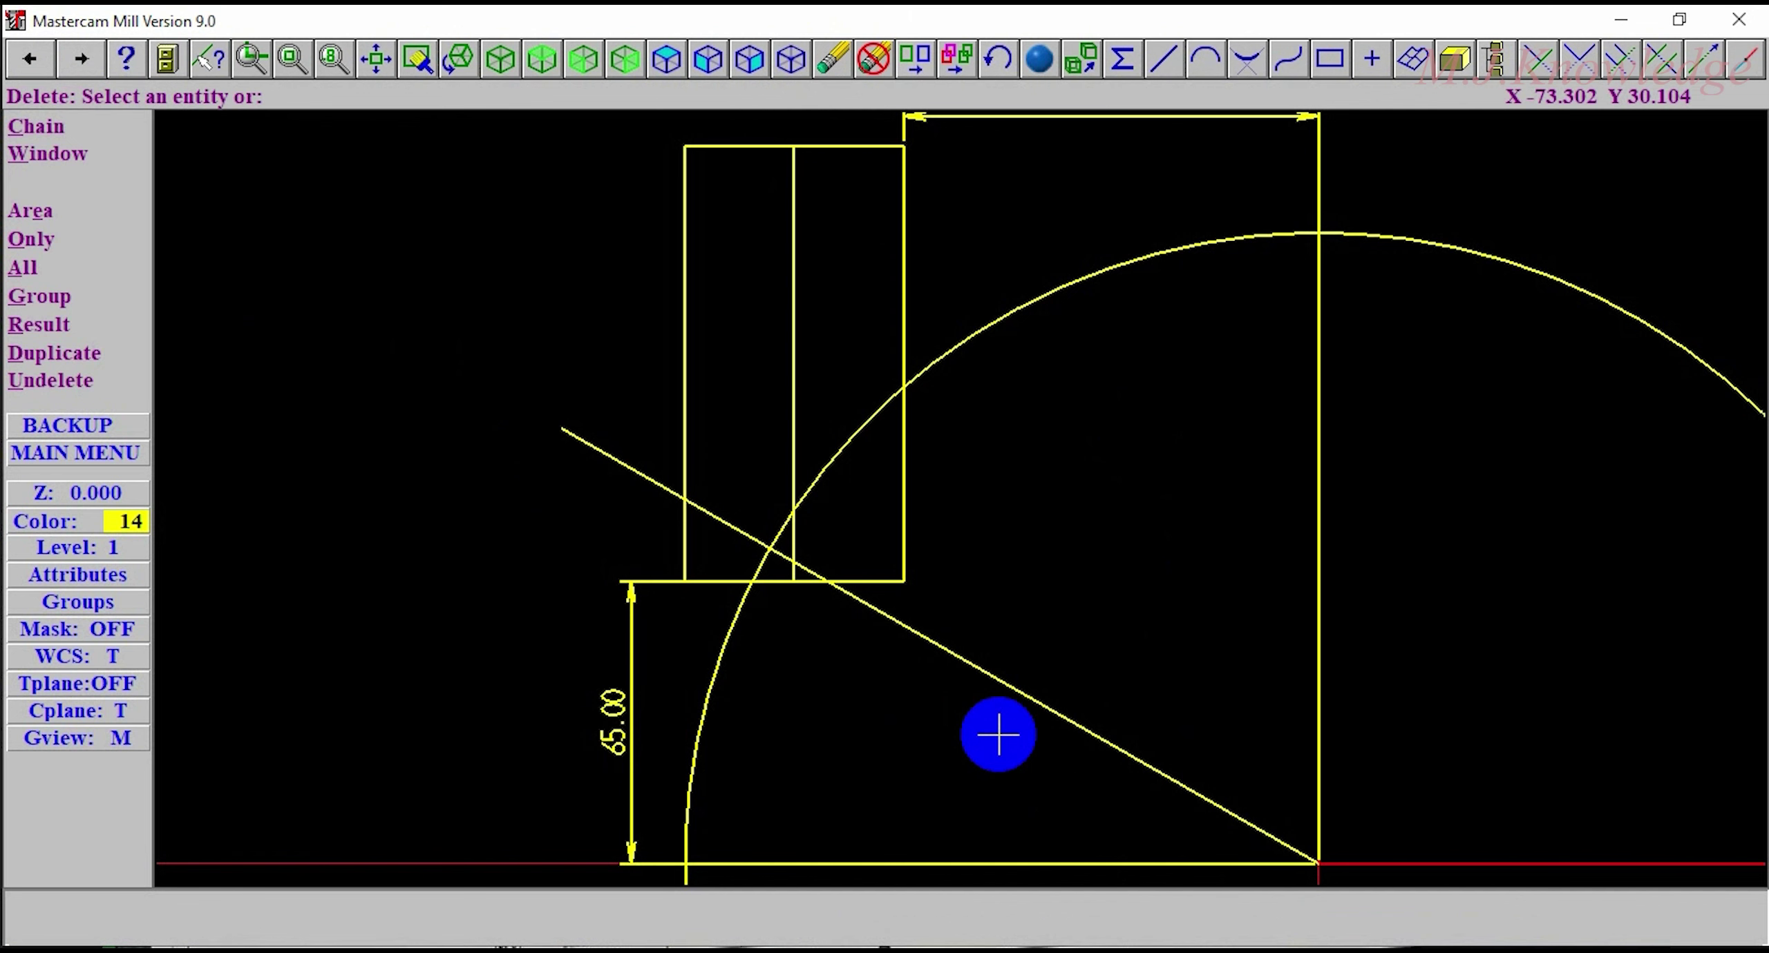
key("Escape")
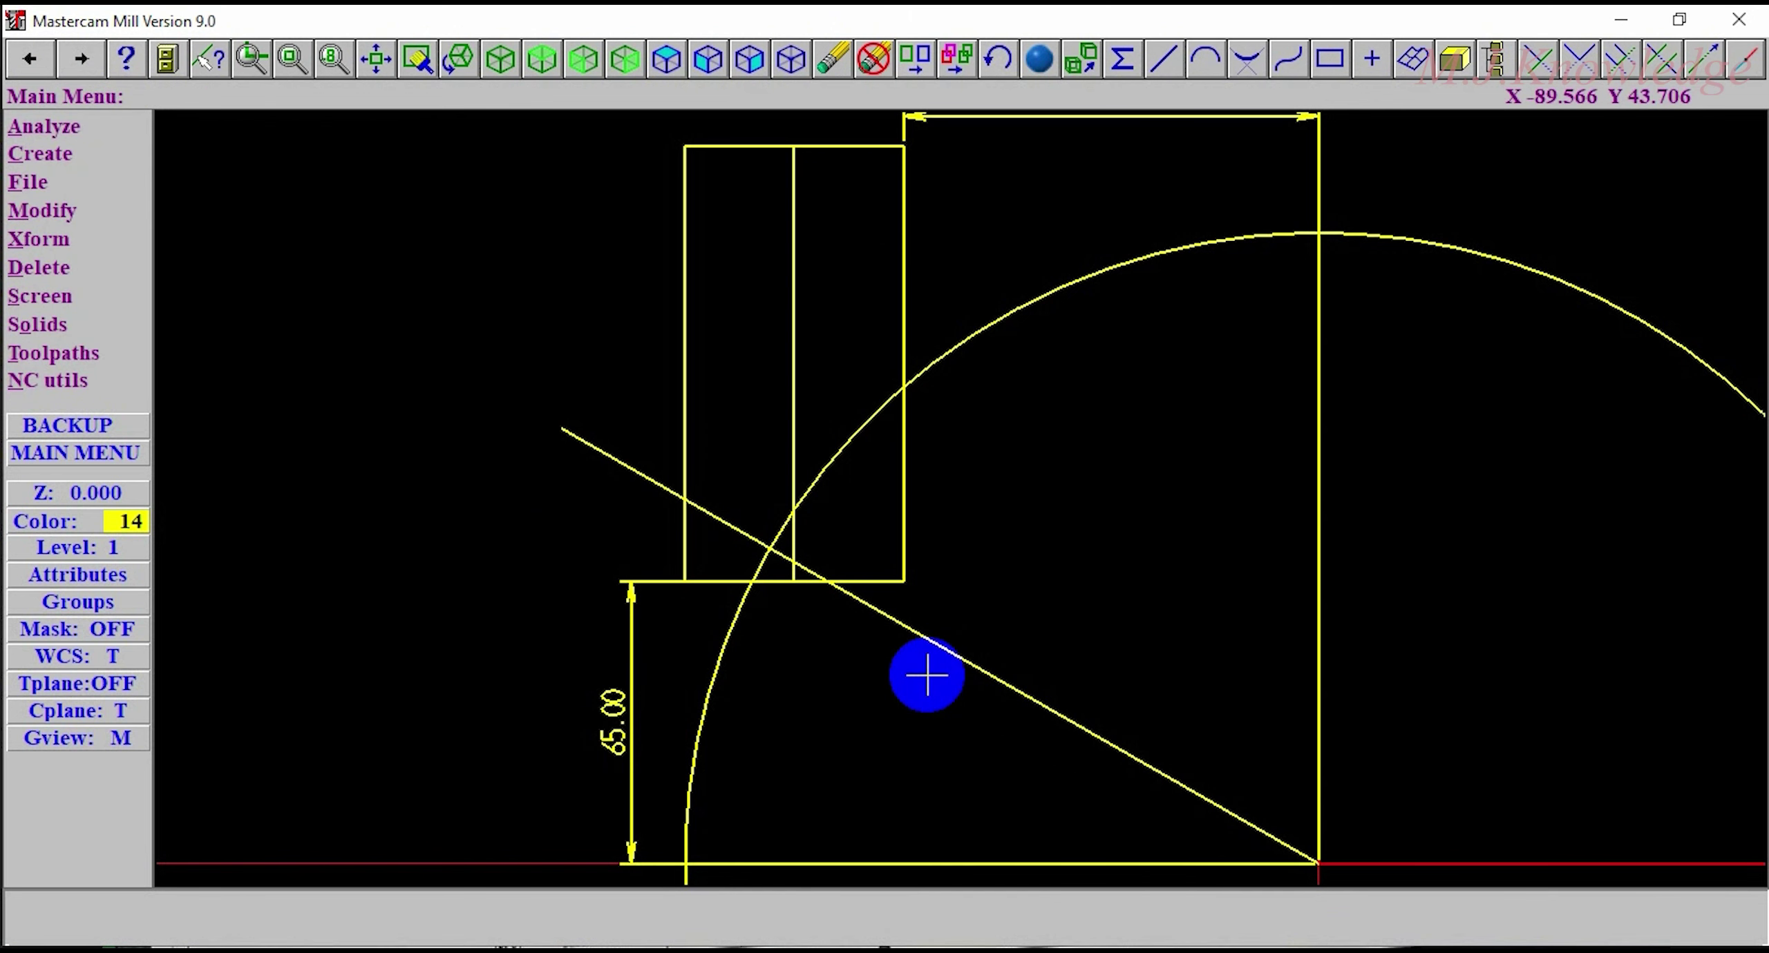
left_click(87, 56)
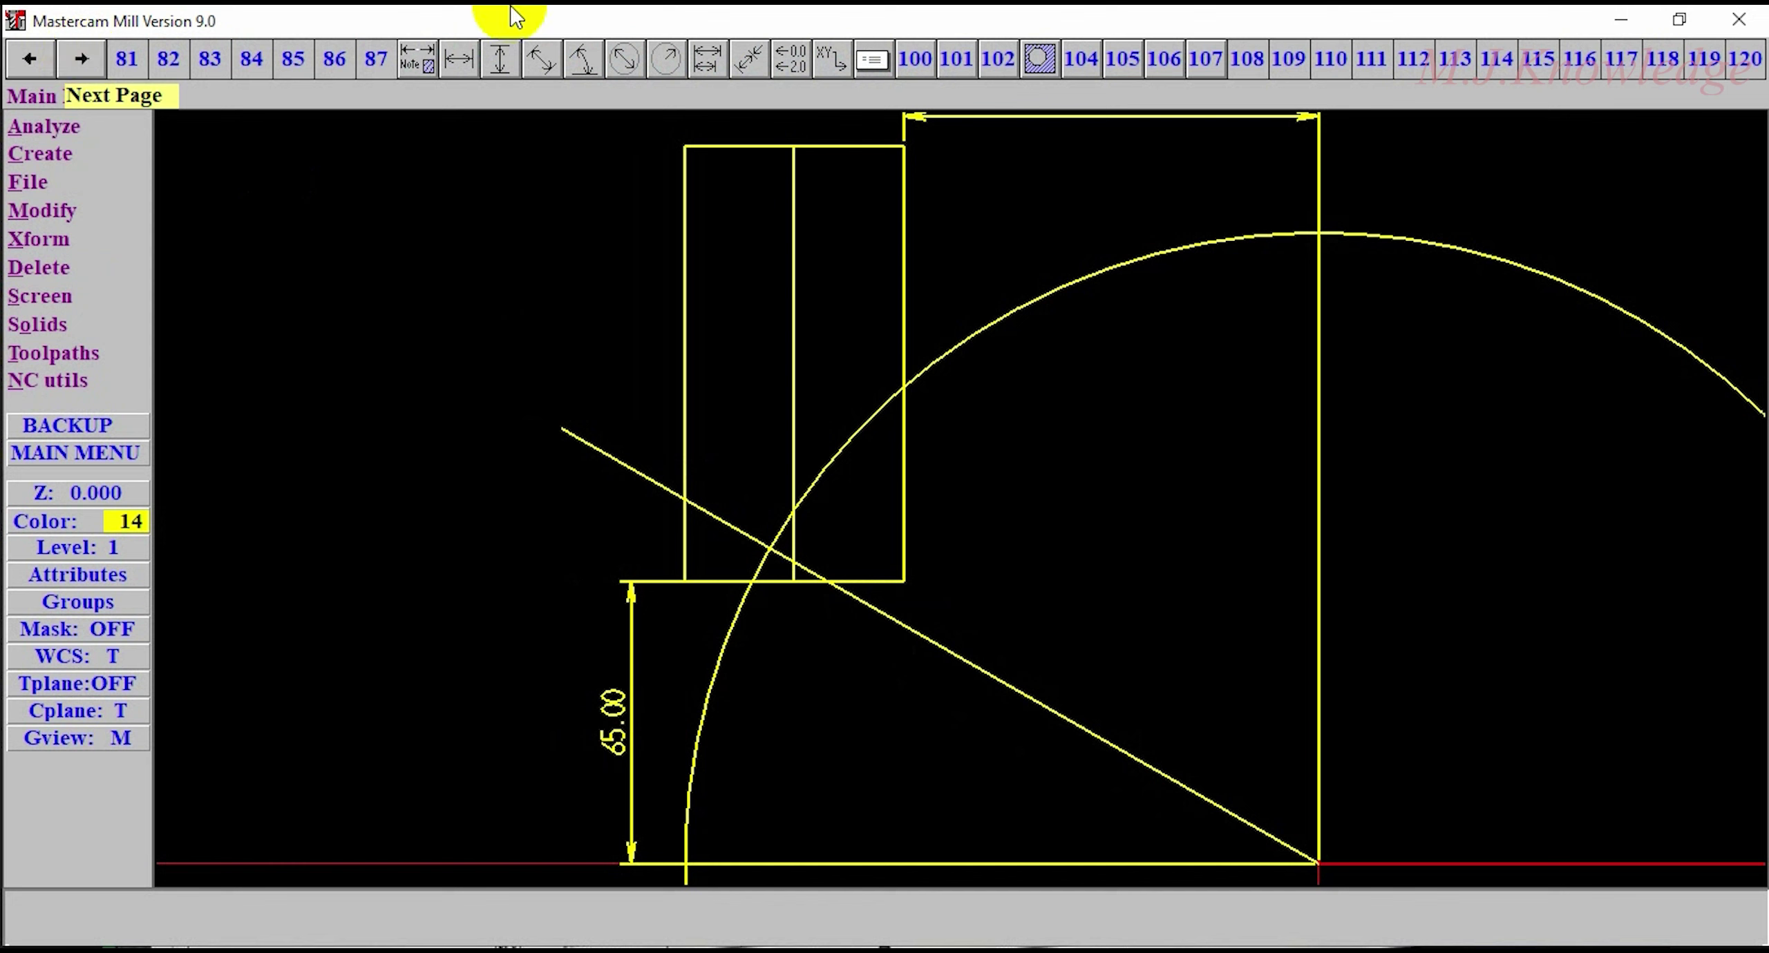
left_click(545, 55)
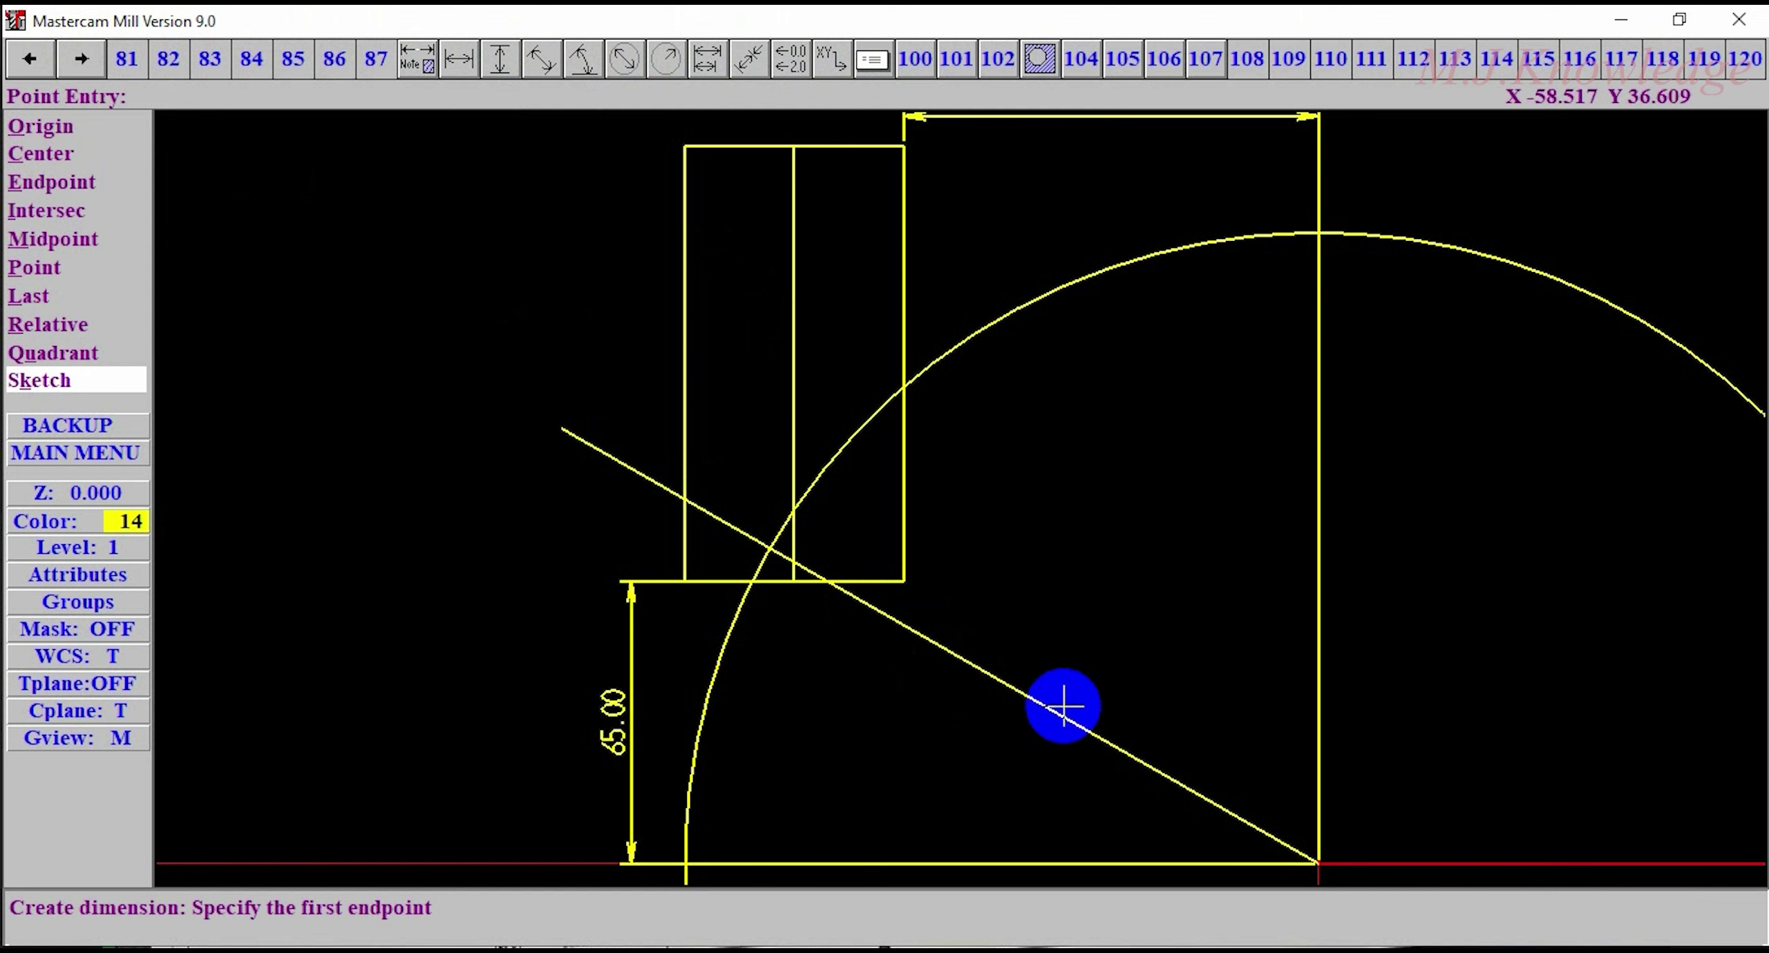
right_click(622, 124)
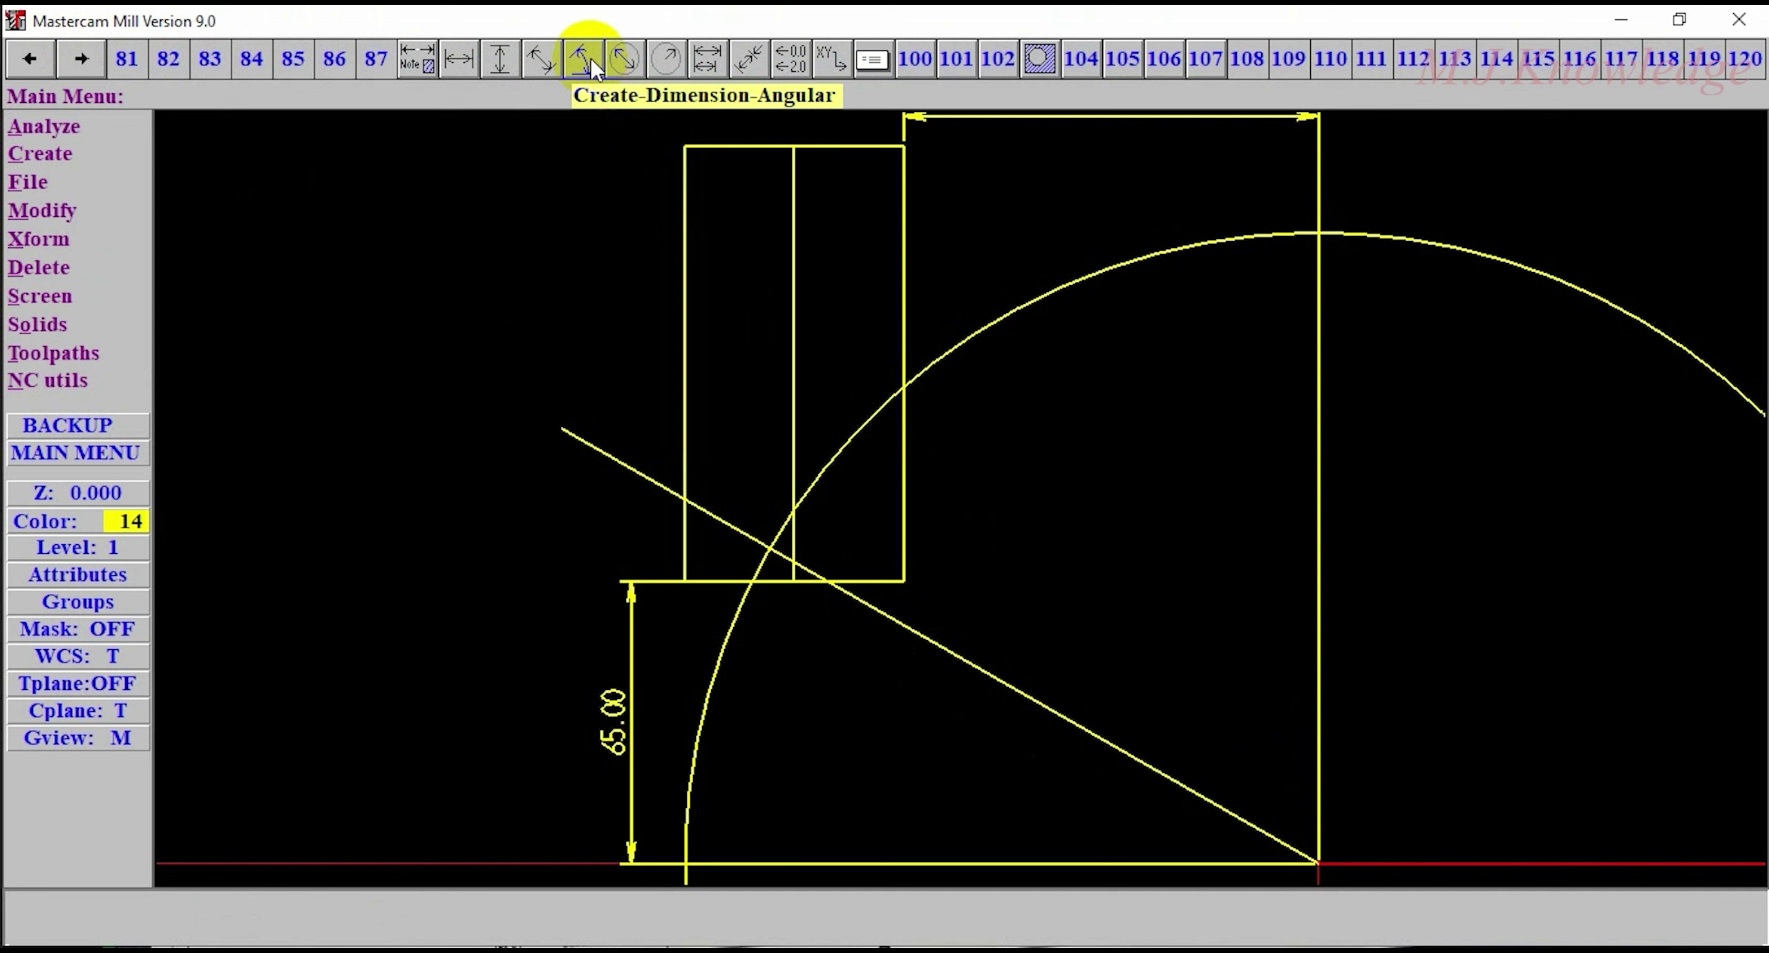
left_click(33, 163)
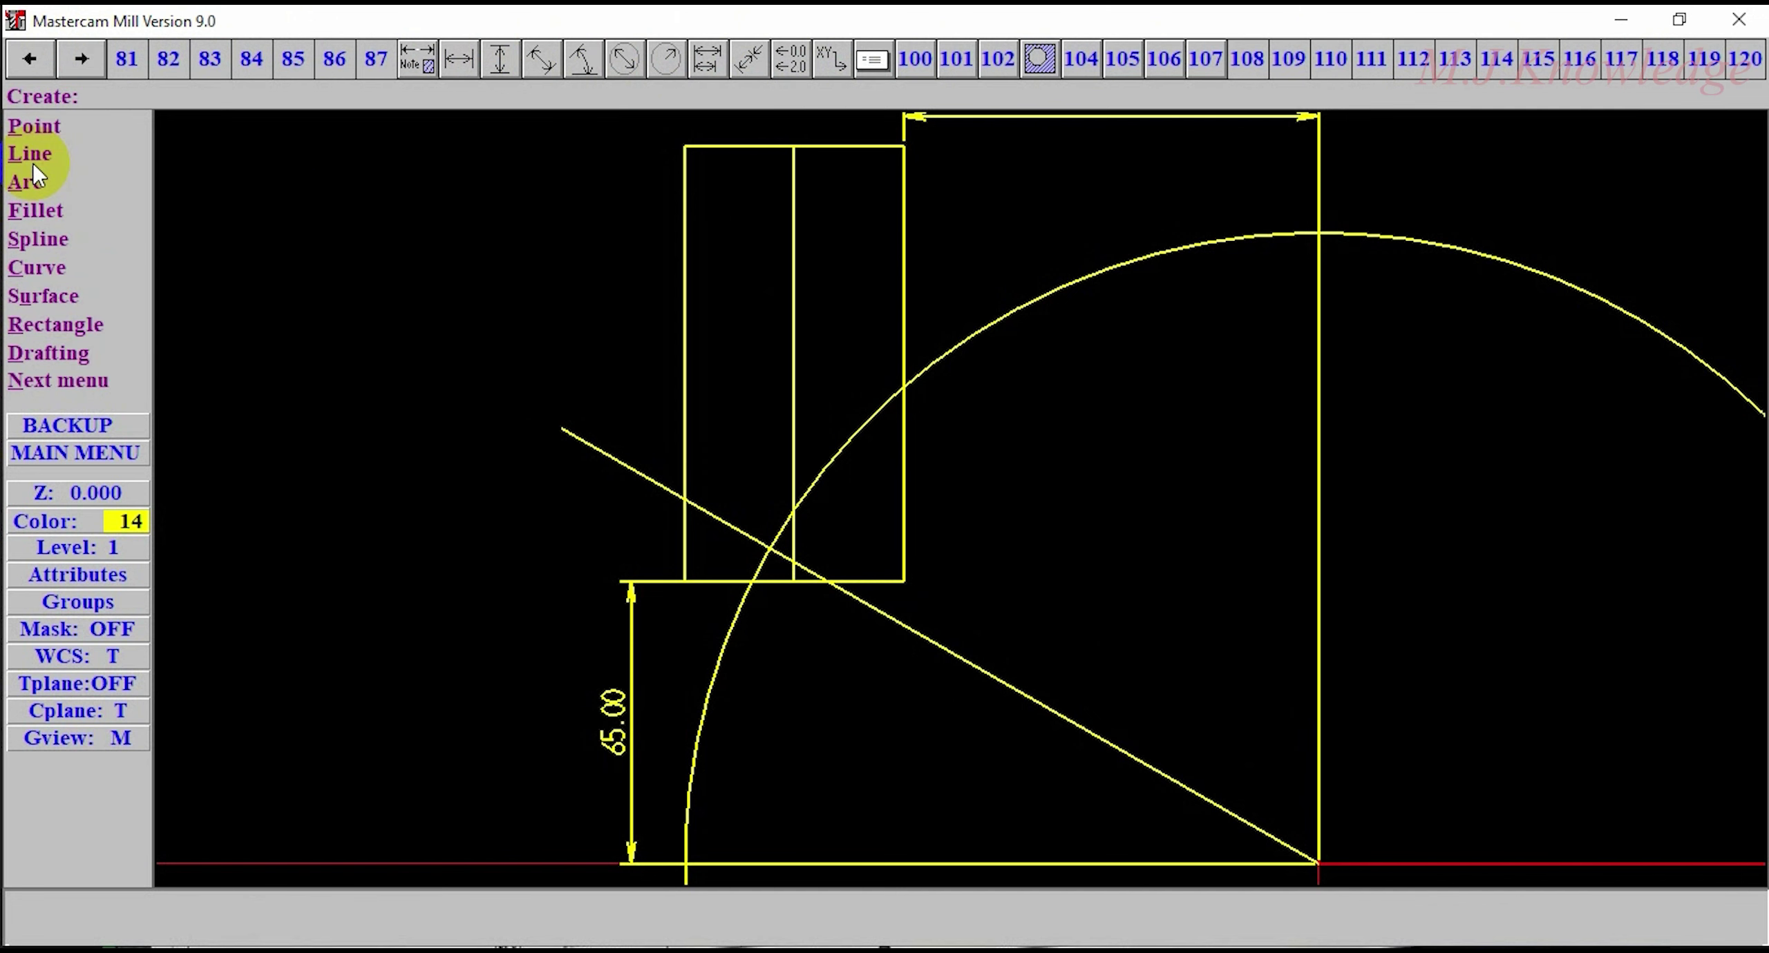
left_click(62, 352)
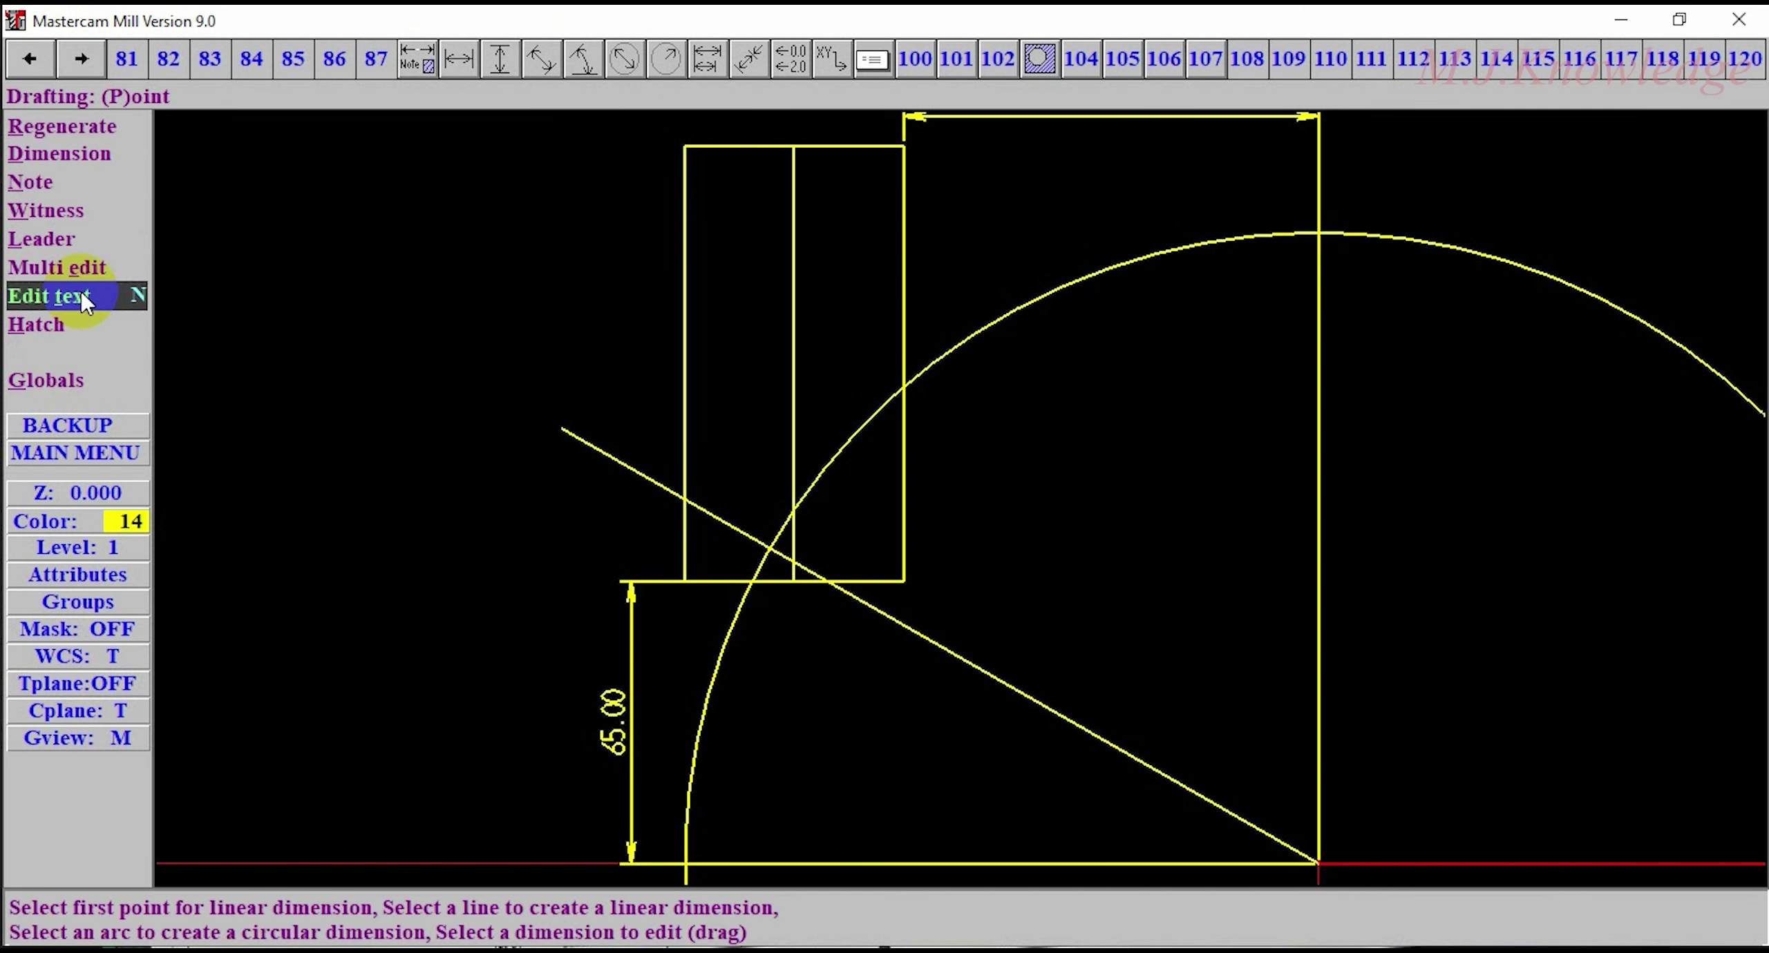
left_click(93, 164)
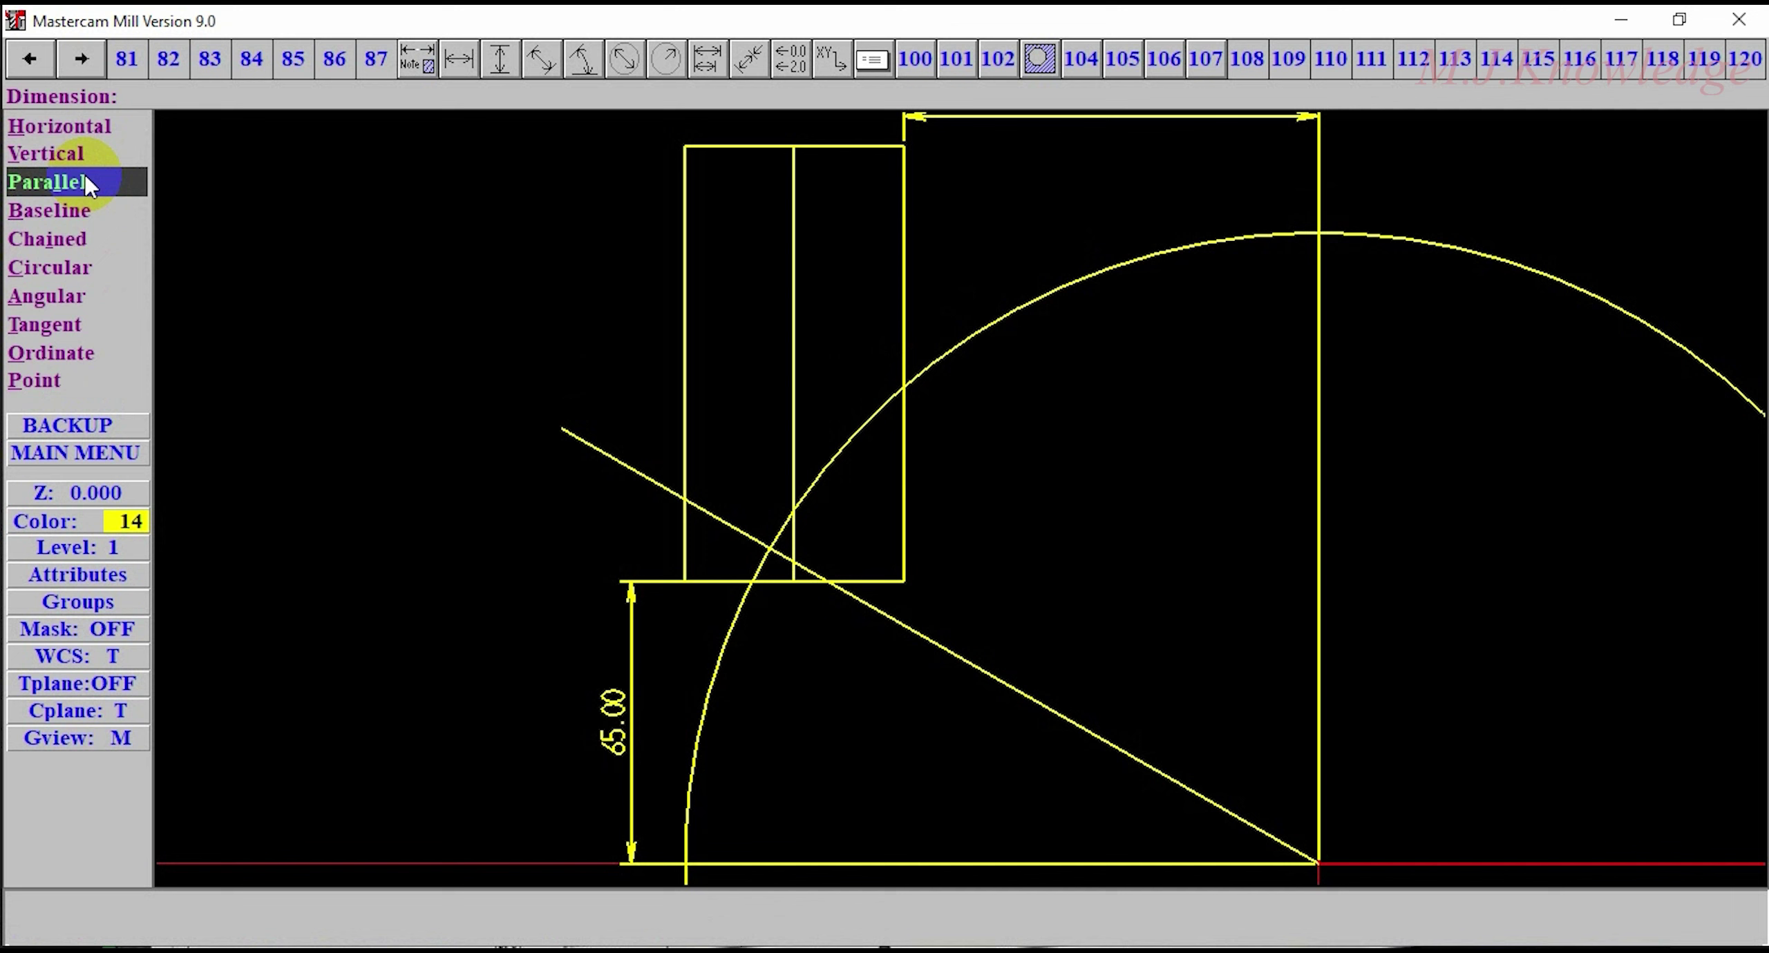
left_click(73, 304)
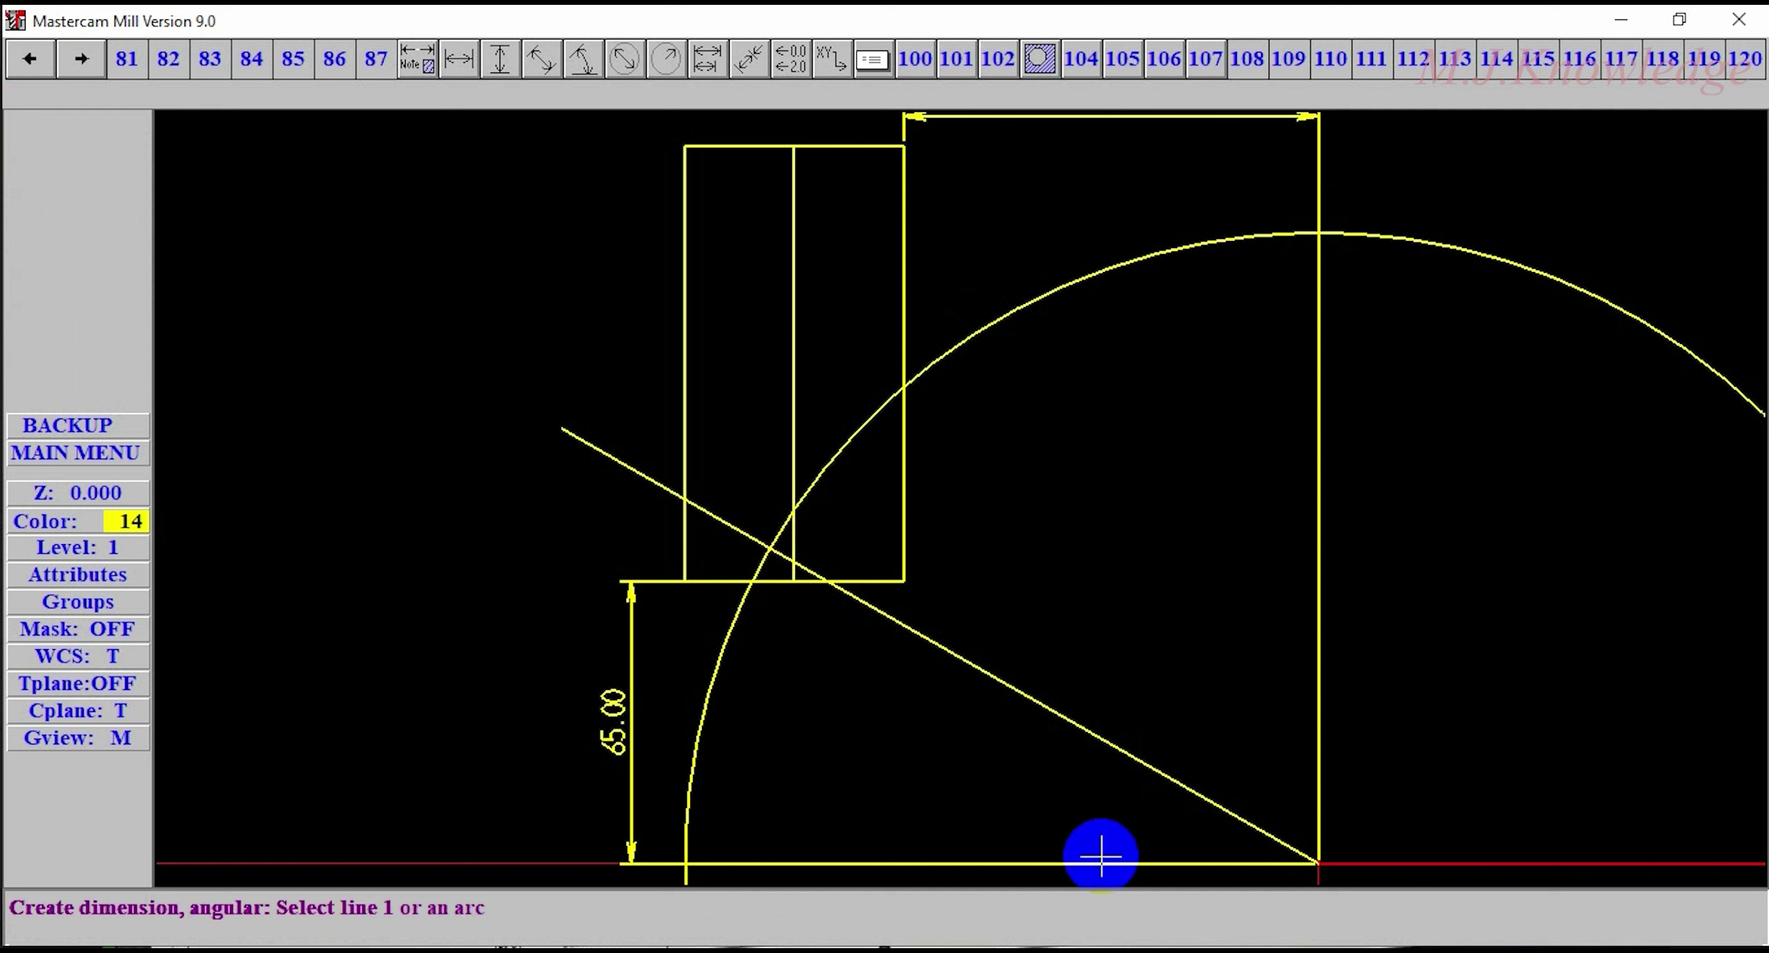
left_click(1137, 758)
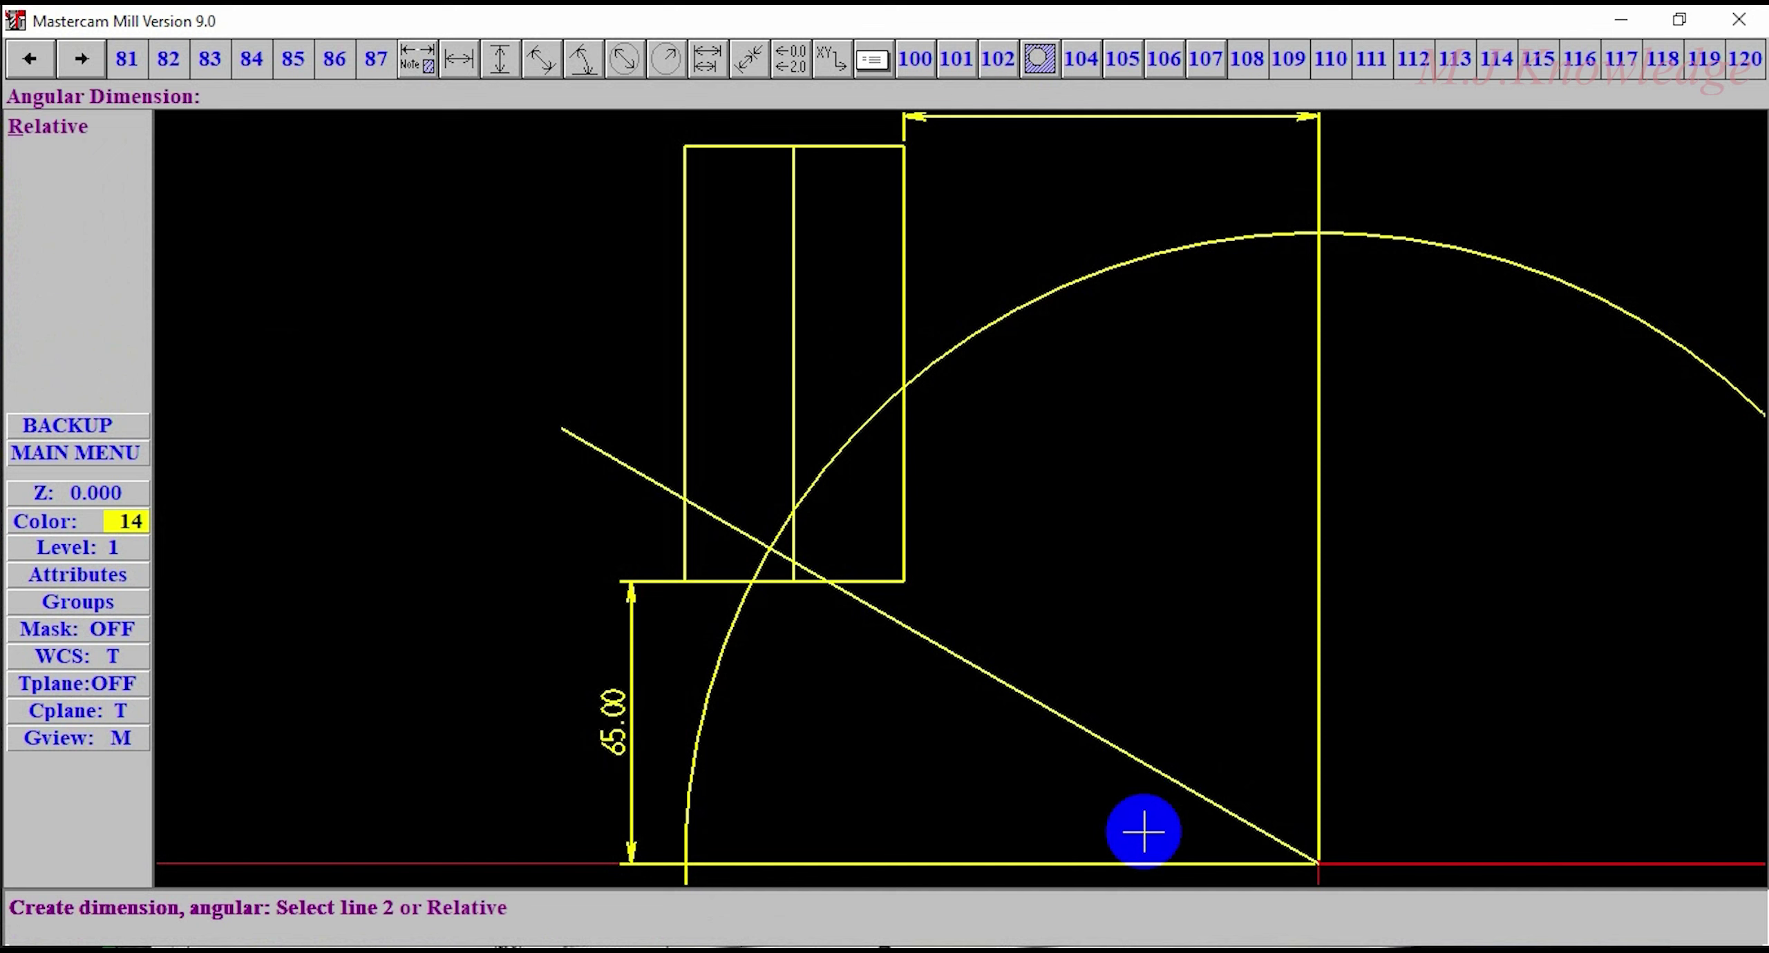
key("Escape")
key("Escape")
key("Escape")
key("Escape")
key("Escape")
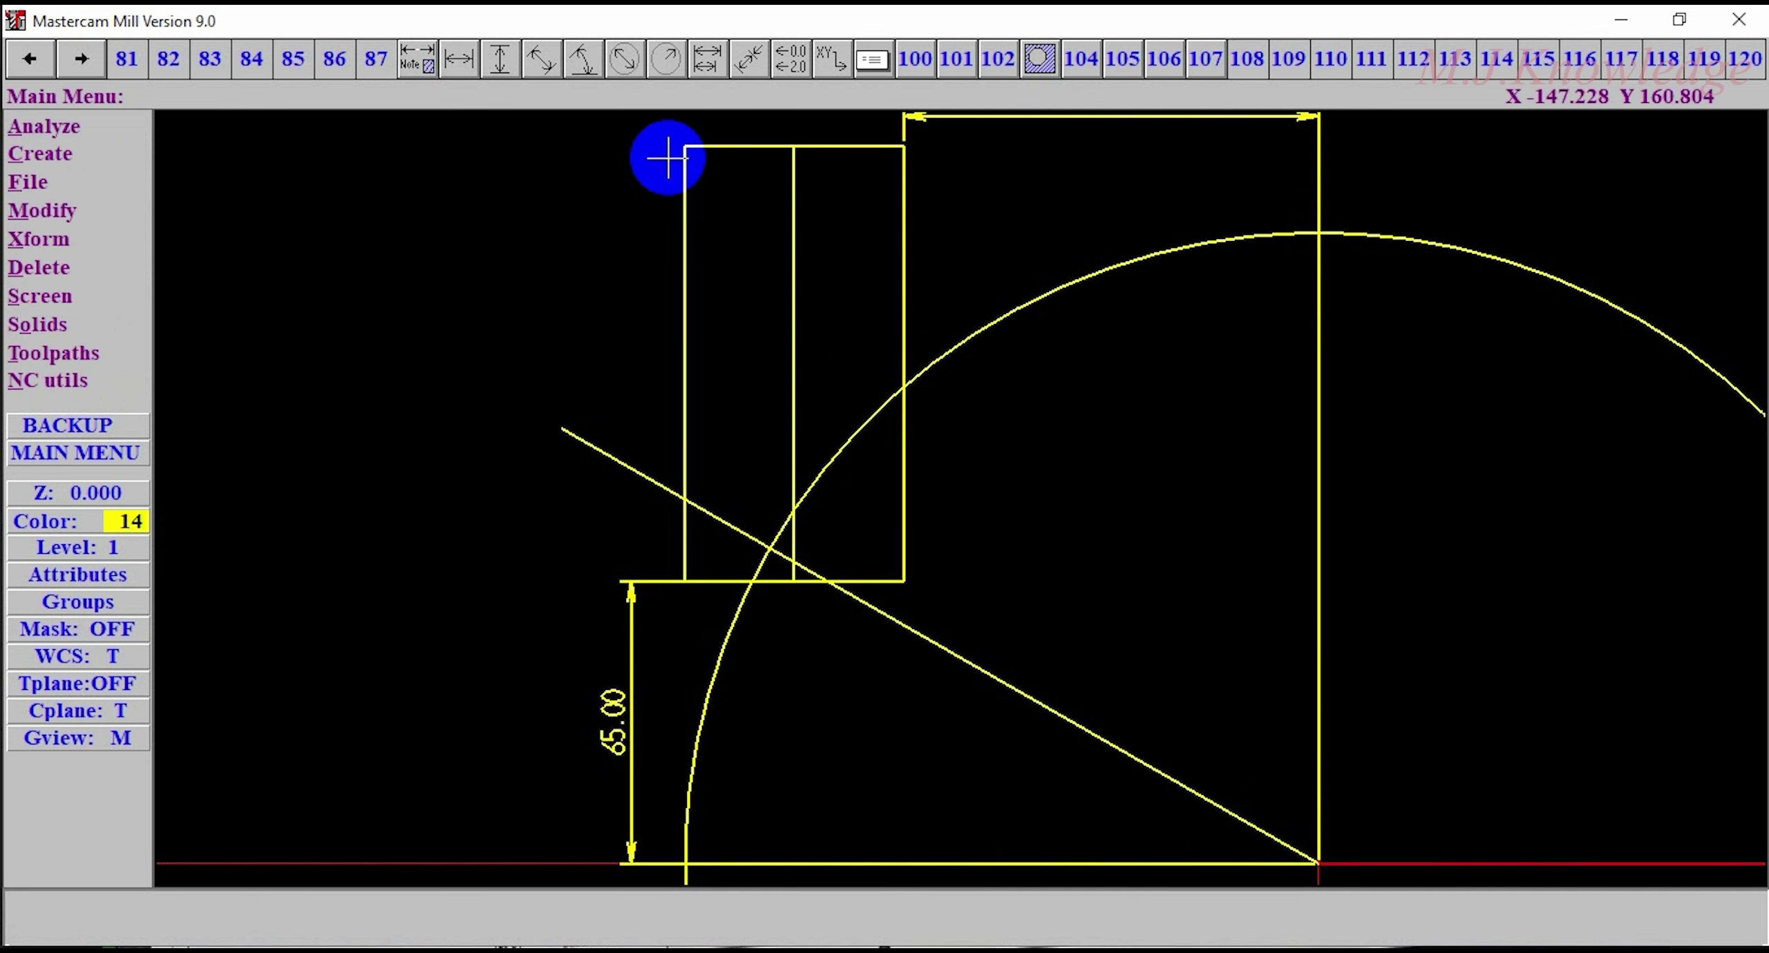
left_click(593, 58)
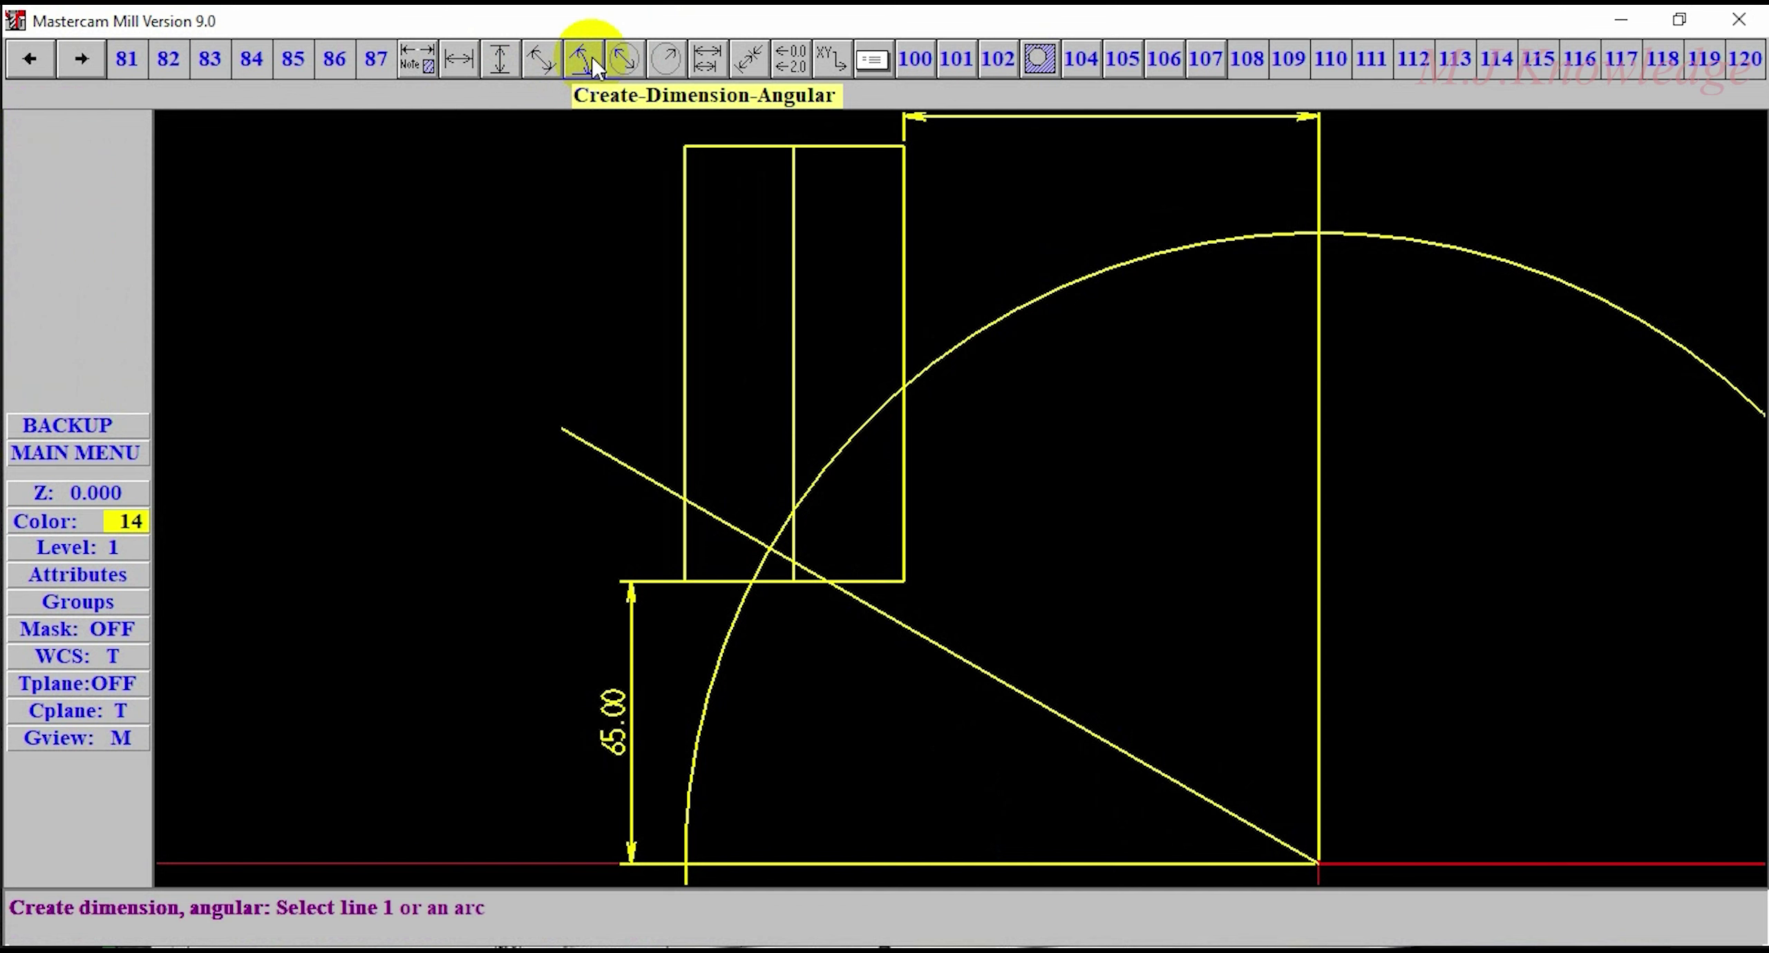
left_click(1034, 709)
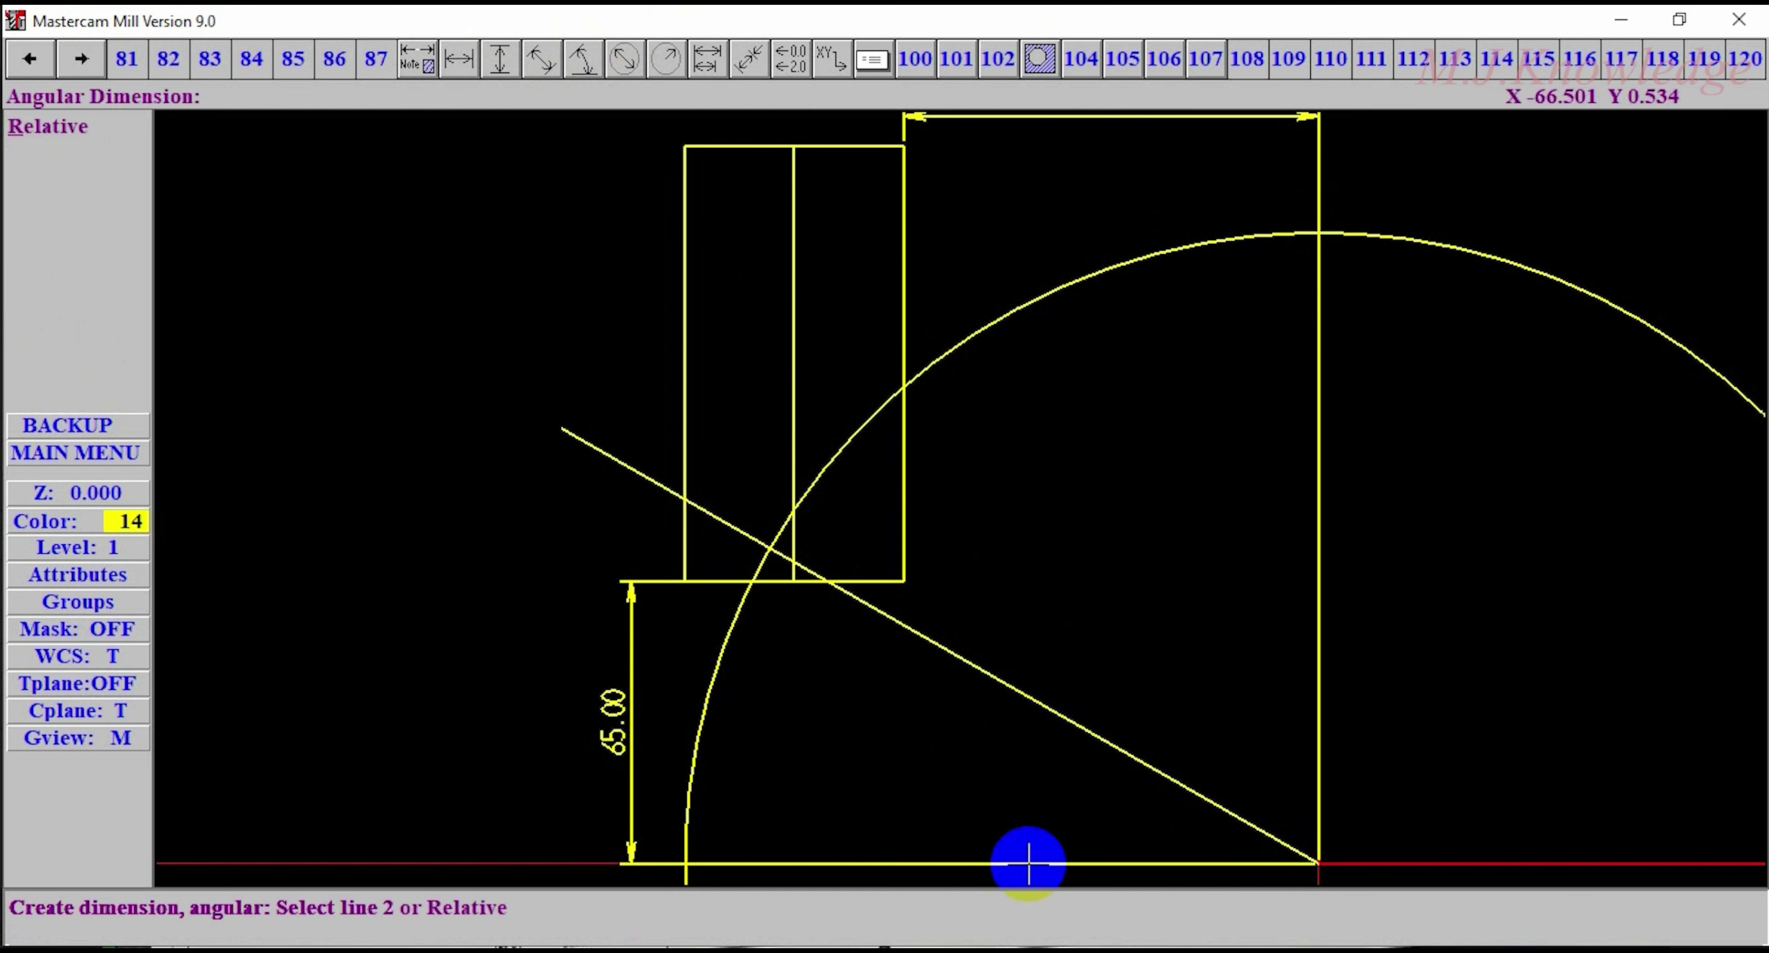
key("Escape")
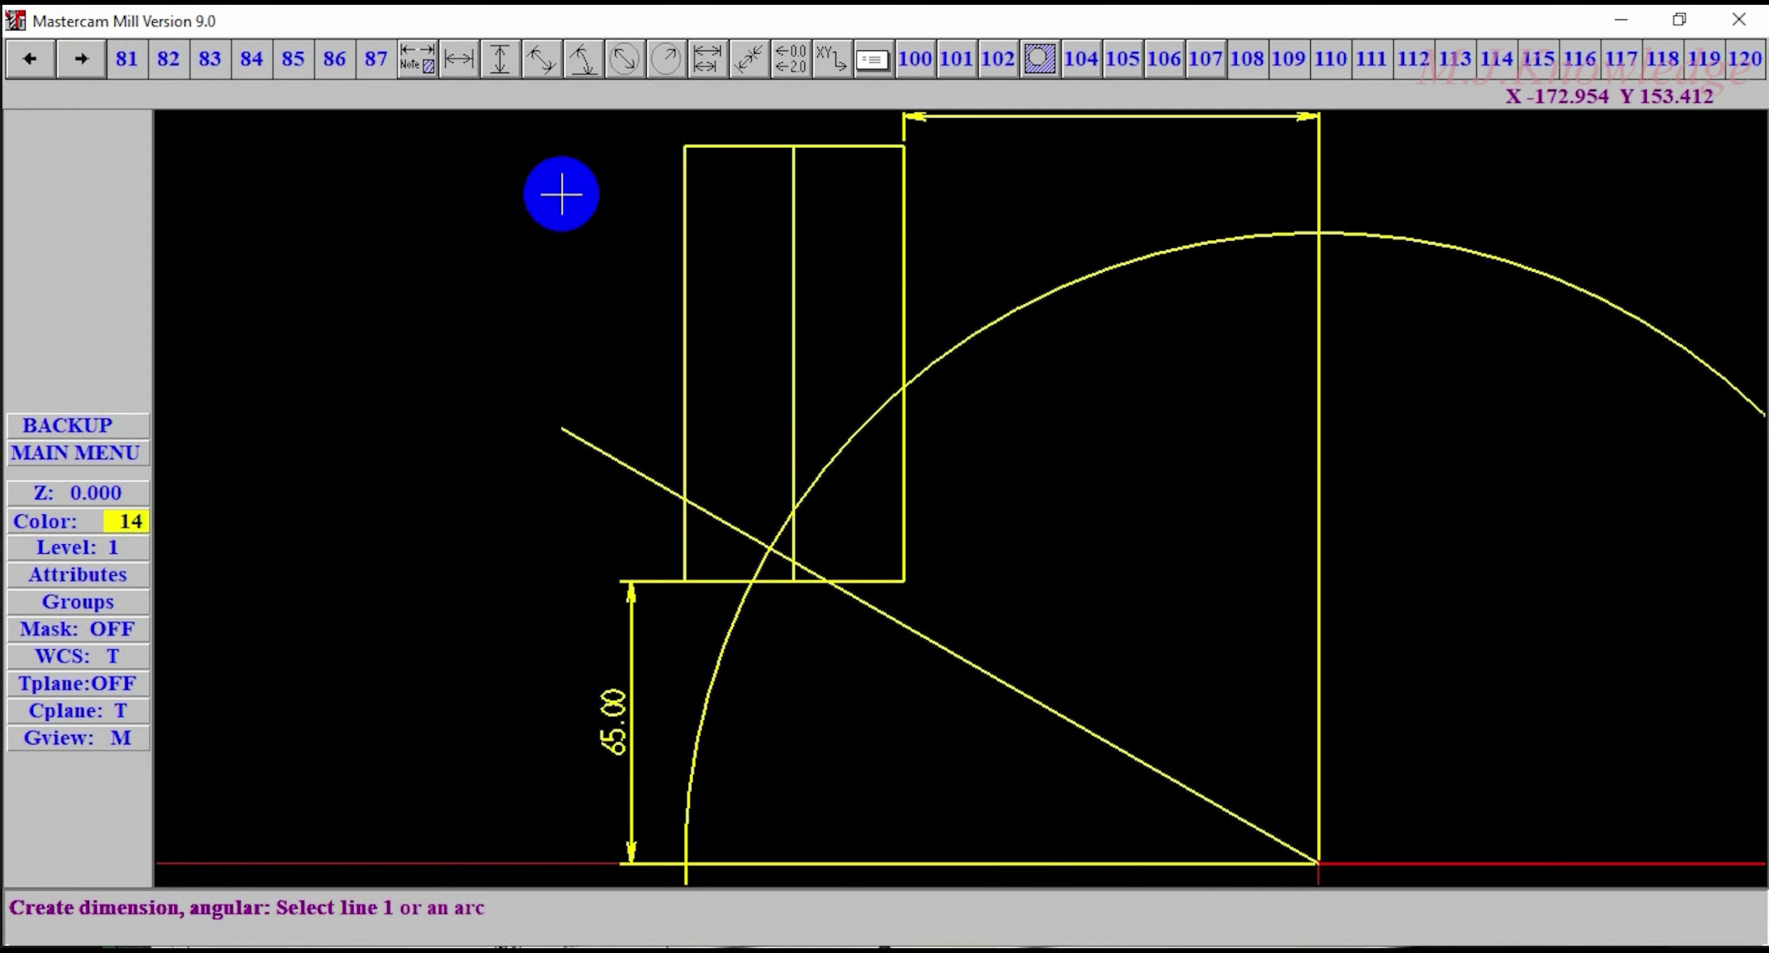
key("Escape")
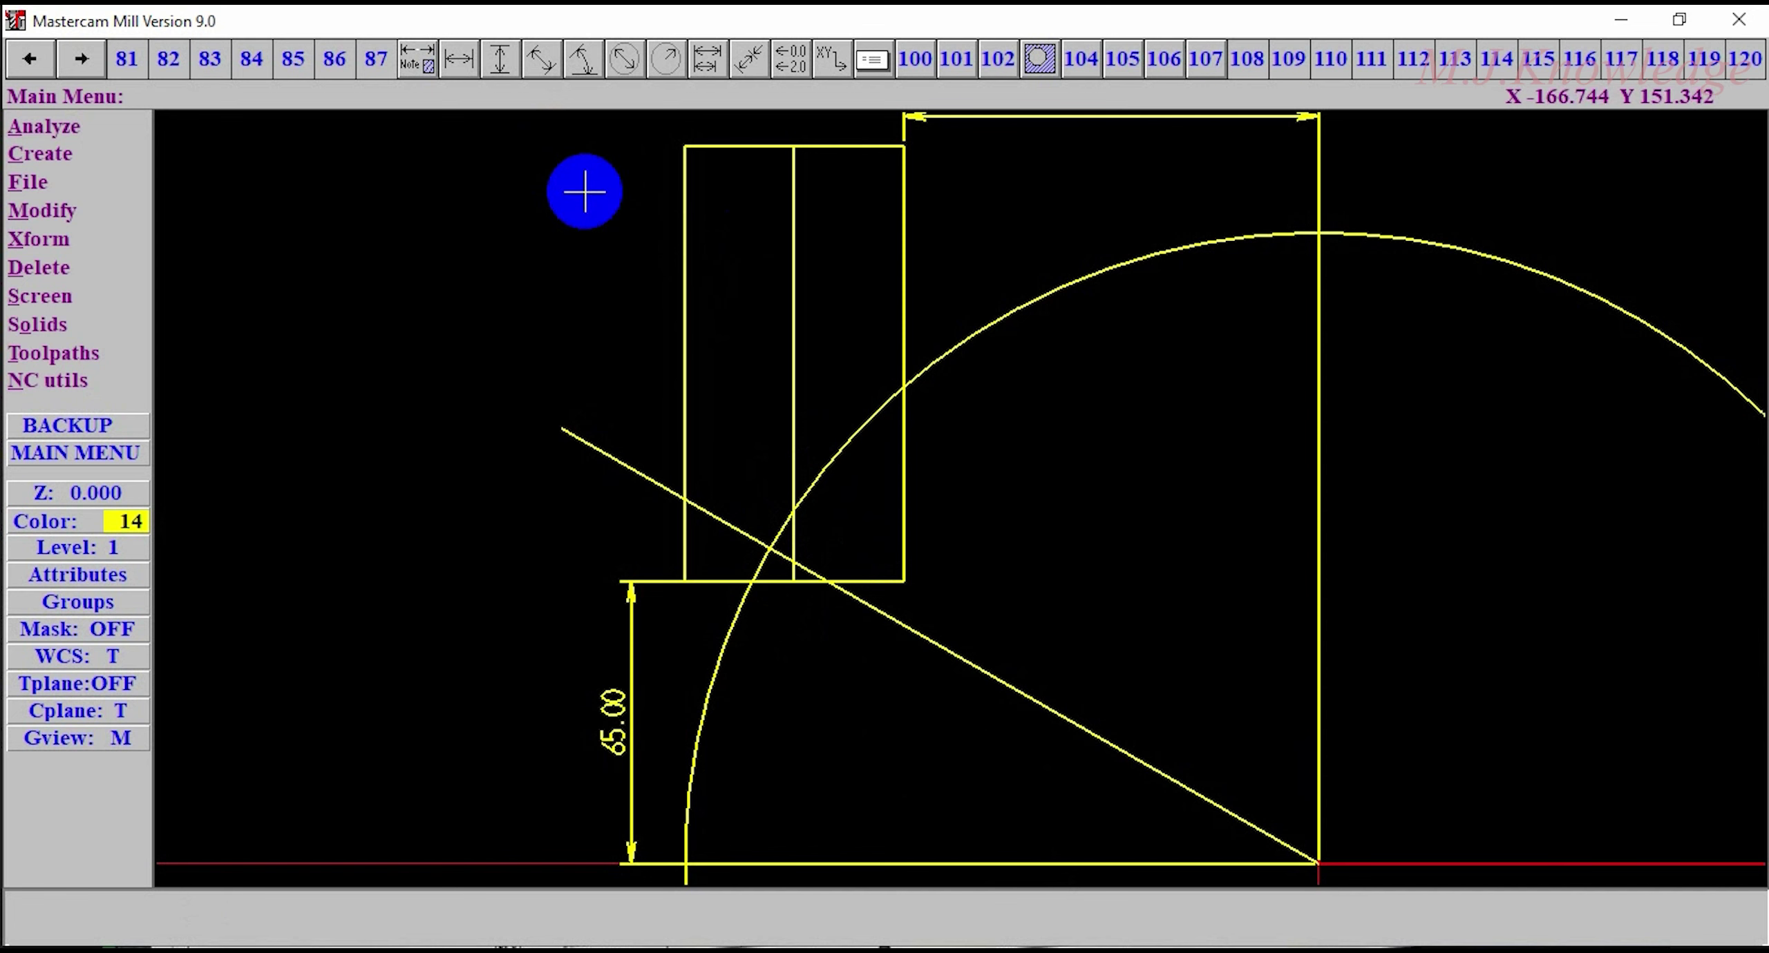
Step: Drag the 65.00 height dimension to a new spot beside the slot outline
left_click(418, 62)
left_click(1034, 881)
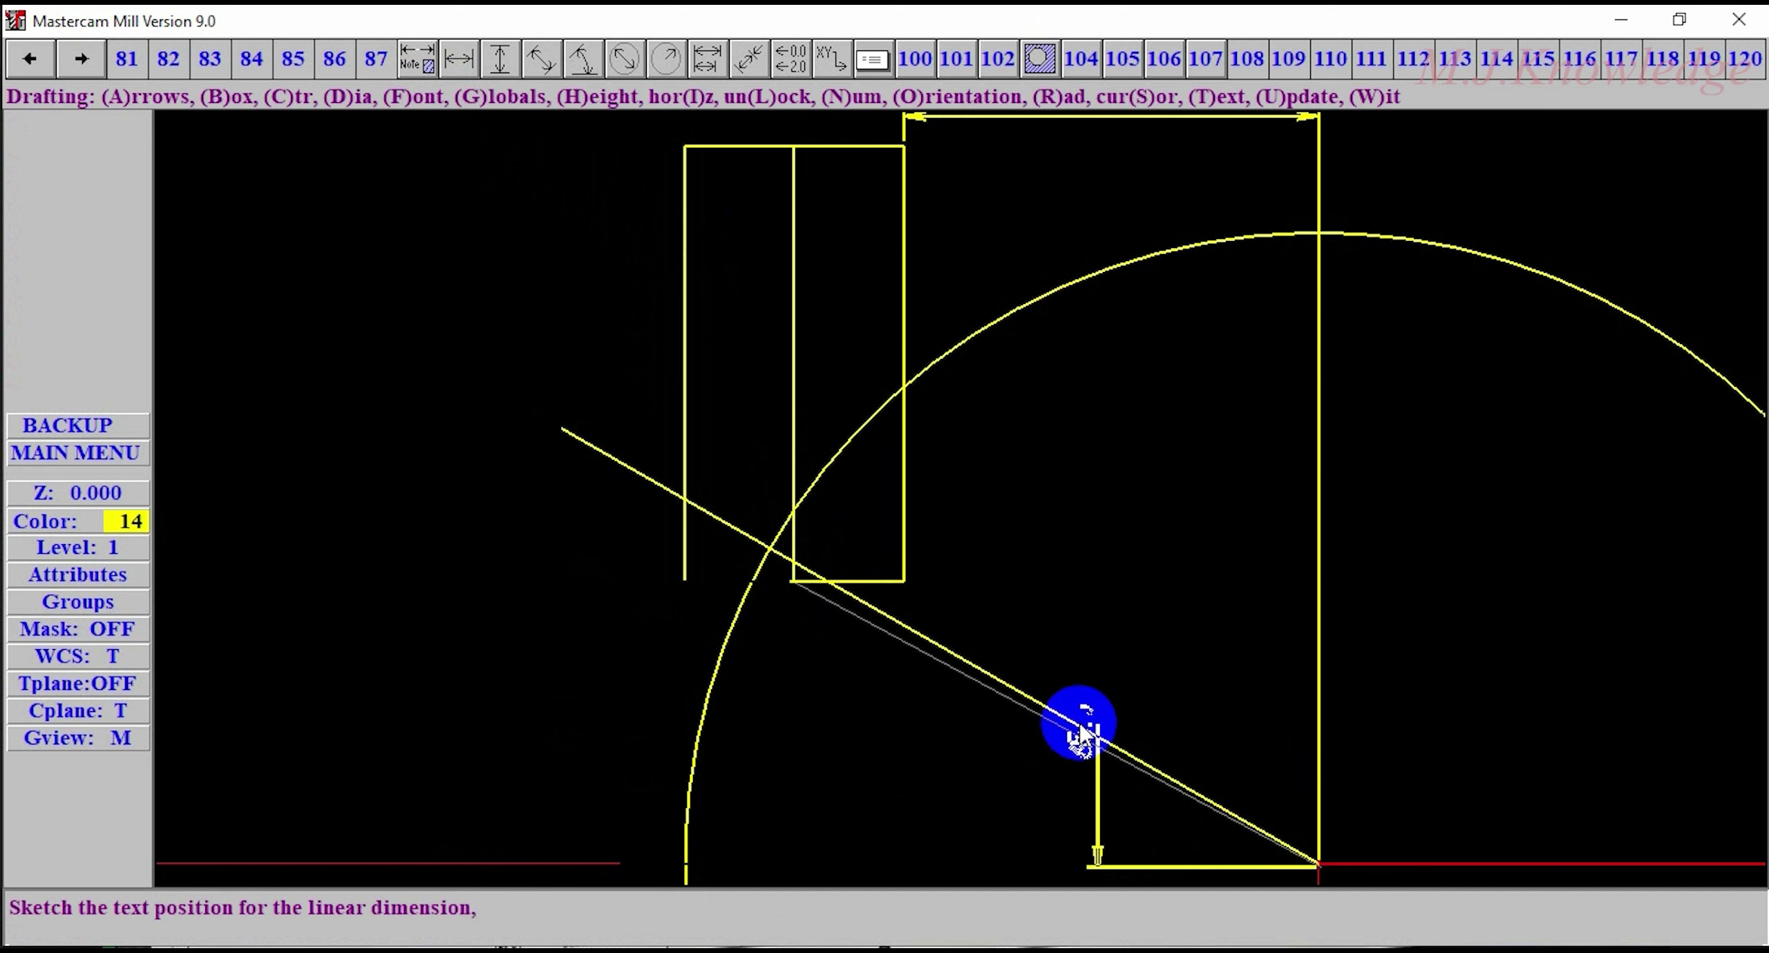
left_click(626, 463)
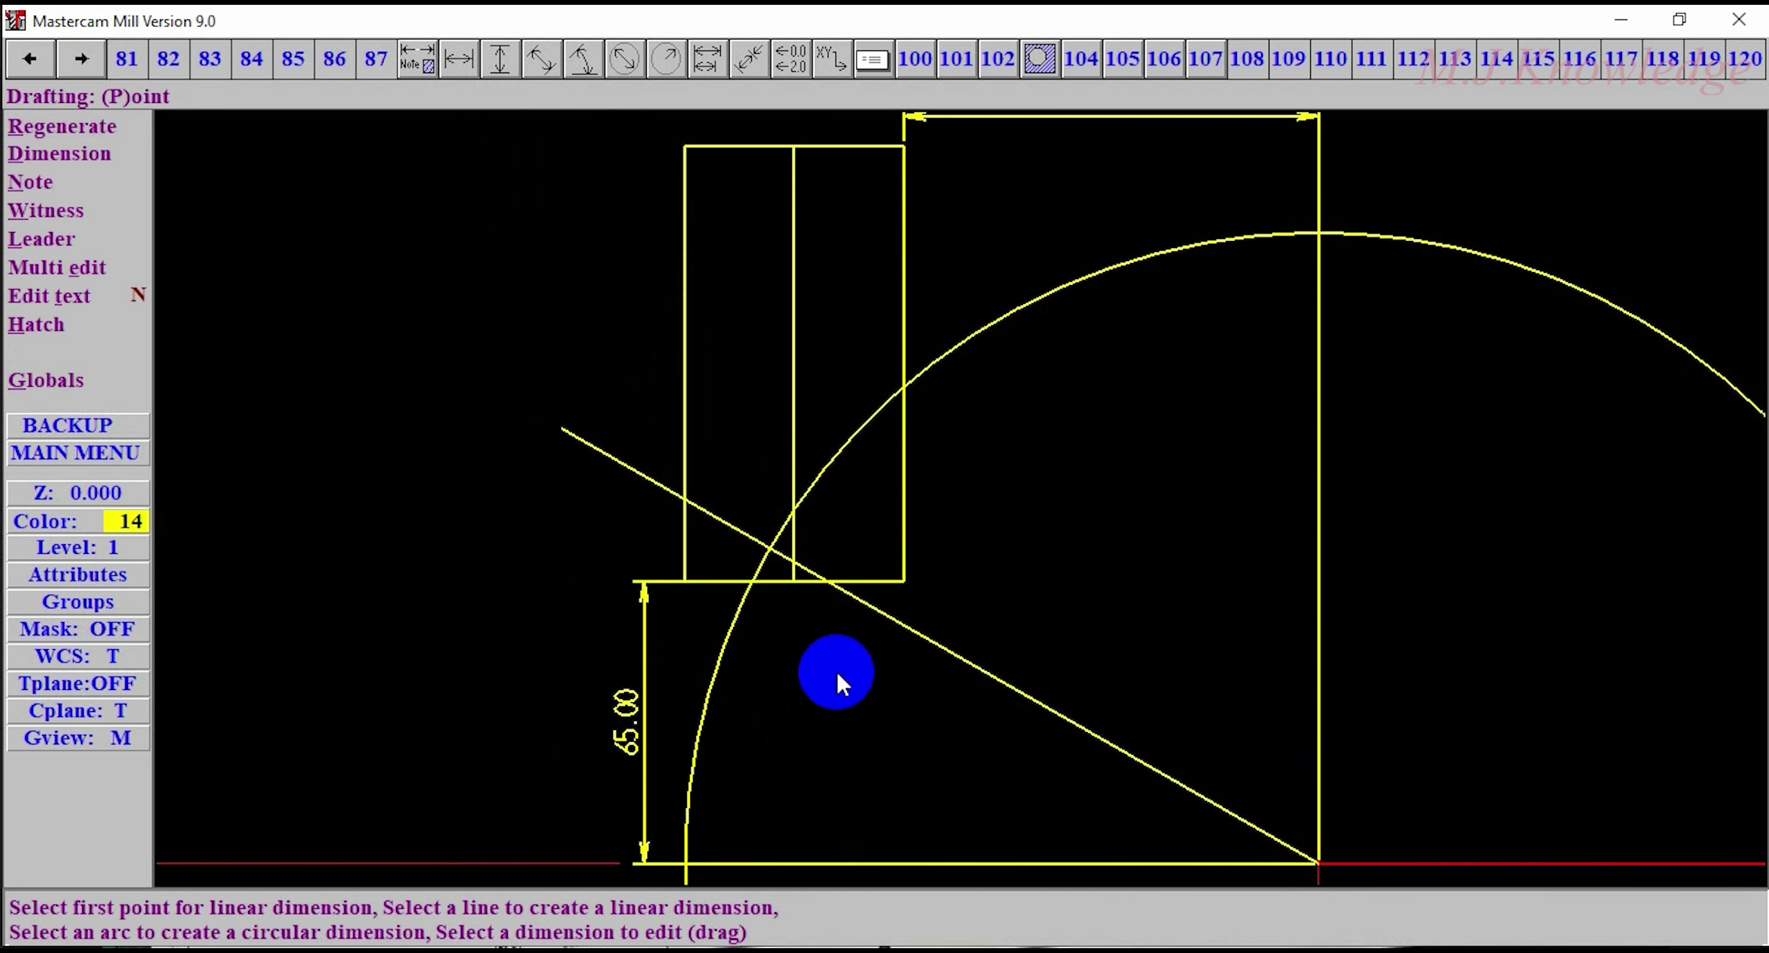
right_click(704, 154)
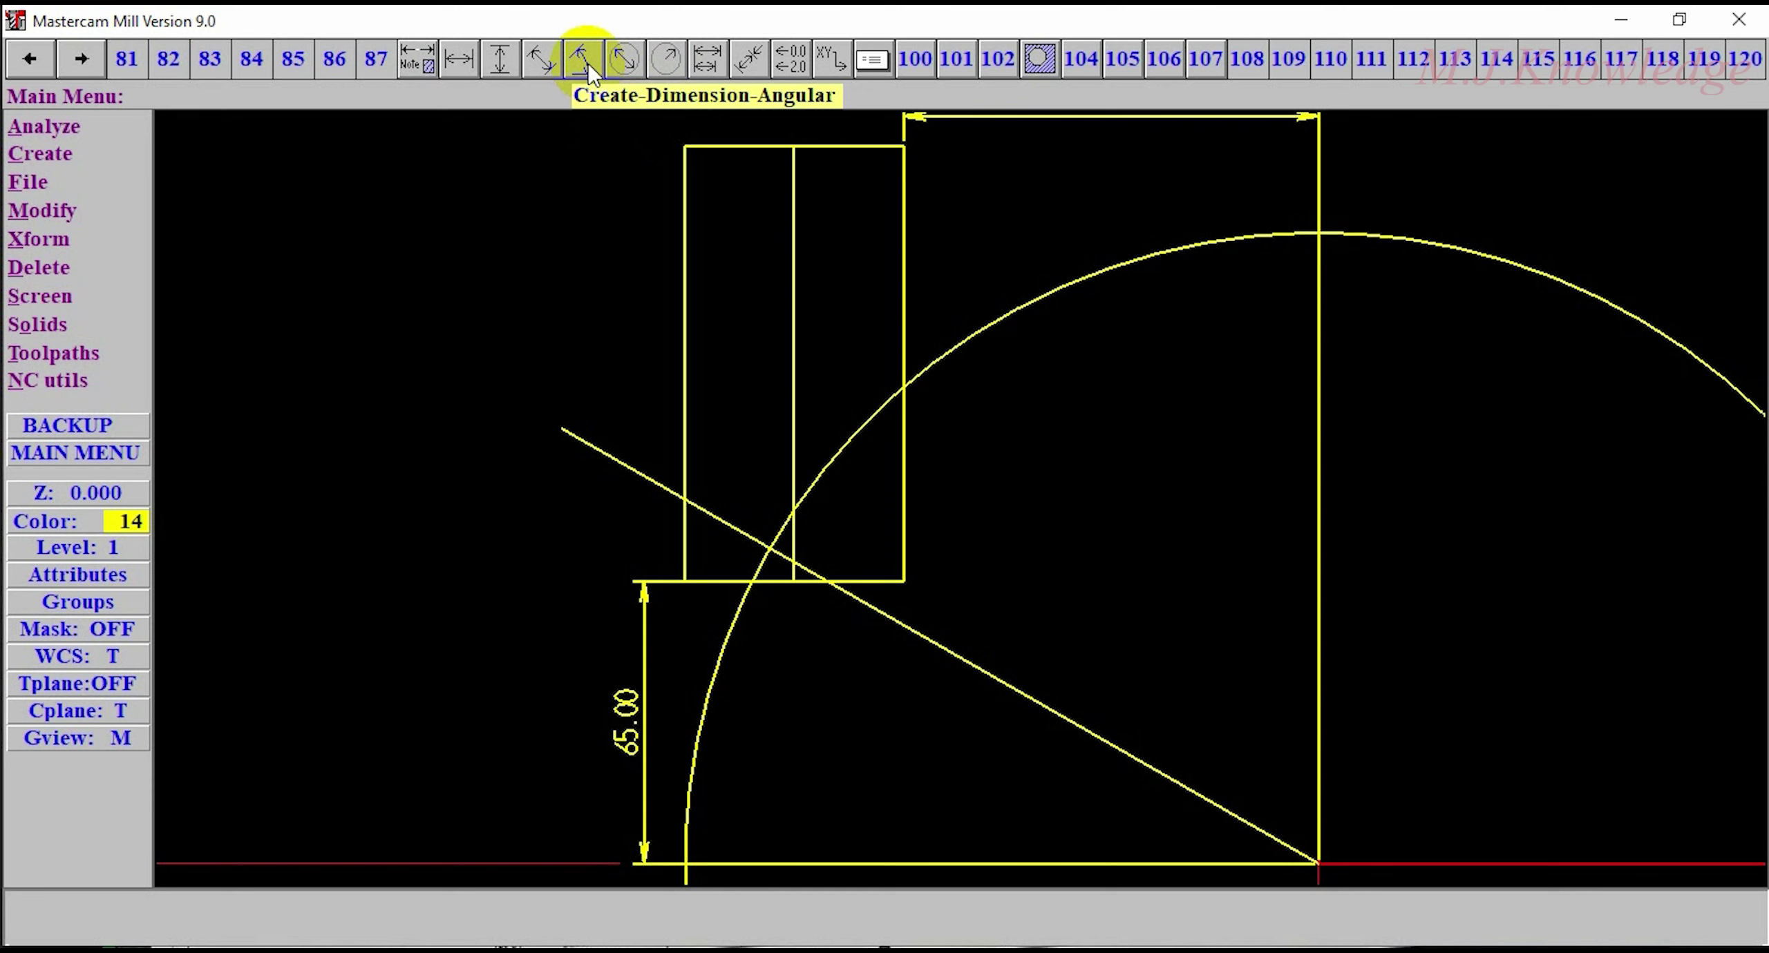
Step: Start a vertical dimension at the slot corner, then cancel it with Esc
left_click(478, 73)
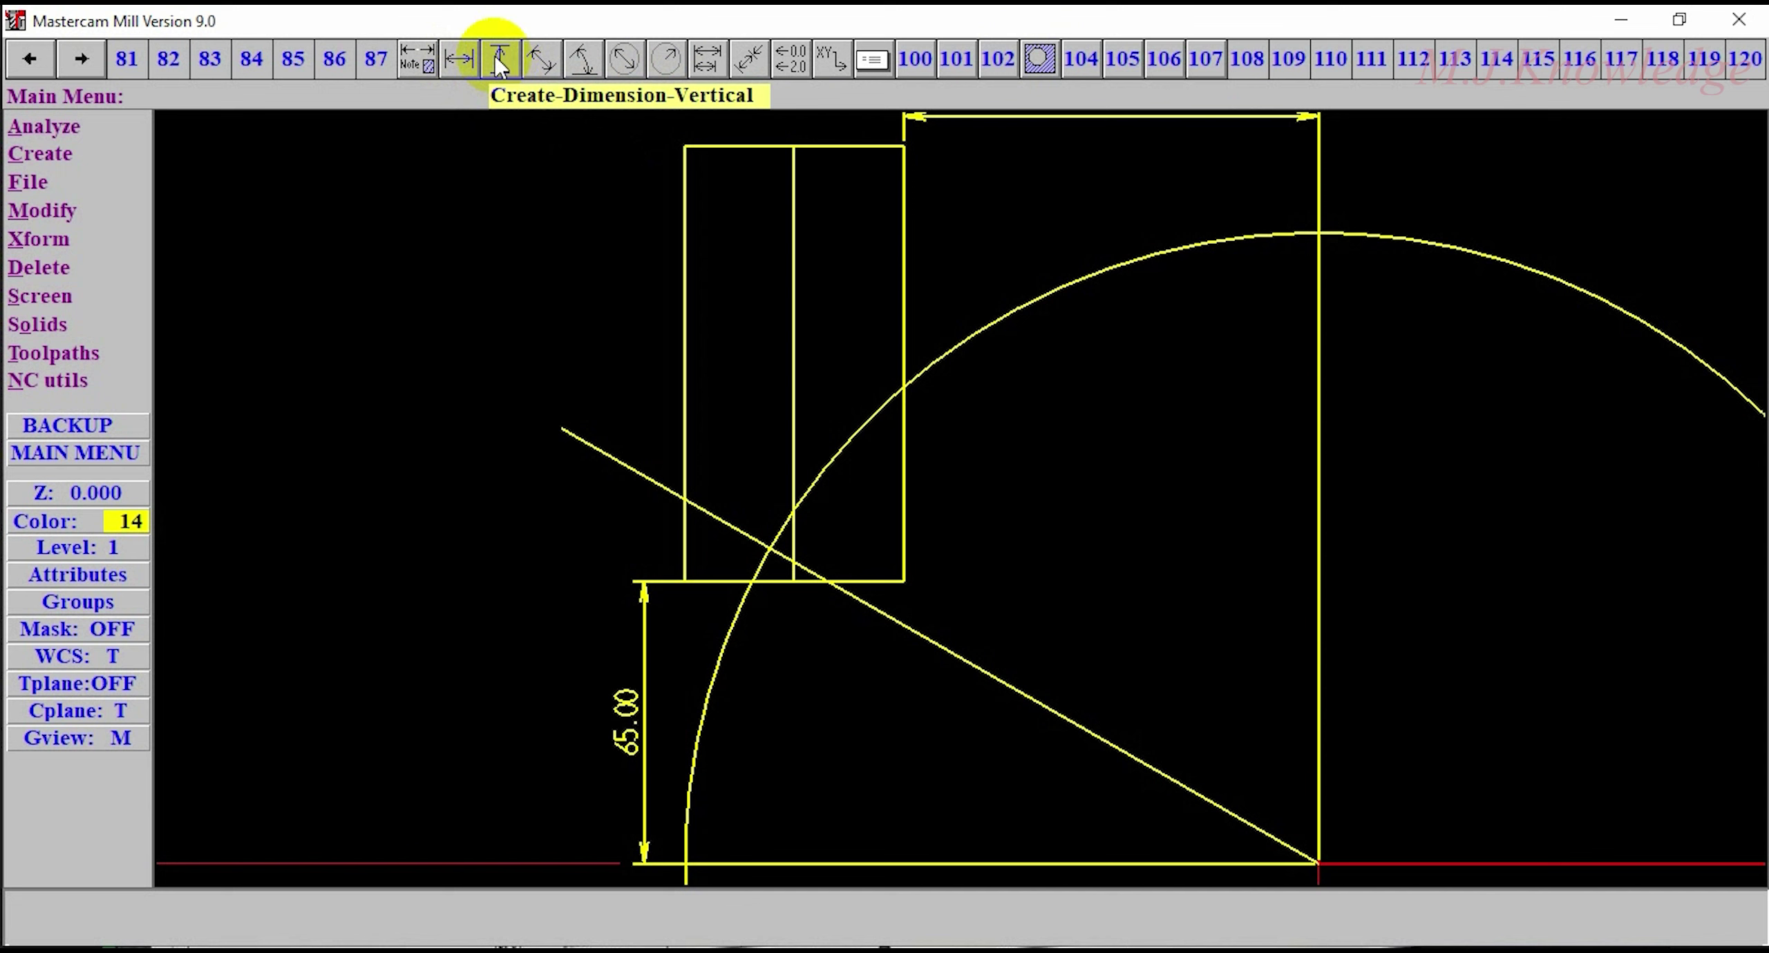
left_click(499, 66)
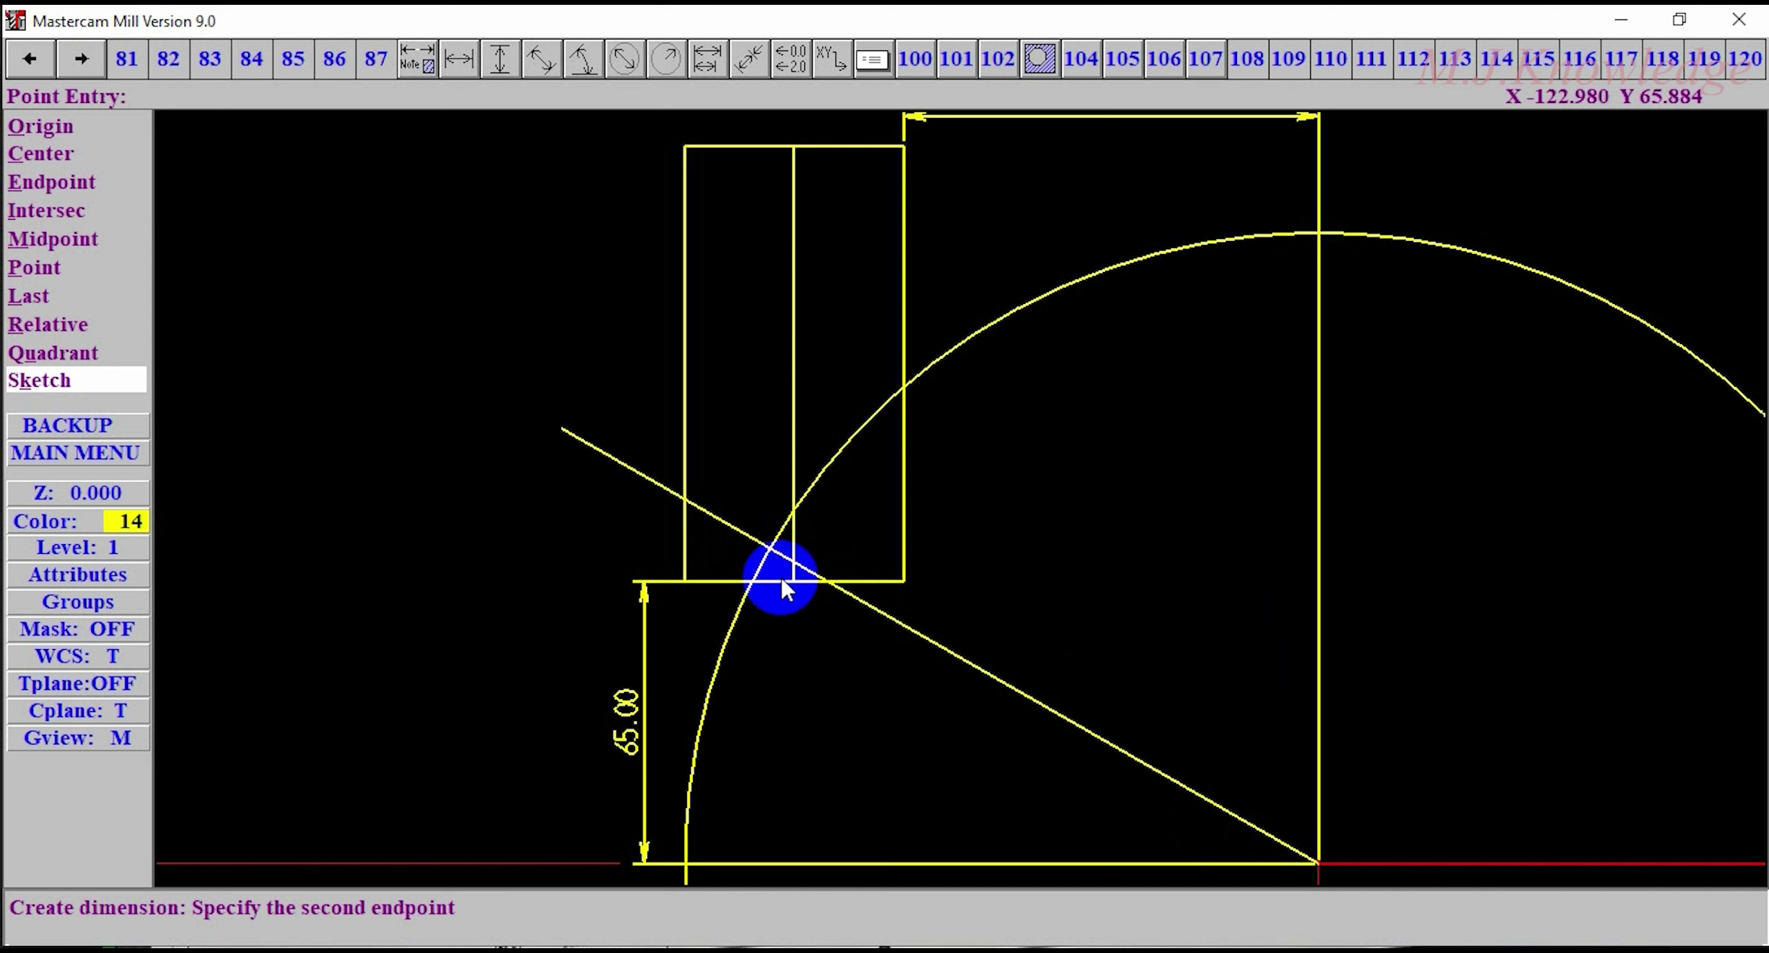
left_click(779, 579)
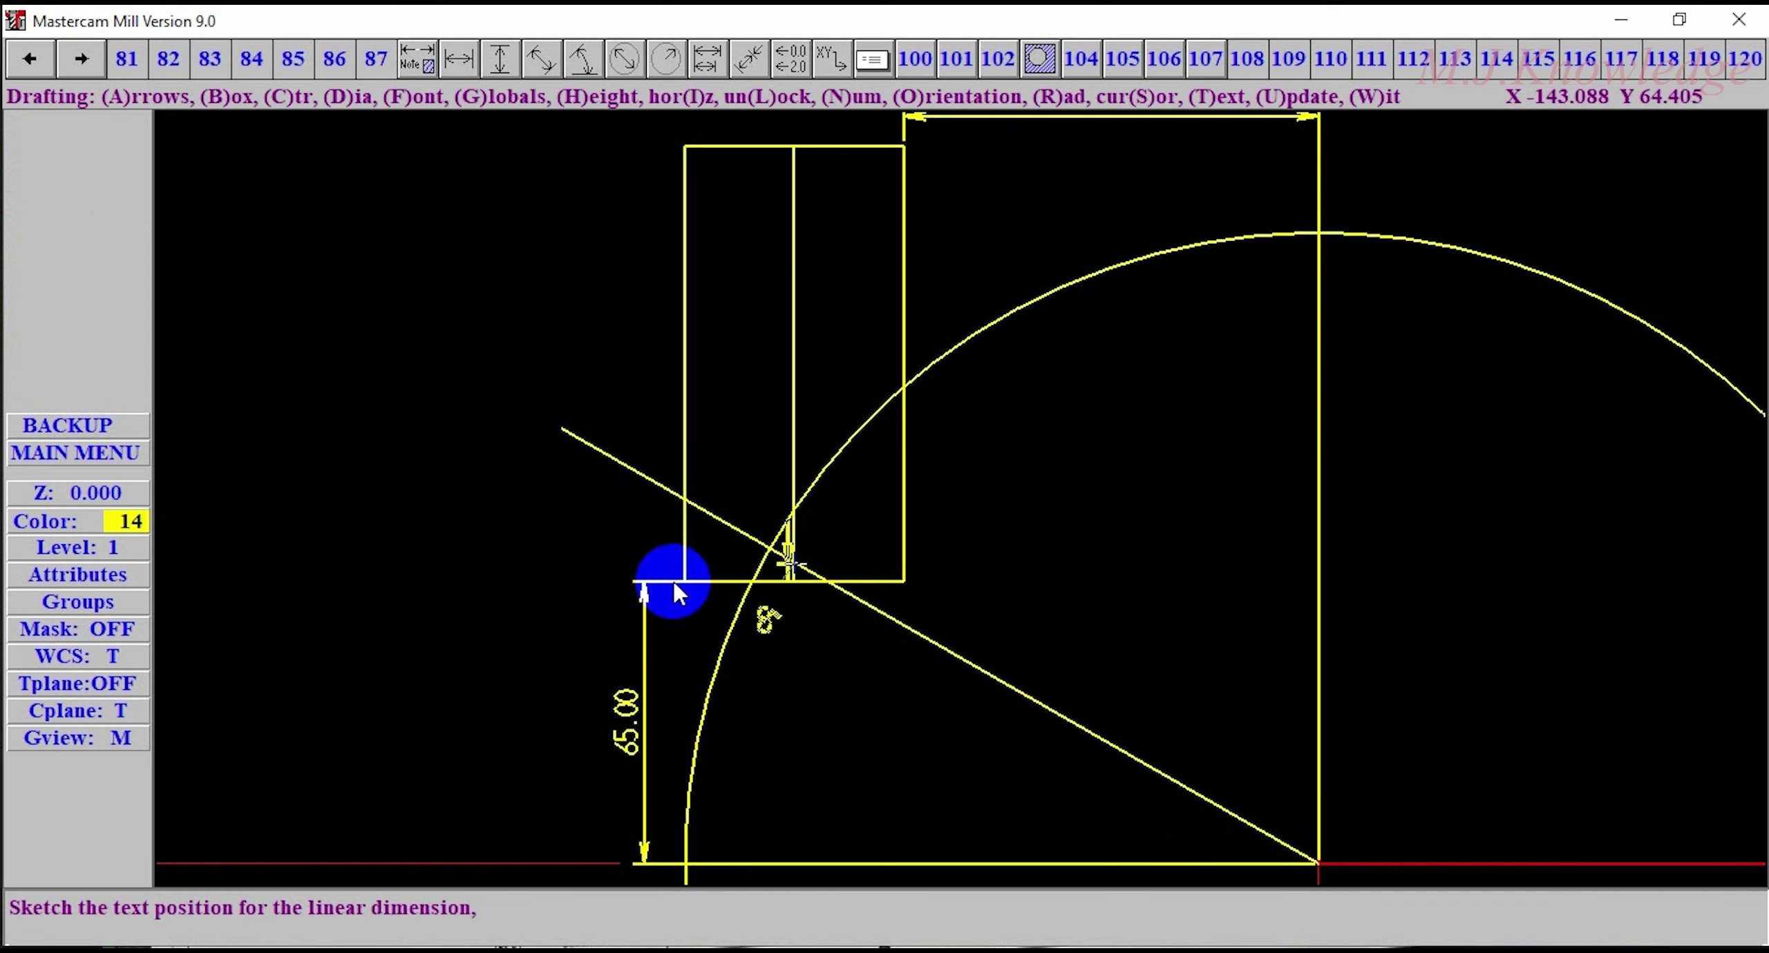
key("Escape")
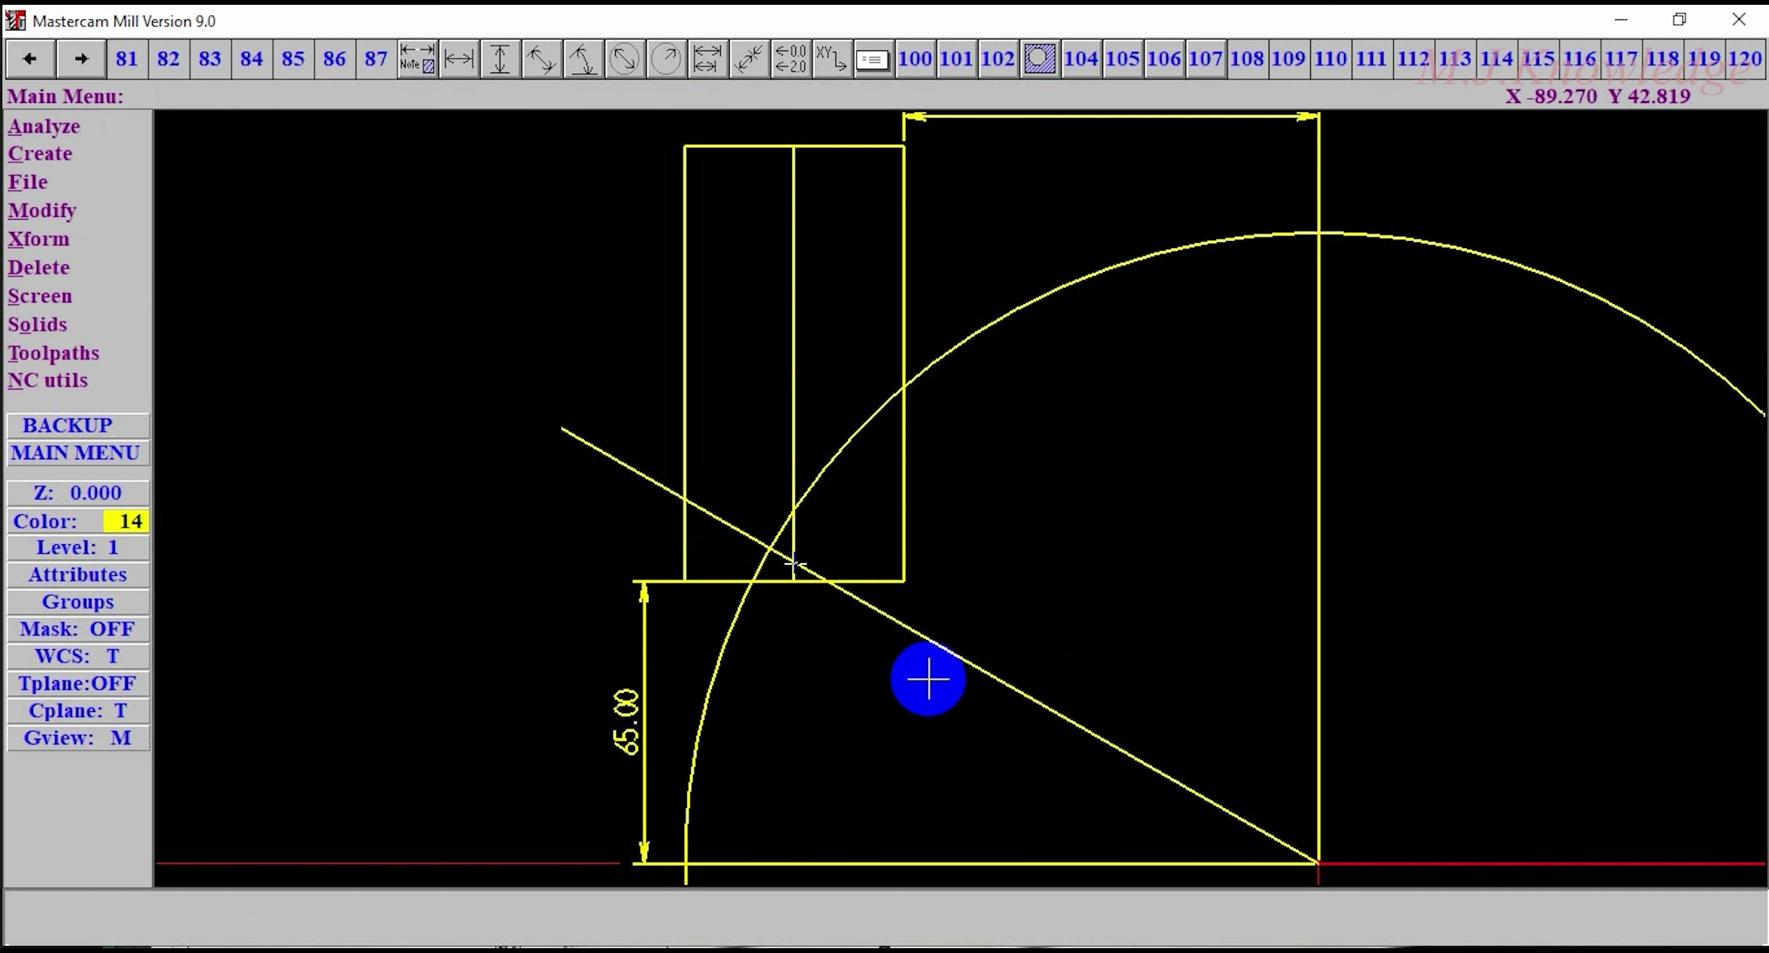
Step: Switch to top view, then pan and zoom close on the slanted line and 65.00 dimension
right_click(1044, 456)
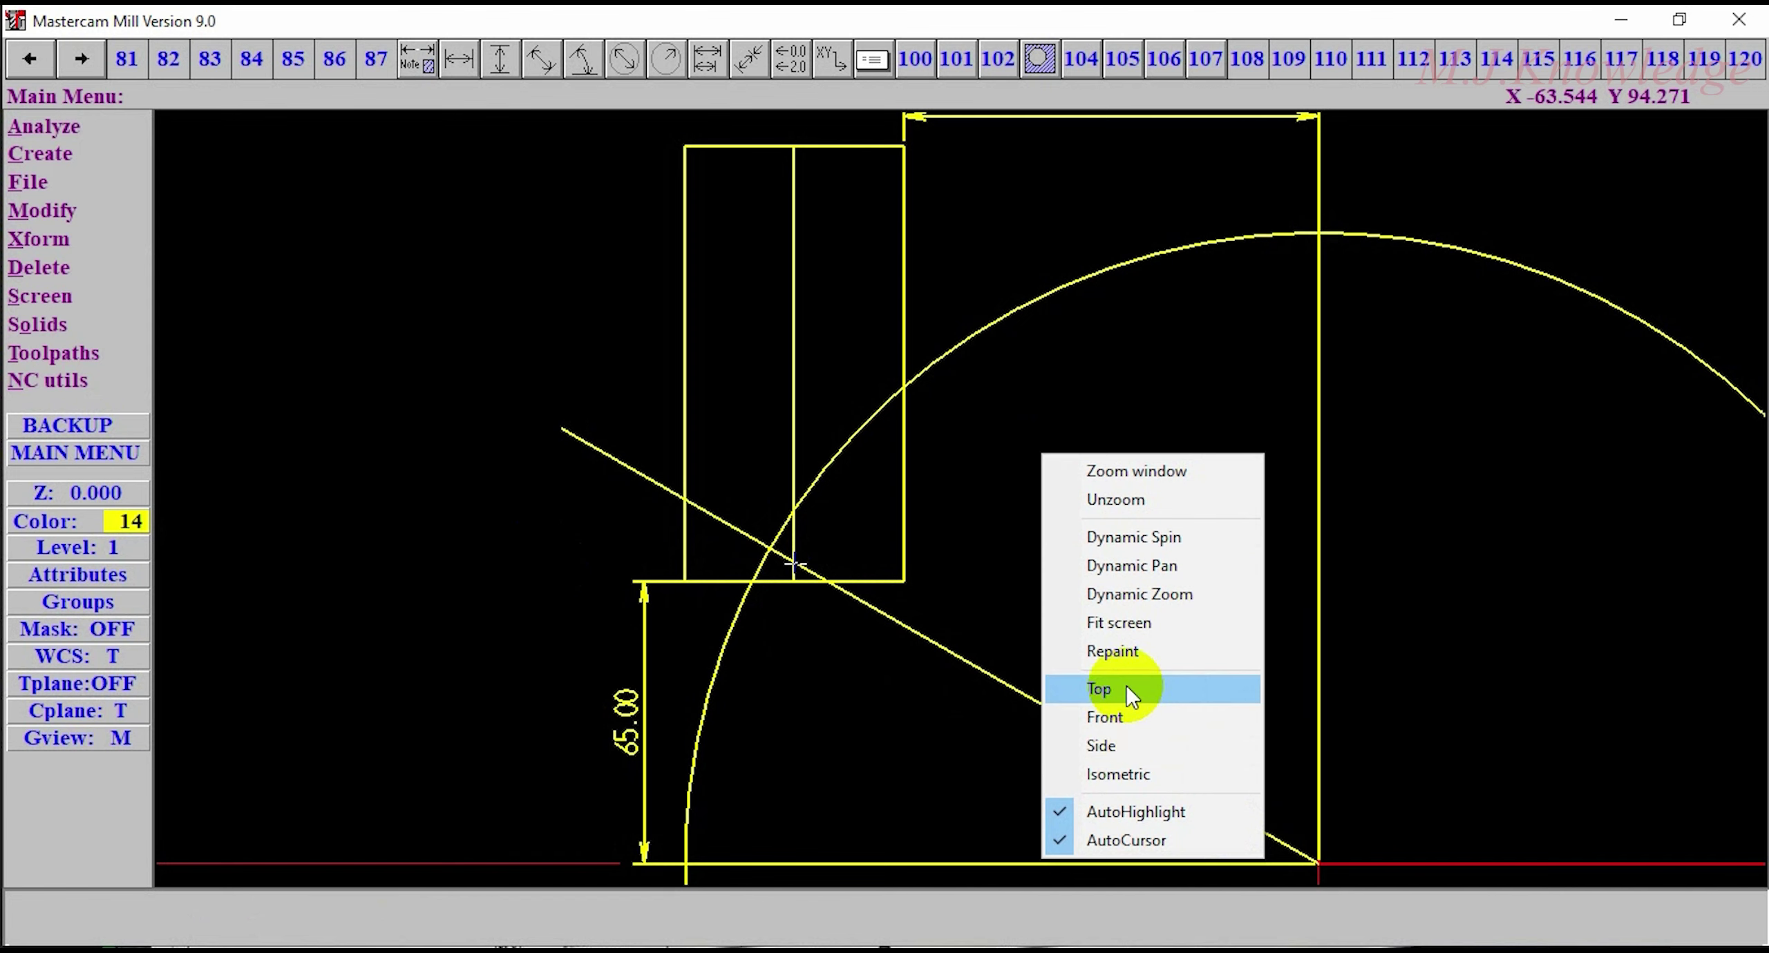
left_click(1126, 686)
right_click(1104, 490)
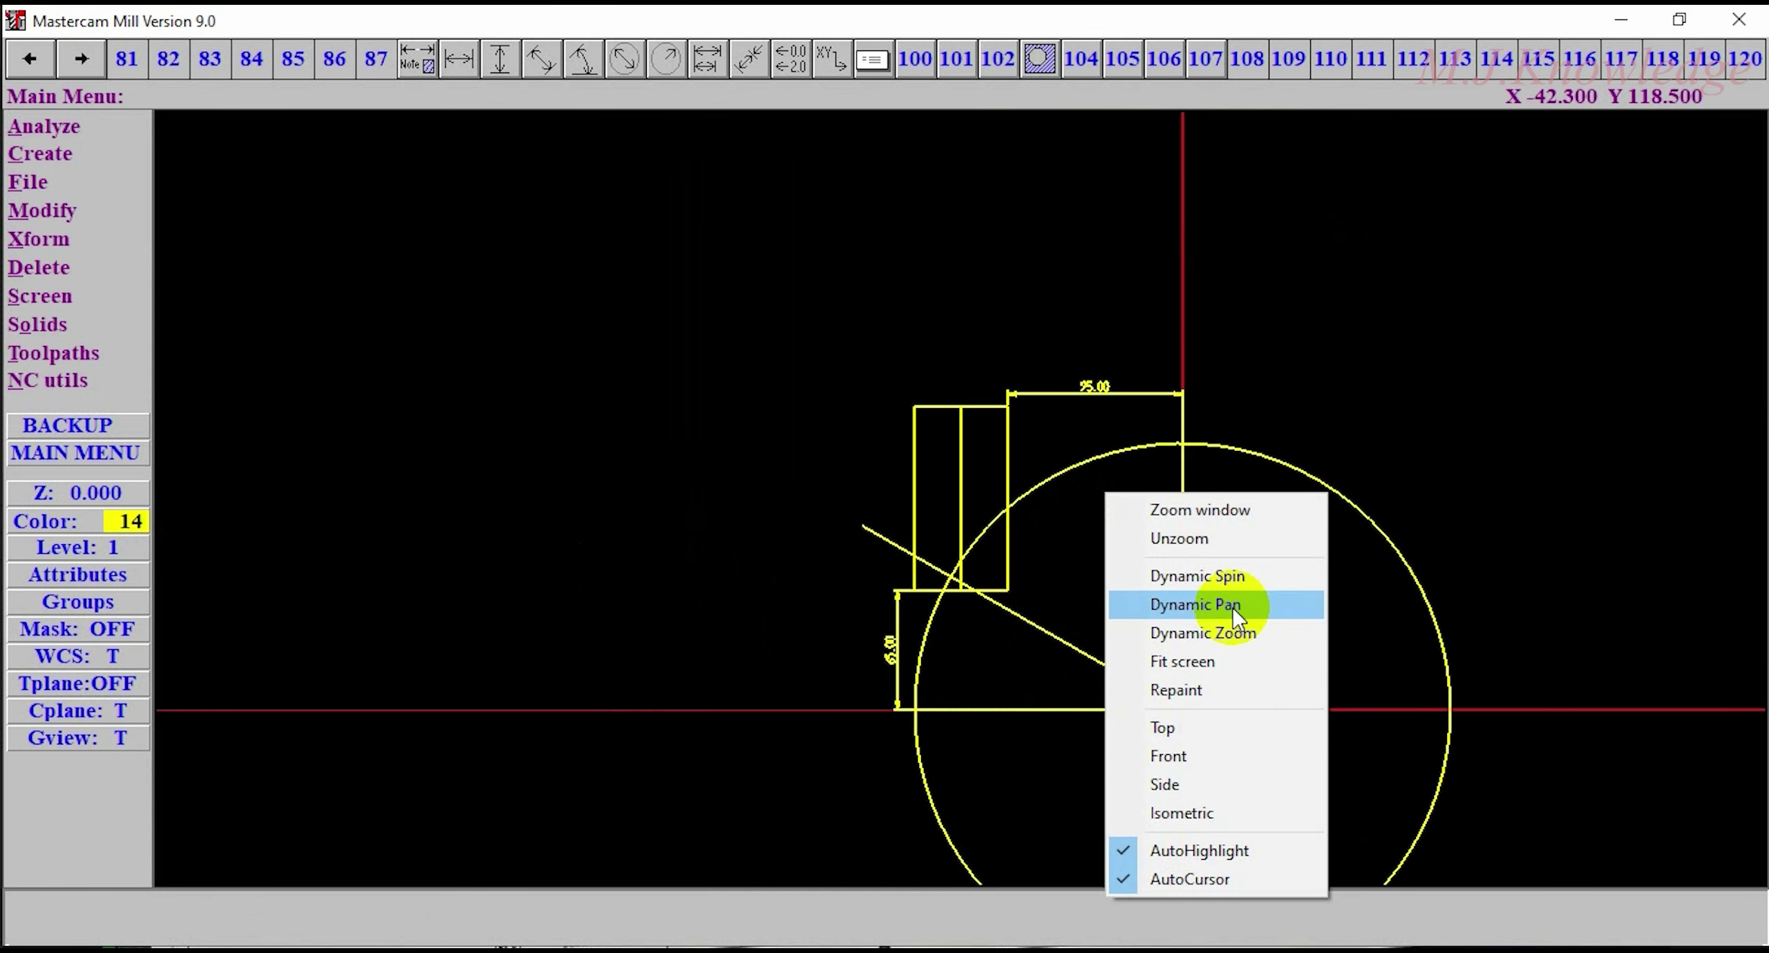
left_click(1207, 634)
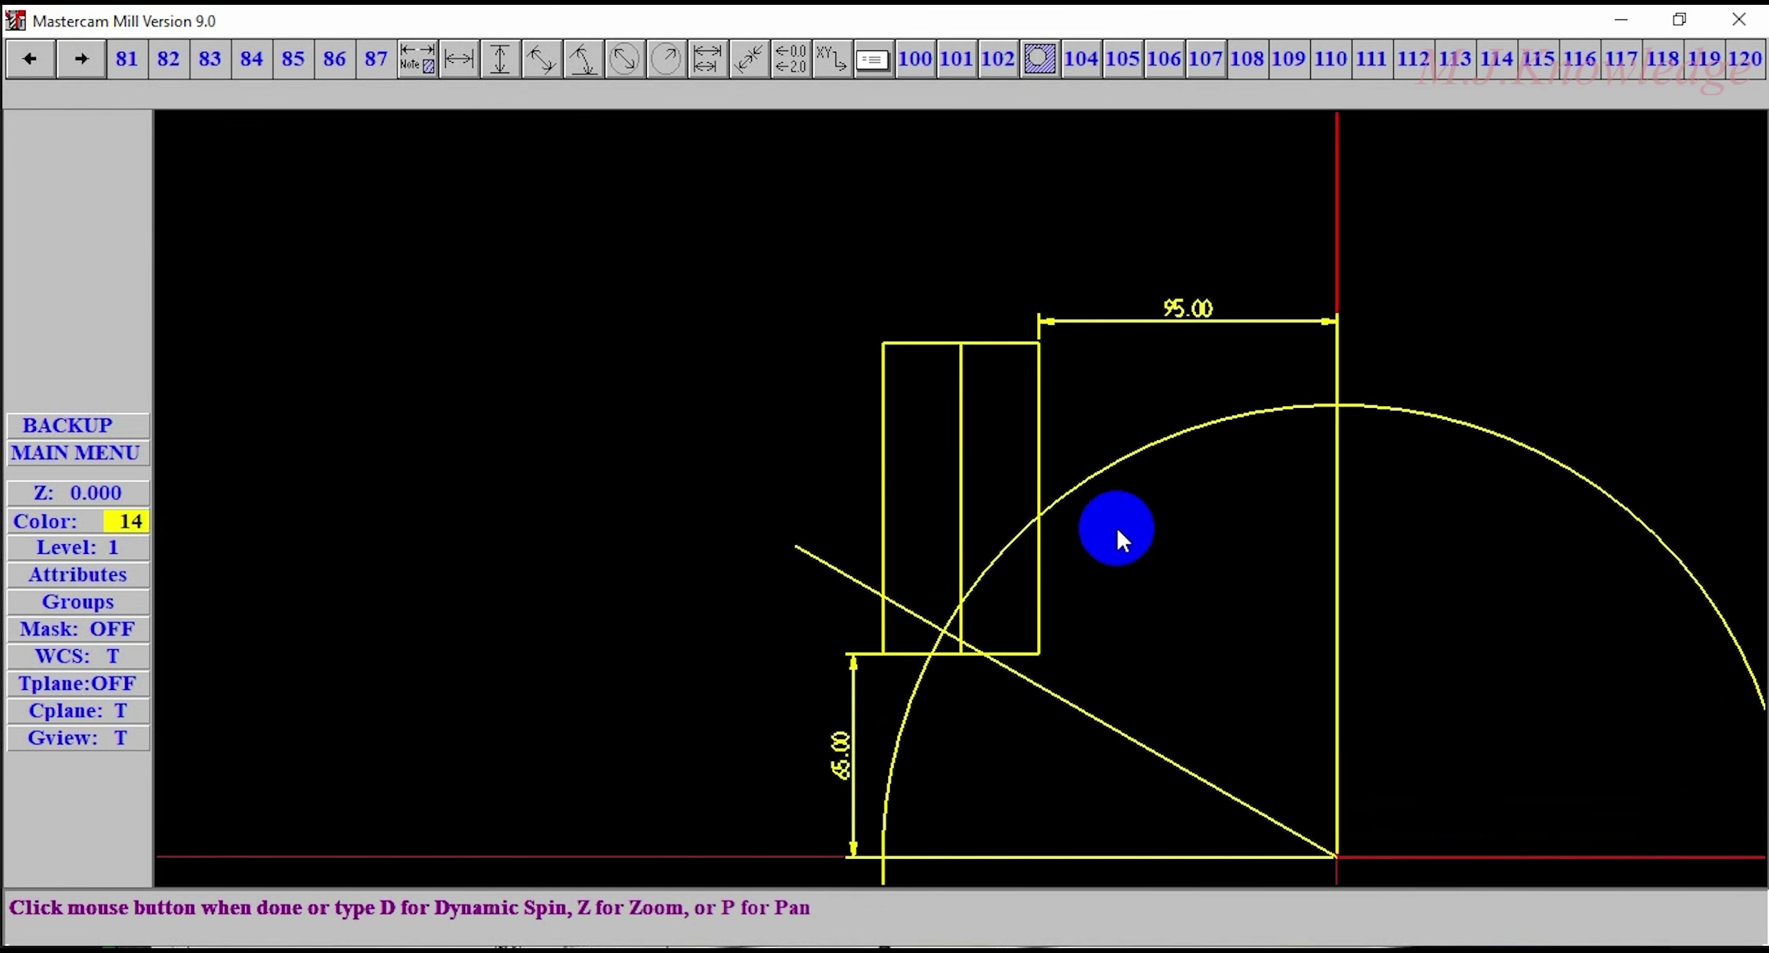
left_click(1172, 545)
right_click(1171, 545)
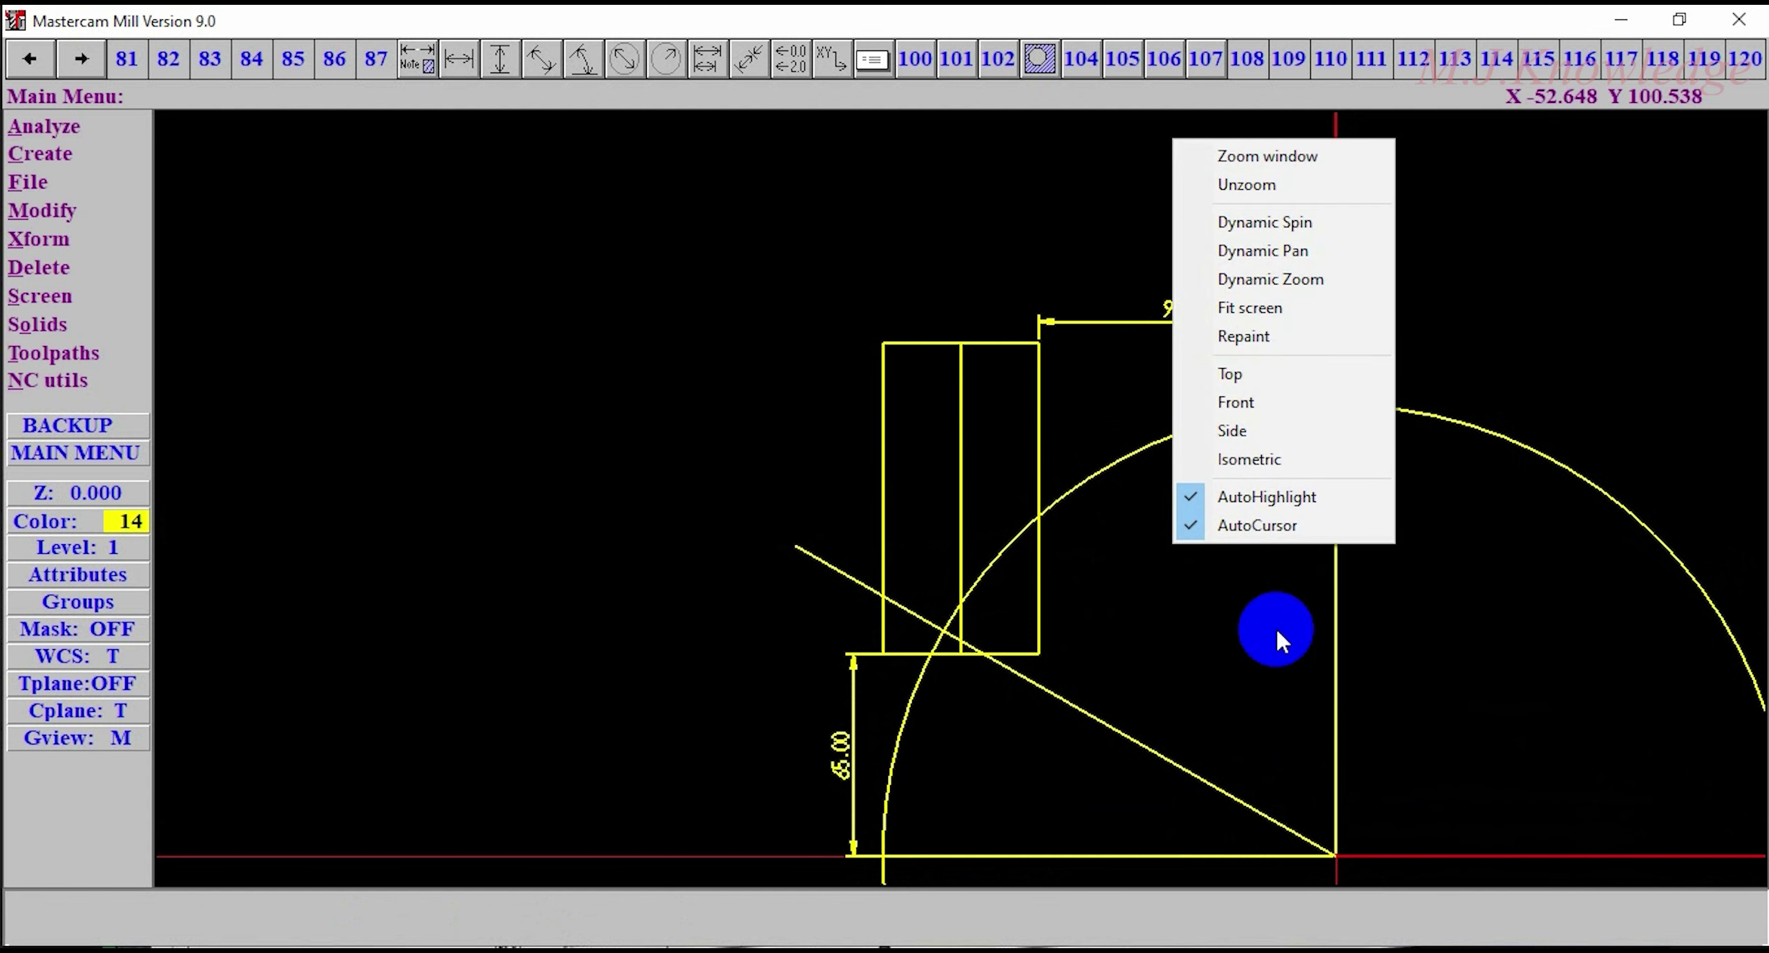
left_click(1312, 251)
left_click(1295, 465)
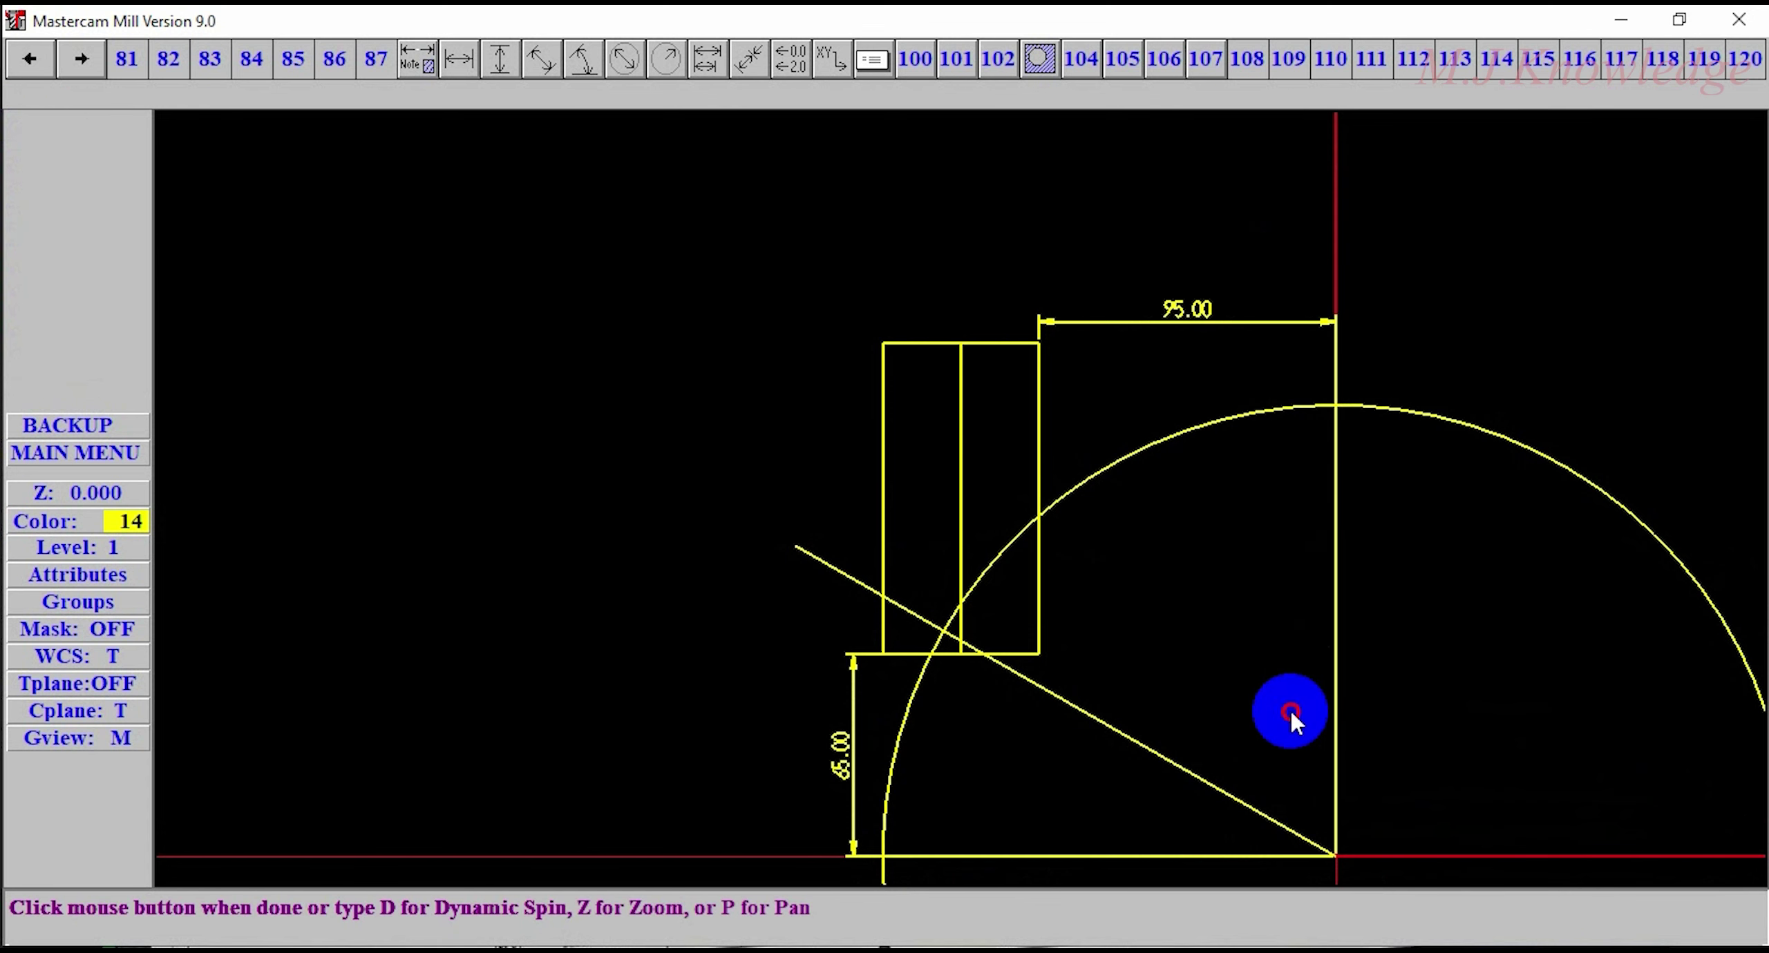
left_click(1114, 569)
right_click(998, 420)
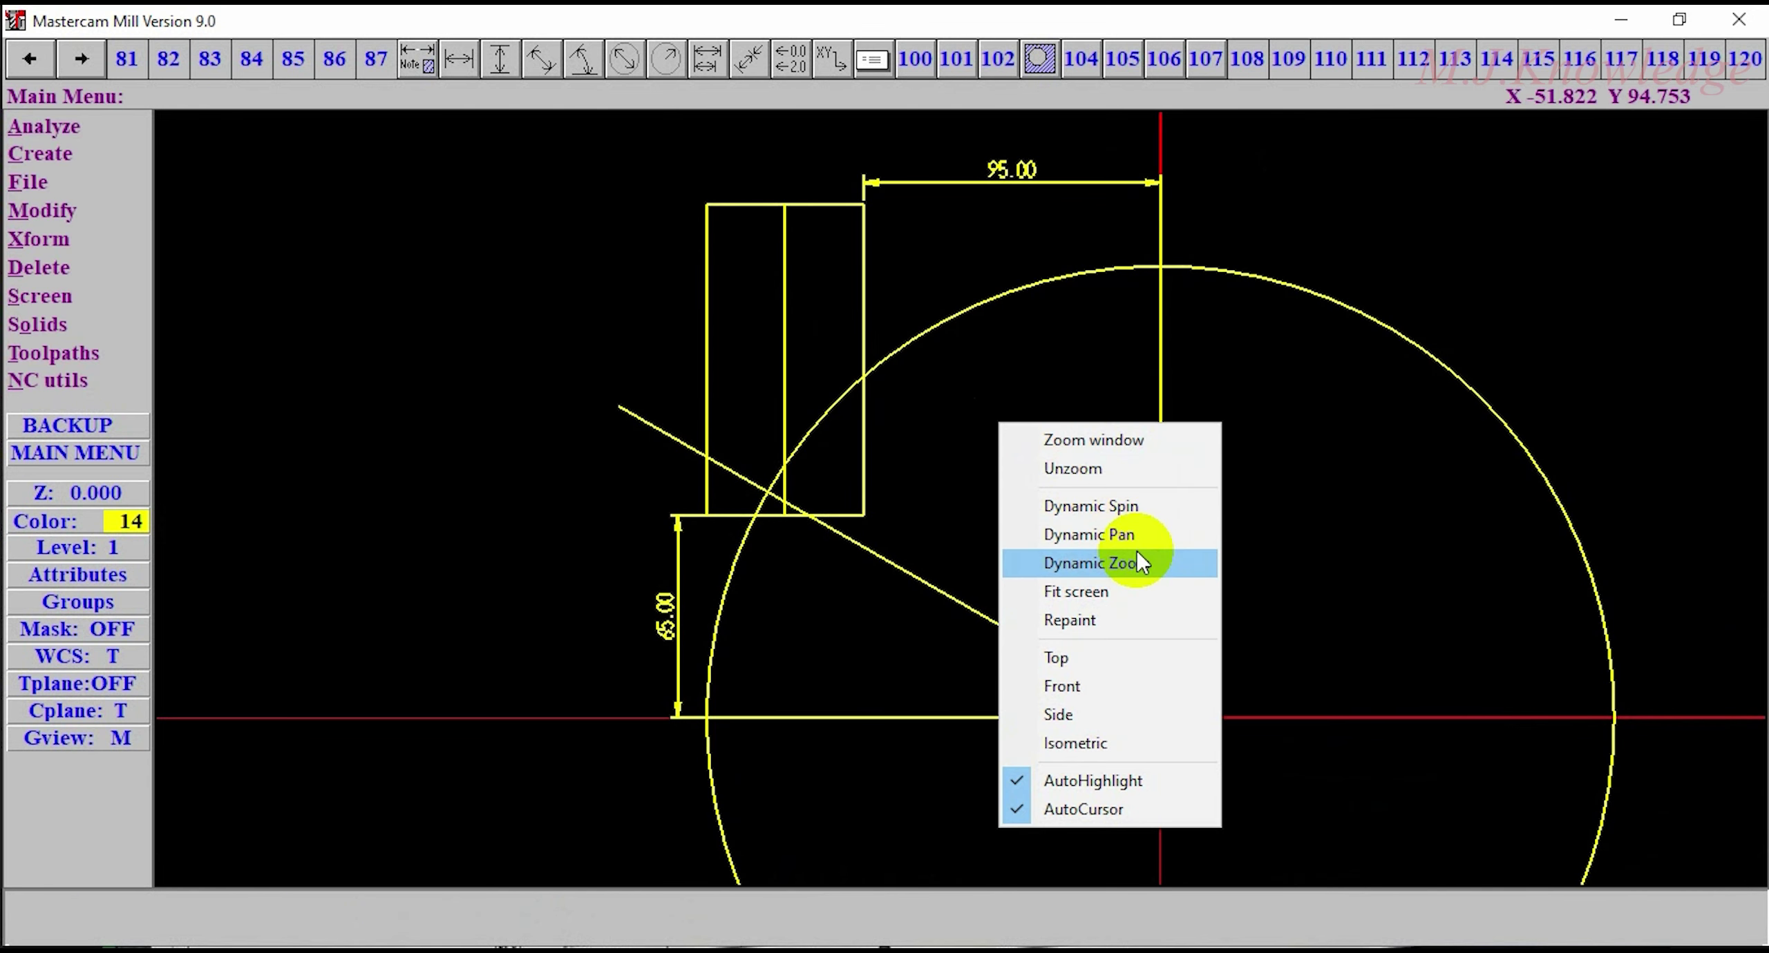
left_click(1114, 566)
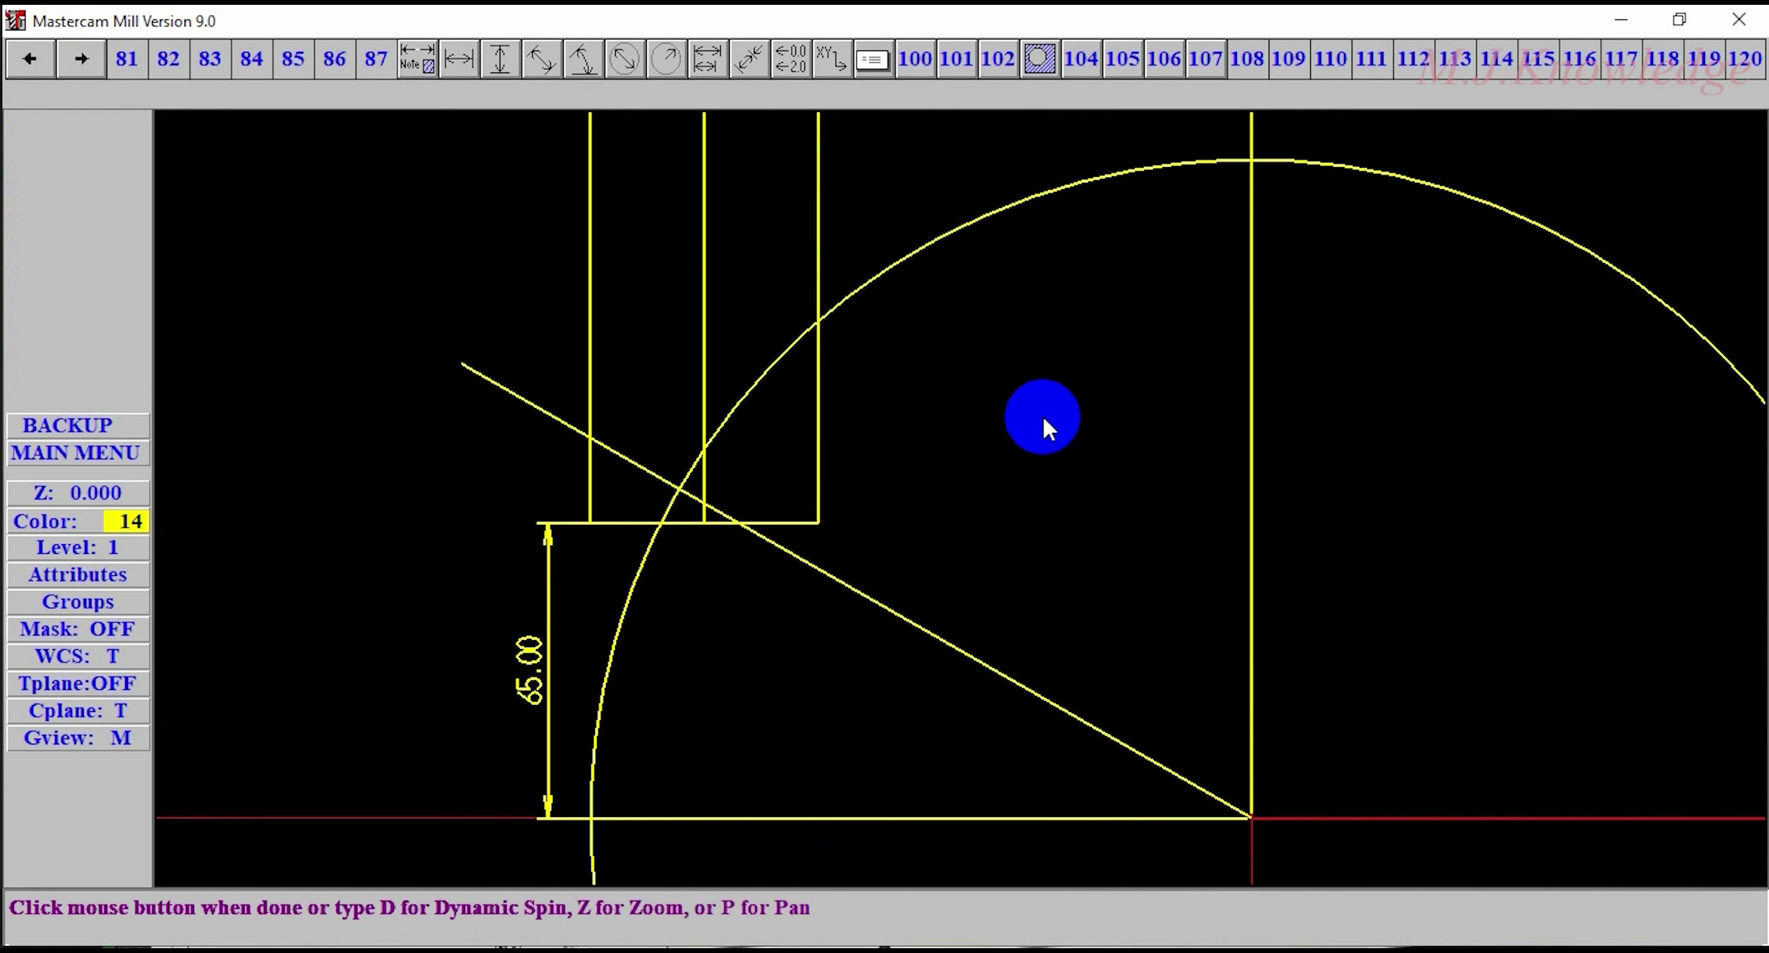
left_click(1048, 409)
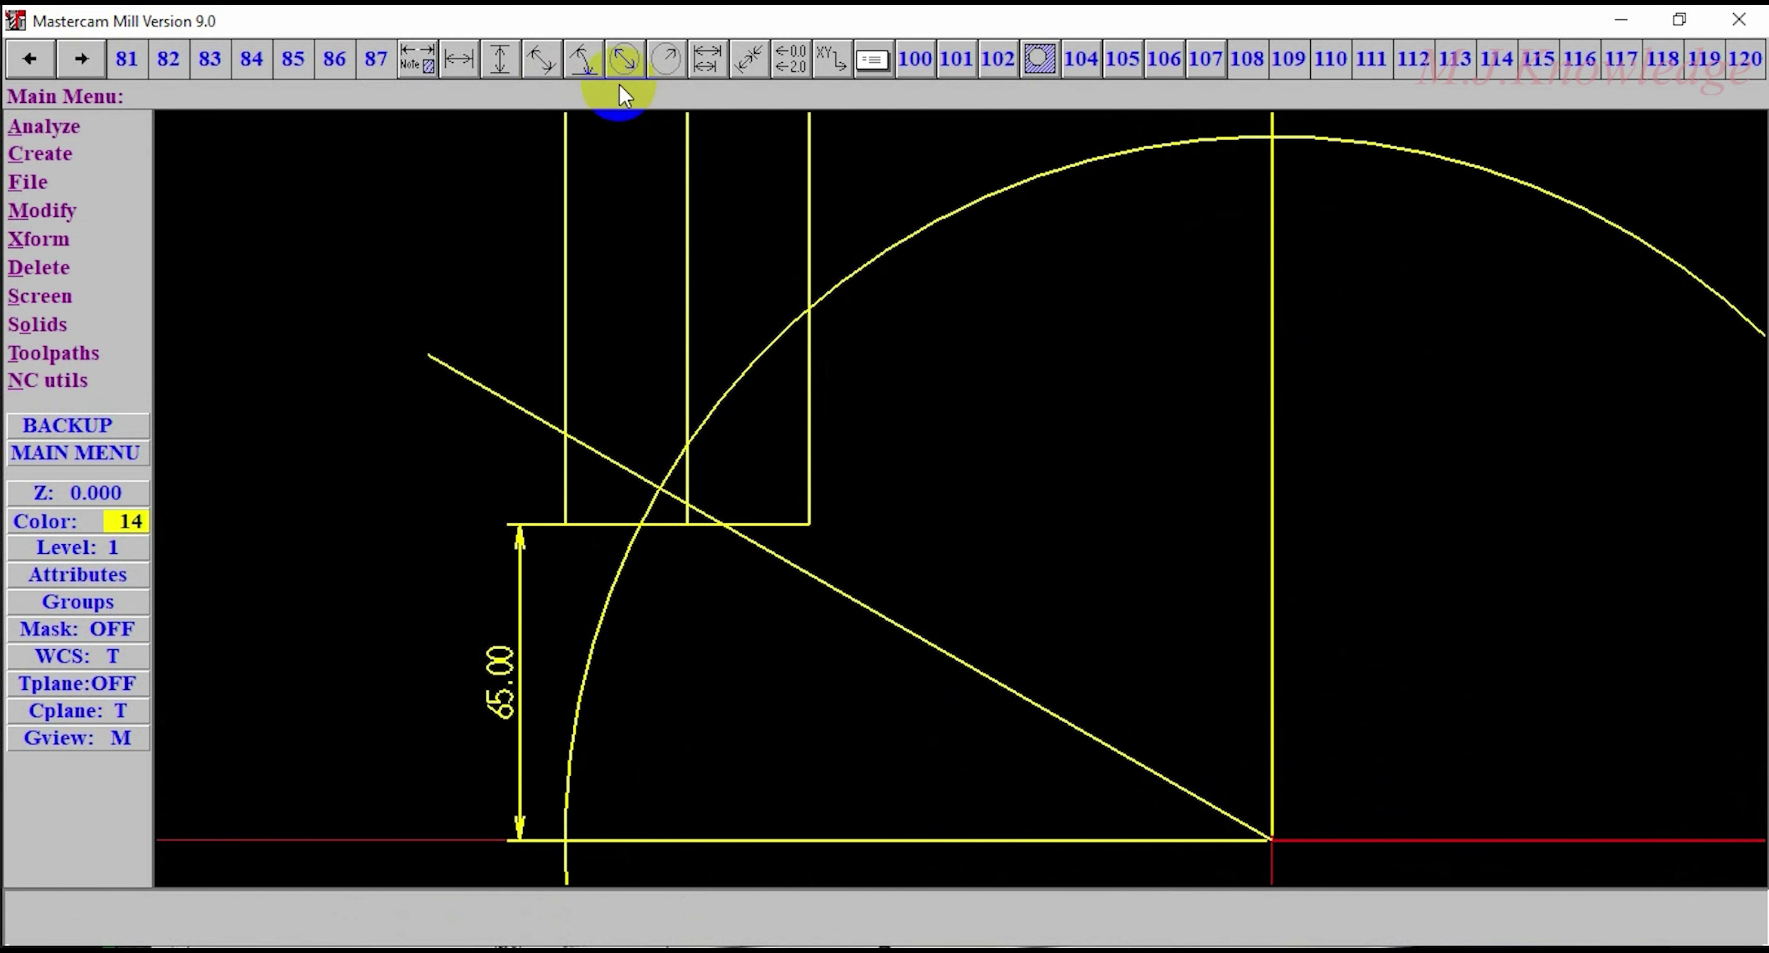
Step: Try a parallel dimension on the slanted line, cancel it, and begin an angular dimension
left_click(546, 61)
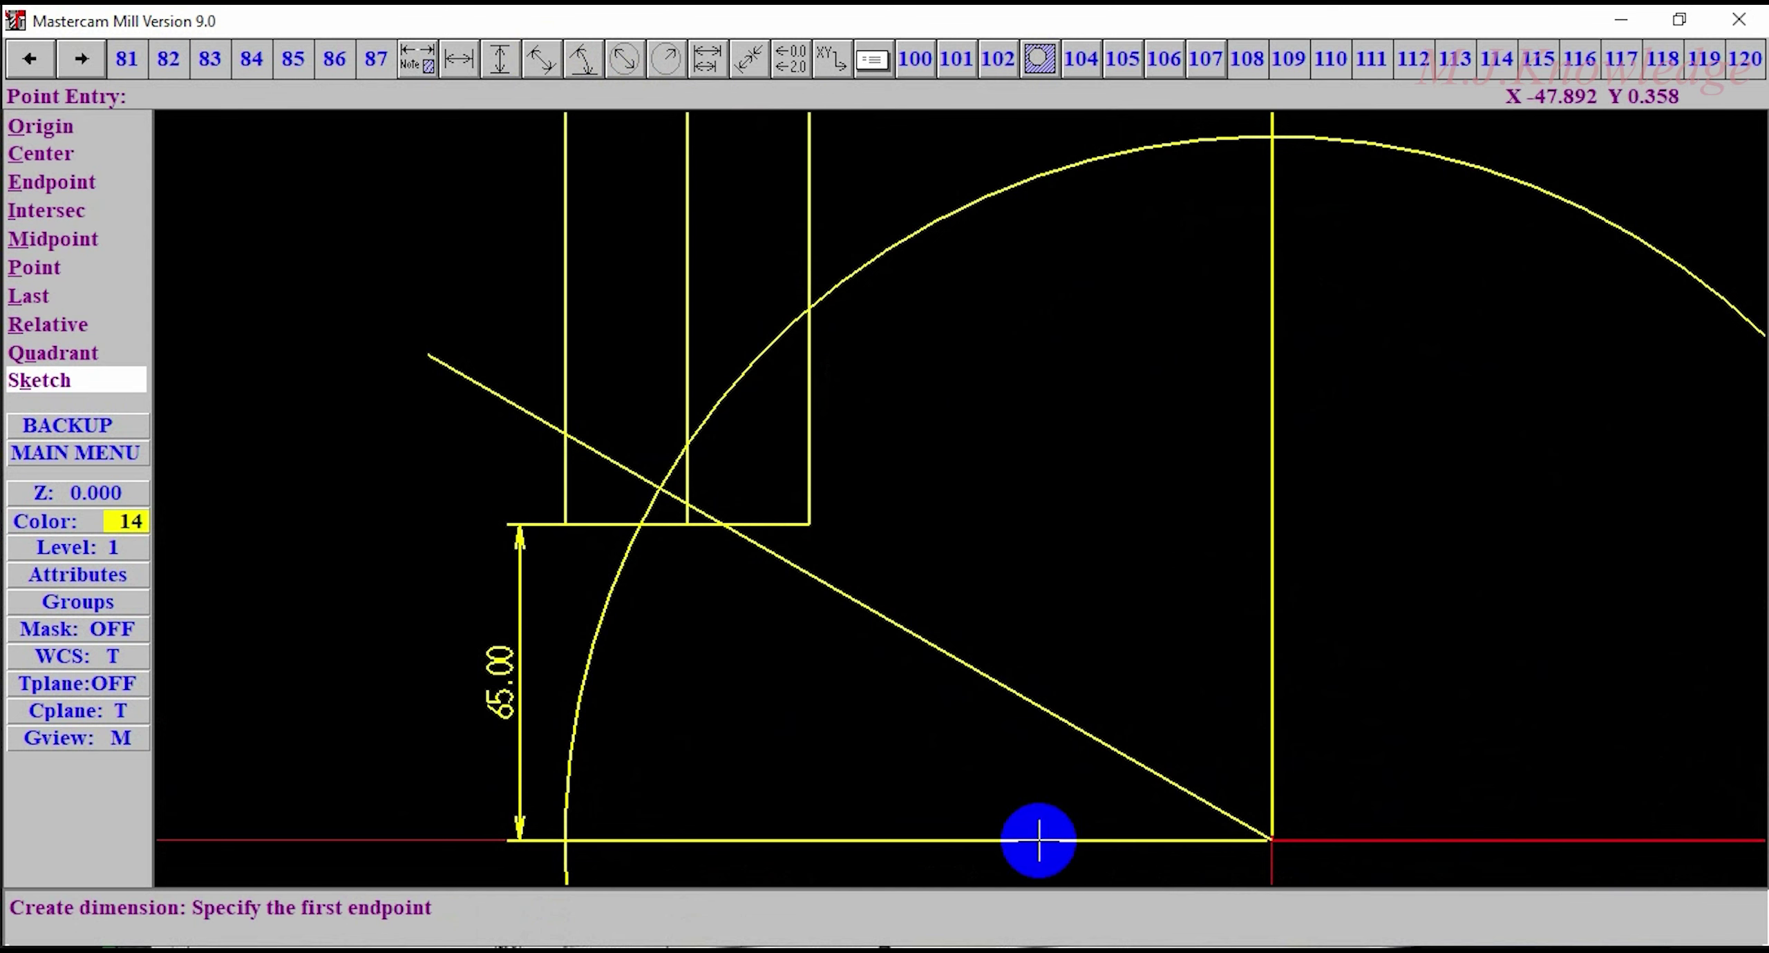
left_click(1038, 840)
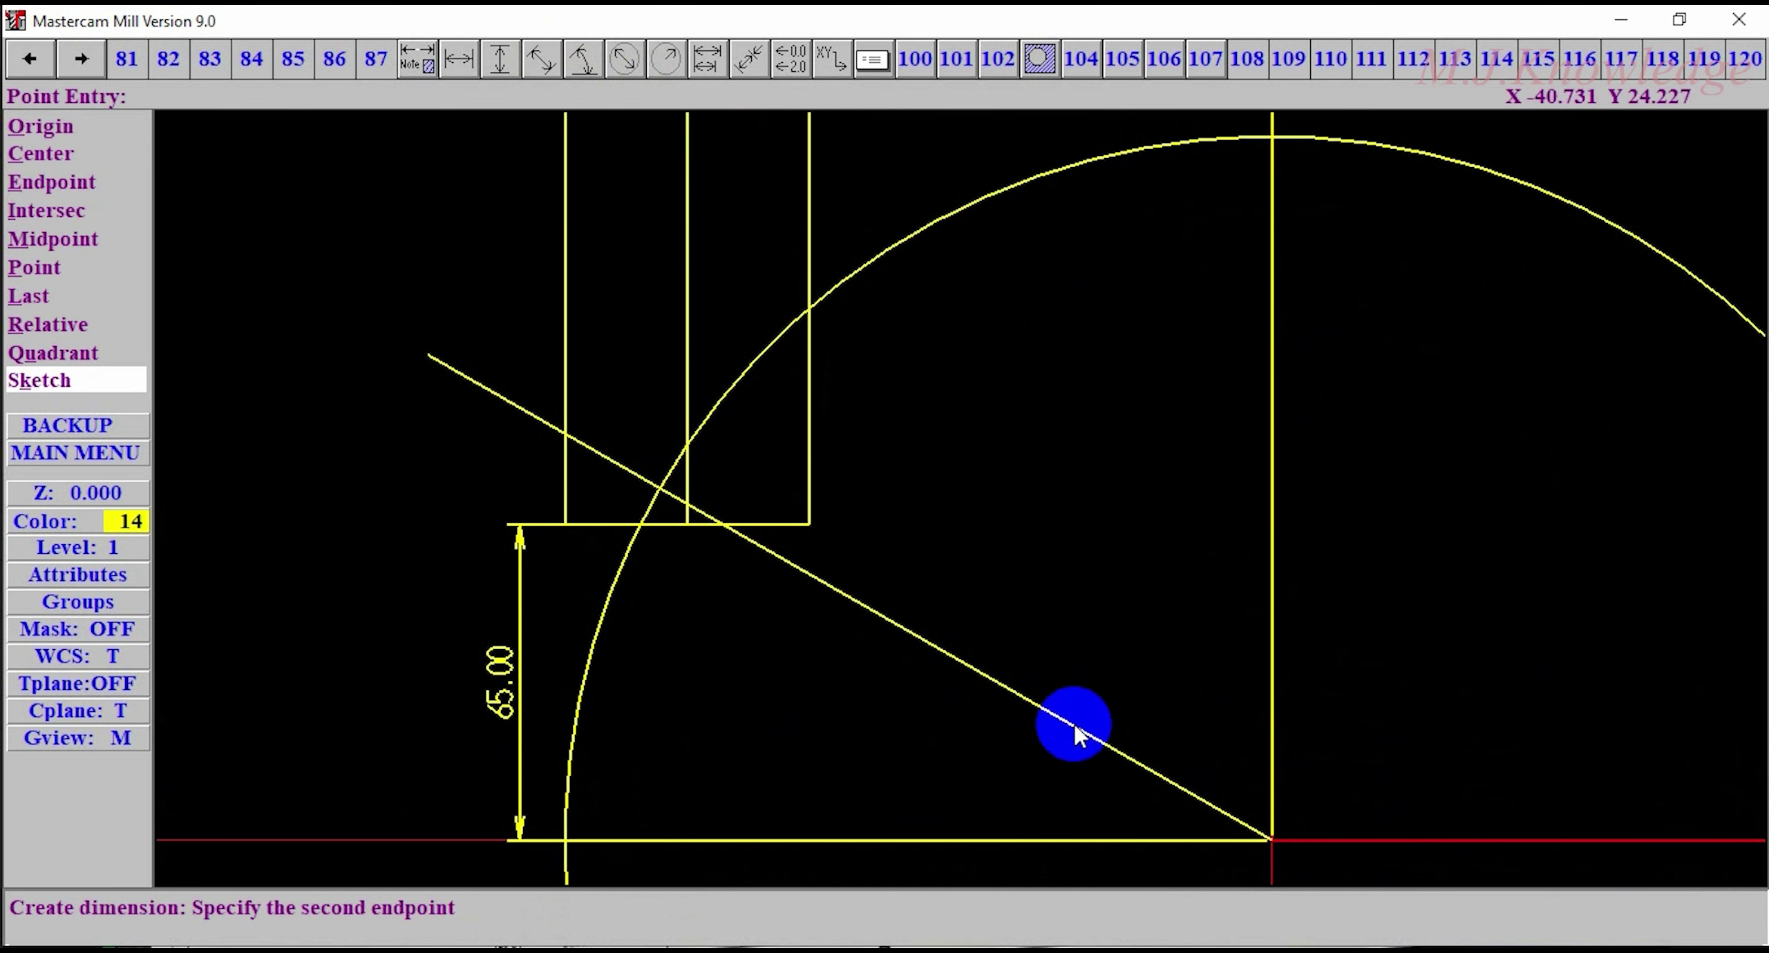
left_click(1075, 727)
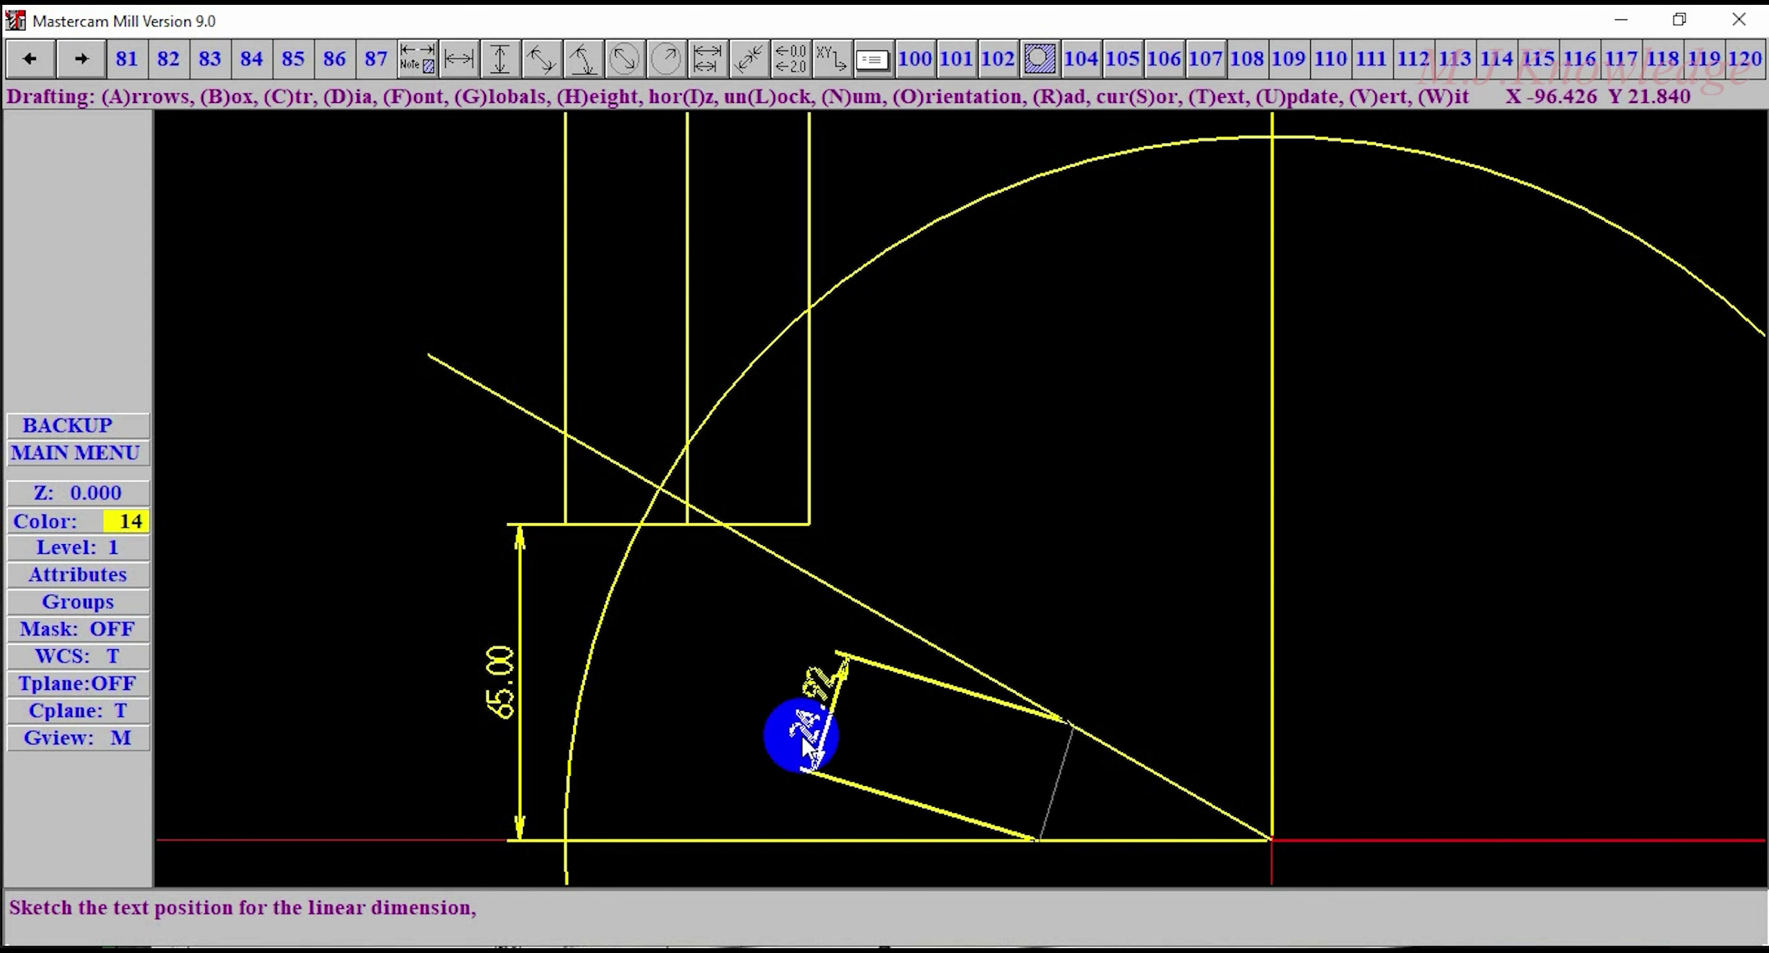
key("Escape")
key("Escape")
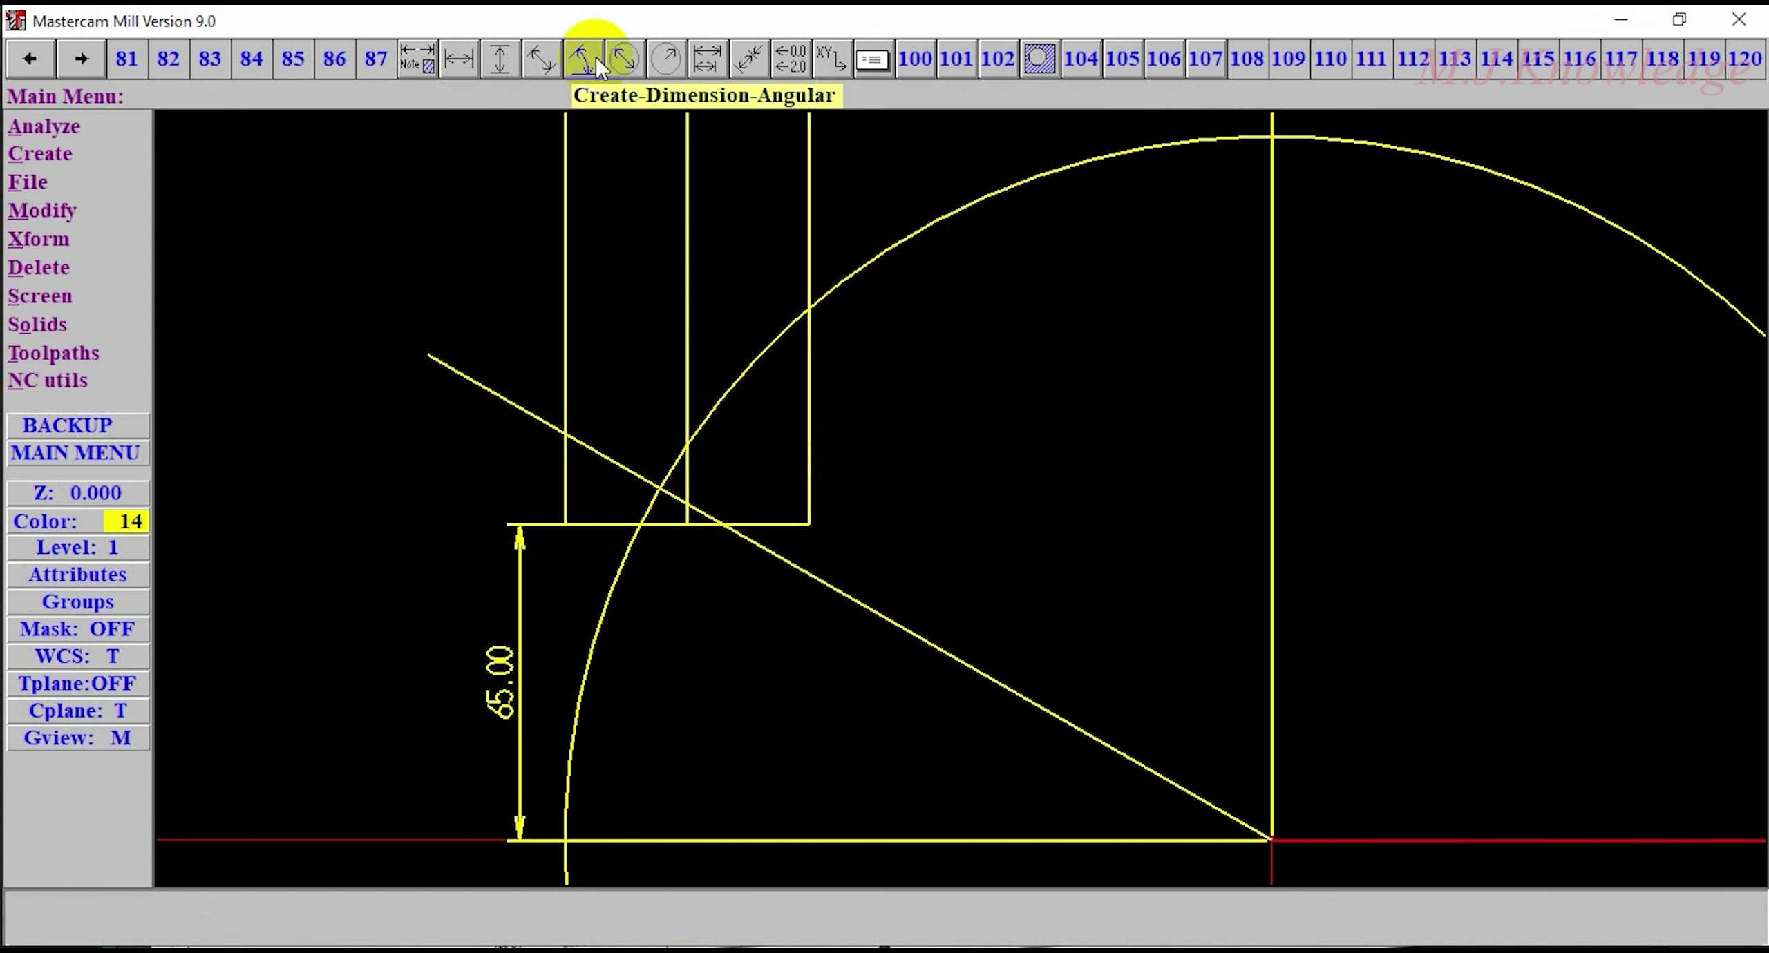
left_click(584, 59)
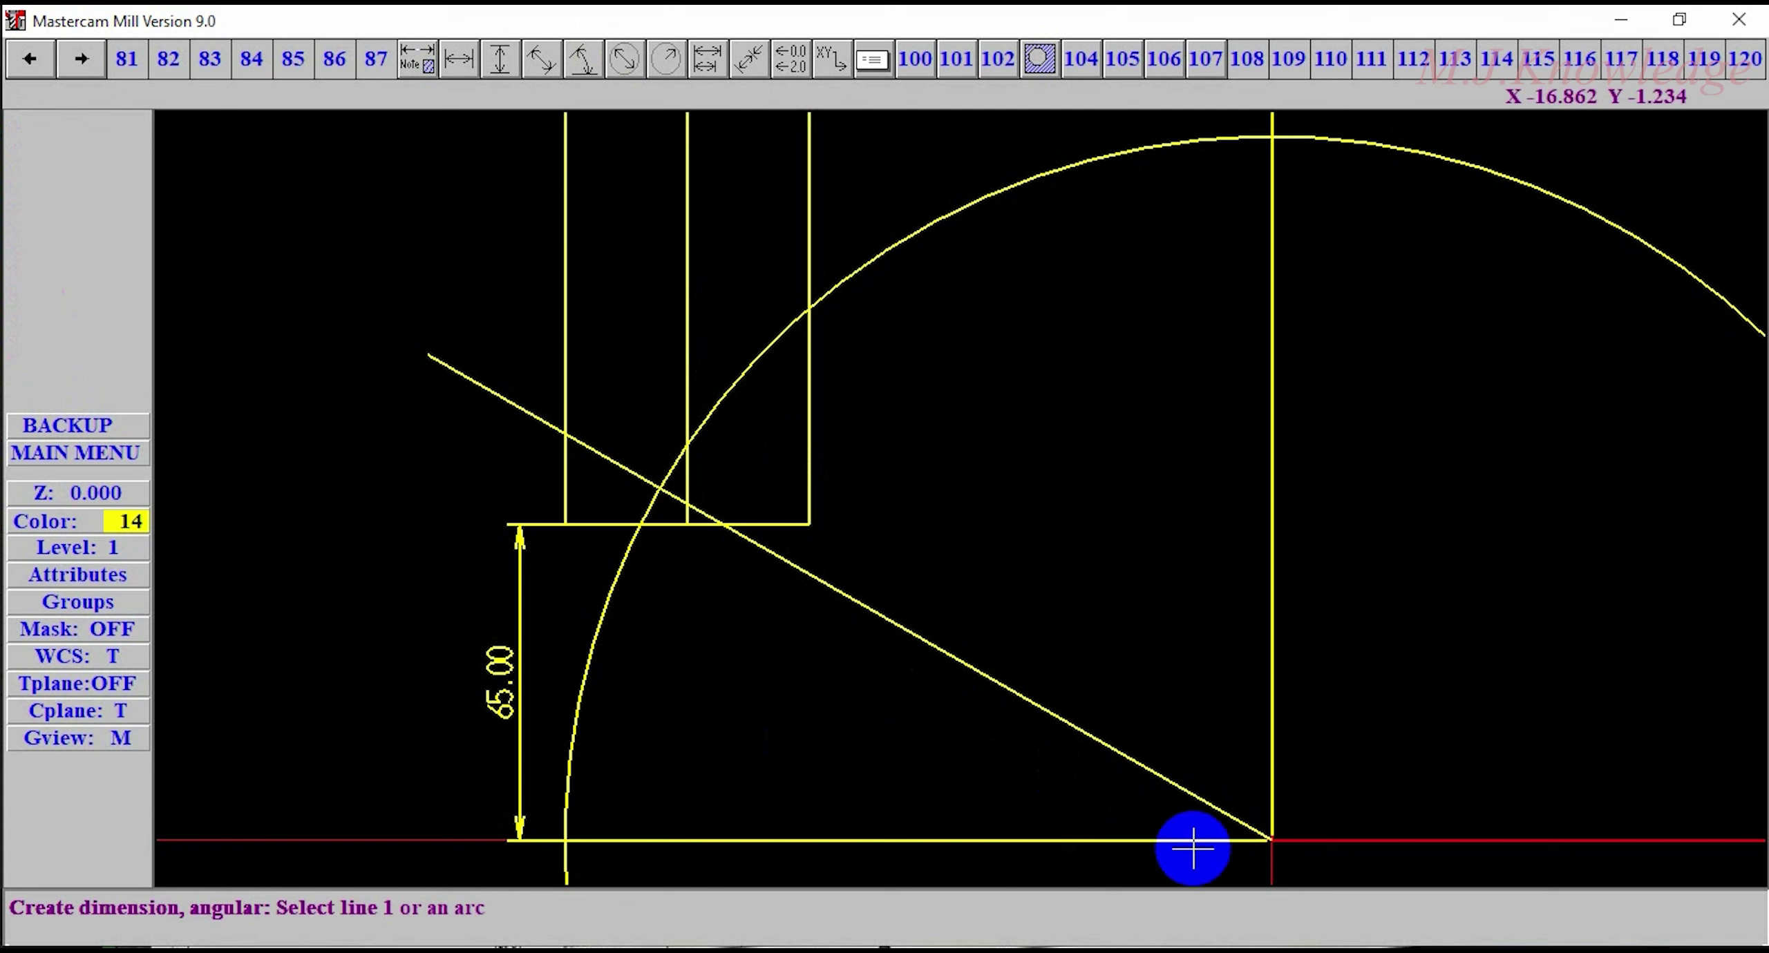
Step: Add a 30.0° angular dimension between the slanted line and horizontal base, text placed left
left_click(1161, 778)
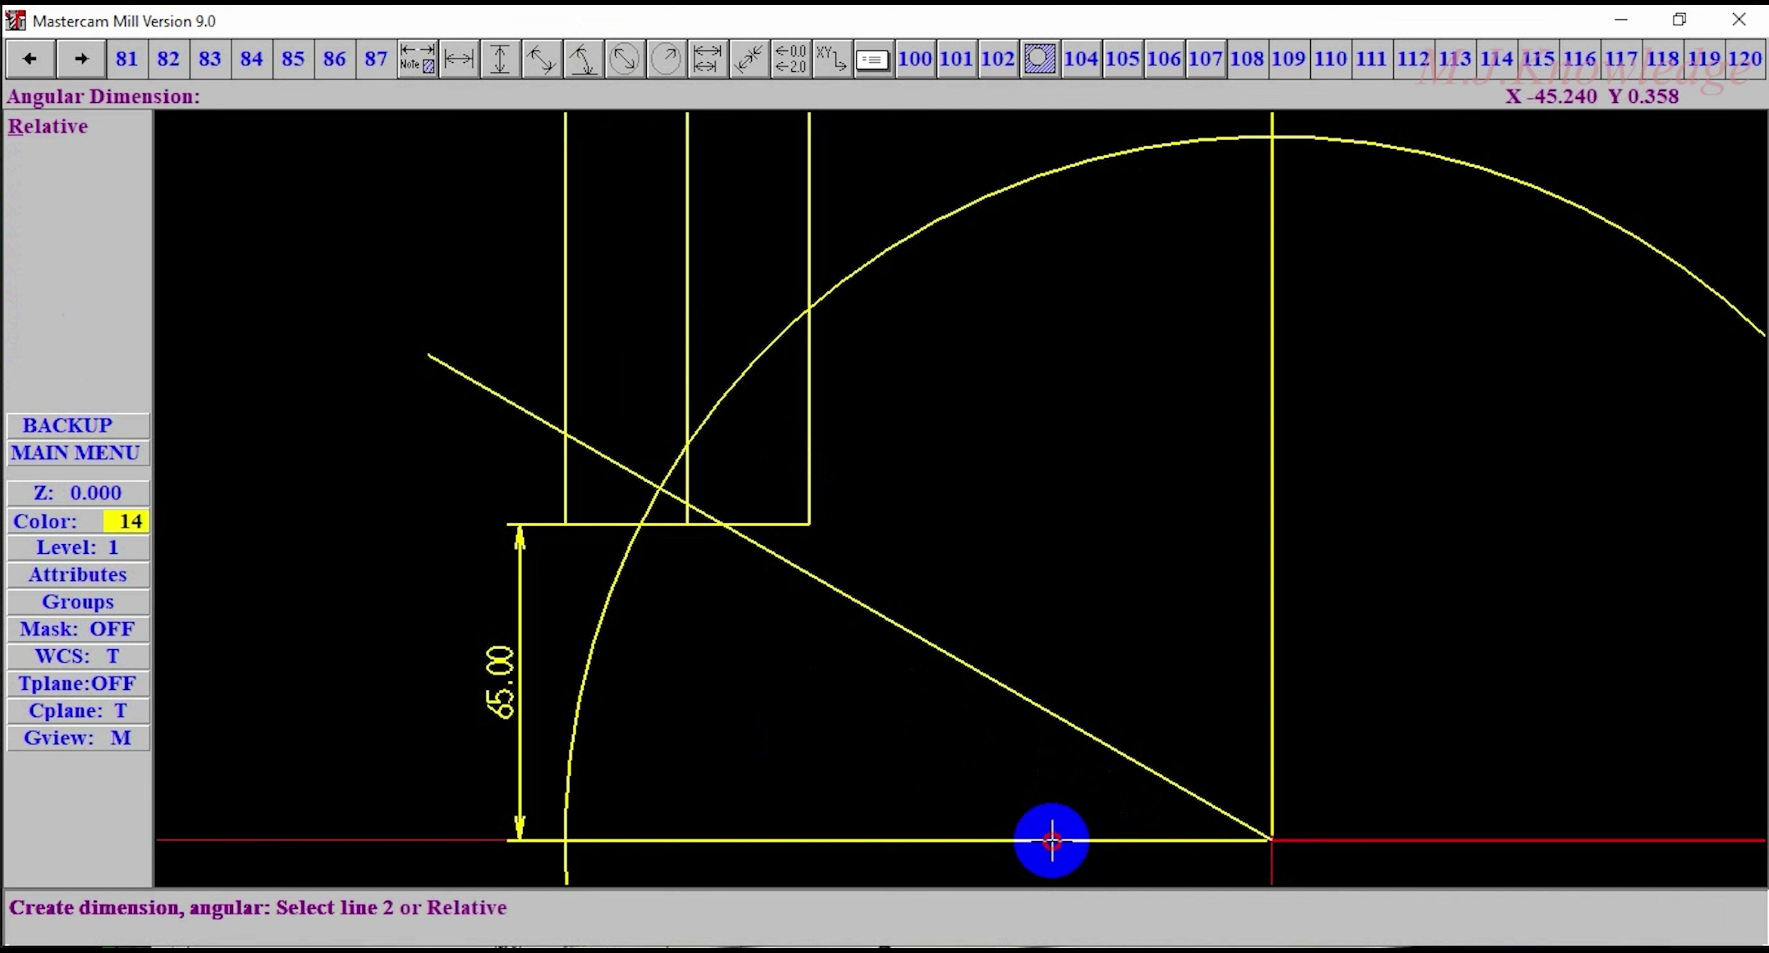
left_click(639, 473)
left_click(584, 443)
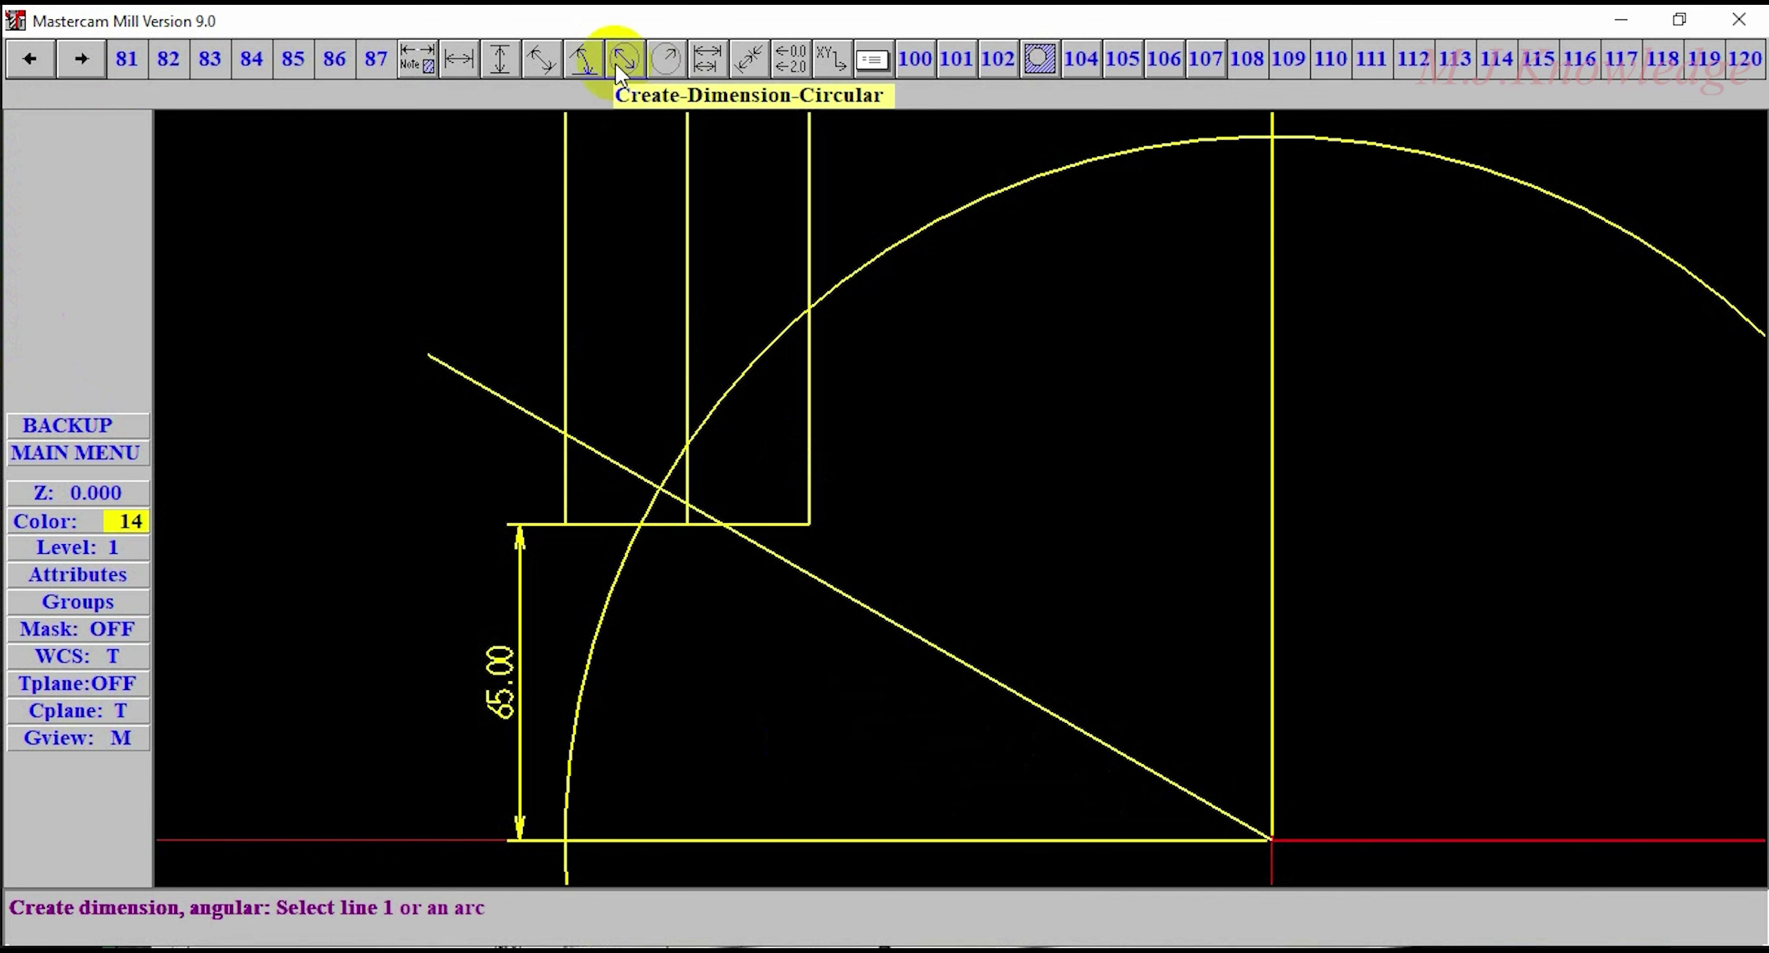
left_click(623, 466)
left_click(620, 523)
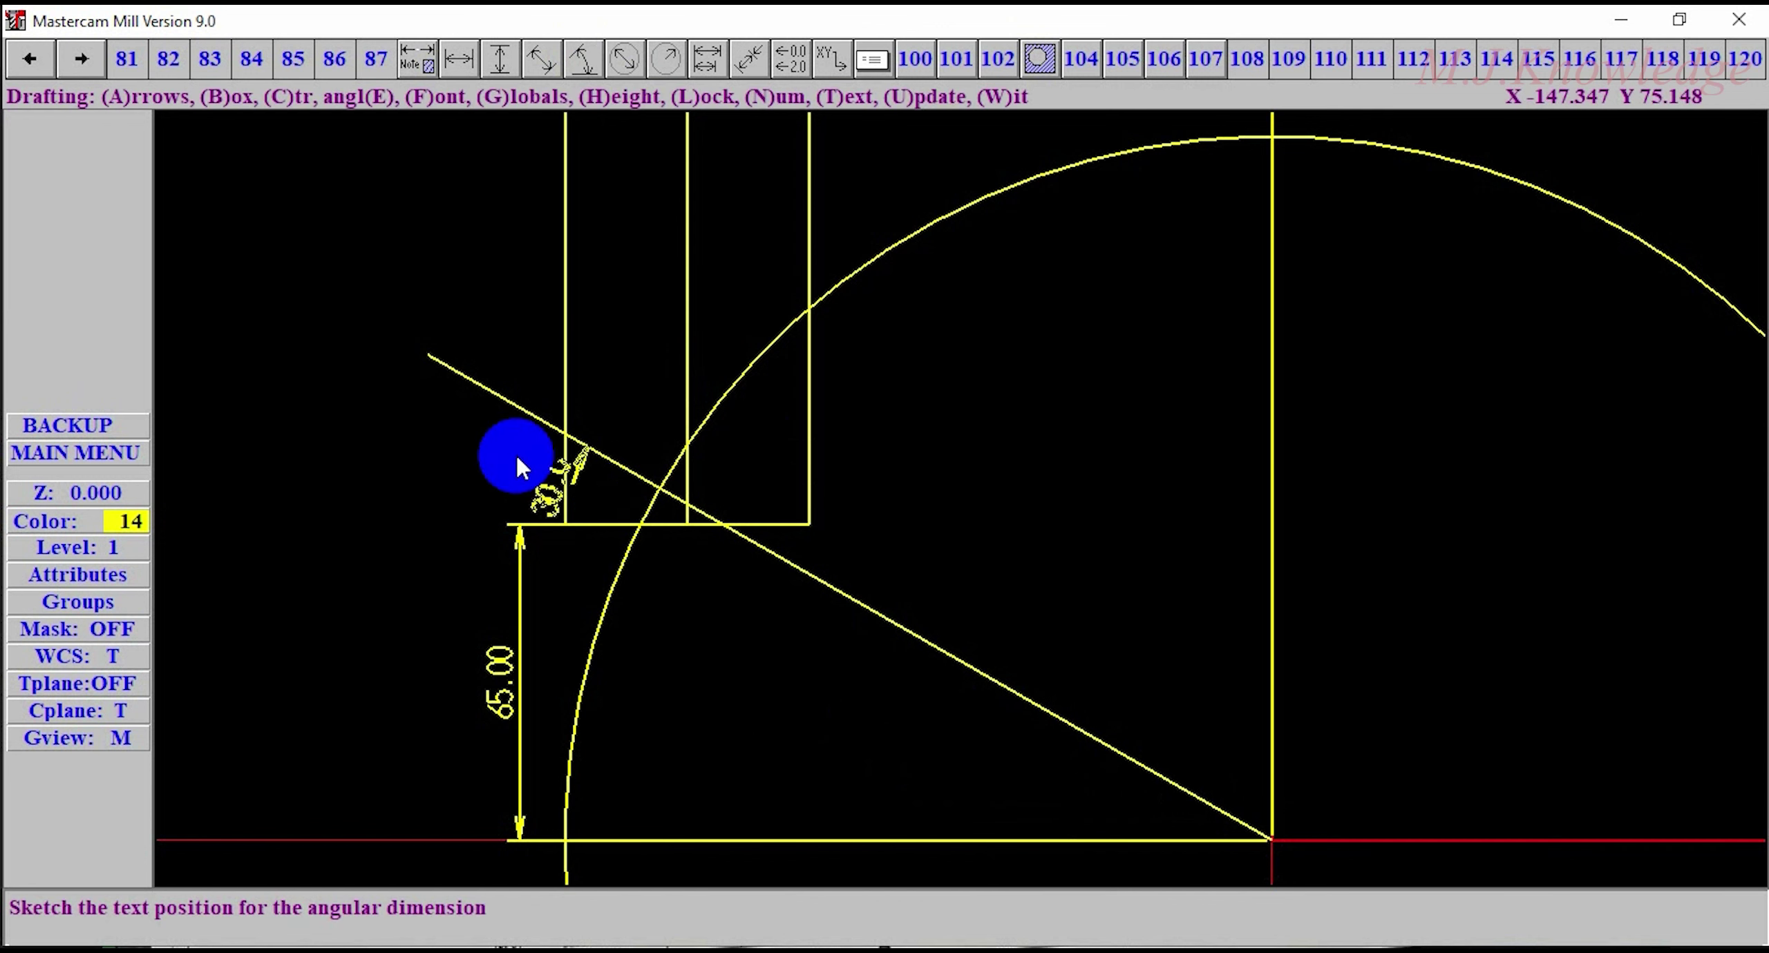
left_click(411, 439)
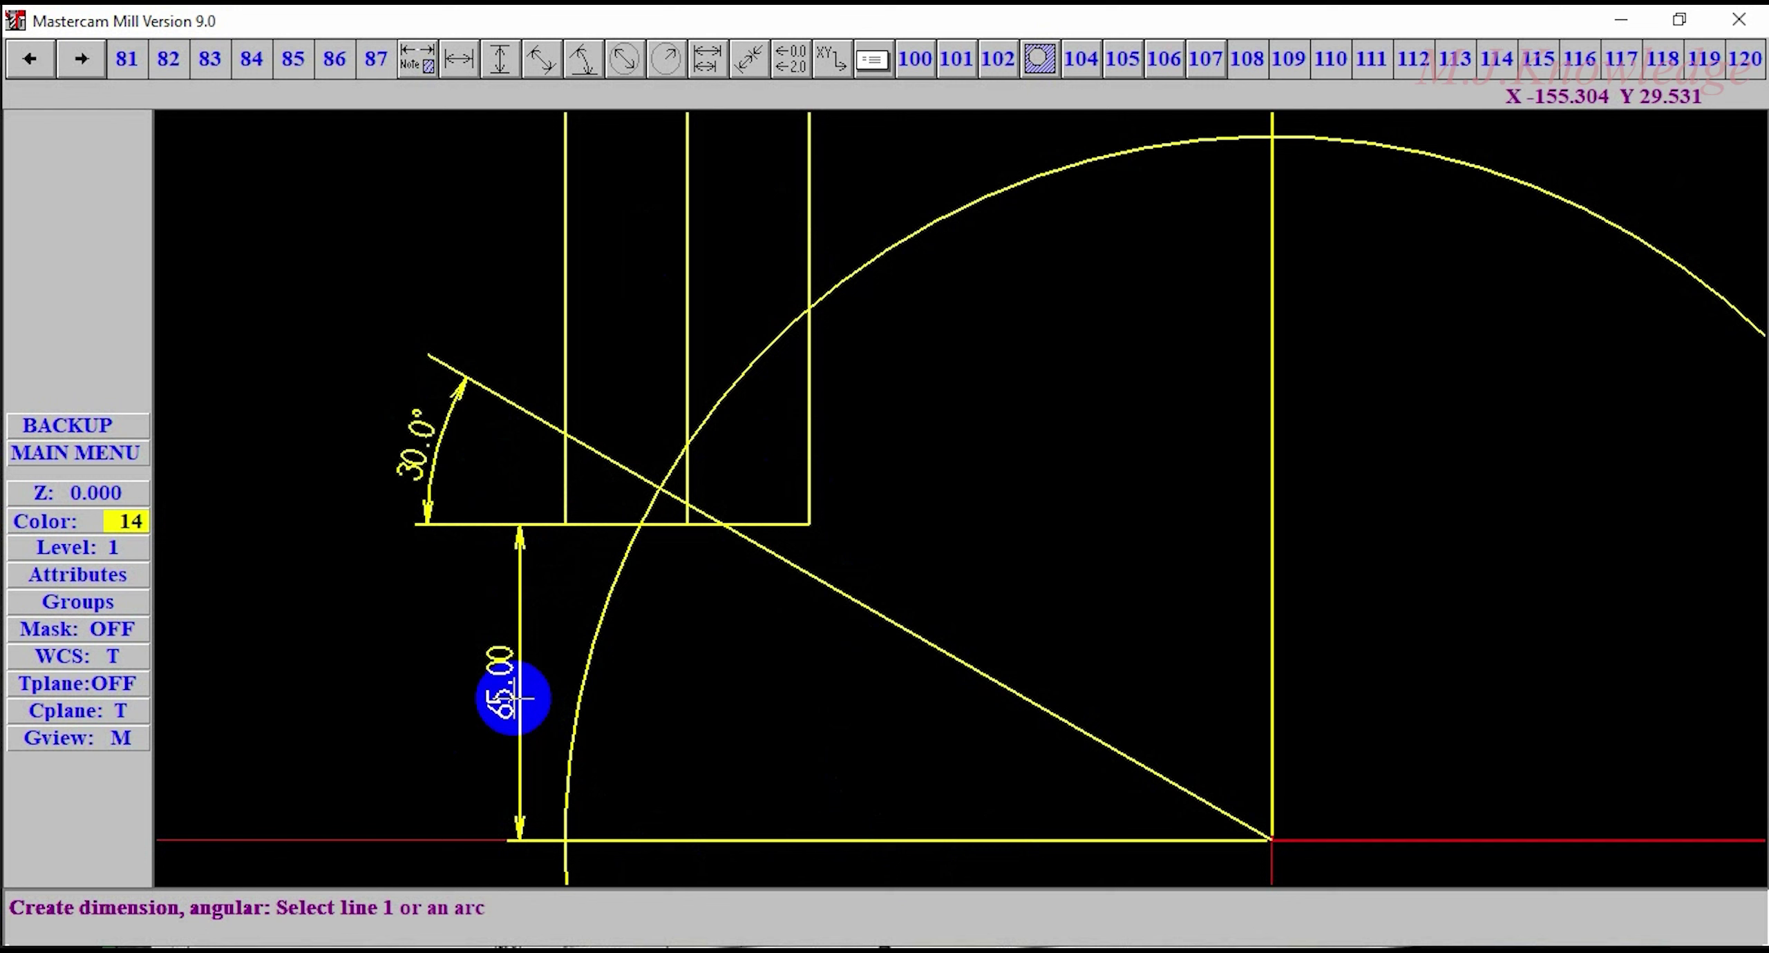
left_click(81, 59)
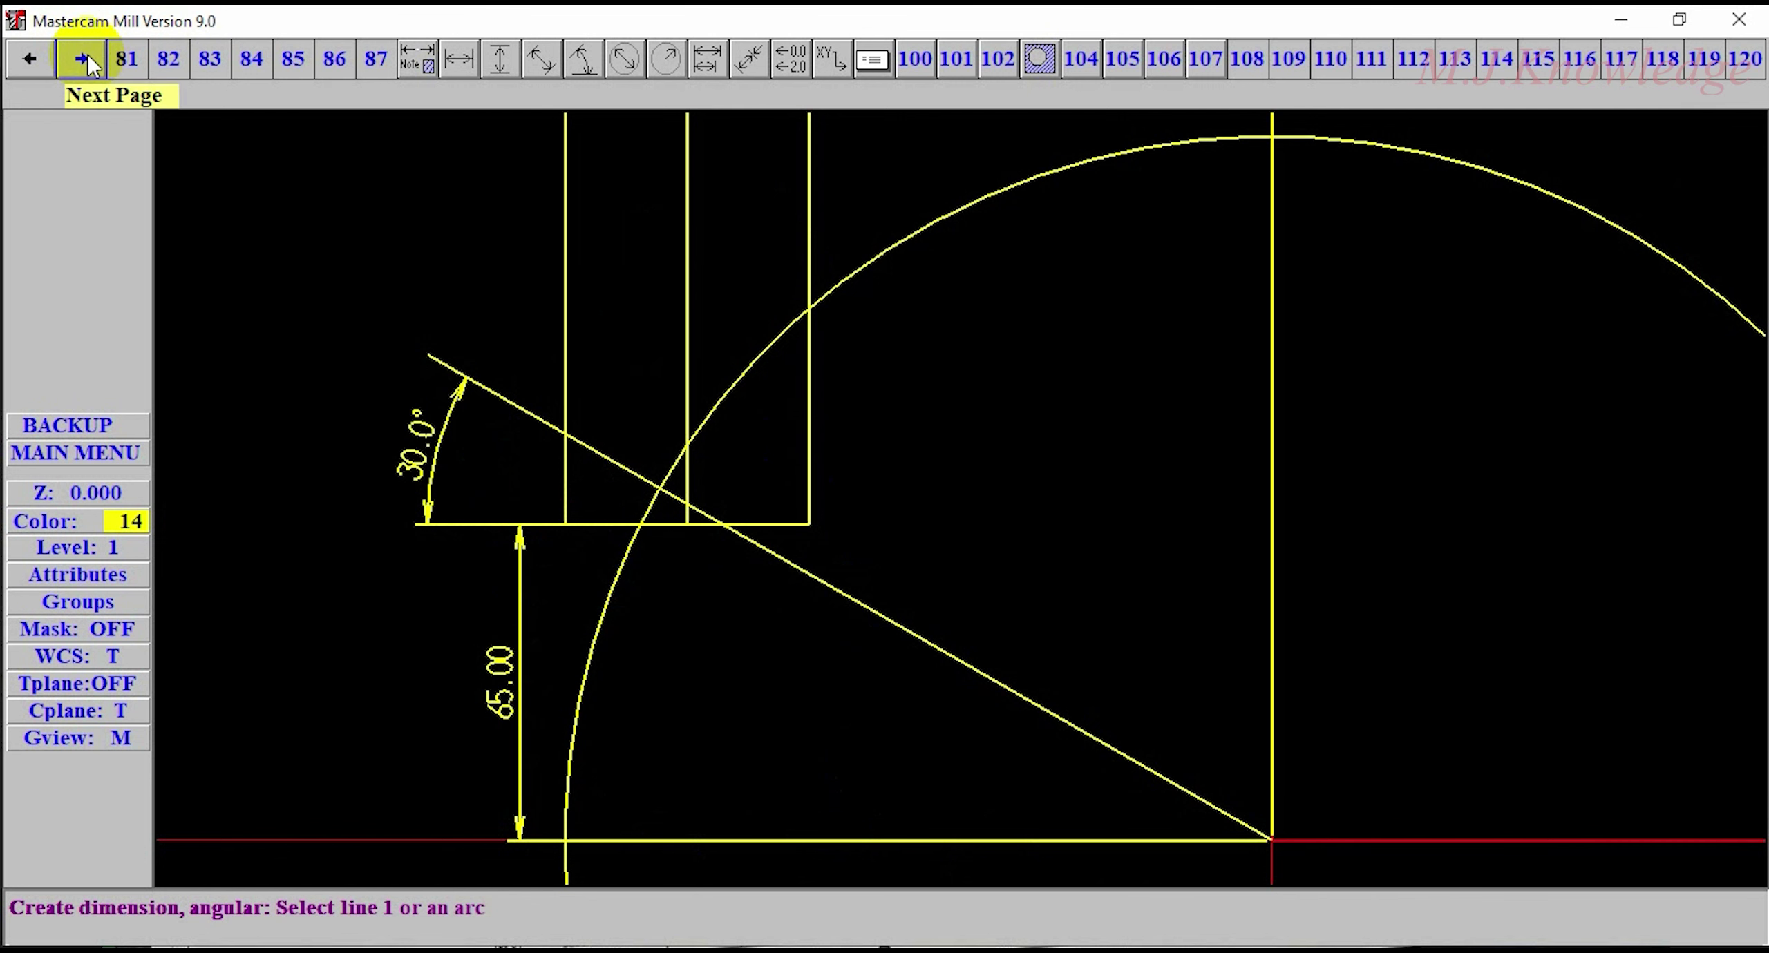
left_click(88, 59)
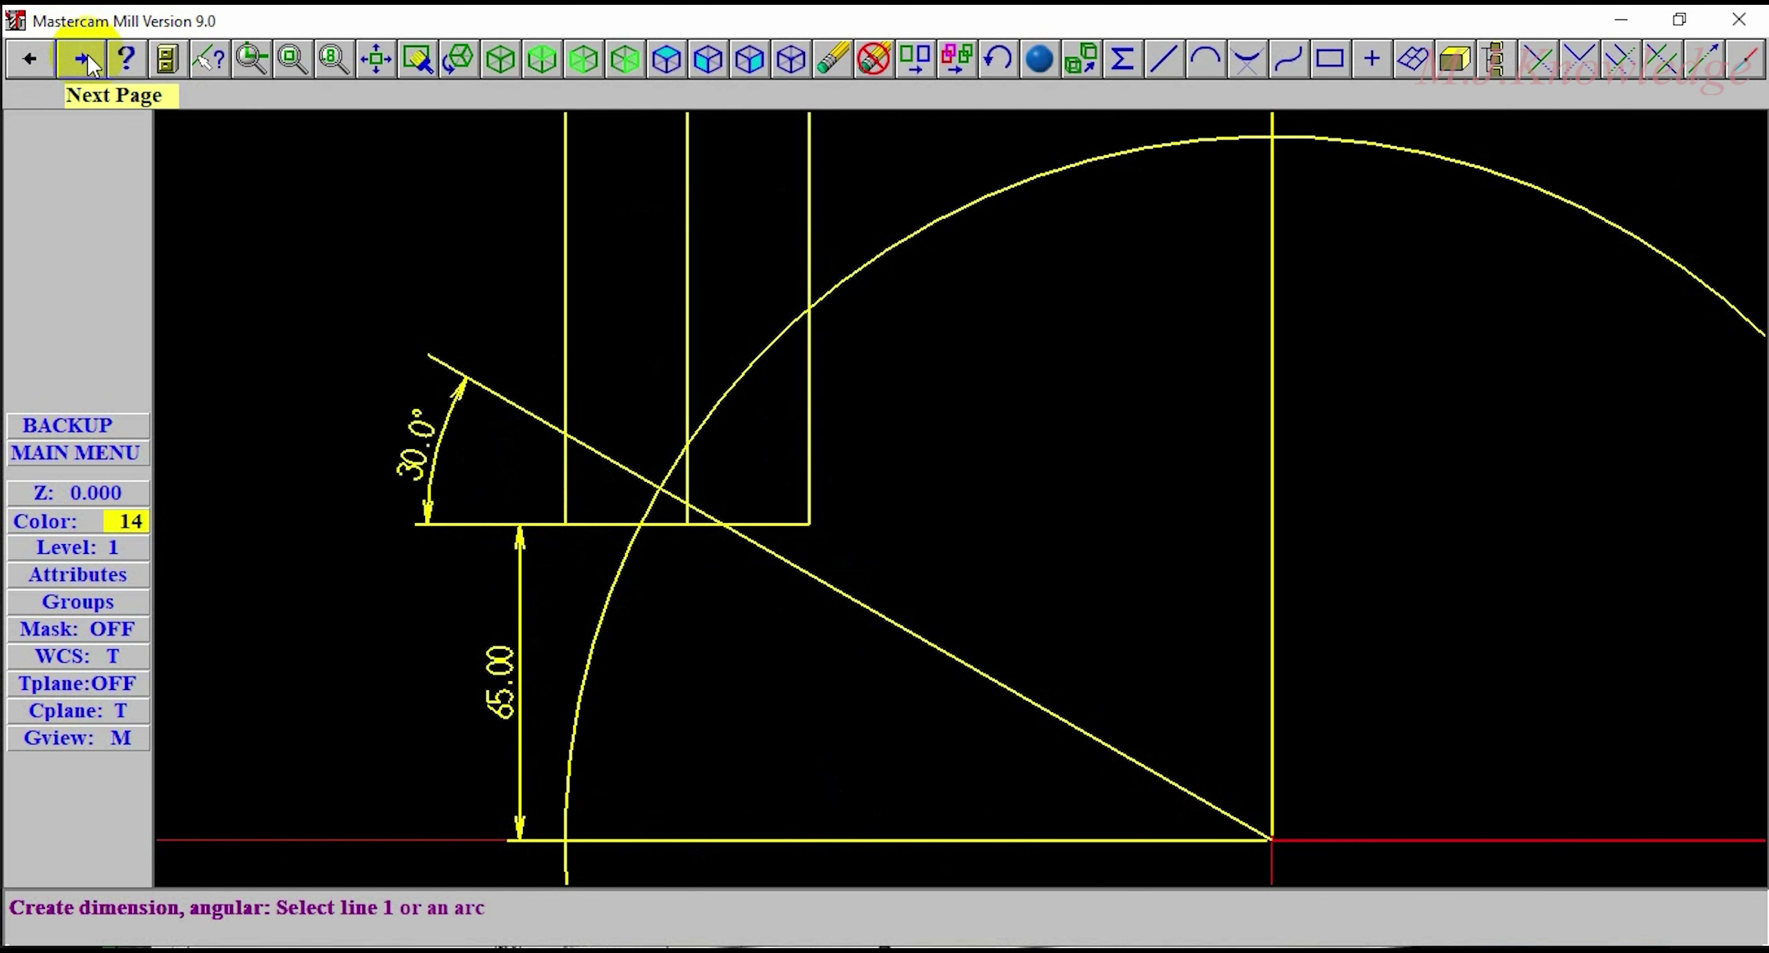
Step: Delete the 65.00 dimension, then zoom in on the rectangle and circle in top view
left_click(829, 64)
left_click(507, 711)
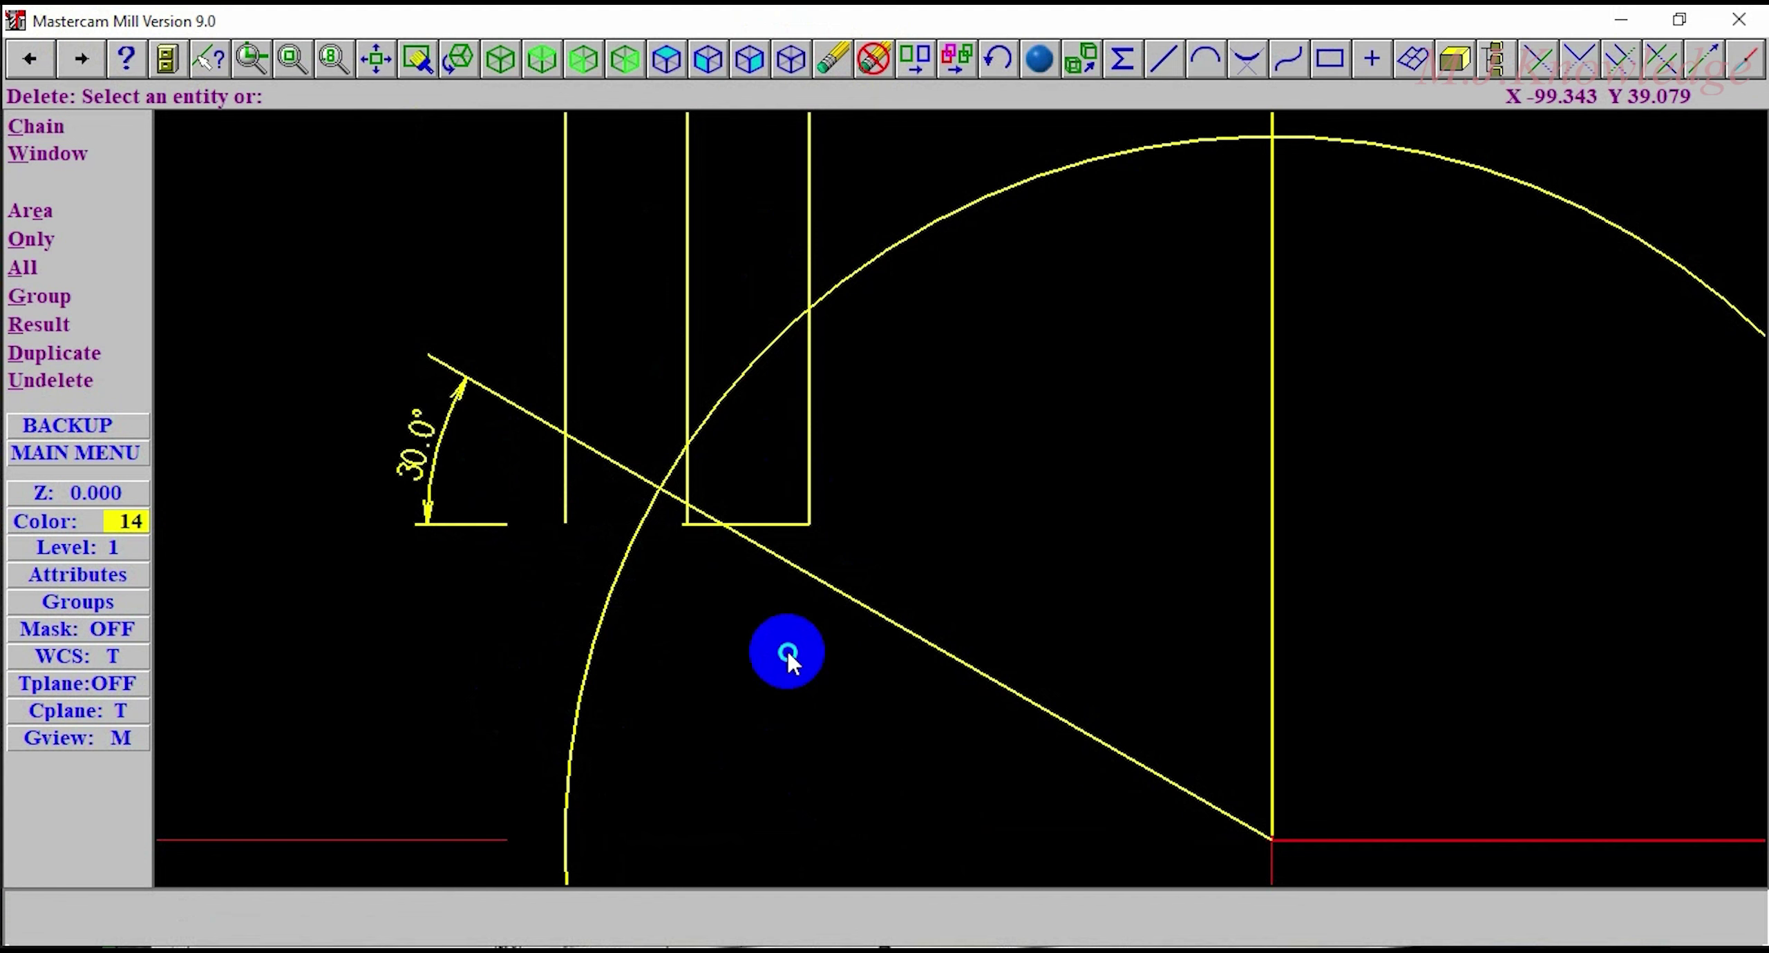
right_click(787, 653)
left_click(869, 481)
right_click(1082, 571)
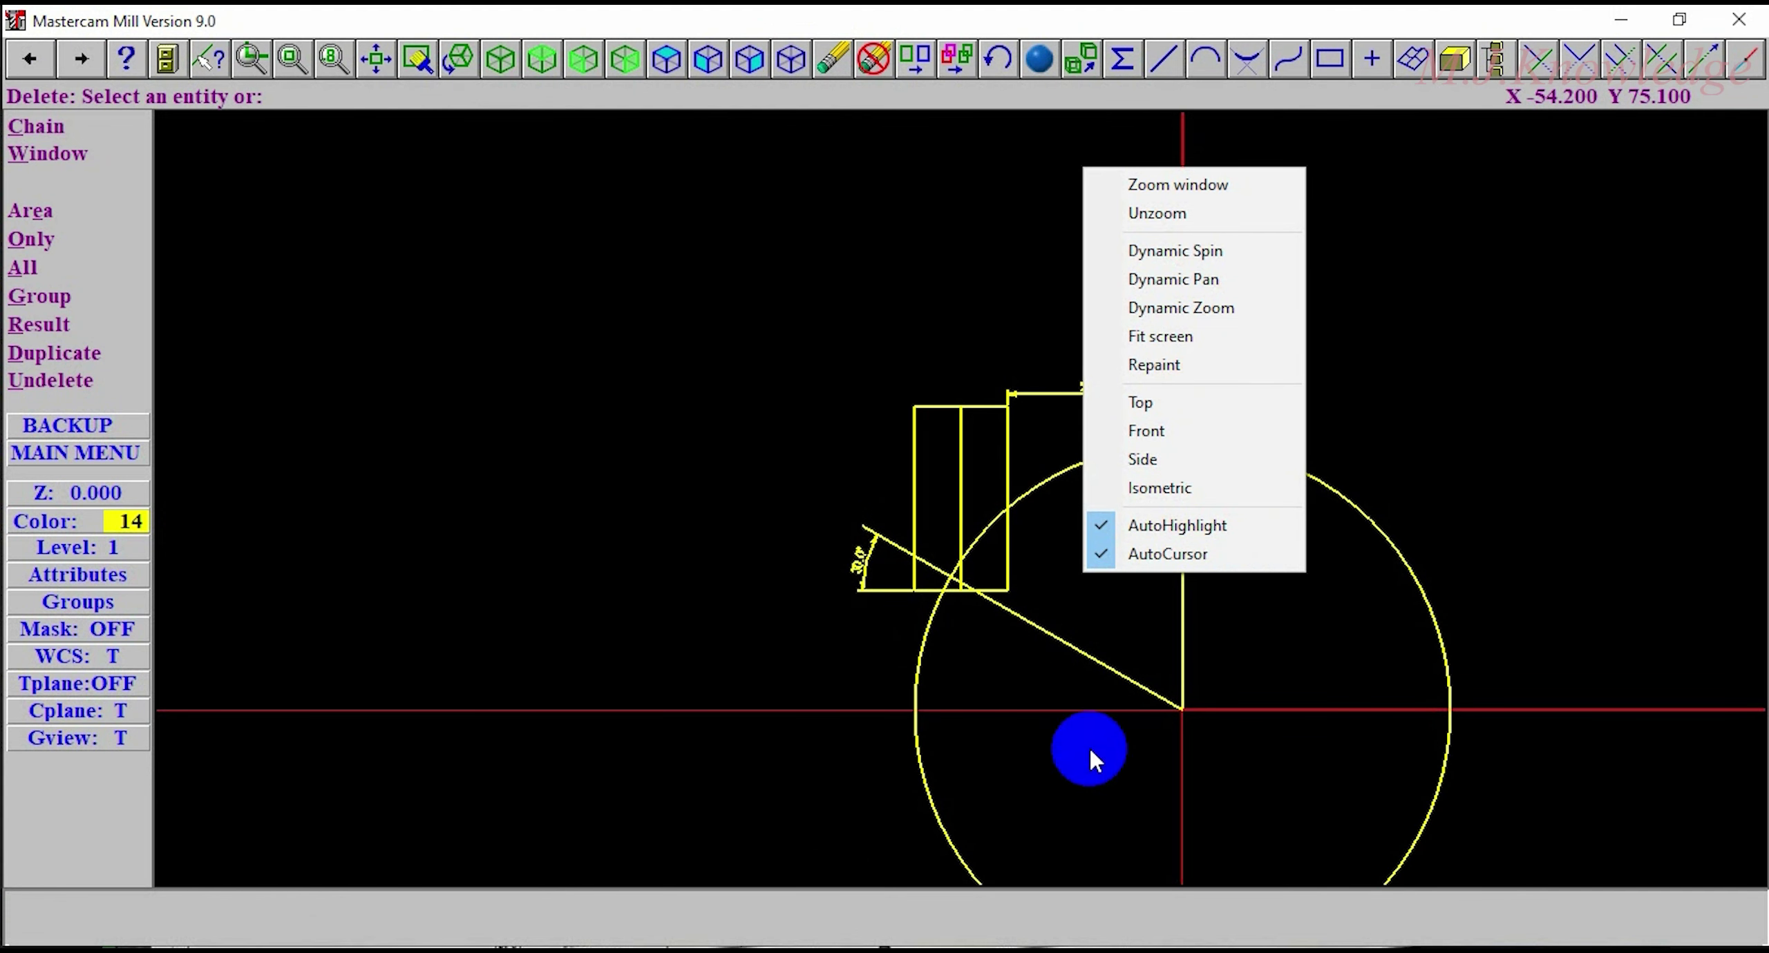
left_click(1205, 308)
left_click(1091, 608)
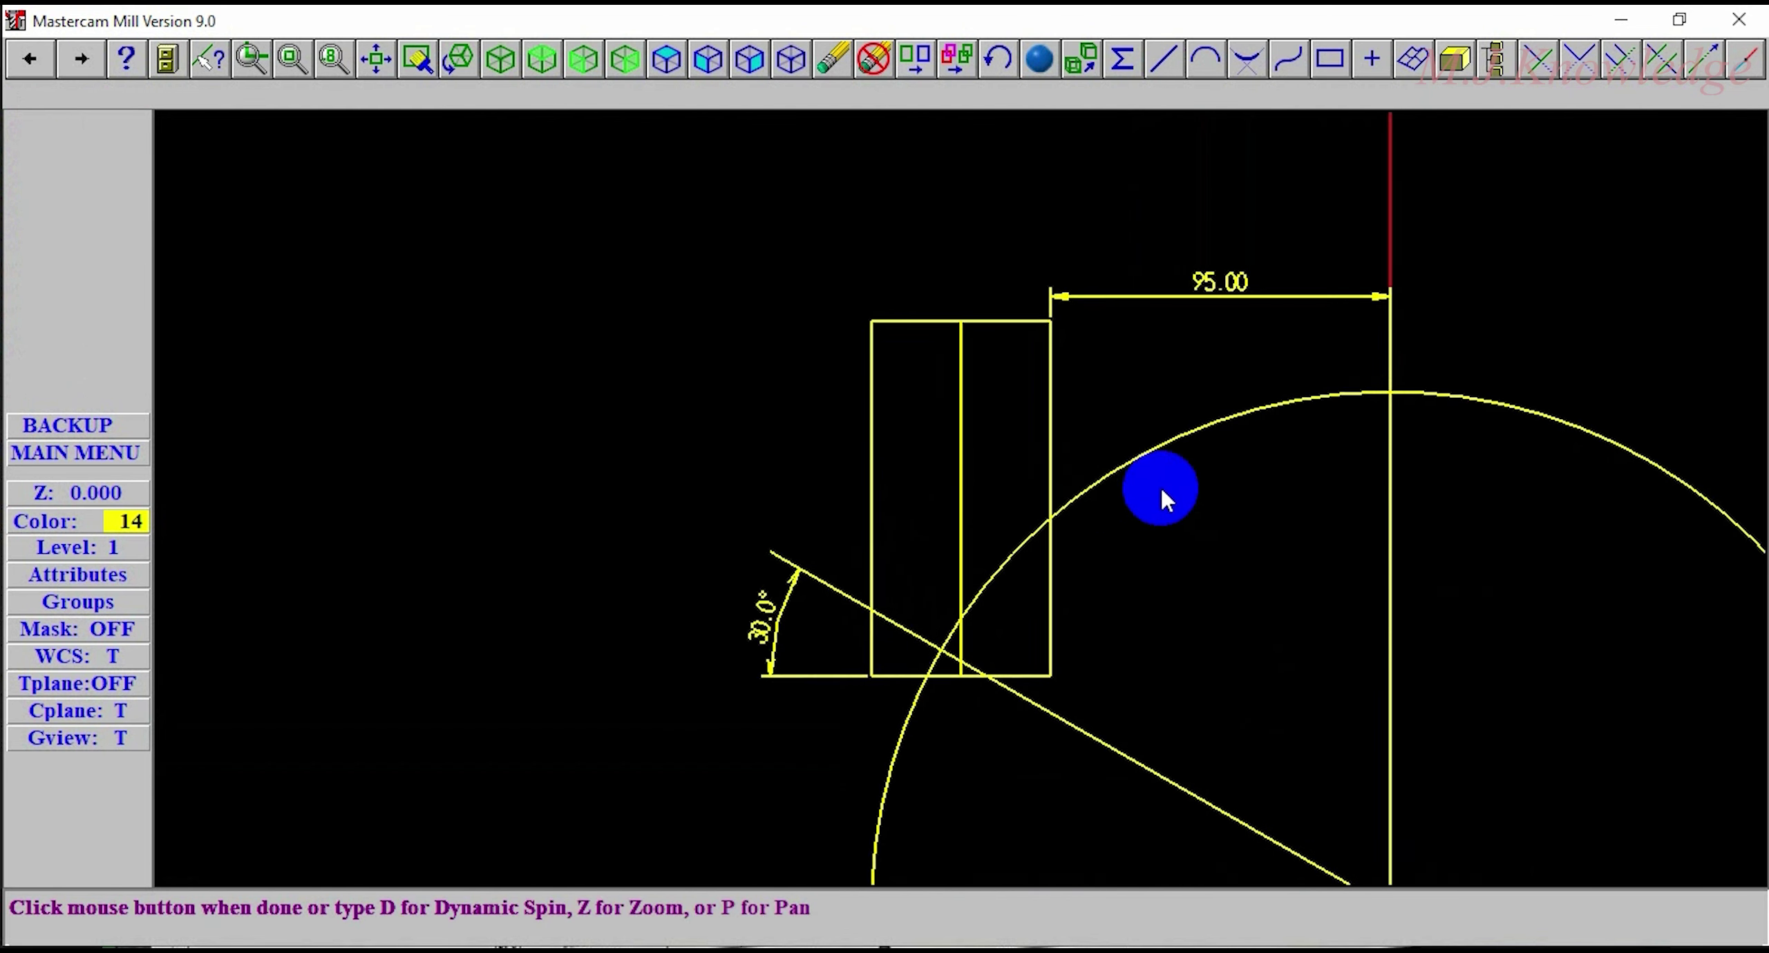
left_click(1202, 477)
Step: Pan the drawing down and left, then back out of and re-enter deleting
right_click(720, 233)
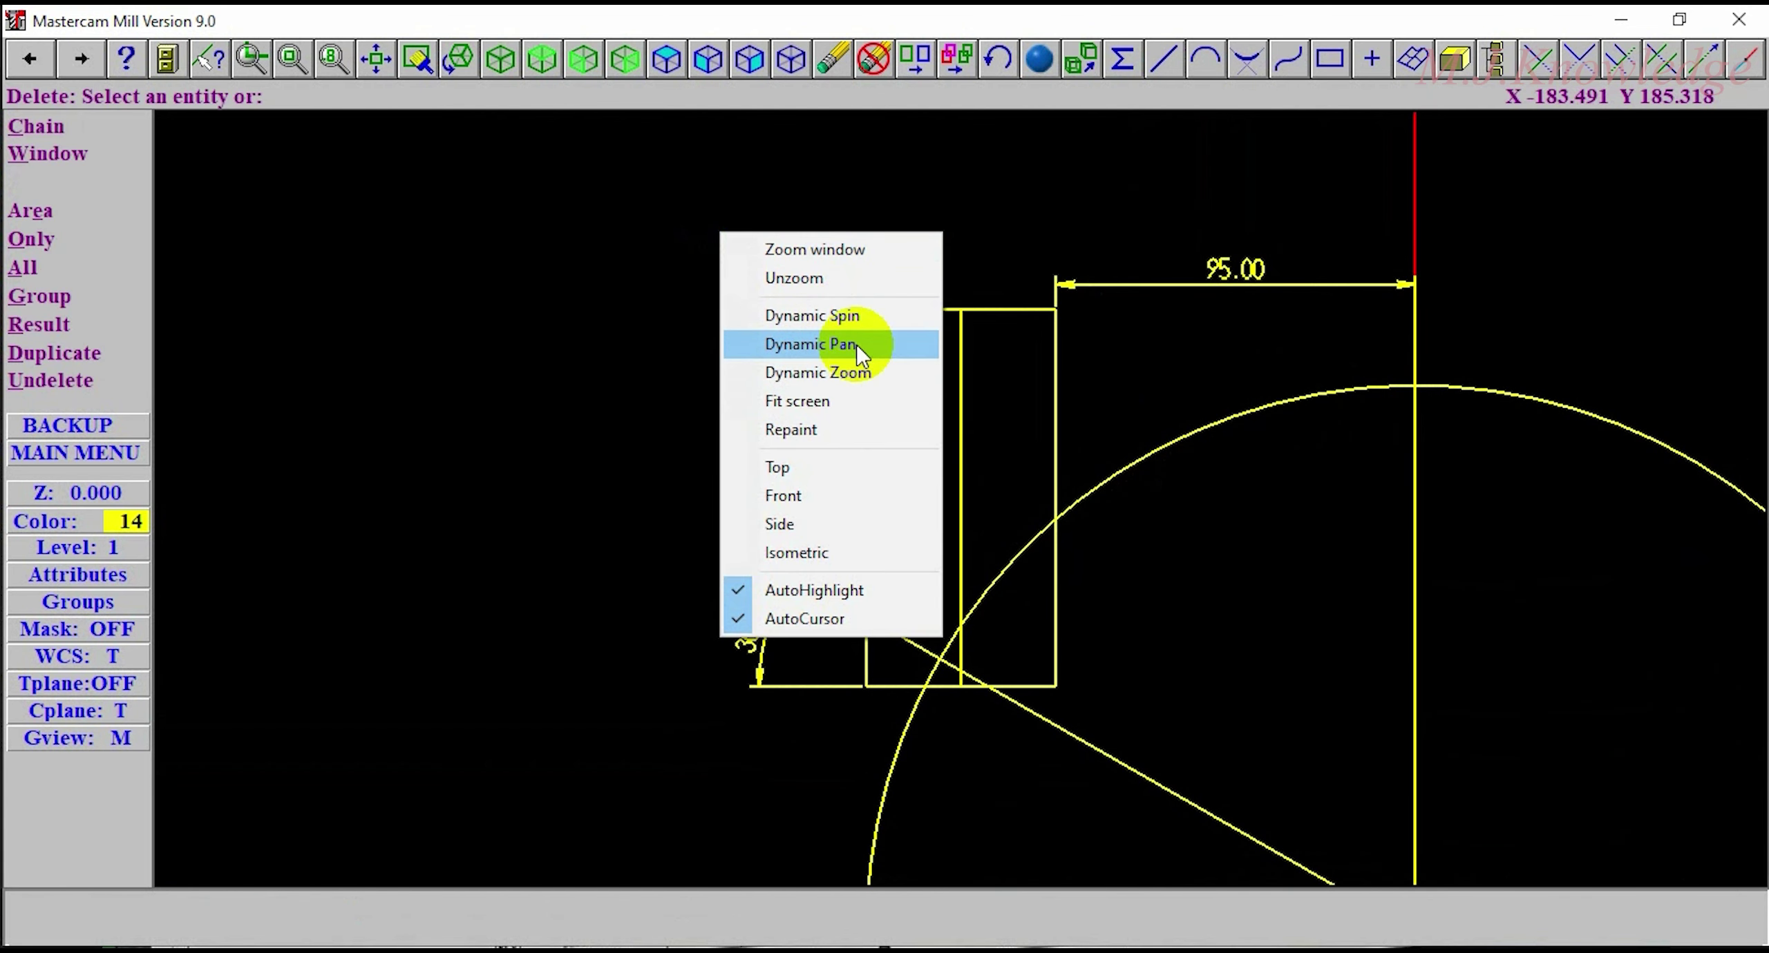
left_click(854, 340)
left_click(778, 454)
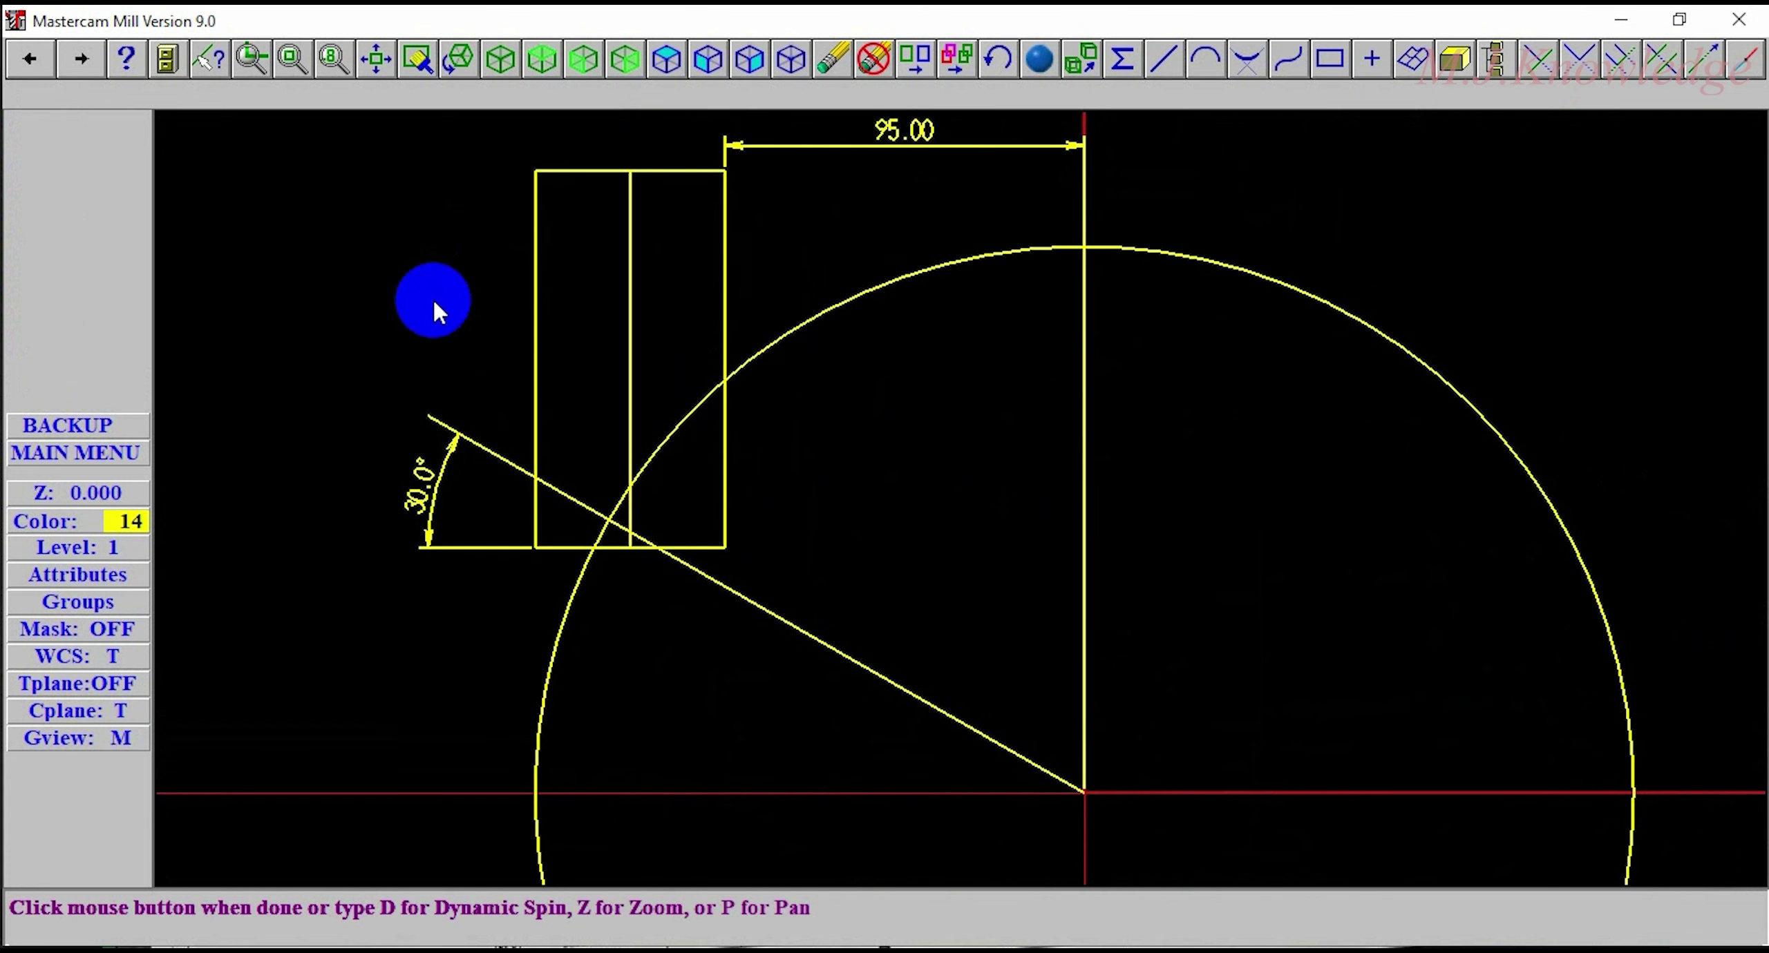
left_click(432, 298)
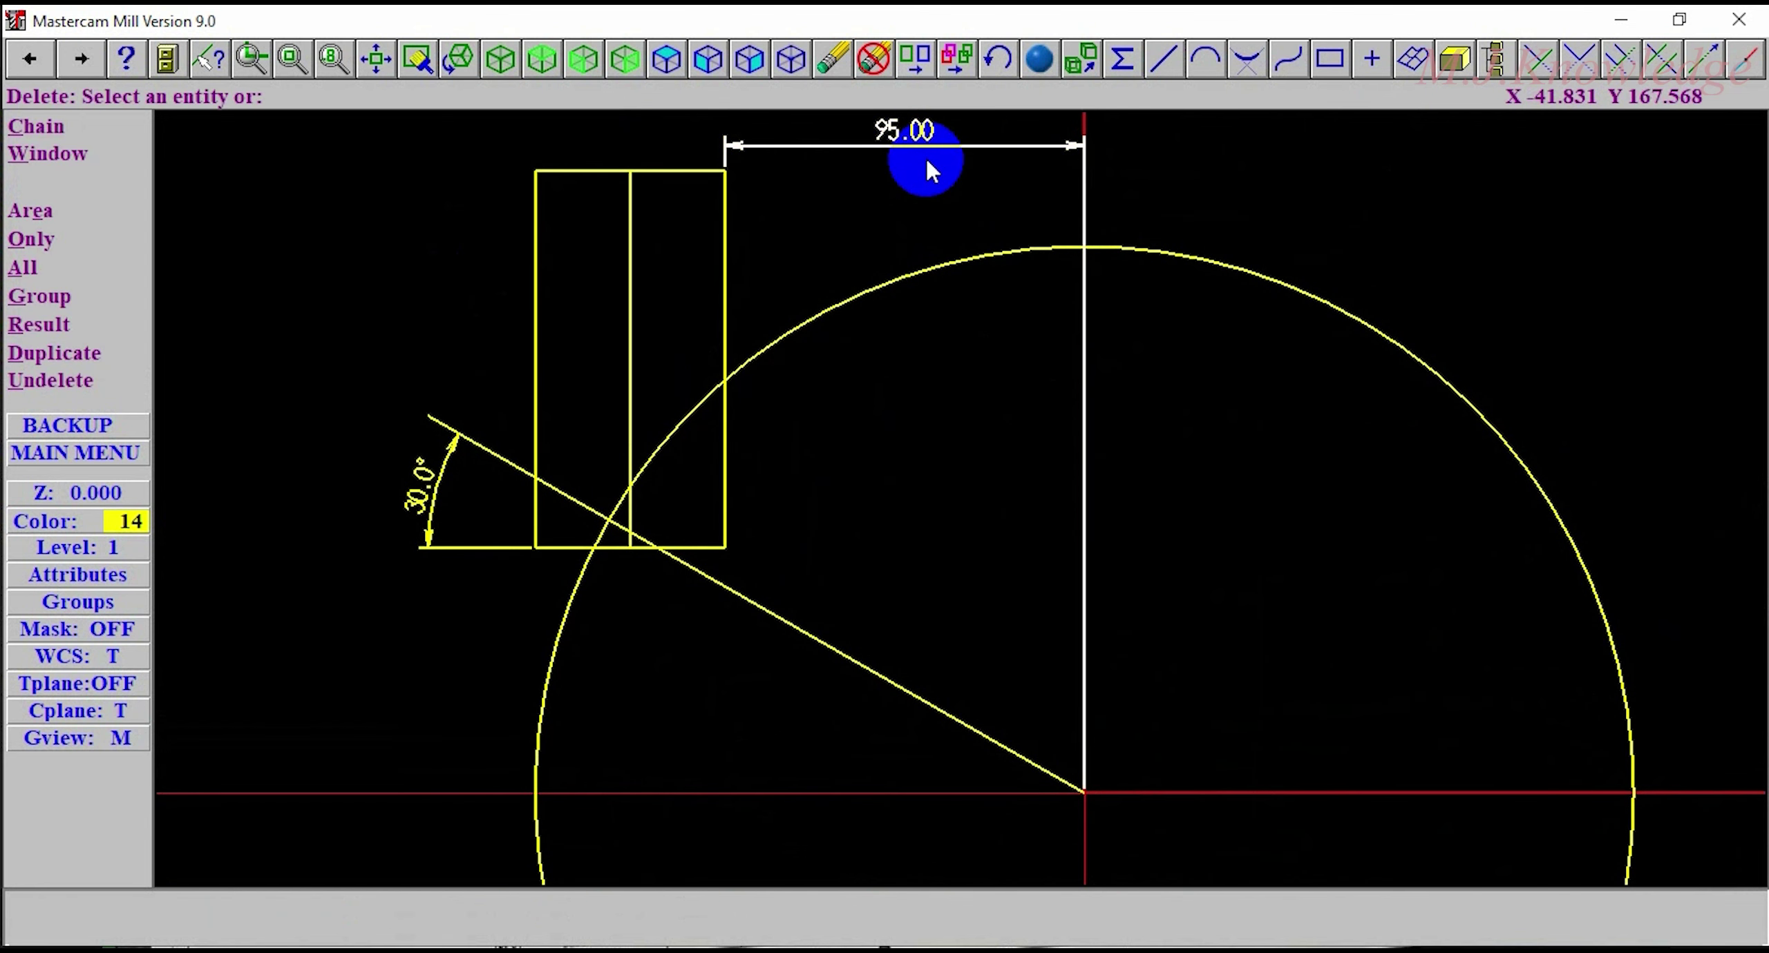
key("Escape")
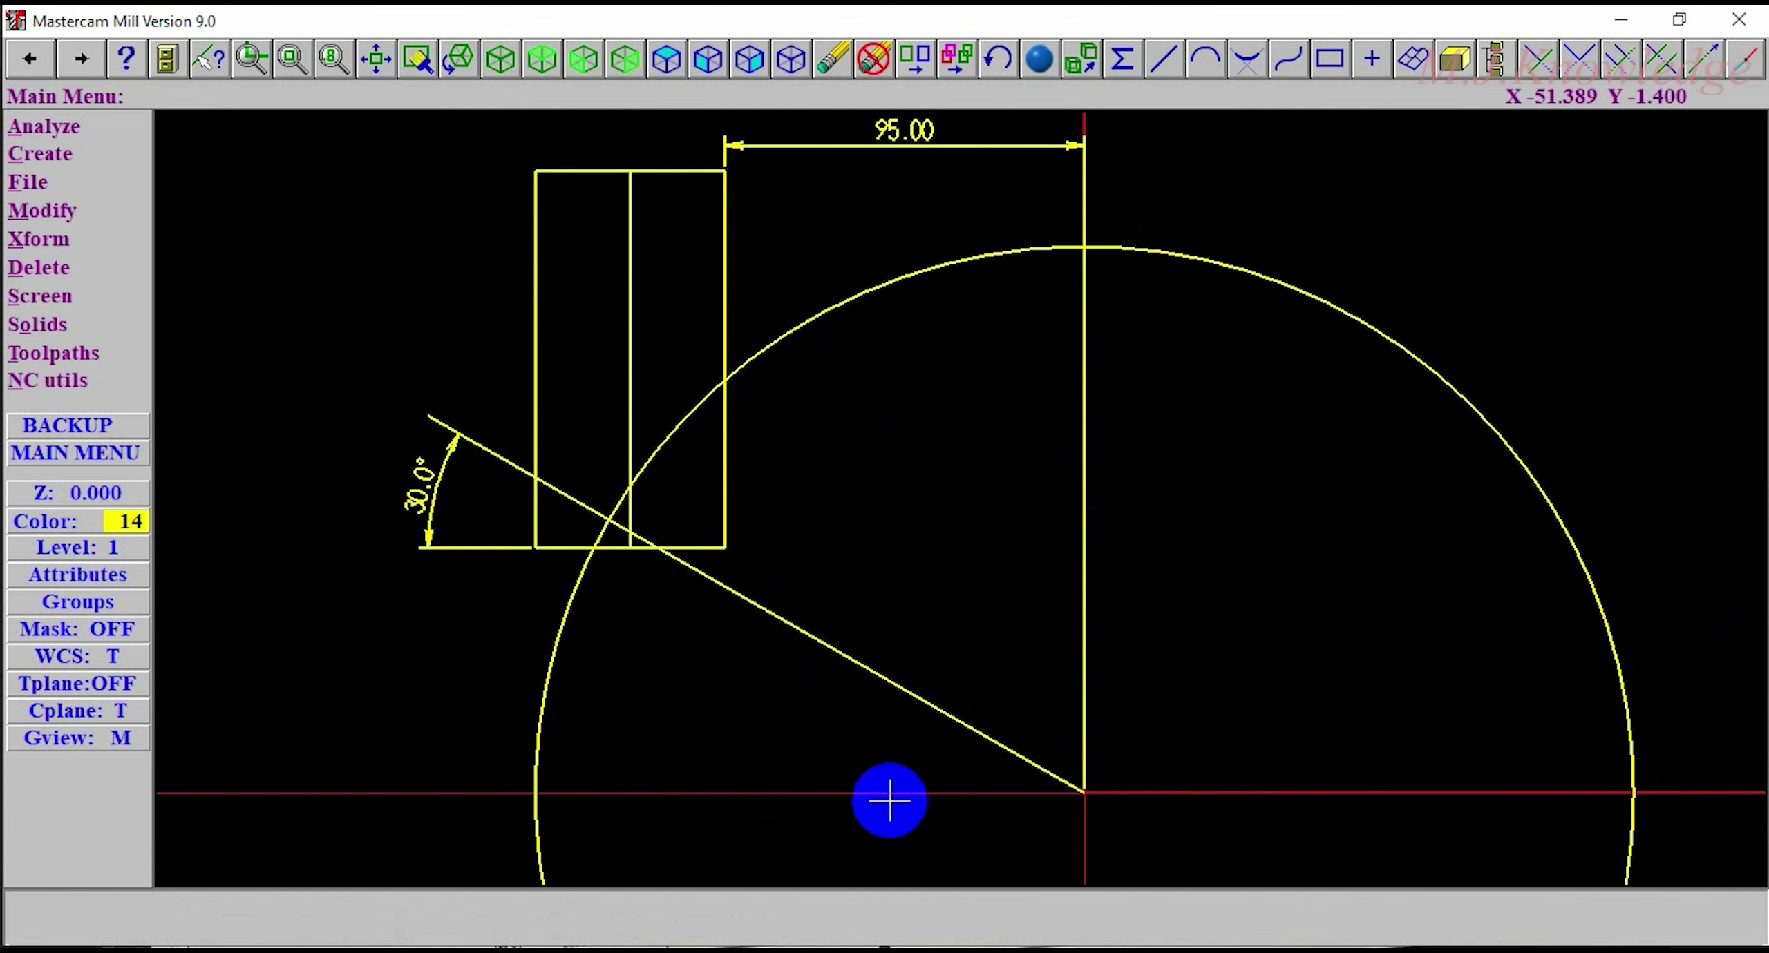
left_click(842, 63)
Step: Delete the 95.00 dimension and vertical line, then zoom in on the rectangle in top view
left_click(877, 147)
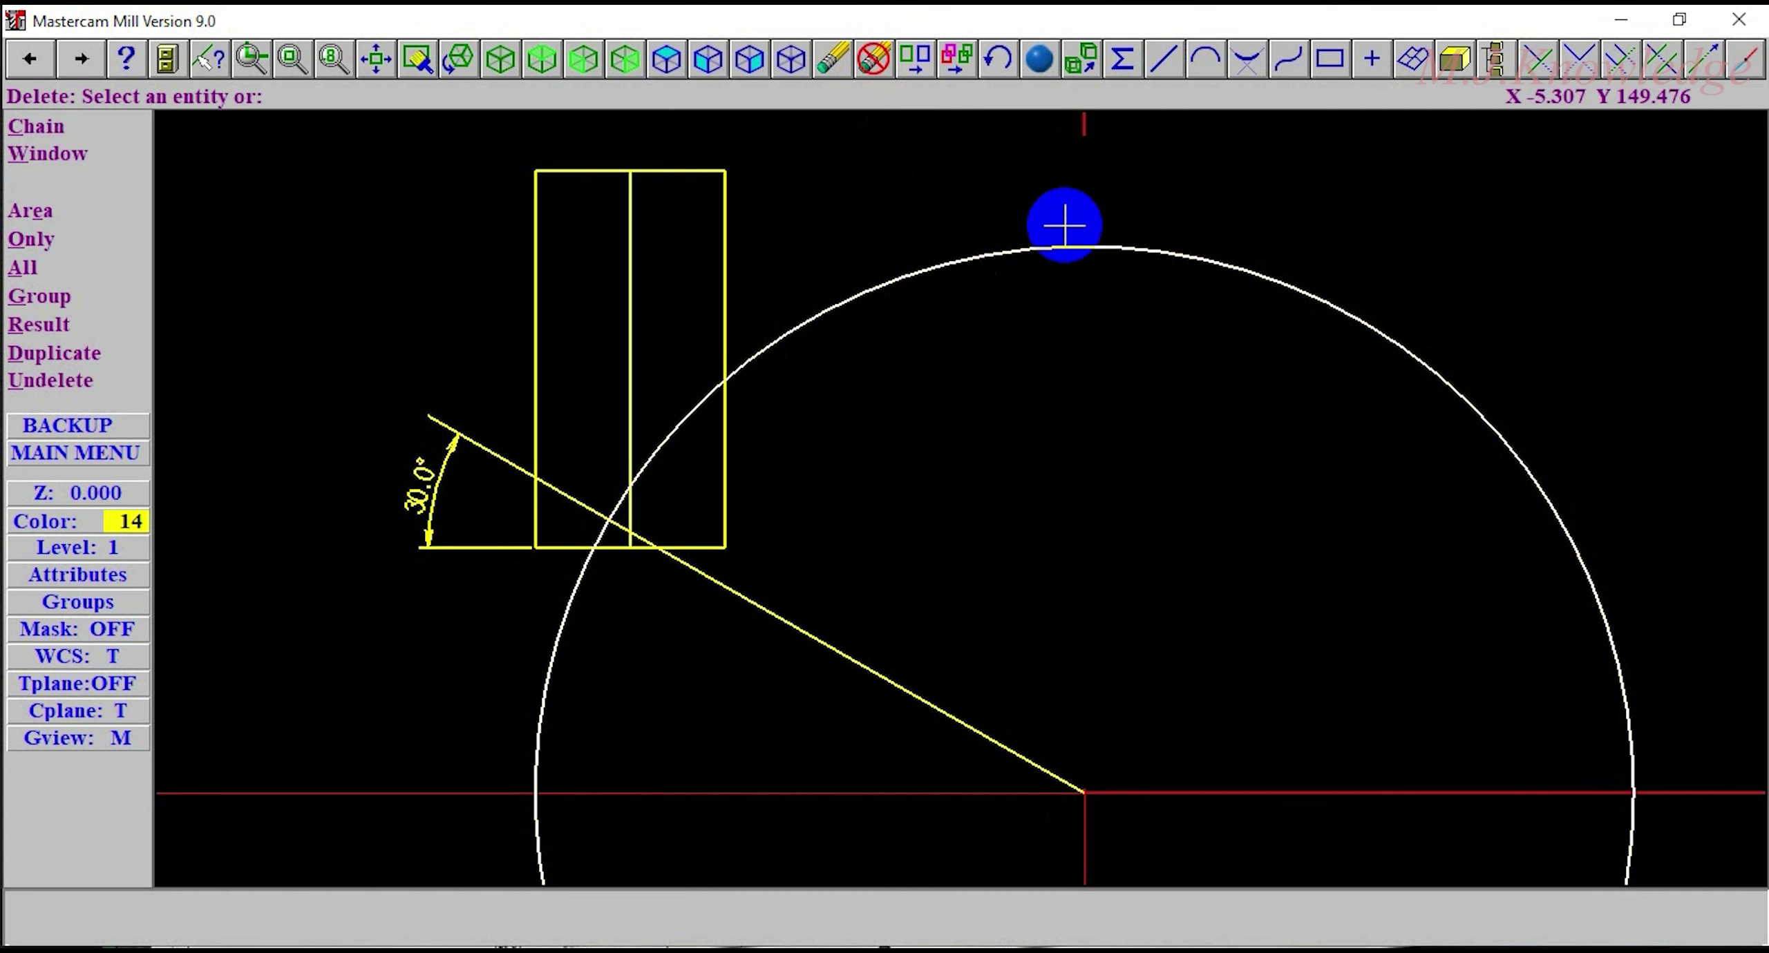
right_click(840, 169)
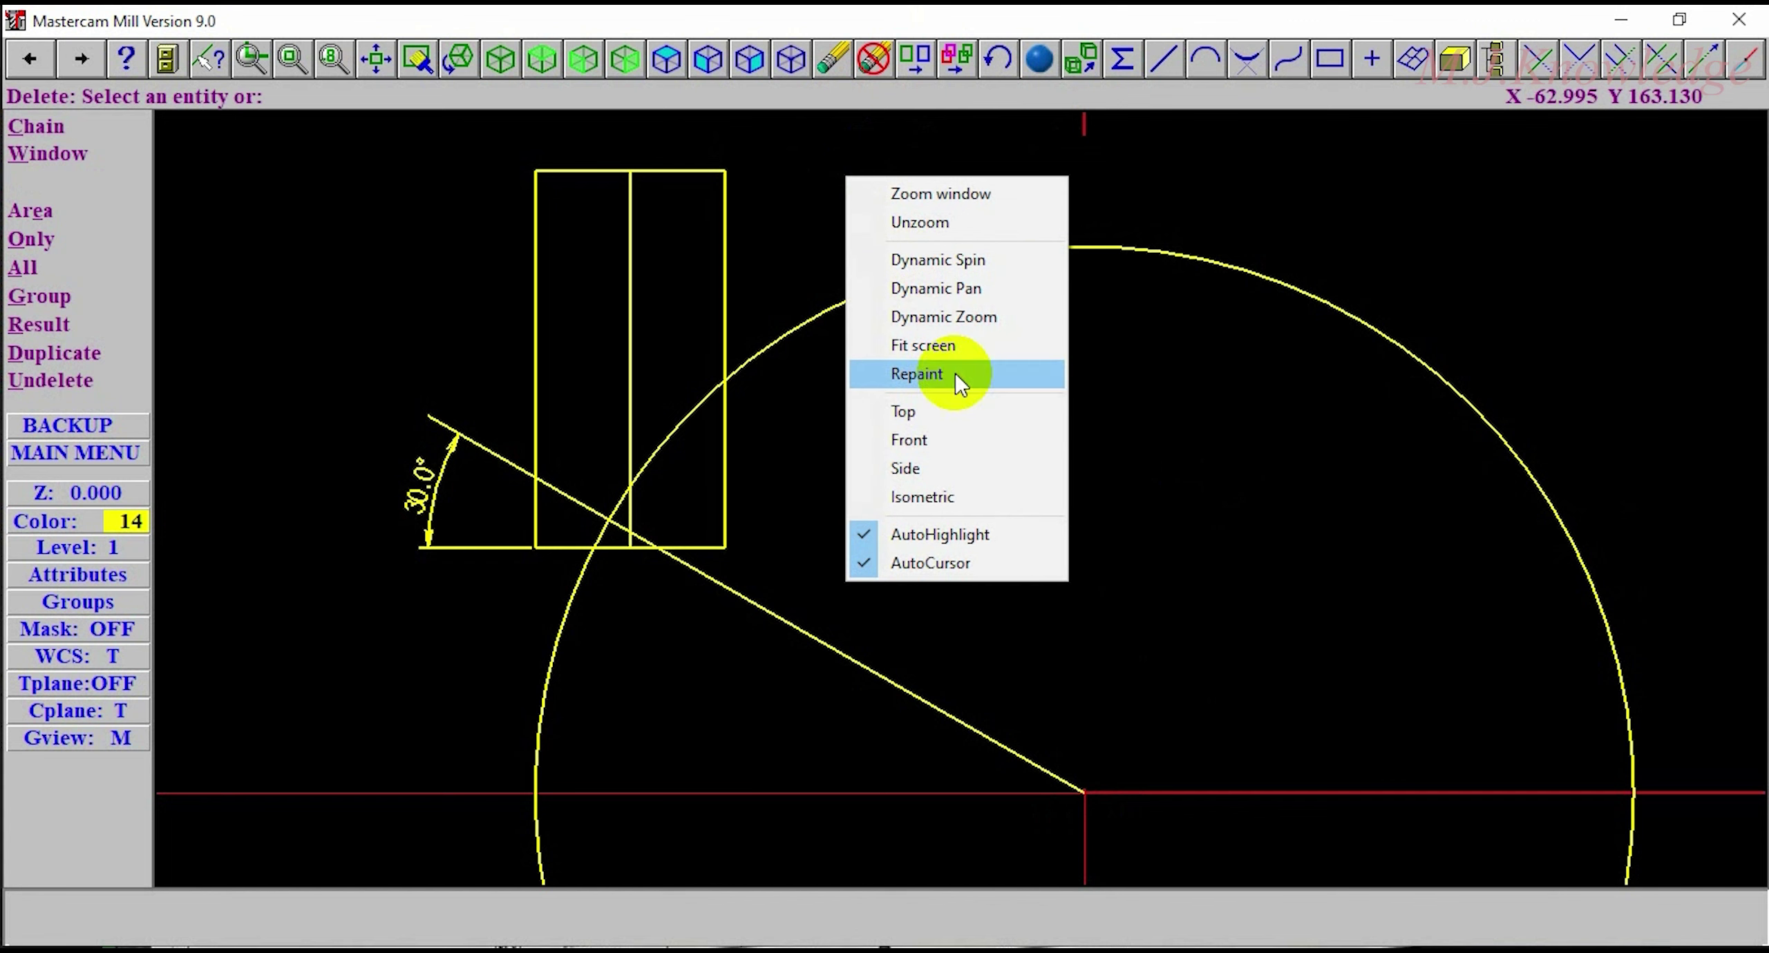
left_click(919, 407)
right_click(1014, 347)
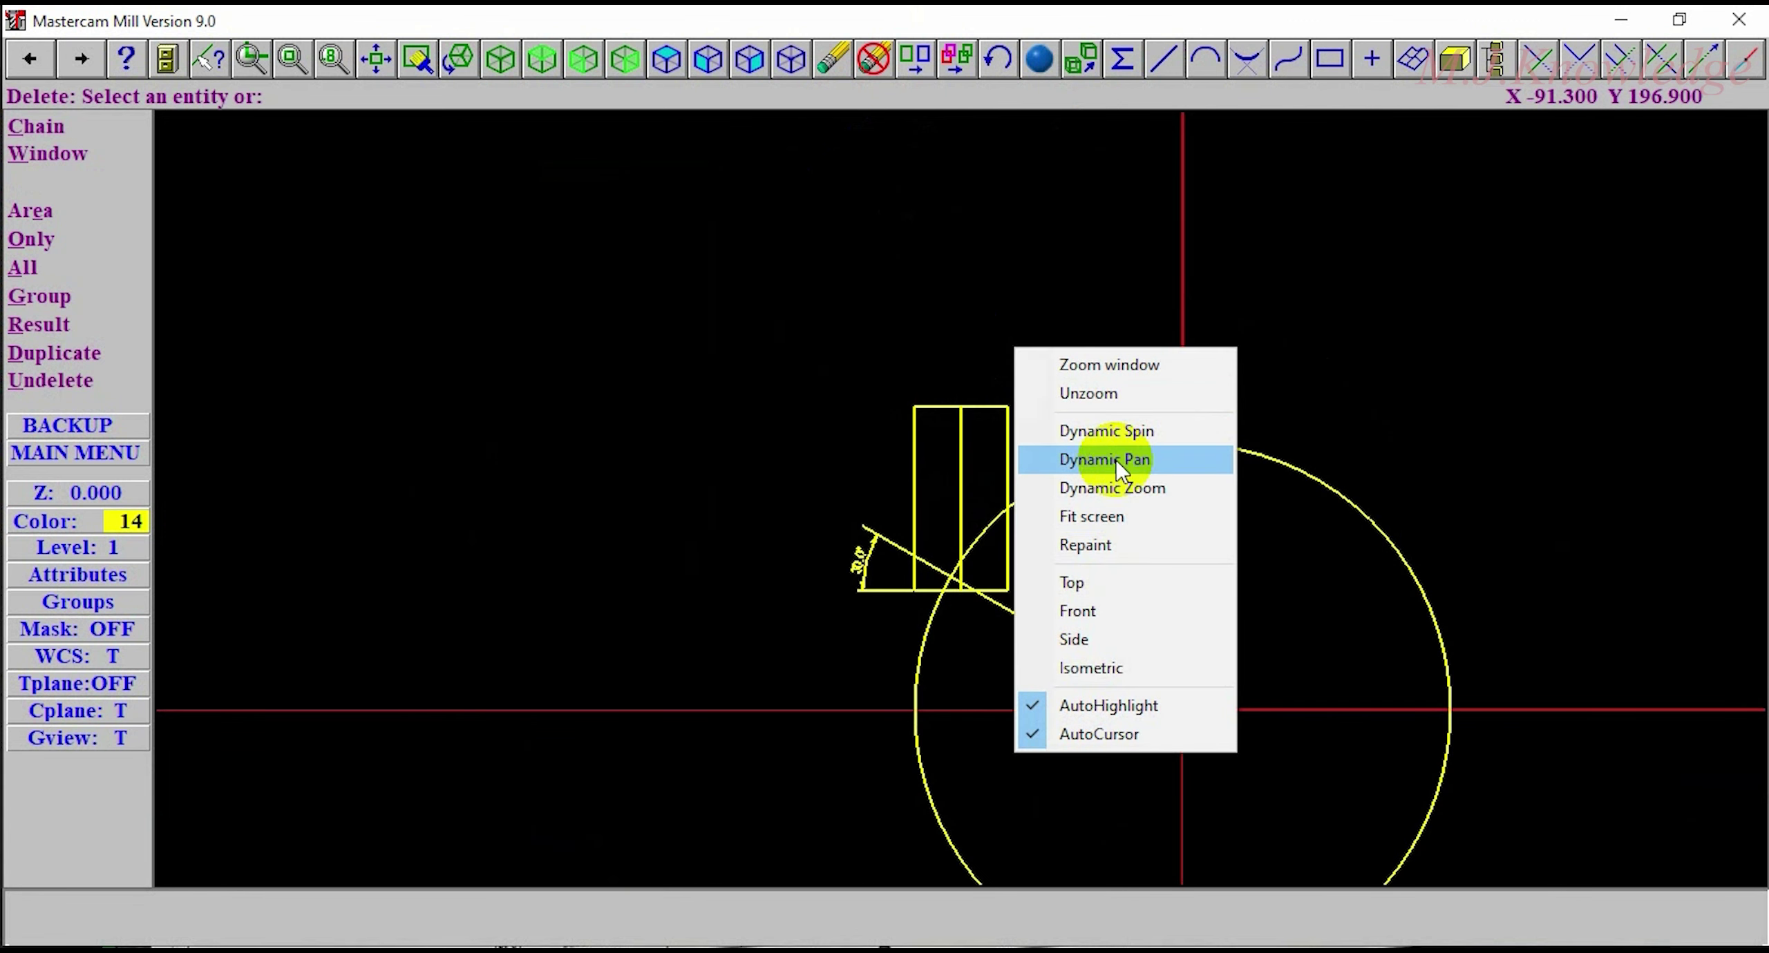
left_click(1123, 496)
left_click(1114, 626)
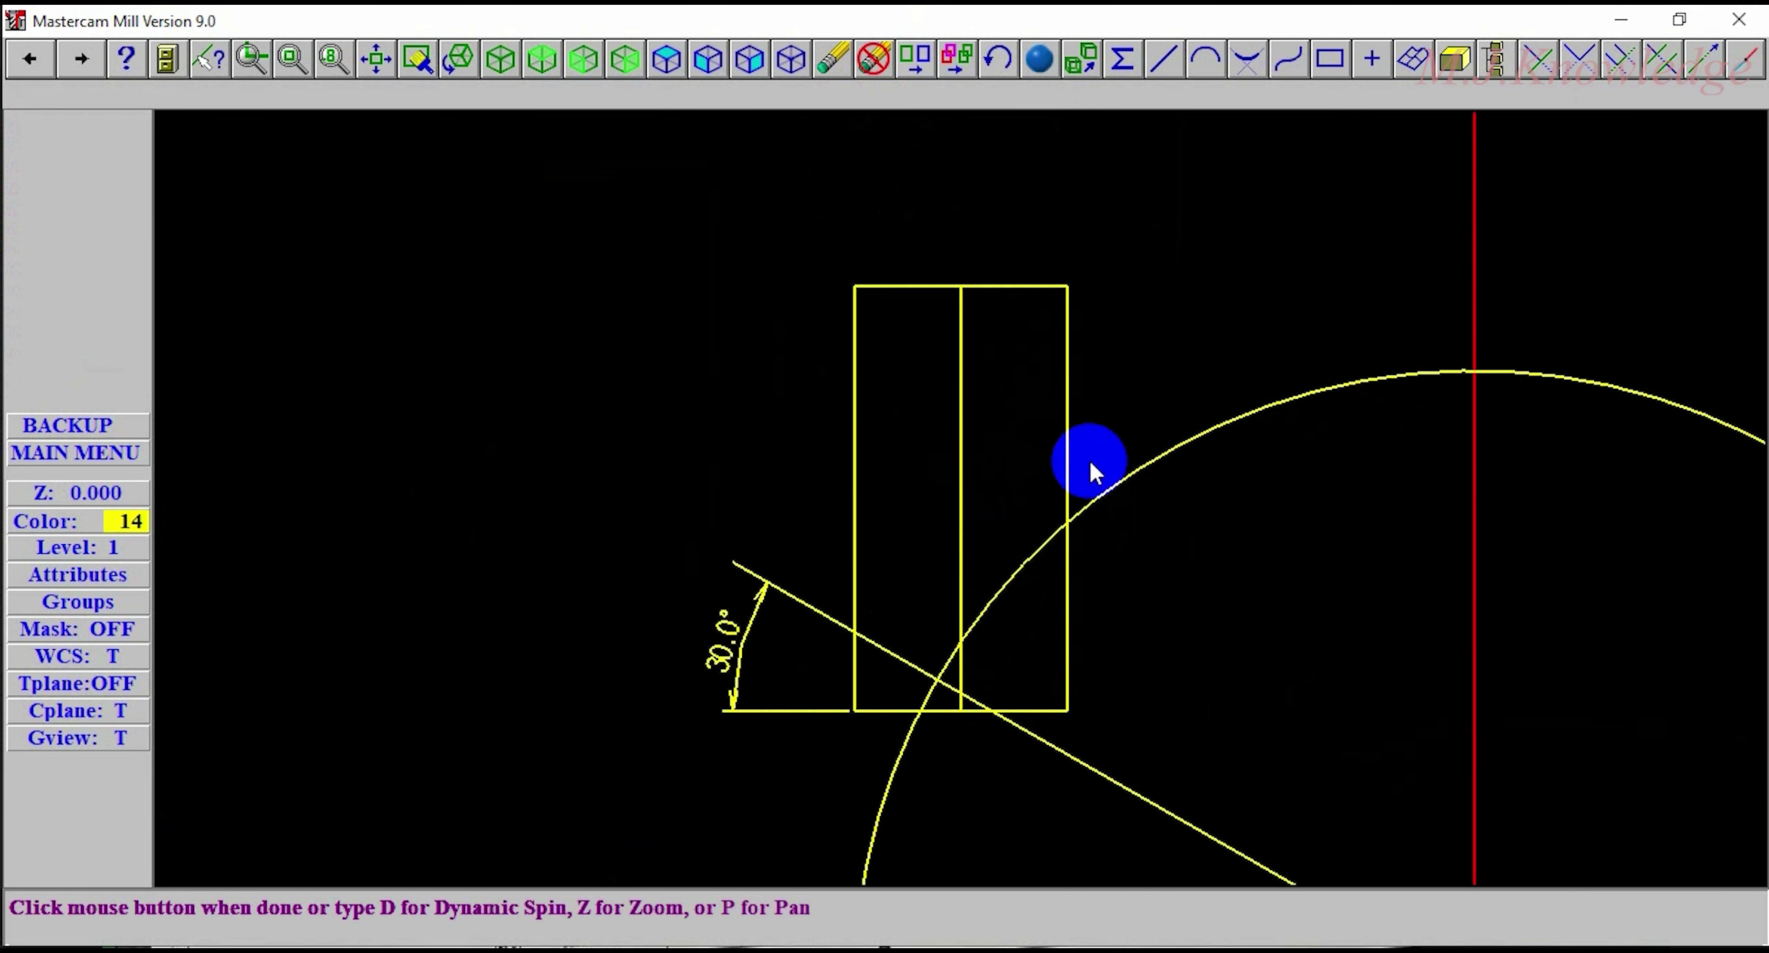
left_click(1110, 433)
Step: Pan down slightly, unzoom to show the whole circle, and begin another zoom
right_click(1153, 316)
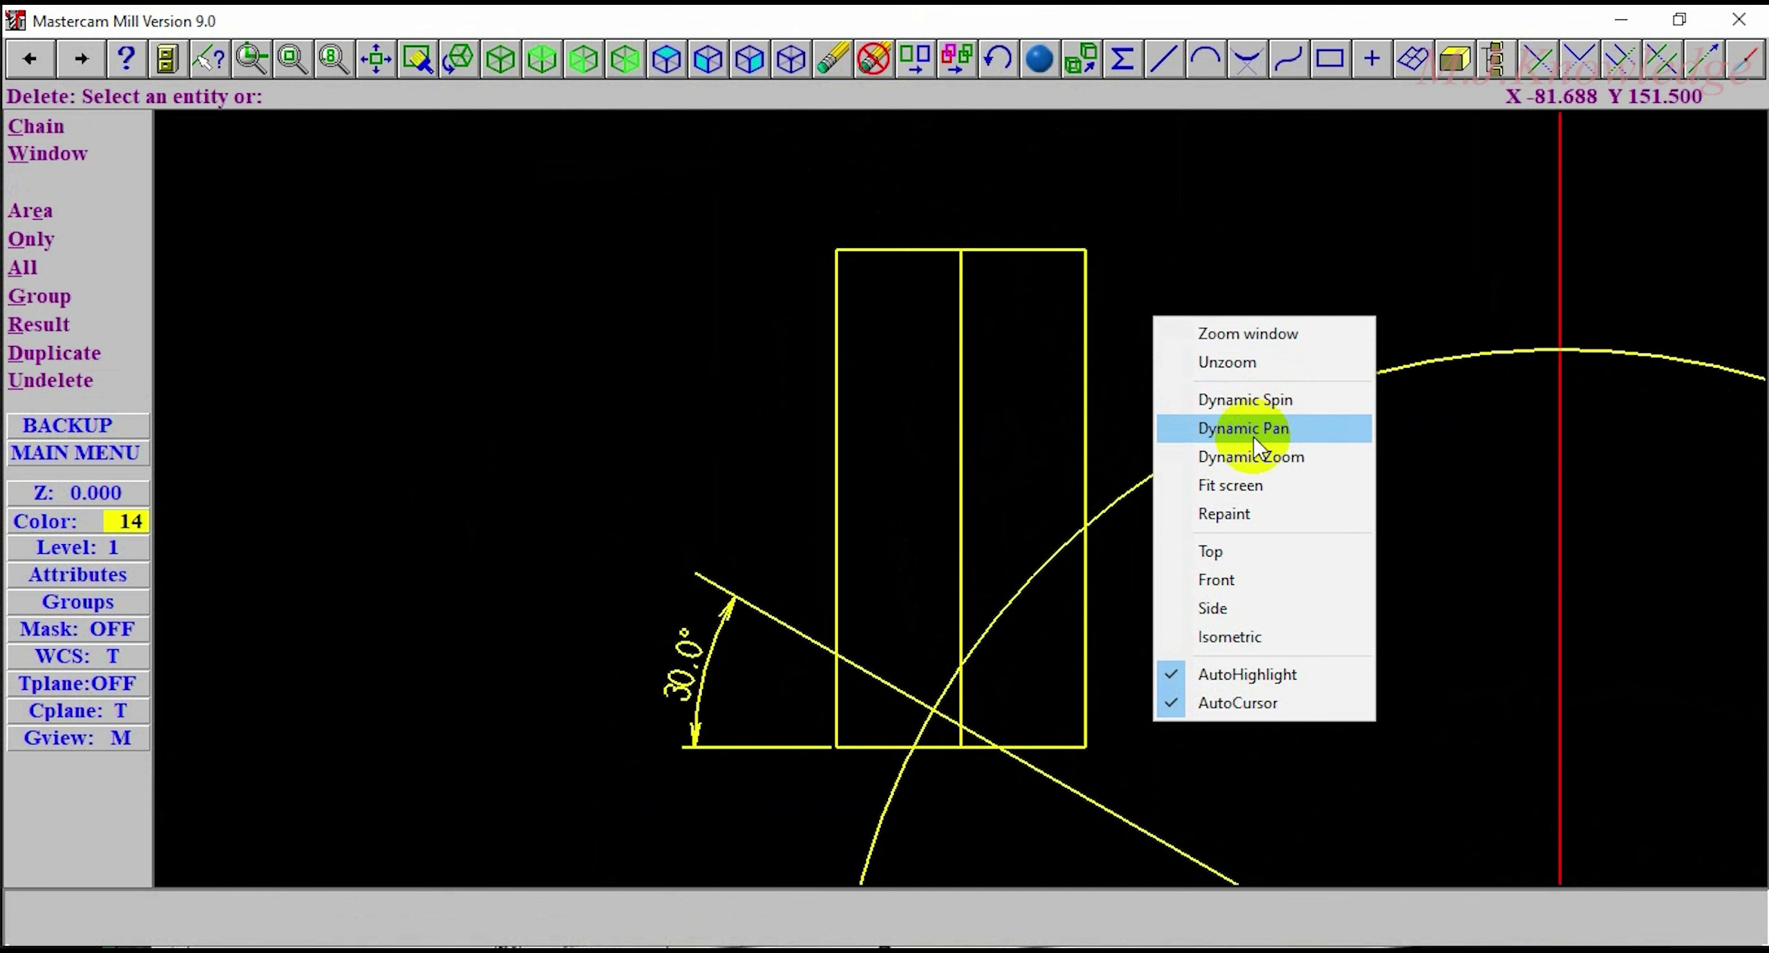
left_click(1229, 419)
left_click(1283, 498)
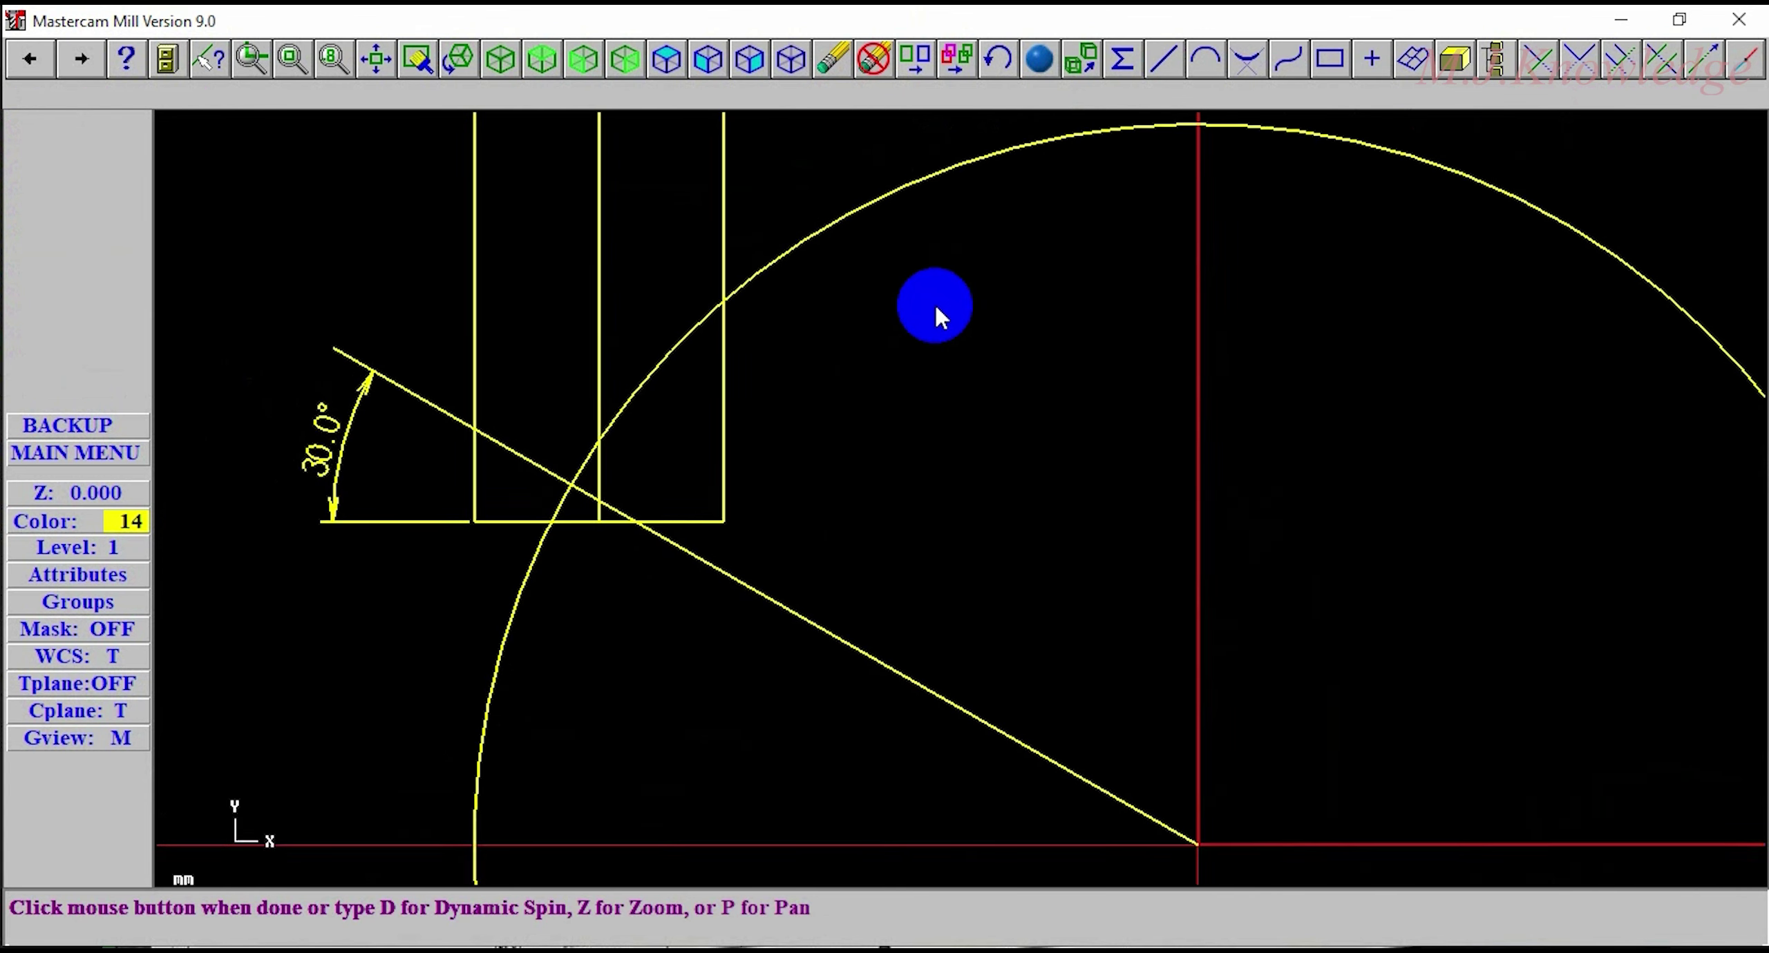
left_click(960, 409)
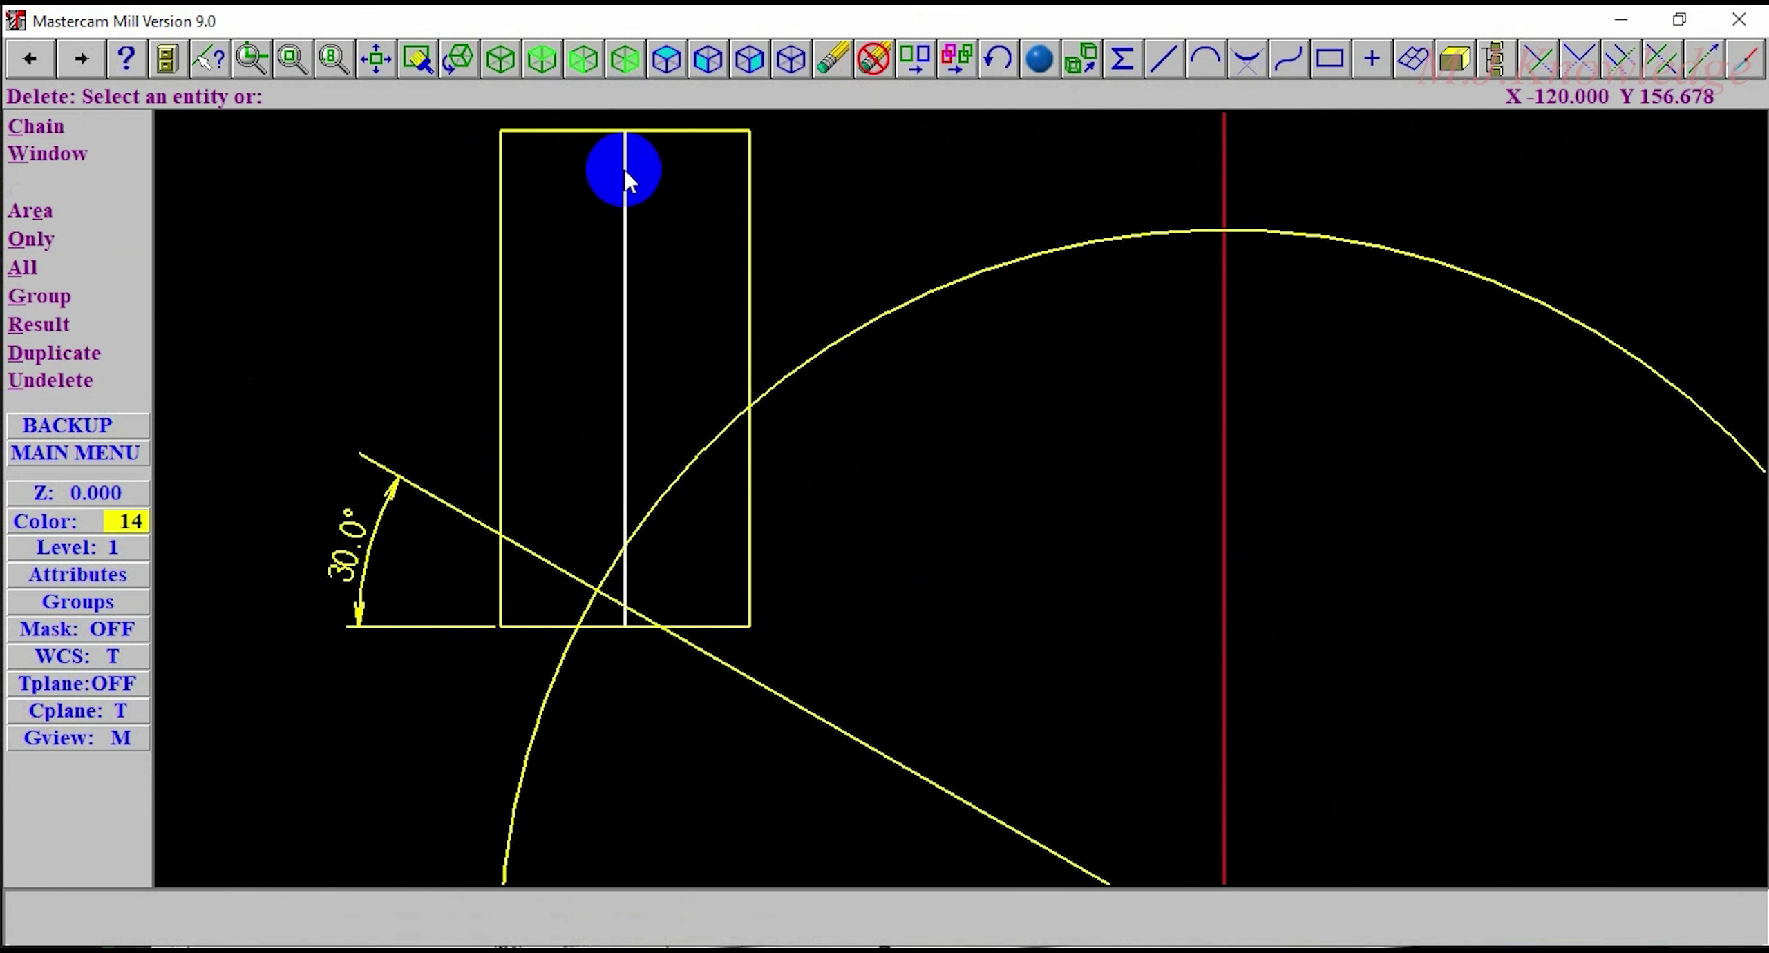
left_click(299, 61)
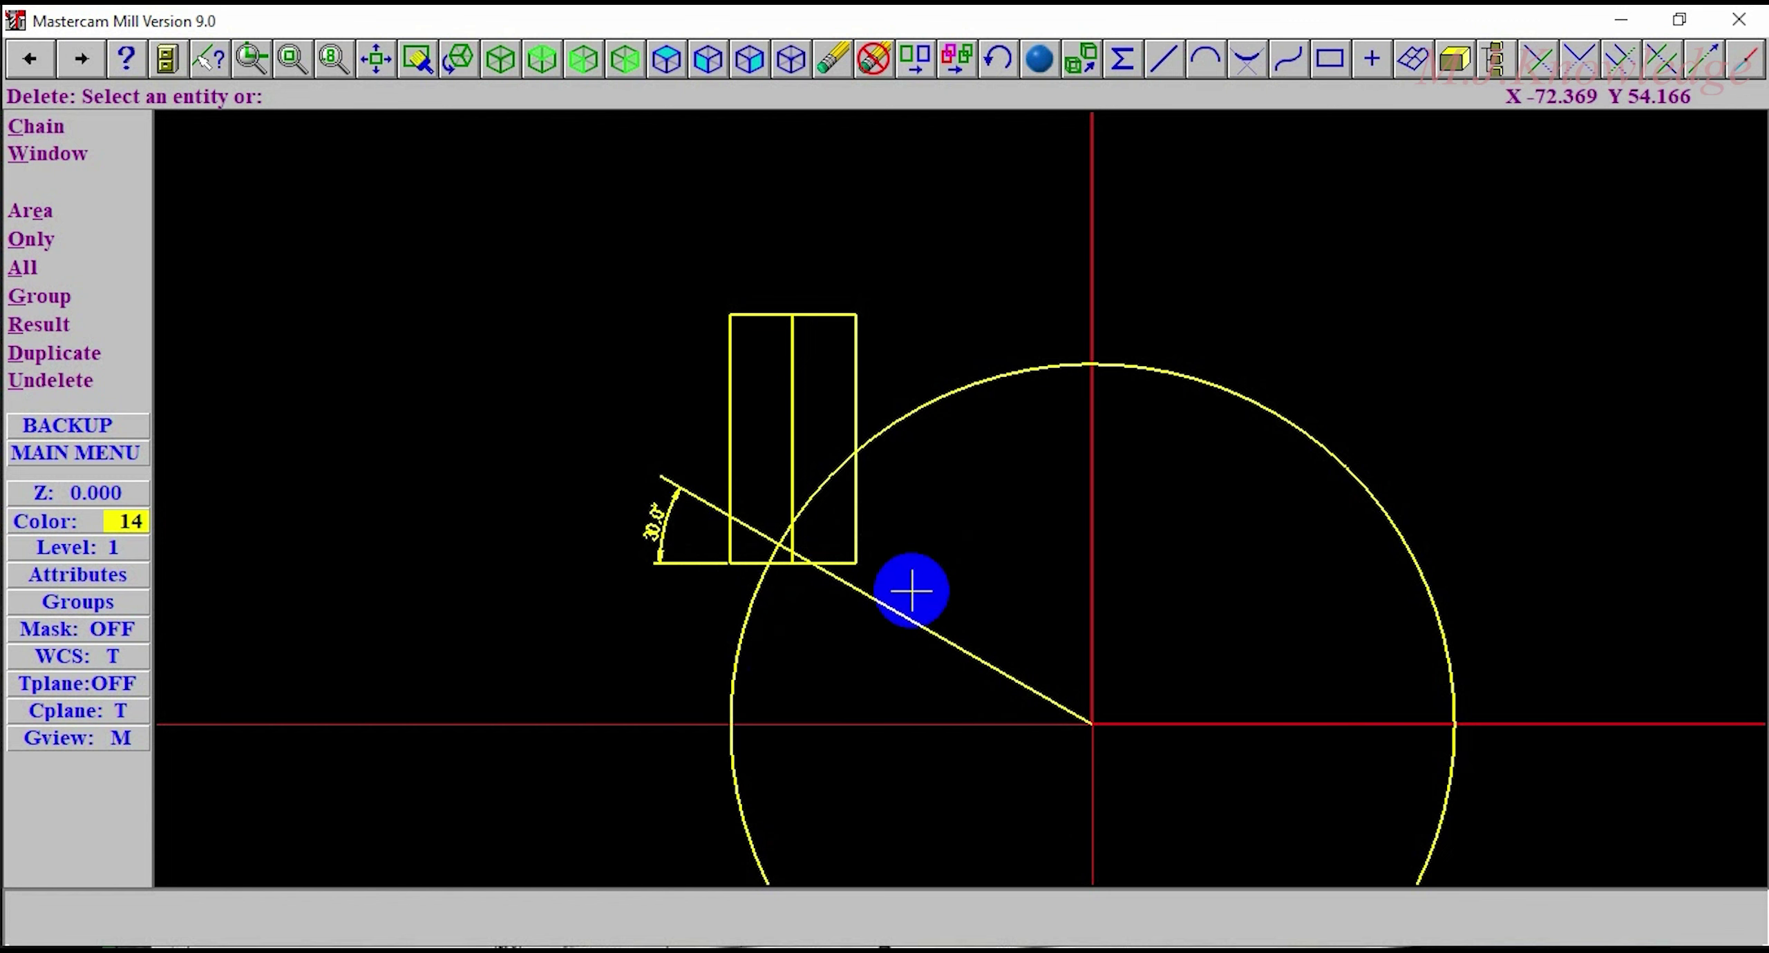
right_click(892, 234)
left_click(981, 371)
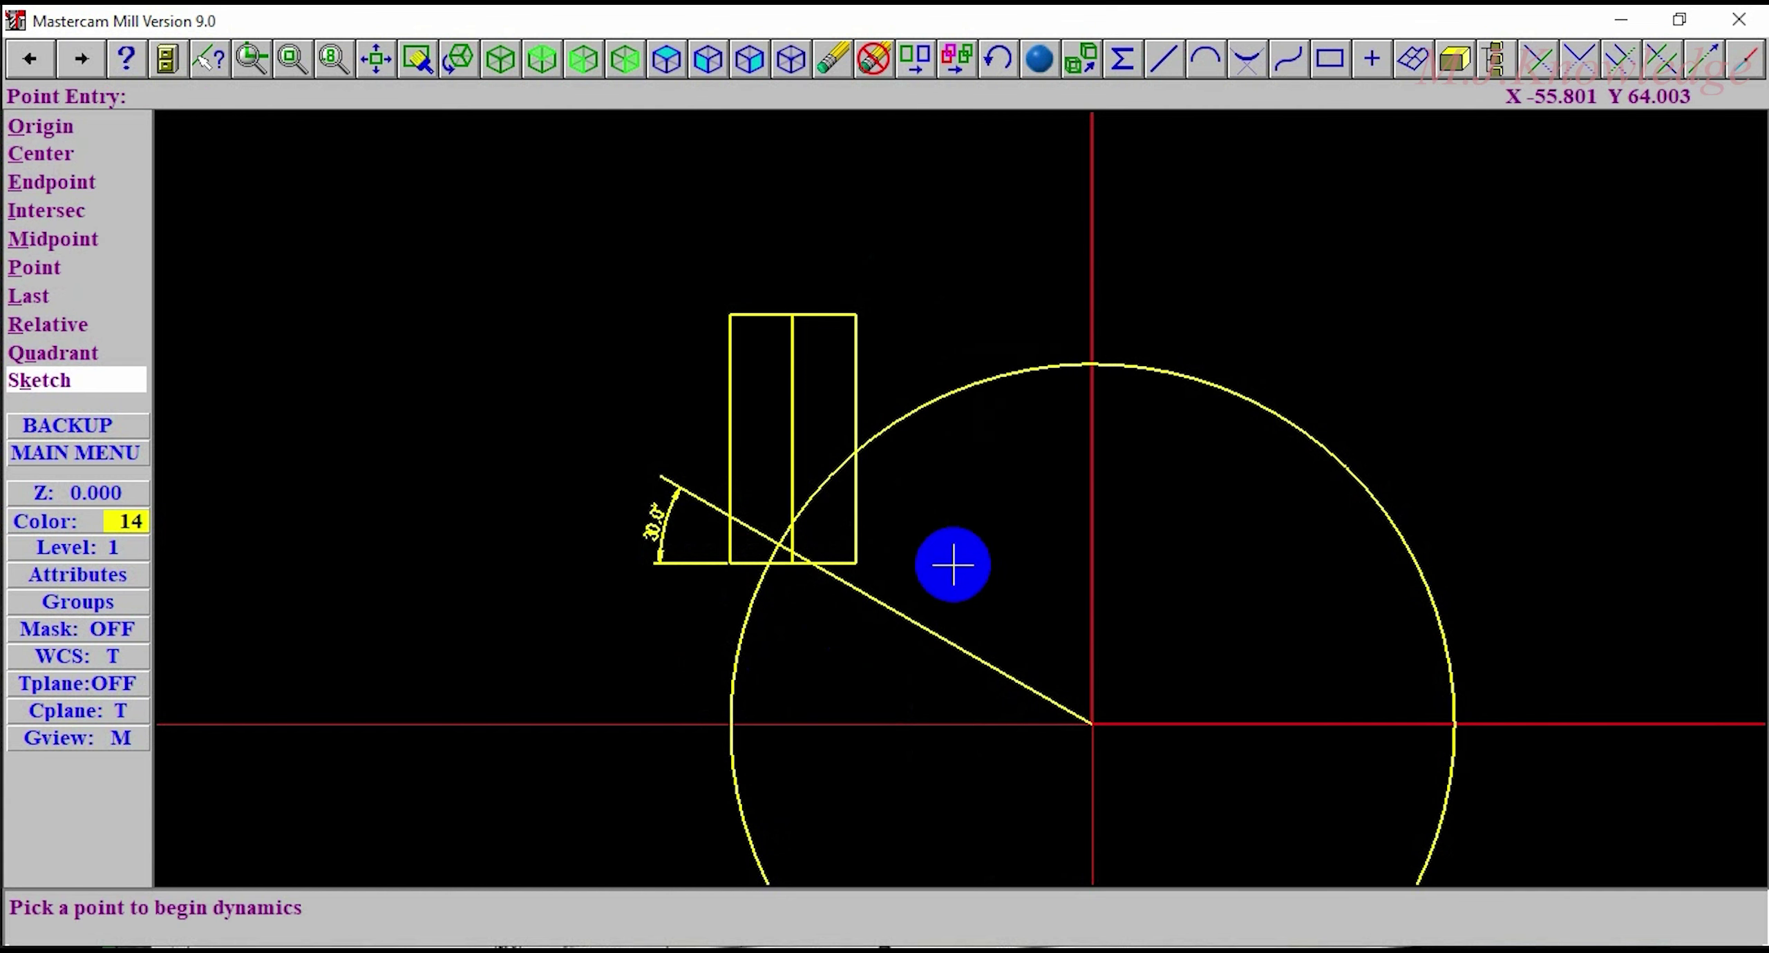
left_click(950, 556)
Step: Finish the zoom, check the Storage Slot drawing photo, and return to Mastercam
left_click(970, 477)
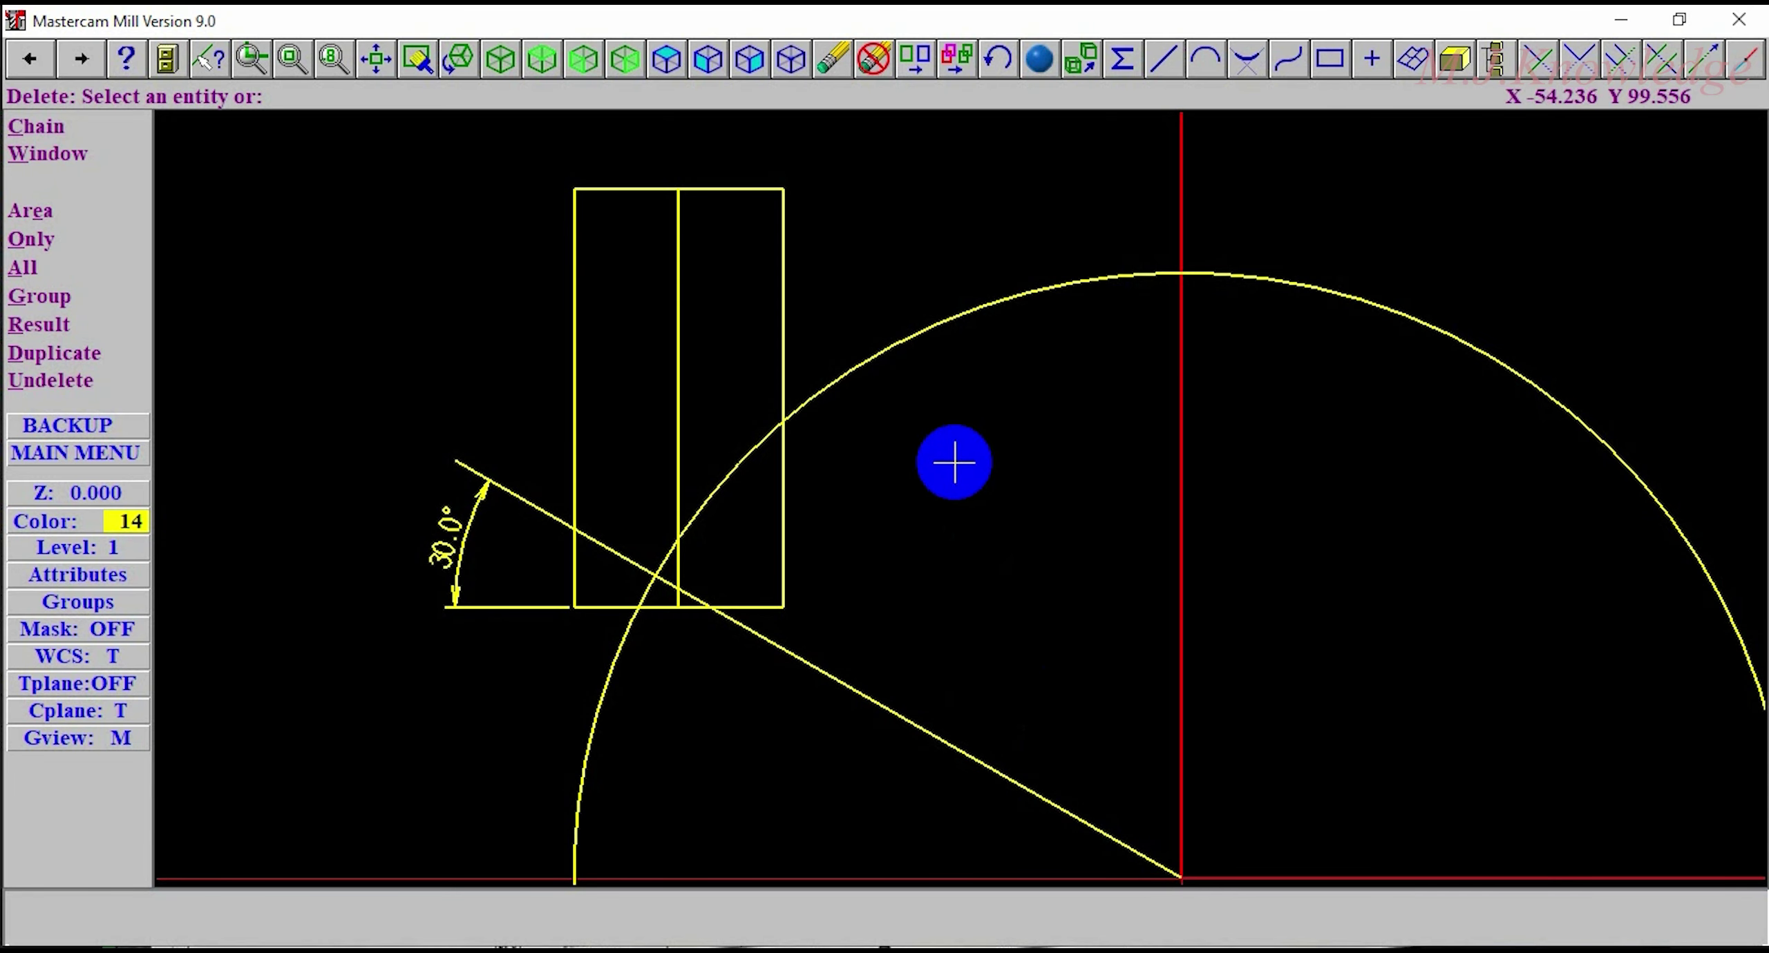
left_click(821, 368)
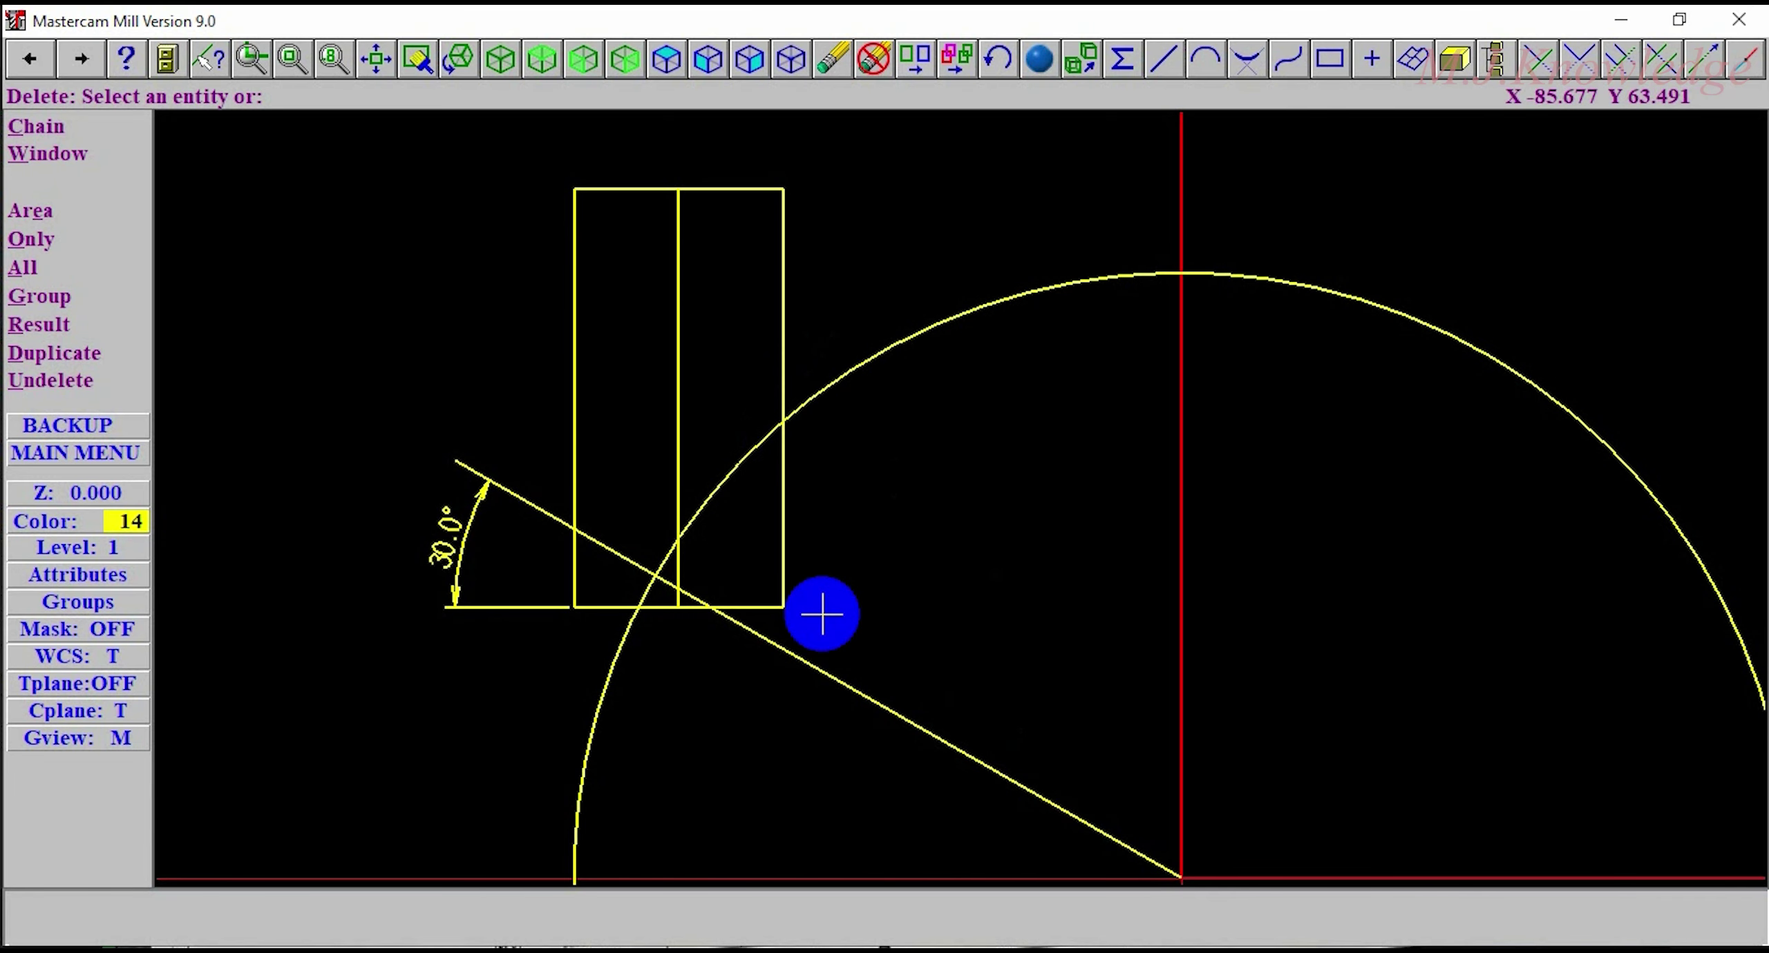
Step: Leave the Delete menu without deleting anything, back to the Main Menu
left_click(783, 635)
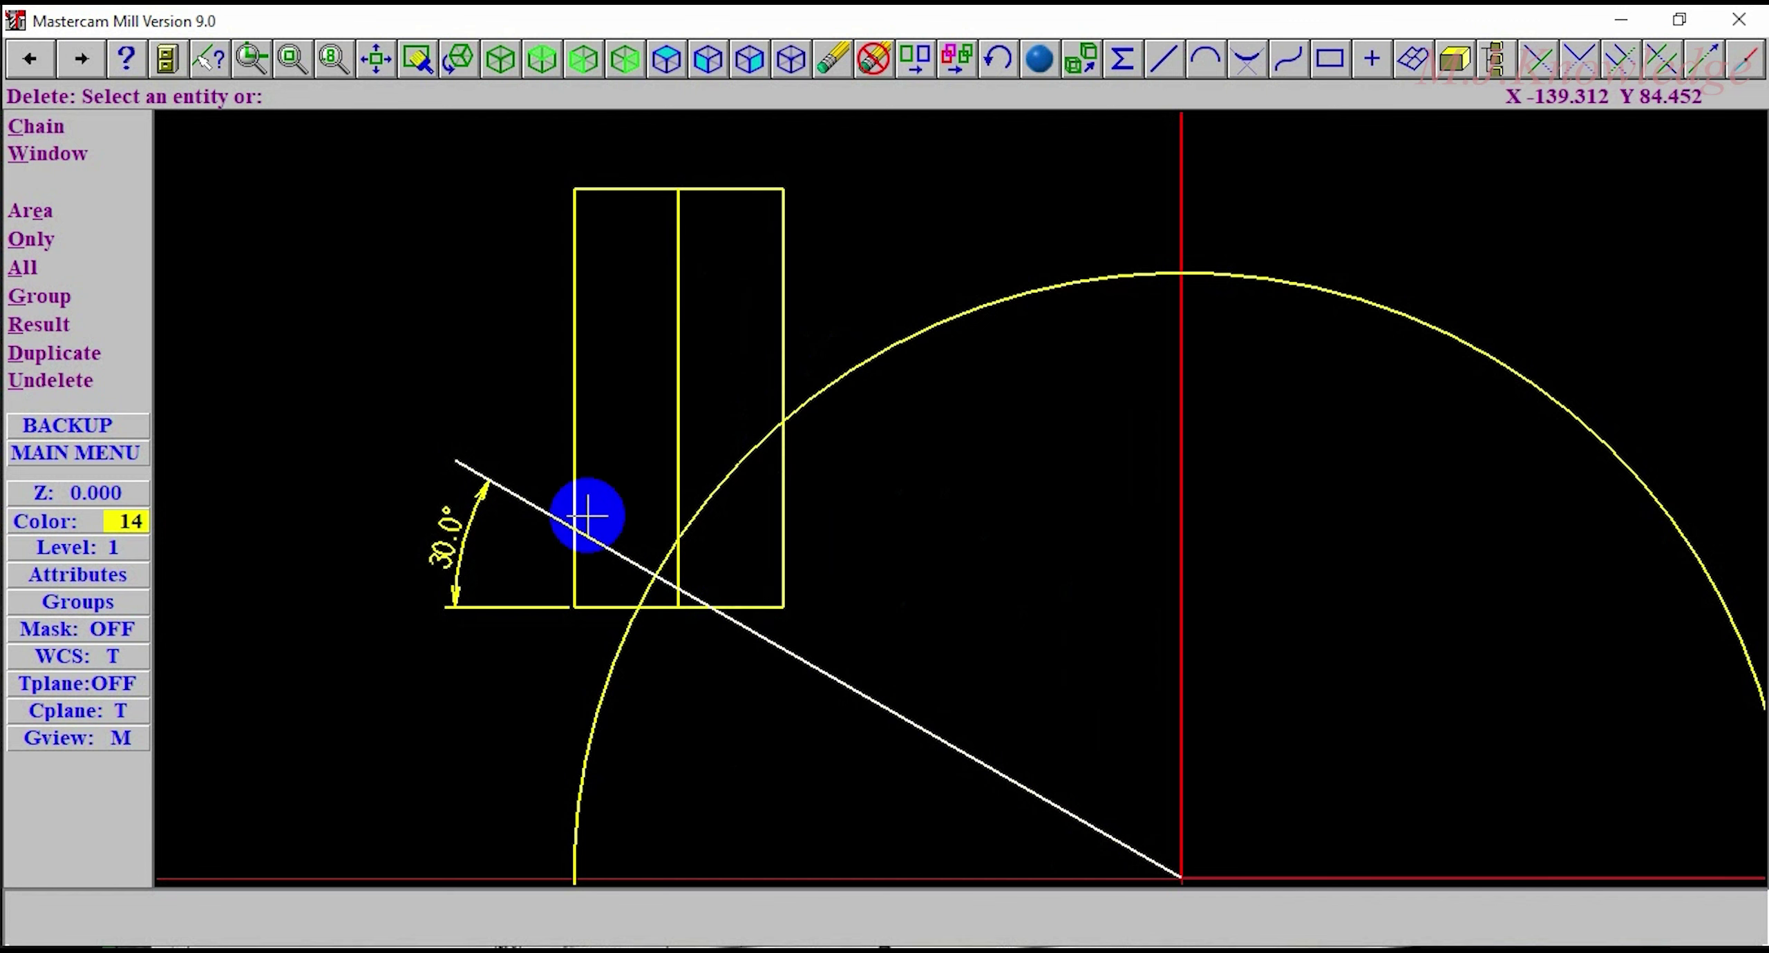
key("Escape")
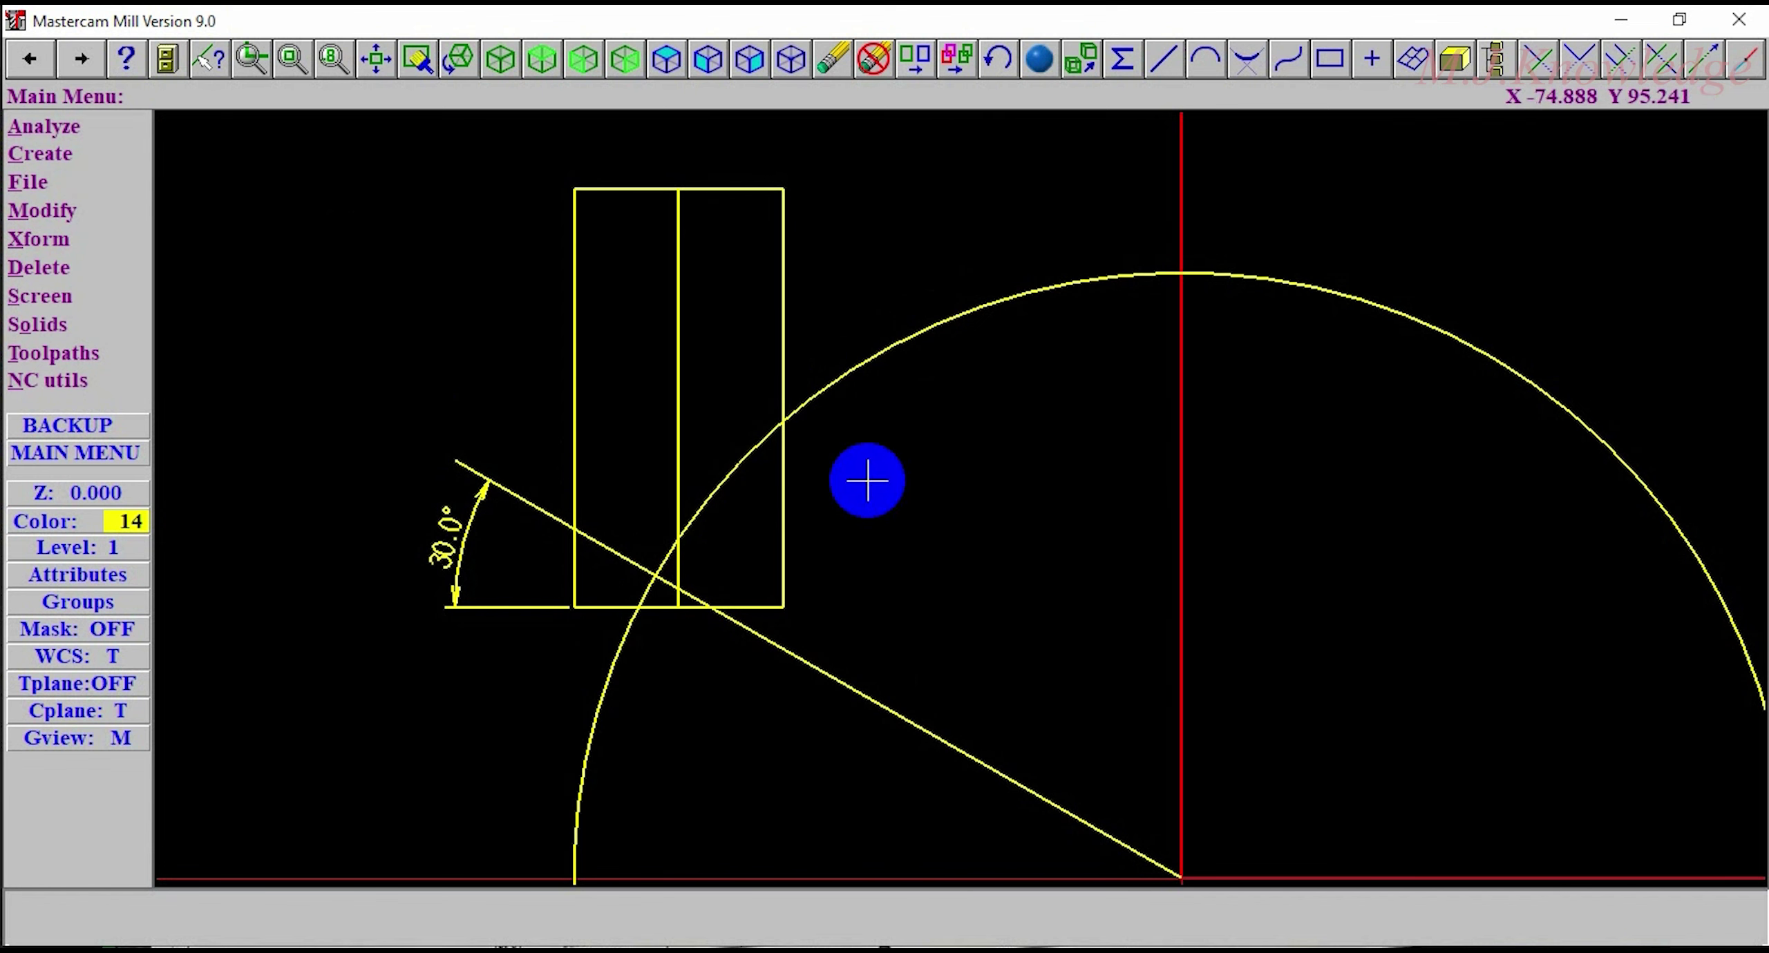
Step: Draw a polar line from the middle line's bottom endpoint at 45° with length 50
left_click(90, 155)
left_click(96, 266)
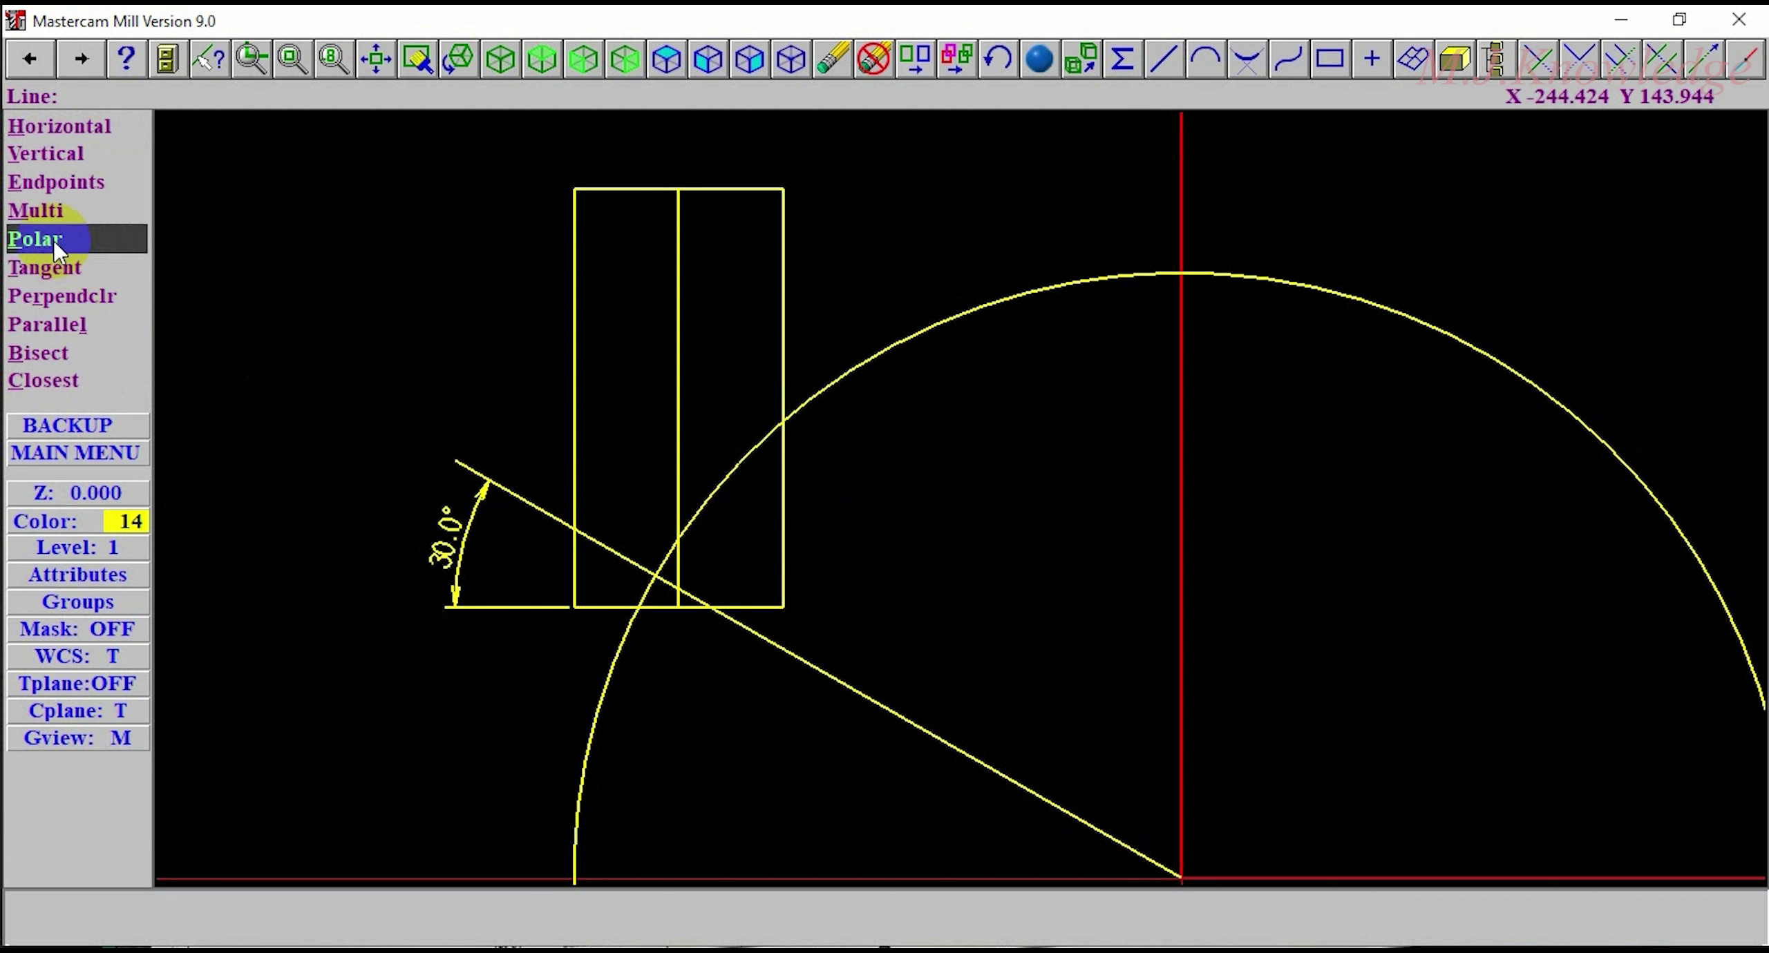
left_click(36, 239)
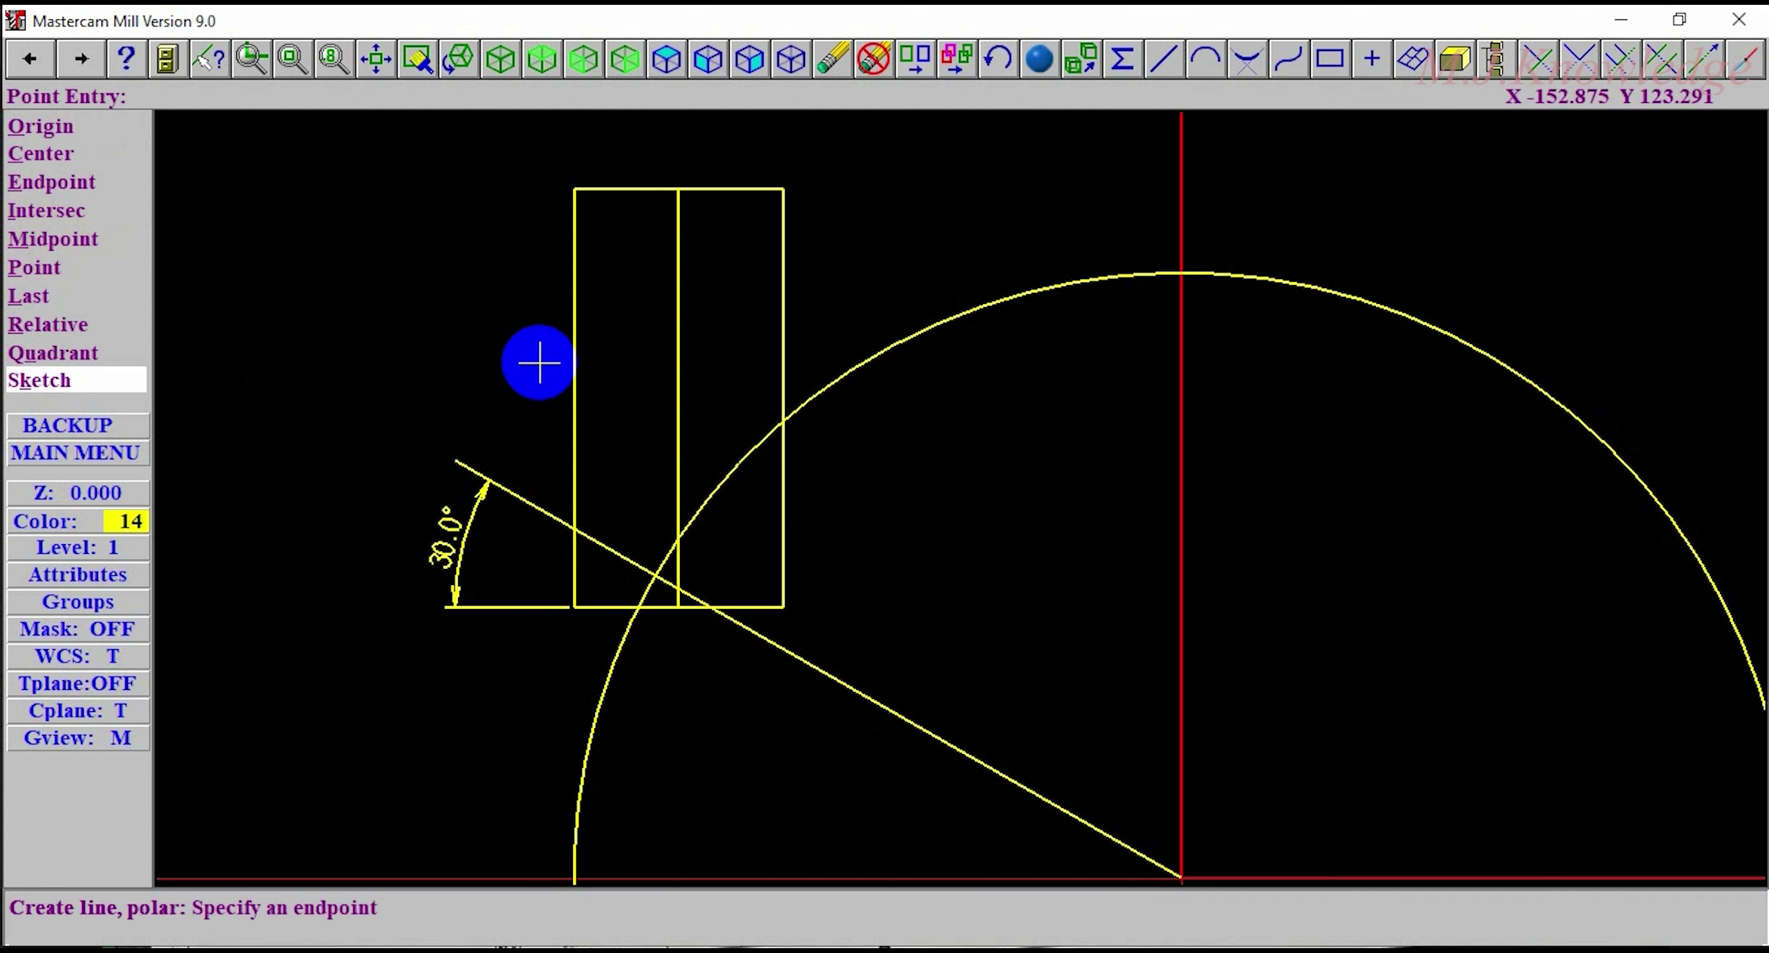
left_click(688, 631)
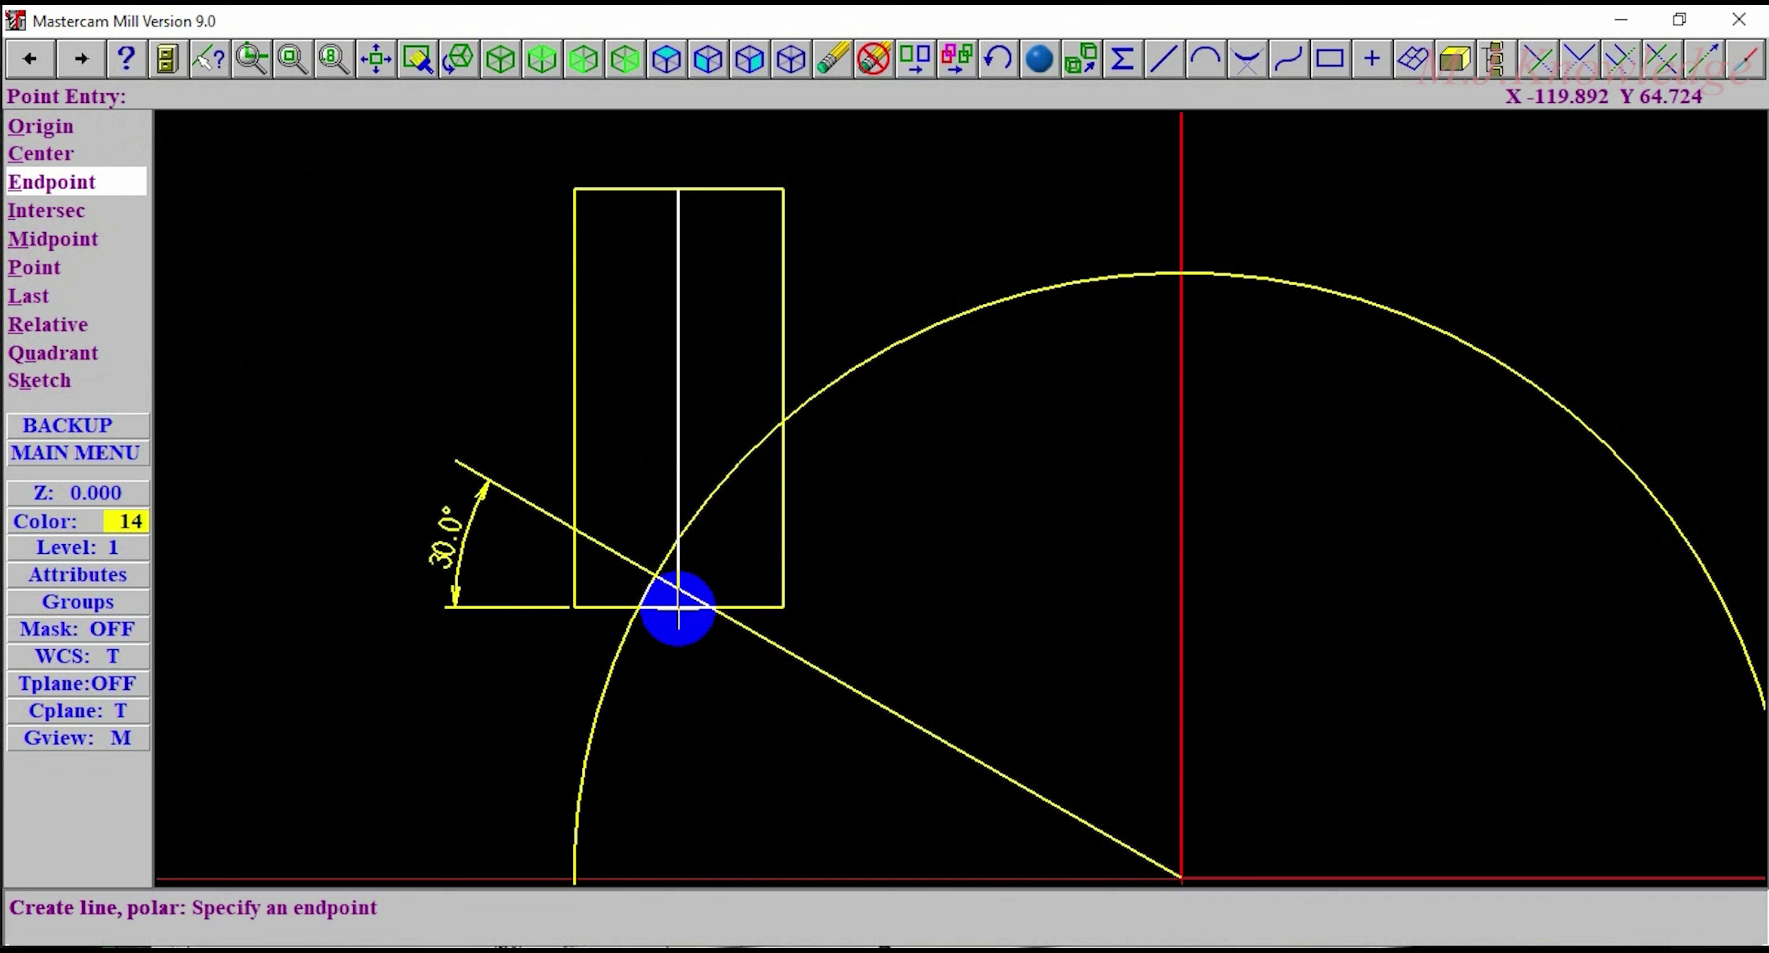
left_click(281, 335)
left_click(114, 184)
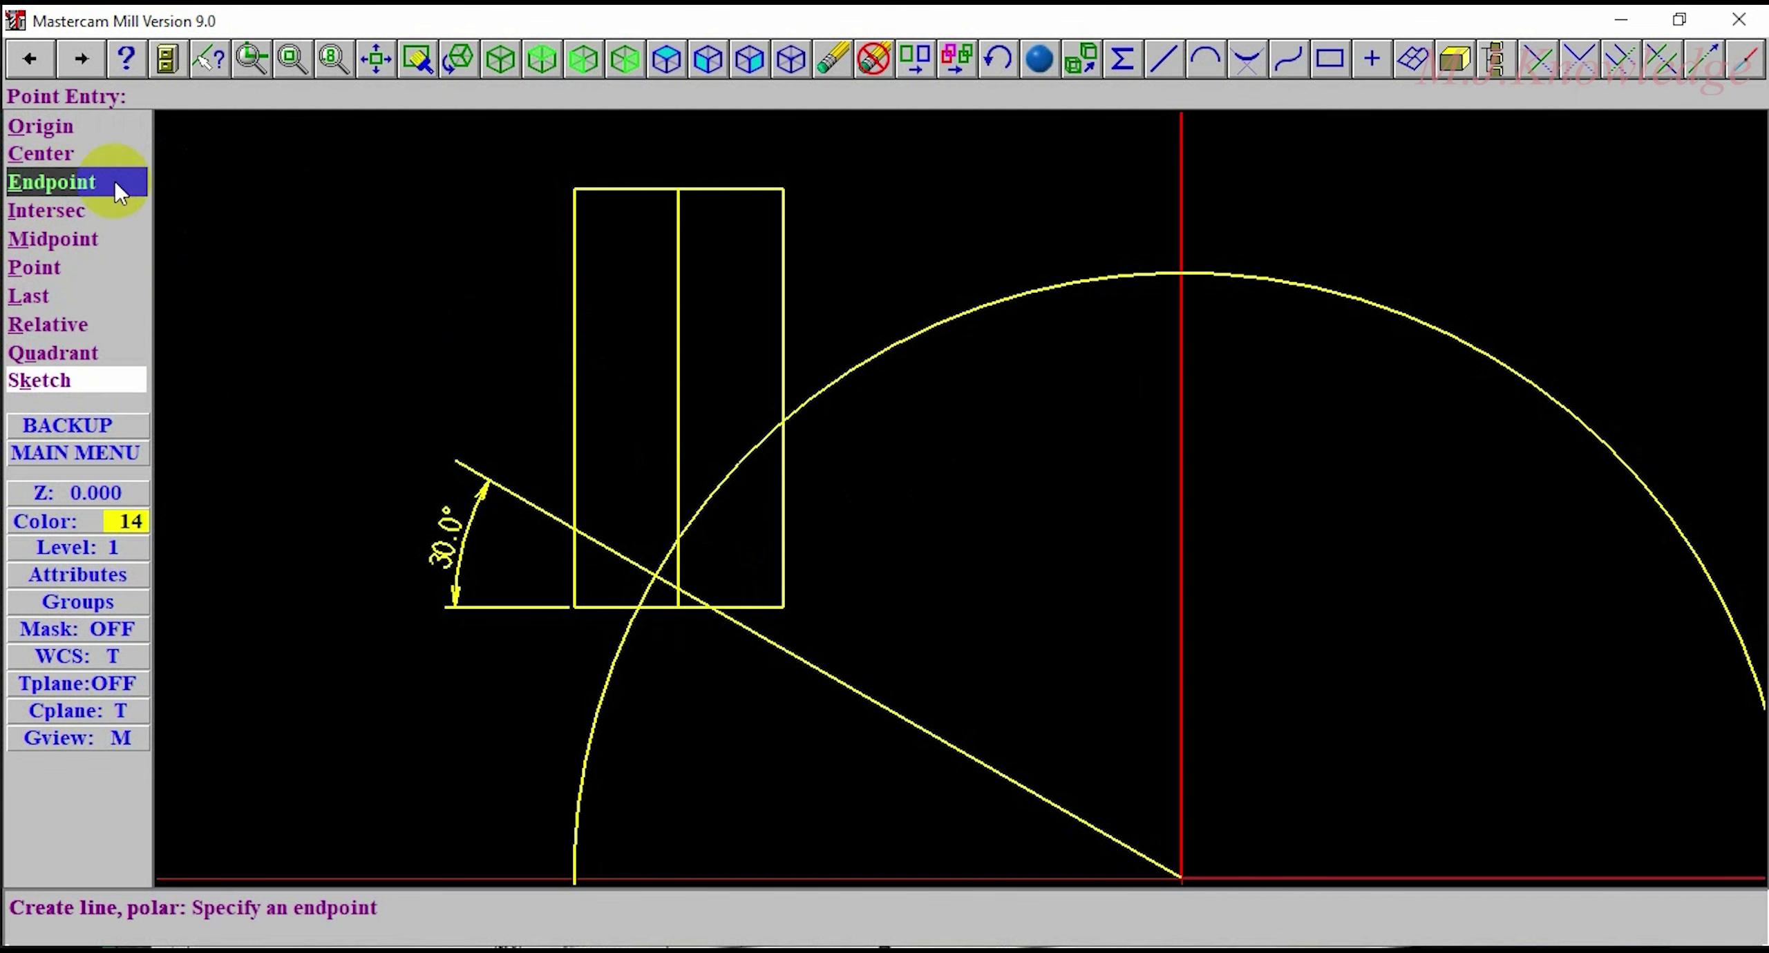
left_click(673, 599)
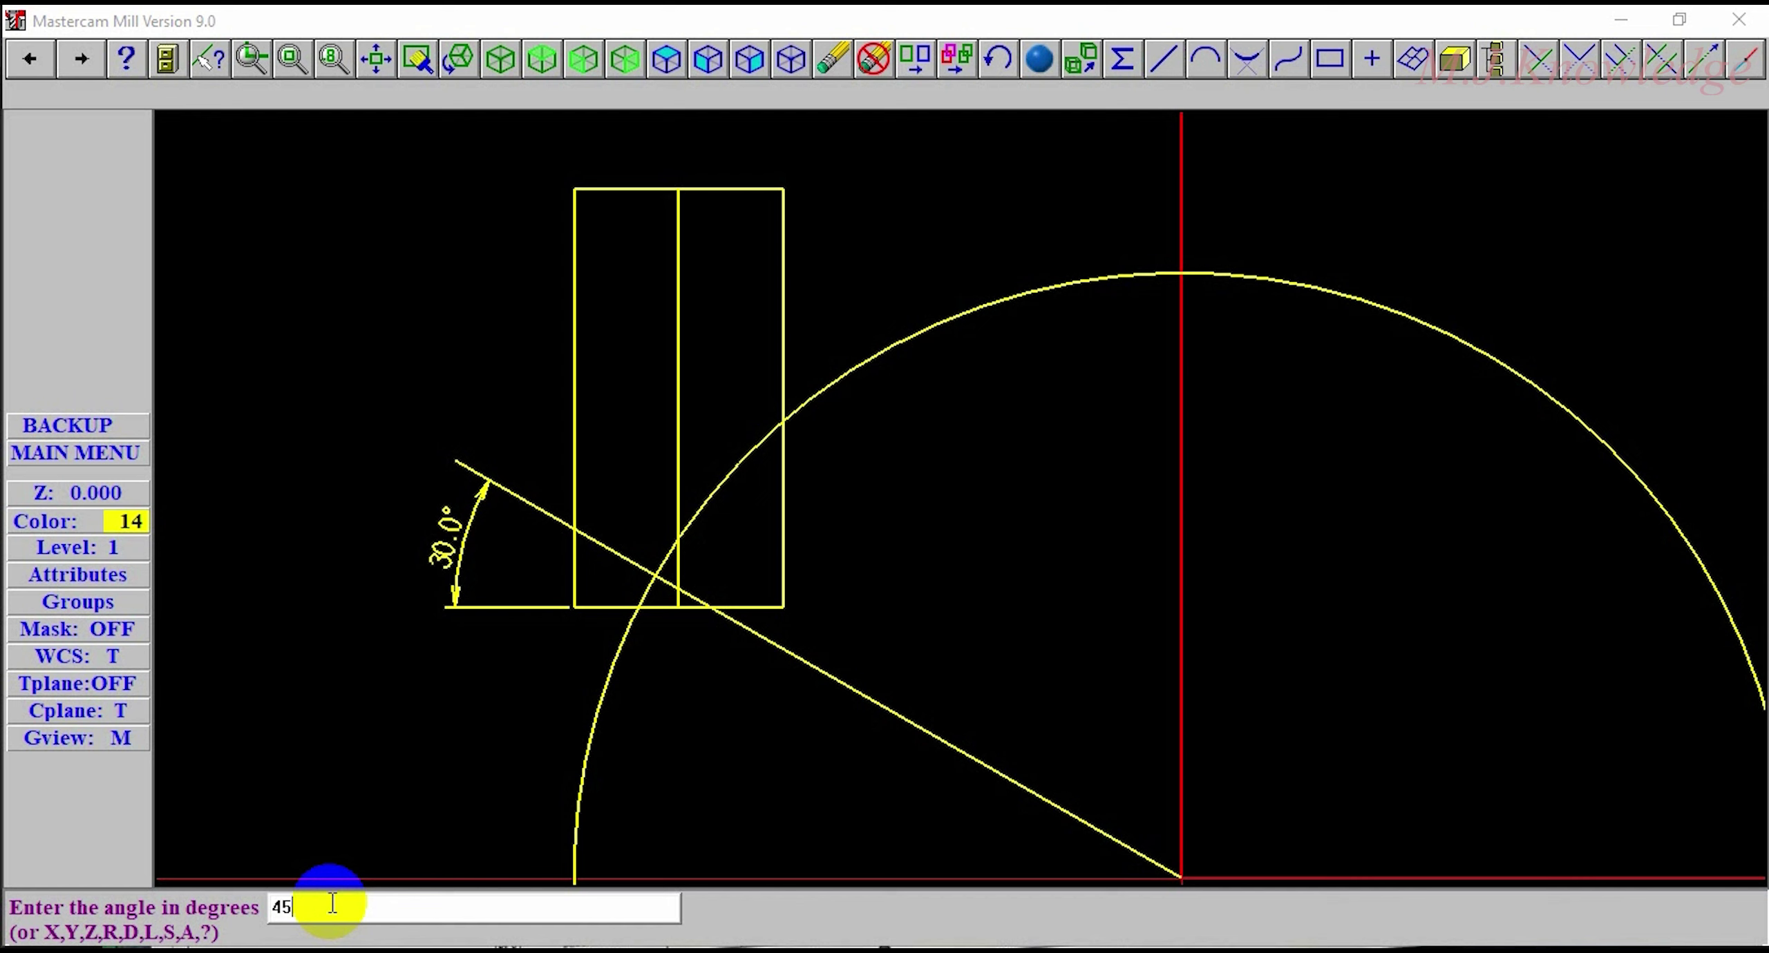
key("Return")
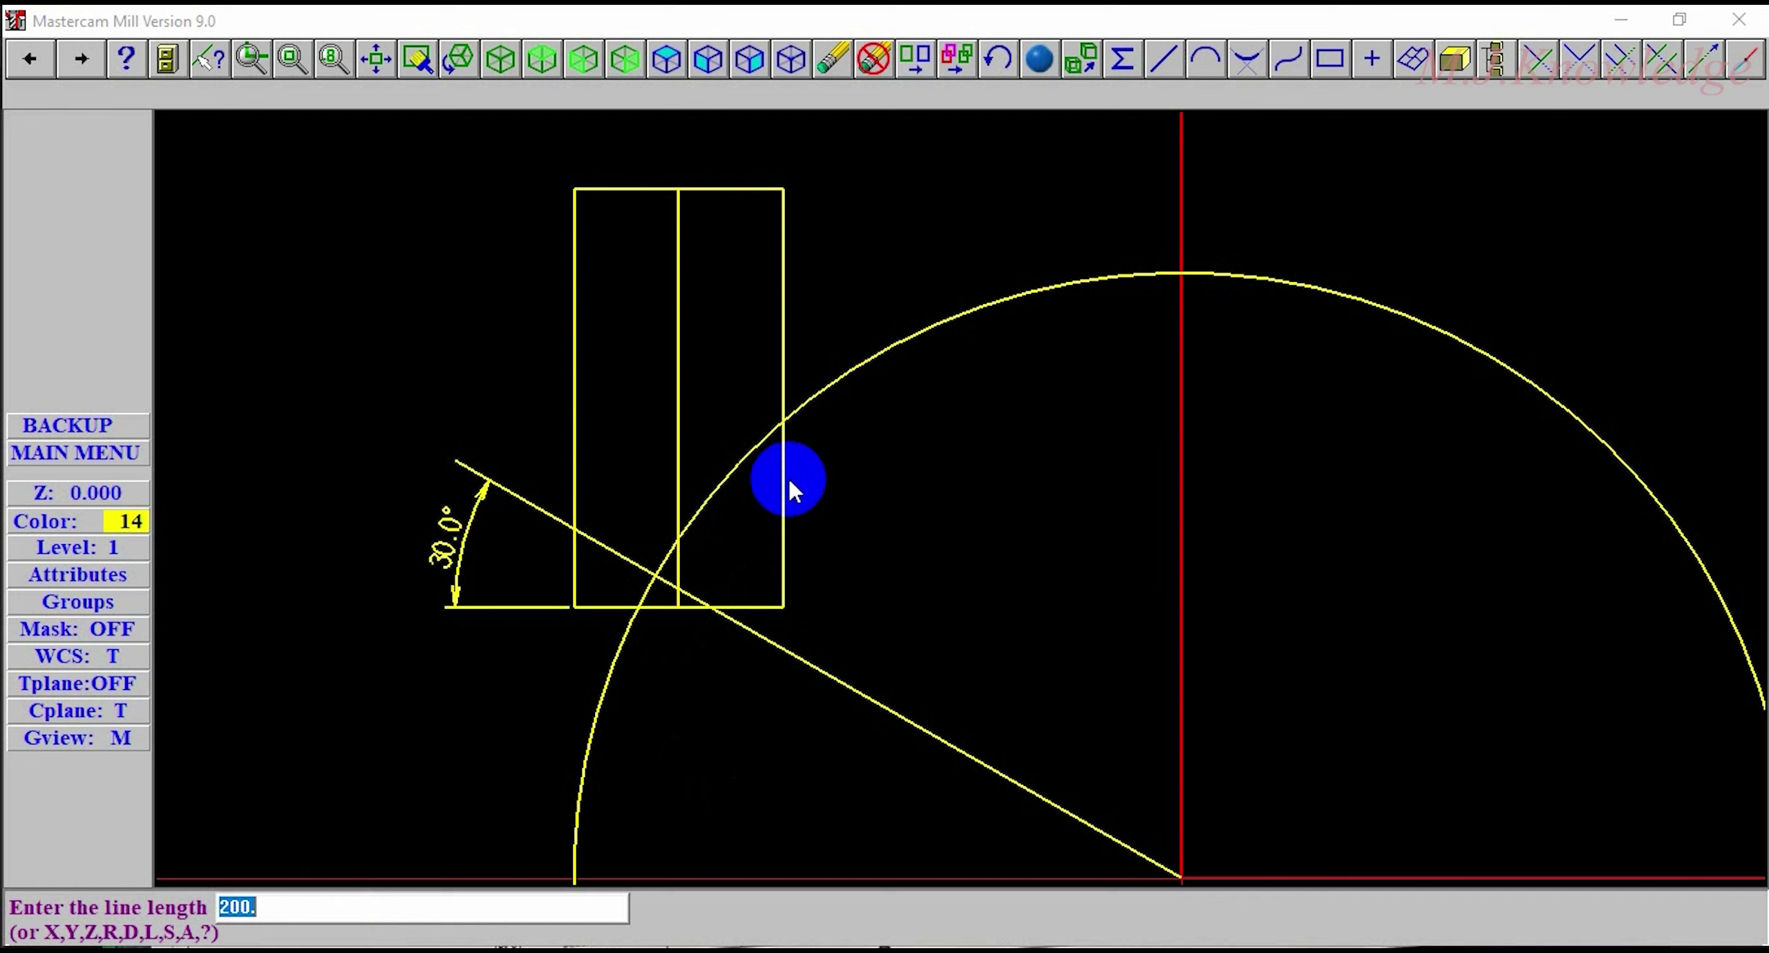
left_click(315, 901)
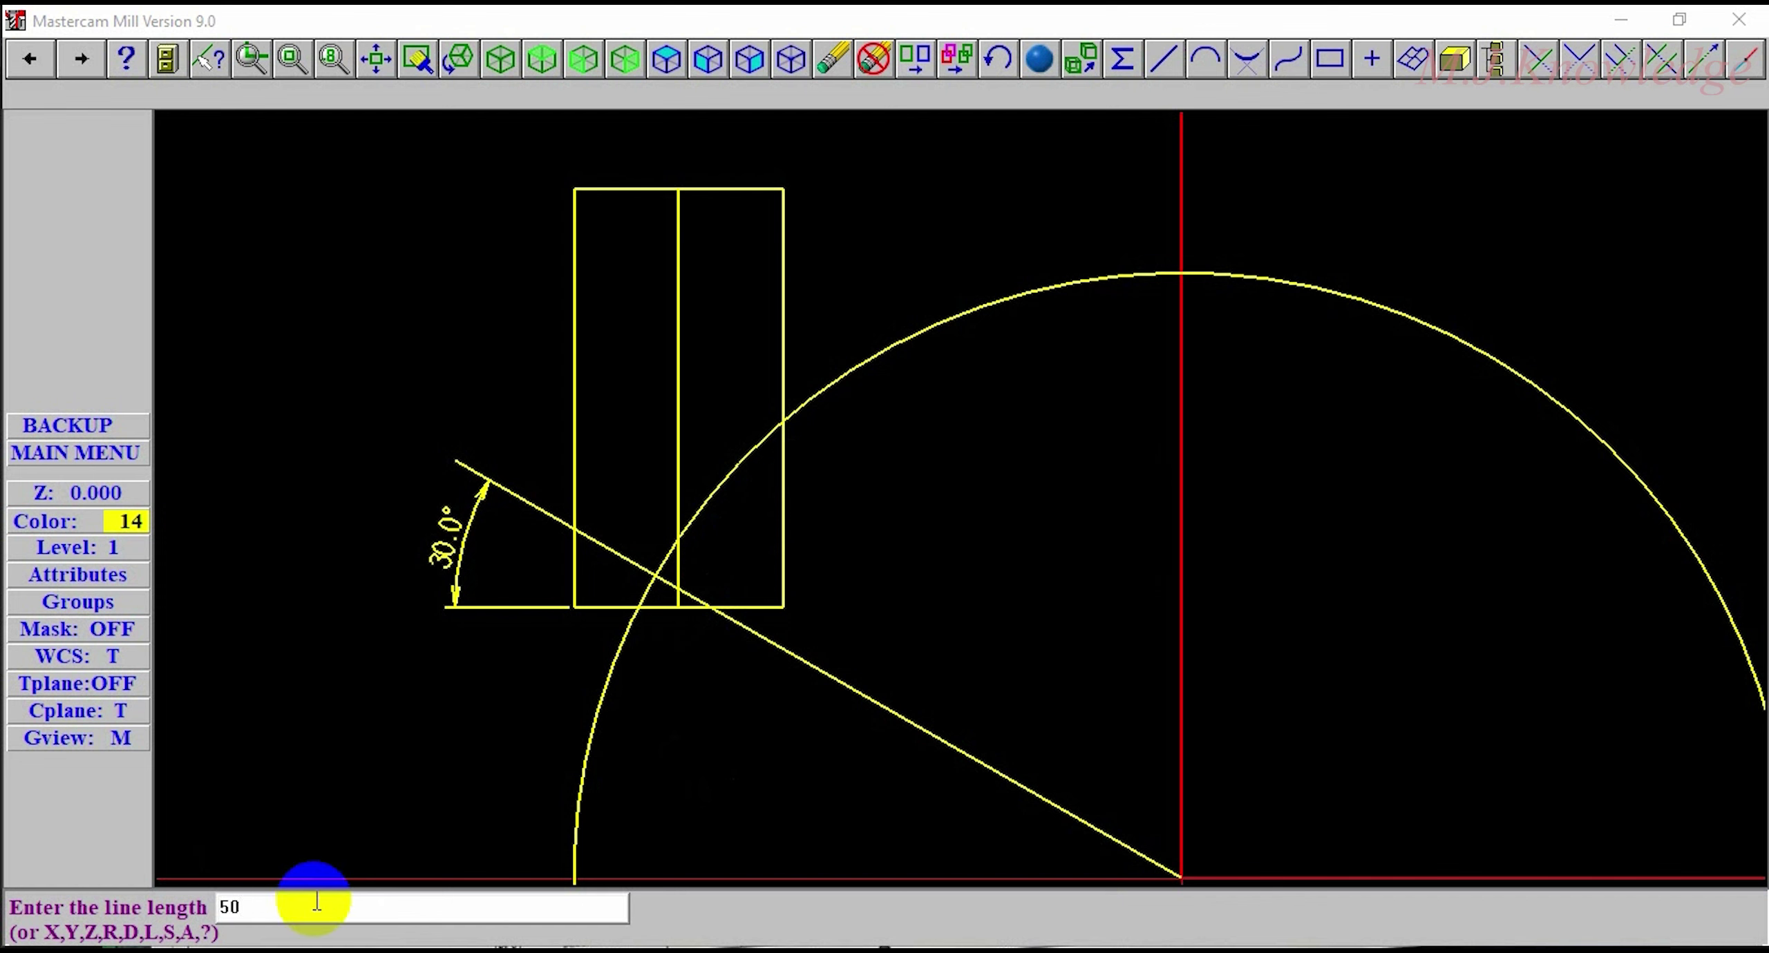
key("Return")
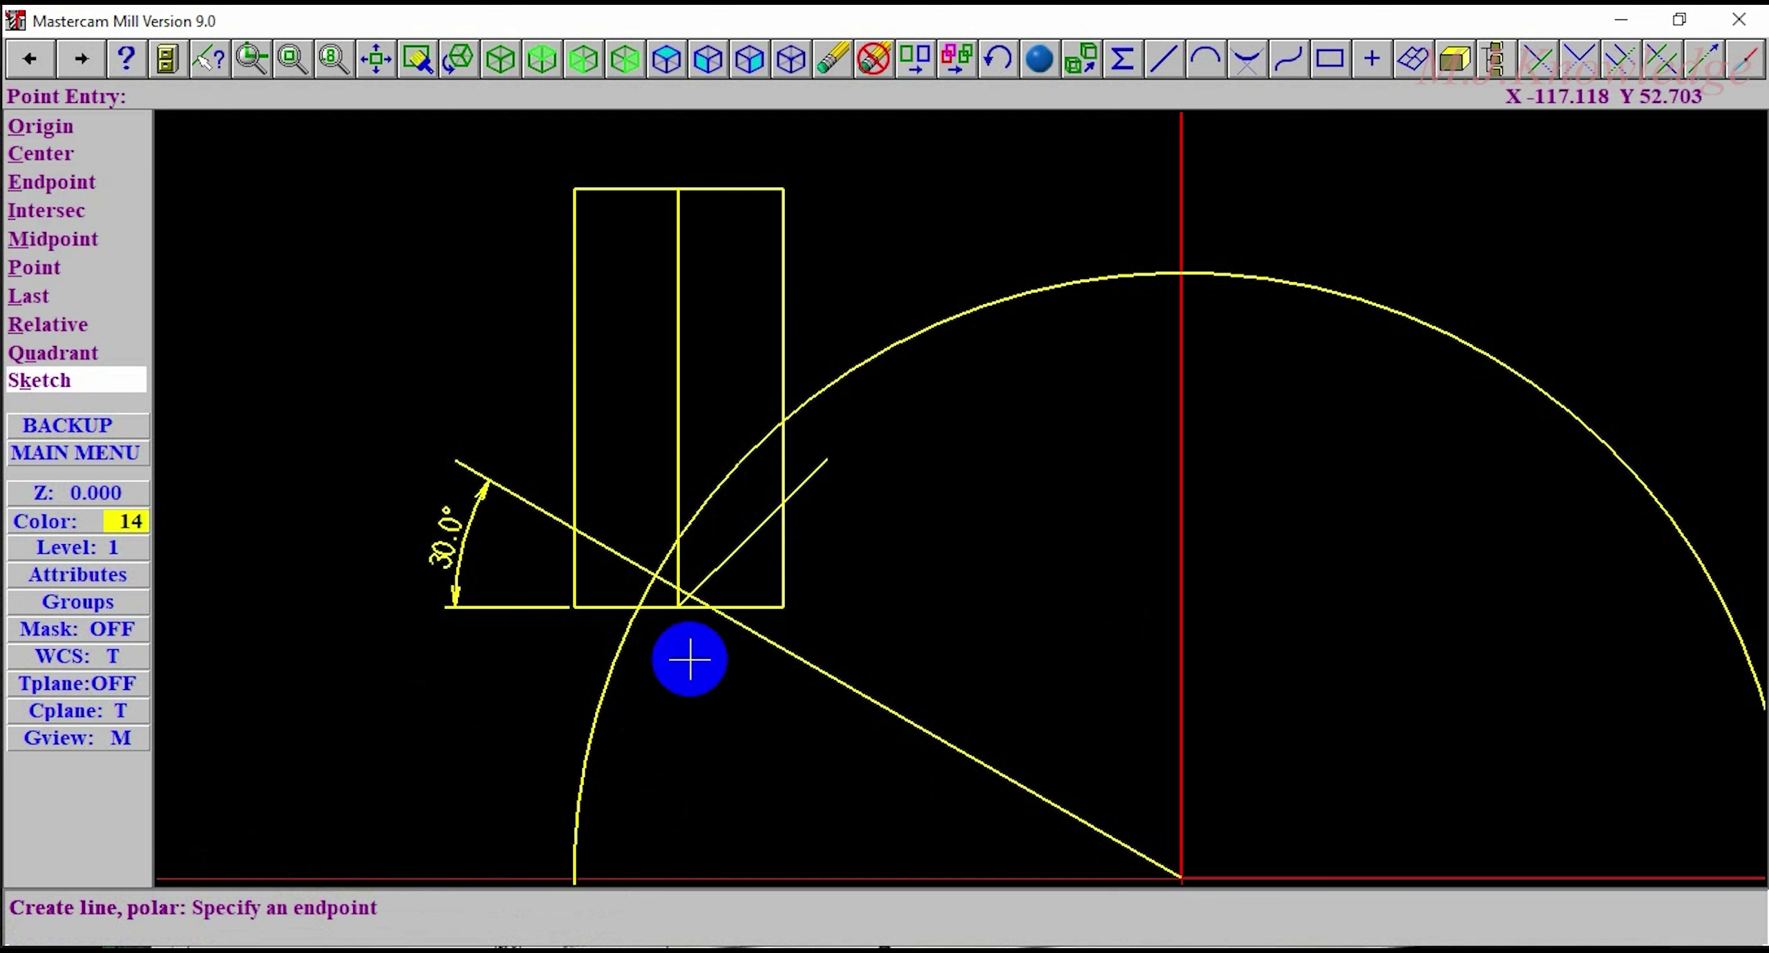
Step: Zoom in on the slot area around the new 45° line
right_click(946, 495)
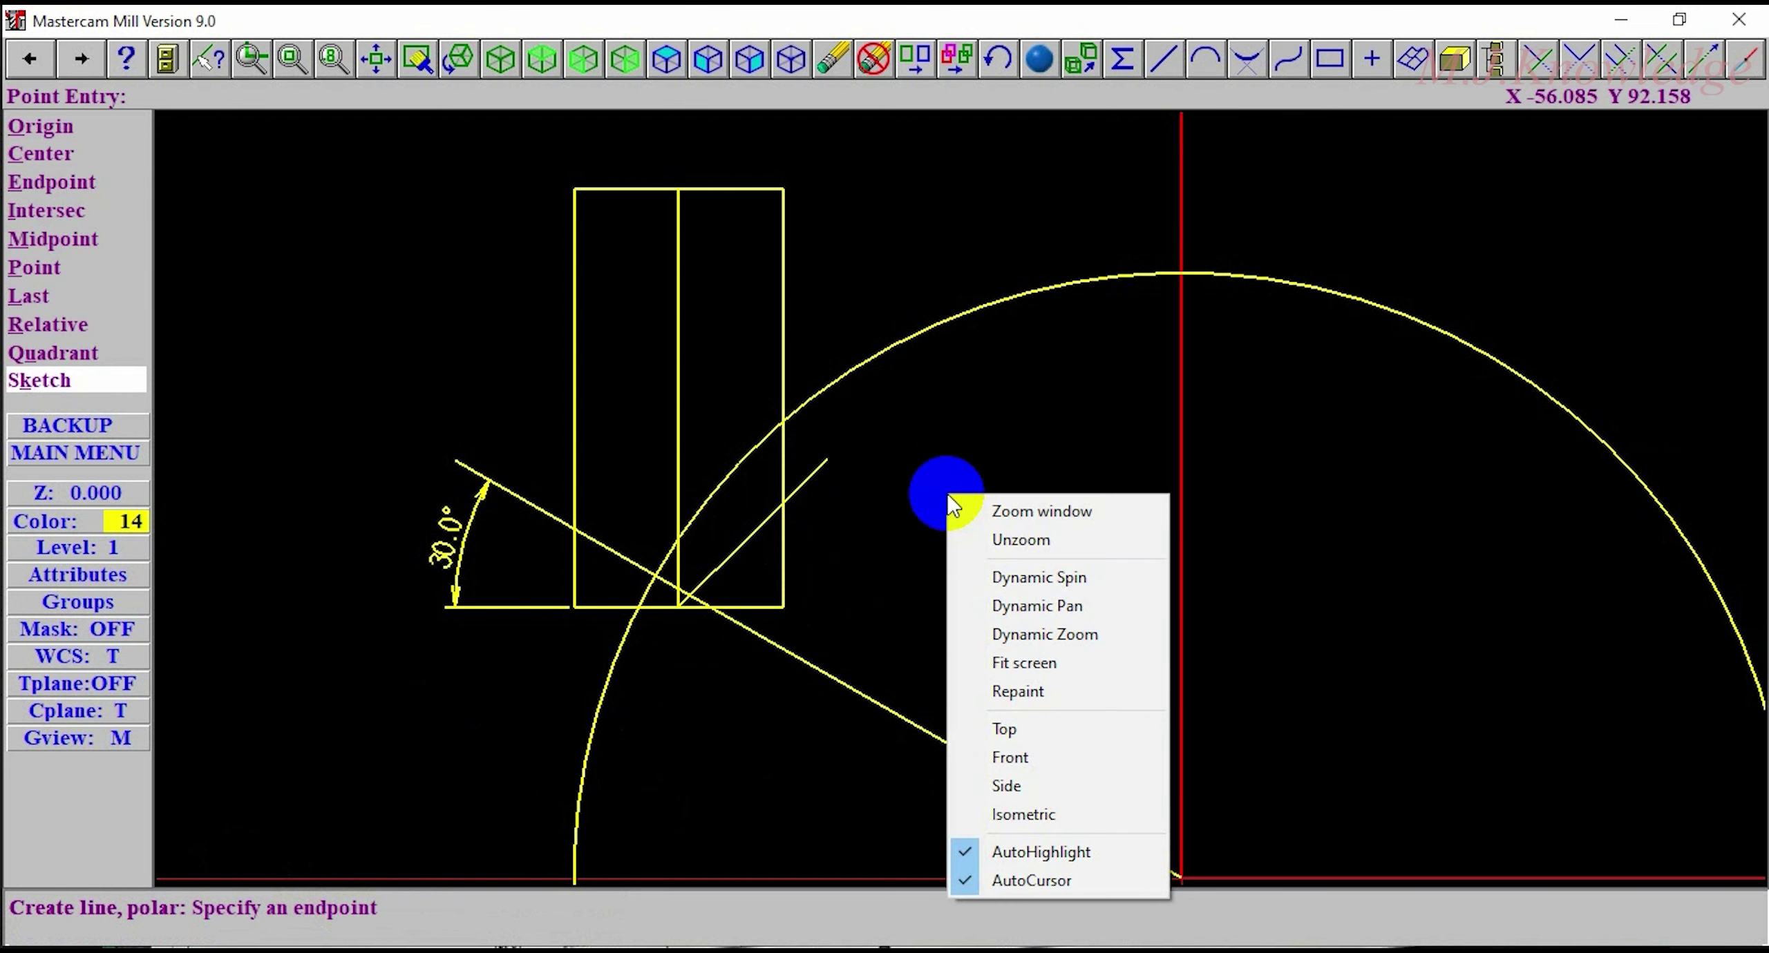
left_click(1032, 634)
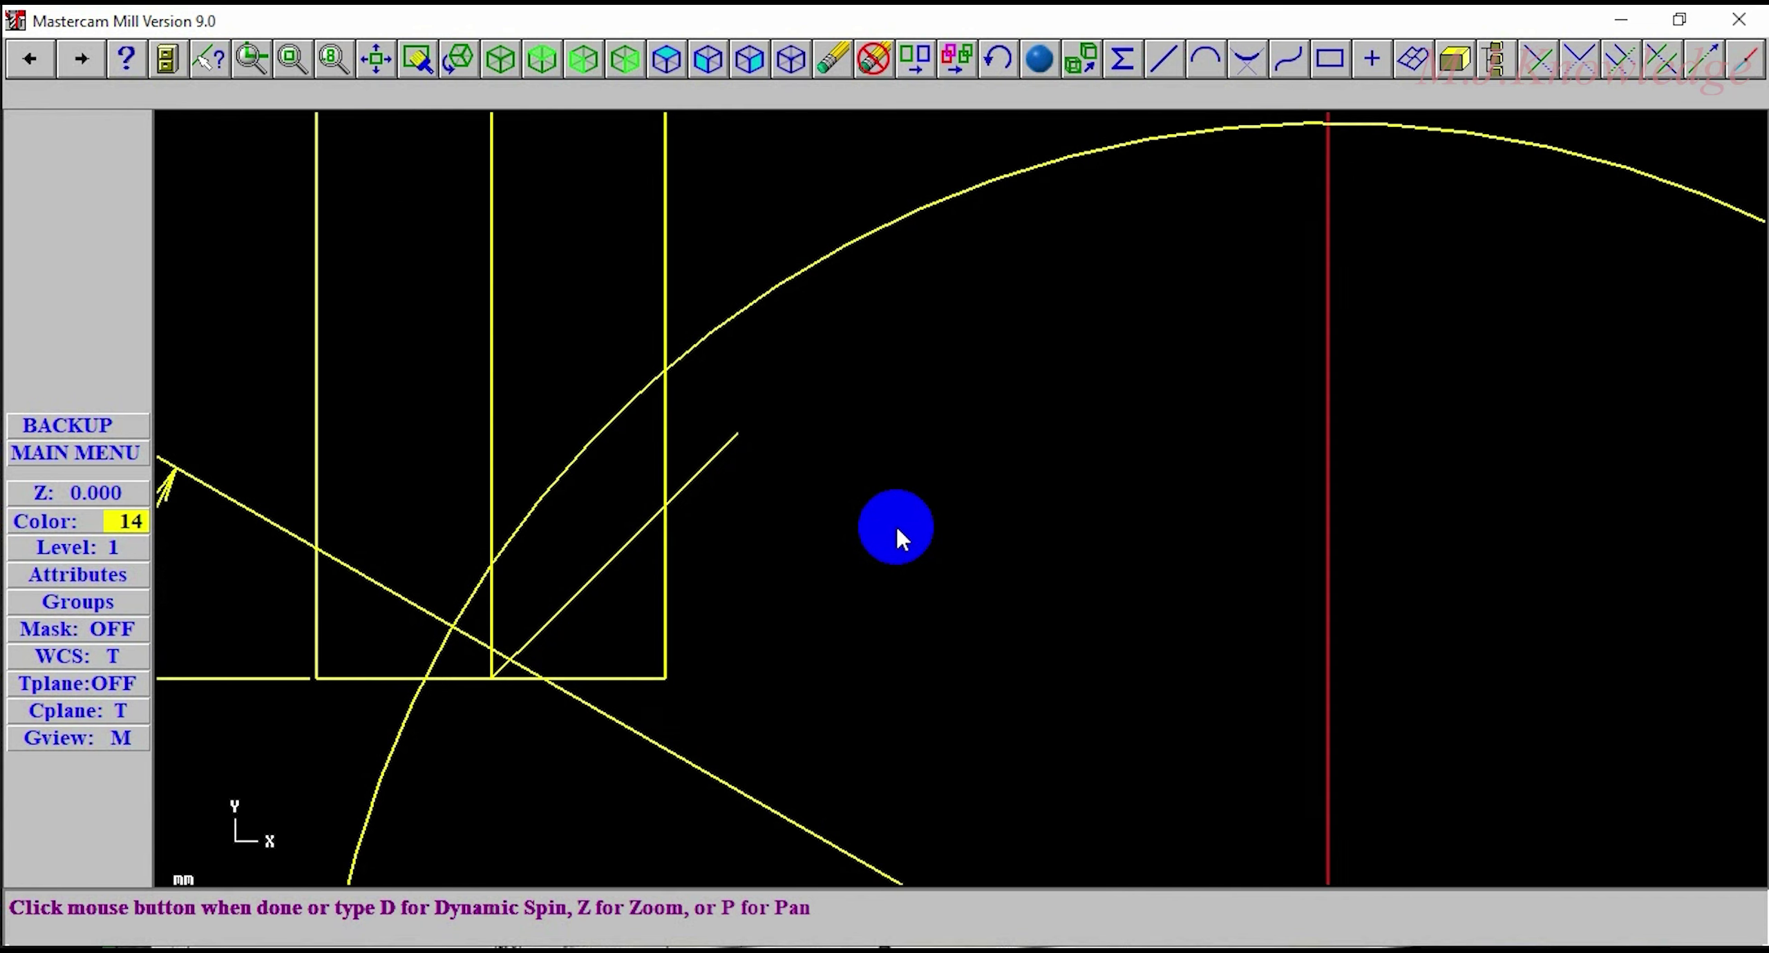
left_click(896, 524)
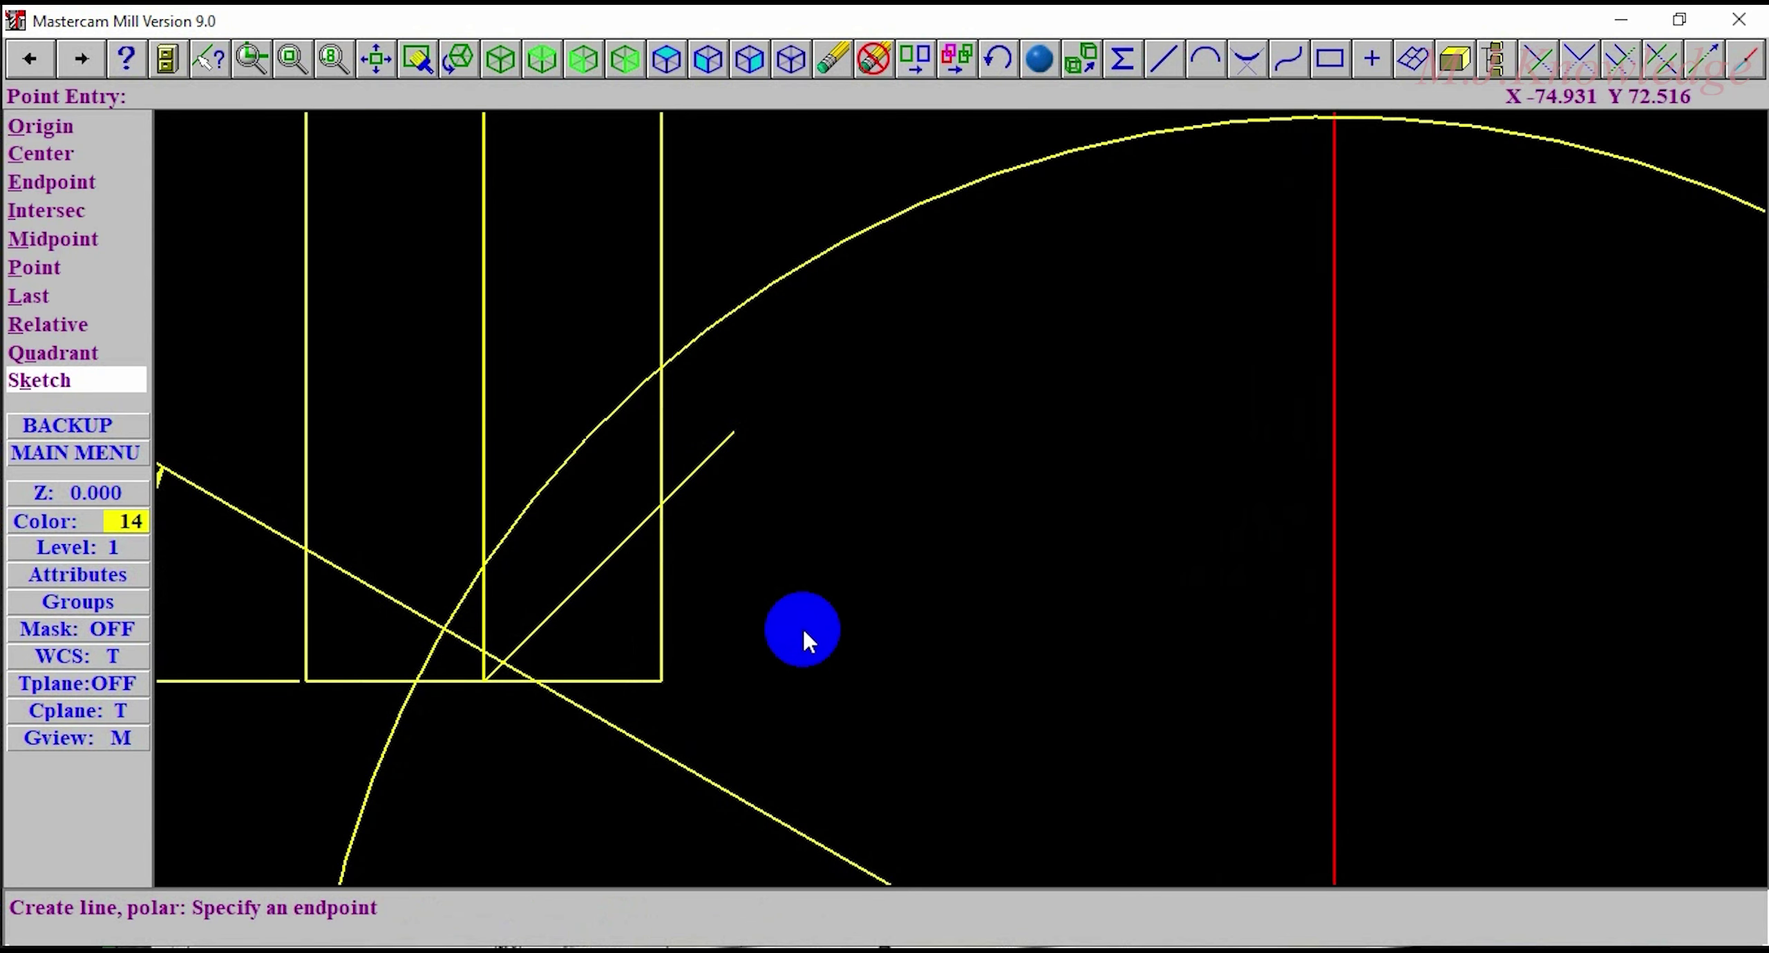
key("i")
left_click(501, 669)
key("Escape")
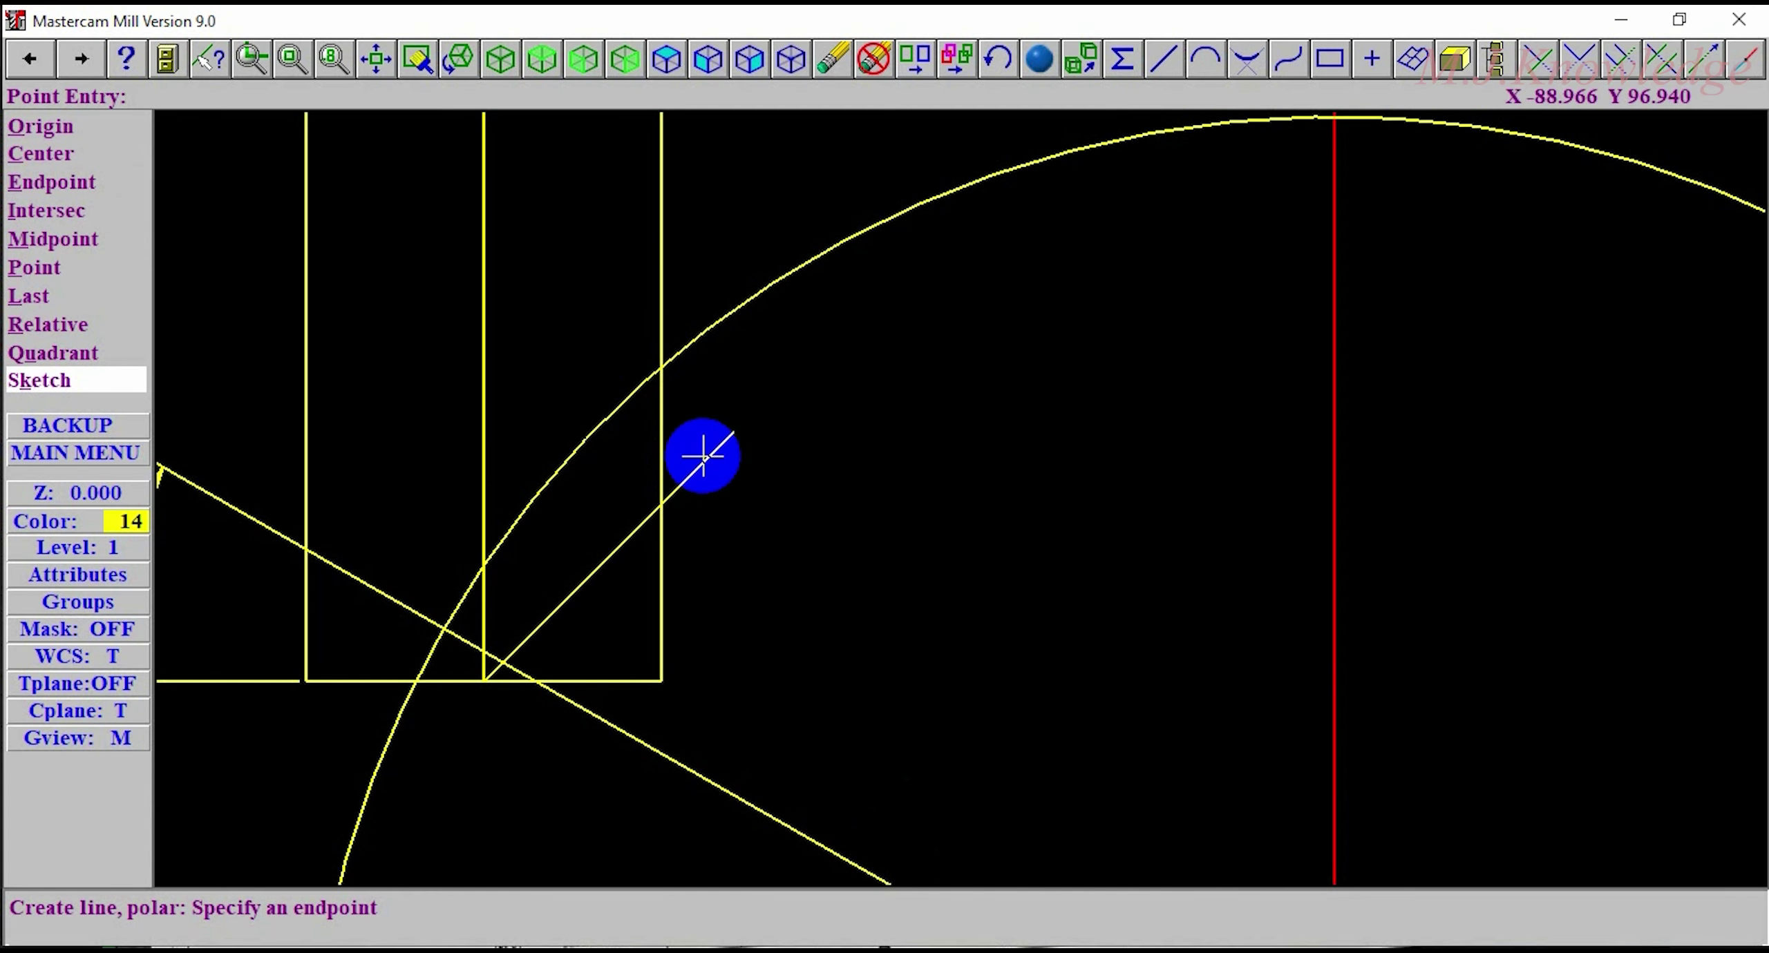
key("c")
left_click(801, 273)
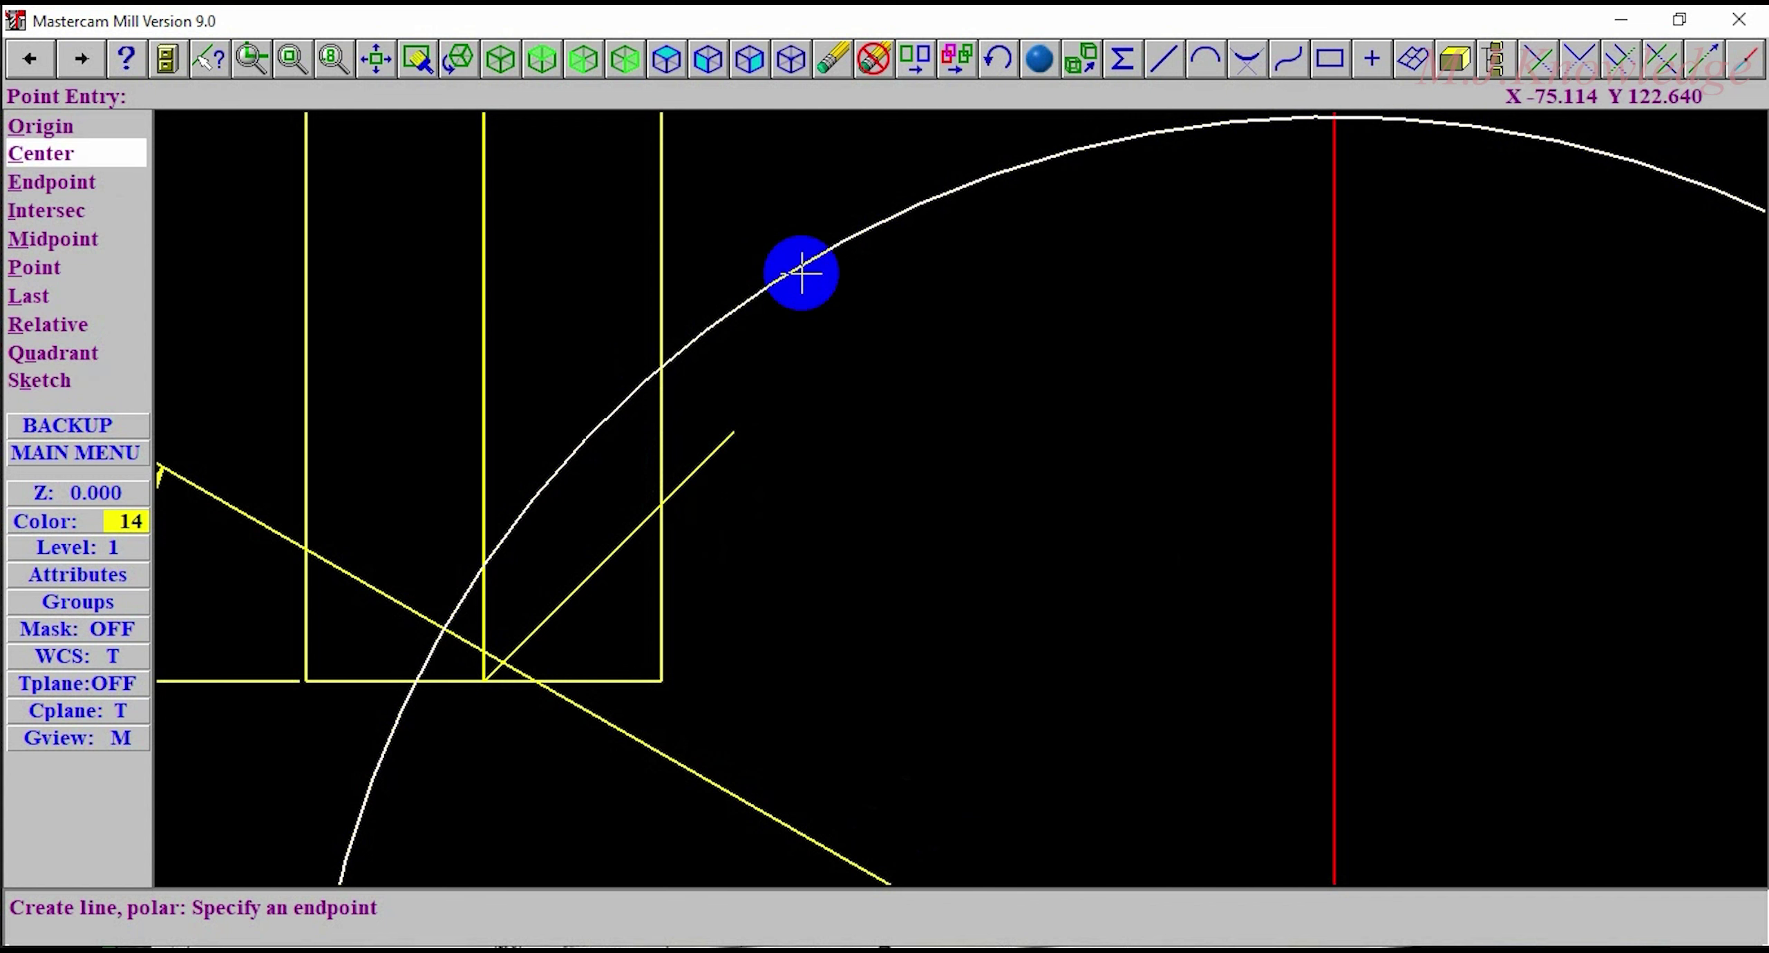
left_click(829, 66)
Step: Delete the 45° line and zoom in on the slot outline in top view
left_click(714, 465)
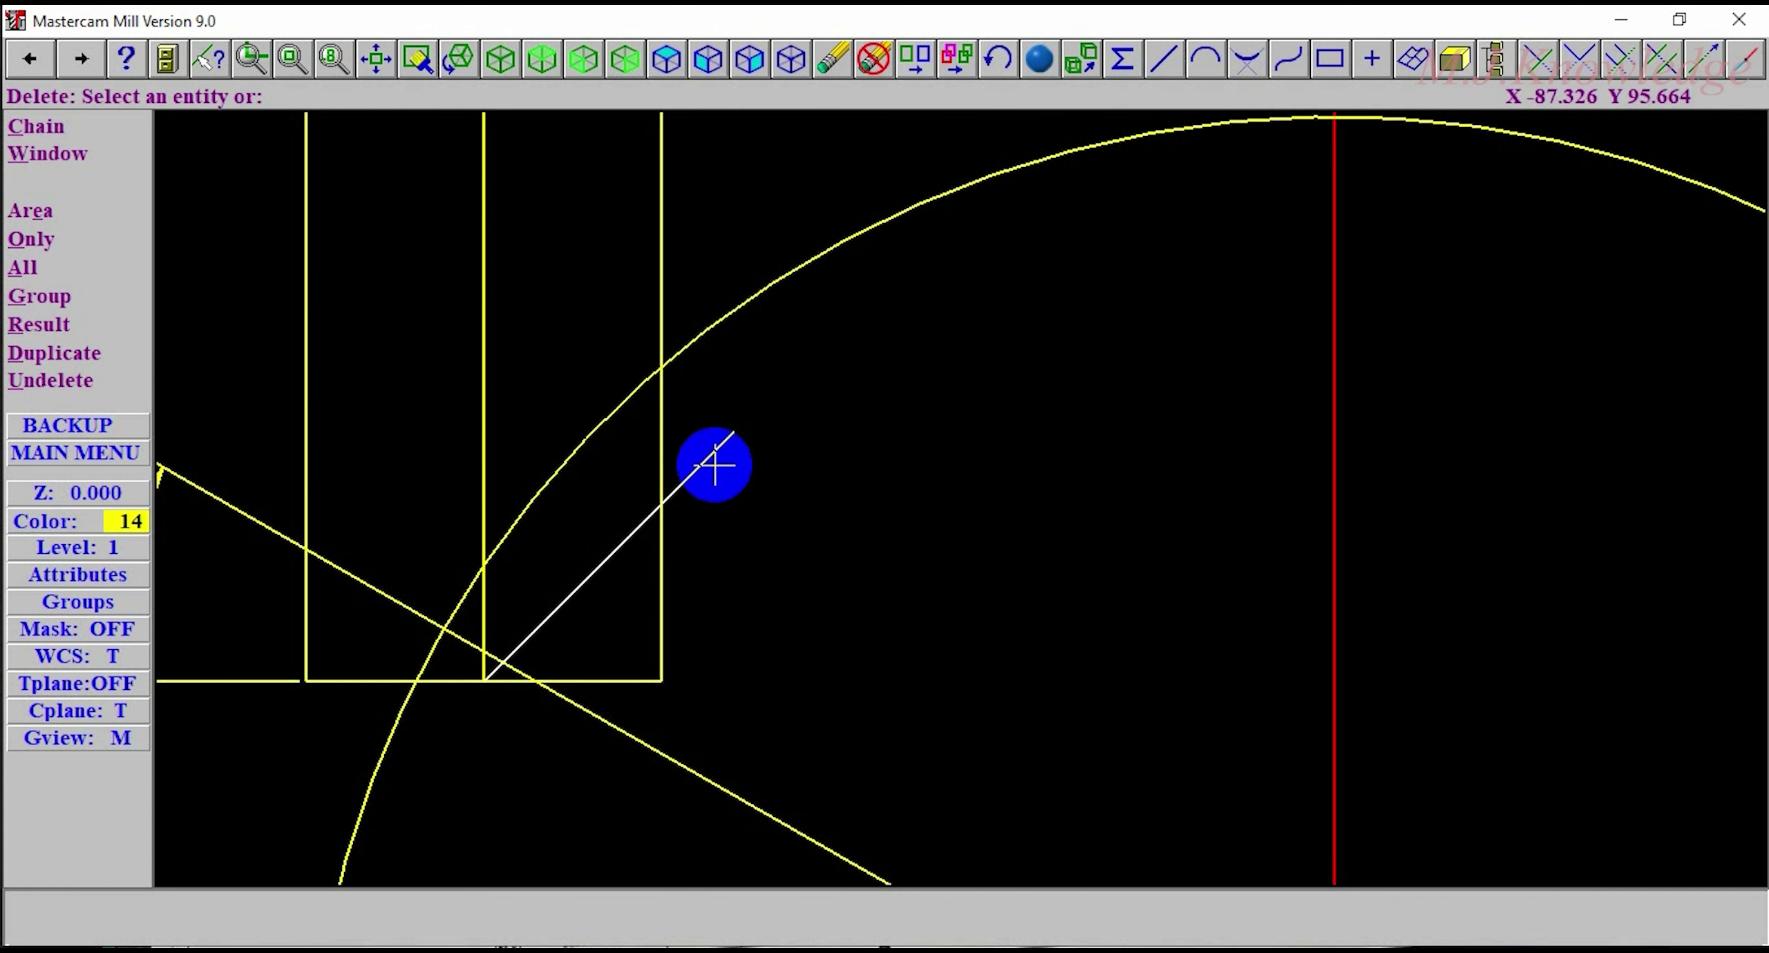
right_click(859, 425)
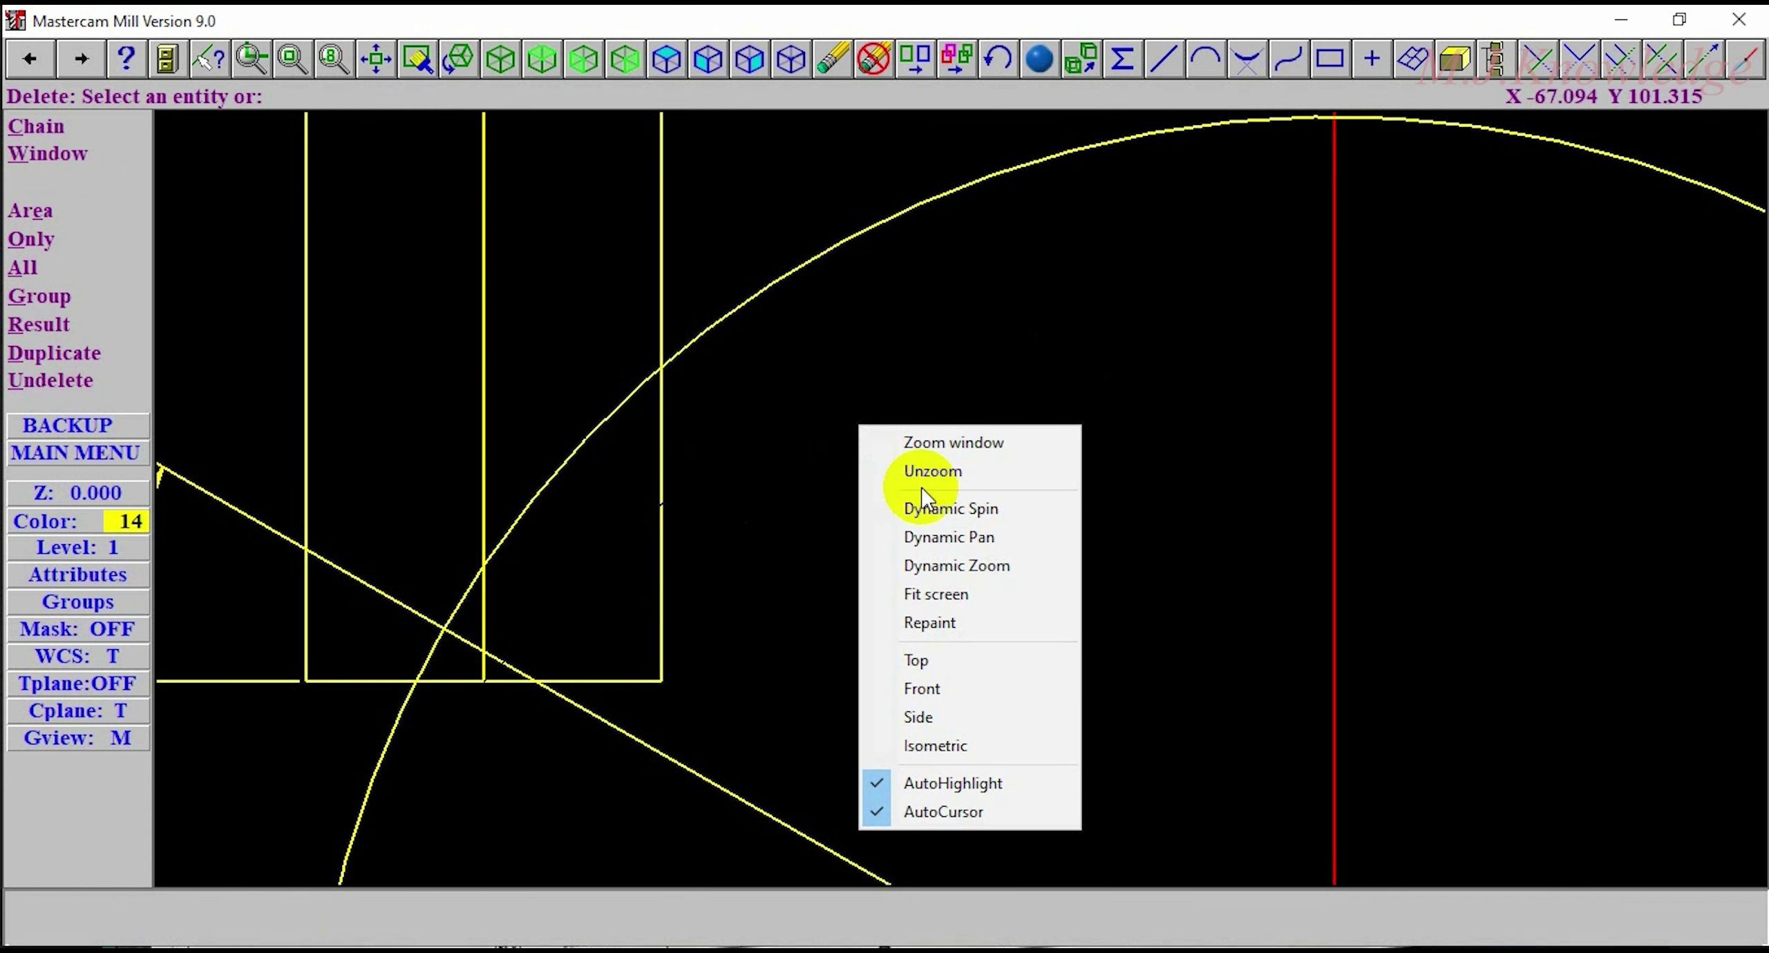
left_click(934, 664)
right_click(1086, 525)
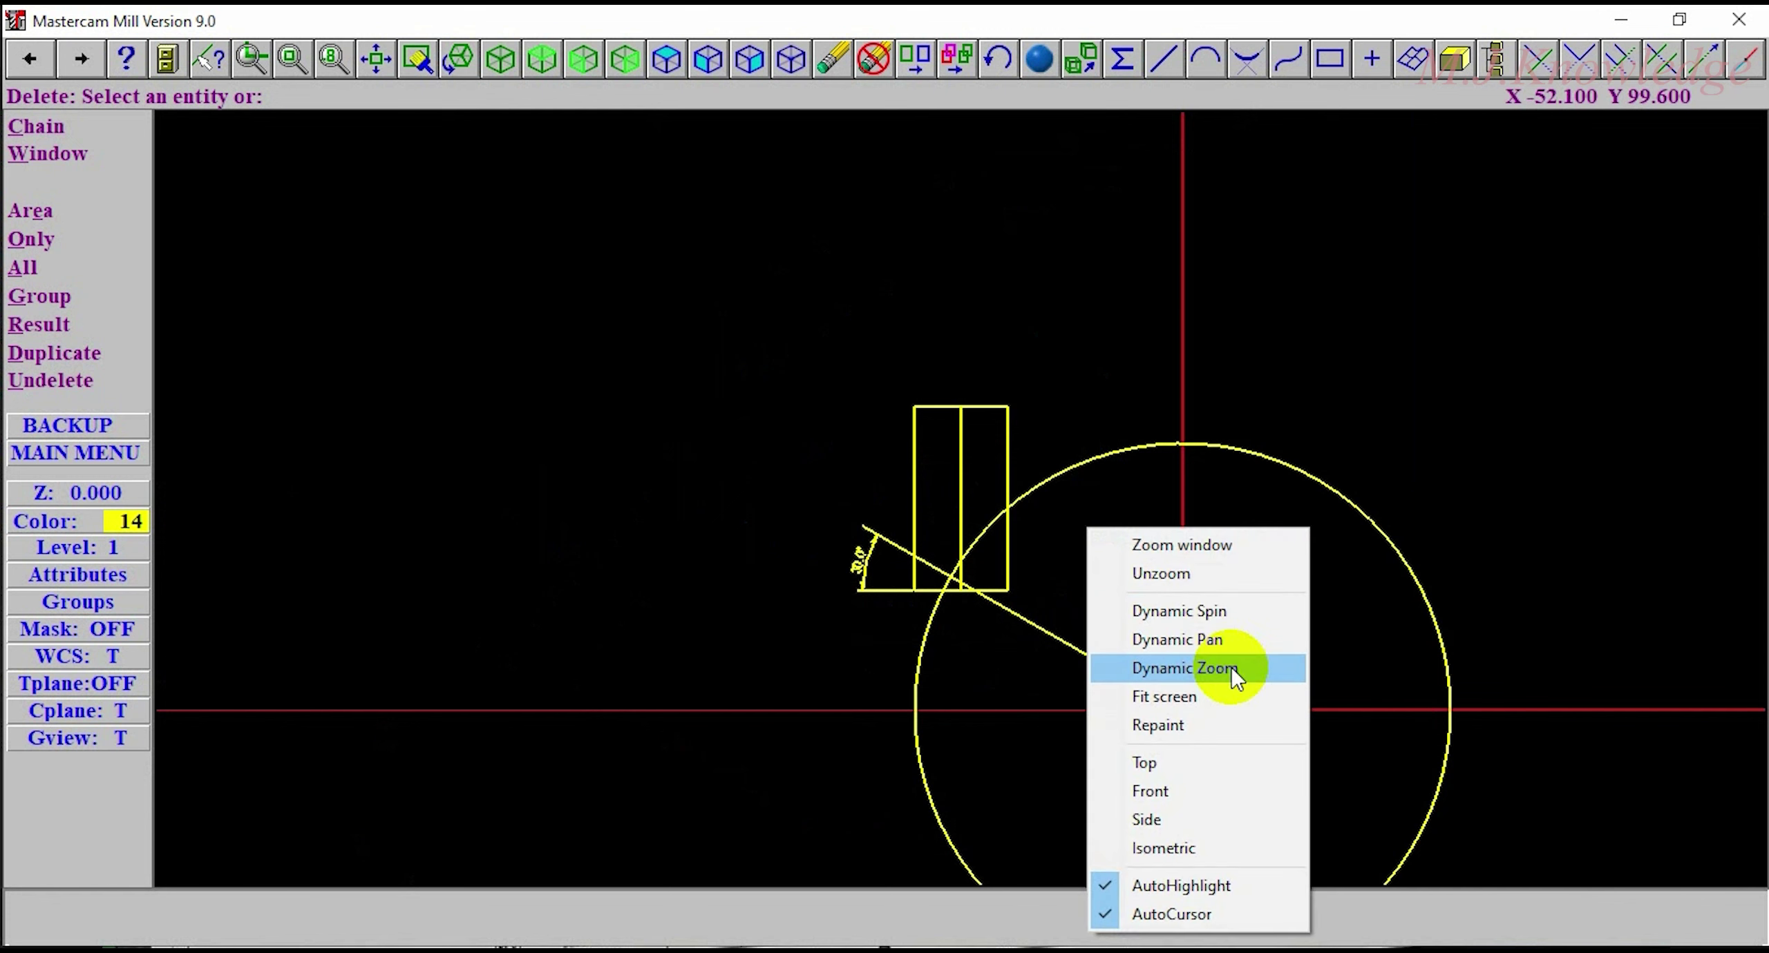
left_click(1231, 667)
left_click(1057, 594)
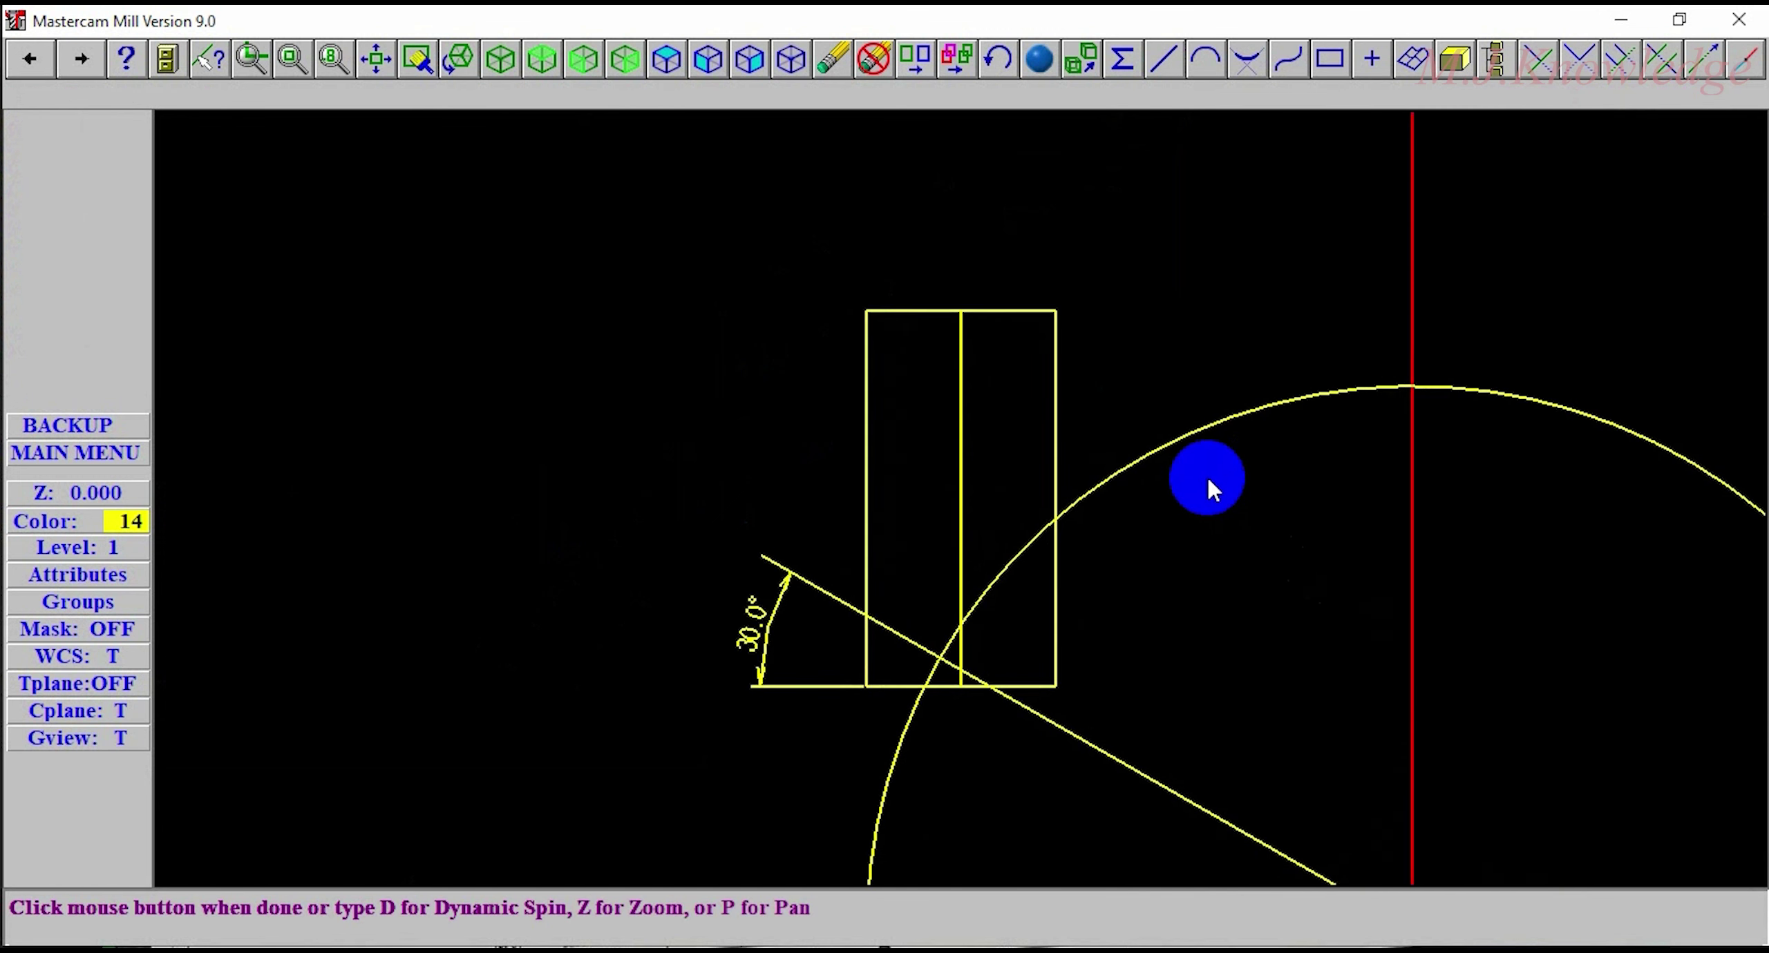
left_click(1172, 547)
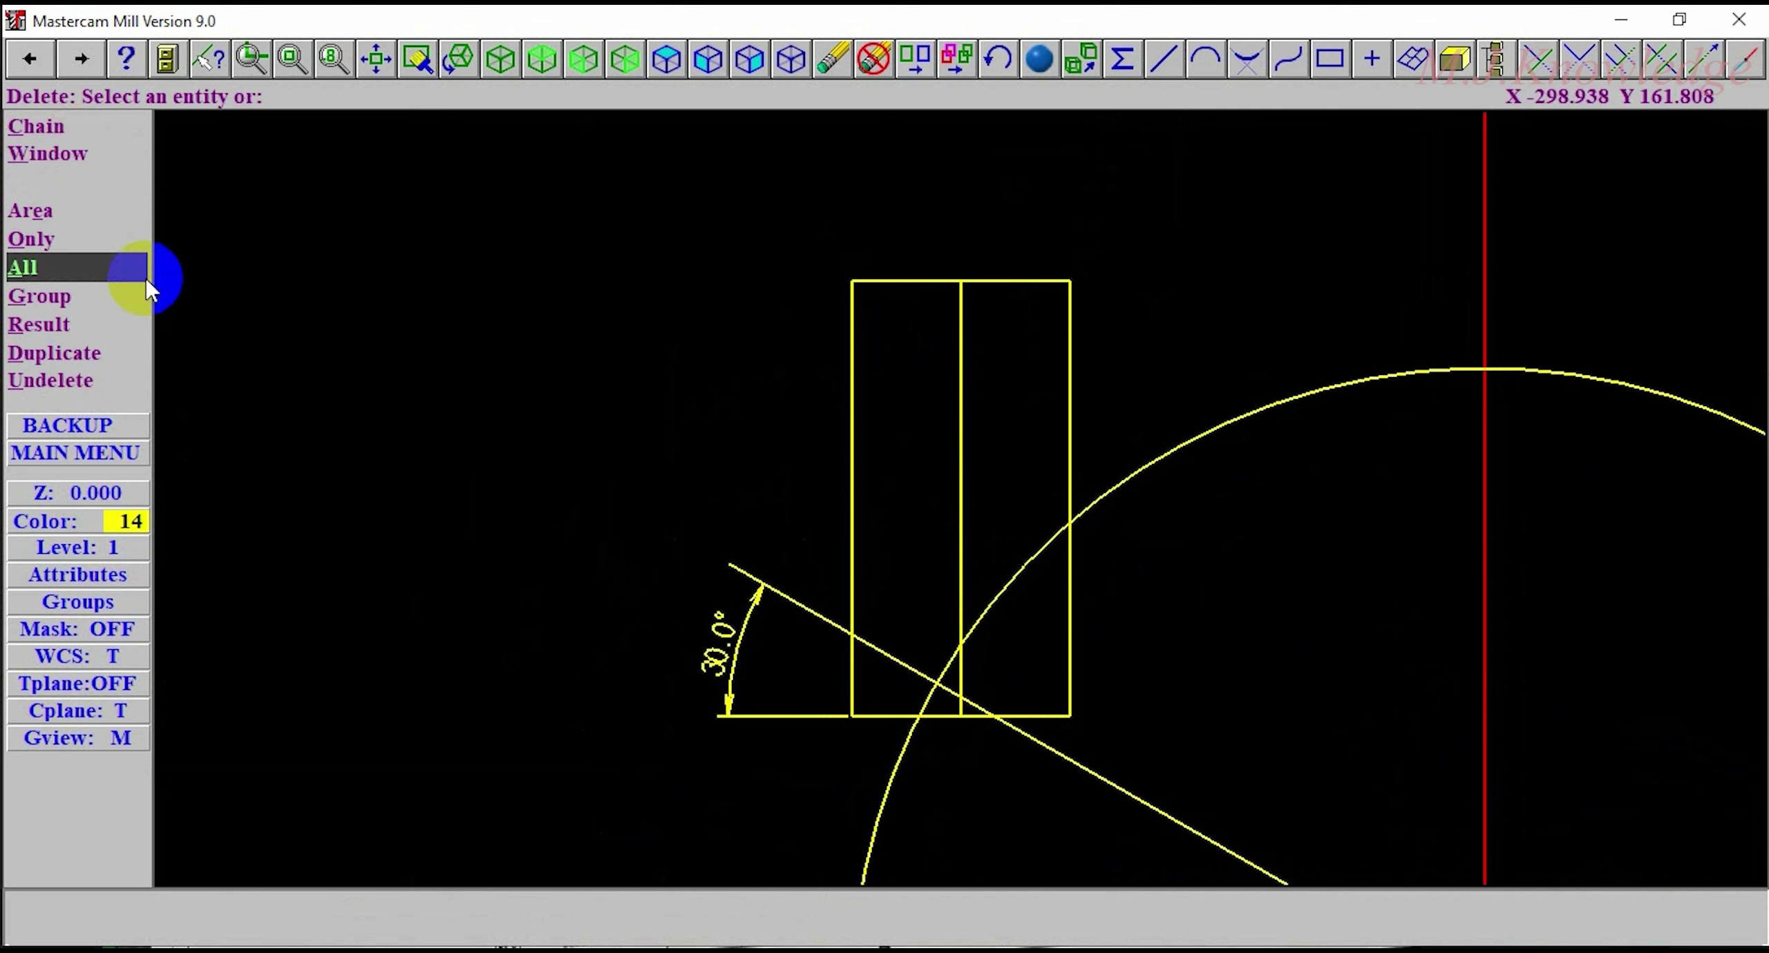
key("Escape")
key("Escape")
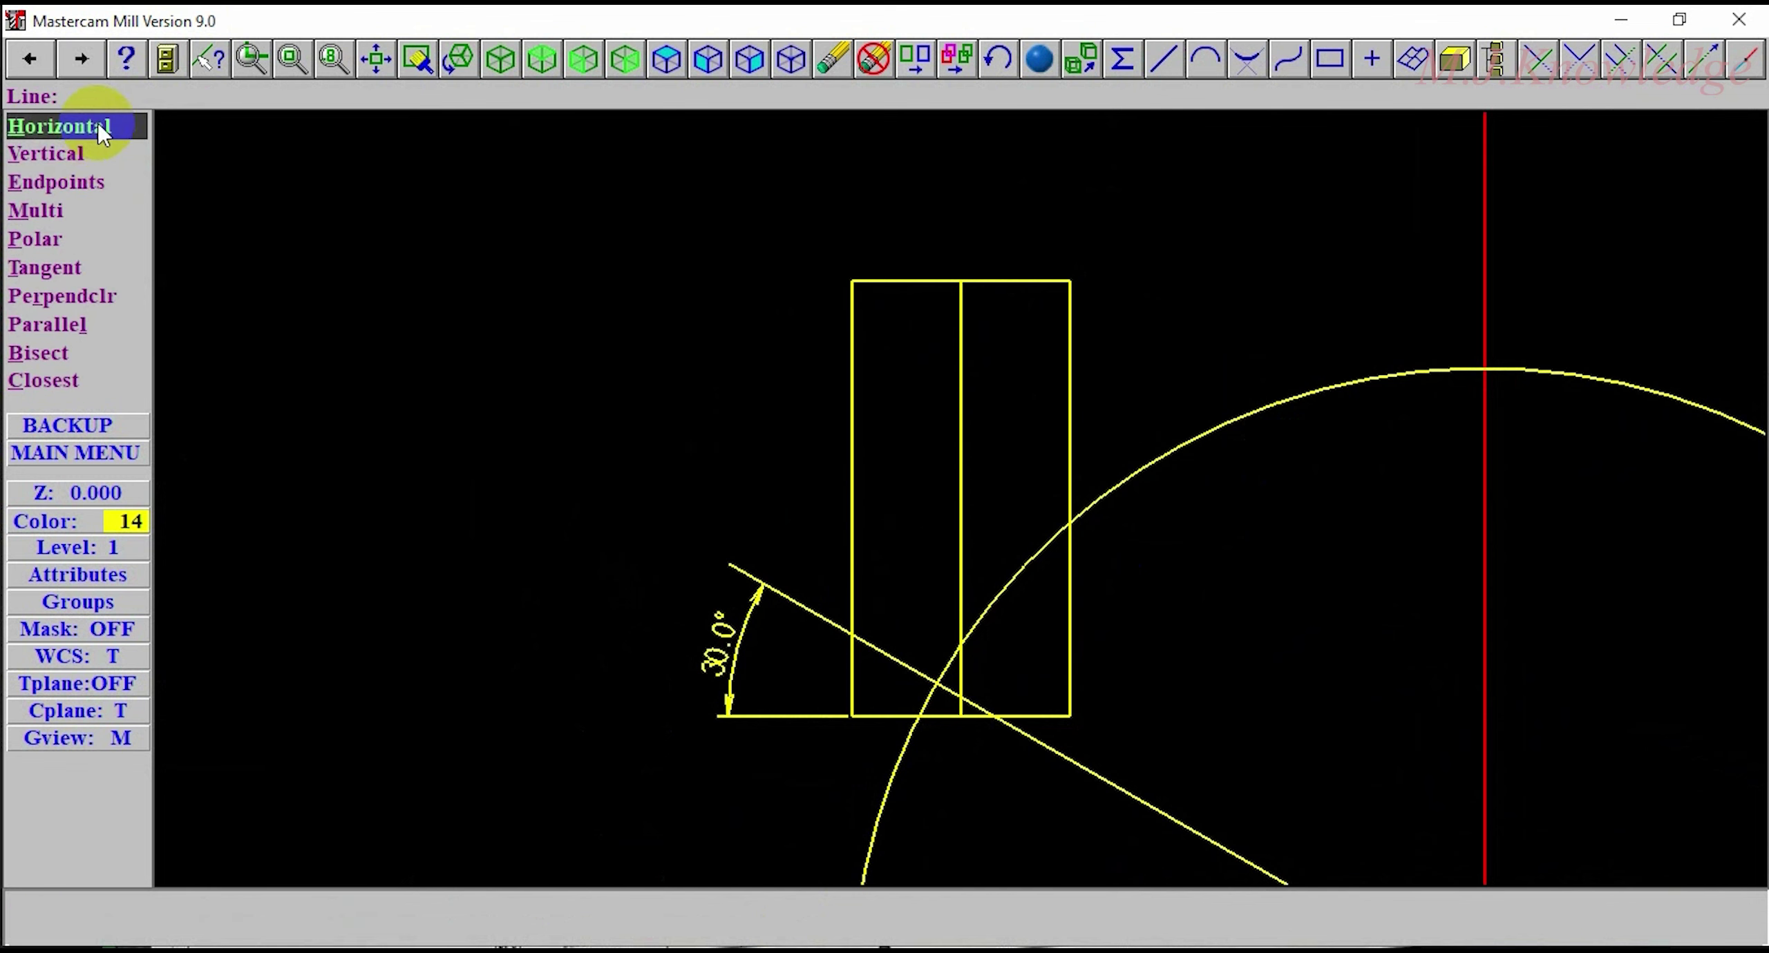
key("Escape")
Step: Draw a polar line from the same bottom endpoint at 50° with length 50
left_click(105, 160)
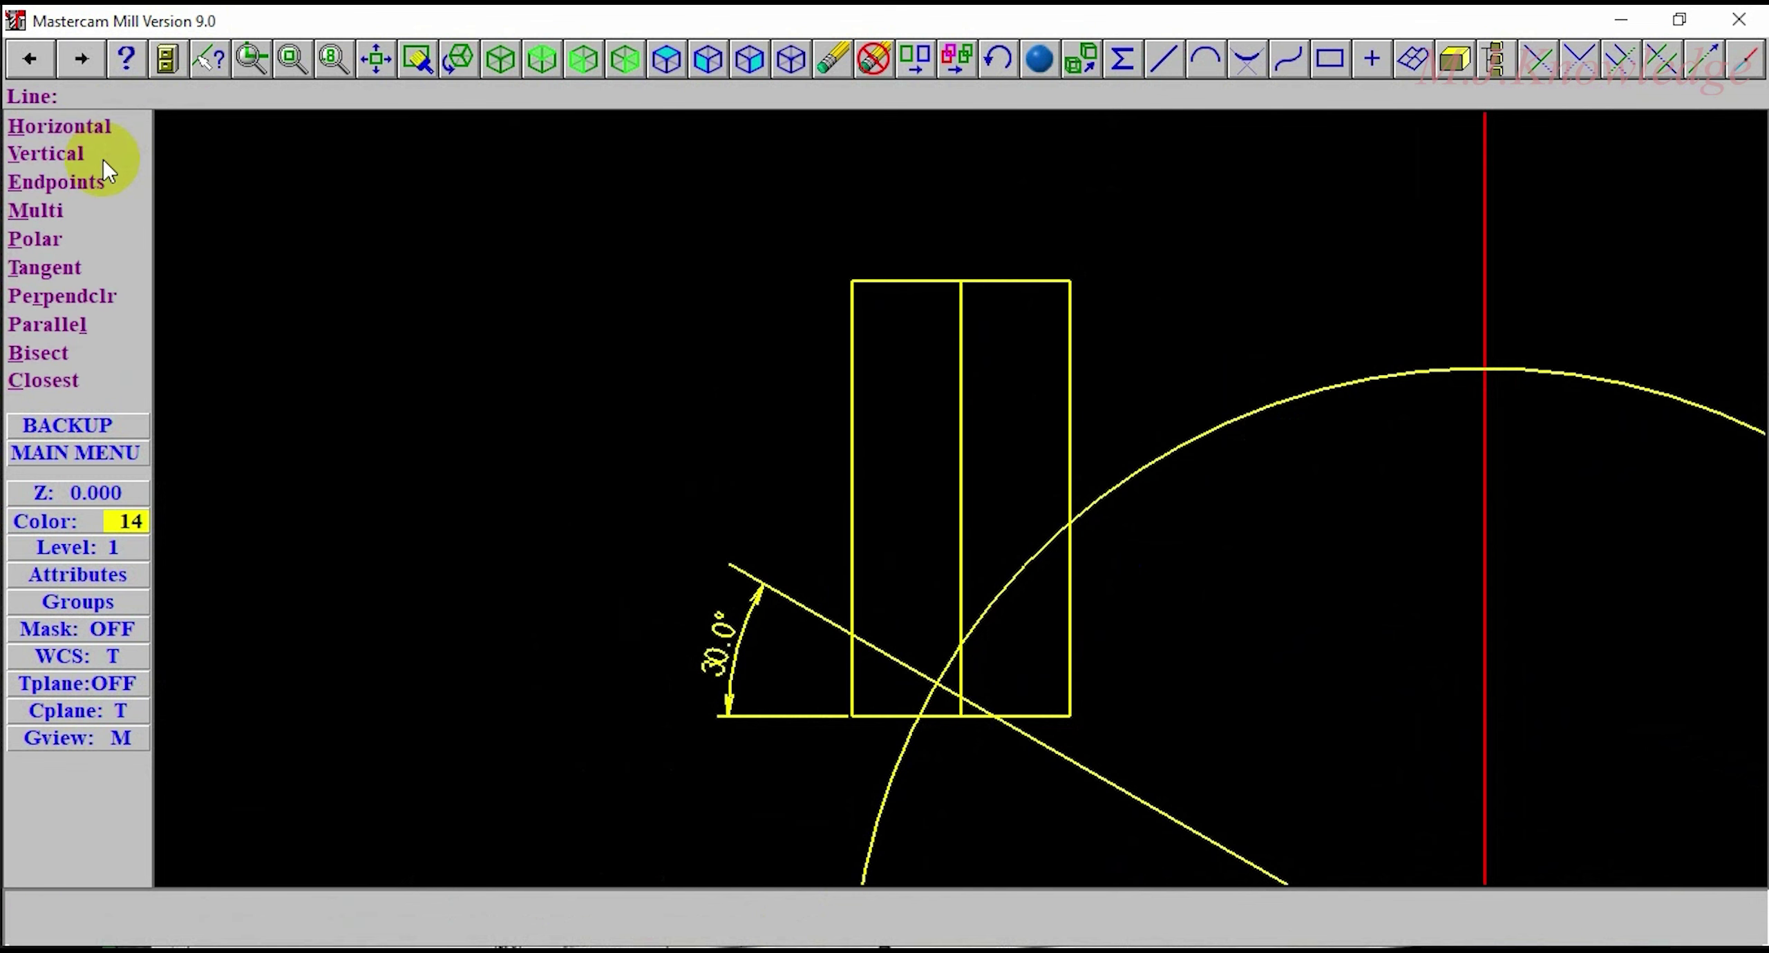
left_click(80, 237)
key("Down")
key("Down")
key("Down")
key("Return")
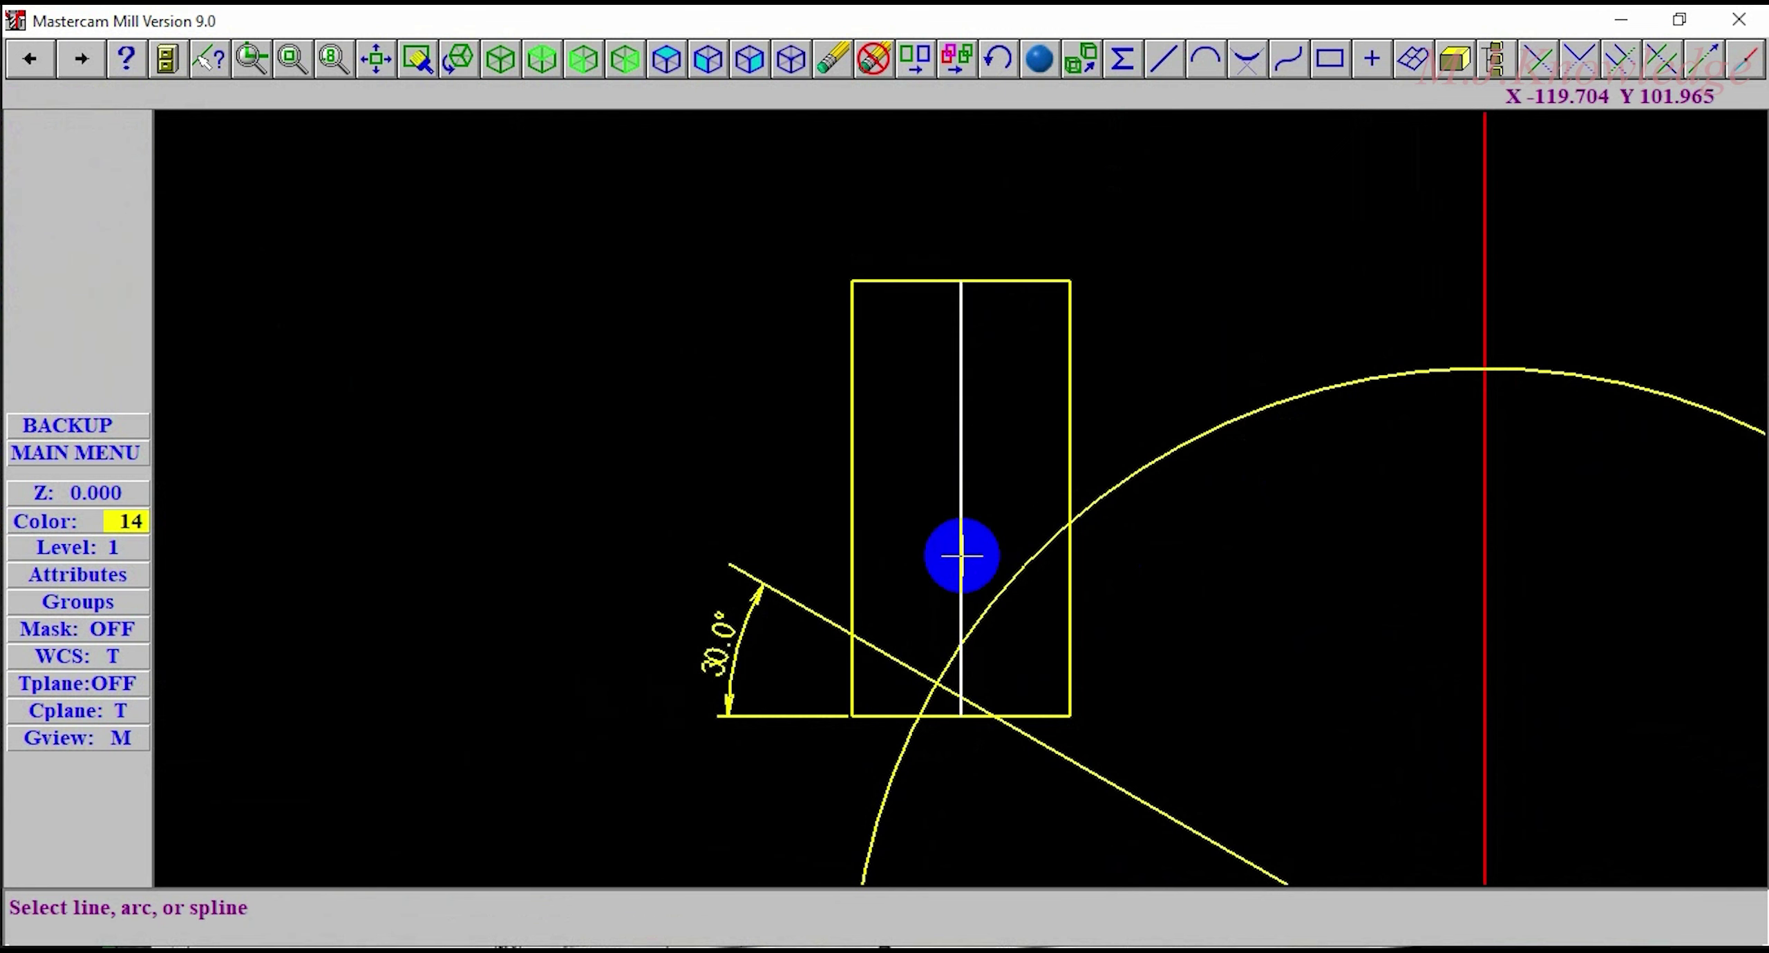
left_click(962, 556)
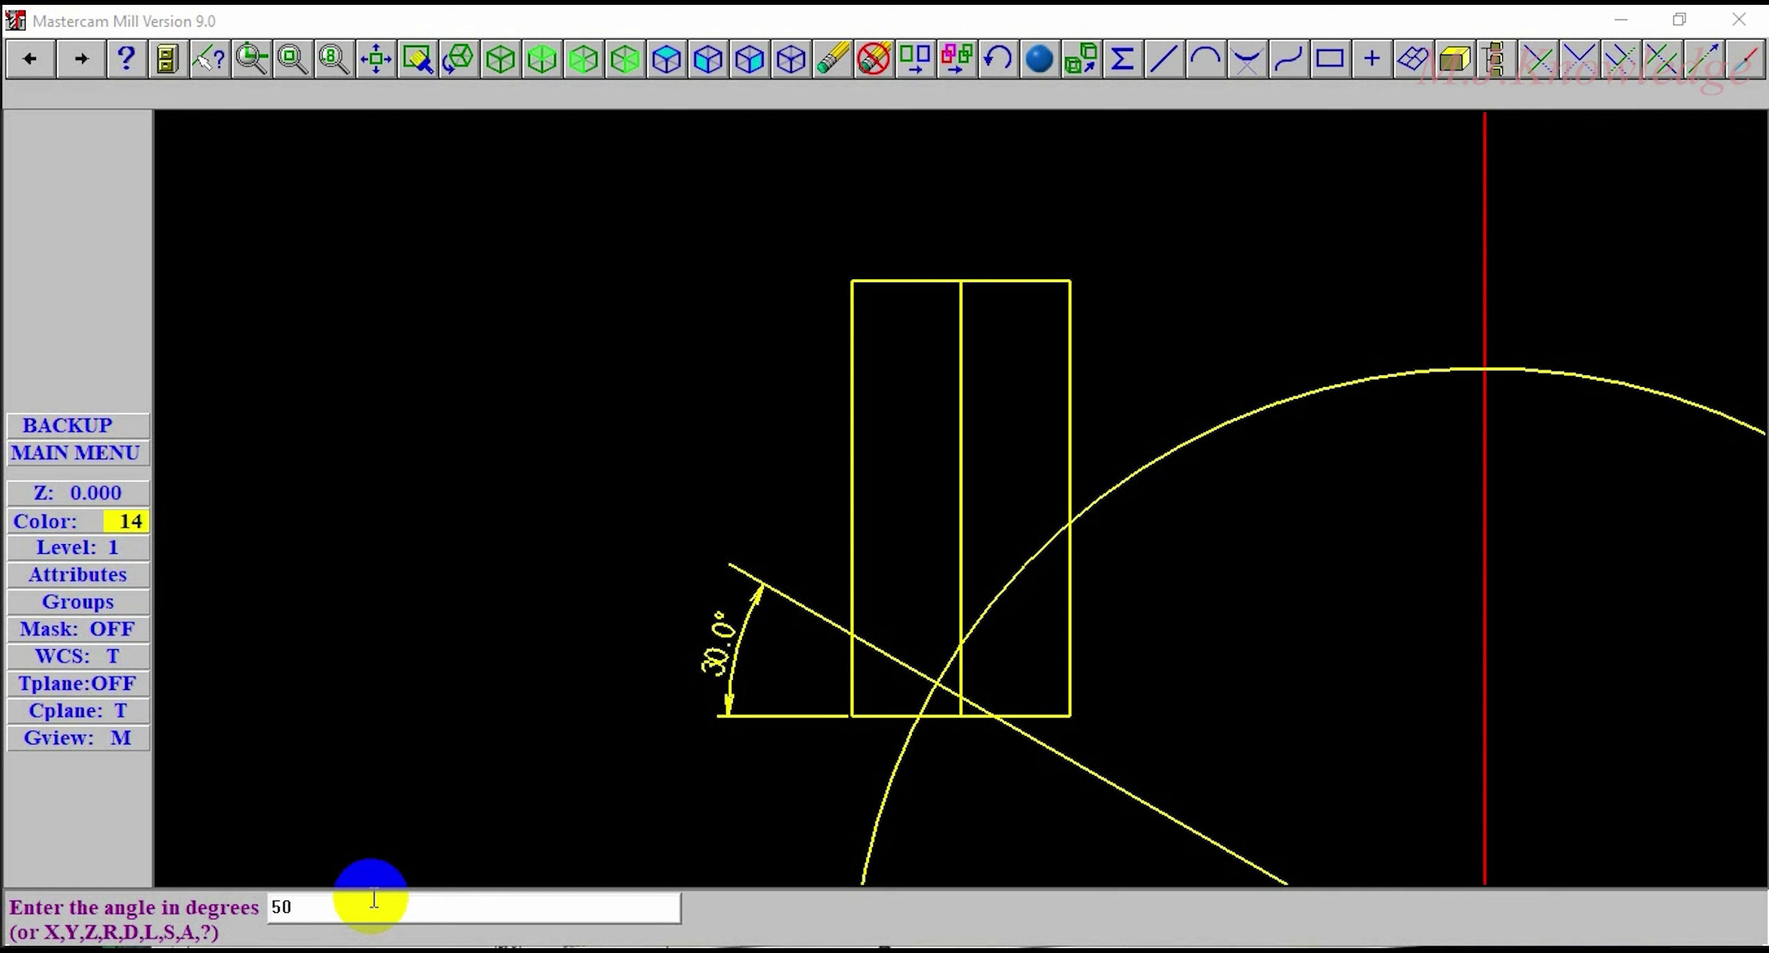
key("Return")
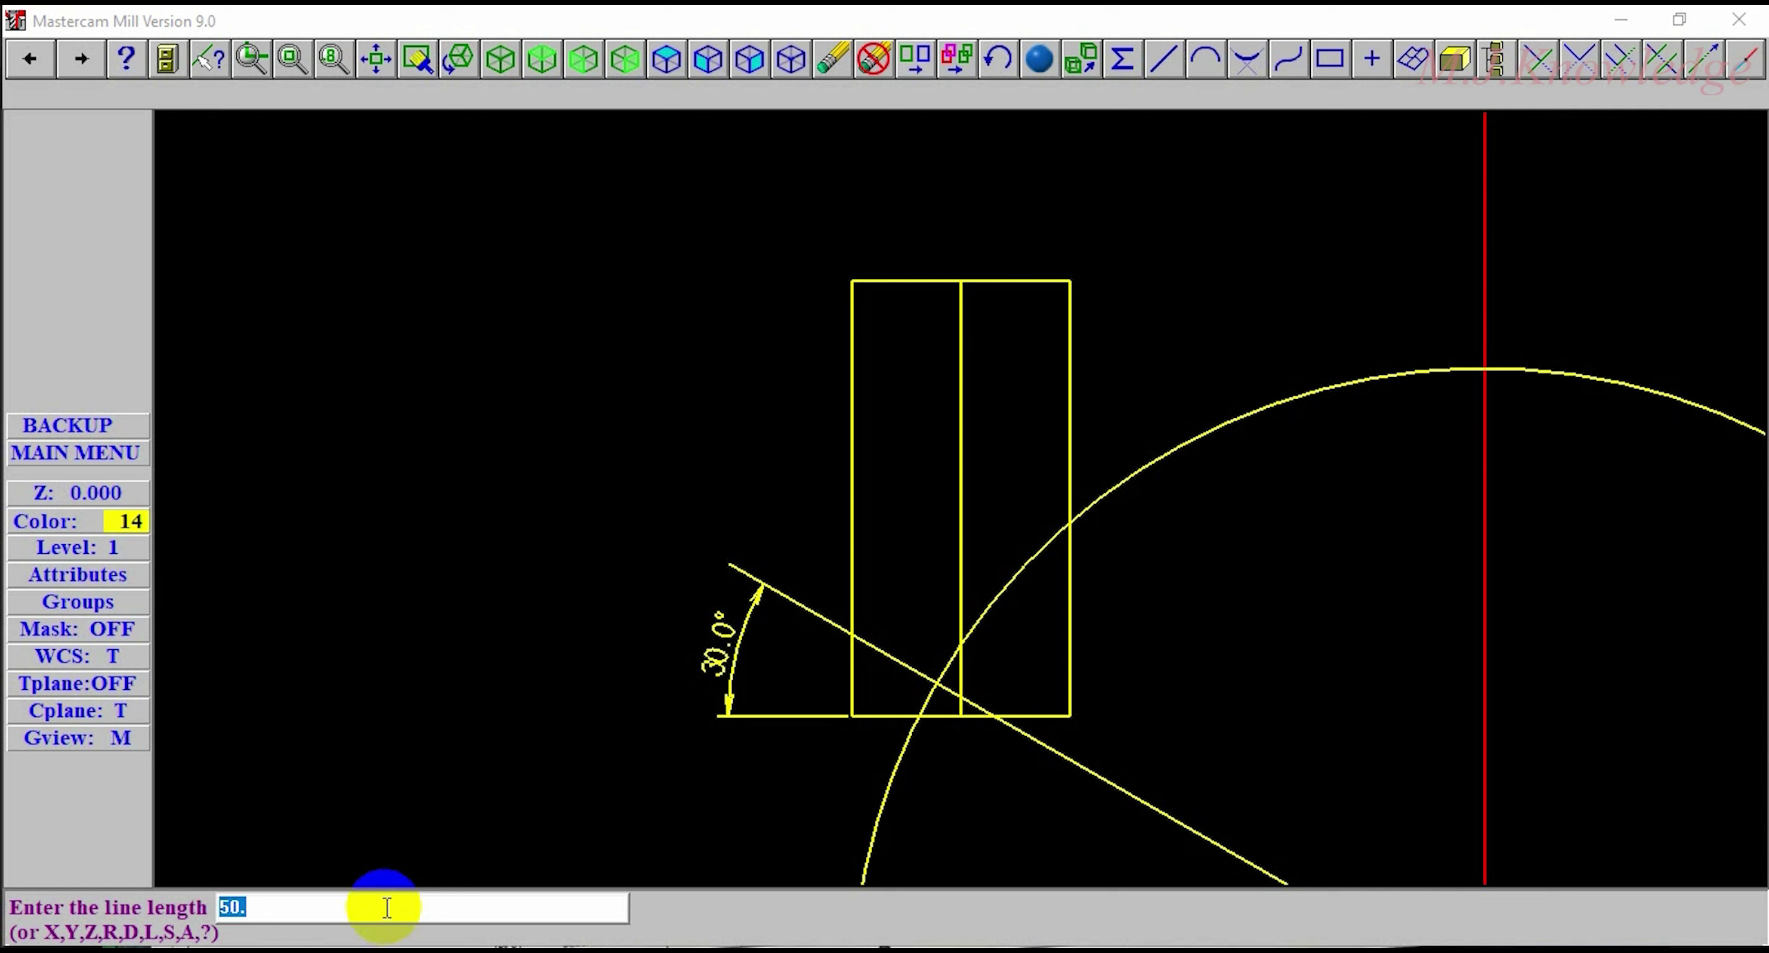
key("Return")
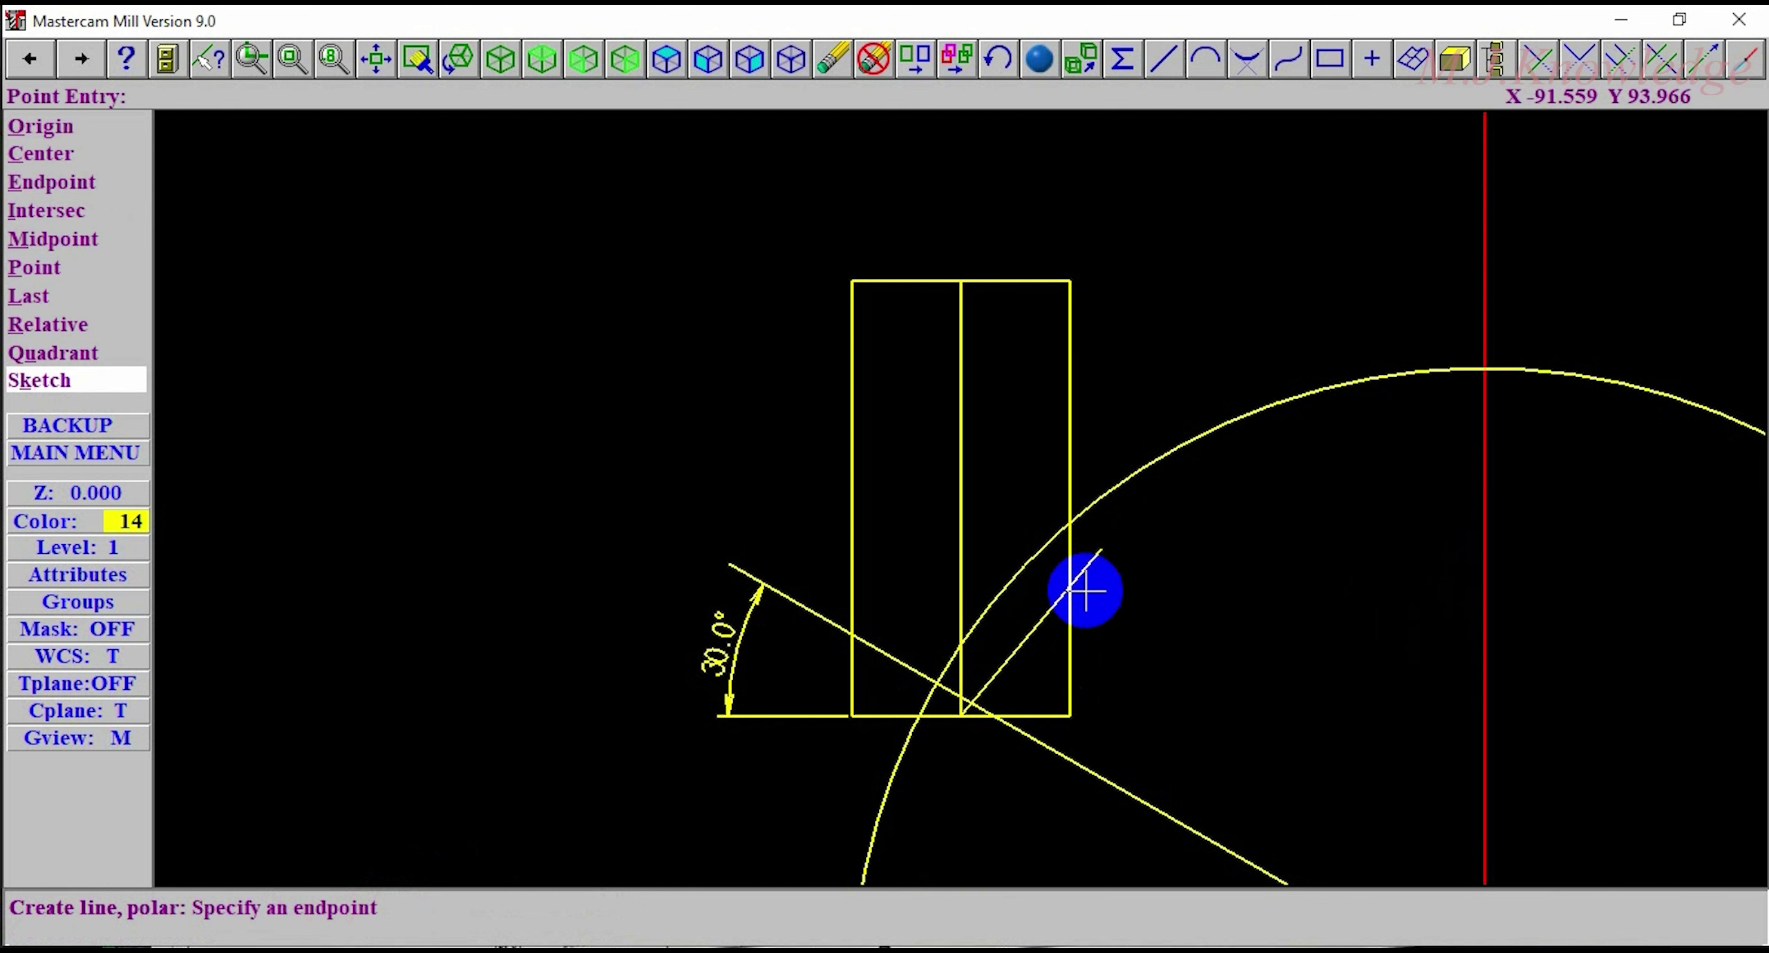
key("Escape")
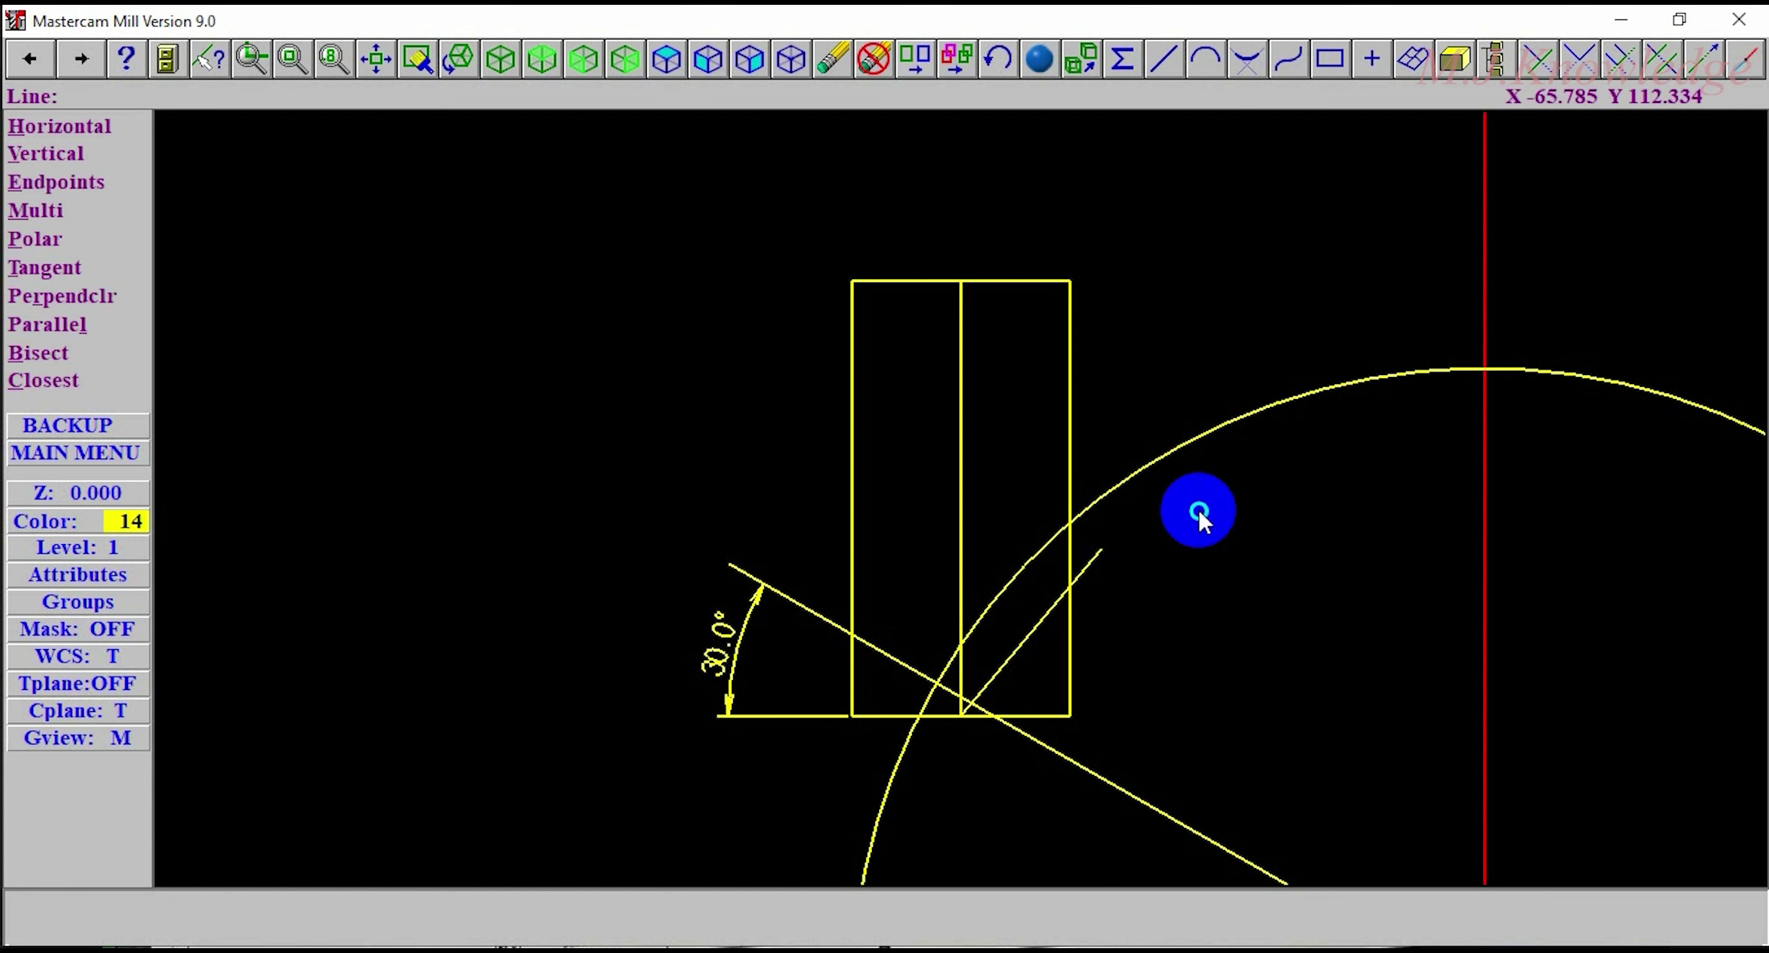
right_click(1197, 509)
left_click(1340, 662)
Step: Delete the 30° angle dimension and the long angled construction line
left_click(1196, 711)
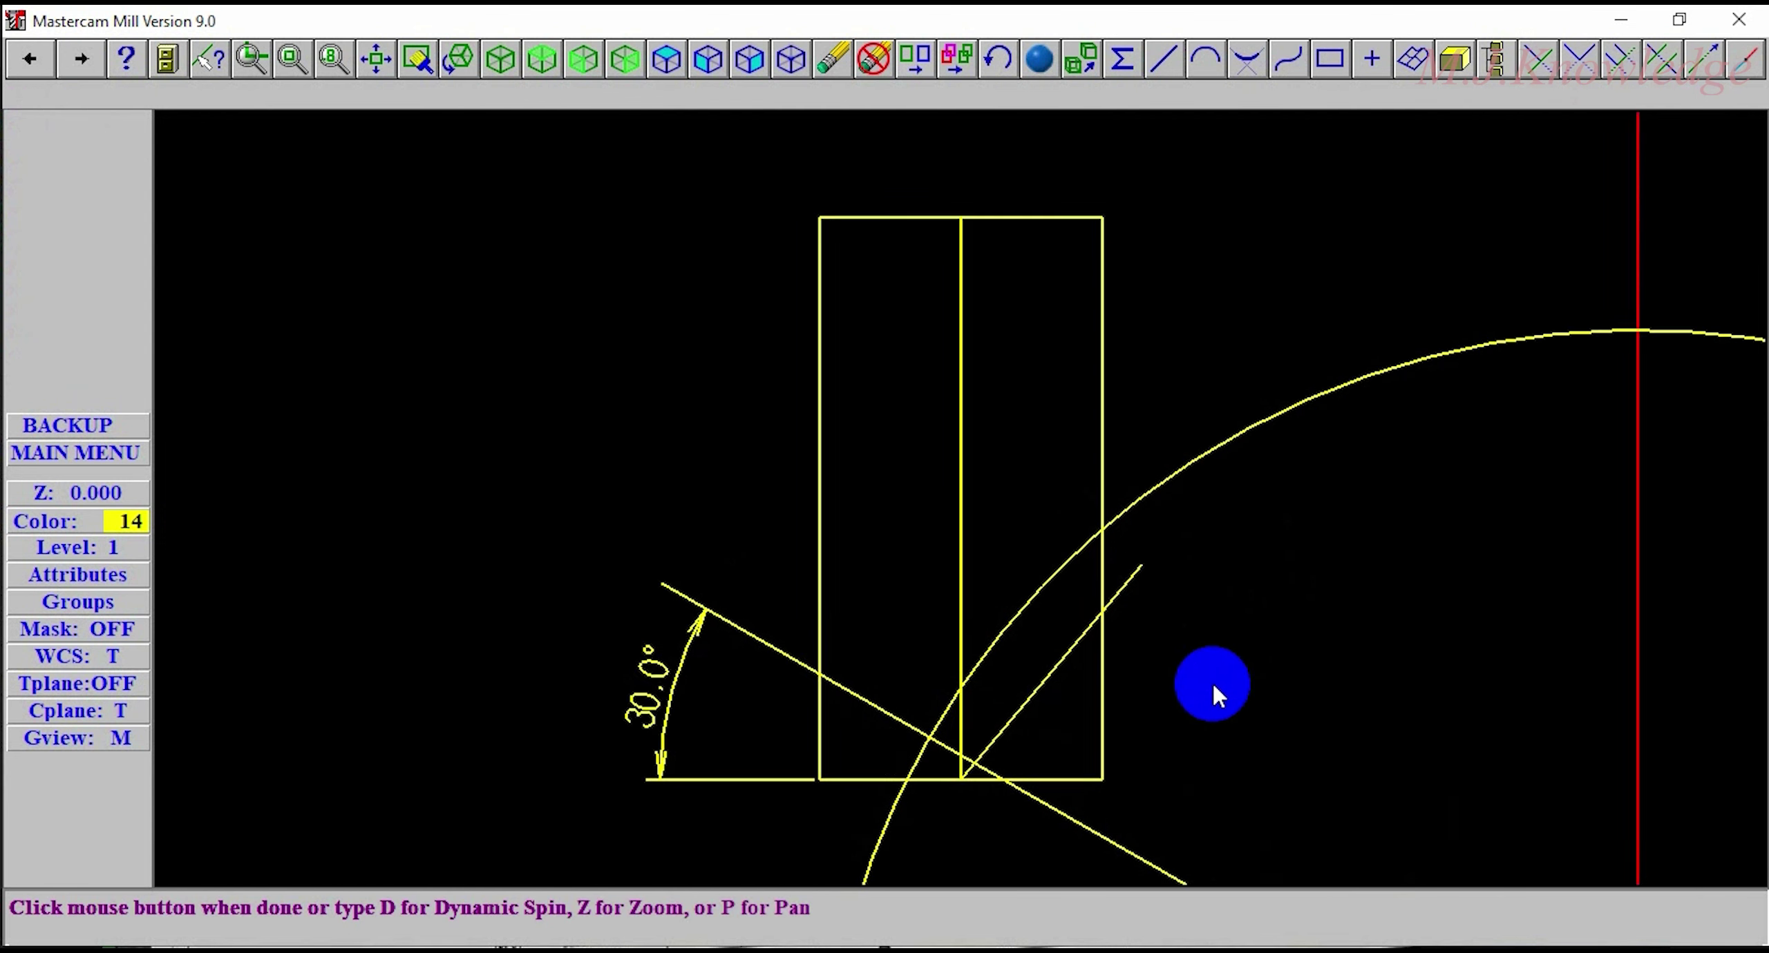
left_click(1267, 674)
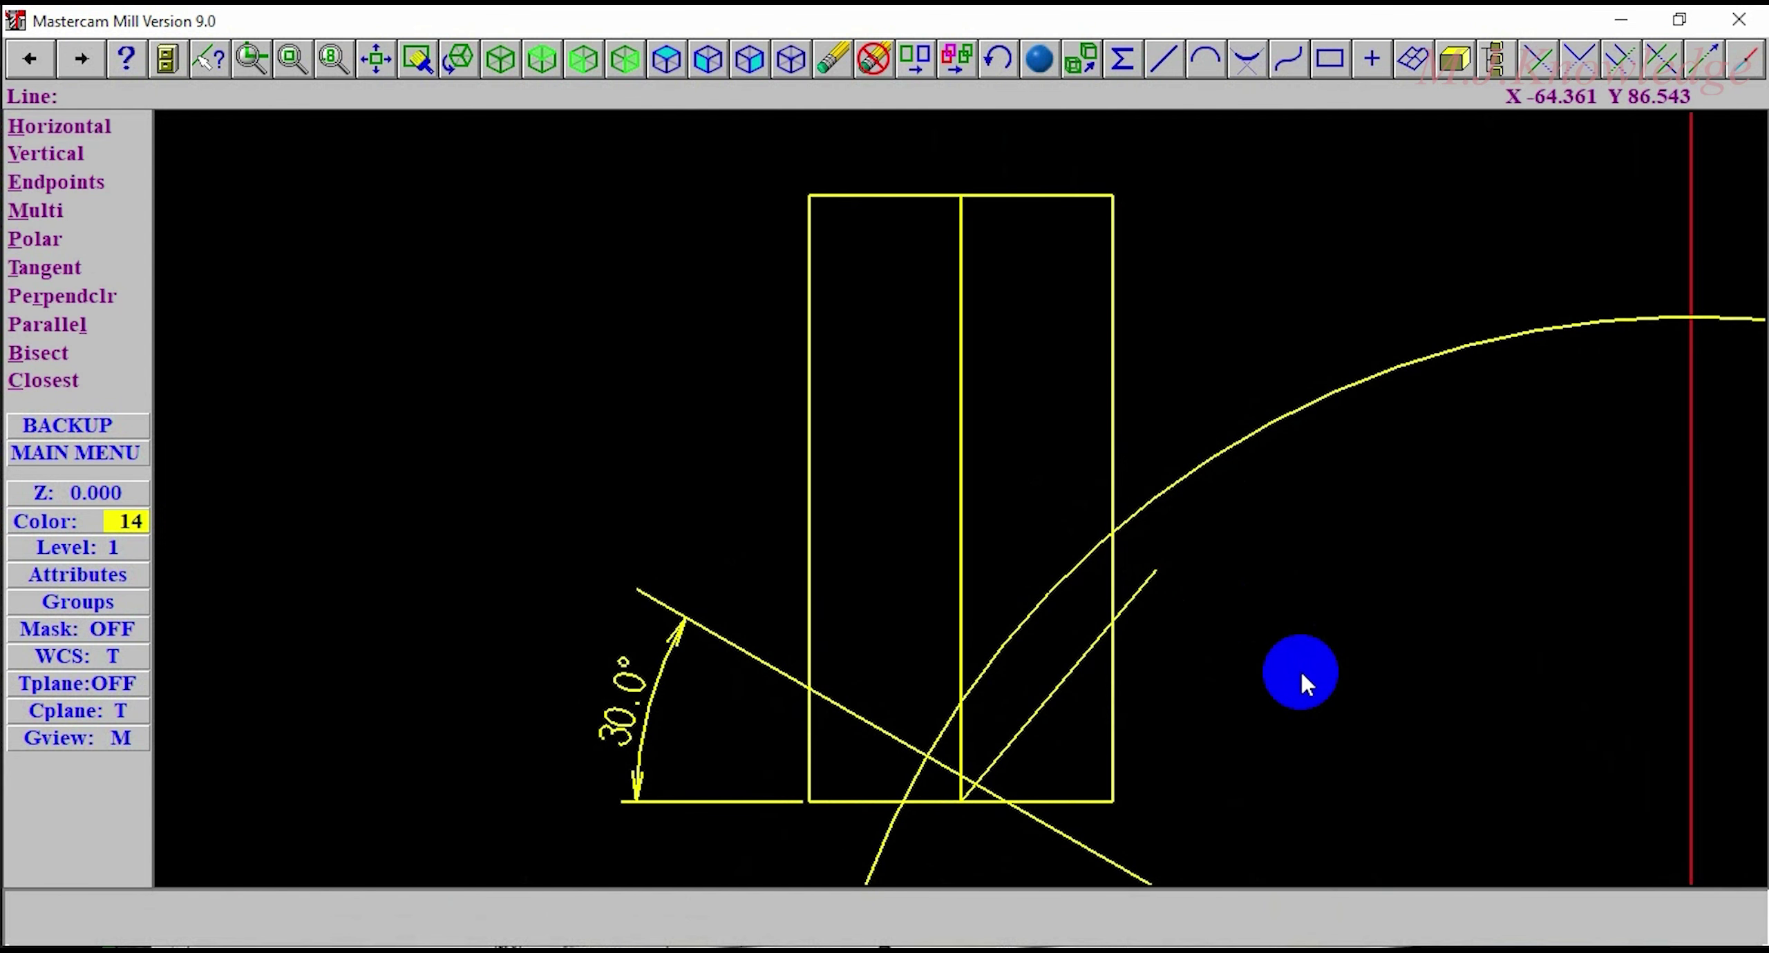
key("Escape")
key("Escape")
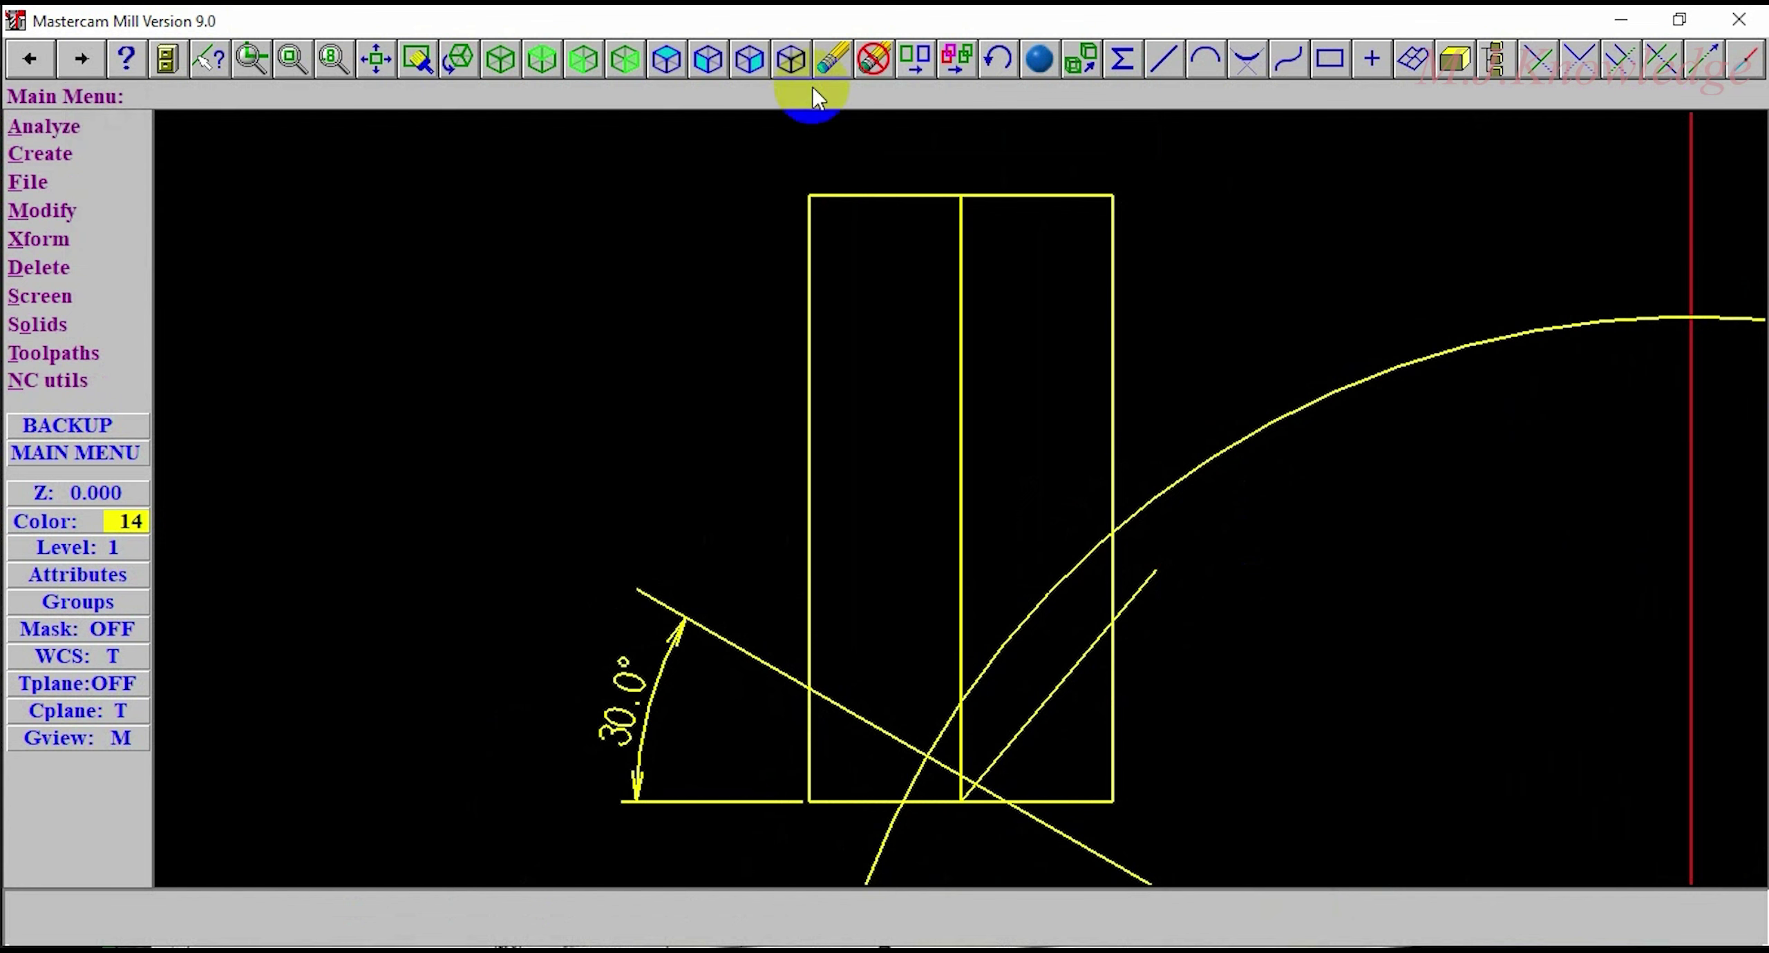
left_click(874, 58)
left_click(676, 652)
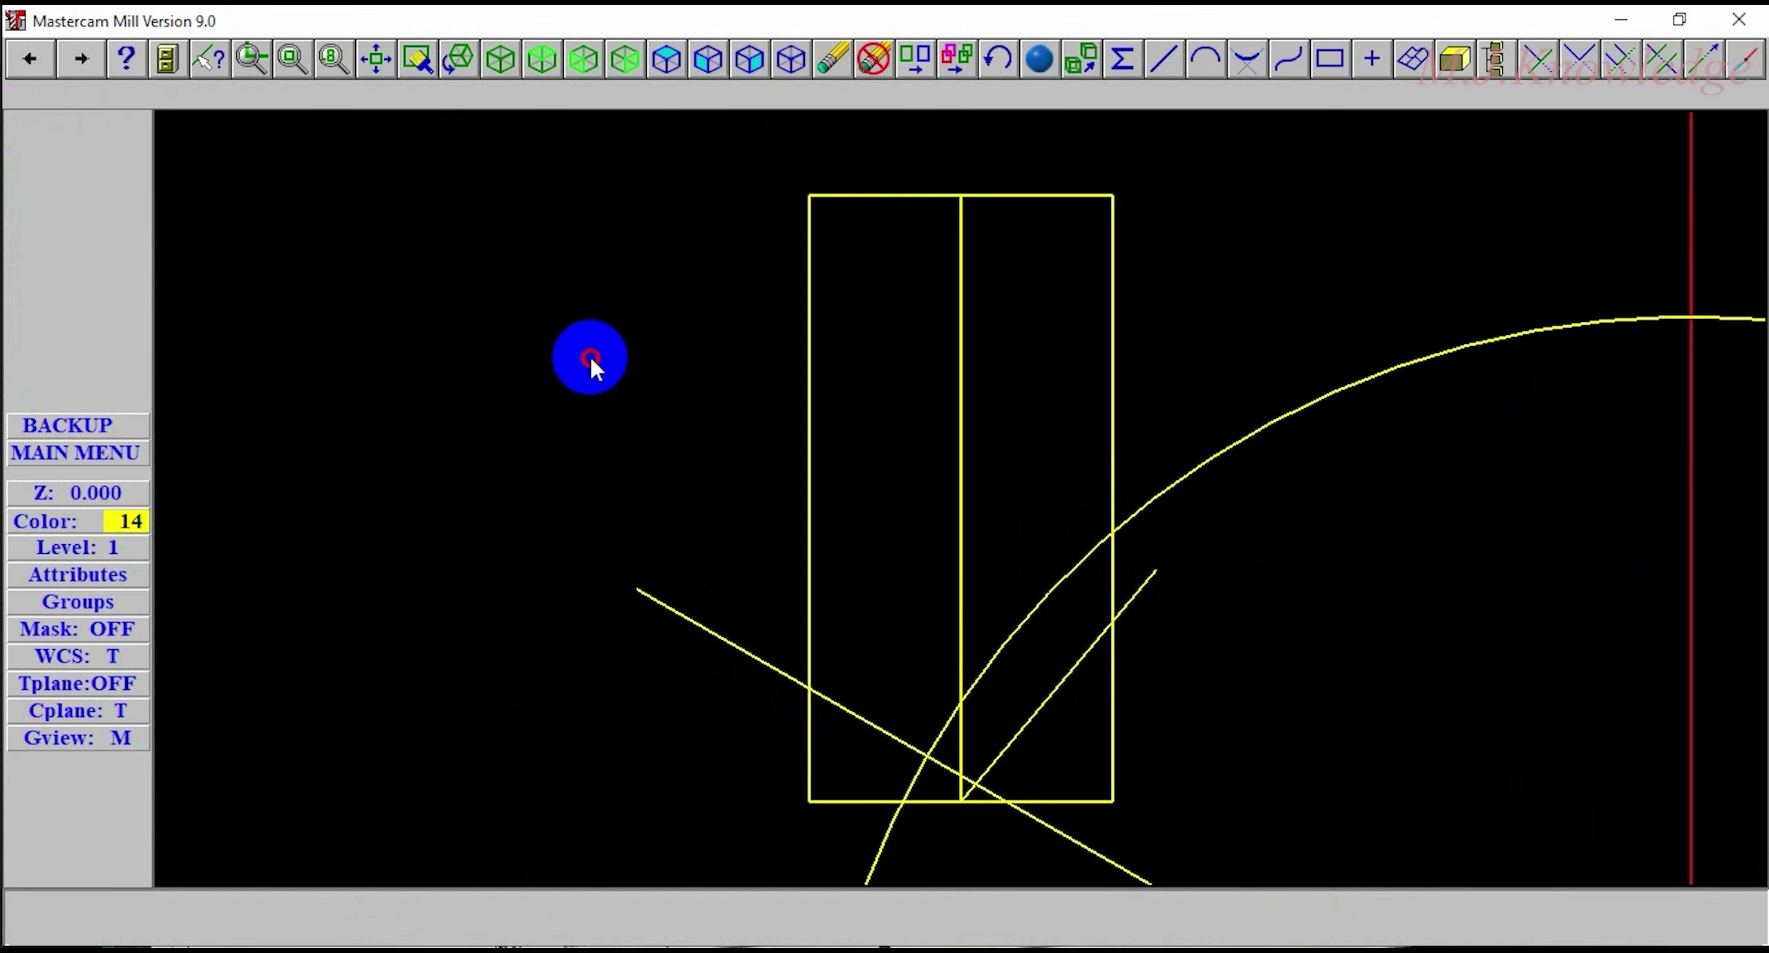
key("Escape")
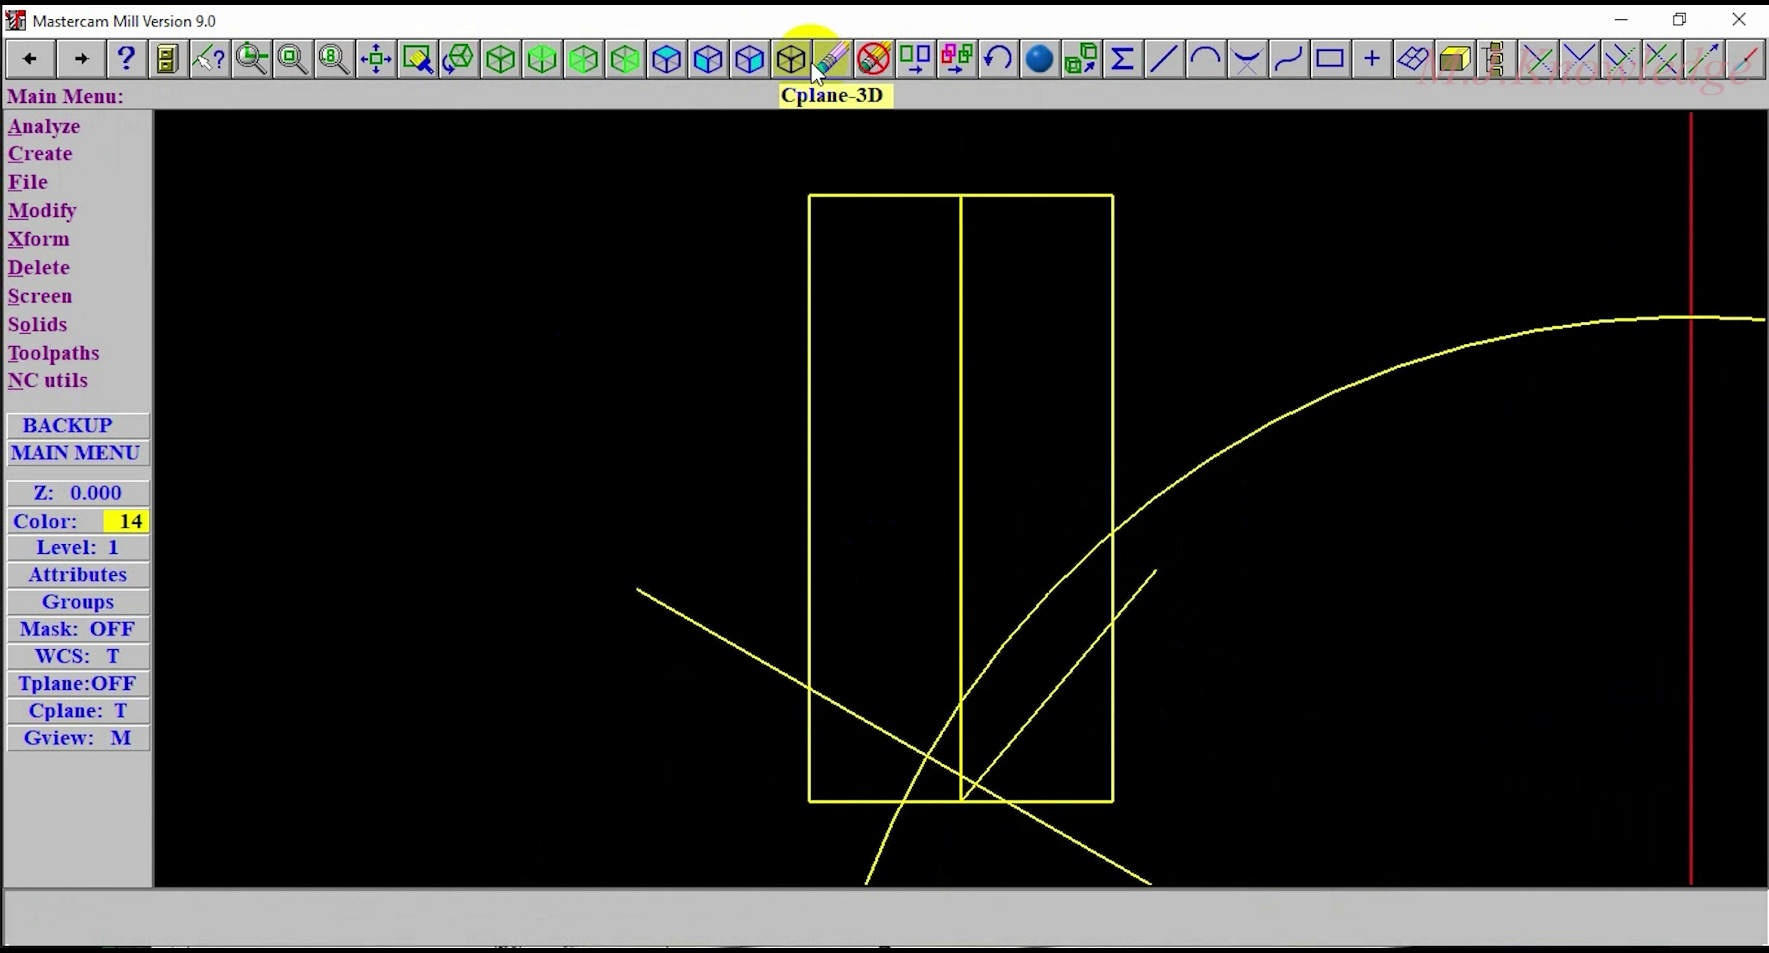
left_click(874, 58)
left_click(695, 622)
left_click(622, 472)
Step: Switch to top view and dynamically zoom in to frame the rectangles
left_click(1476, 756)
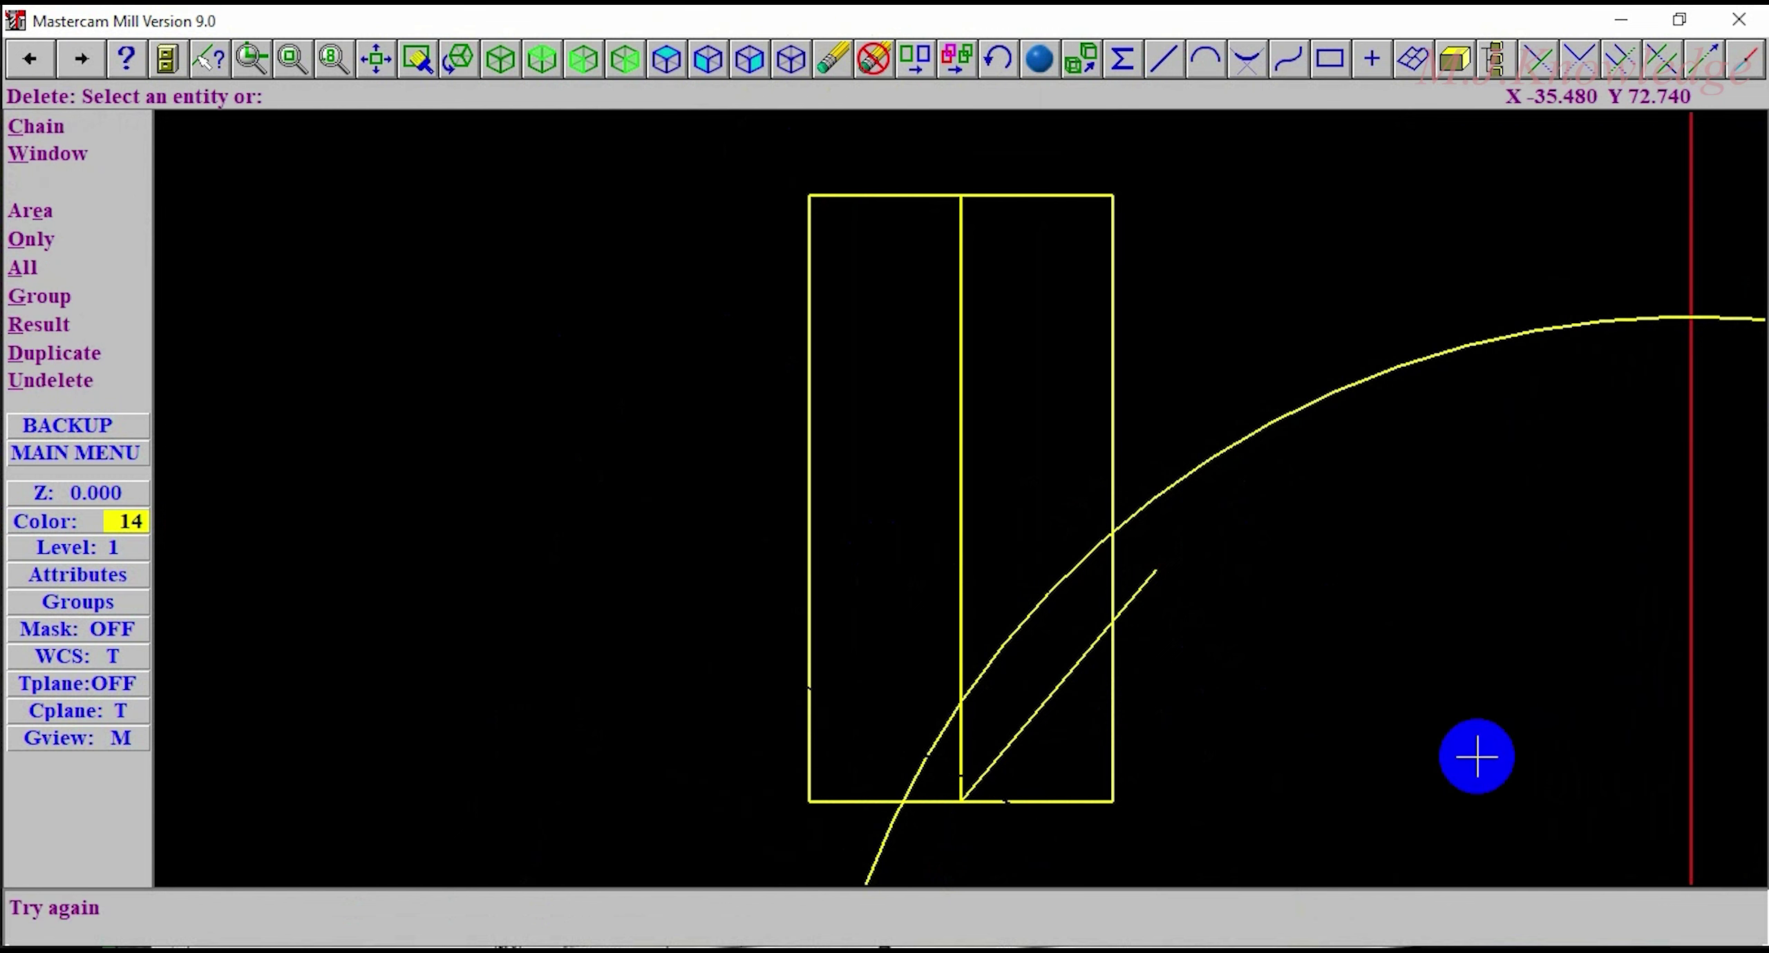
right_click(1329, 524)
left_click(1384, 760)
right_click(999, 312)
left_click(1113, 454)
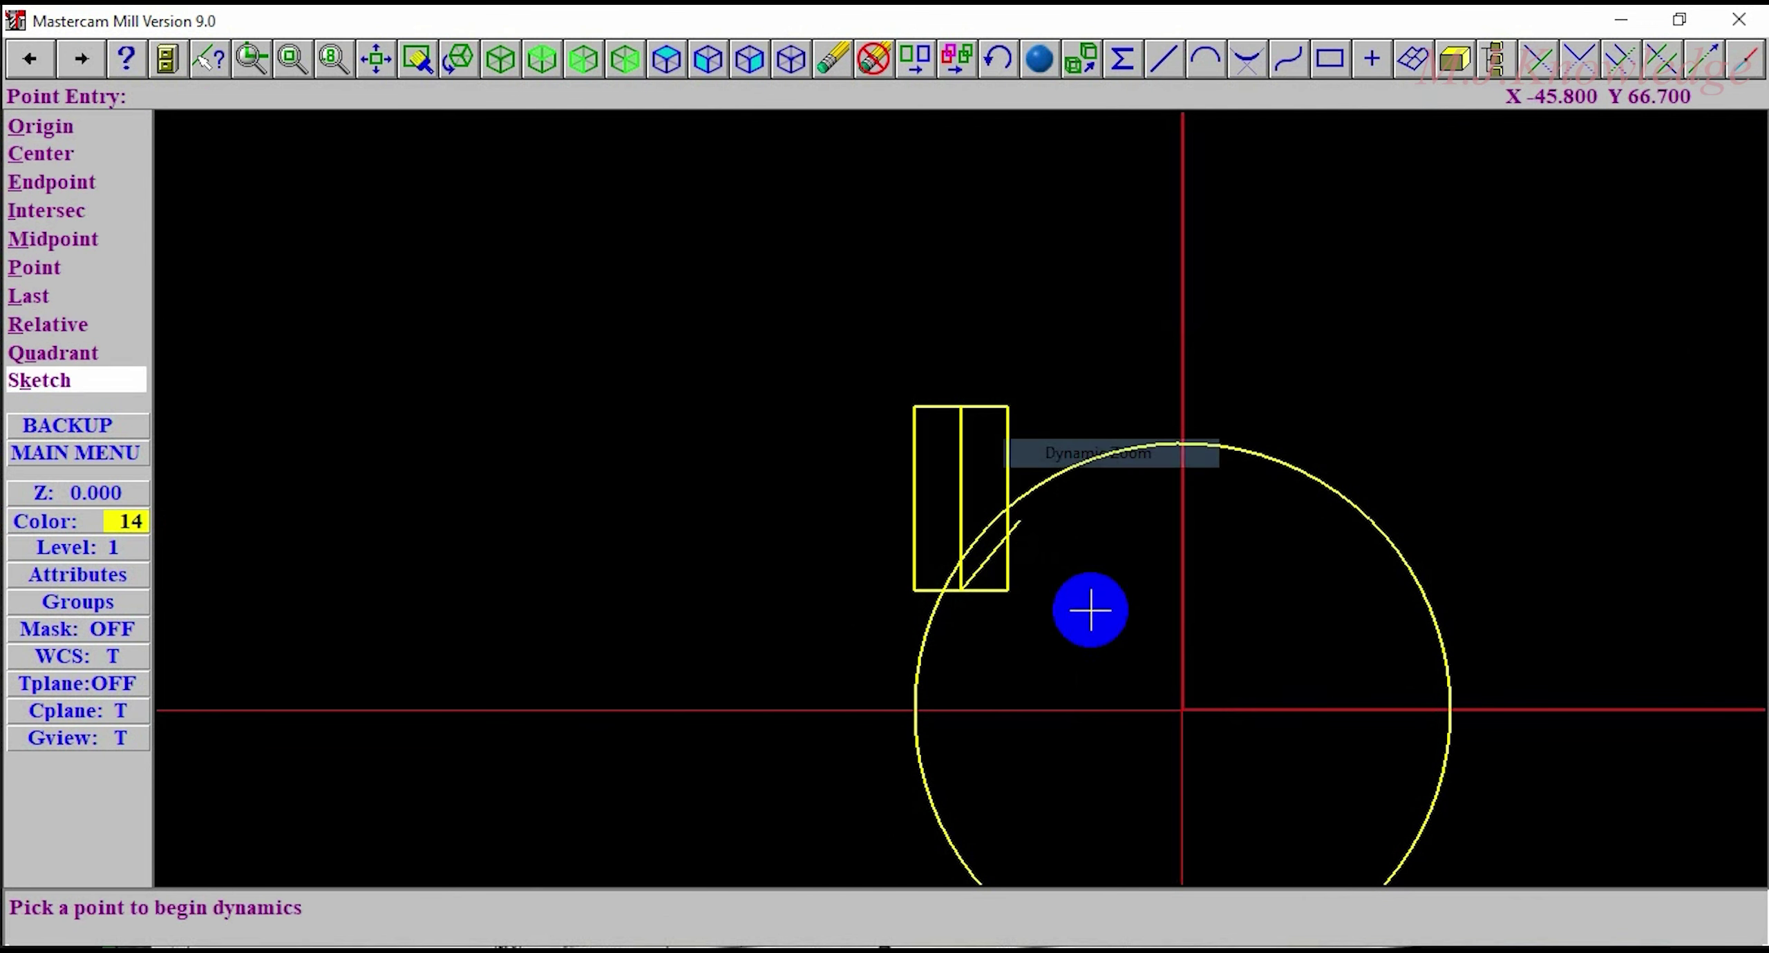
left_click(1084, 608)
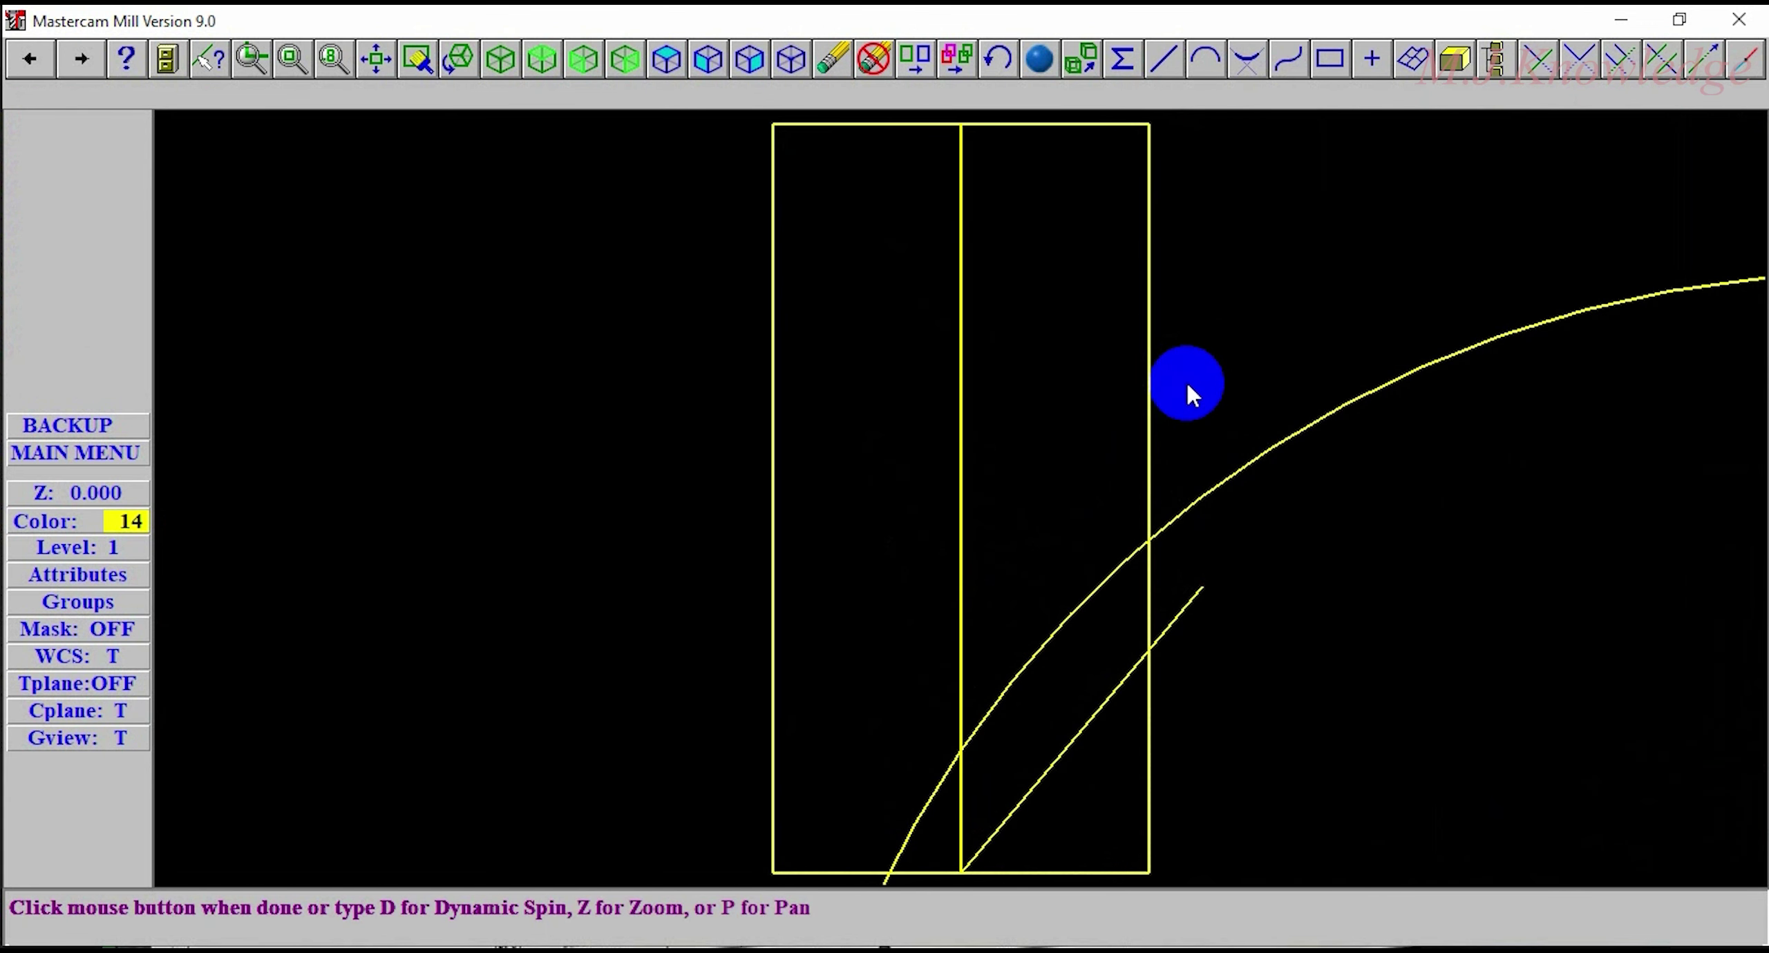
left_click(1193, 409)
key("Escape")
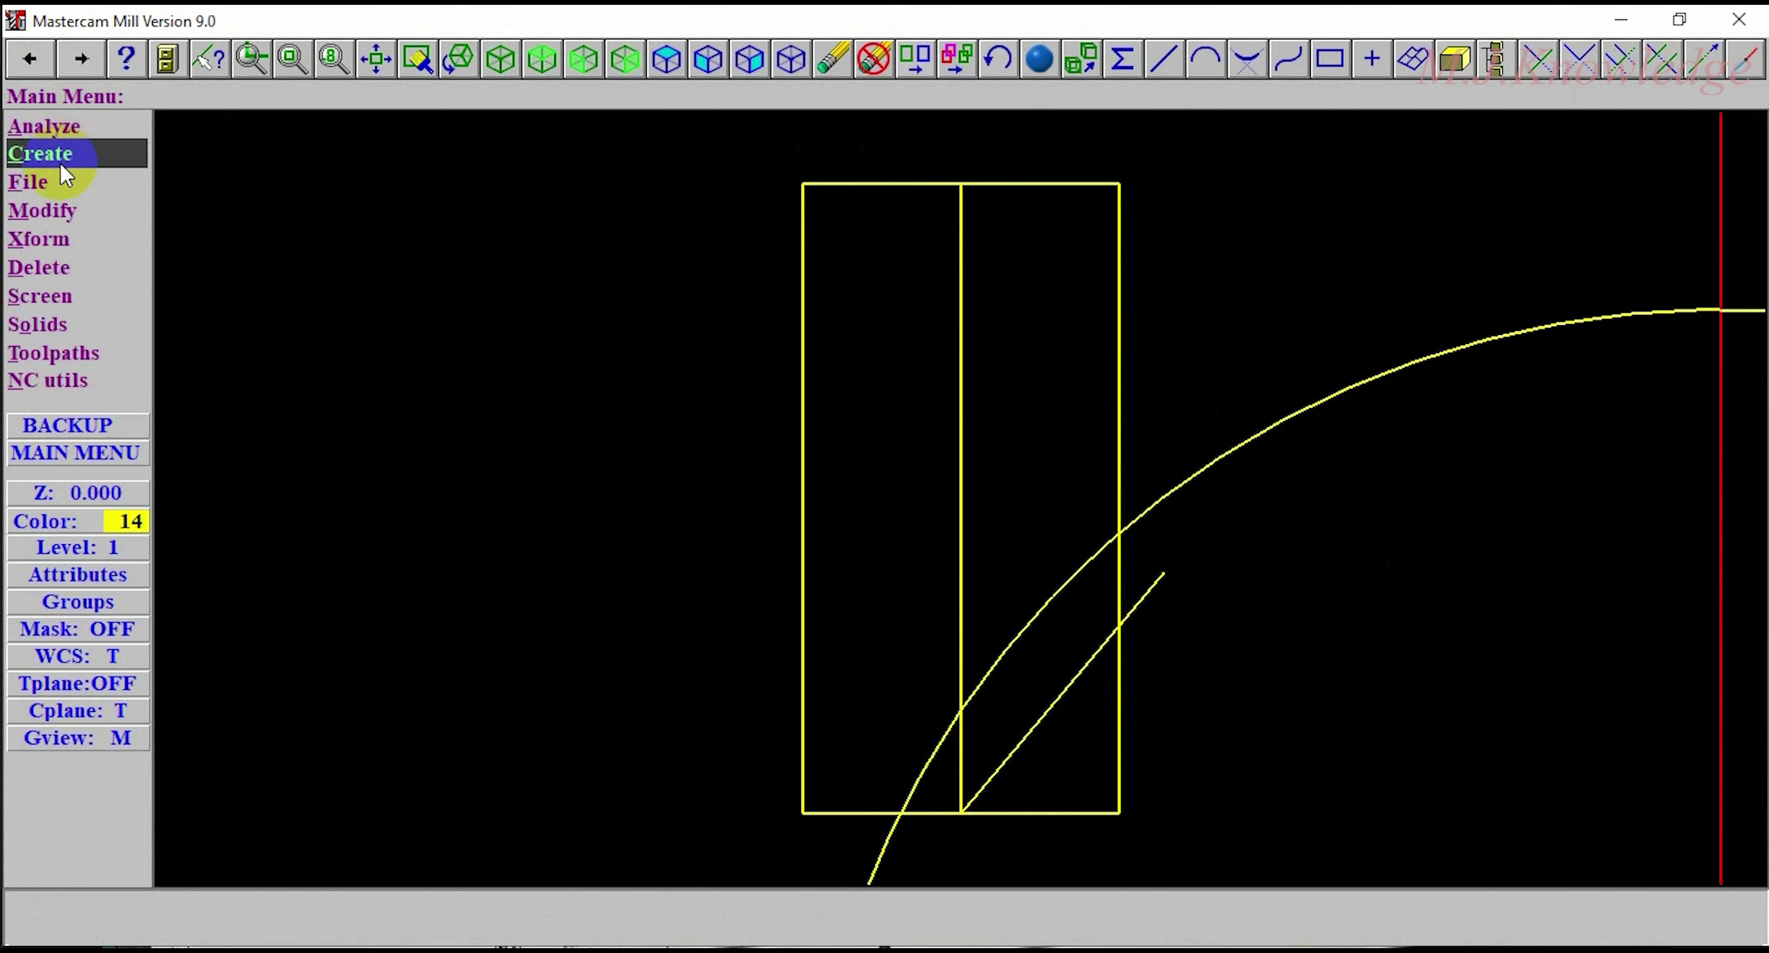
Step: Try a three-entity trim of the arc against the bottom line; dismiss the no-intersection warning
left_click(56, 243)
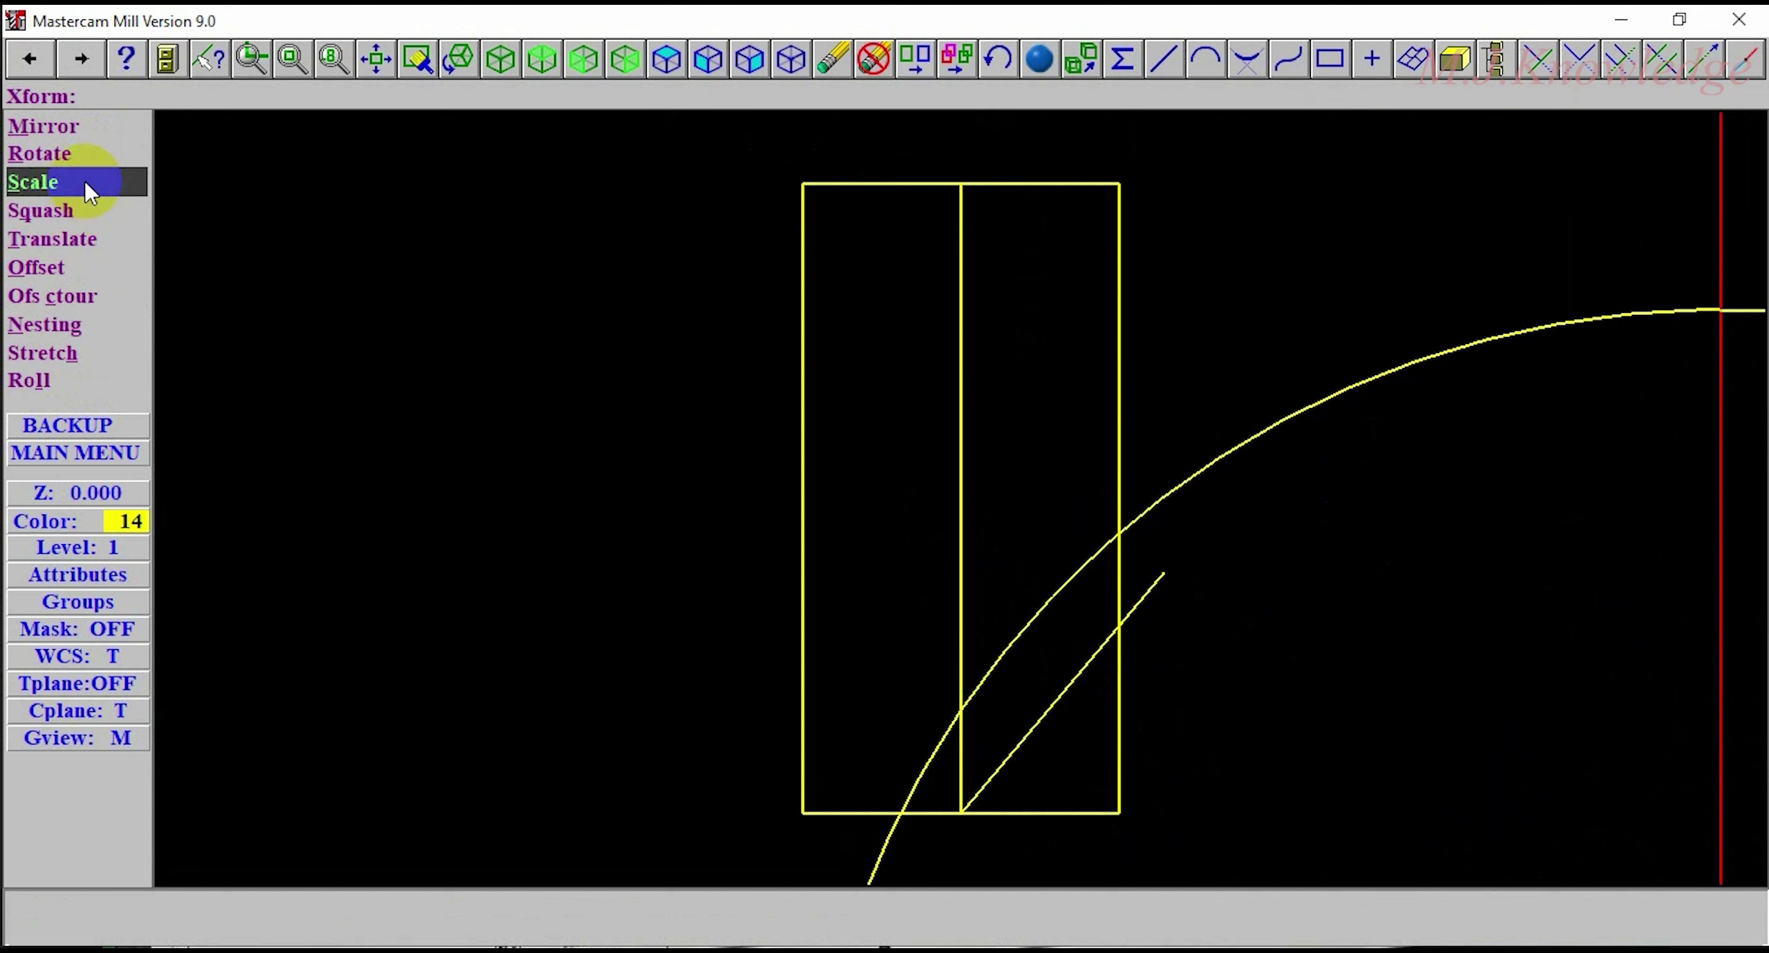
key("Escape")
left_click(63, 210)
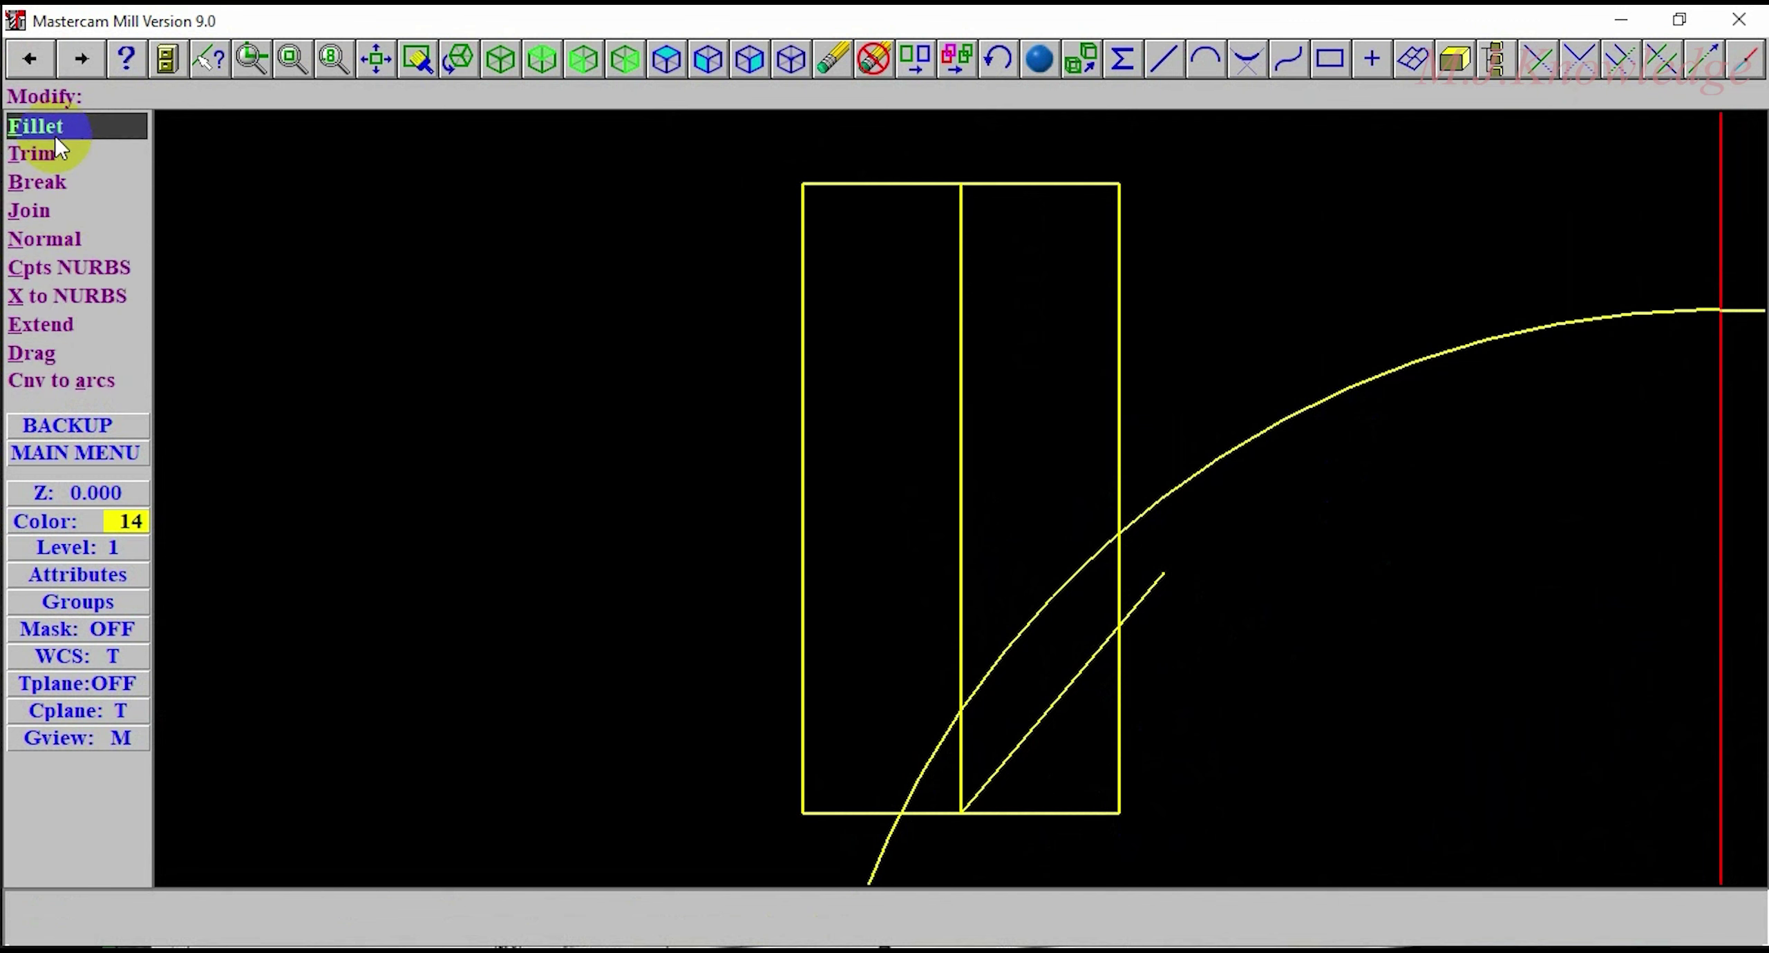
left_click(50, 163)
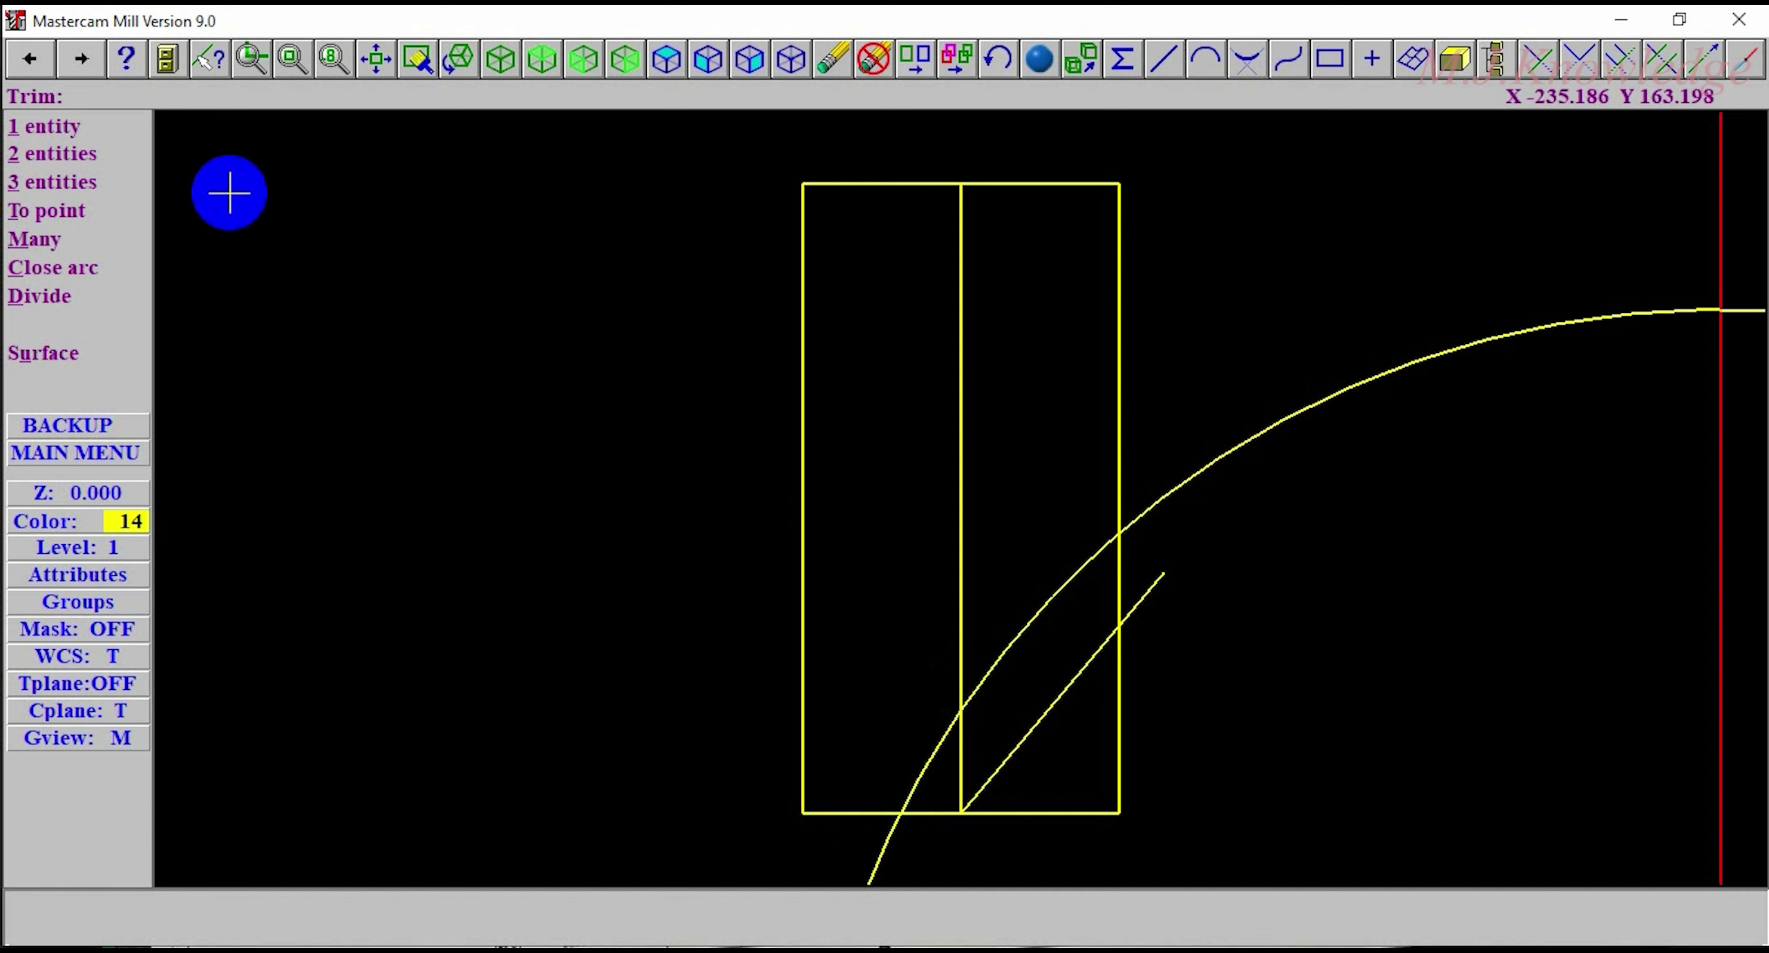
left_click(81, 191)
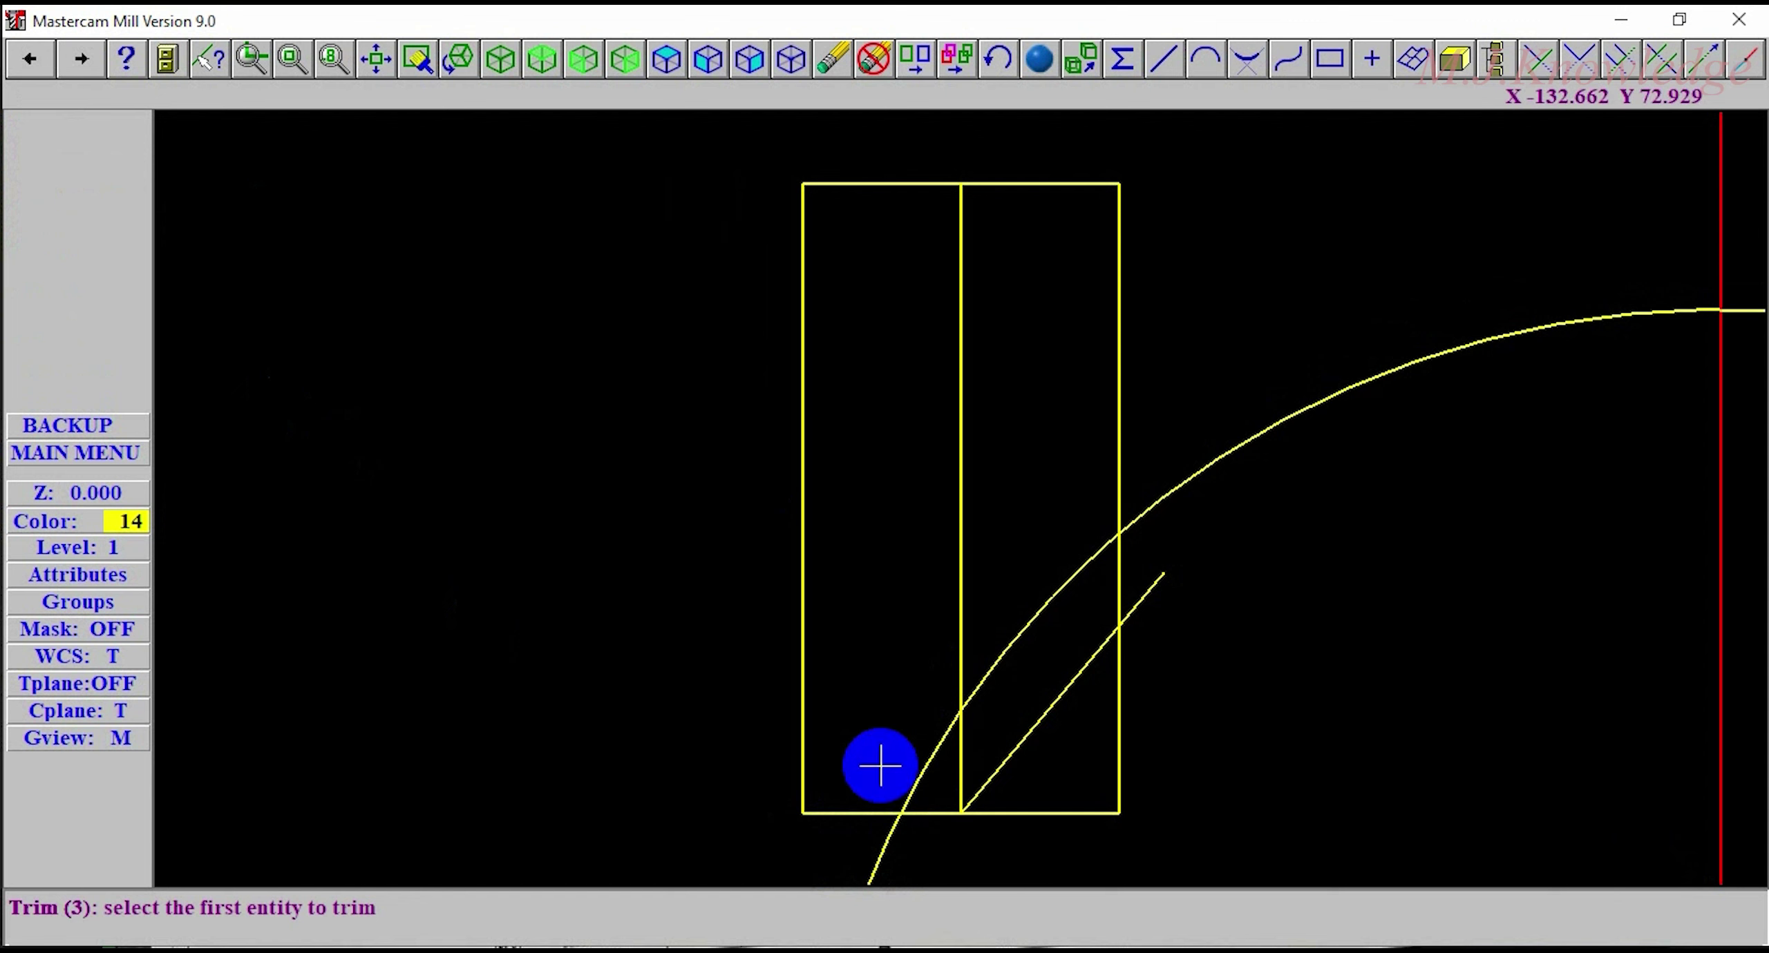
left_click(927, 779)
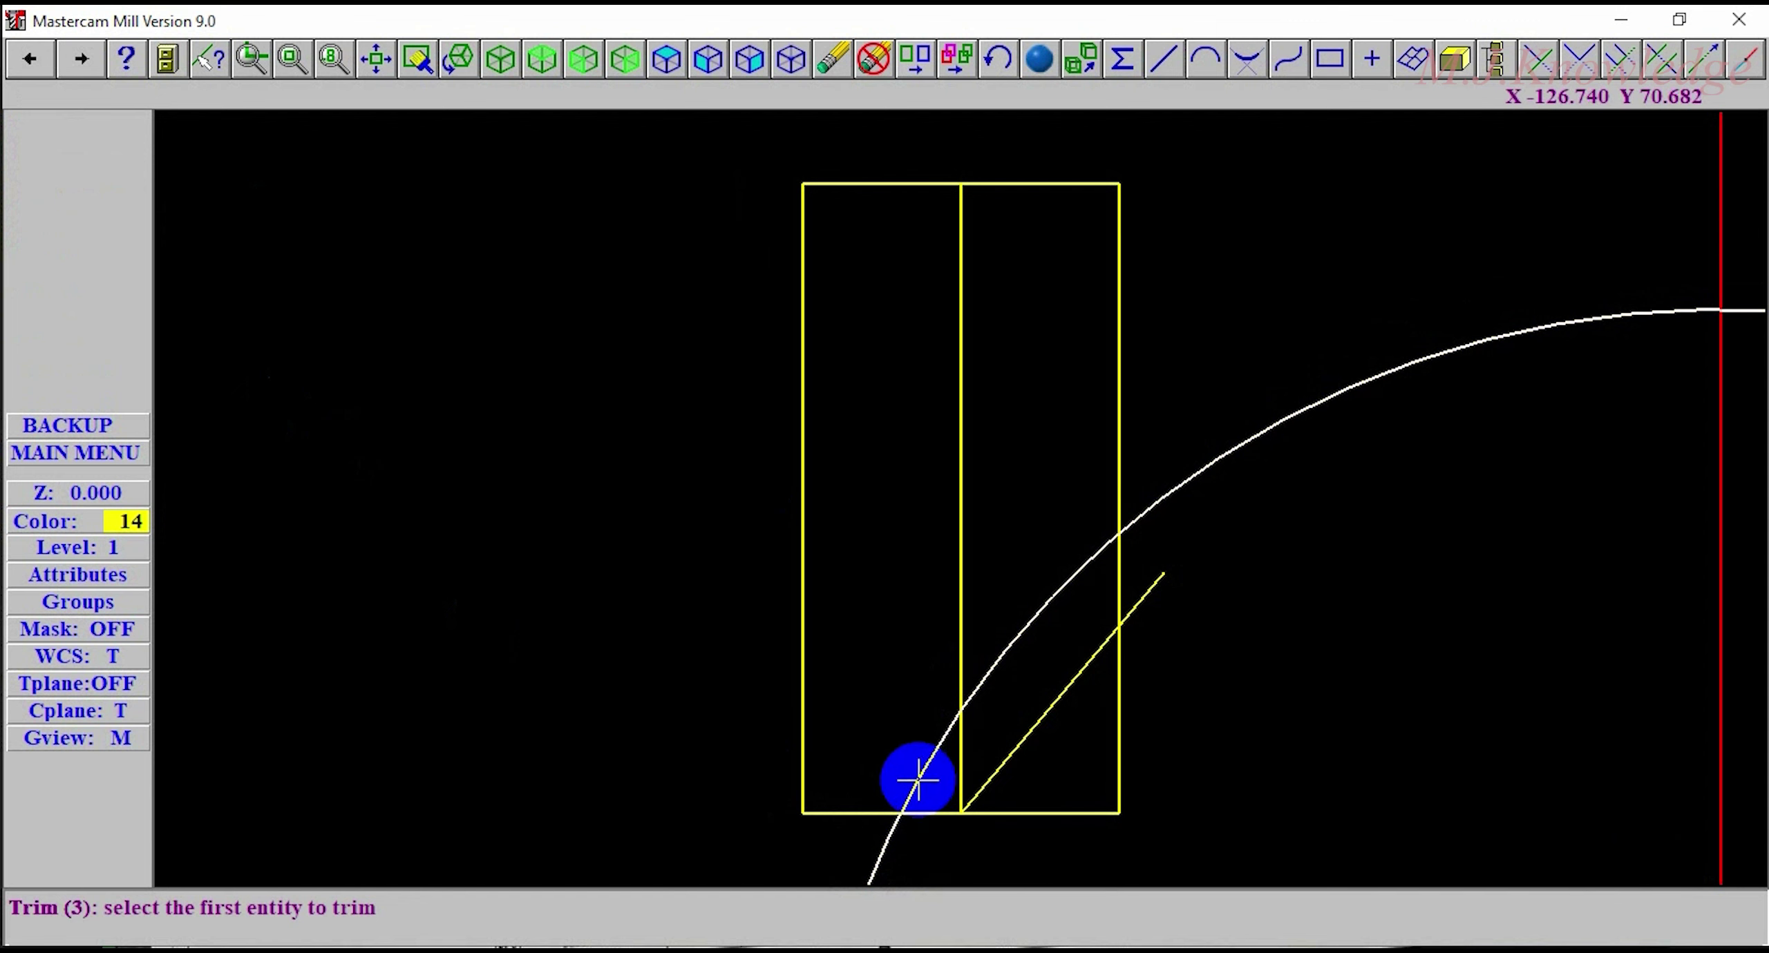
left_click(872, 812)
left_click(931, 819)
left_click(1003, 544)
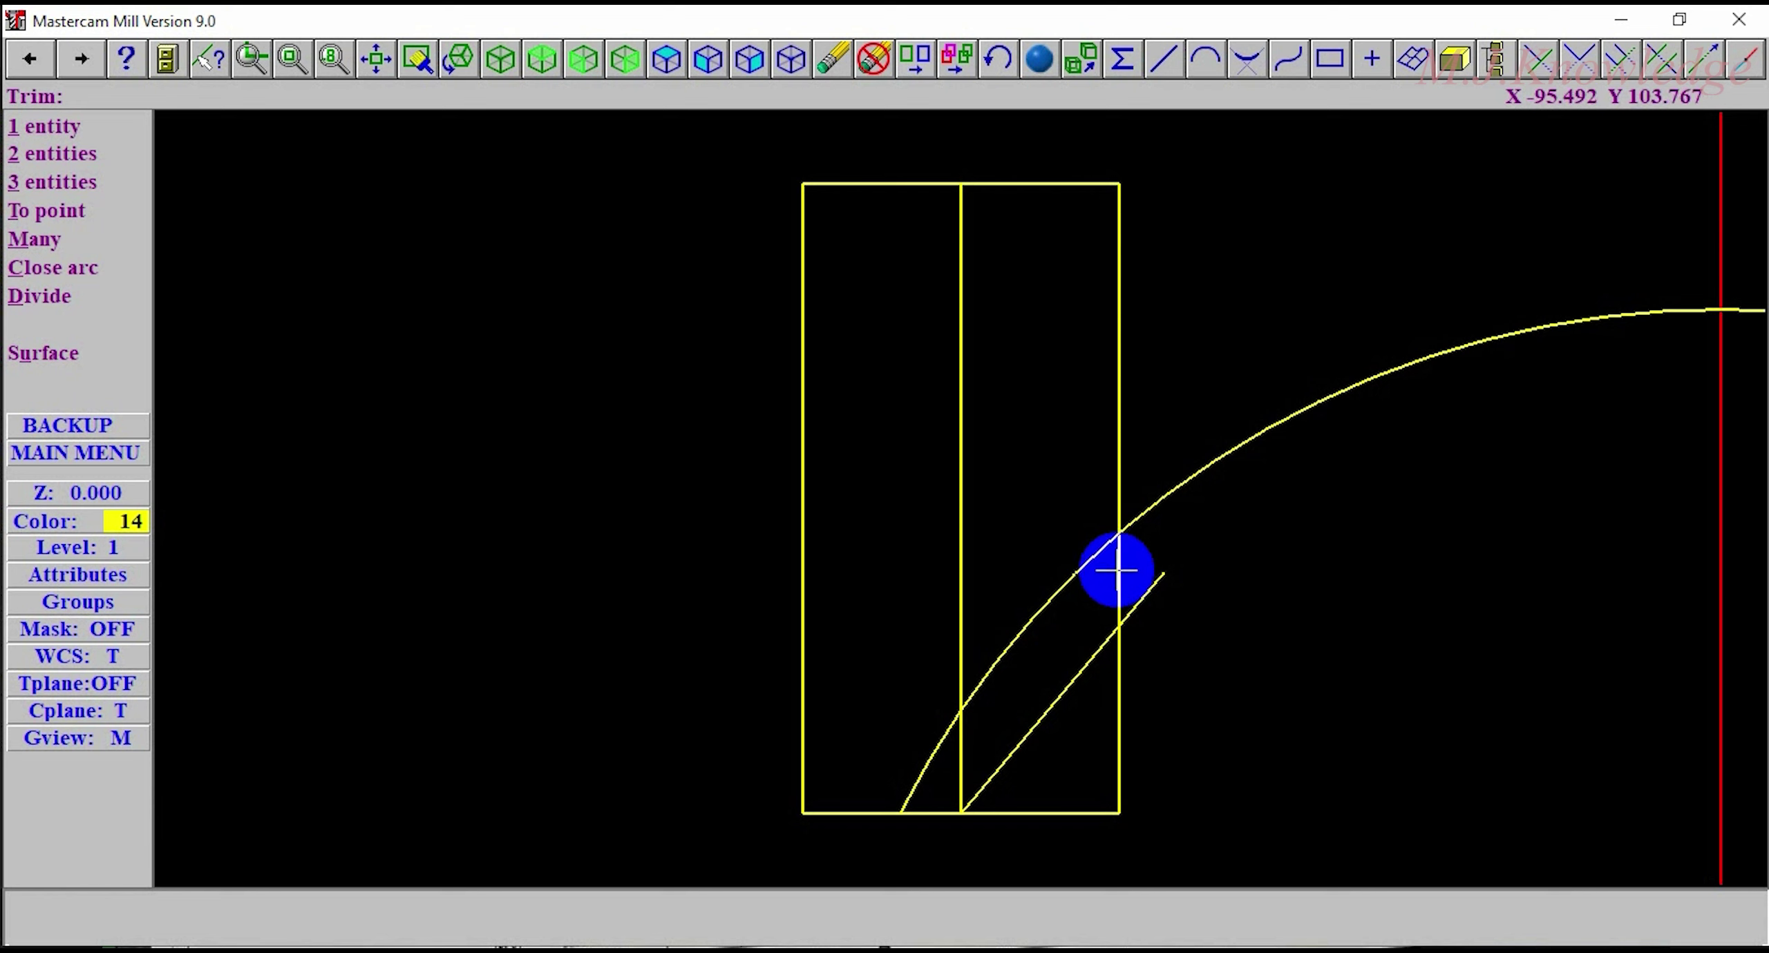
Step: Trim the large arc to the rectangle's right edge with a single-entity trim
left_click(93, 124)
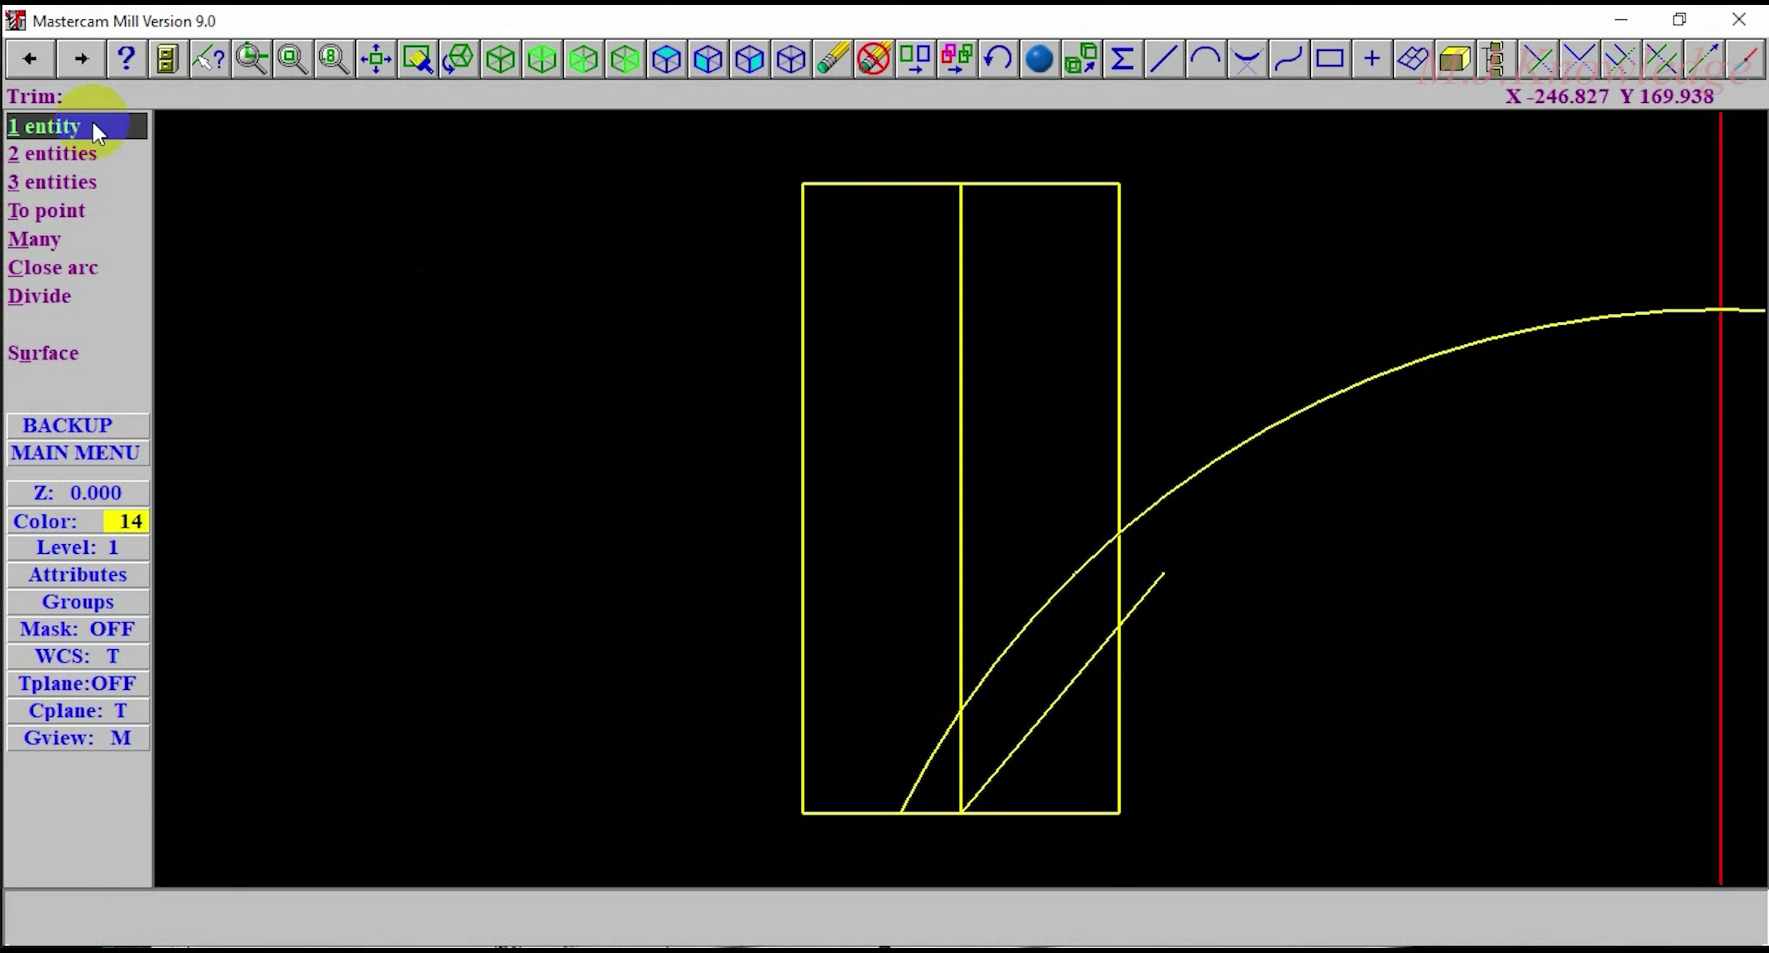
left_click(78, 192)
left_click(1074, 572)
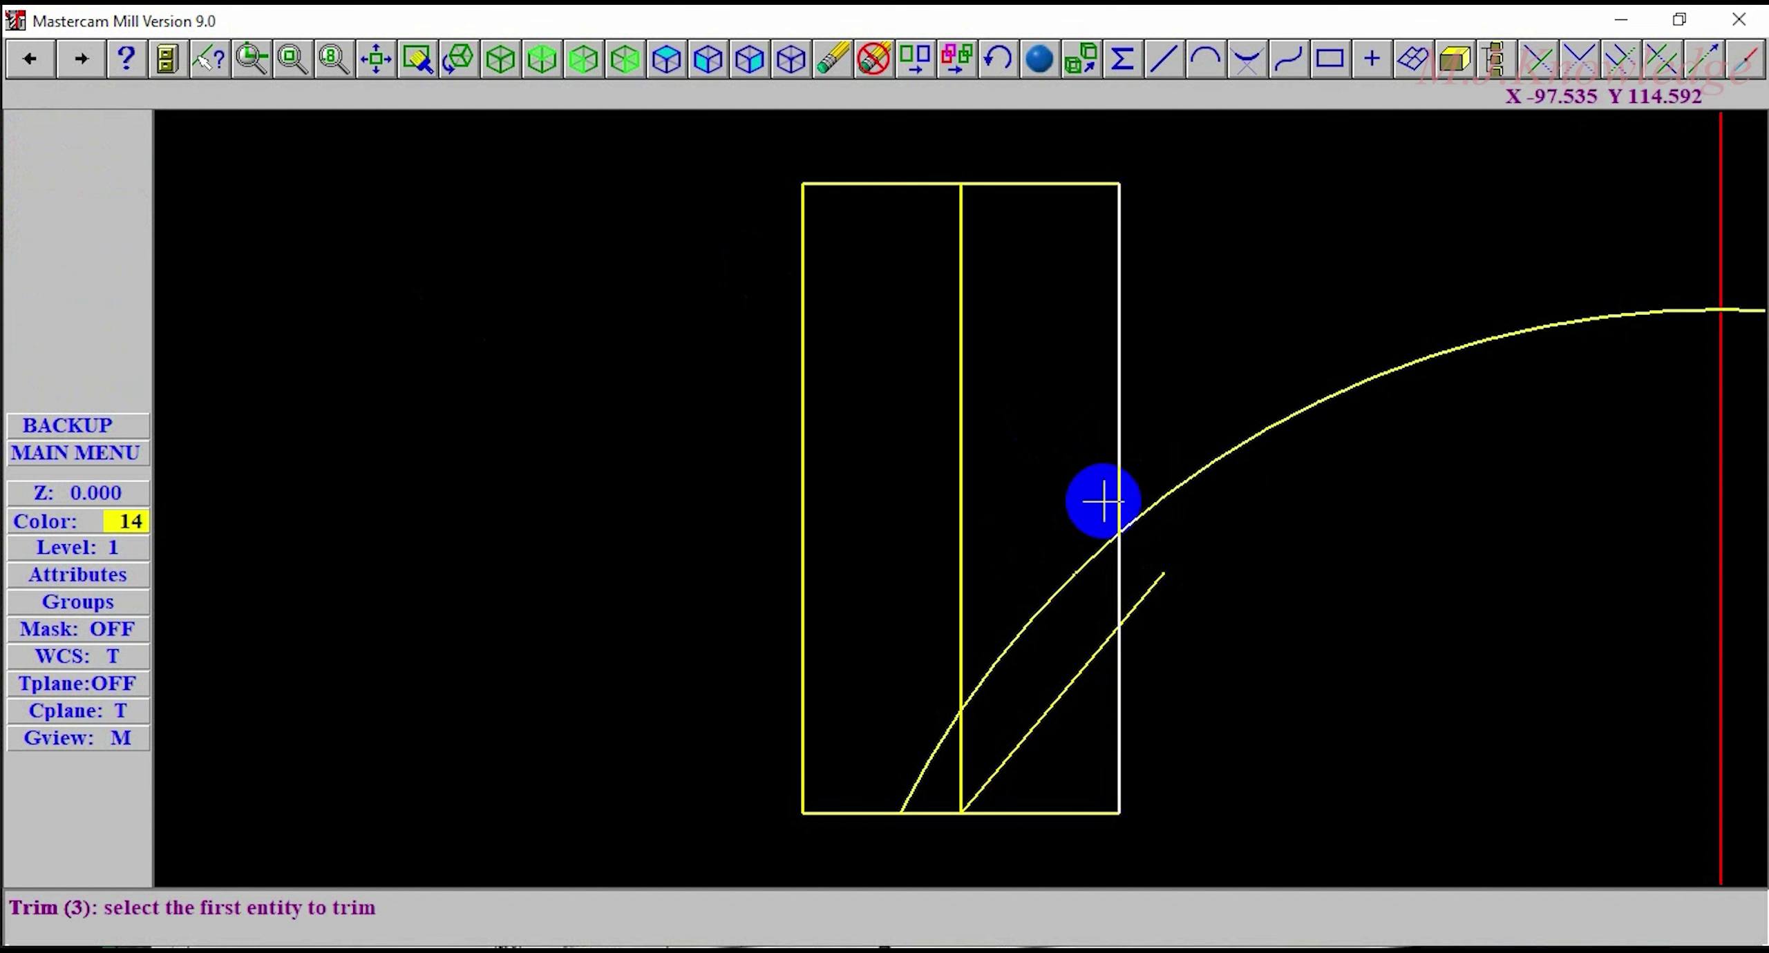
left_click(1120, 554)
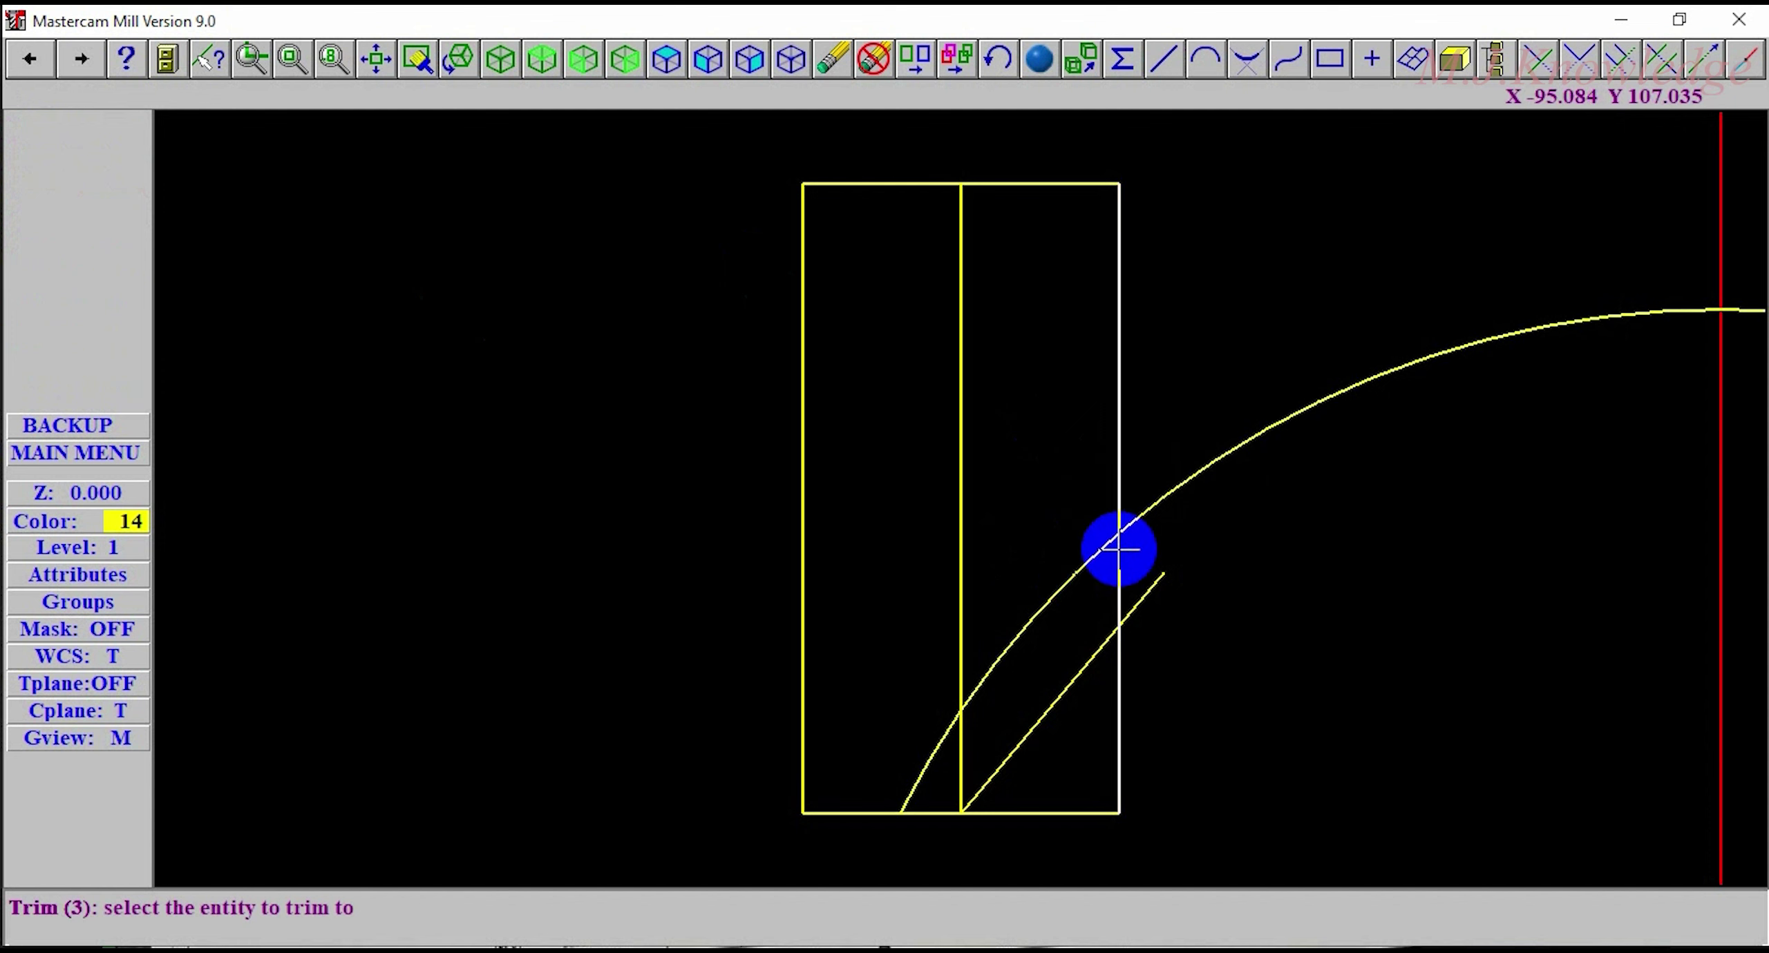
left_click(1117, 495)
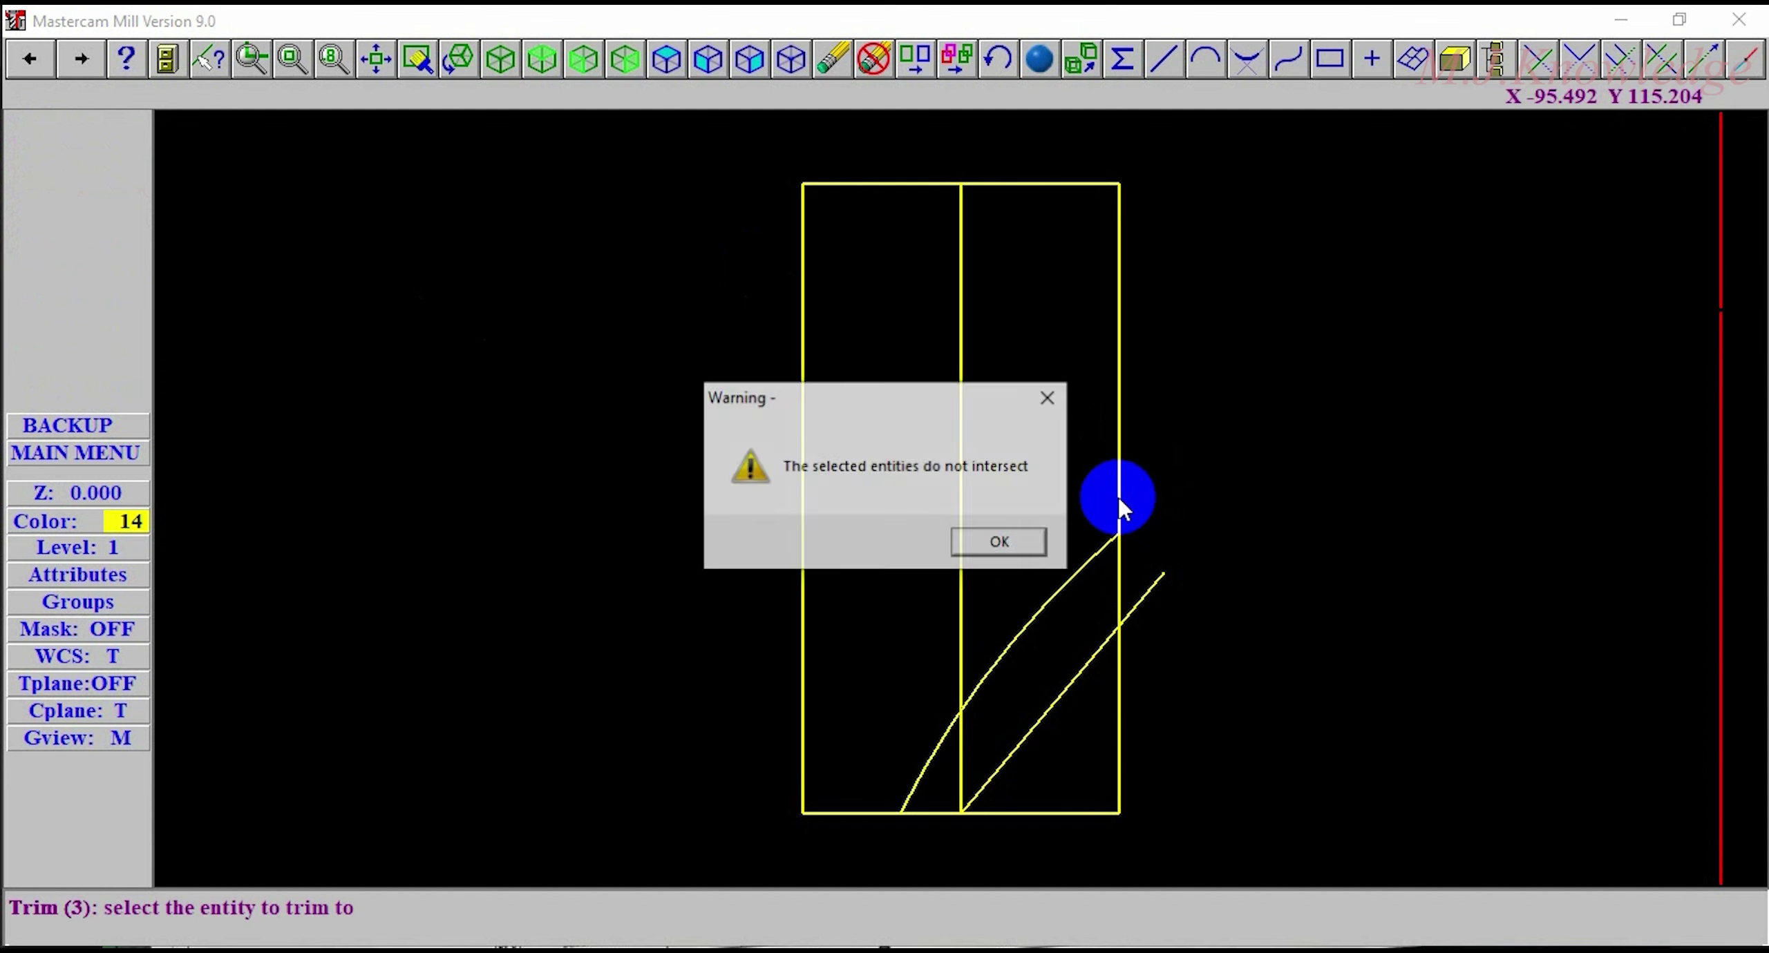
left_click(1047, 550)
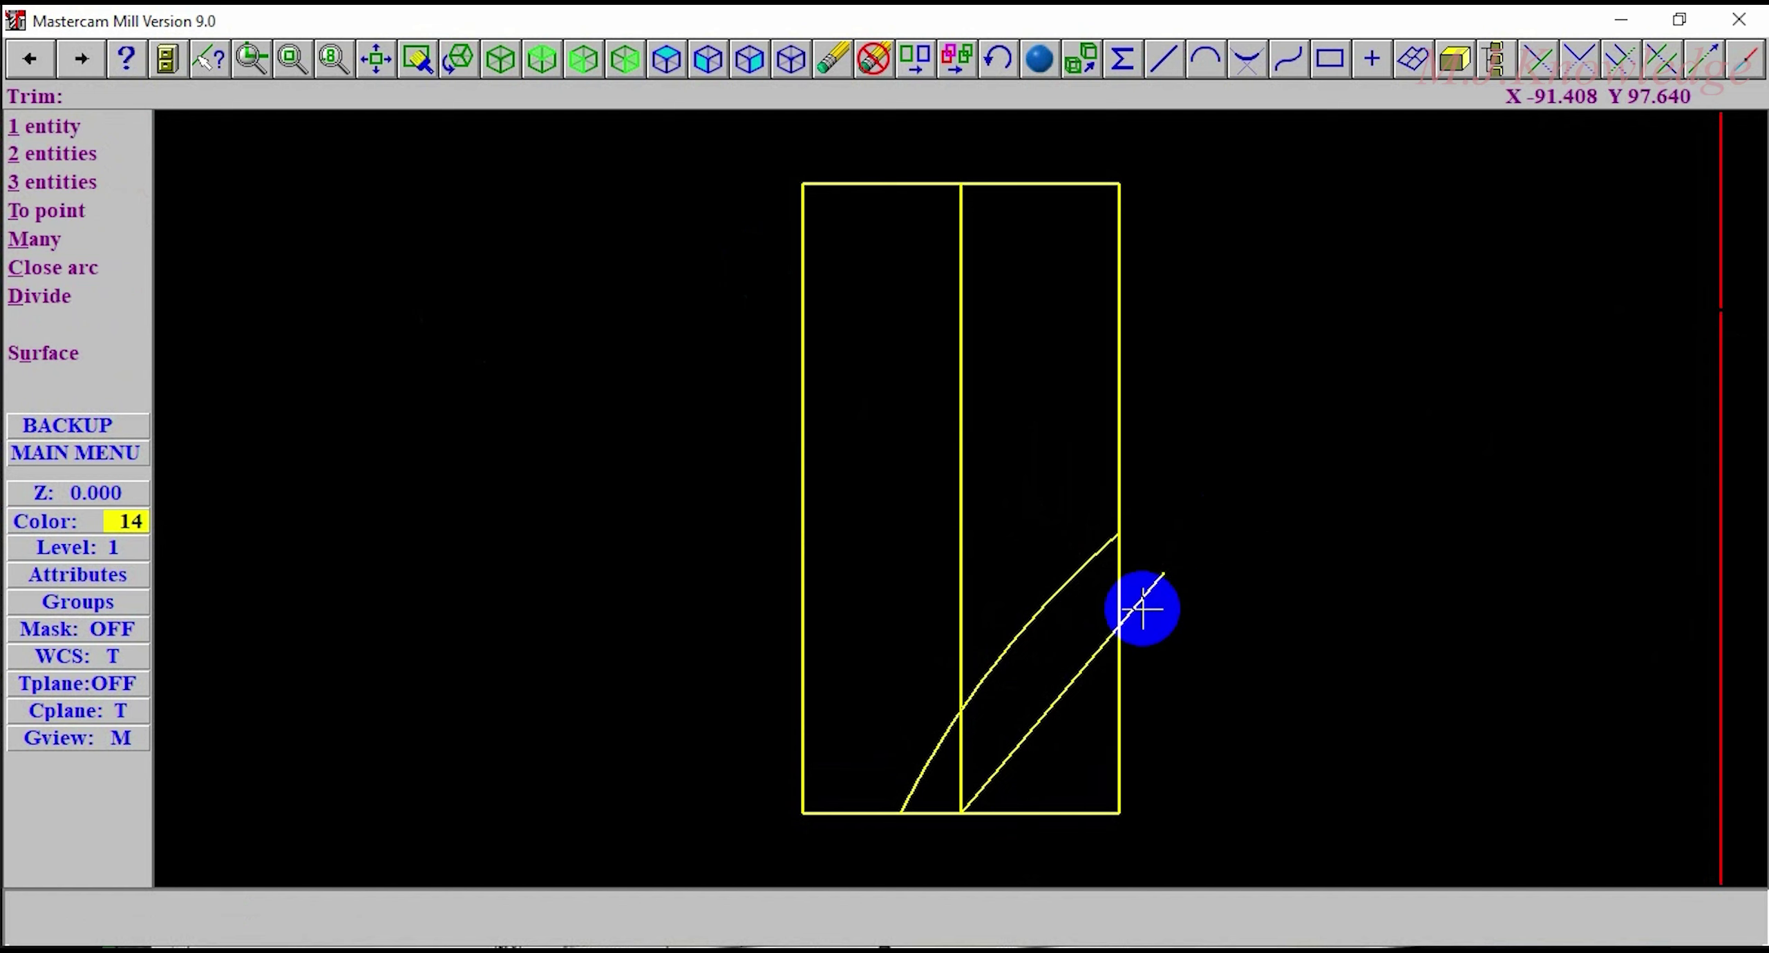
Step: Use a two-entity trim so the short diagonal stops at the rectangle's right edge
left_click(94, 163)
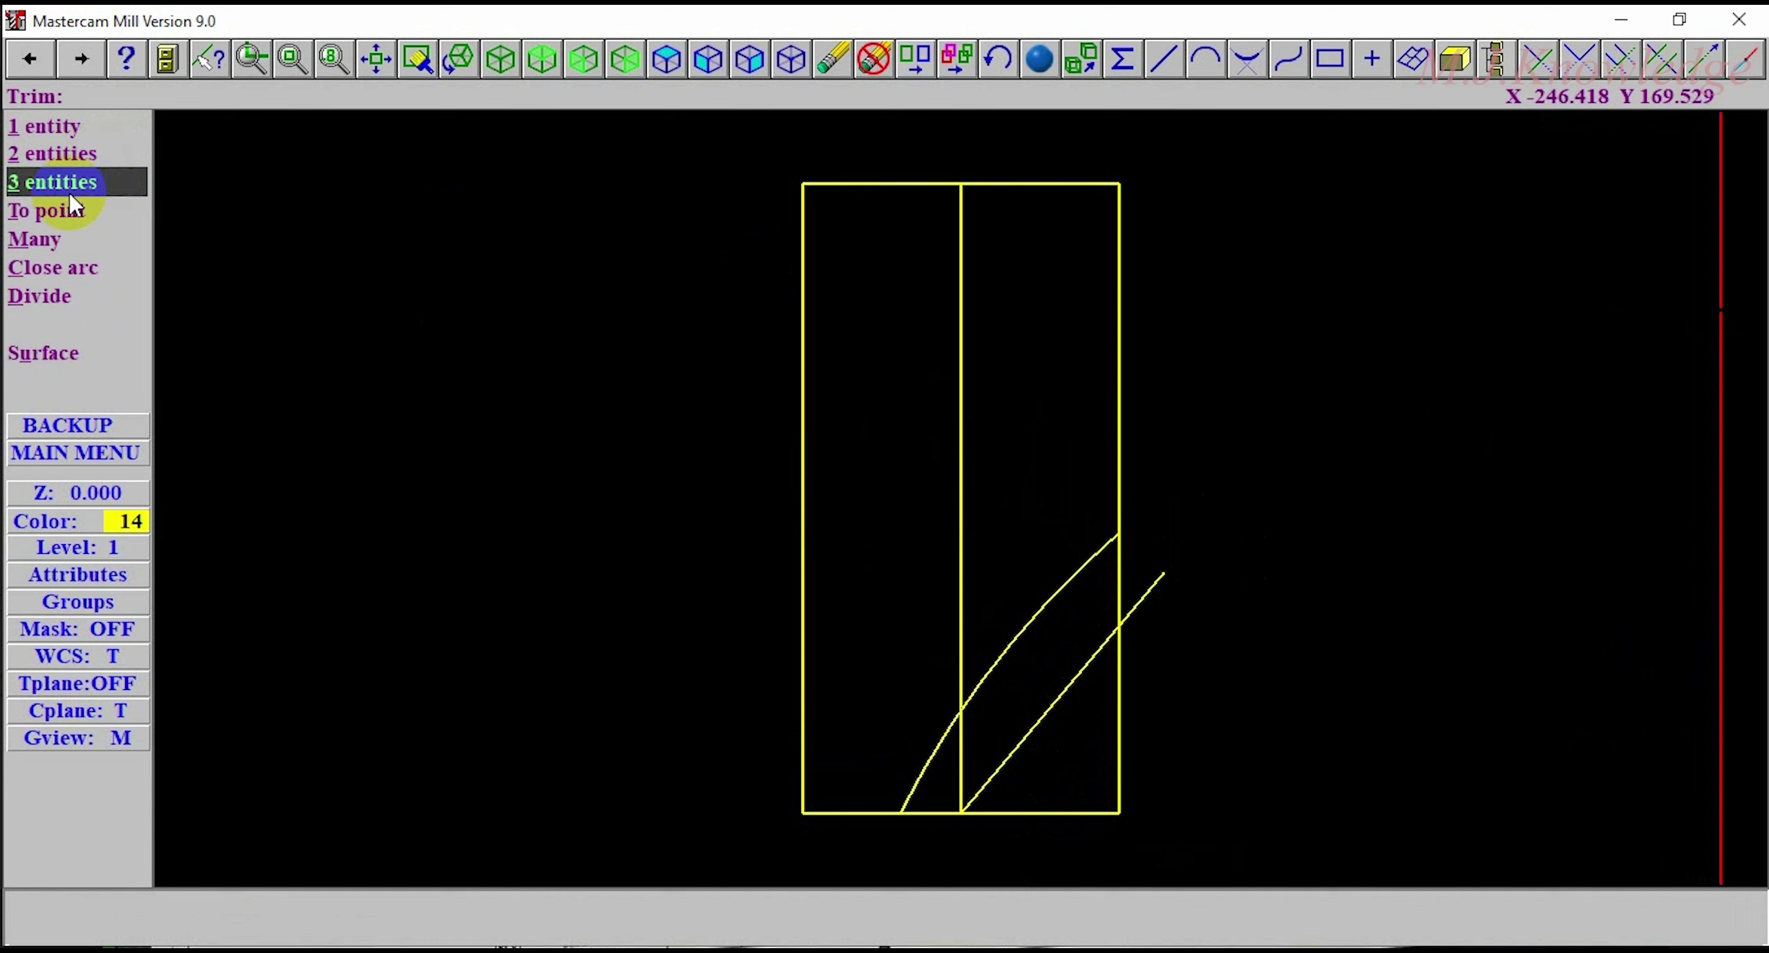
left_click(72, 181)
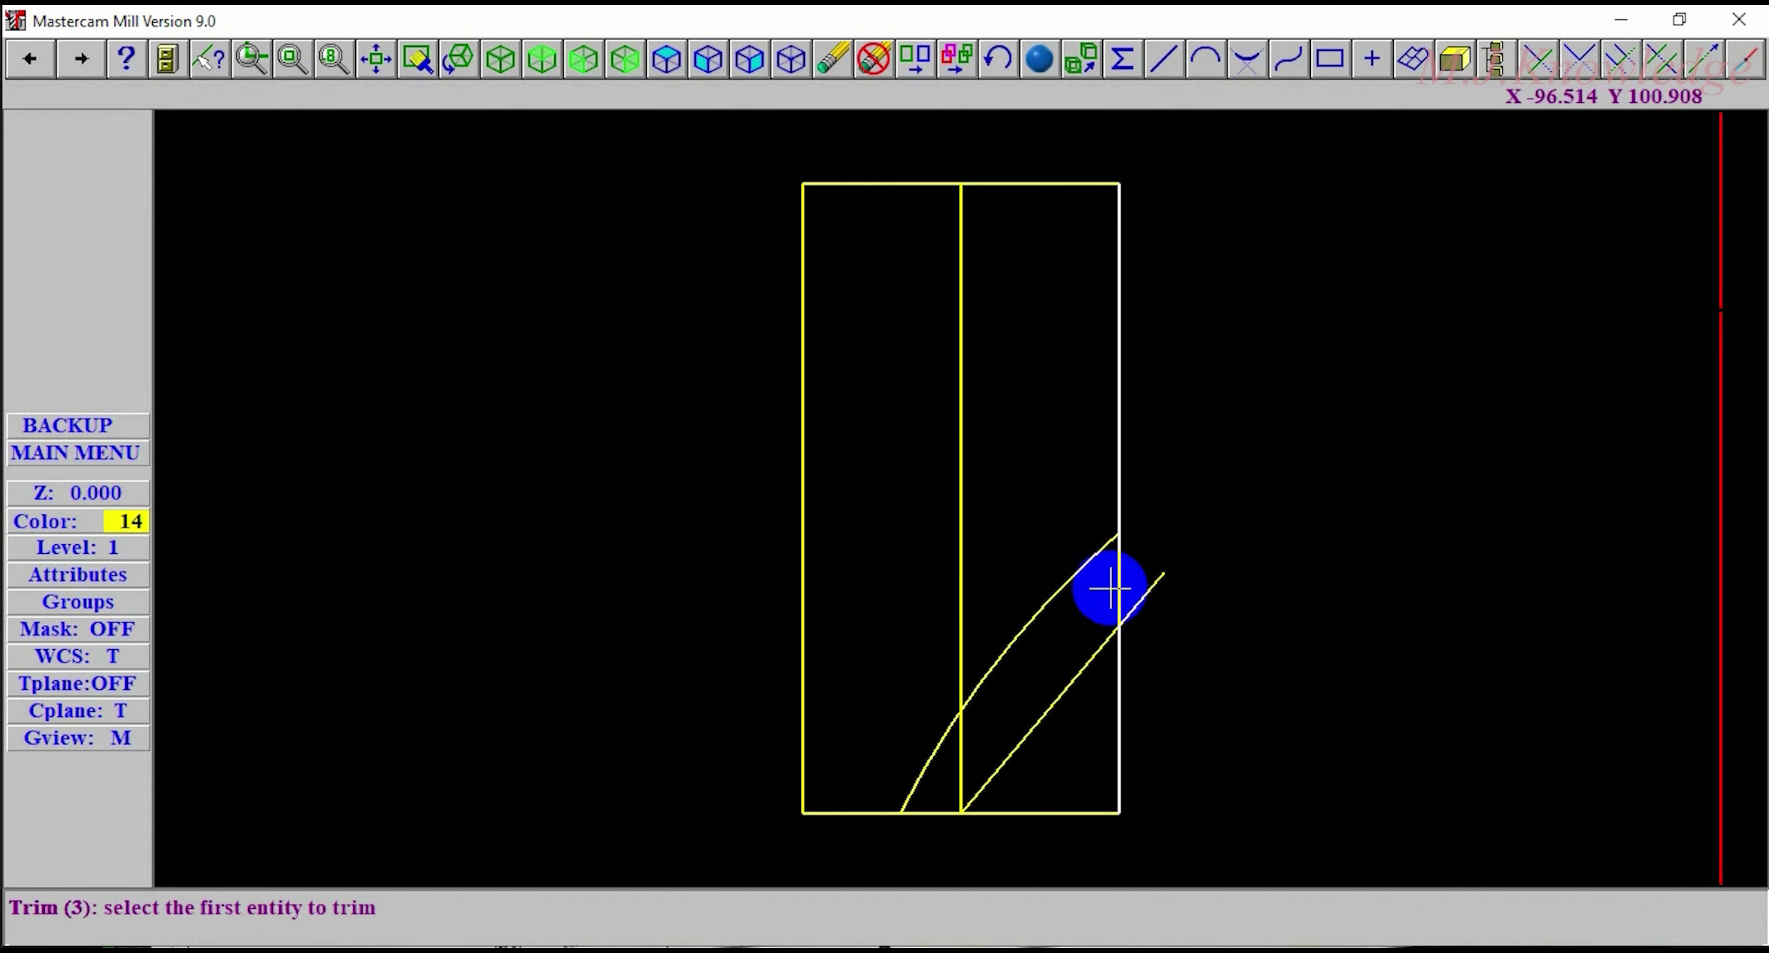
left_click(1102, 608)
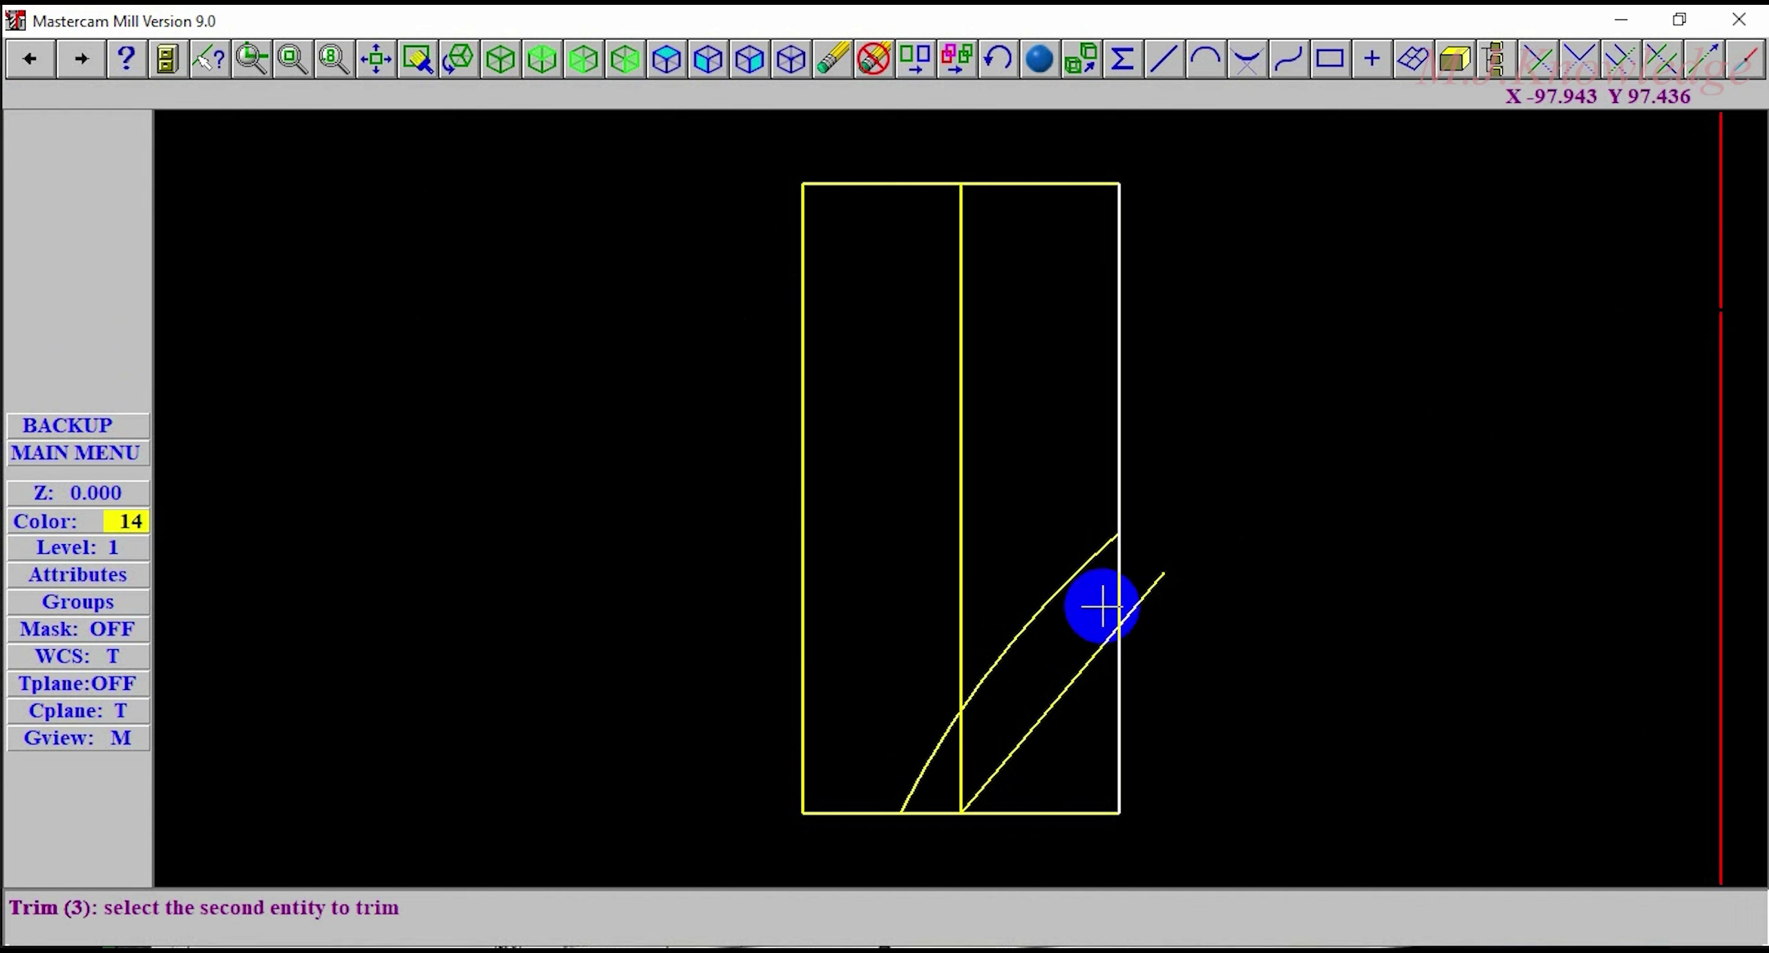
left_click(1112, 591)
left_click(1118, 665)
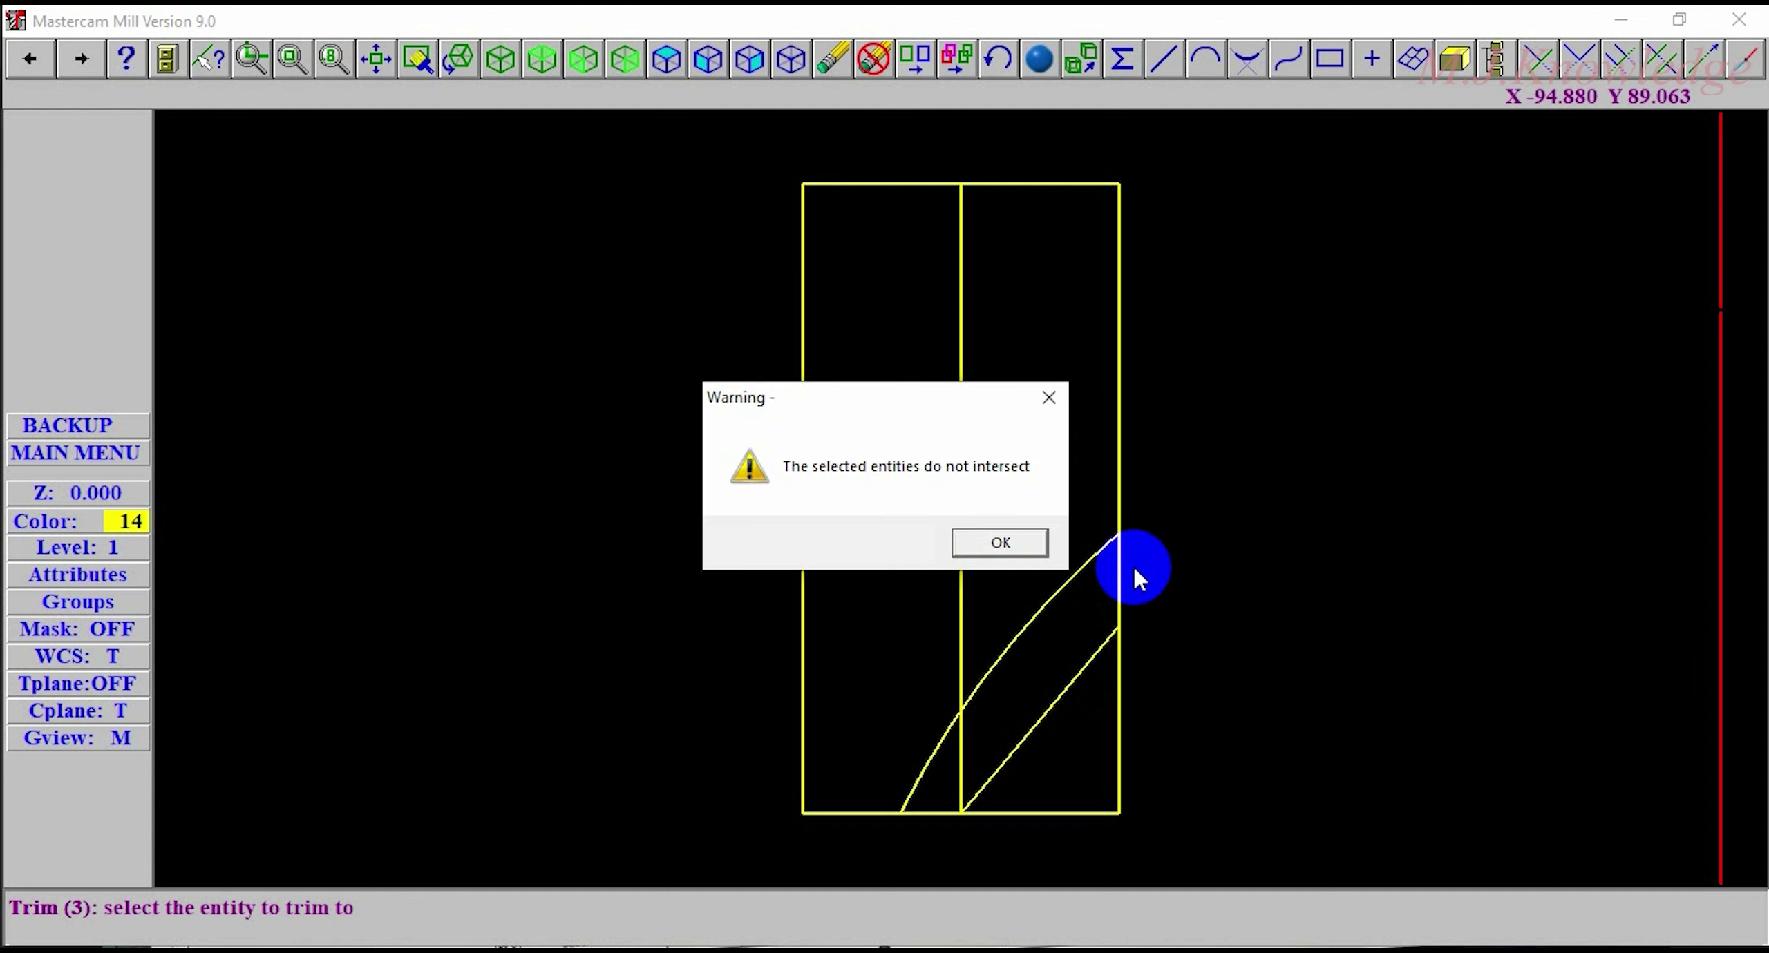
left_click(1001, 543)
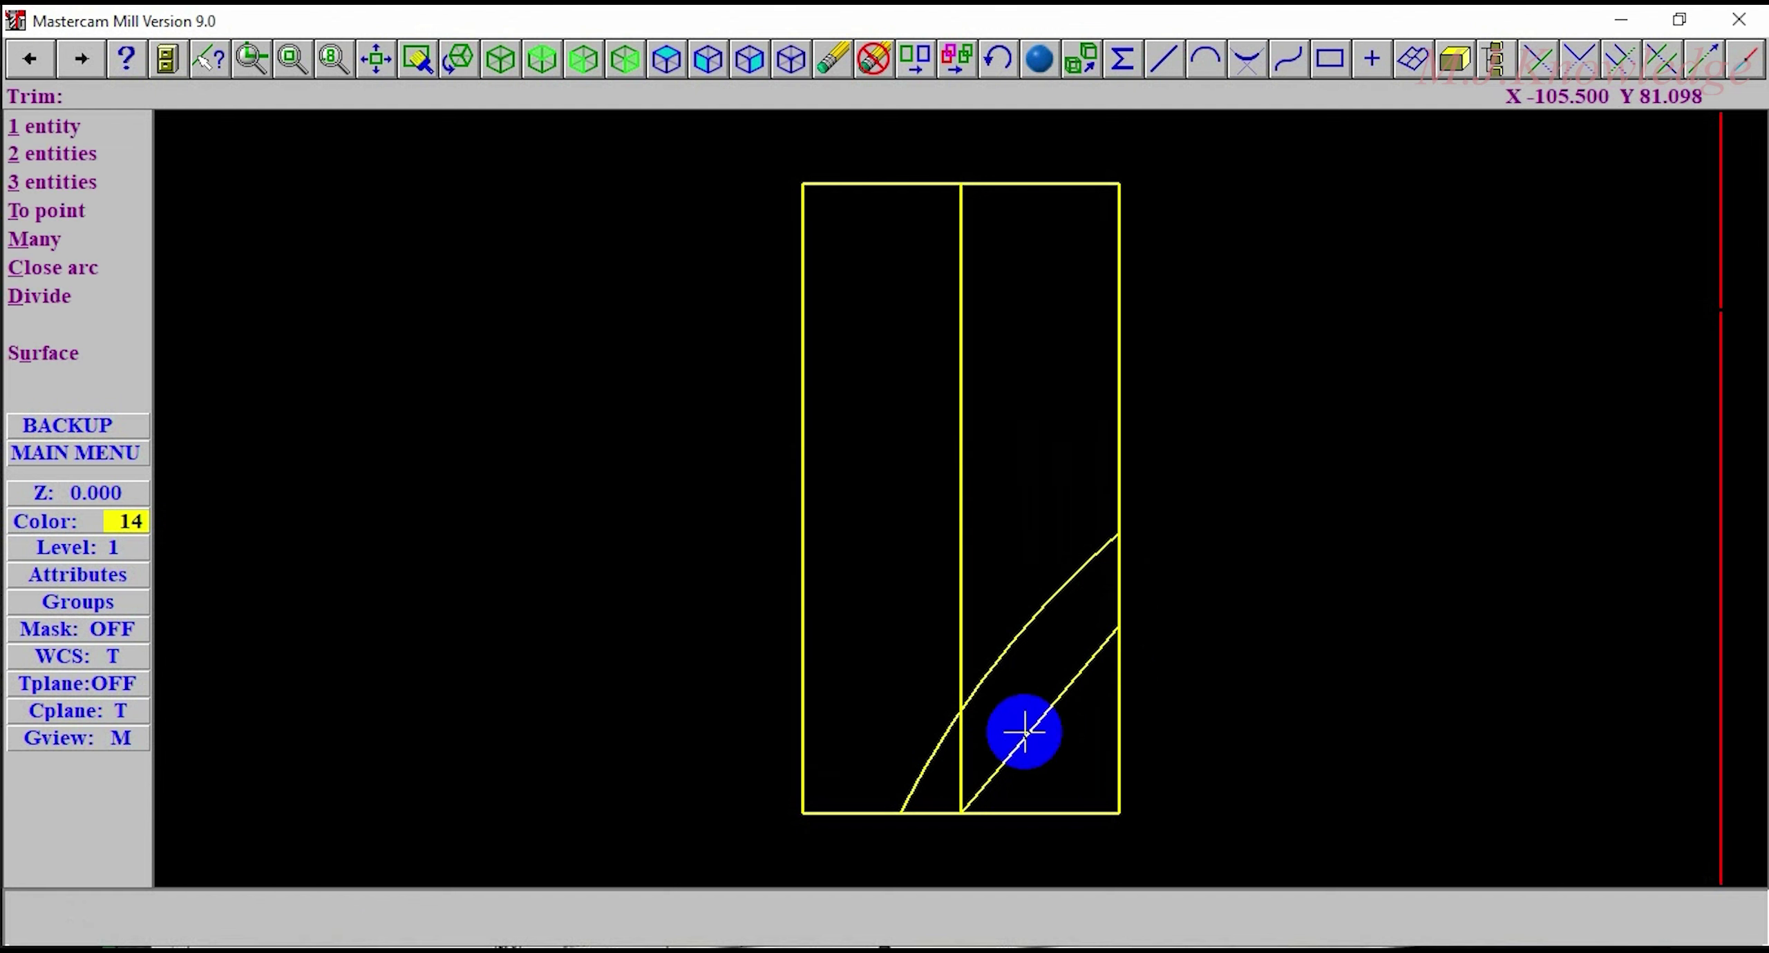
key("Escape")
key("Escape")
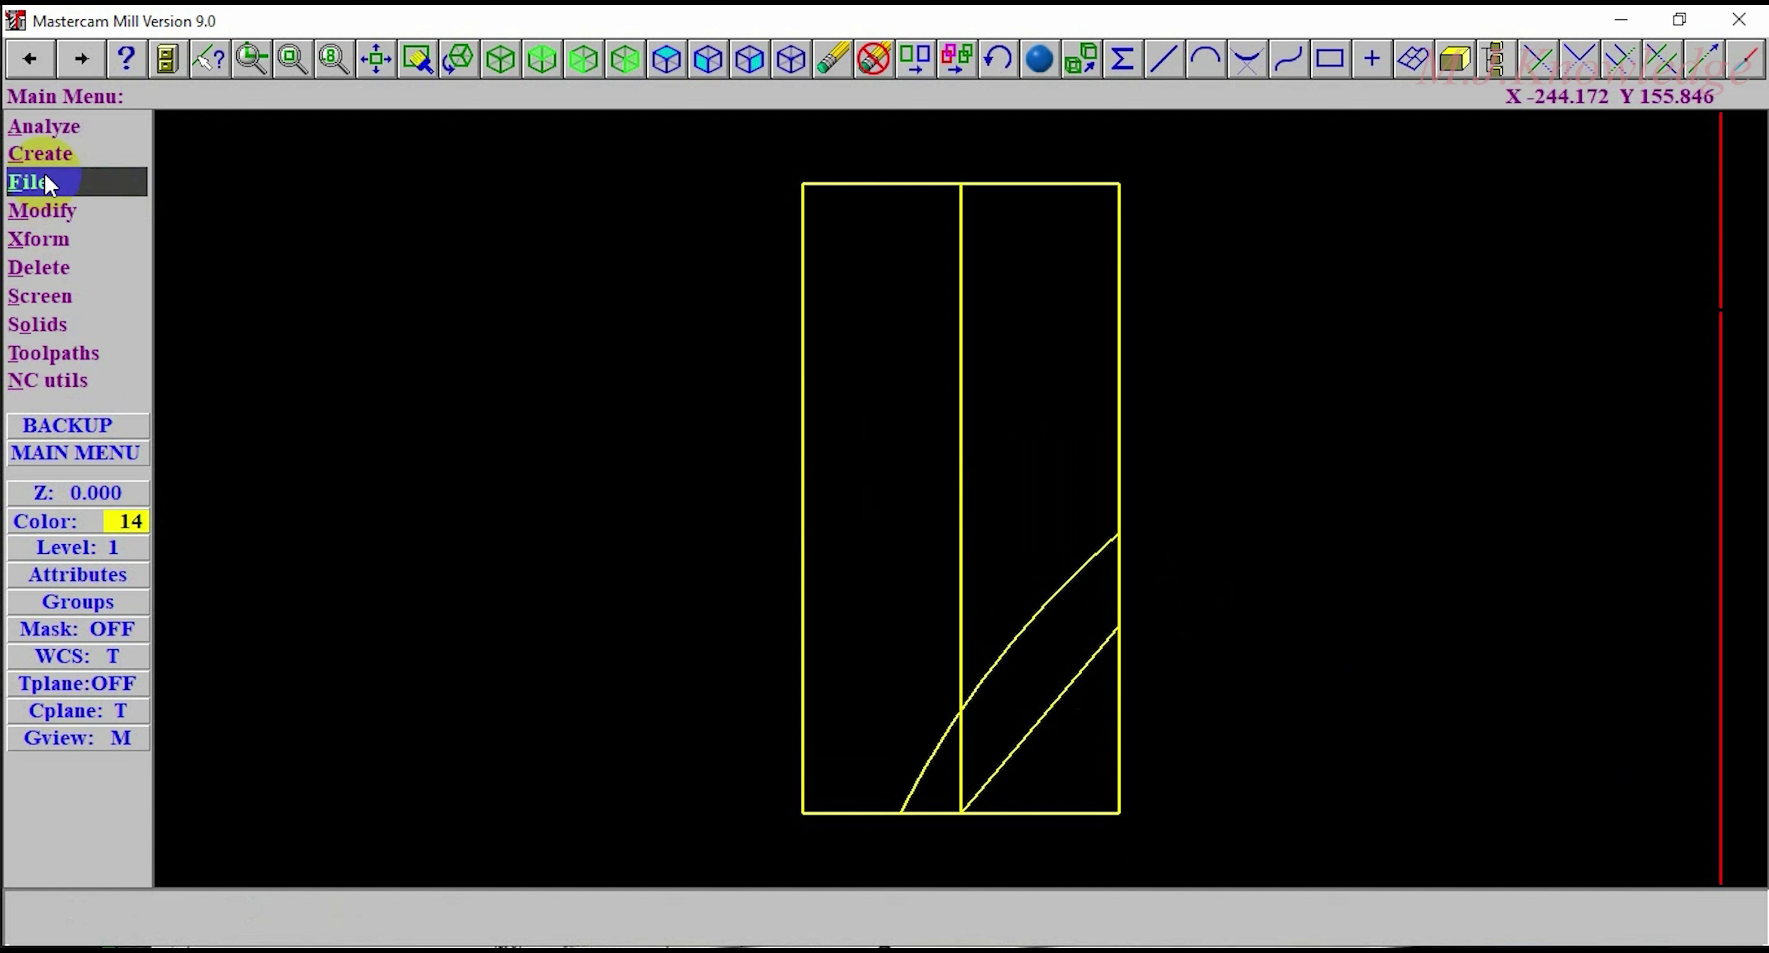
Step: Trim the right and bottom edges back to the short diagonal, forming a chamfered corner
left_click(69, 216)
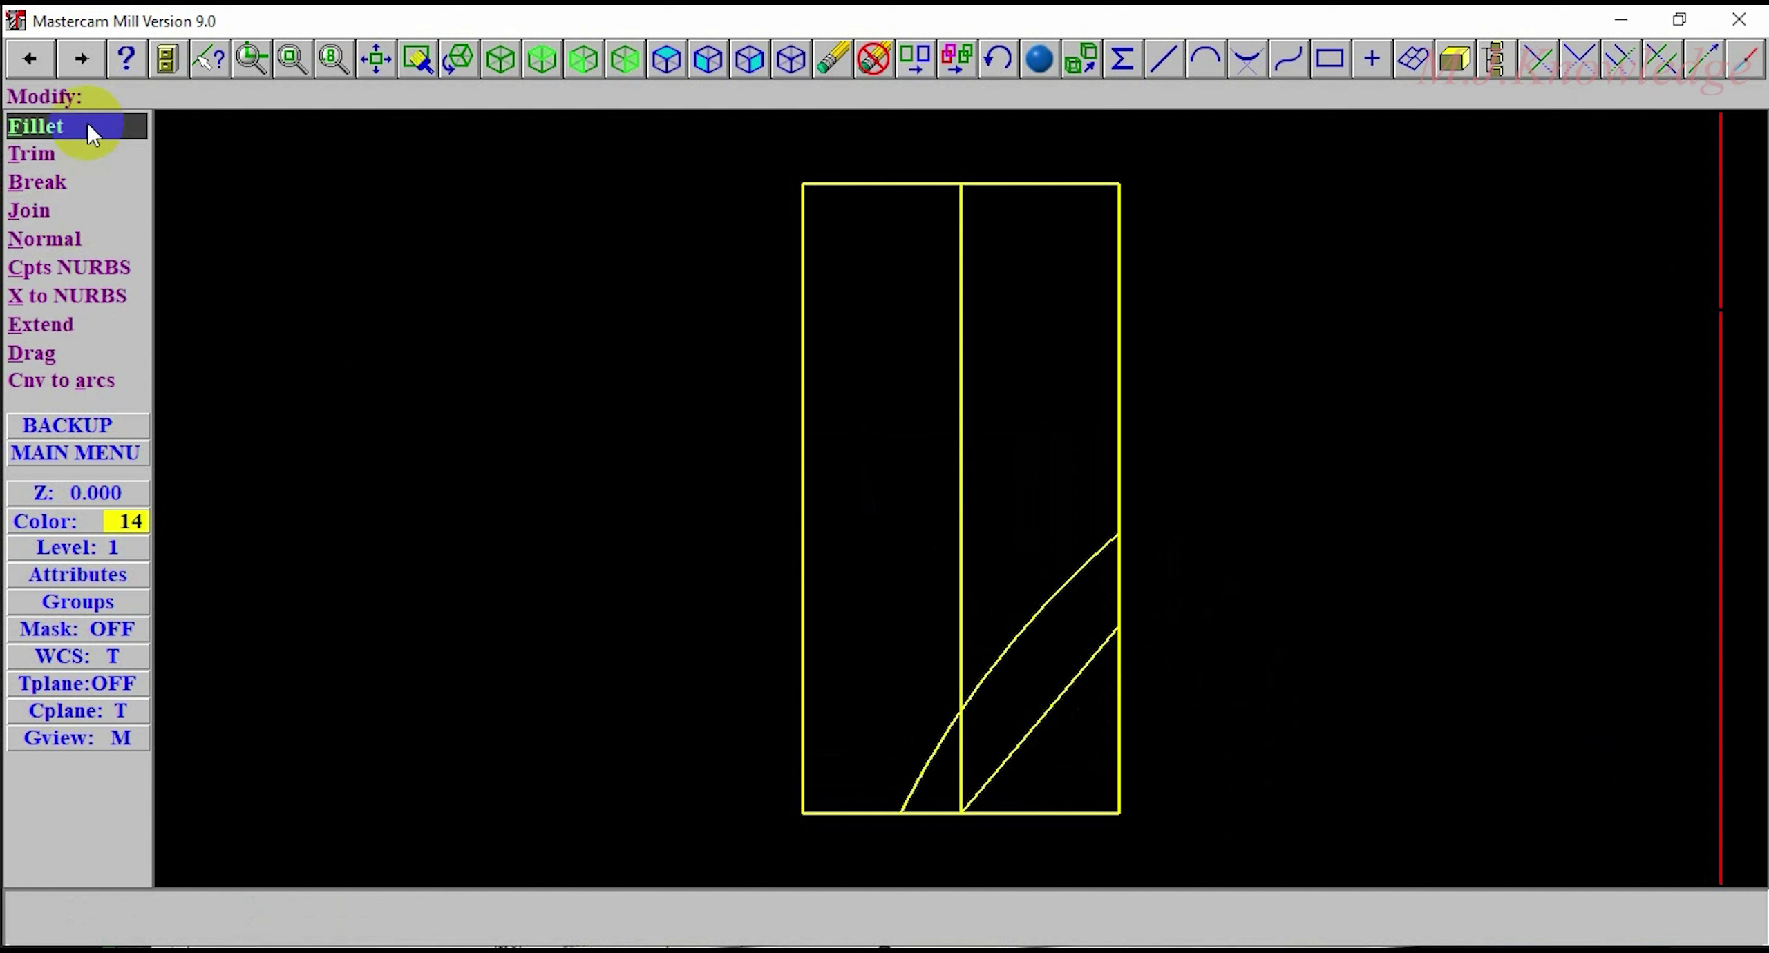
left_click(73, 152)
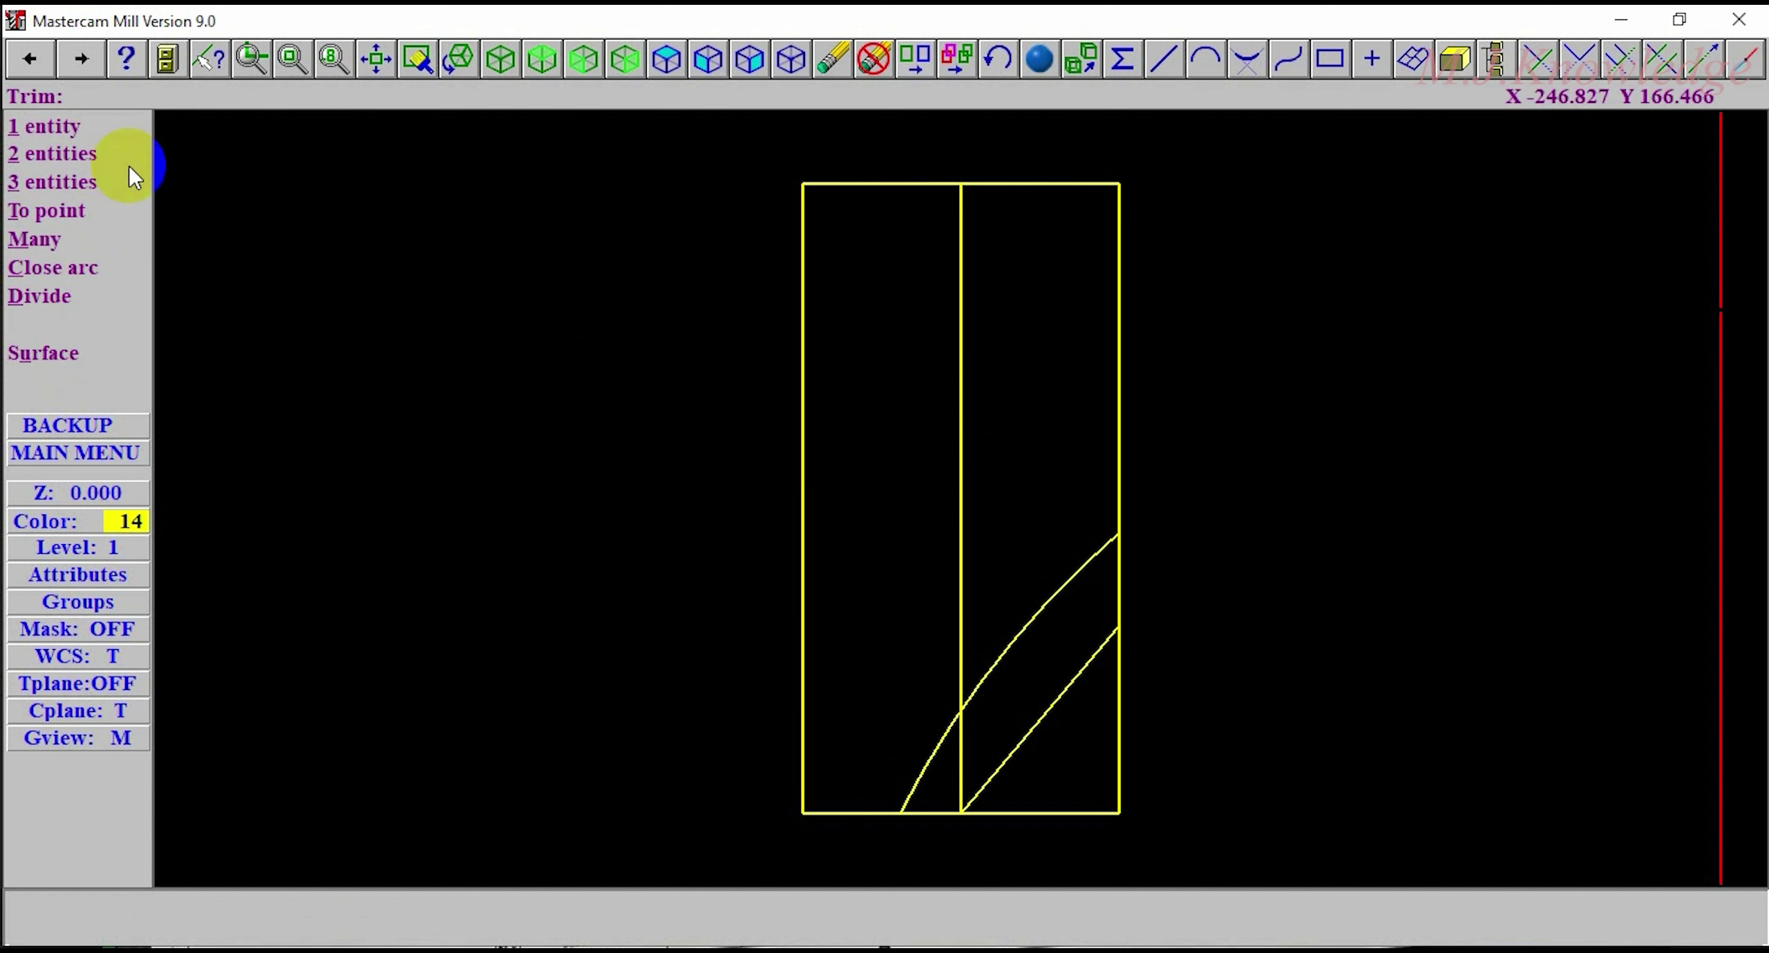
left_click(69, 153)
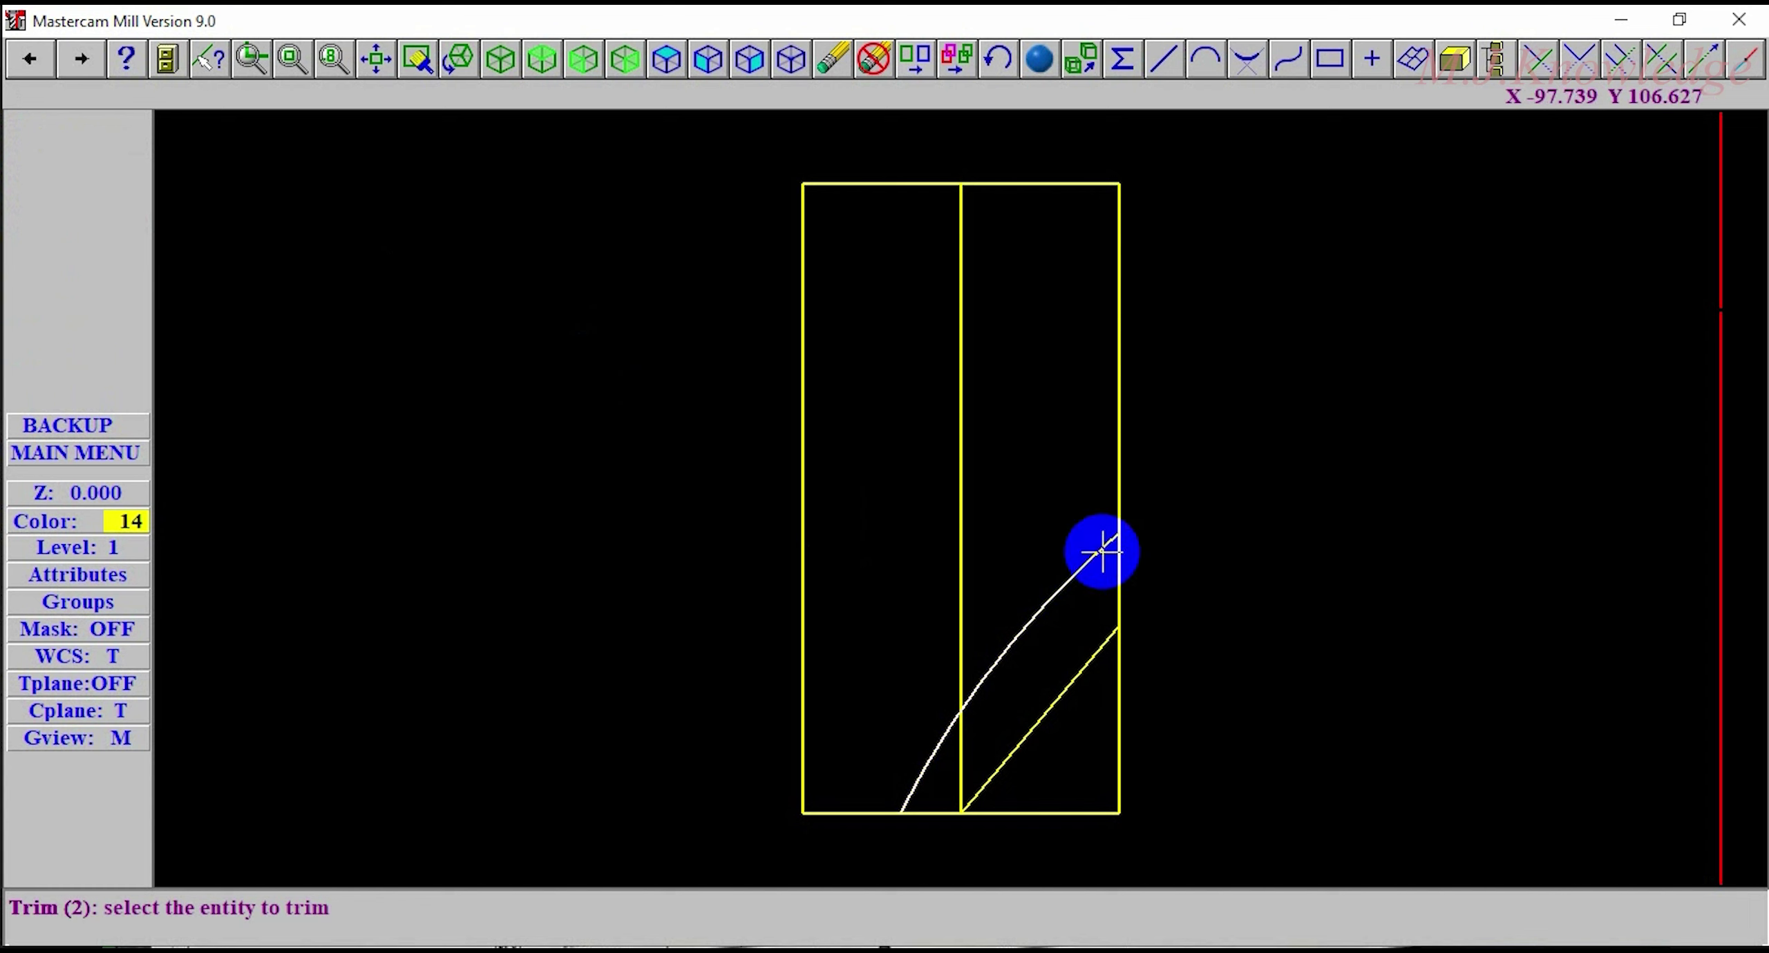
left_click(1110, 632)
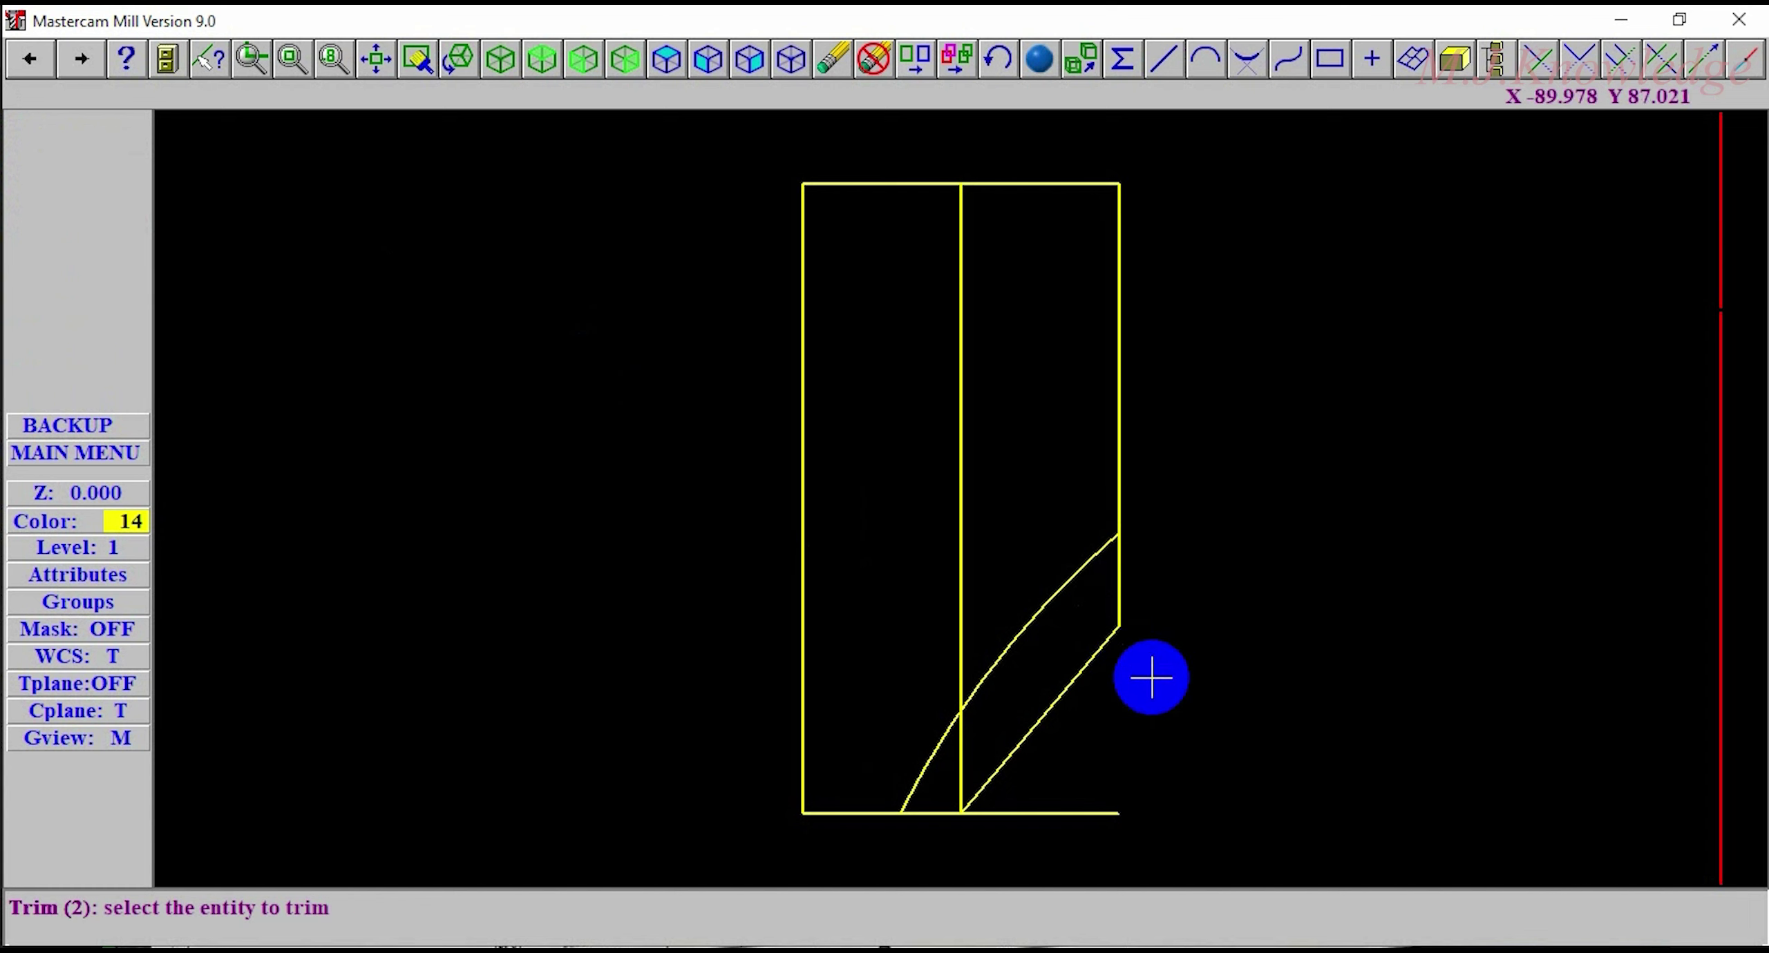
left_click(989, 789)
left_click(941, 819)
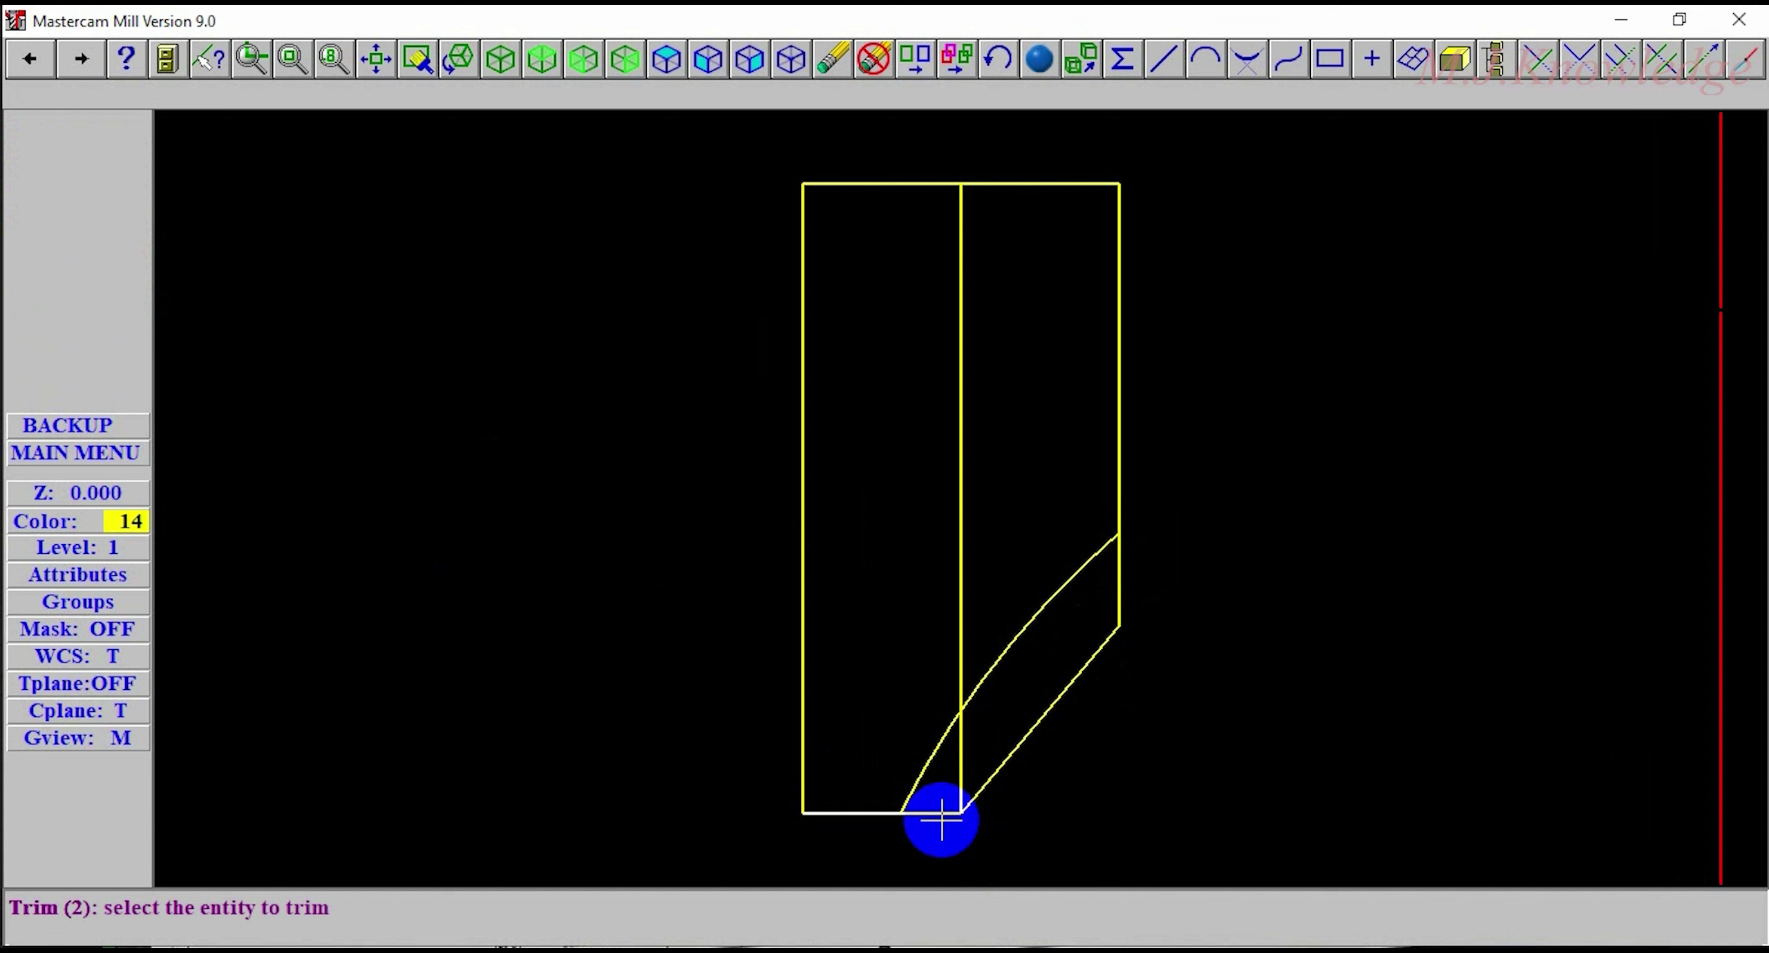
key("Escape")
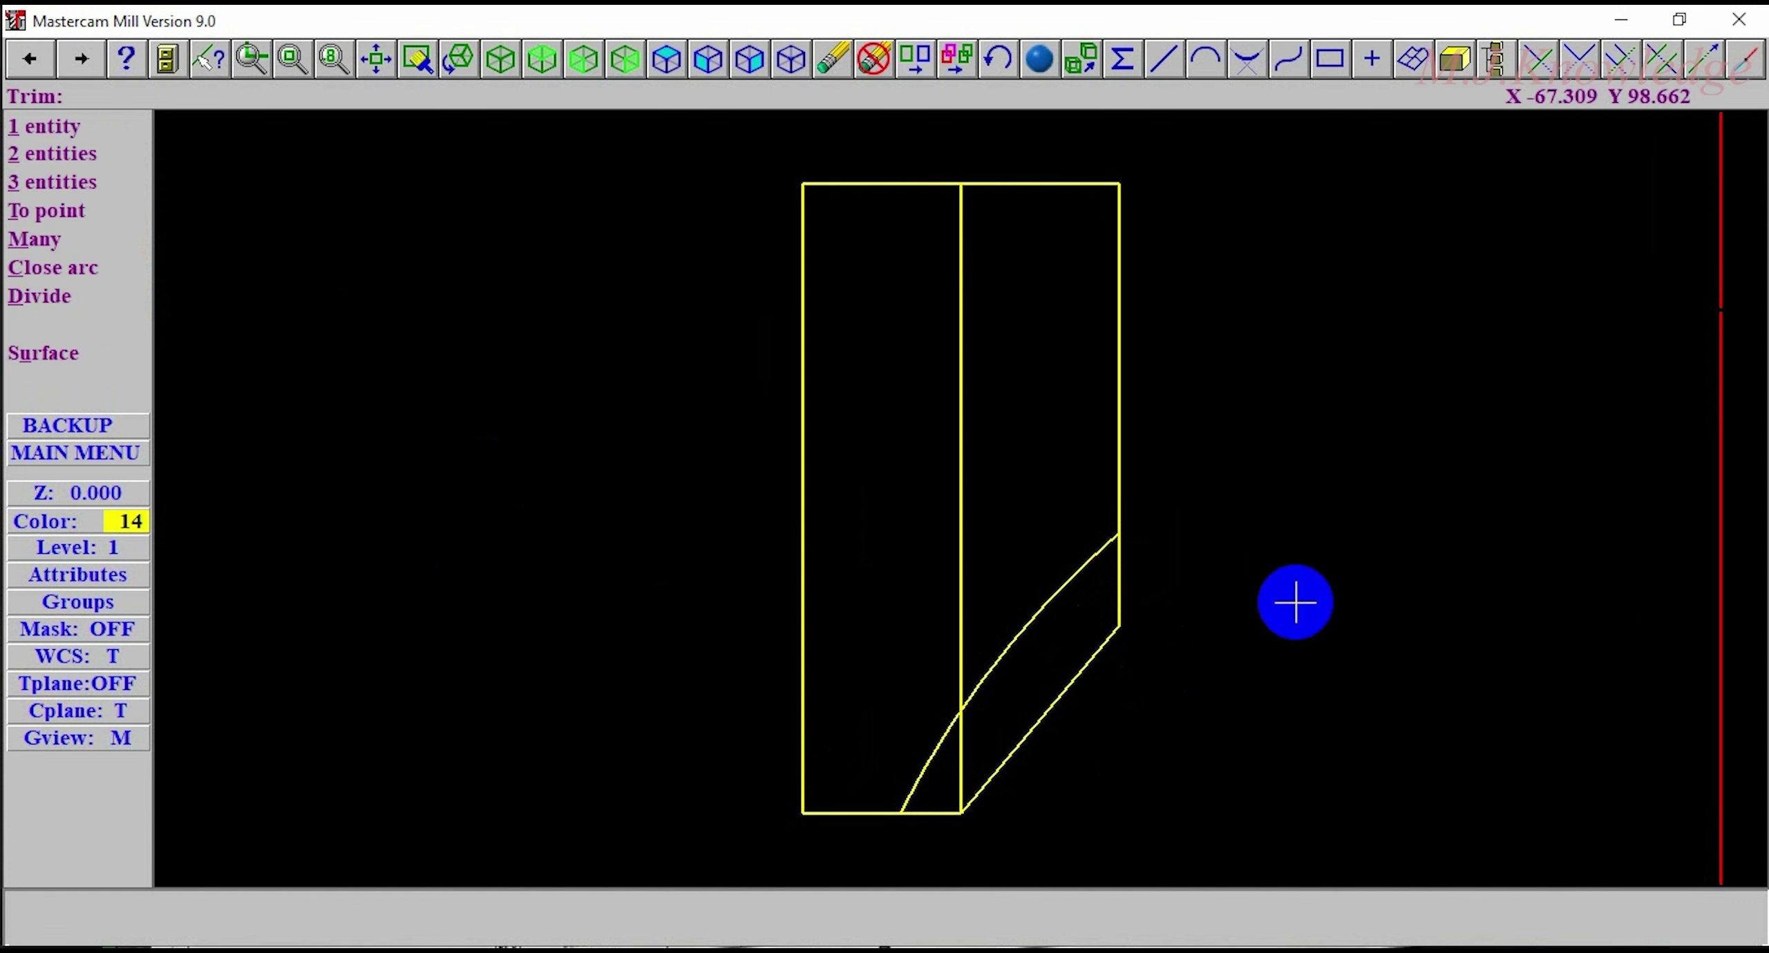
key("Escape")
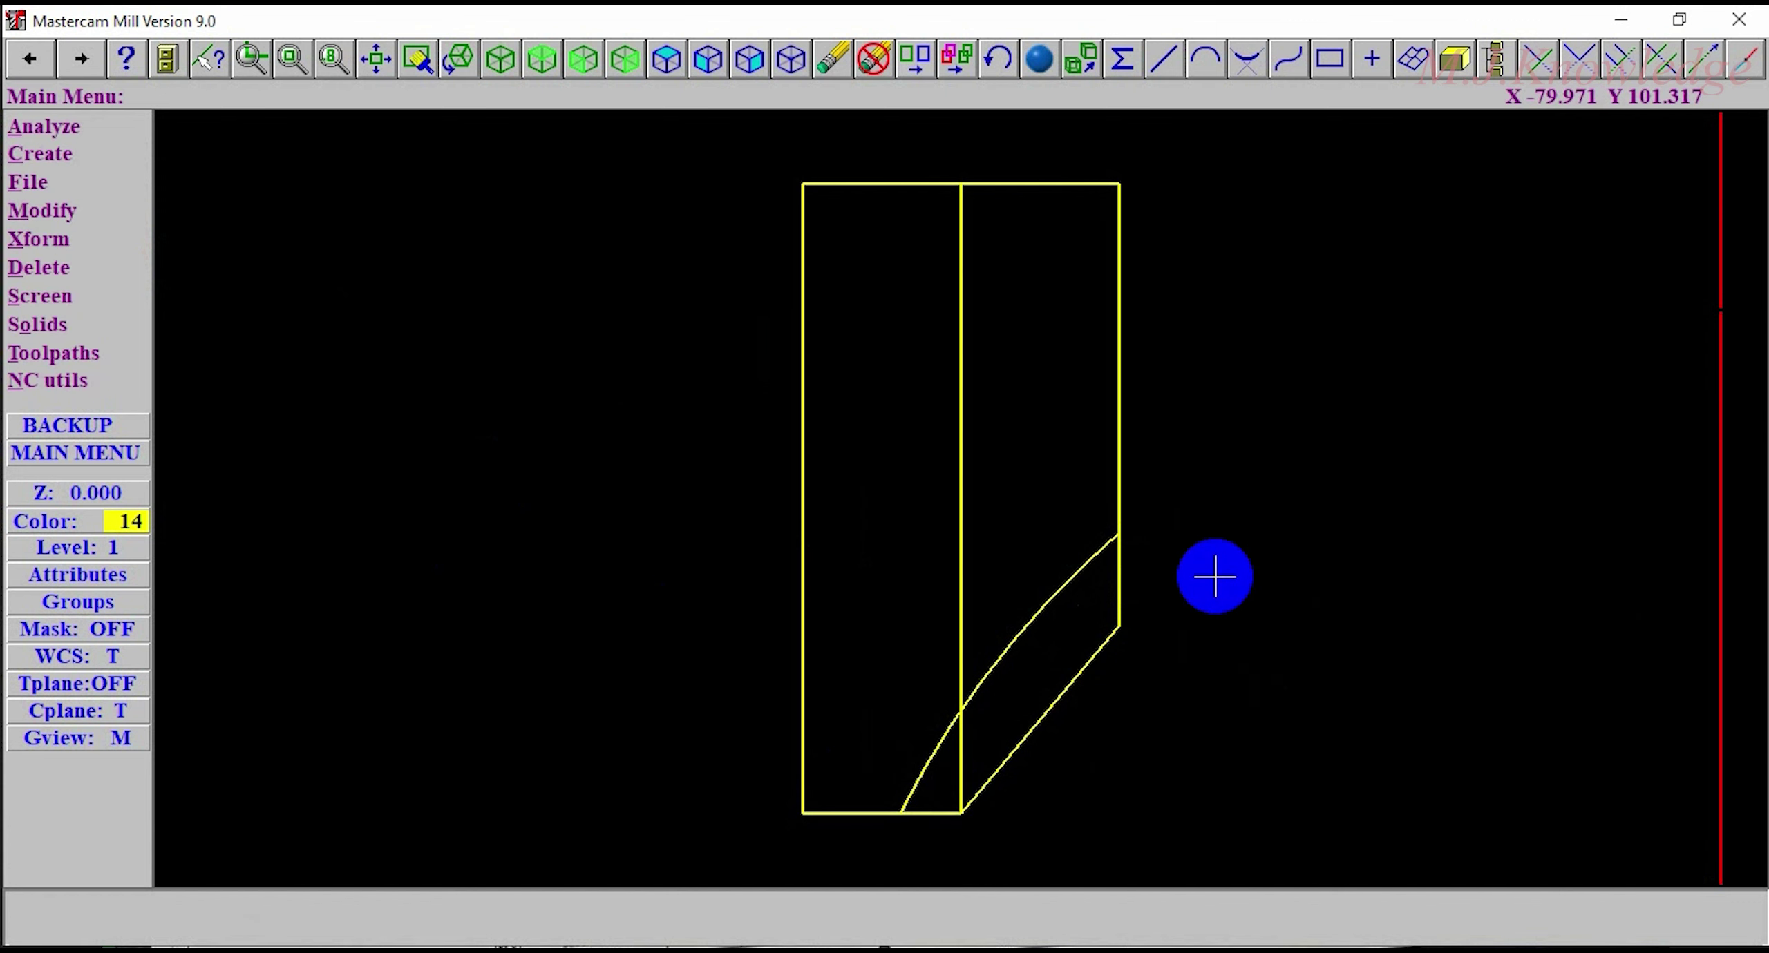
Step: Dynamically zoom in to enlarge the slot outline
right_click(1213, 577)
left_click(1345, 284)
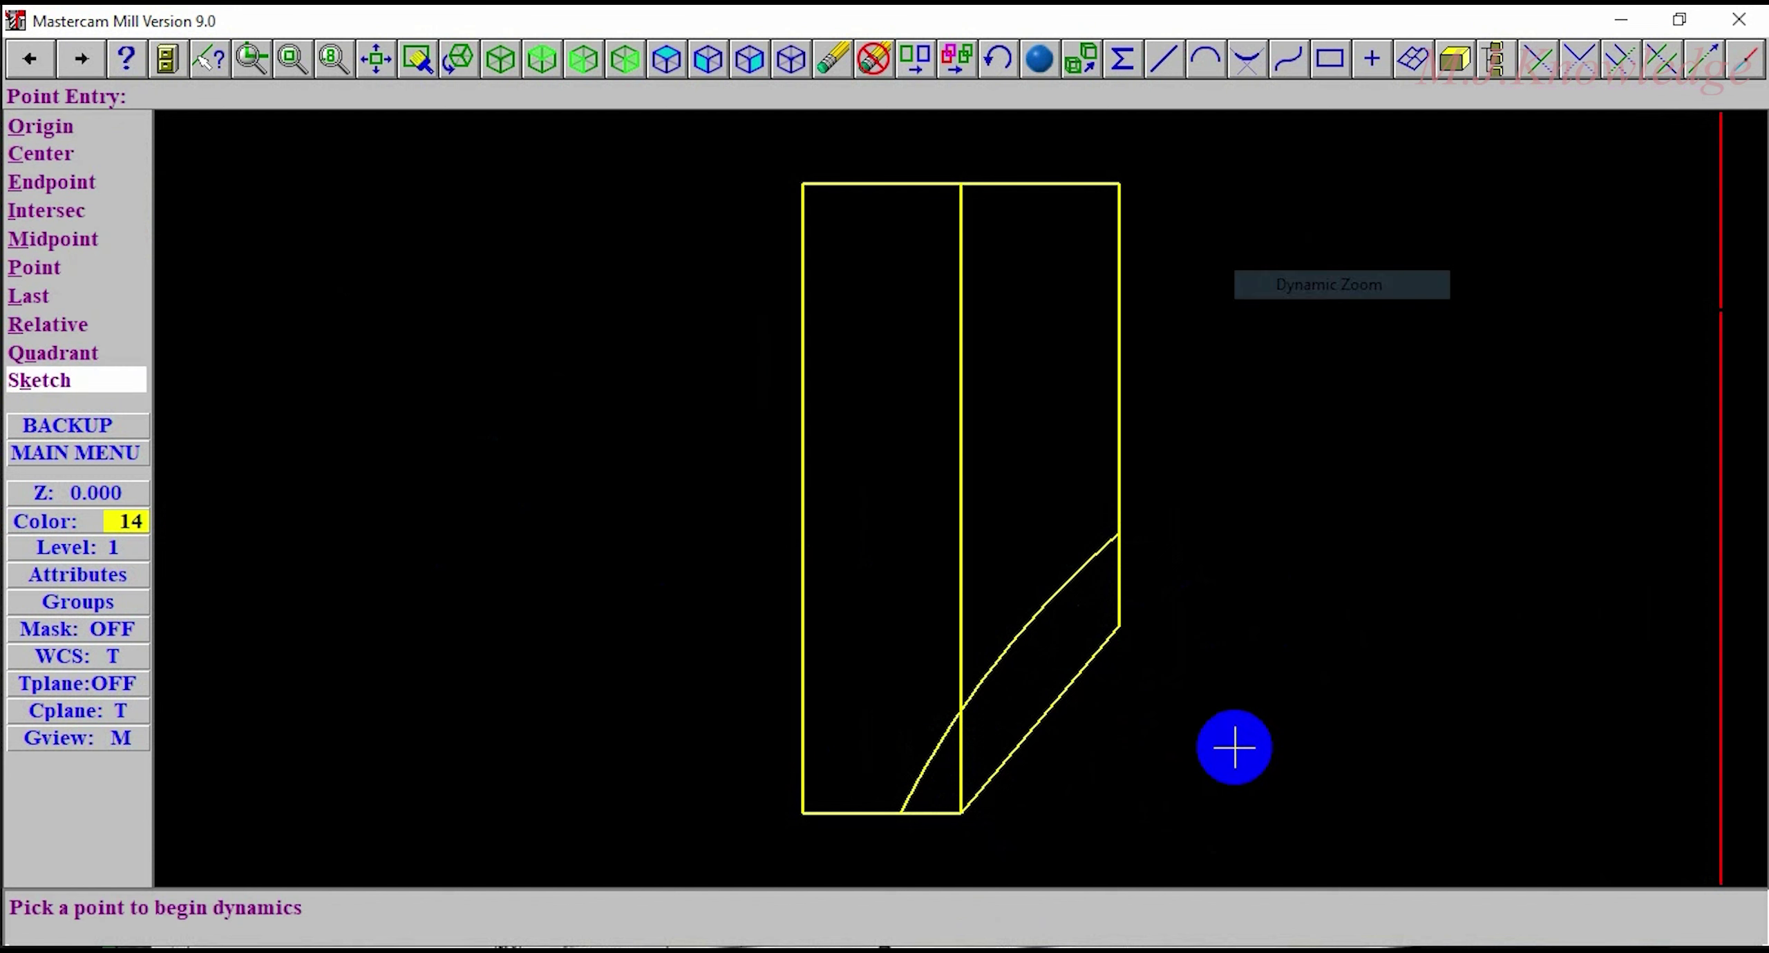
left_click(1125, 774)
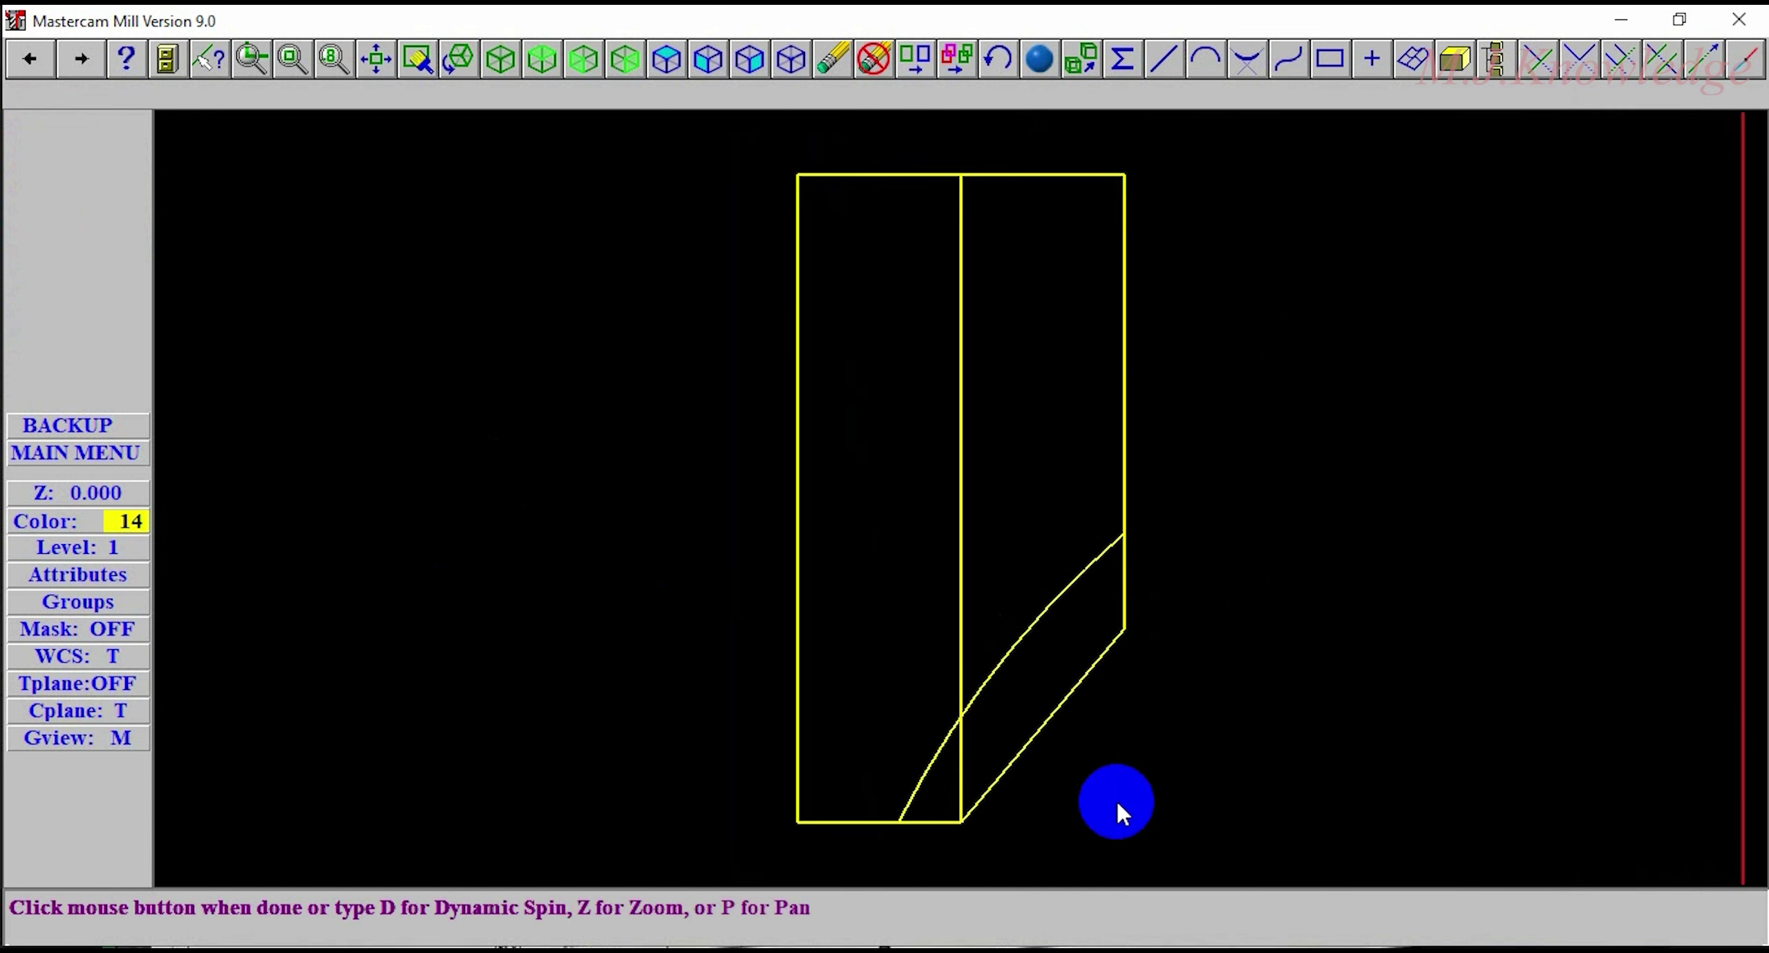
left_click(1133, 787)
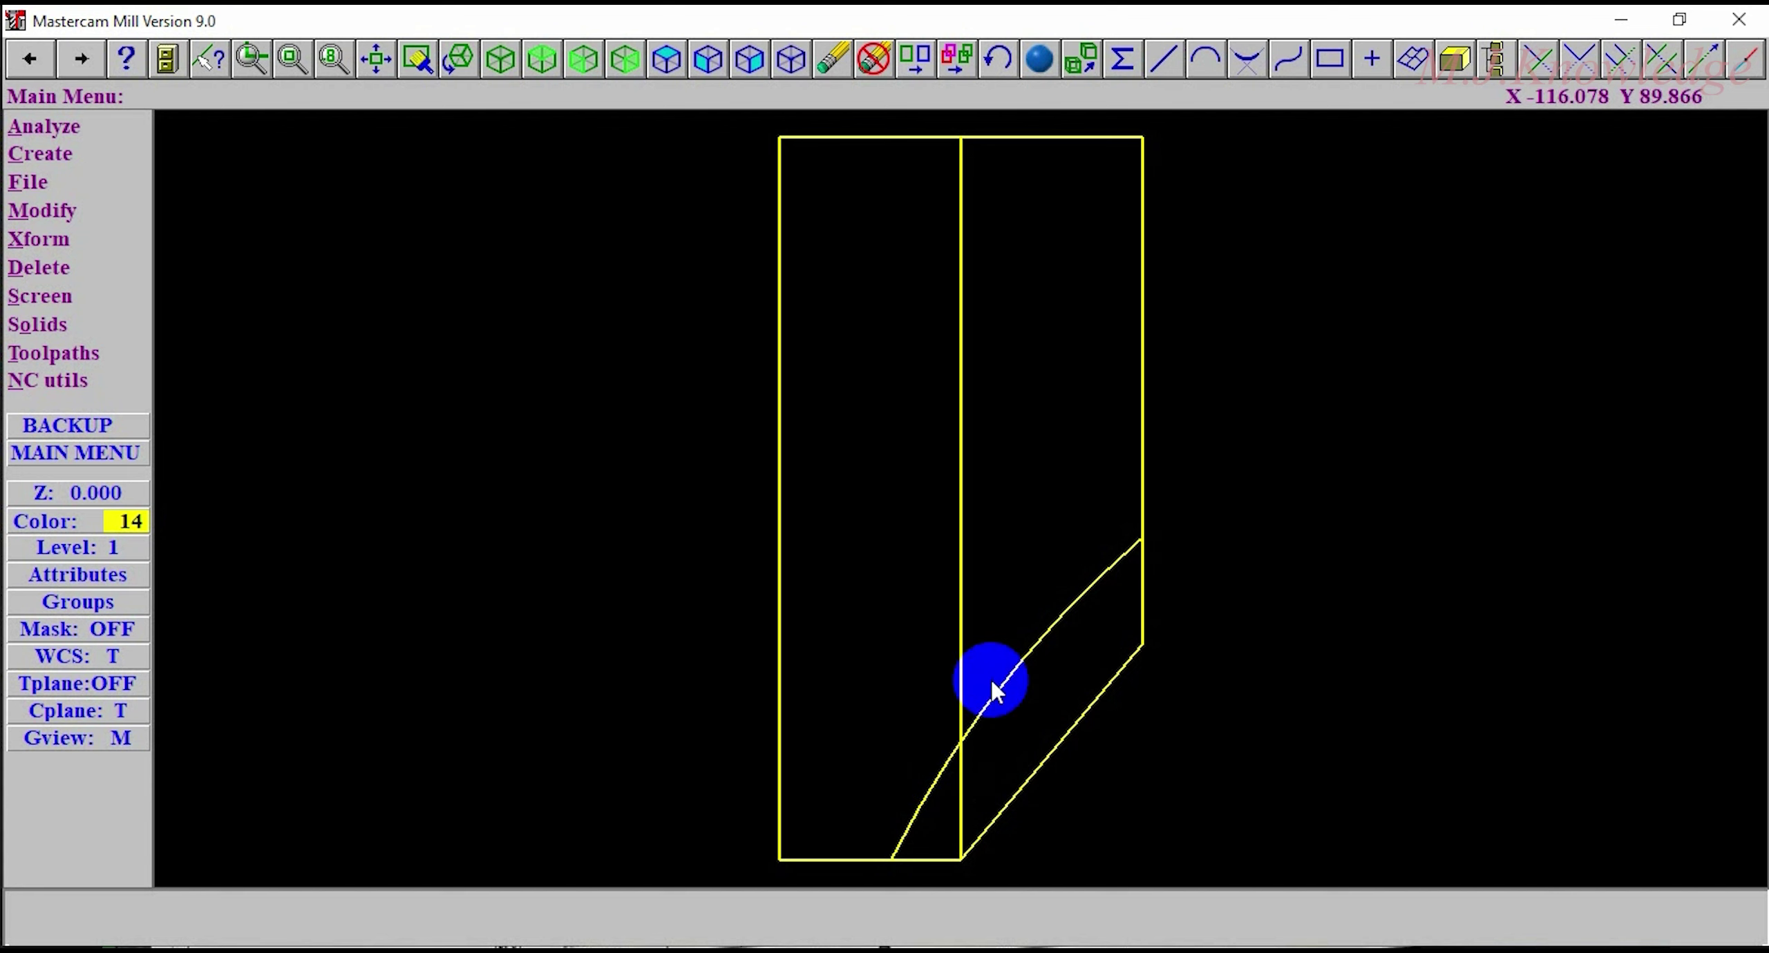
Step: Trim the curve back to the vertical centre line with a three-entity trim
left_click(48, 211)
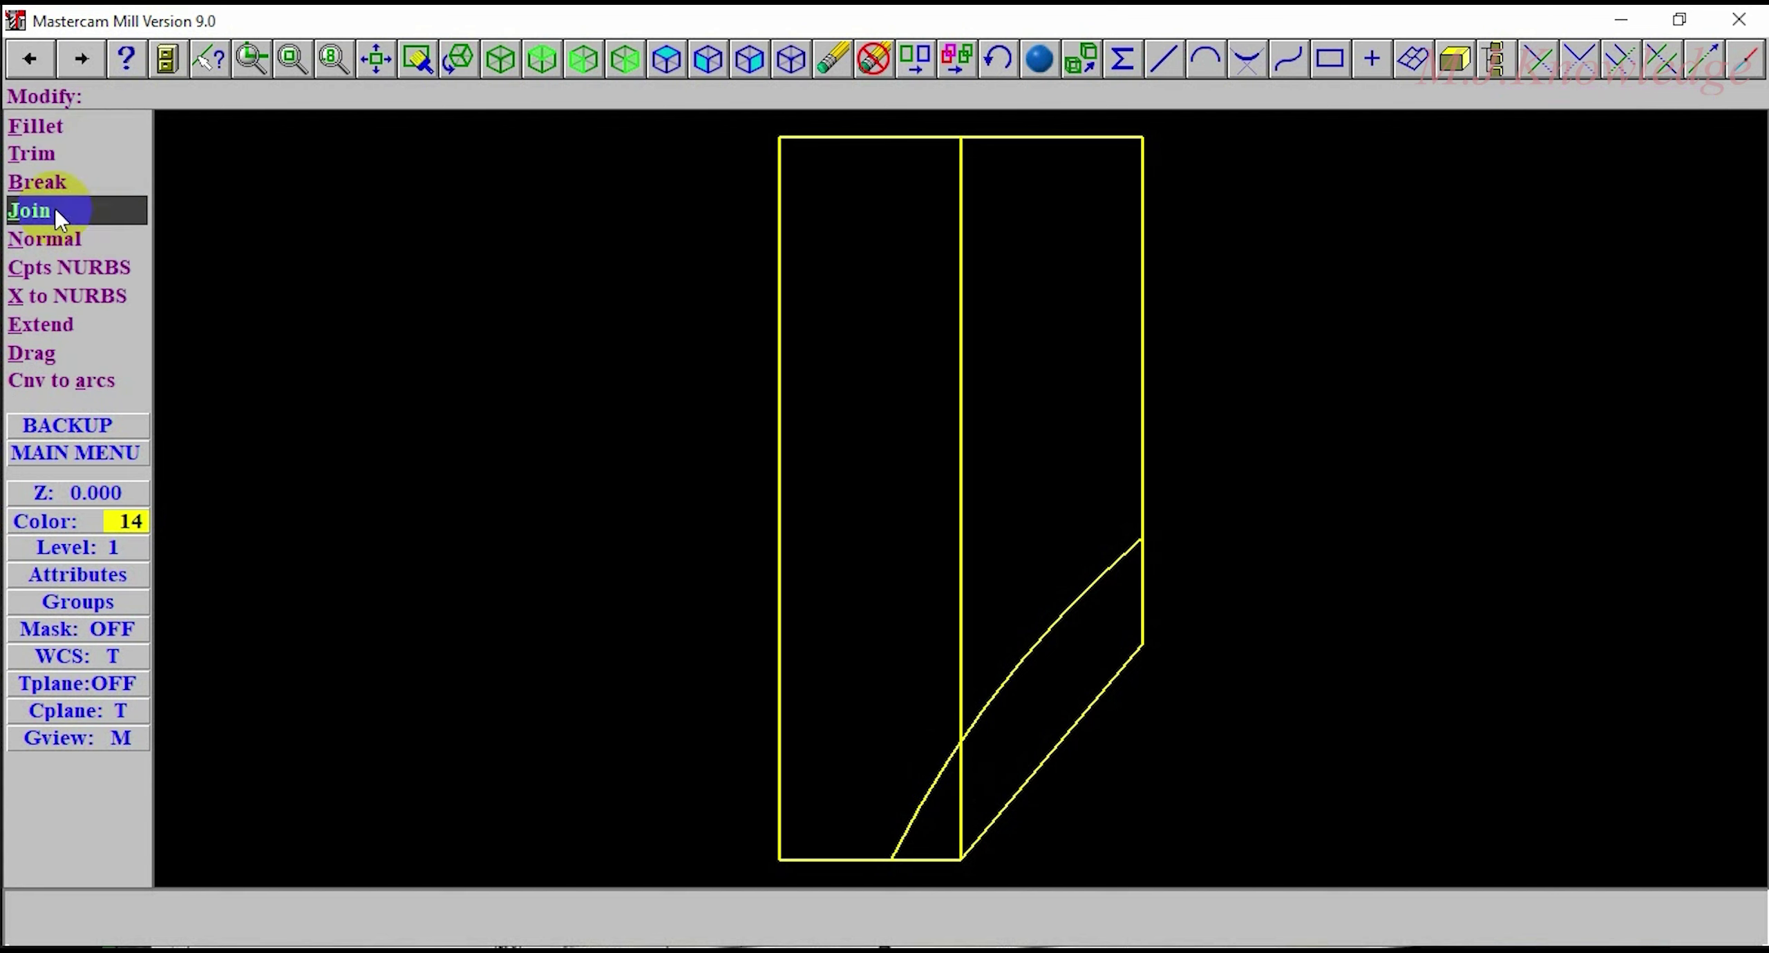
left_click(73, 154)
left_click(84, 190)
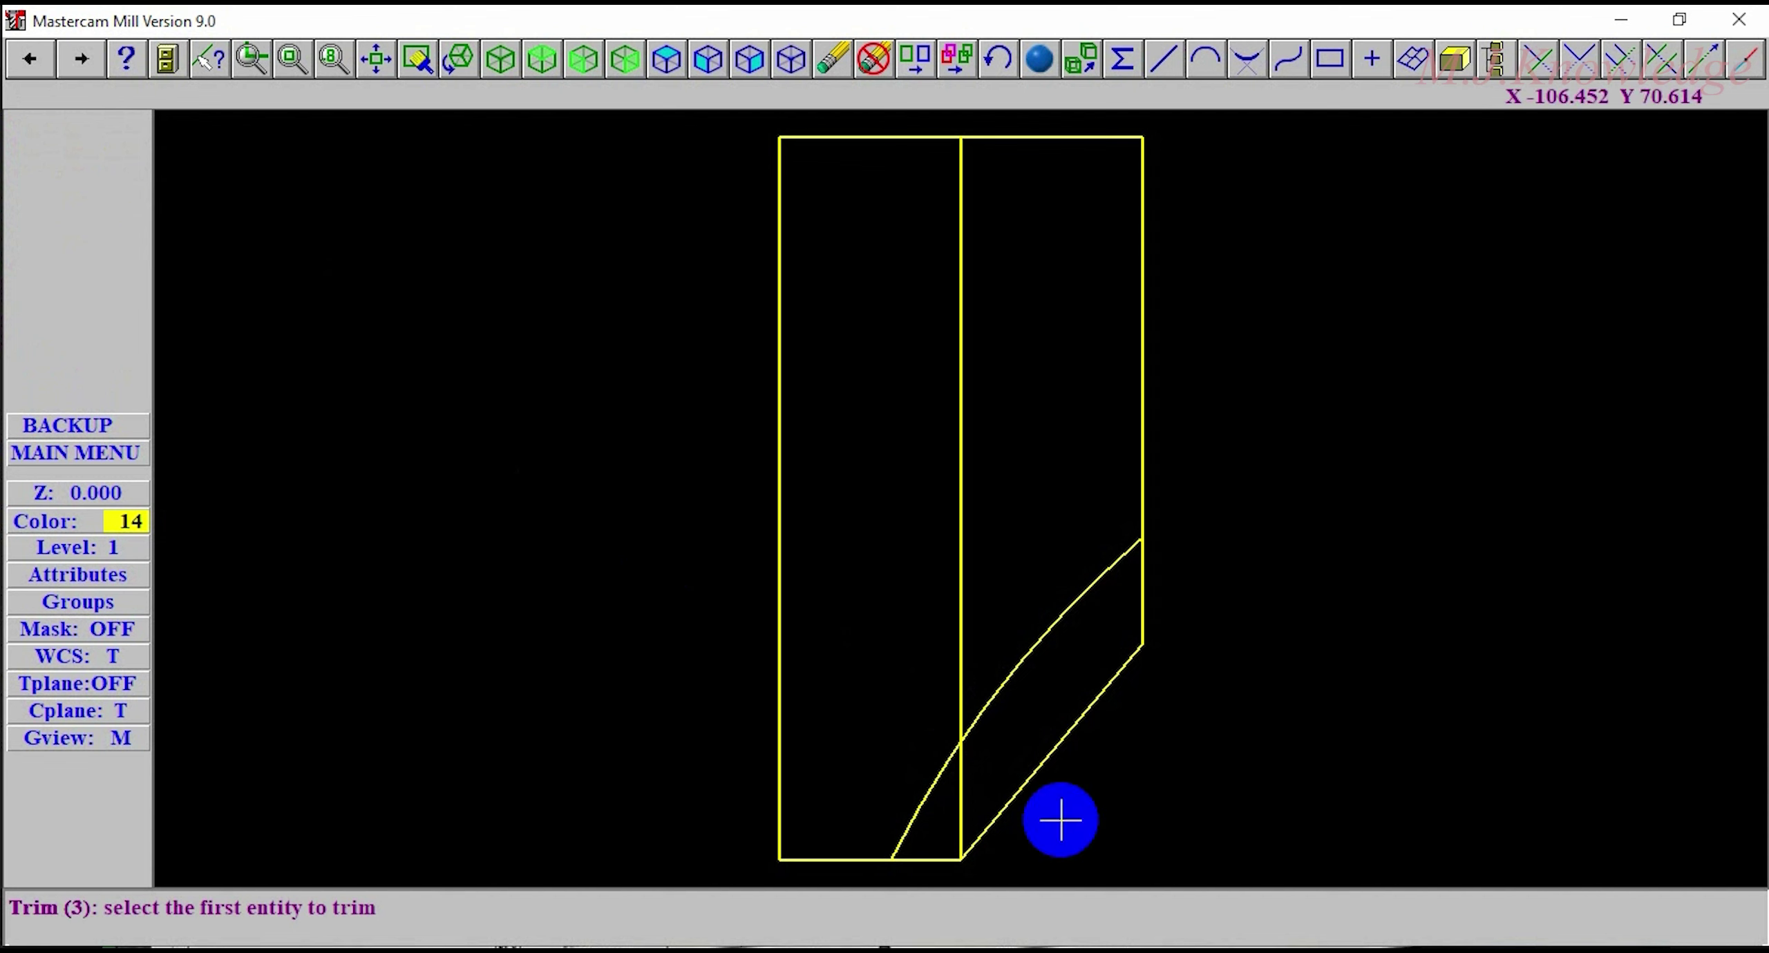
left_click(1000, 710)
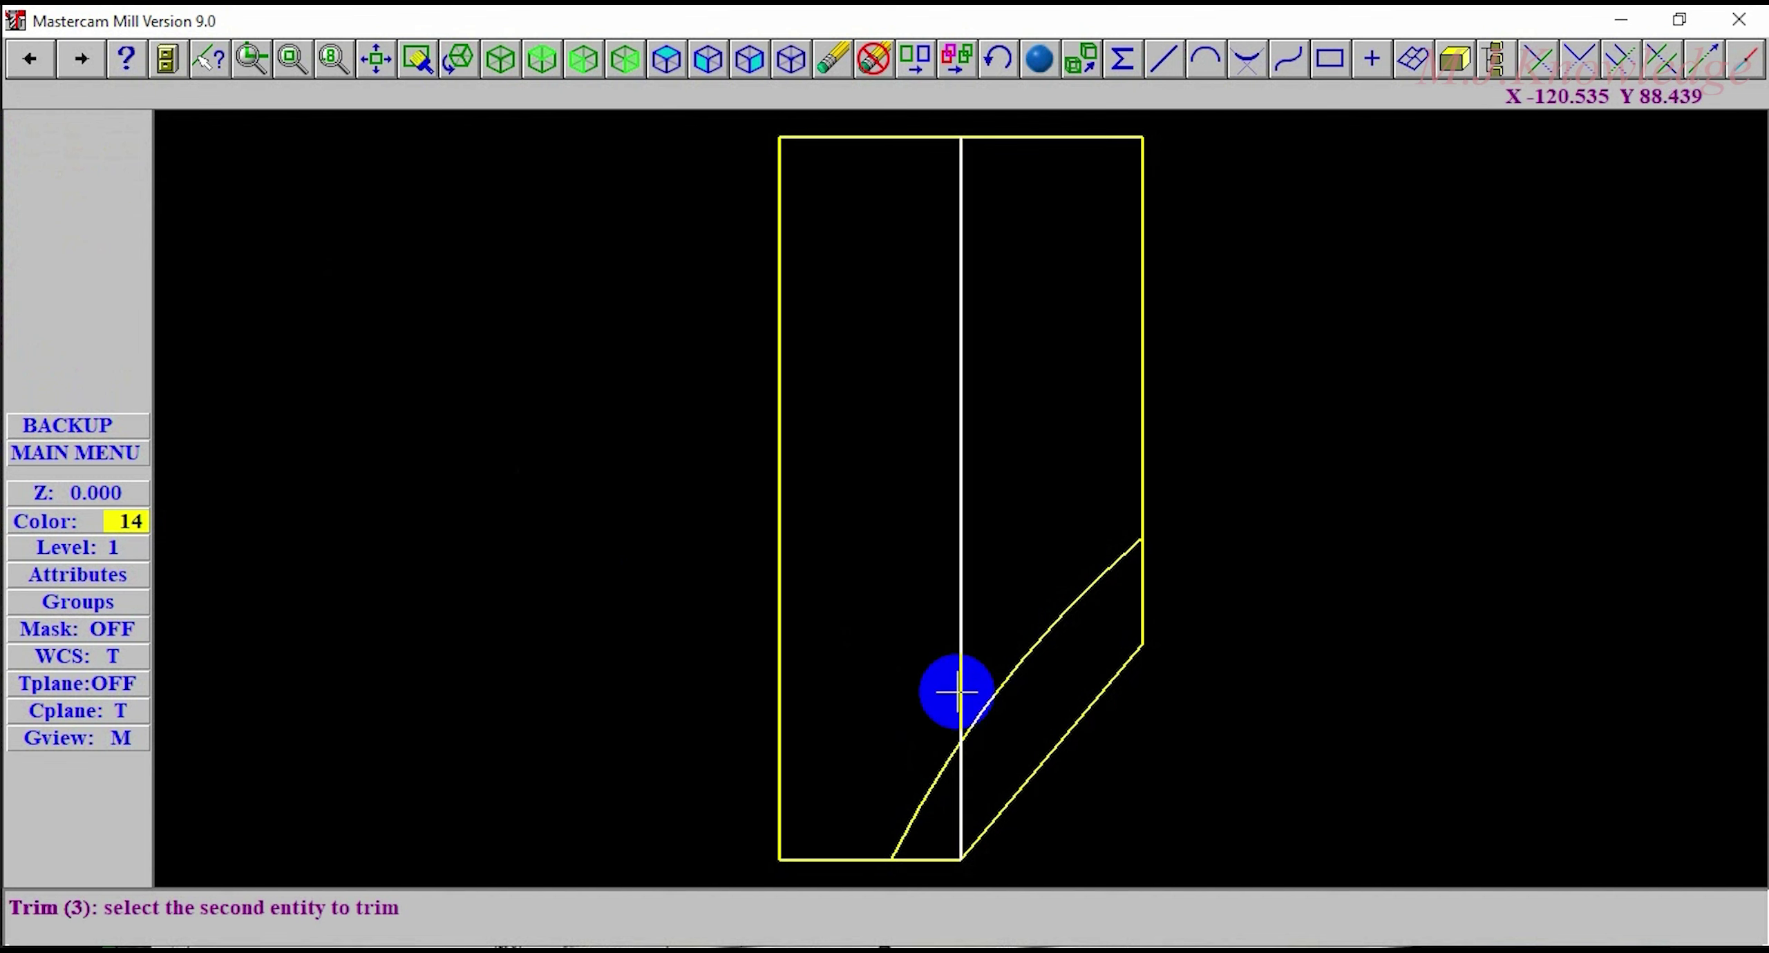
left_click(972, 784)
left_click(960, 782)
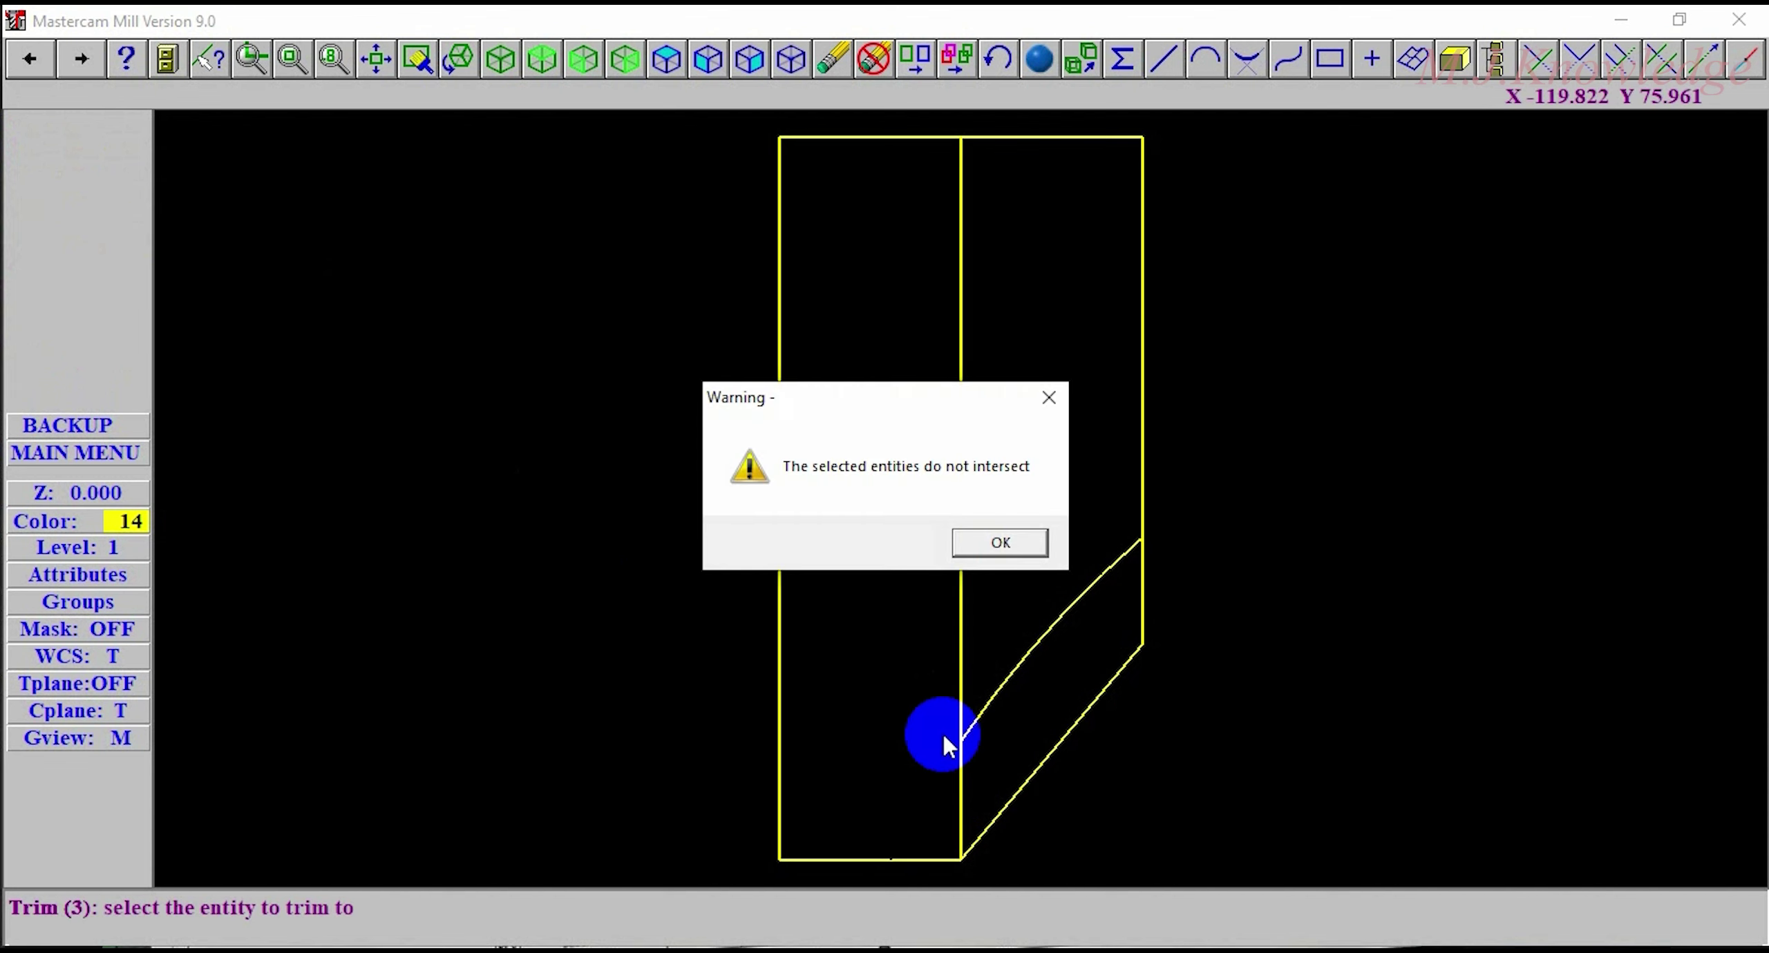
left_click(983, 543)
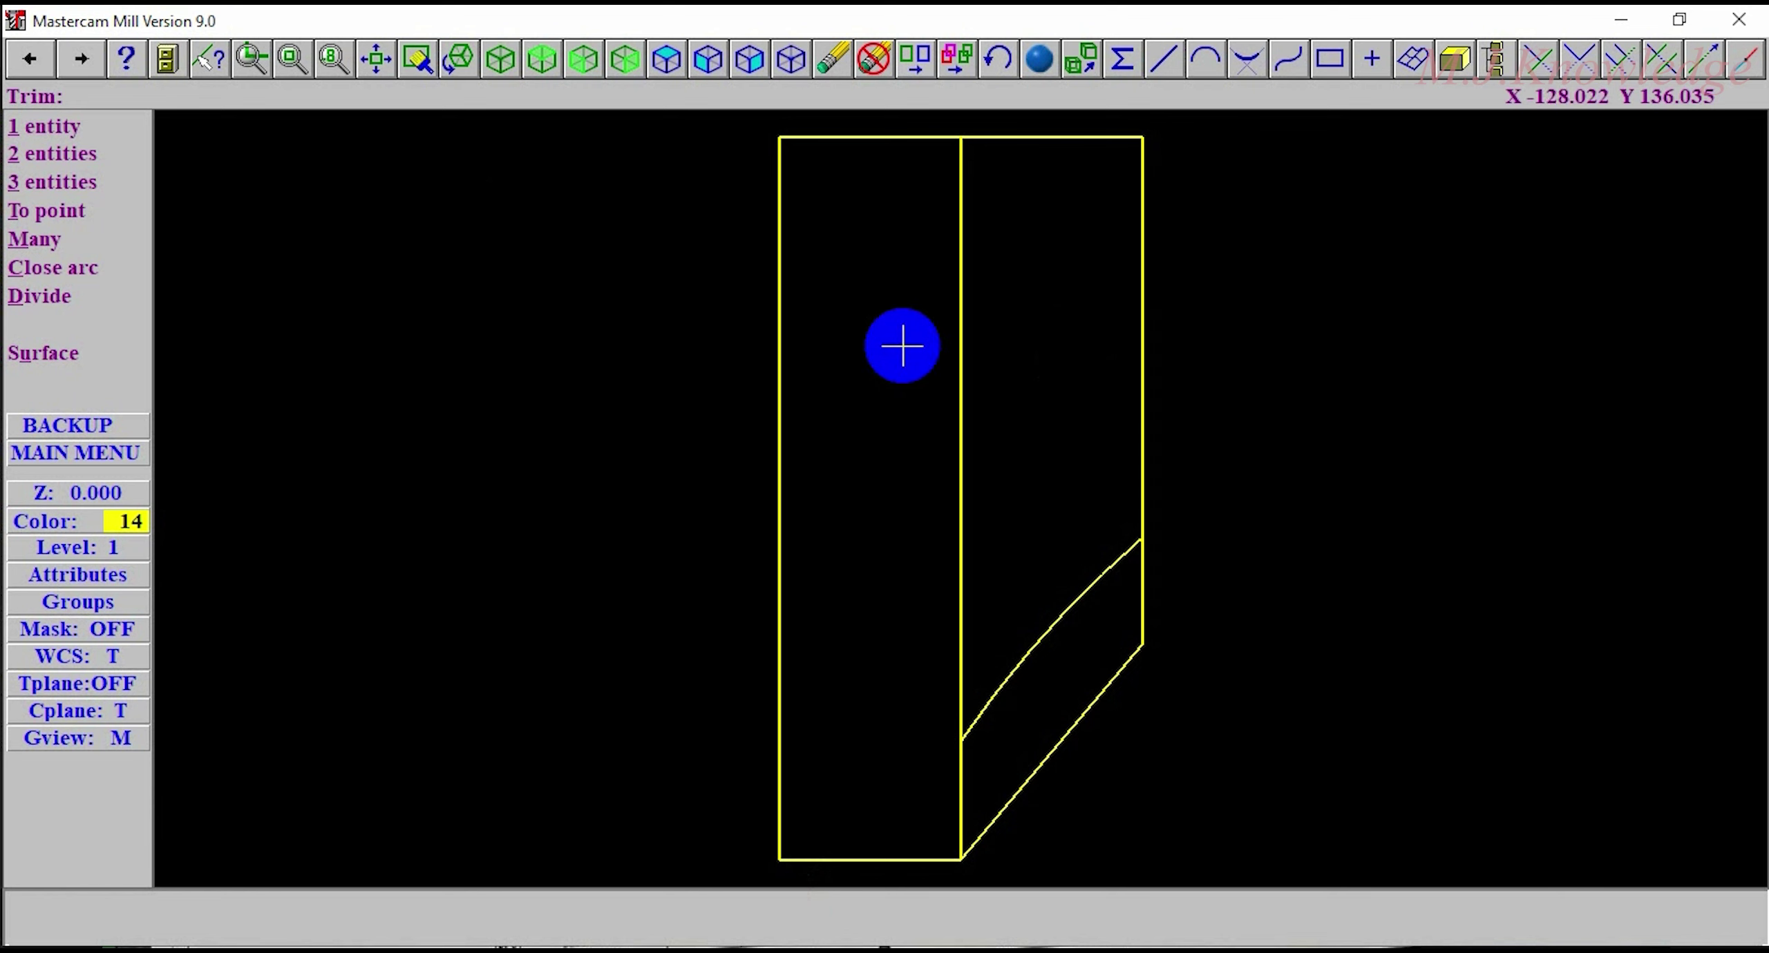
Step: Start the Fillet function and set the fillet radius to 5
right_click(259, 401)
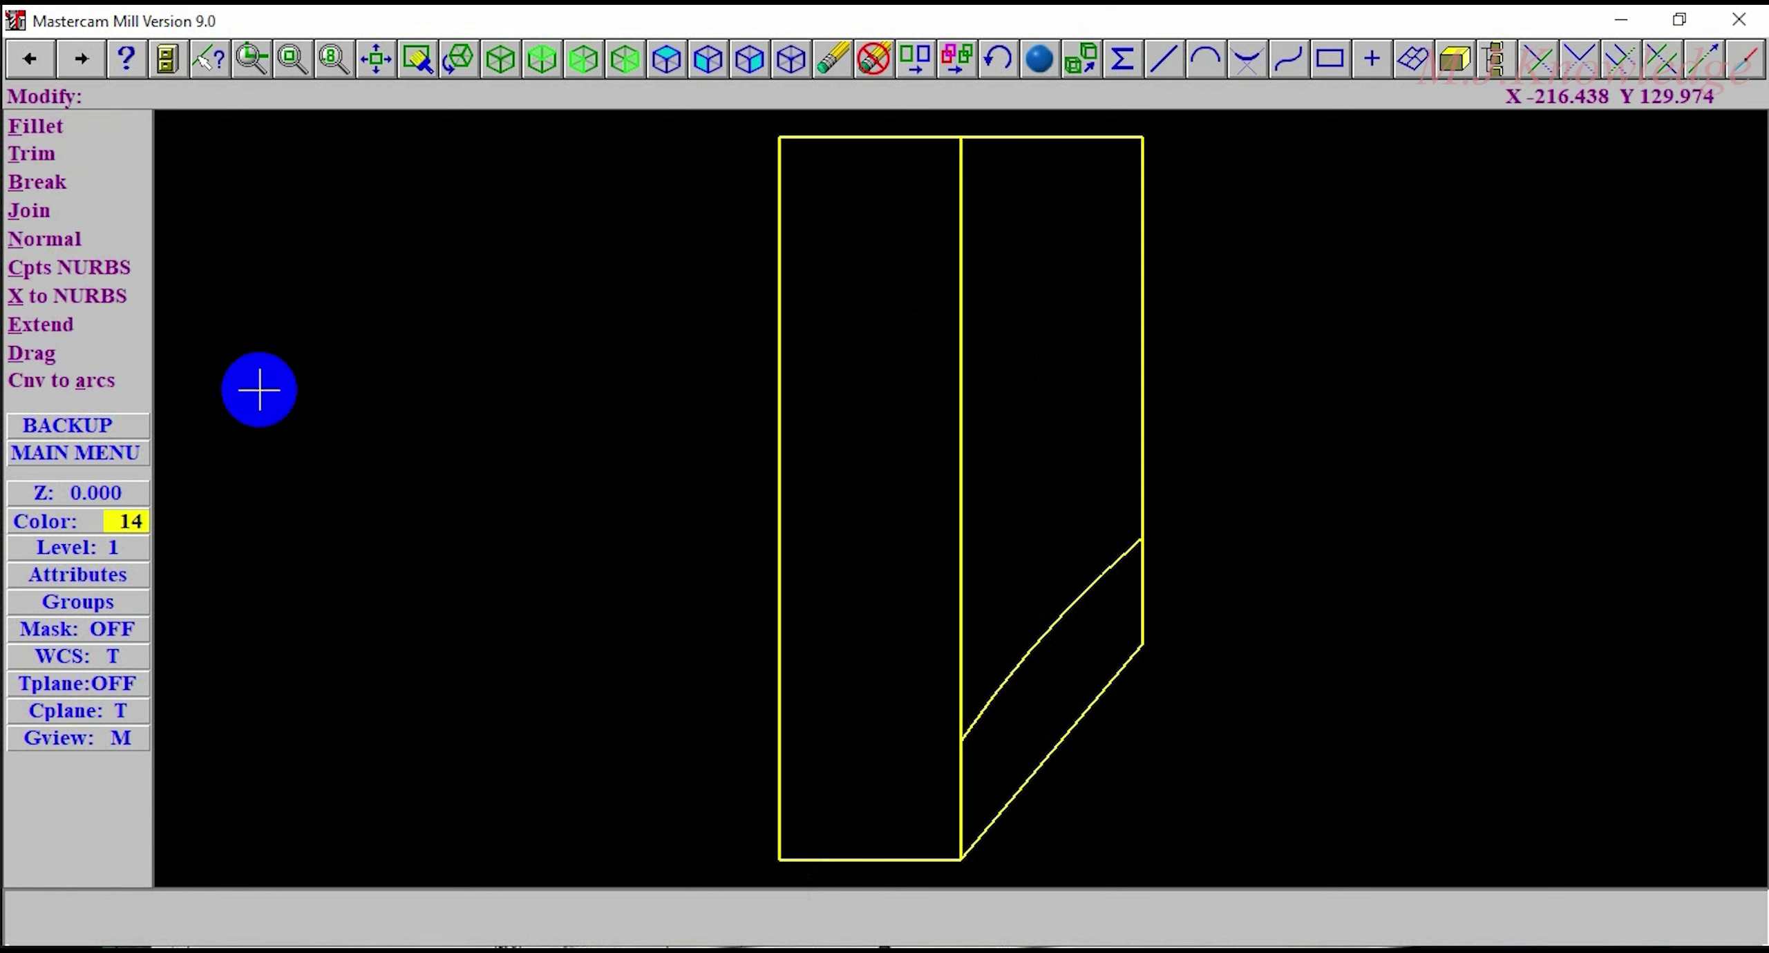
right_click(88, 147)
left_click(77, 213)
left_click(72, 130)
left_click(61, 125)
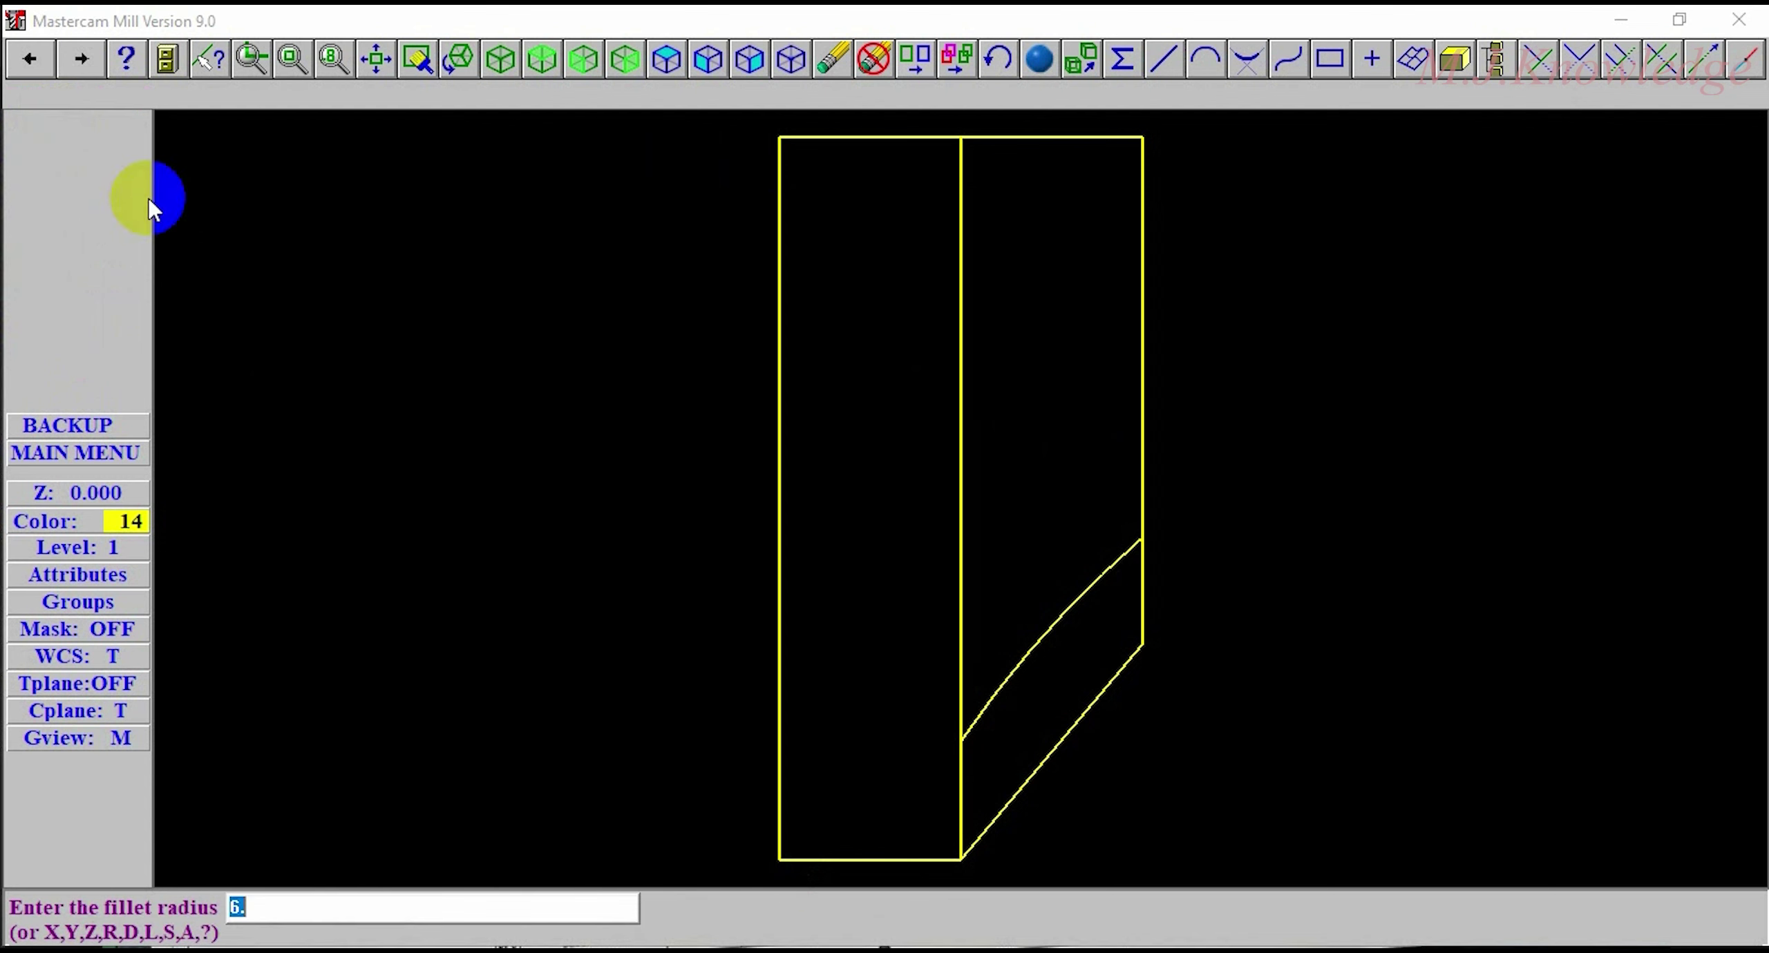
left_click(255, 918)
key("Return")
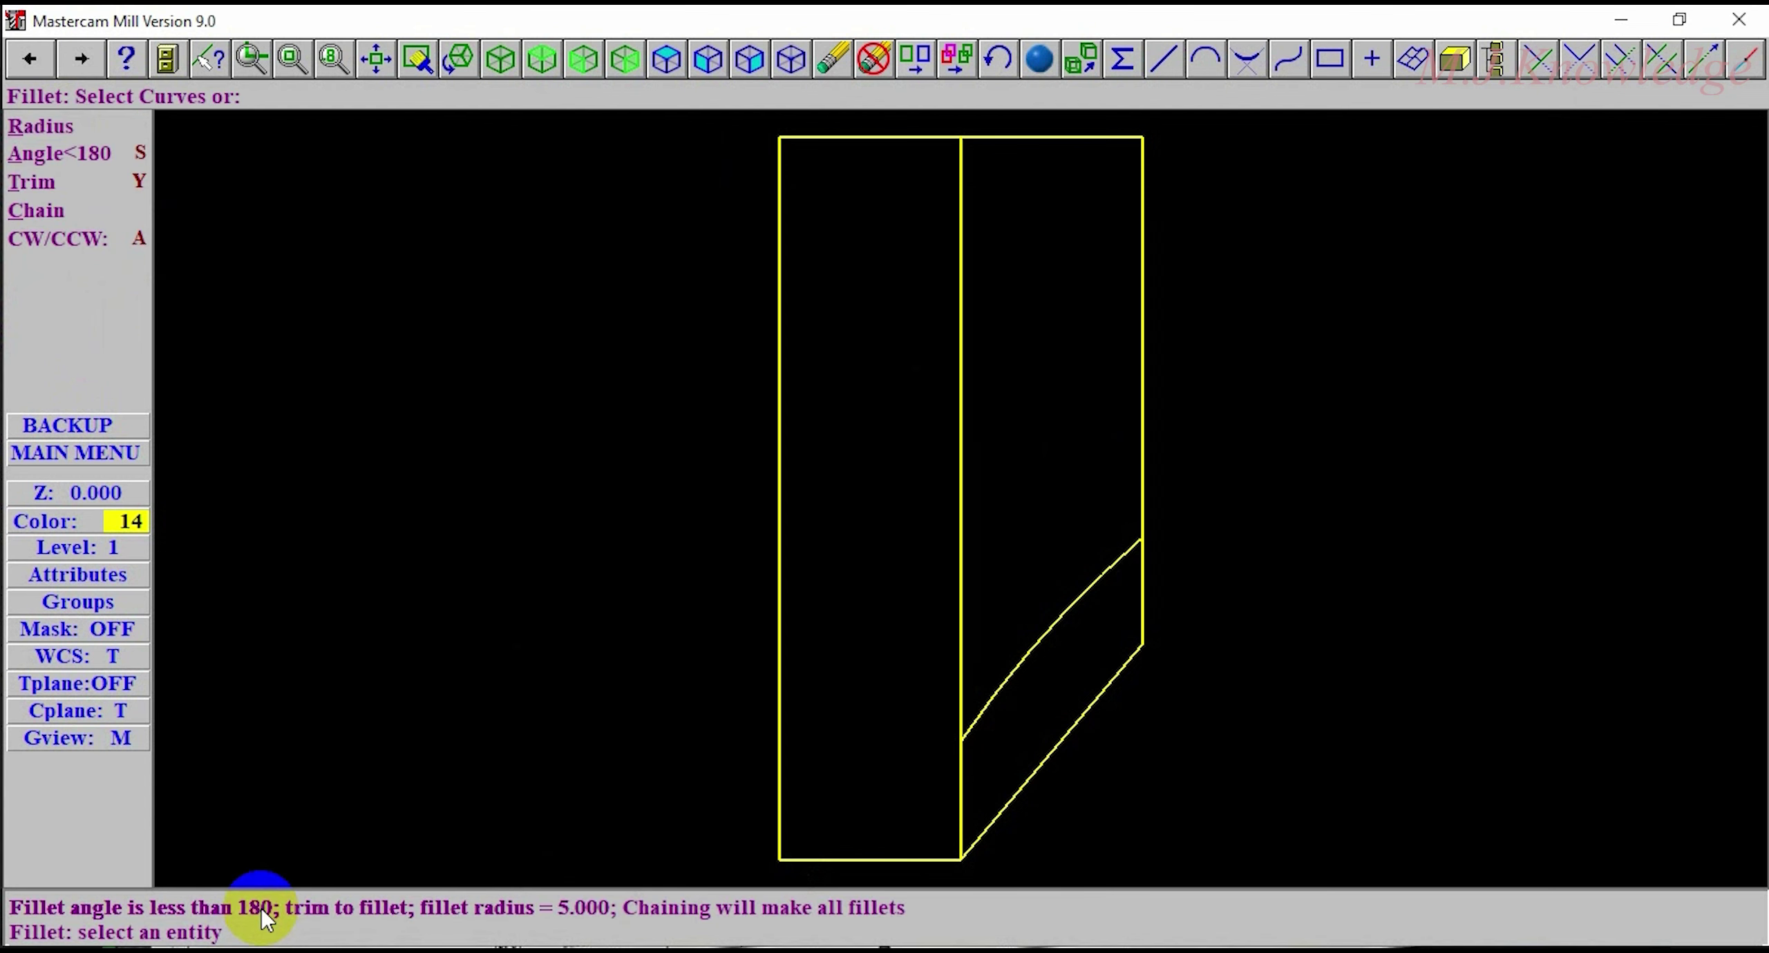
Step: Fillet the top-right, bottom-left, diagonal-bottom and lower-right corners of the outline
left_click(1129, 165)
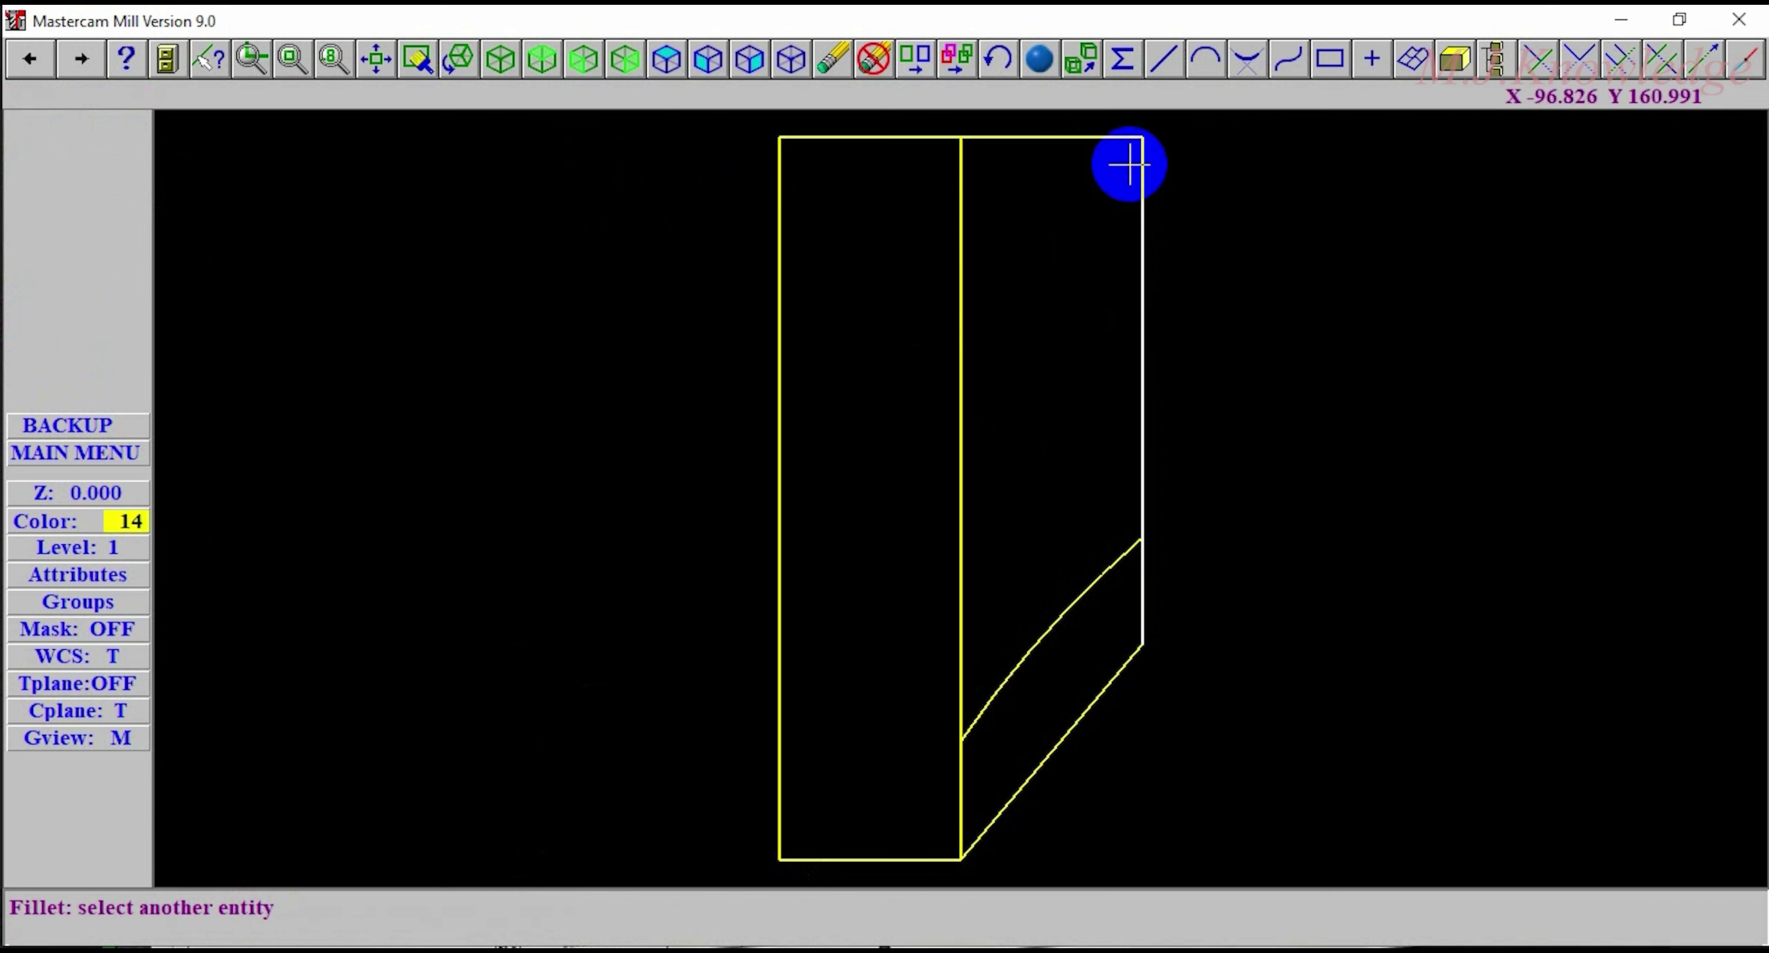
left_click(853, 859)
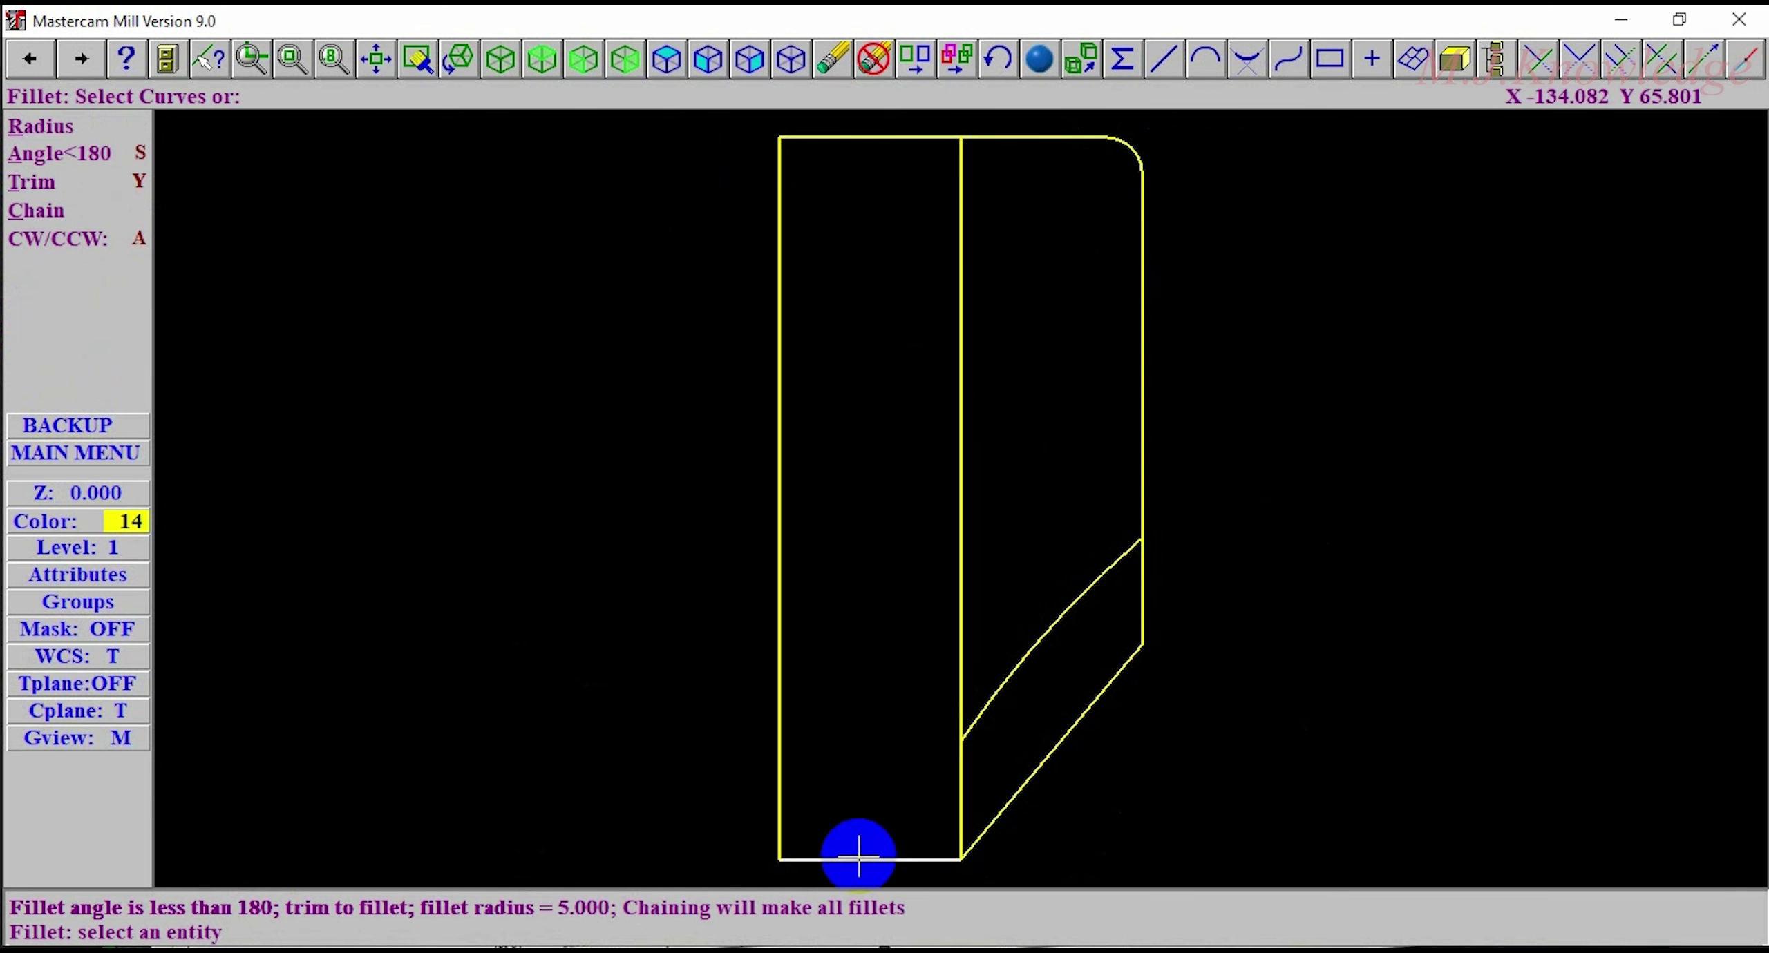
left_click(791, 859)
left_click(780, 827)
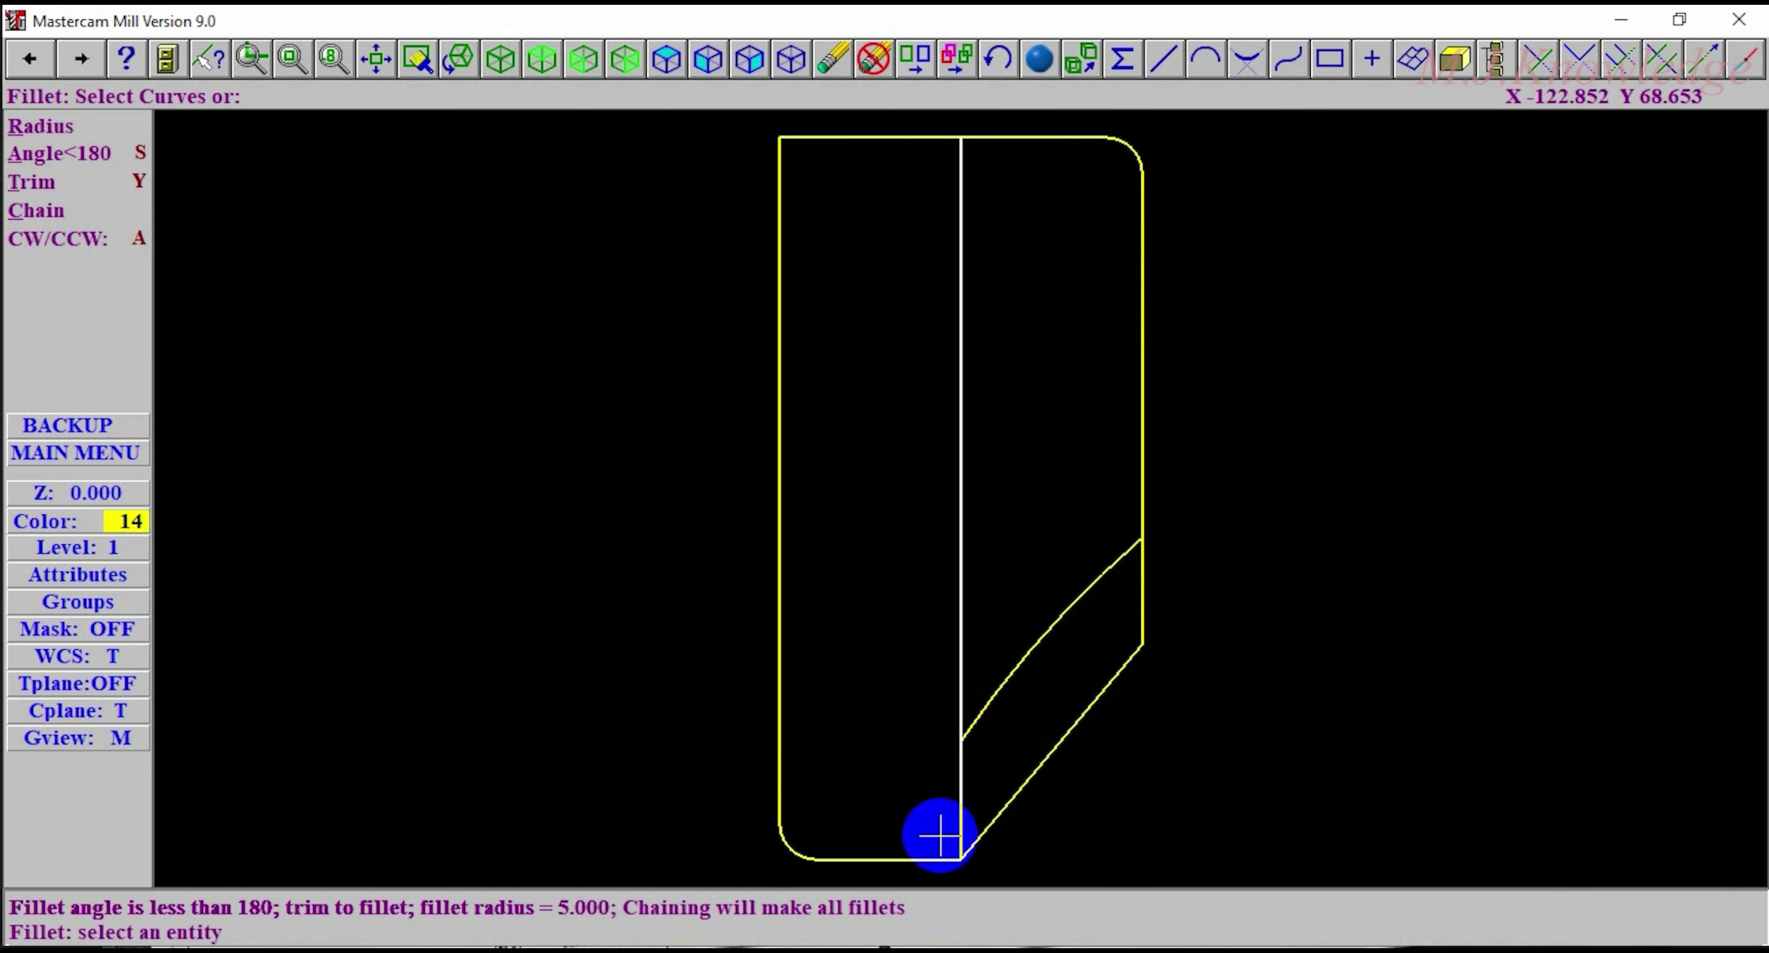
left_click(988, 827)
left_click(941, 860)
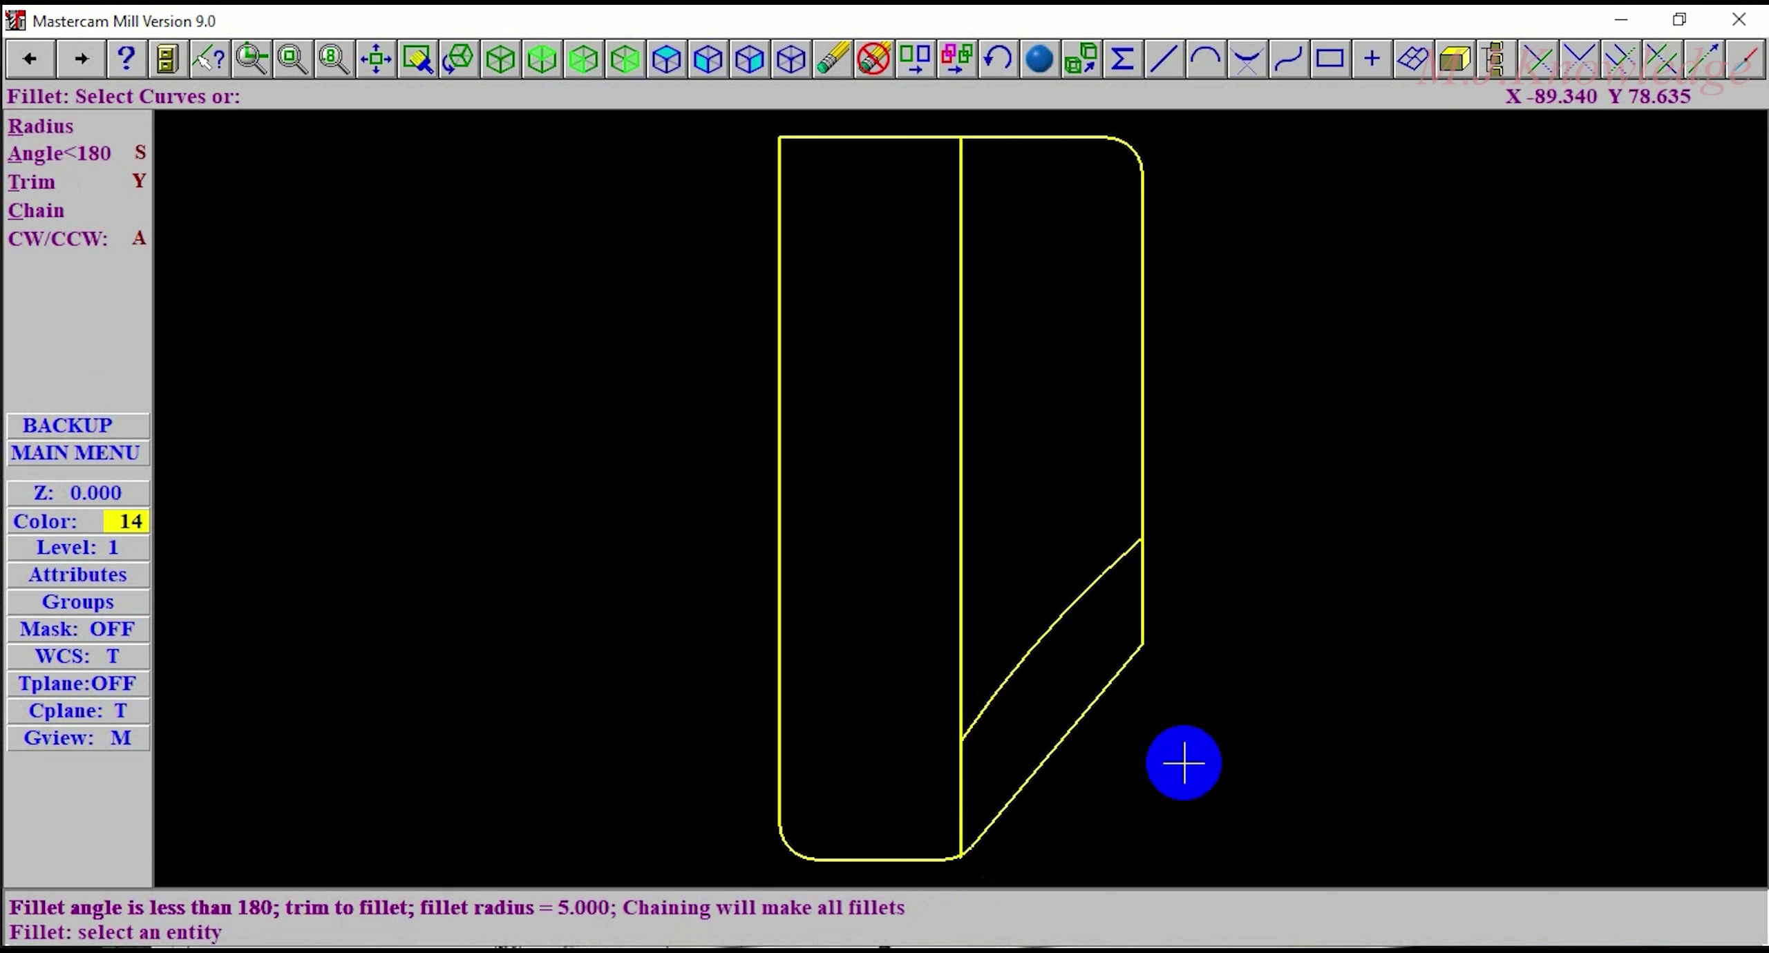
left_click(1144, 617)
left_click(1136, 658)
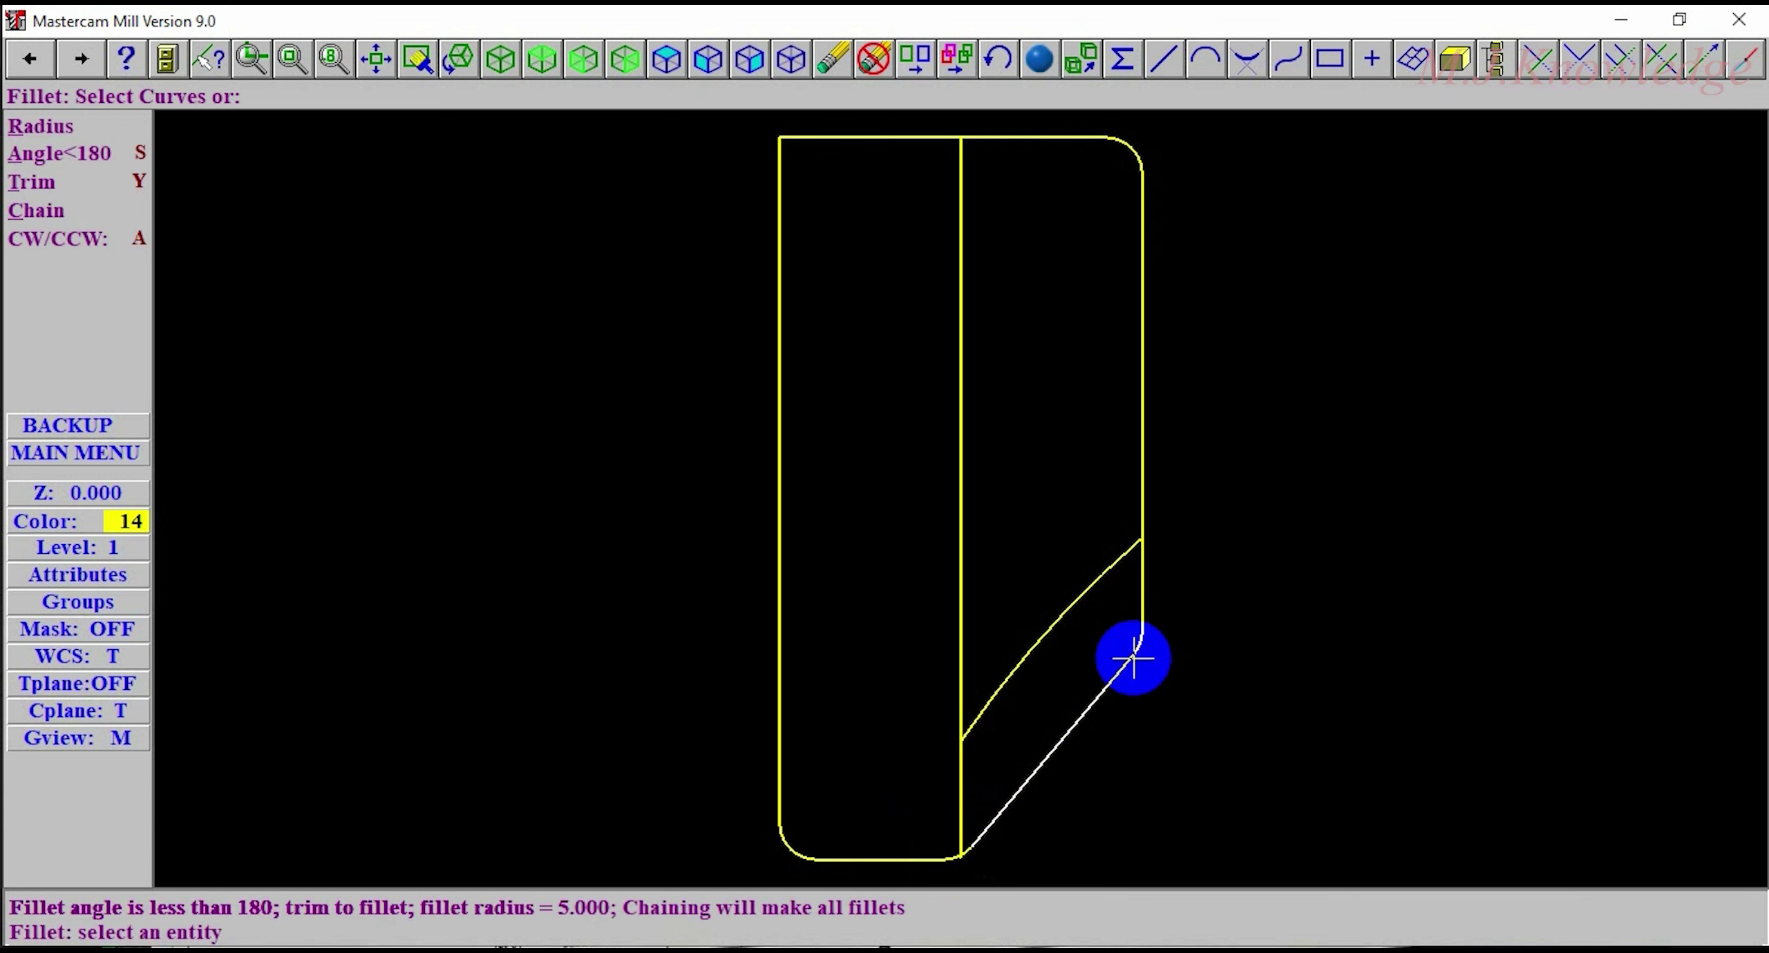
key("Escape")
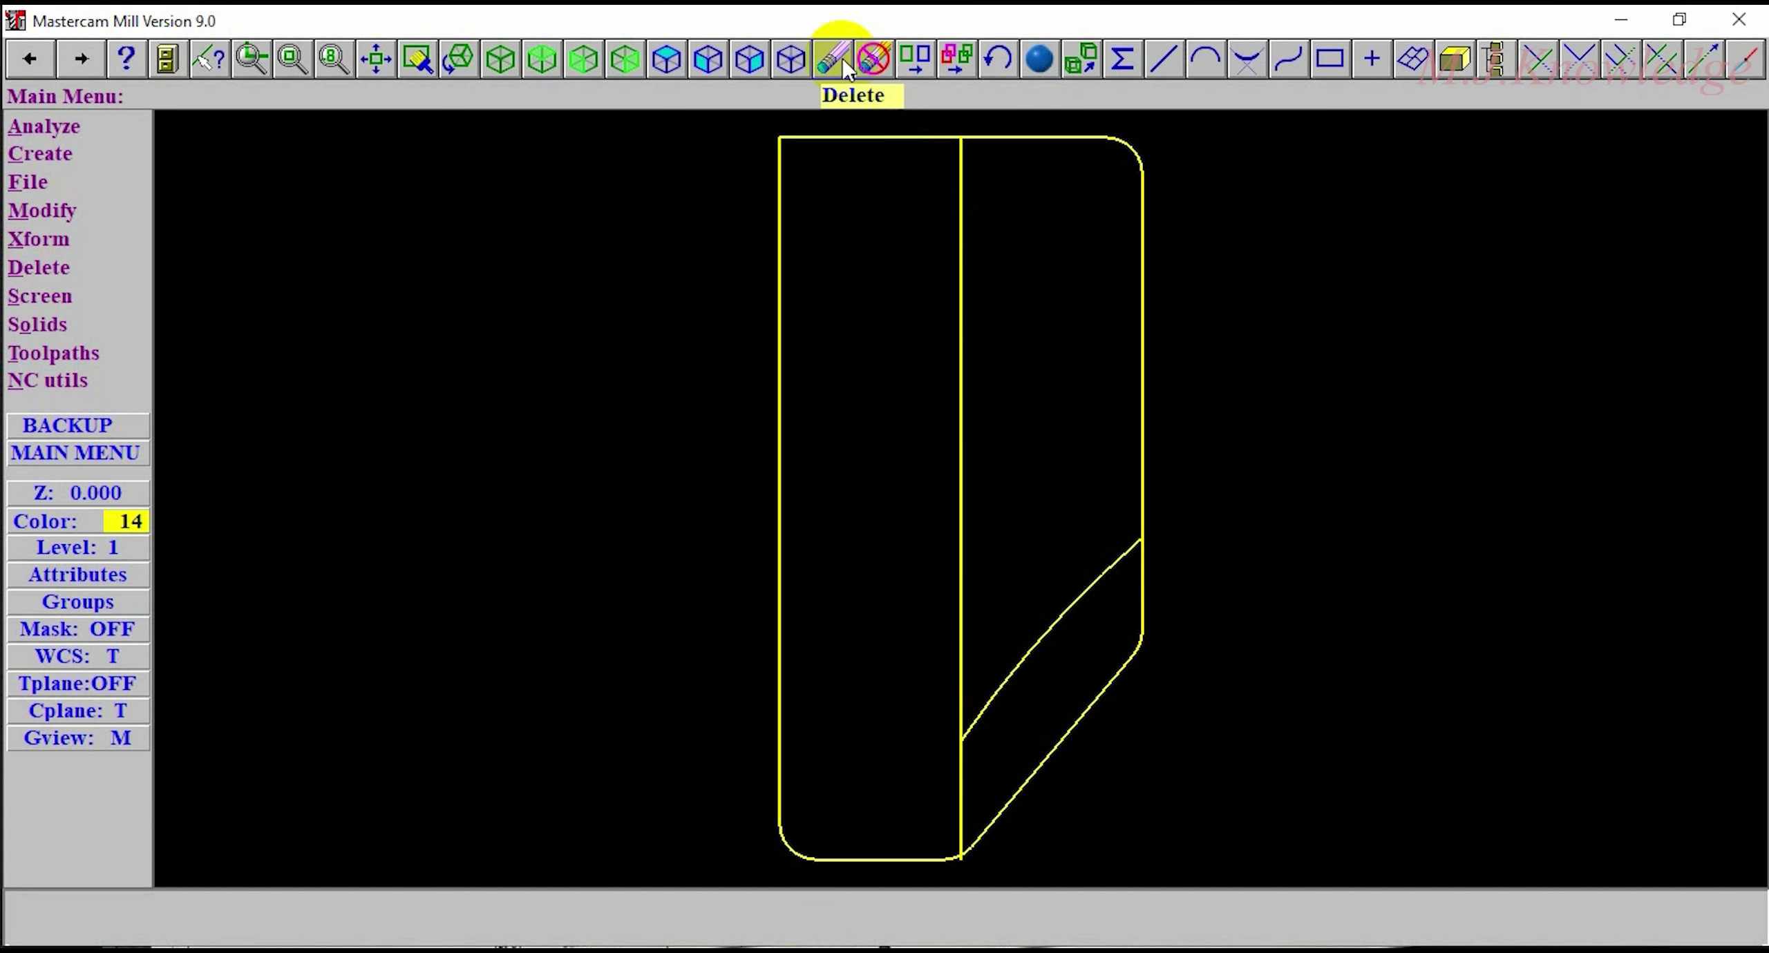
Step: Delete the vertical centre line and show the outline screen-fitted in isometric view
left_click(844, 66)
left_click(961, 429)
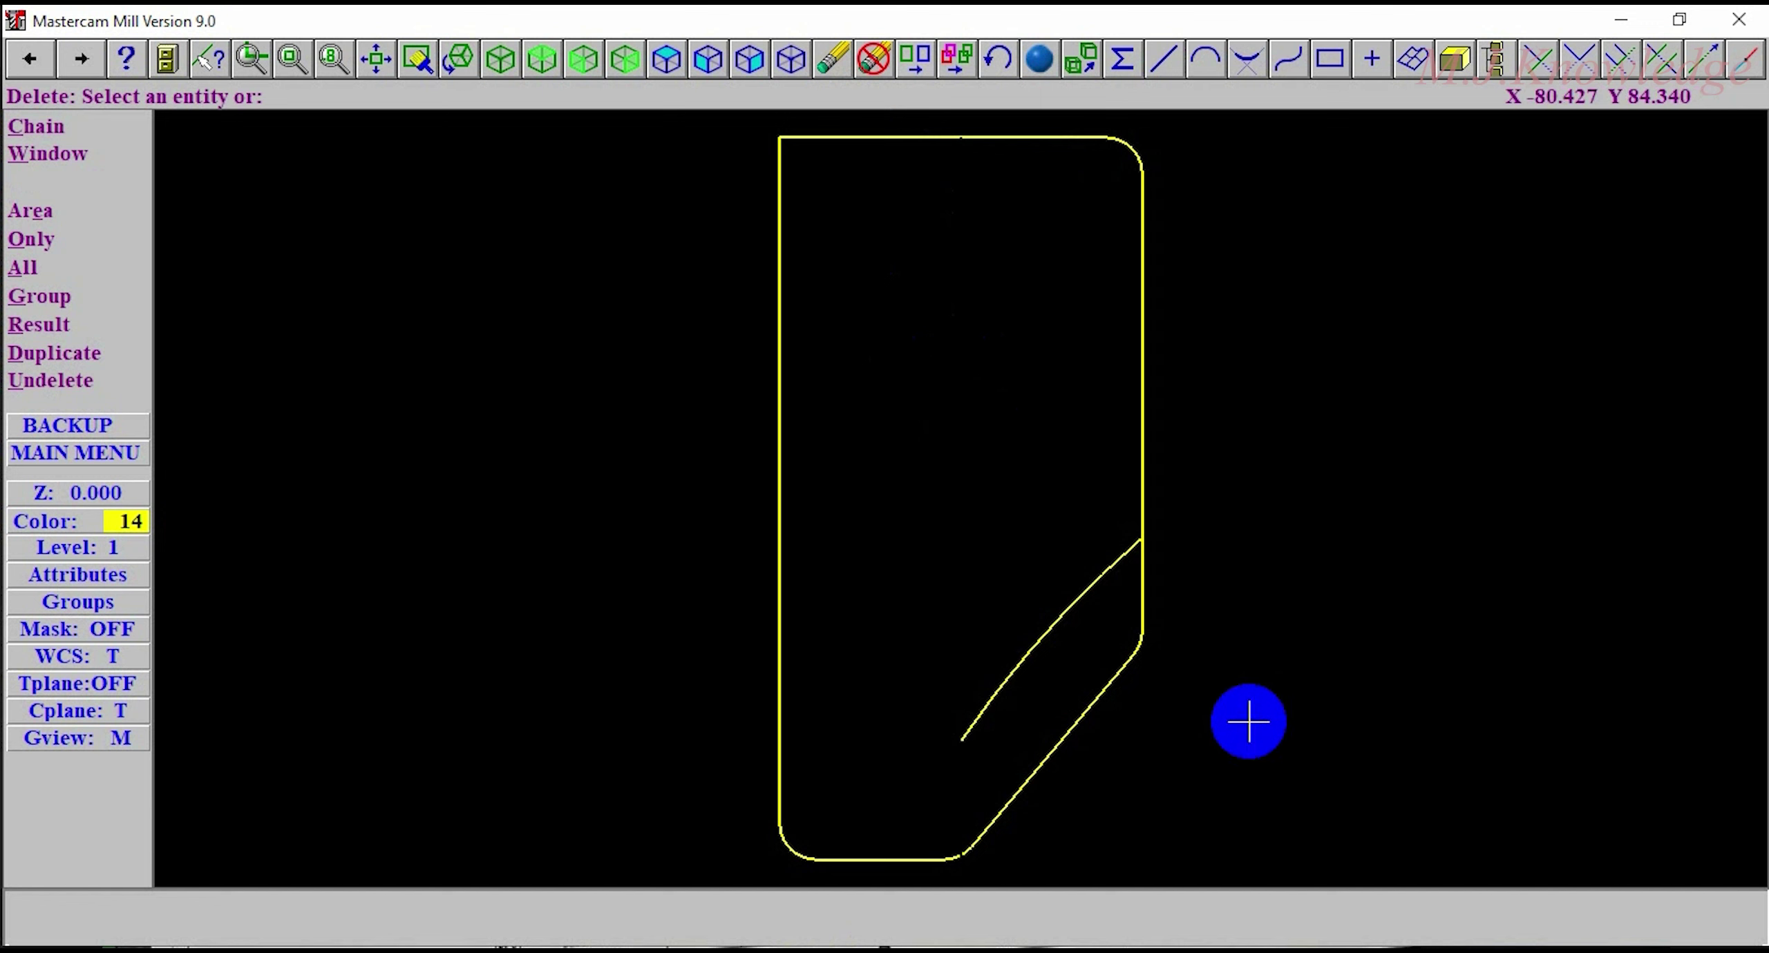
right_click(1309, 342)
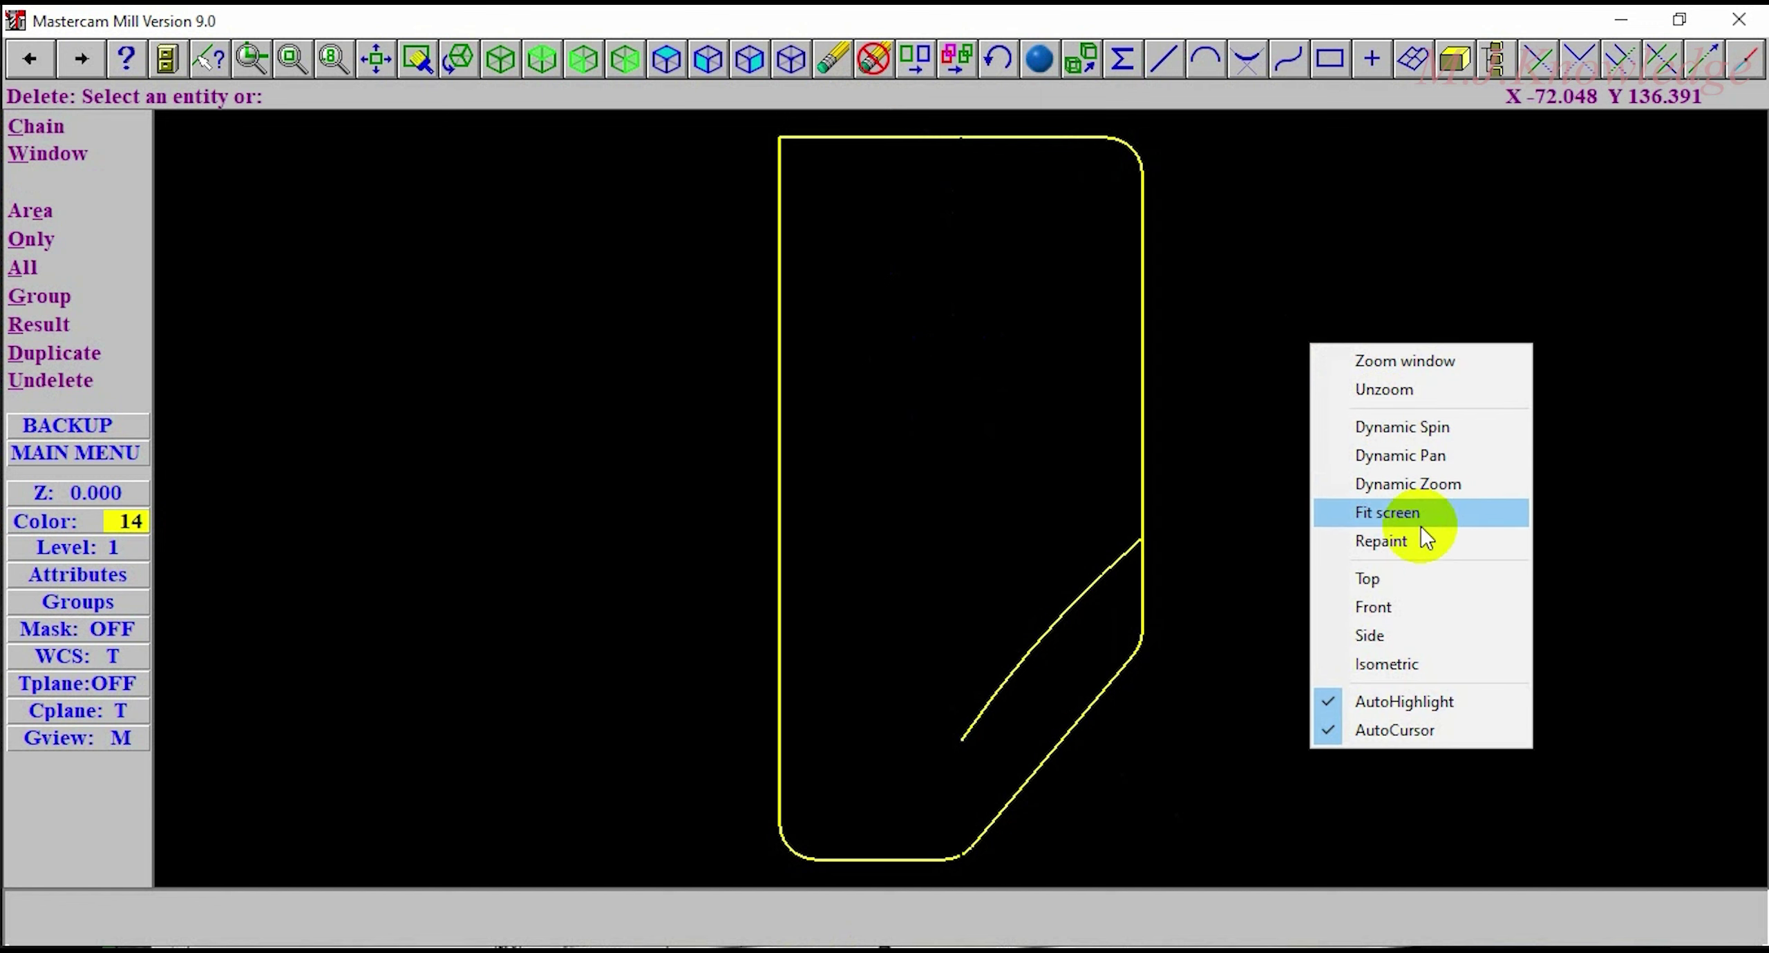
left_click(1410, 665)
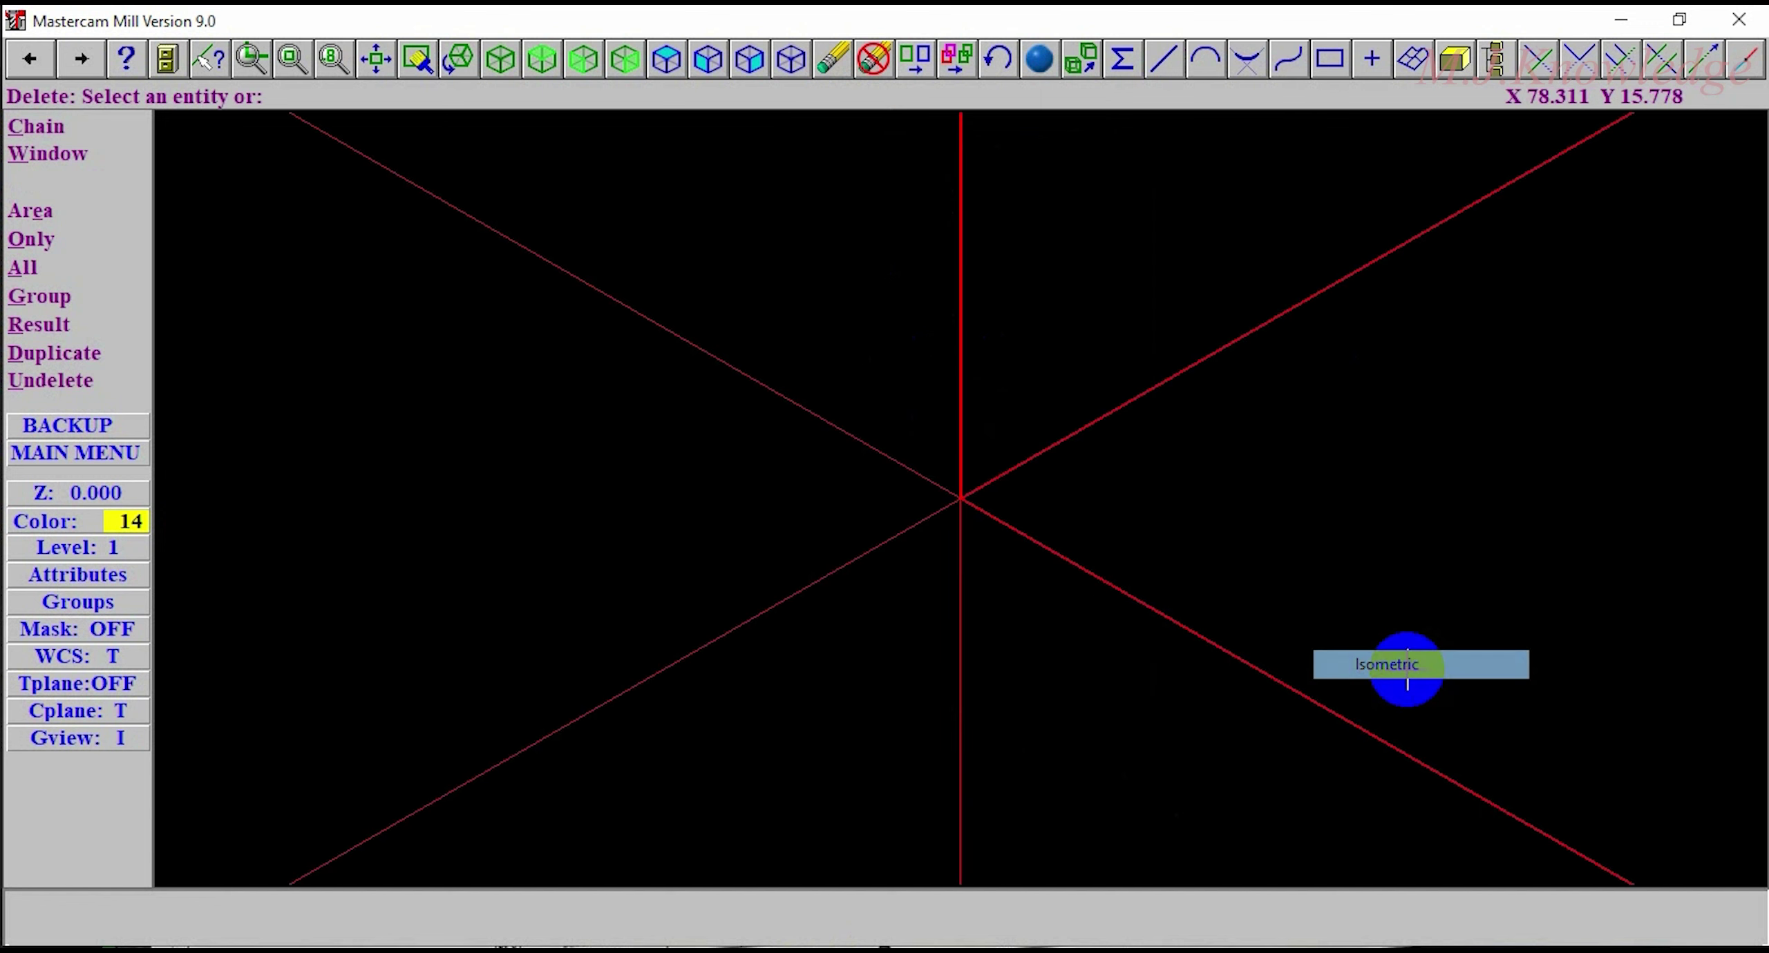
left_click(385, 50)
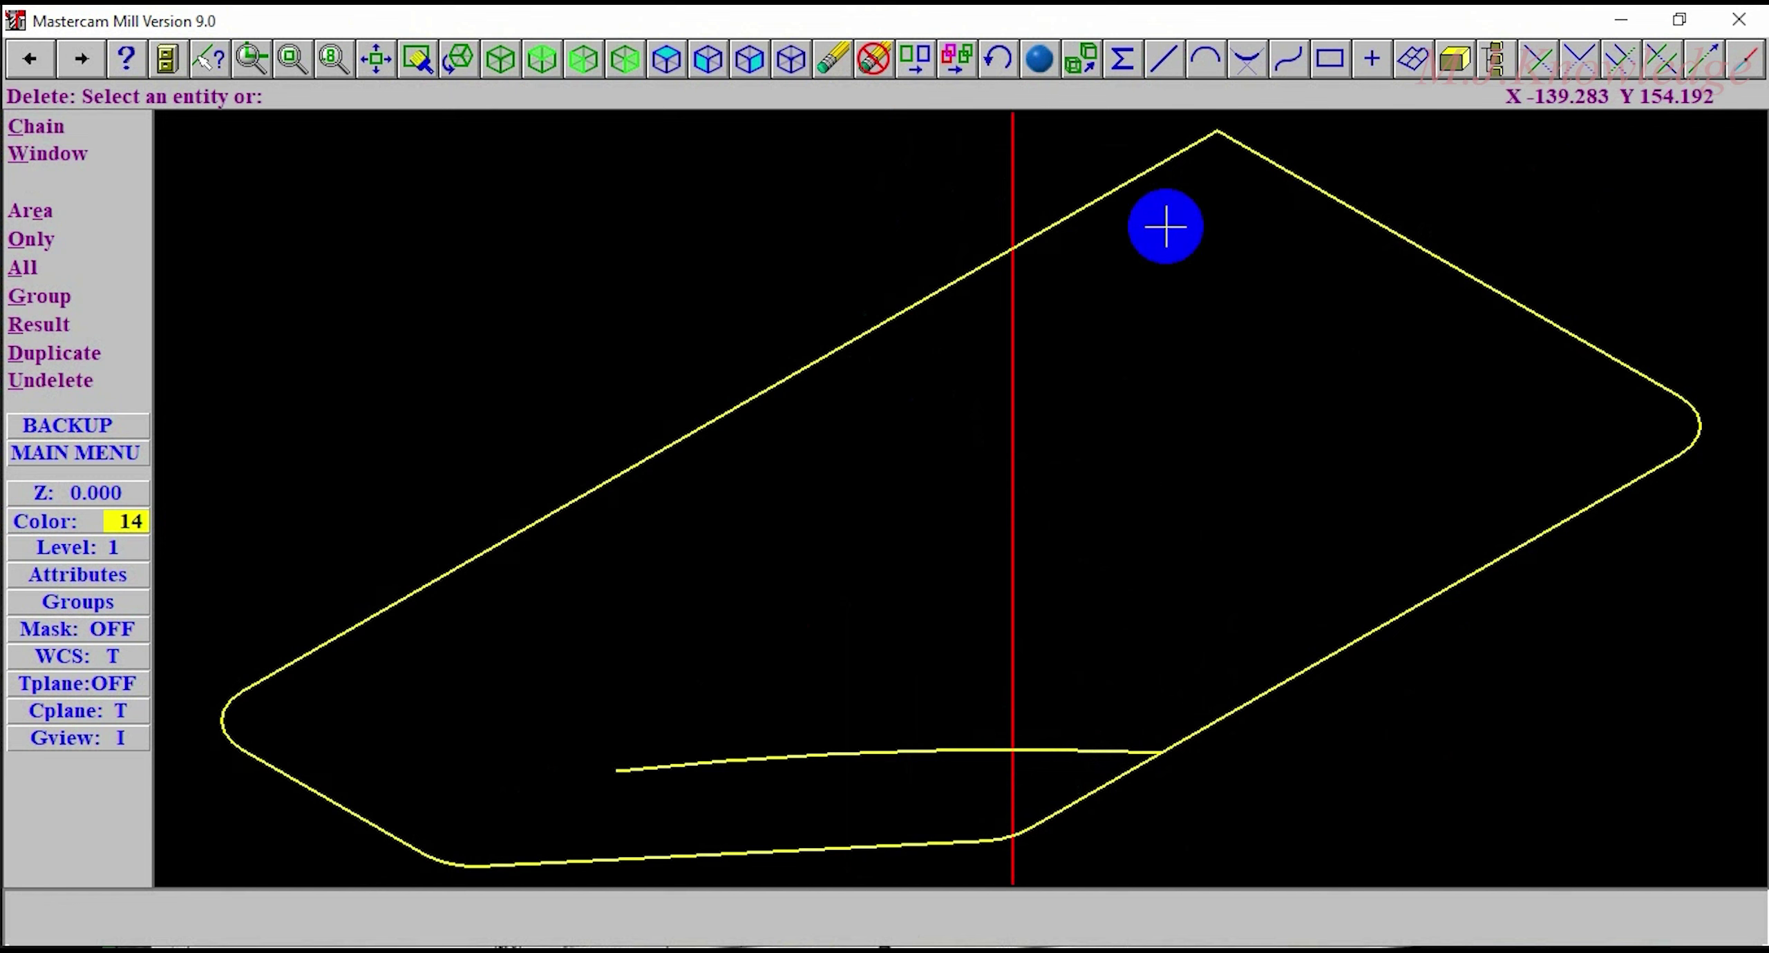
key("Escape")
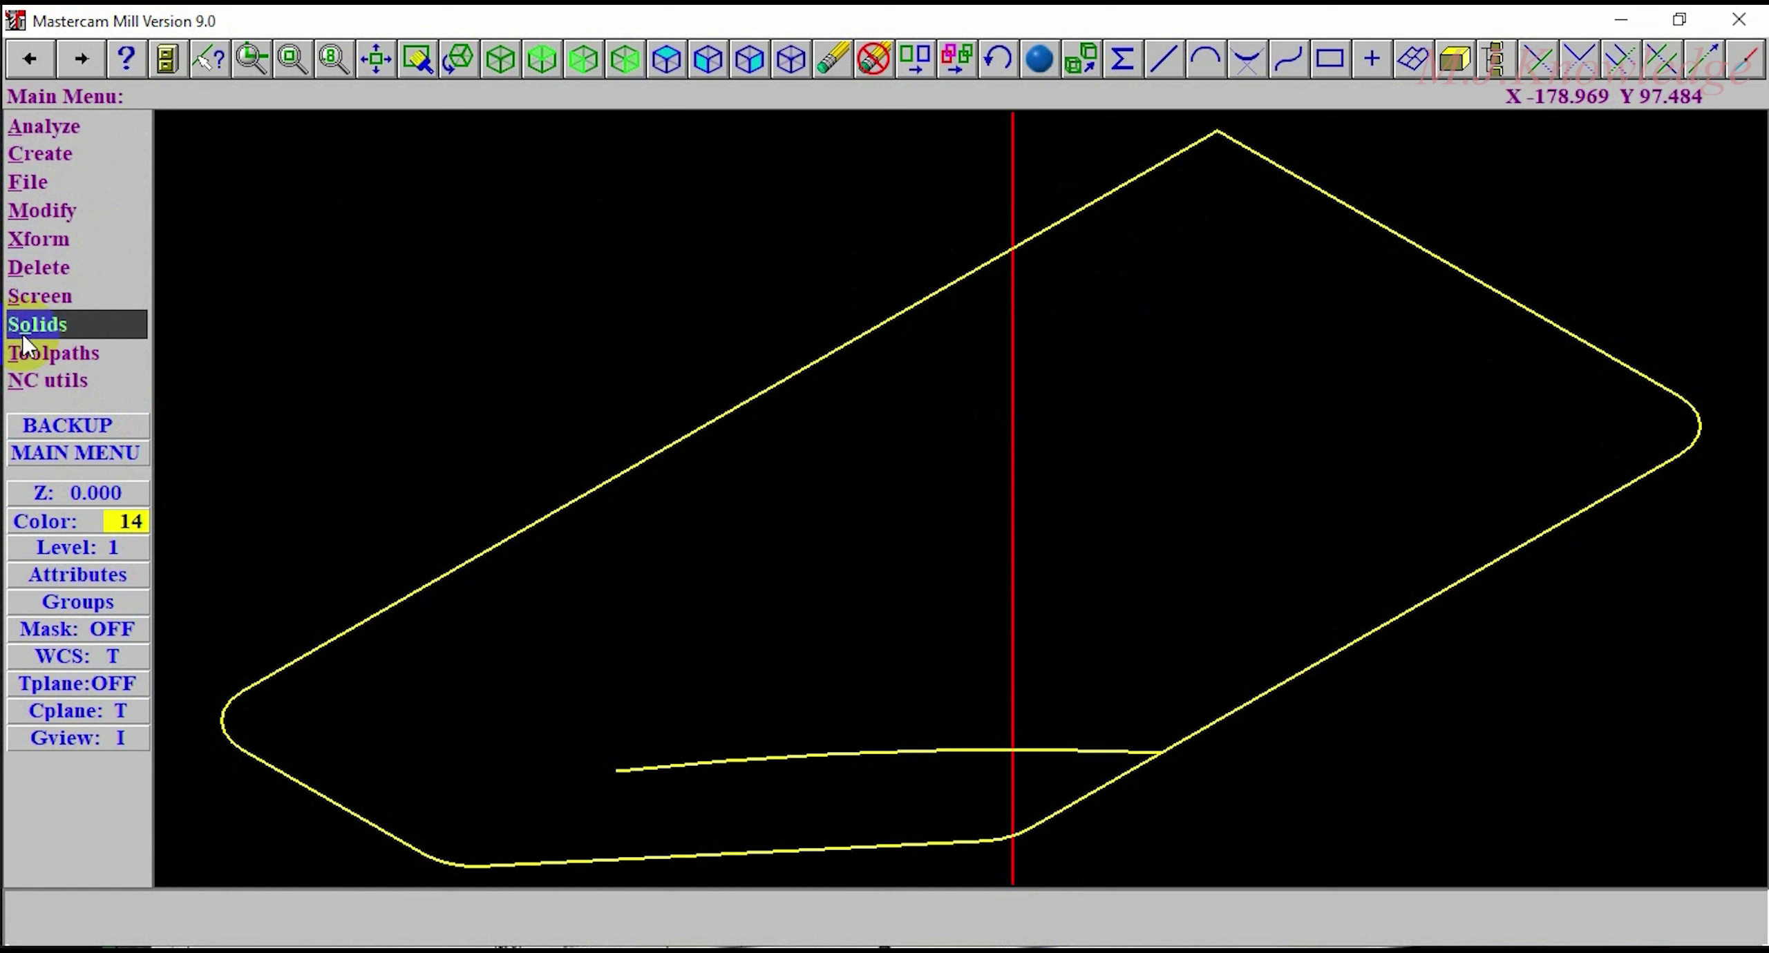
Step: Chain the filleted slot outline for a solid extrusion, opening Extrude Chain at distance 50.0
left_click(52, 326)
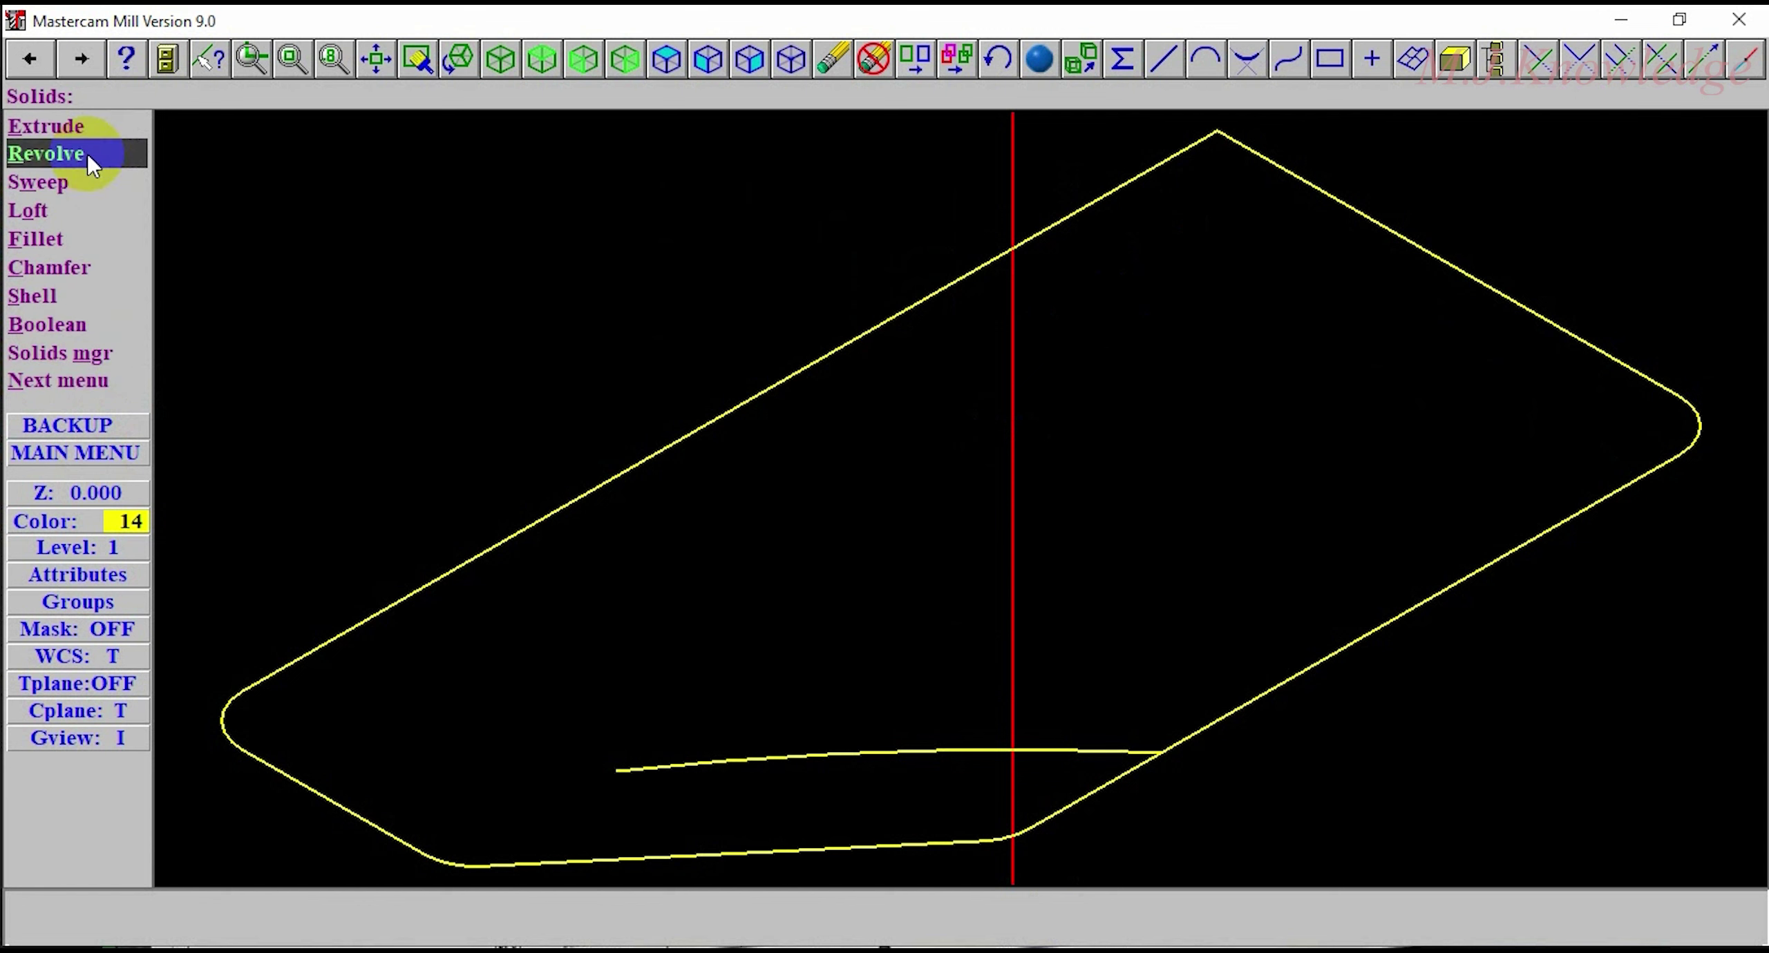
left_click(42, 126)
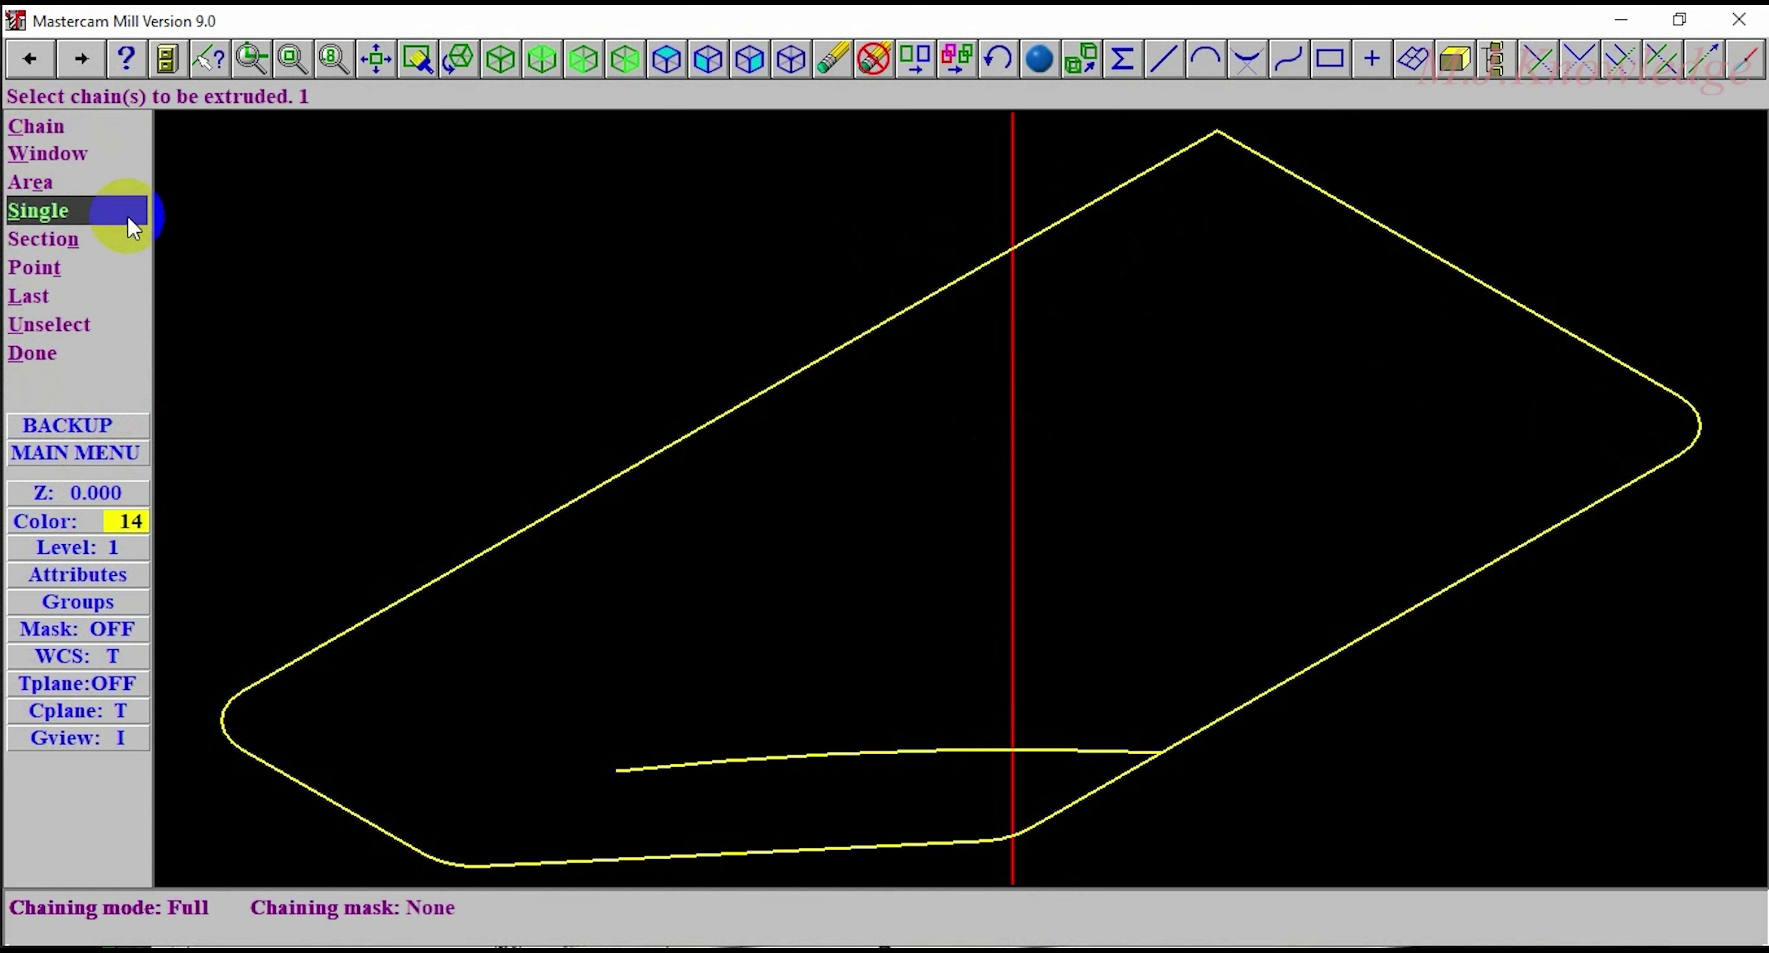
left_click(35, 128)
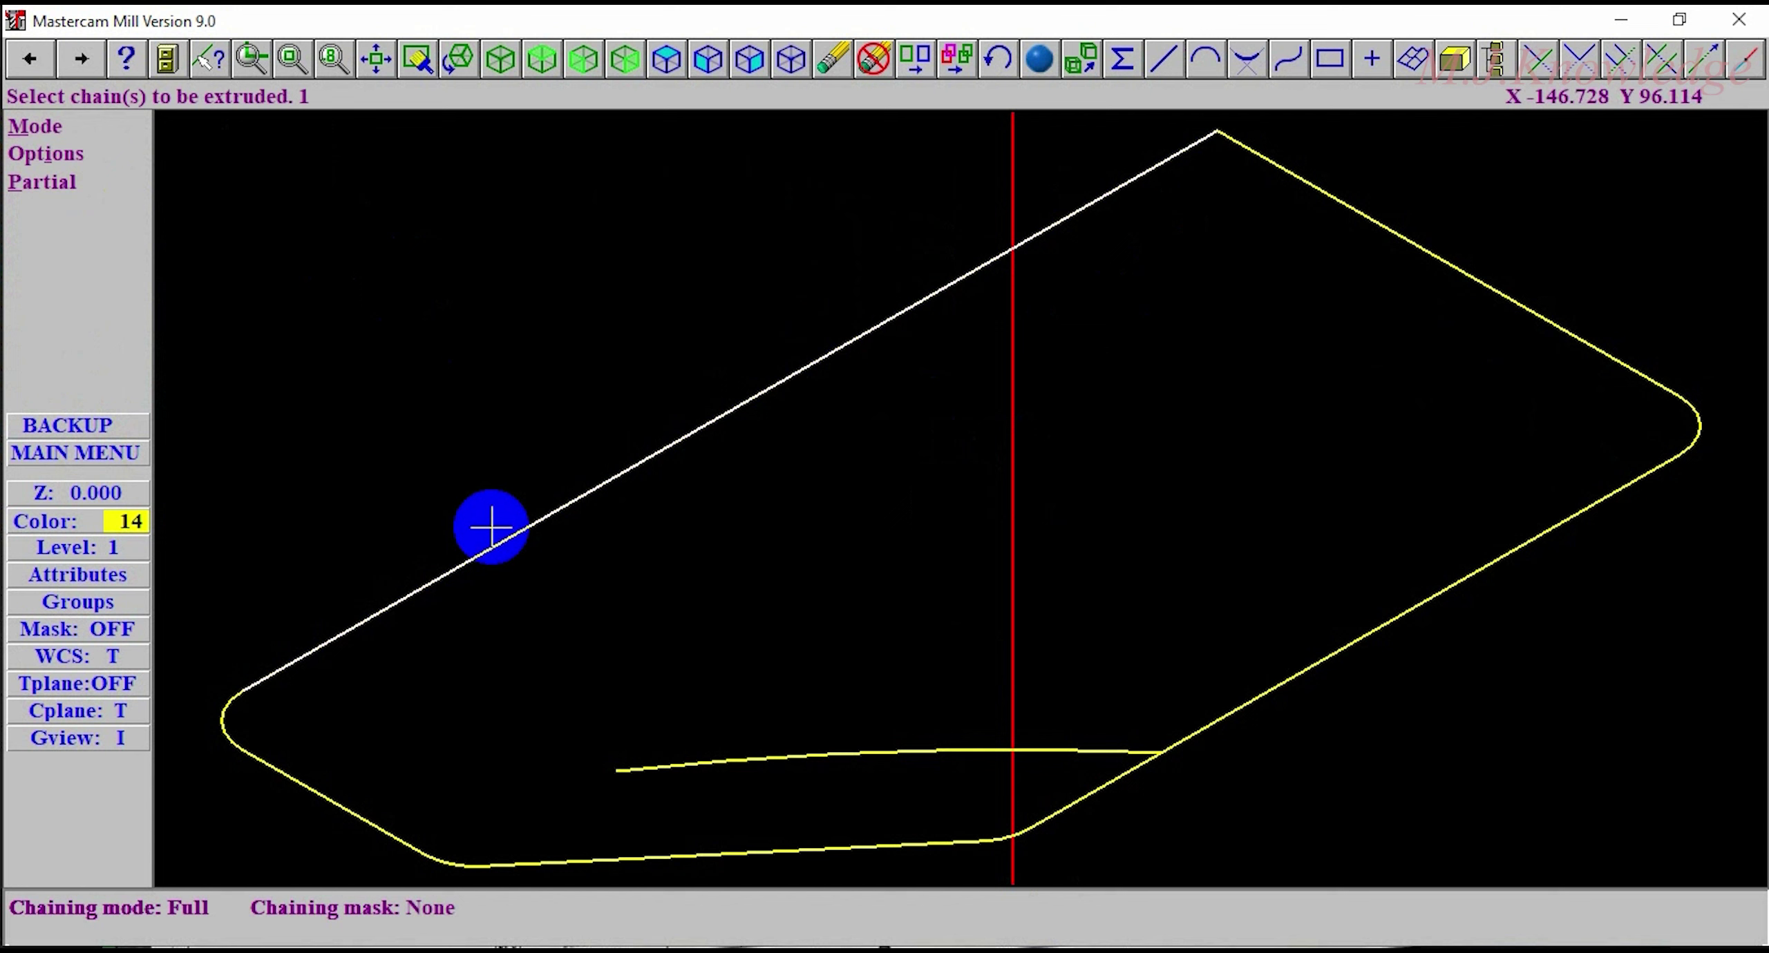
left_click(495, 539)
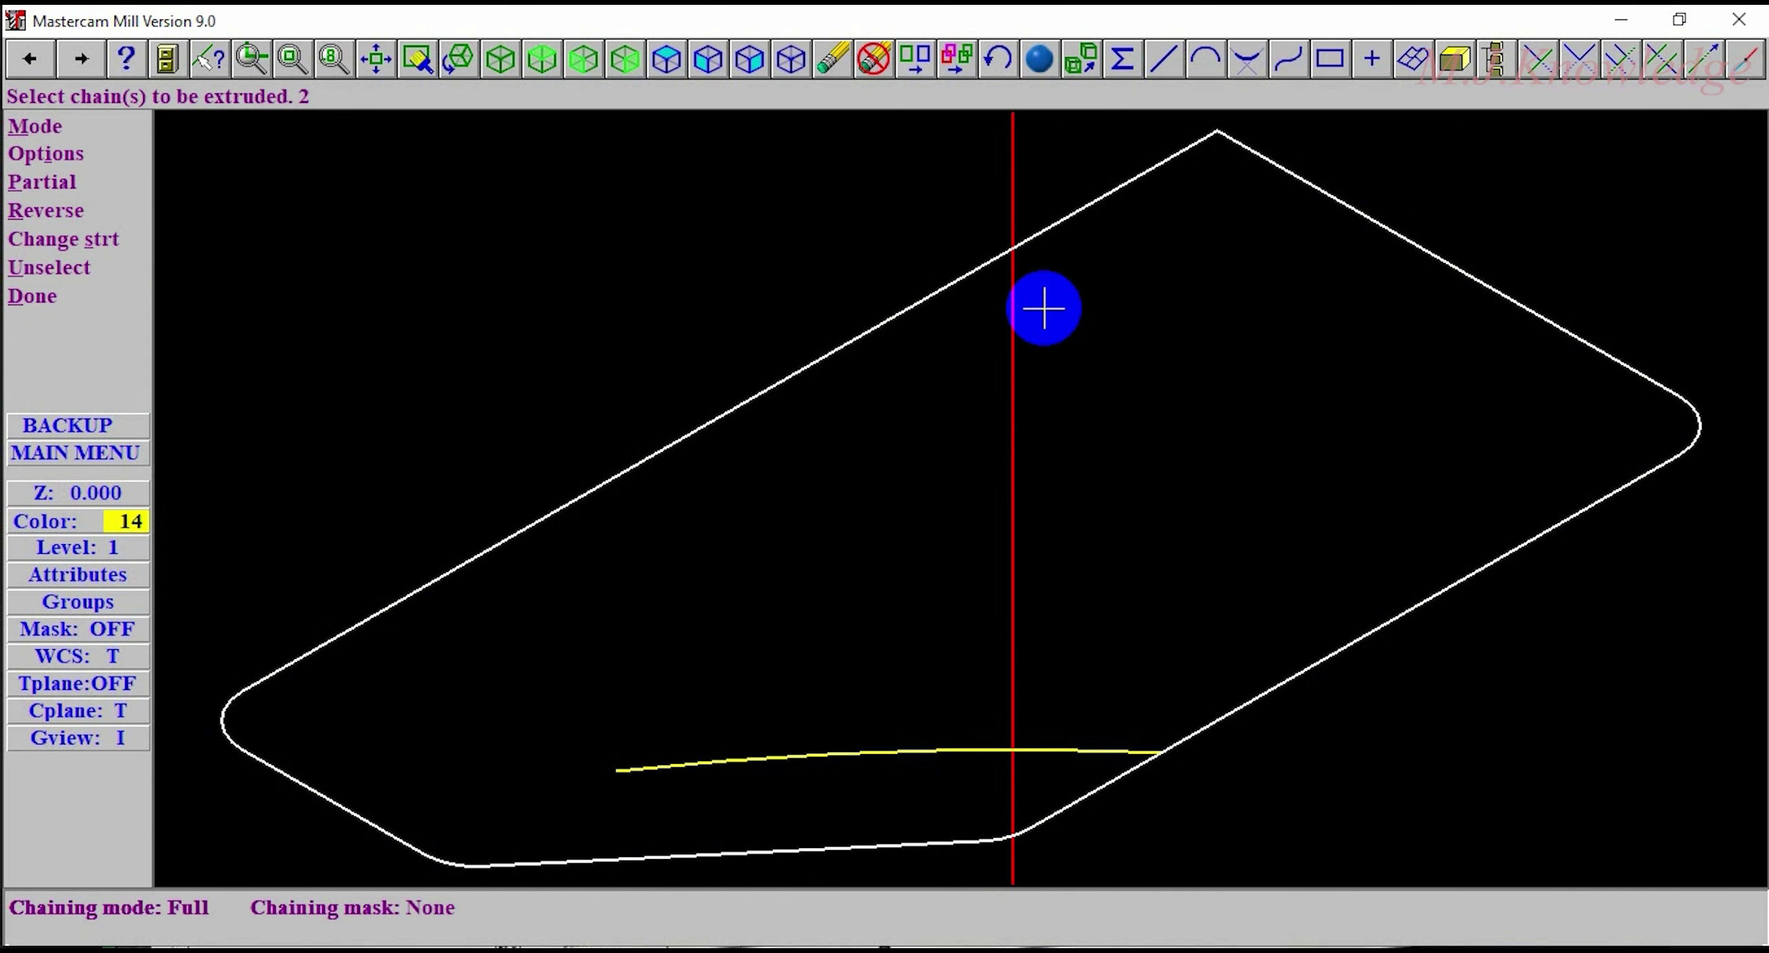
left_click(35, 297)
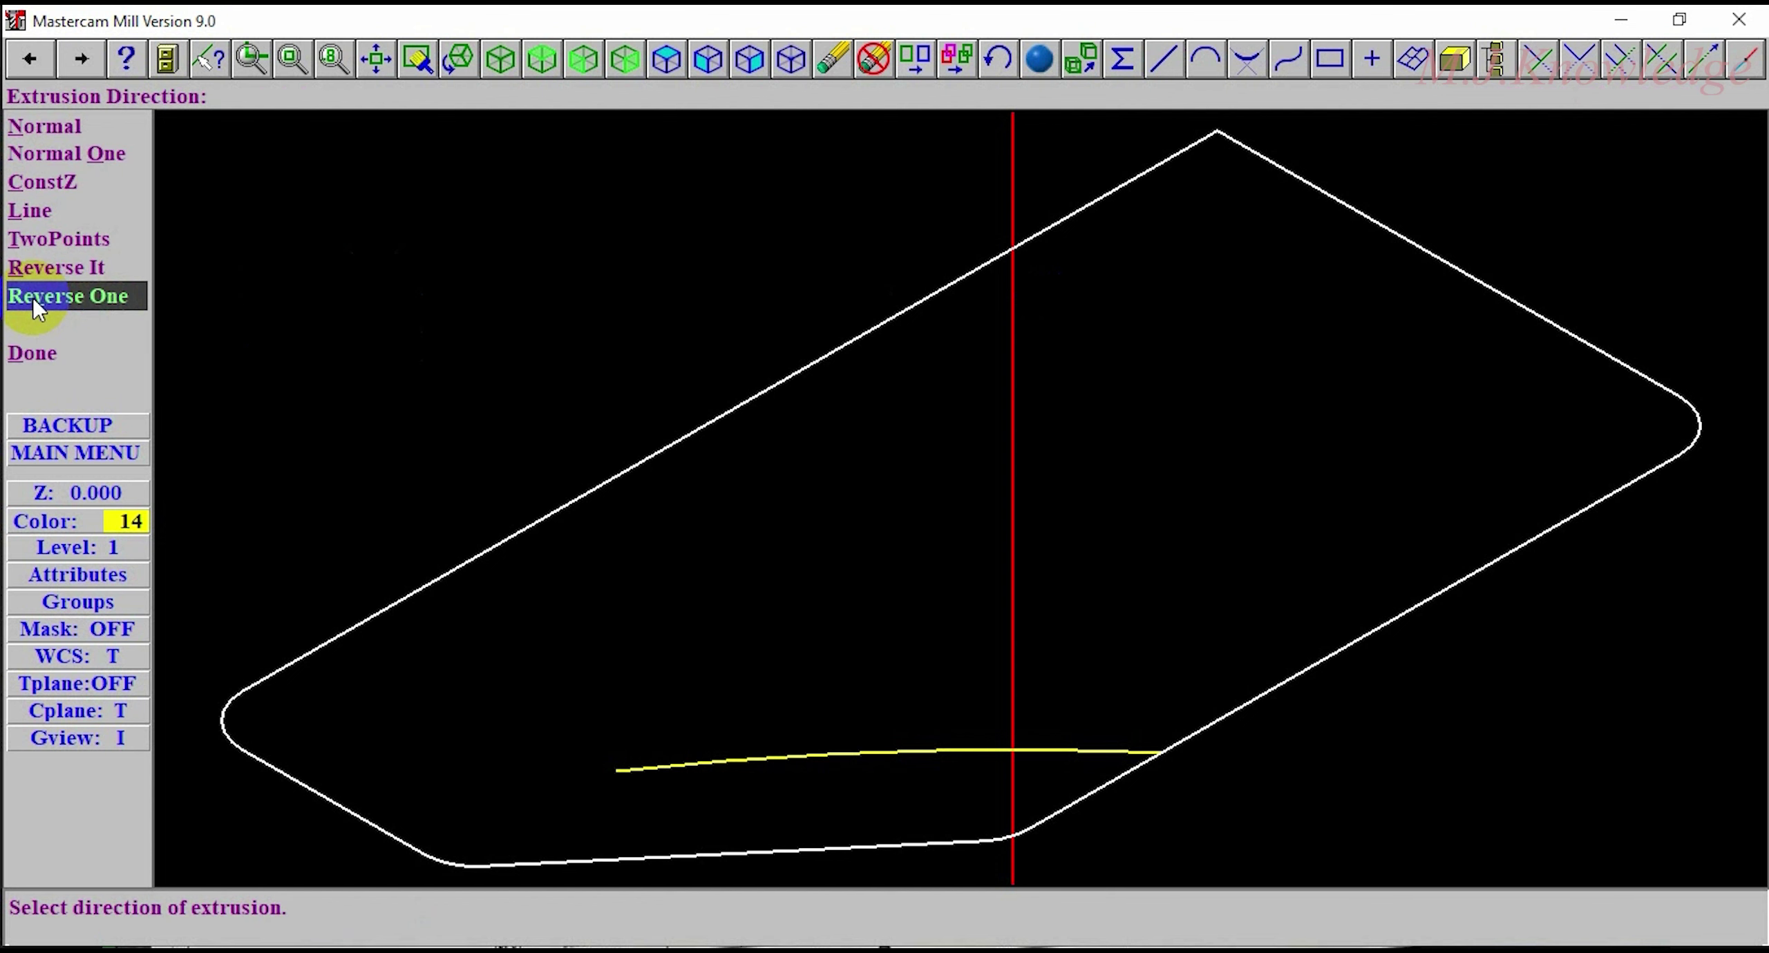
left_click(27, 350)
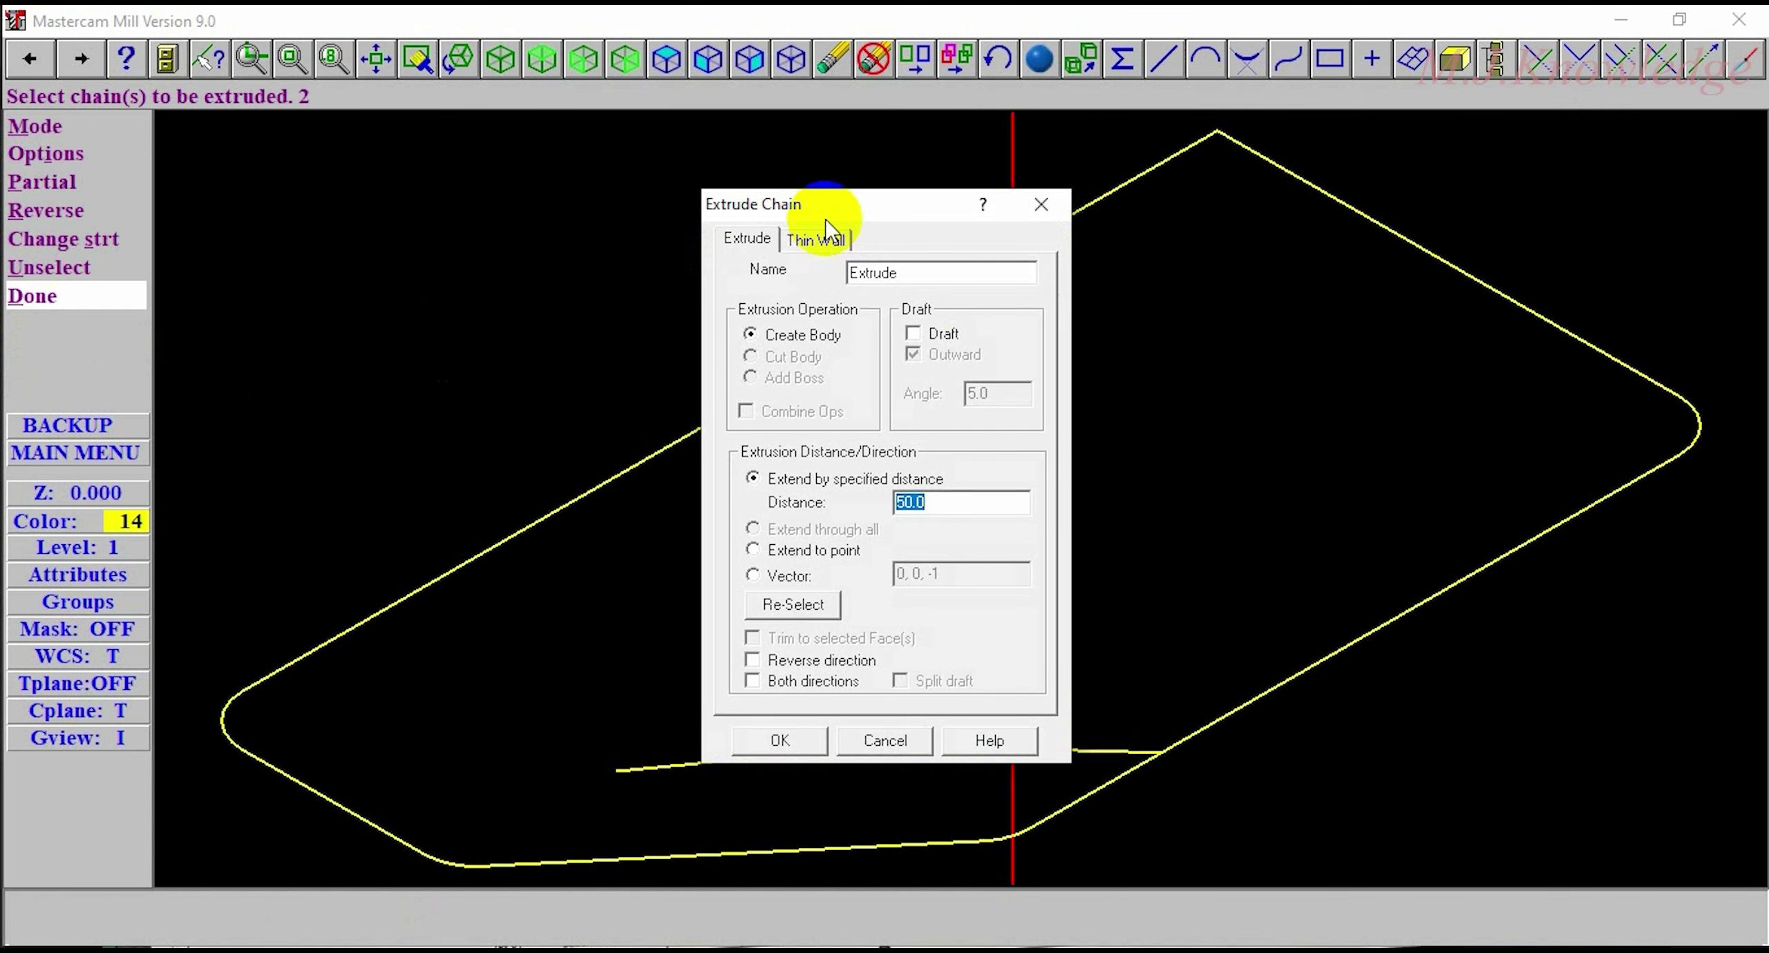
left_click_drag(844, 197, 809, 158)
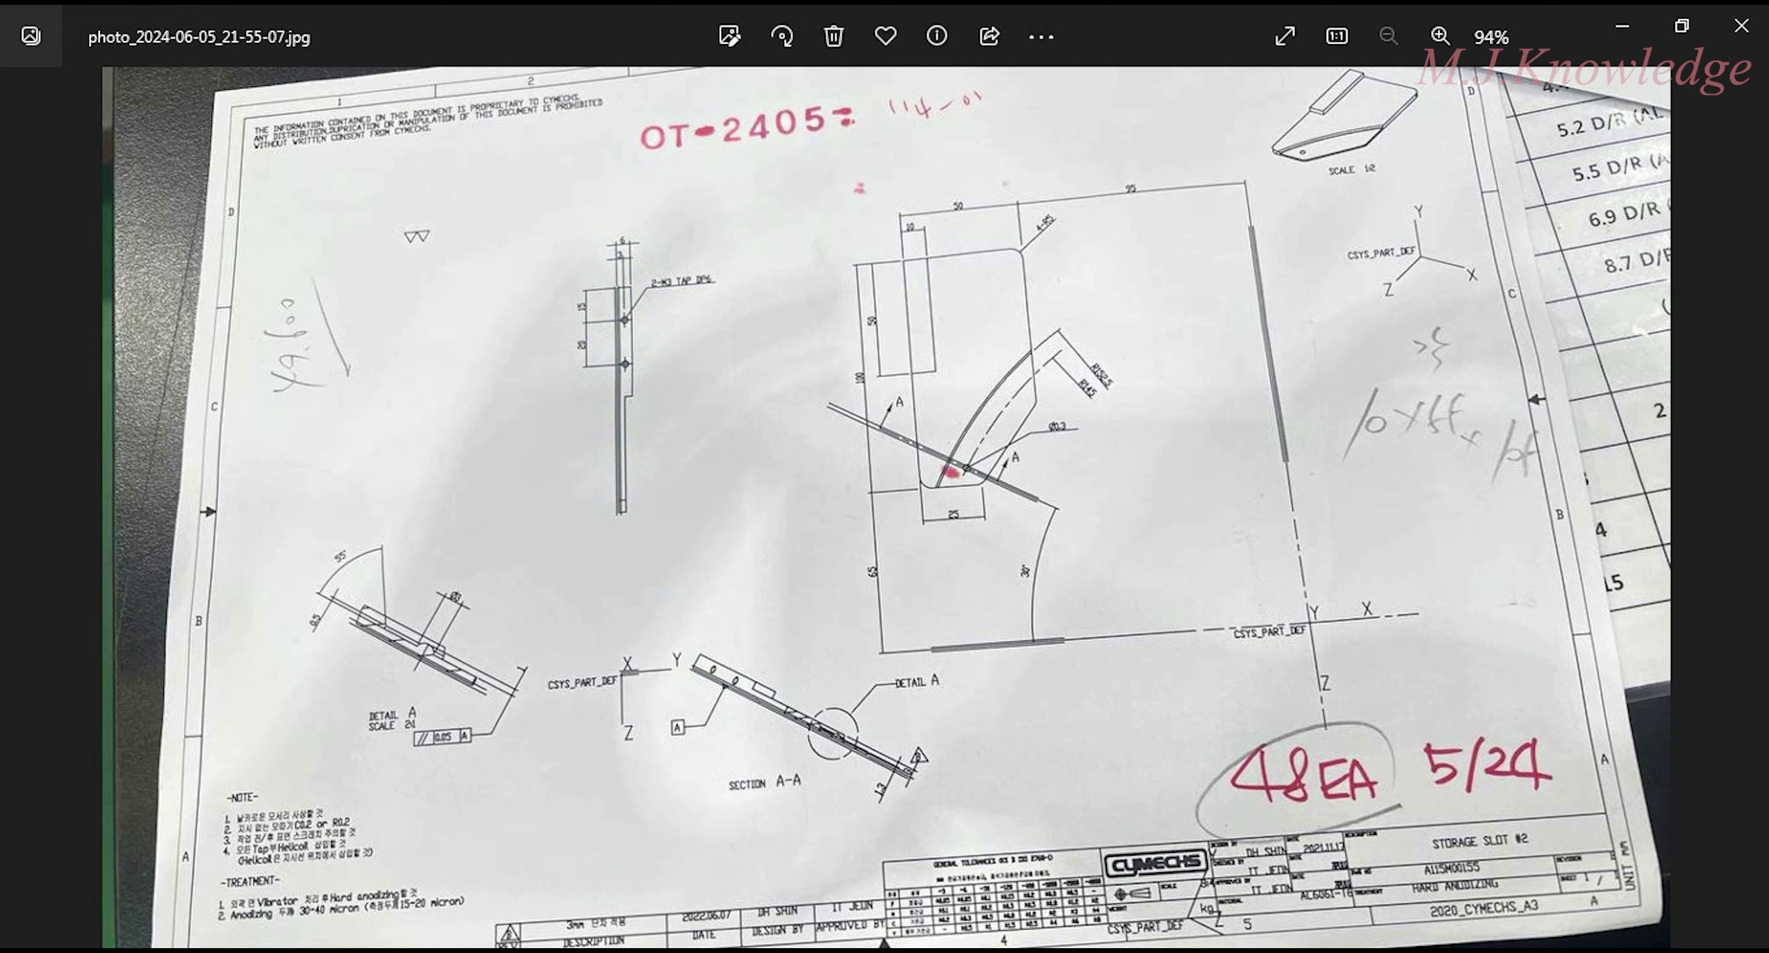
Step: Change the extrusion distance from 50.0 to 3, create the plate, and view it from the side
left_click(823, 839)
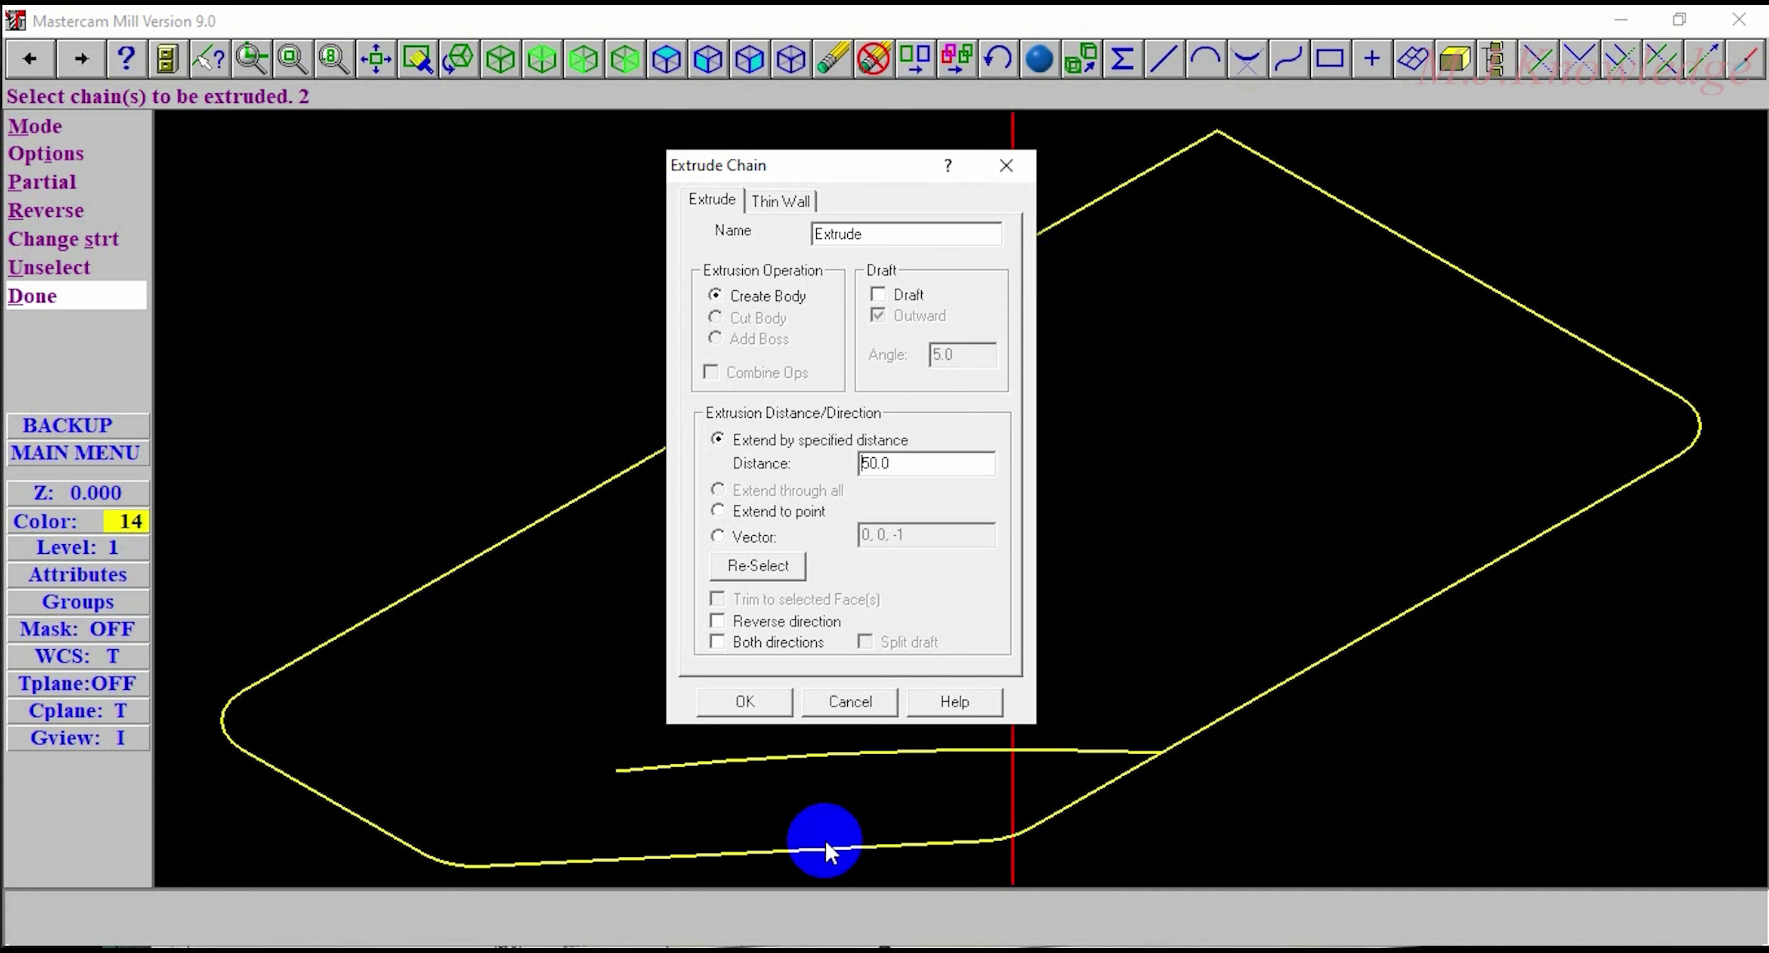
left_click(655, 549)
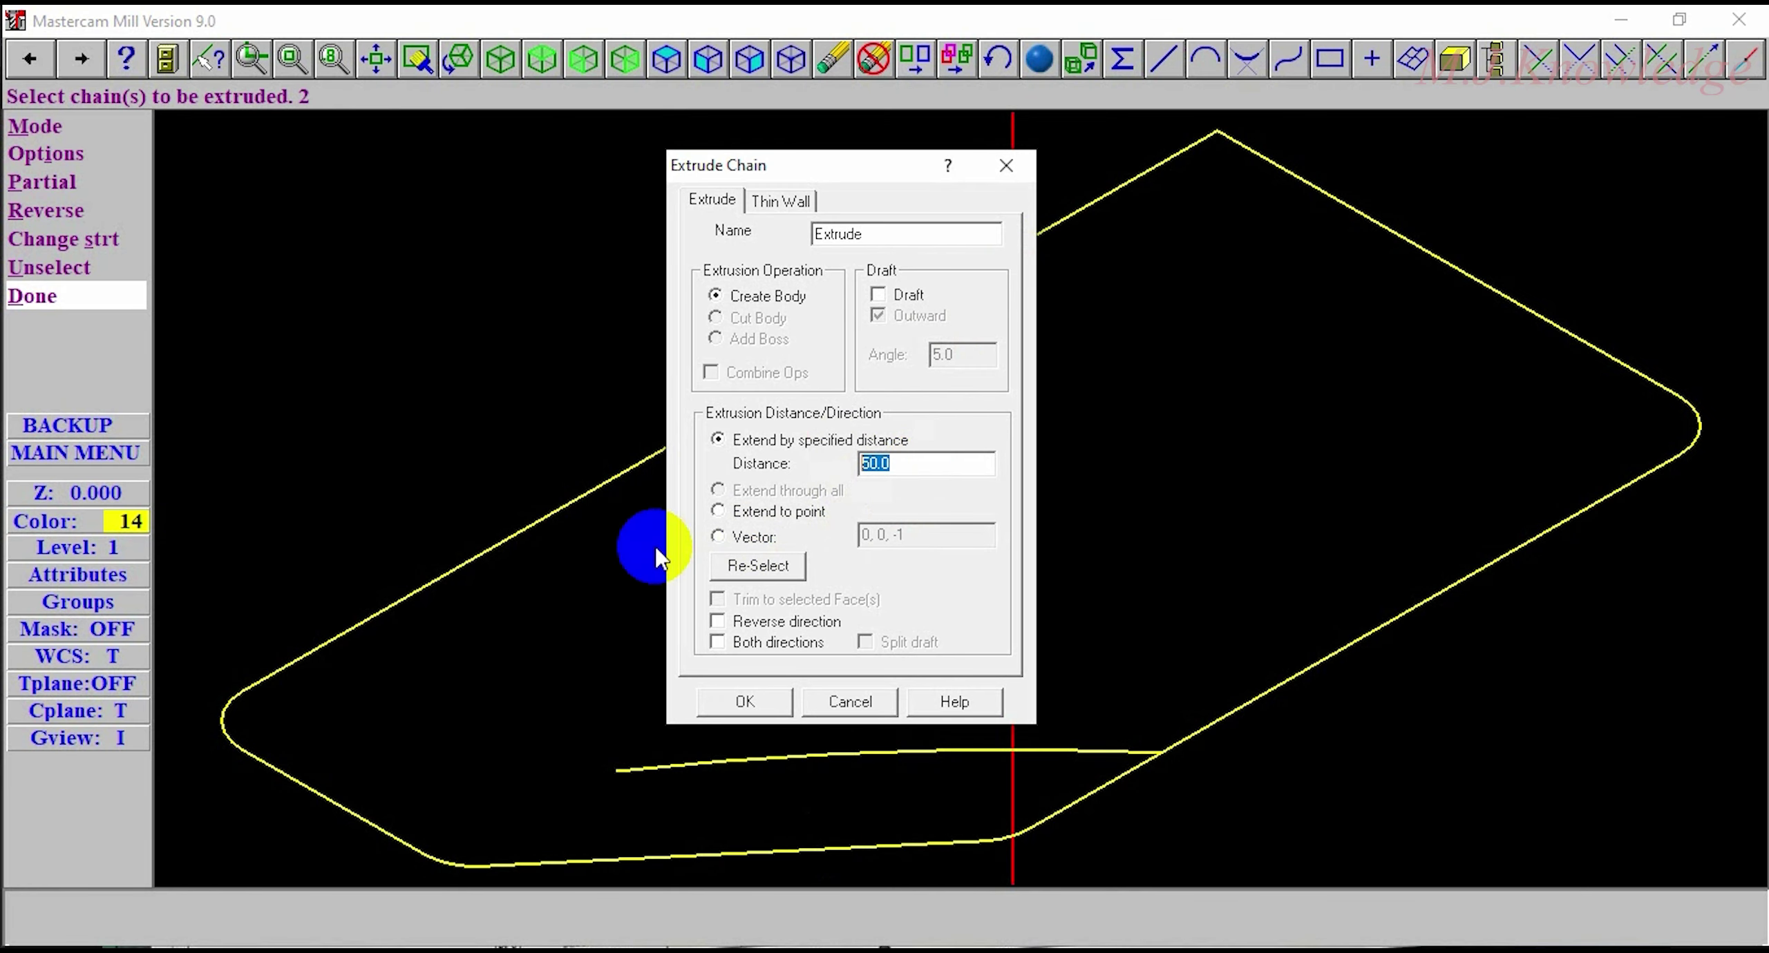
type("3")
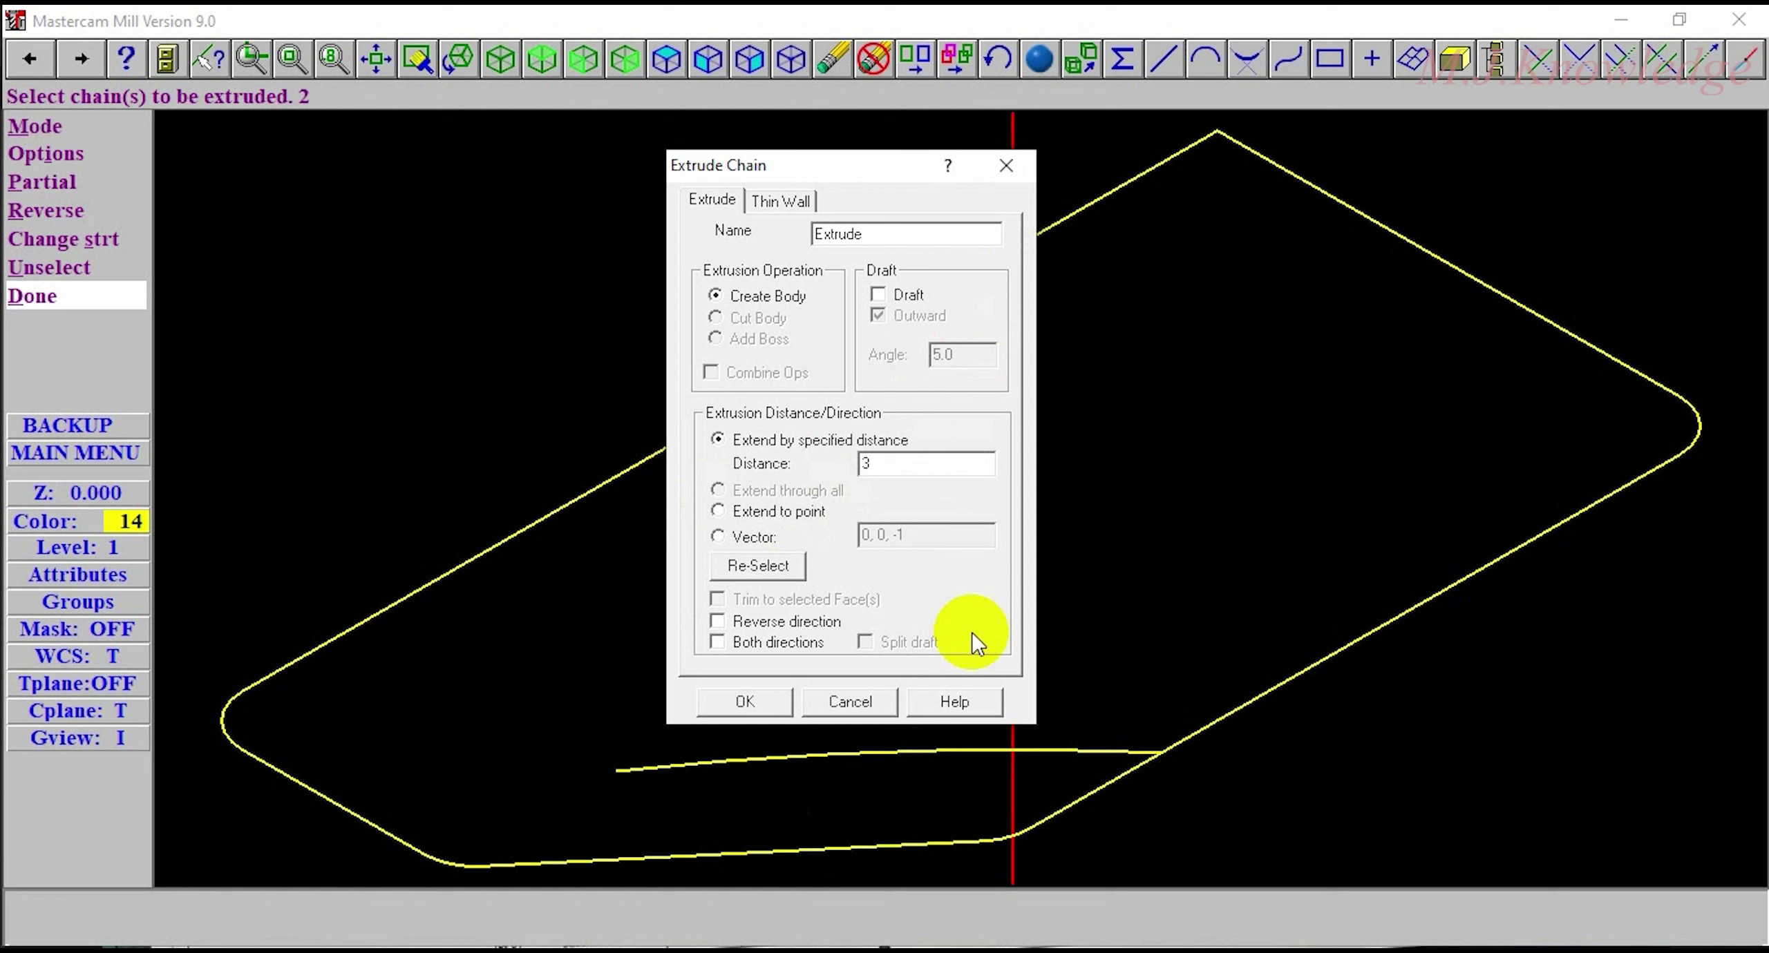
left_click(769, 706)
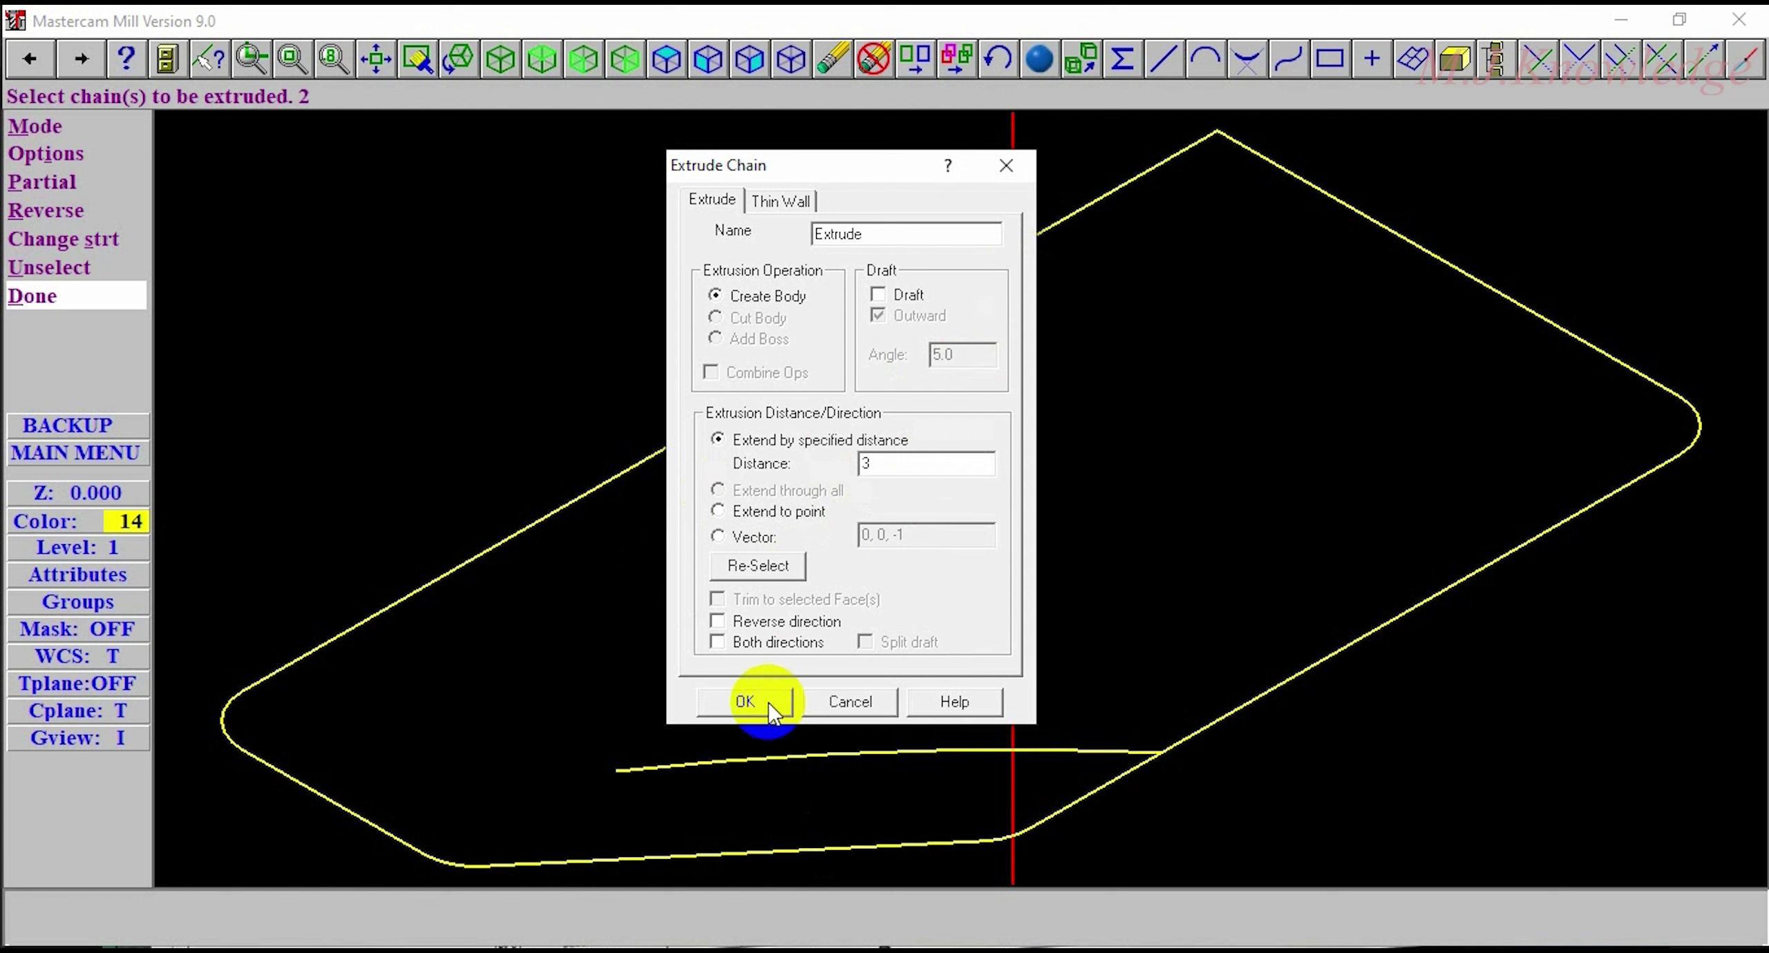
left_click(769, 707)
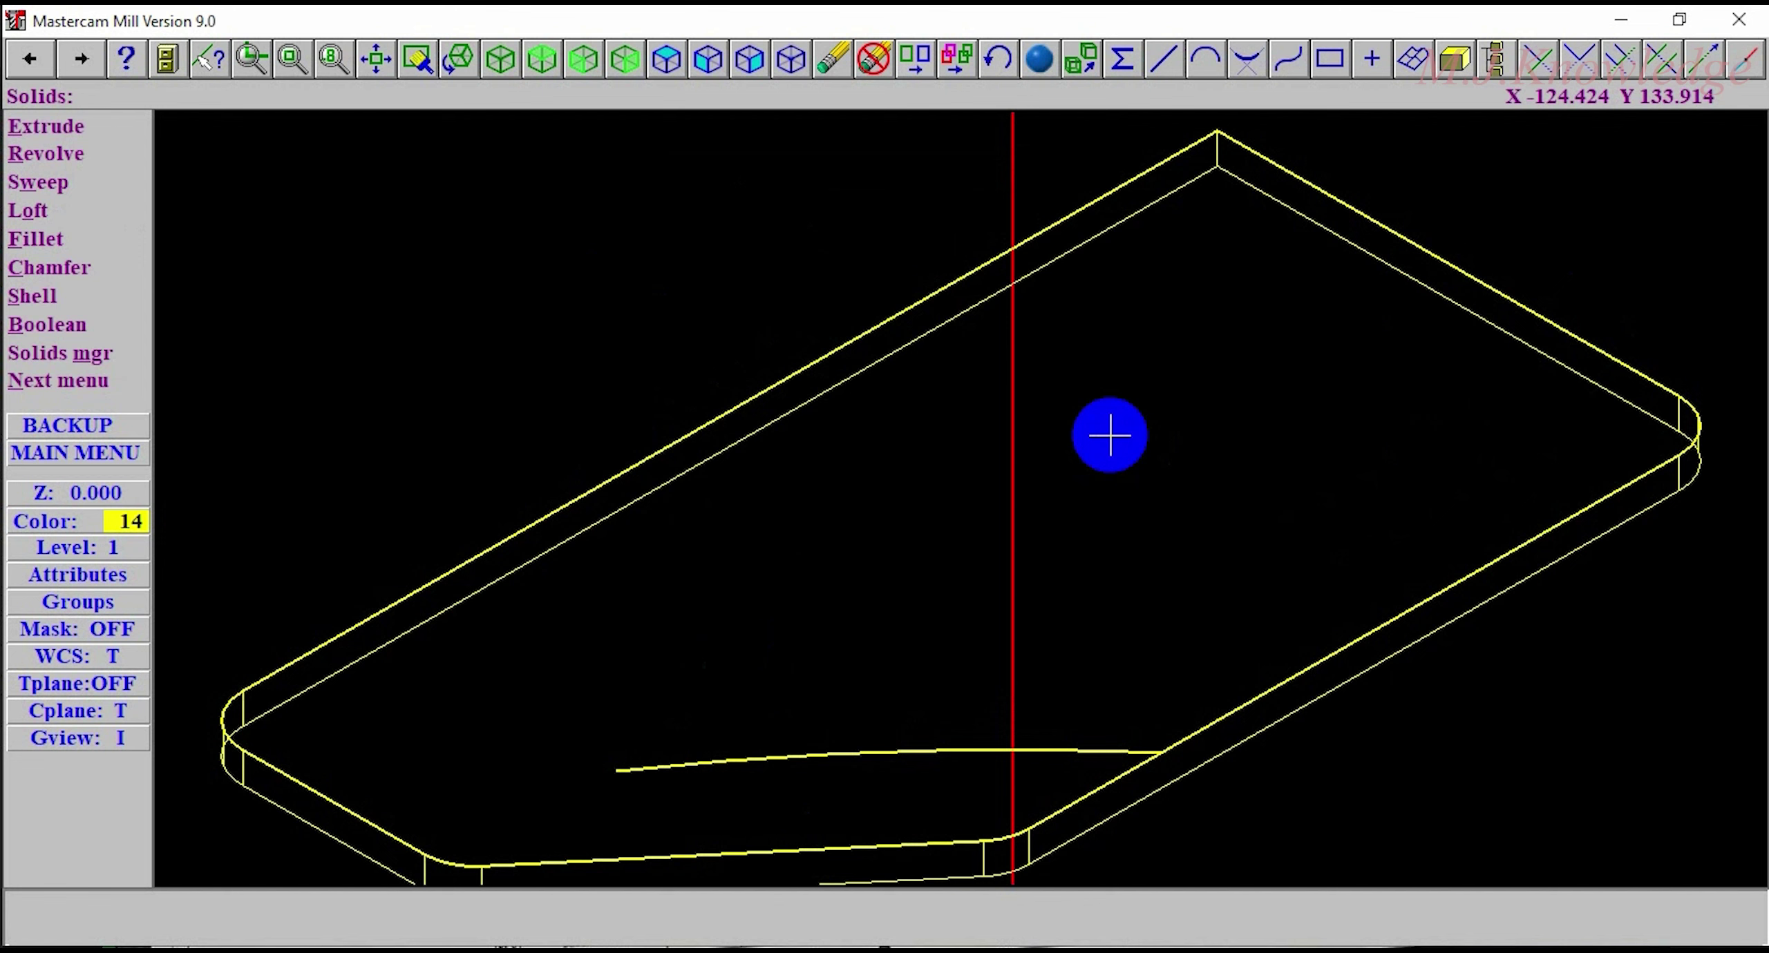
right_click(1153, 338)
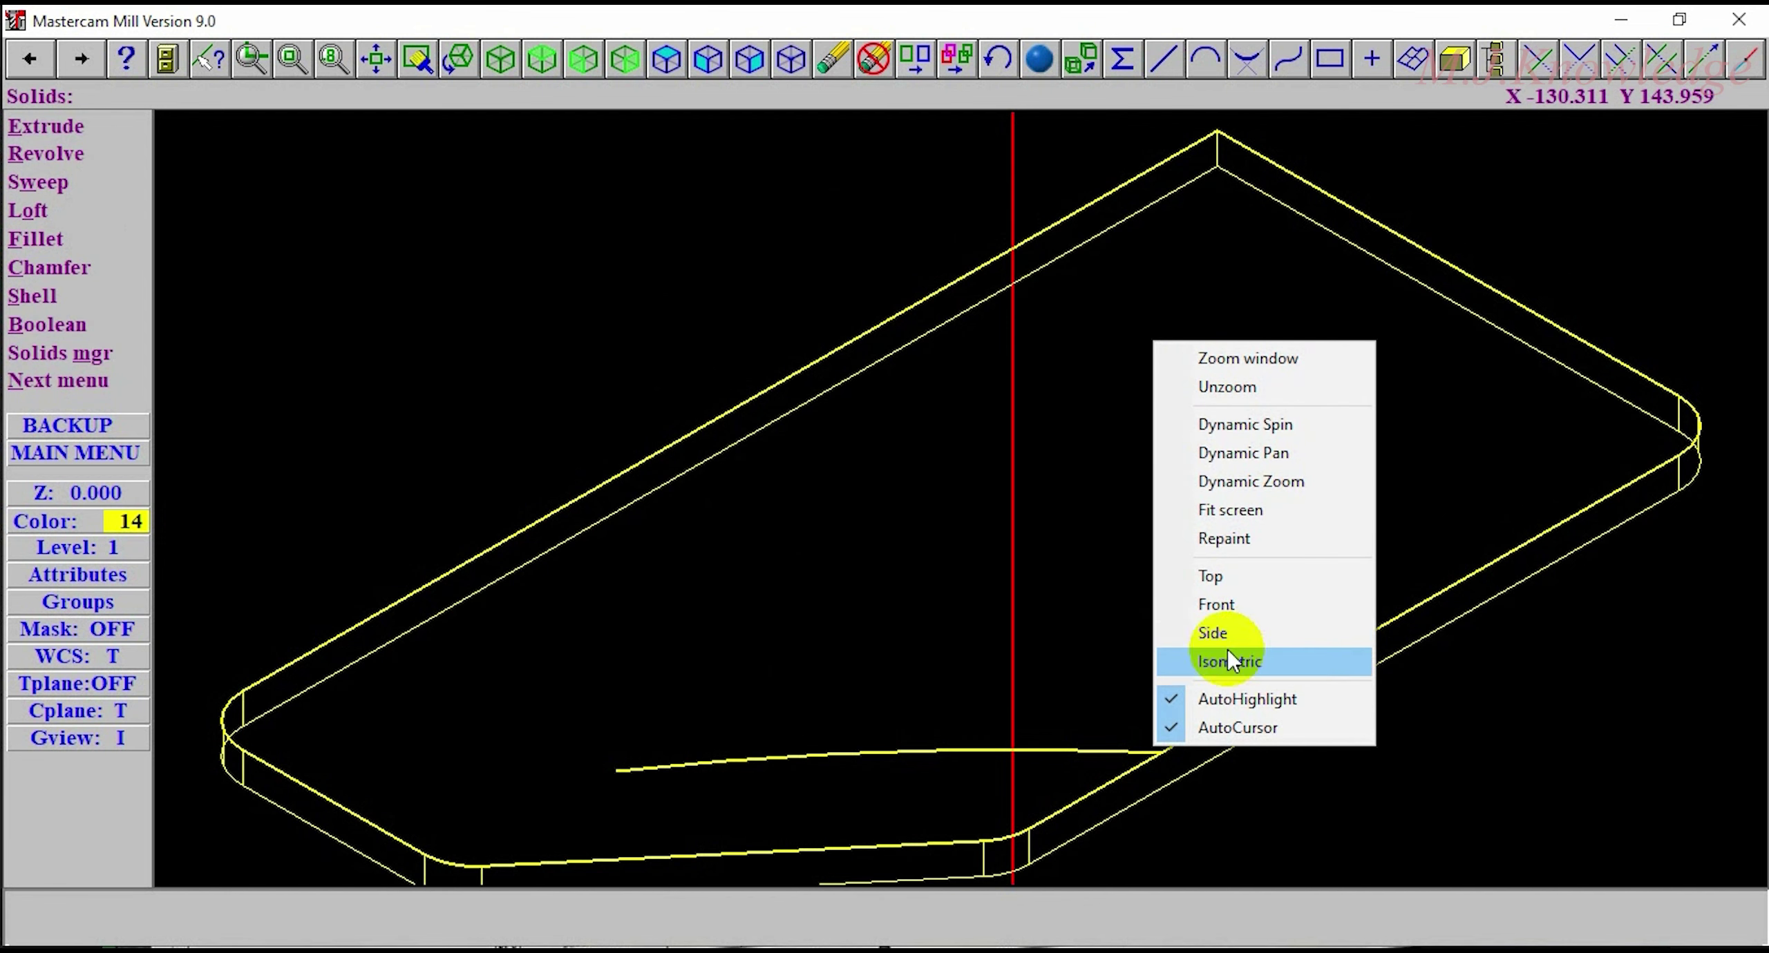
left_click(1217, 632)
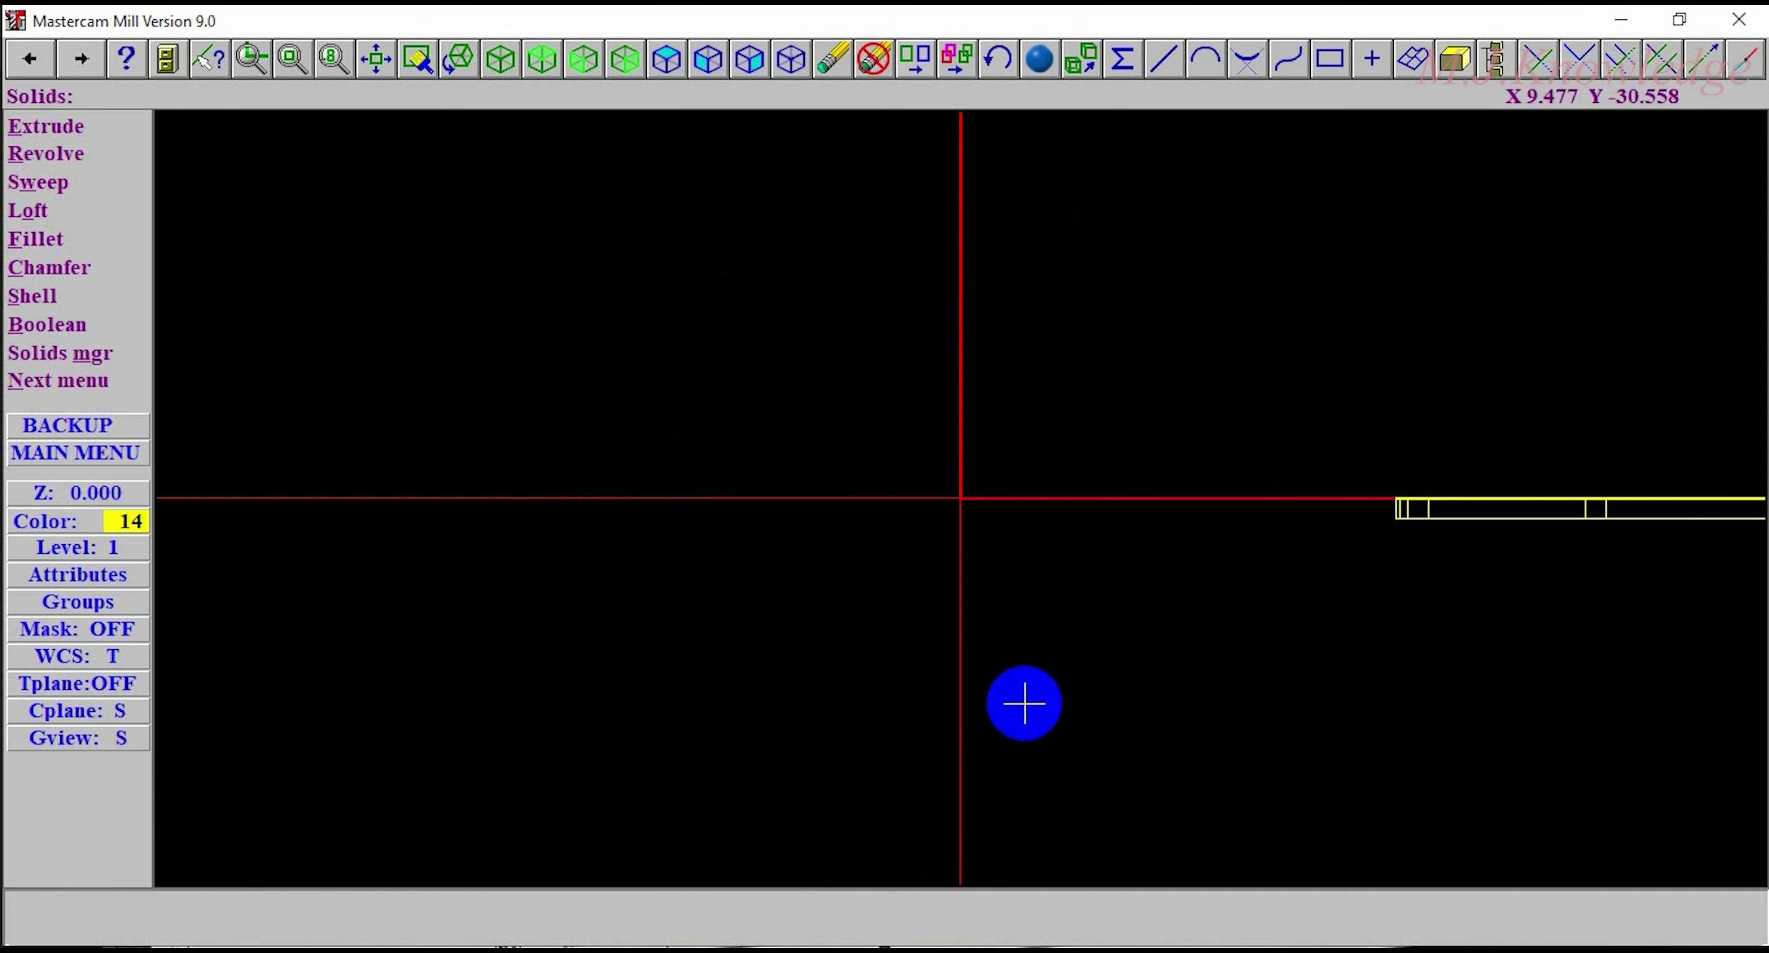
Step: Undo the extruded solid and reset the view to top, then isometric
left_click(998, 58)
right_click(669, 252)
left_click(736, 482)
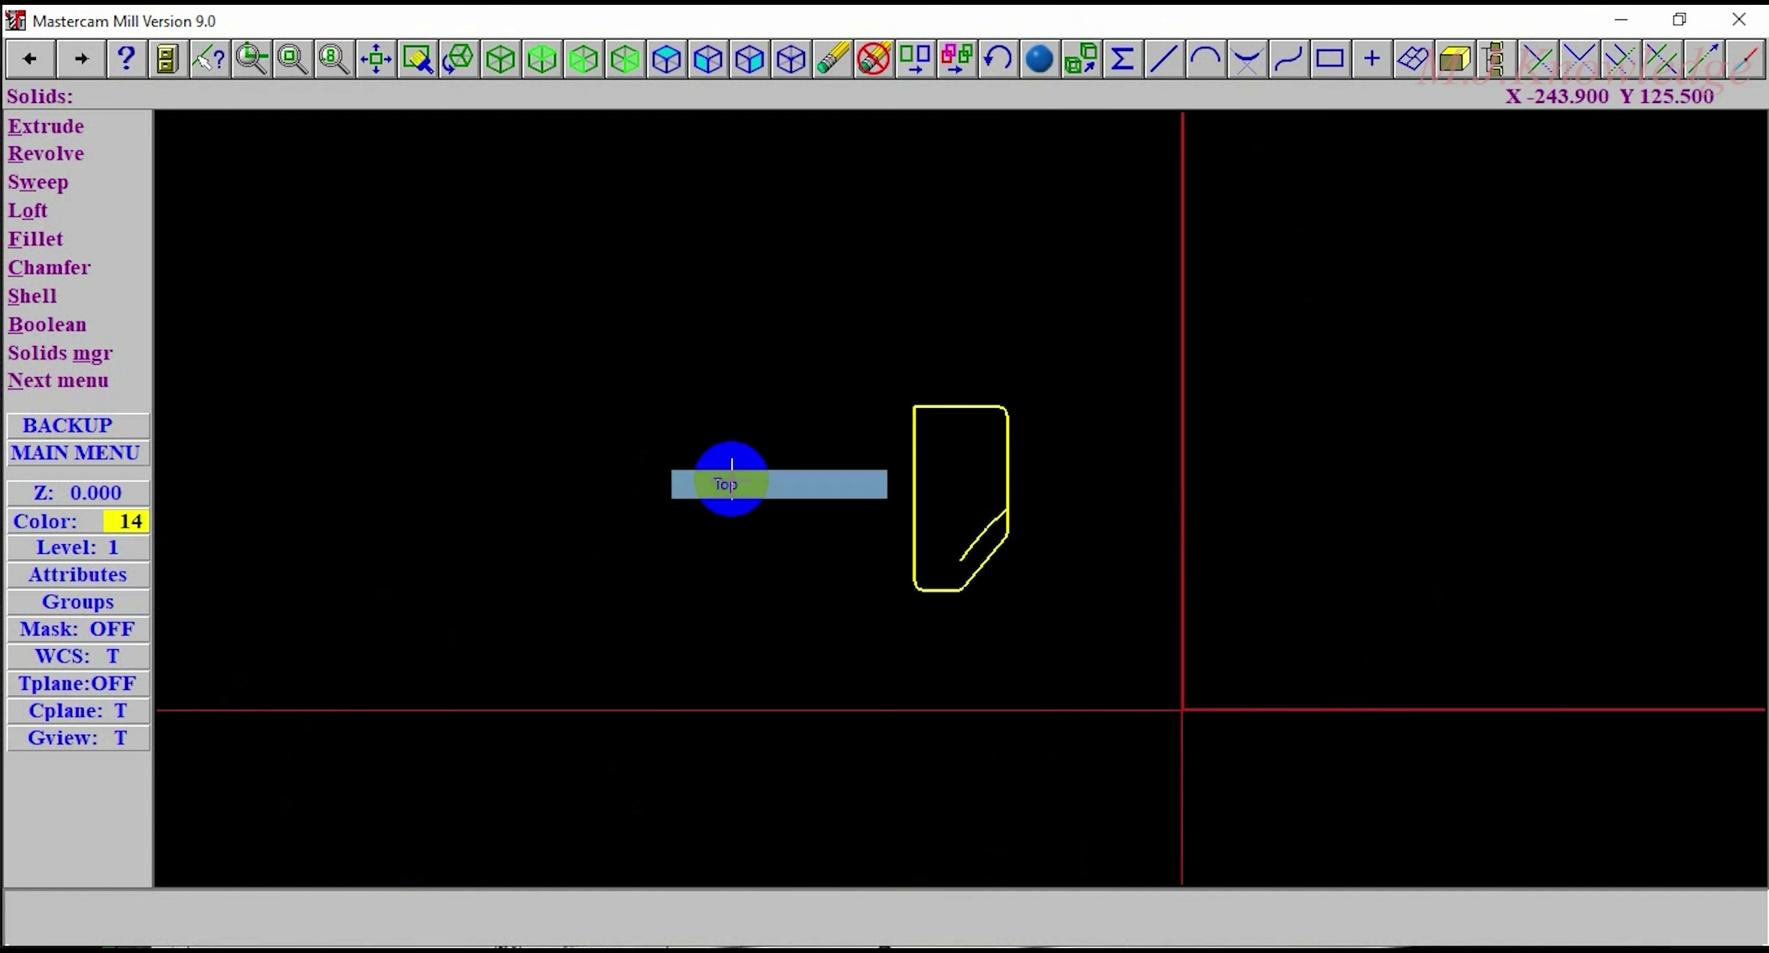
right_click(1166, 379)
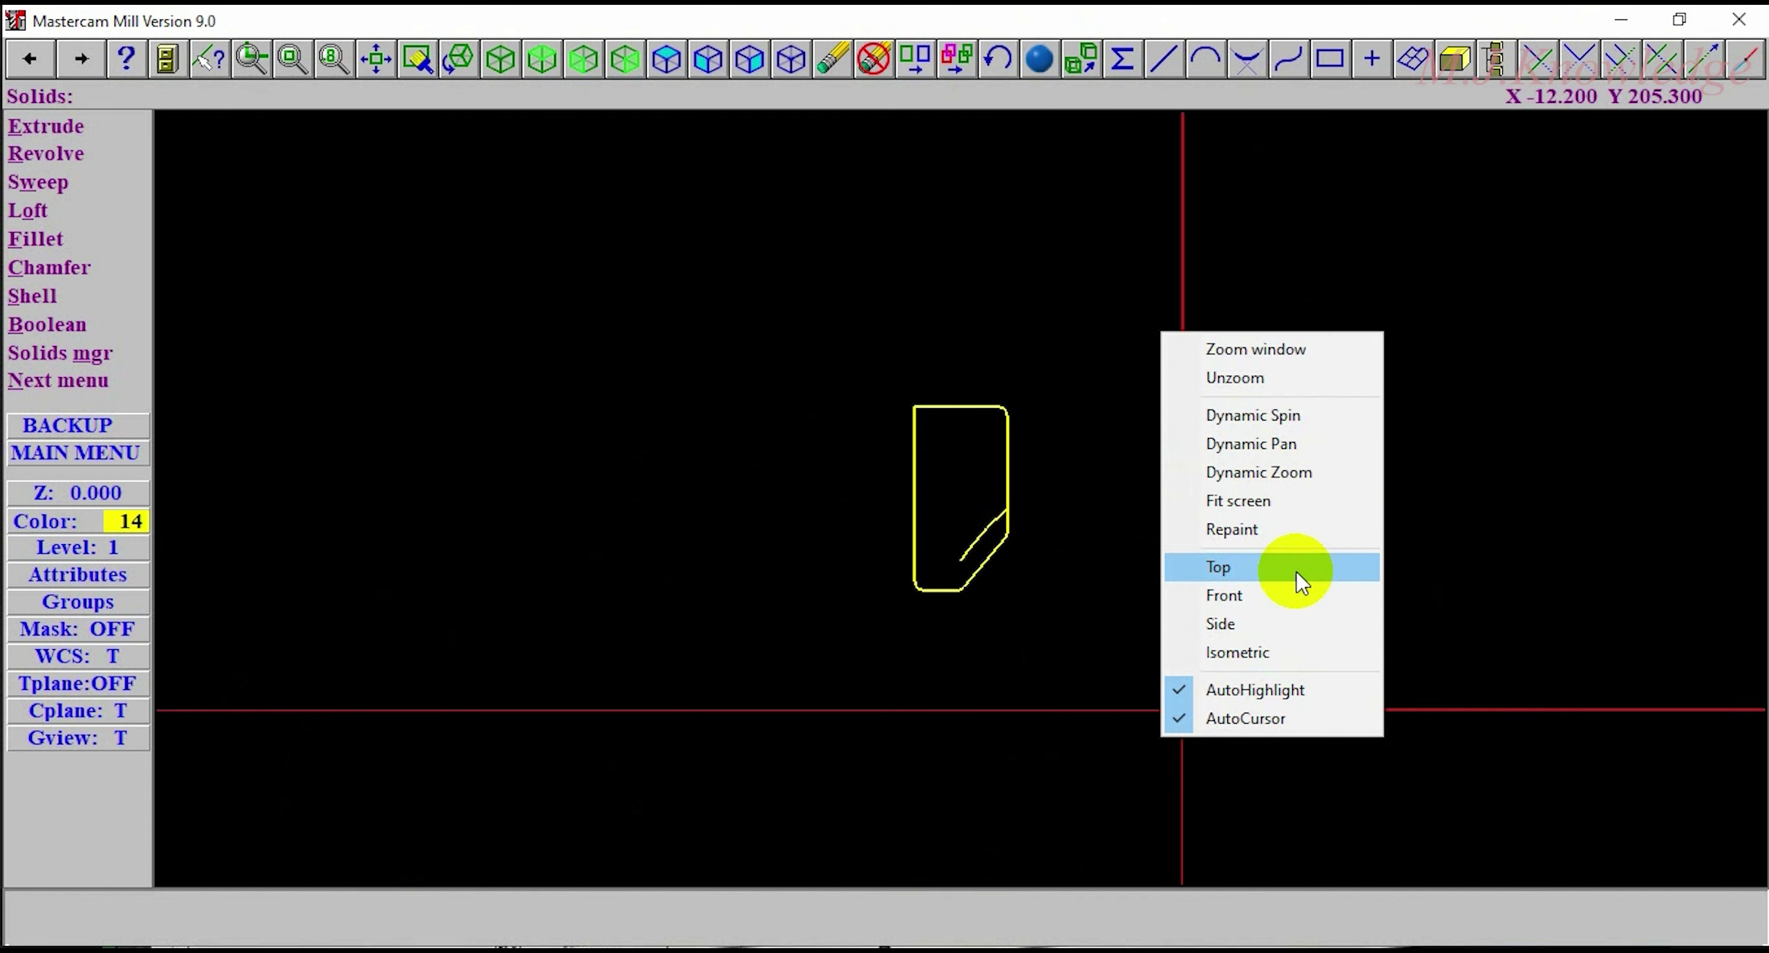
left_click(1264, 648)
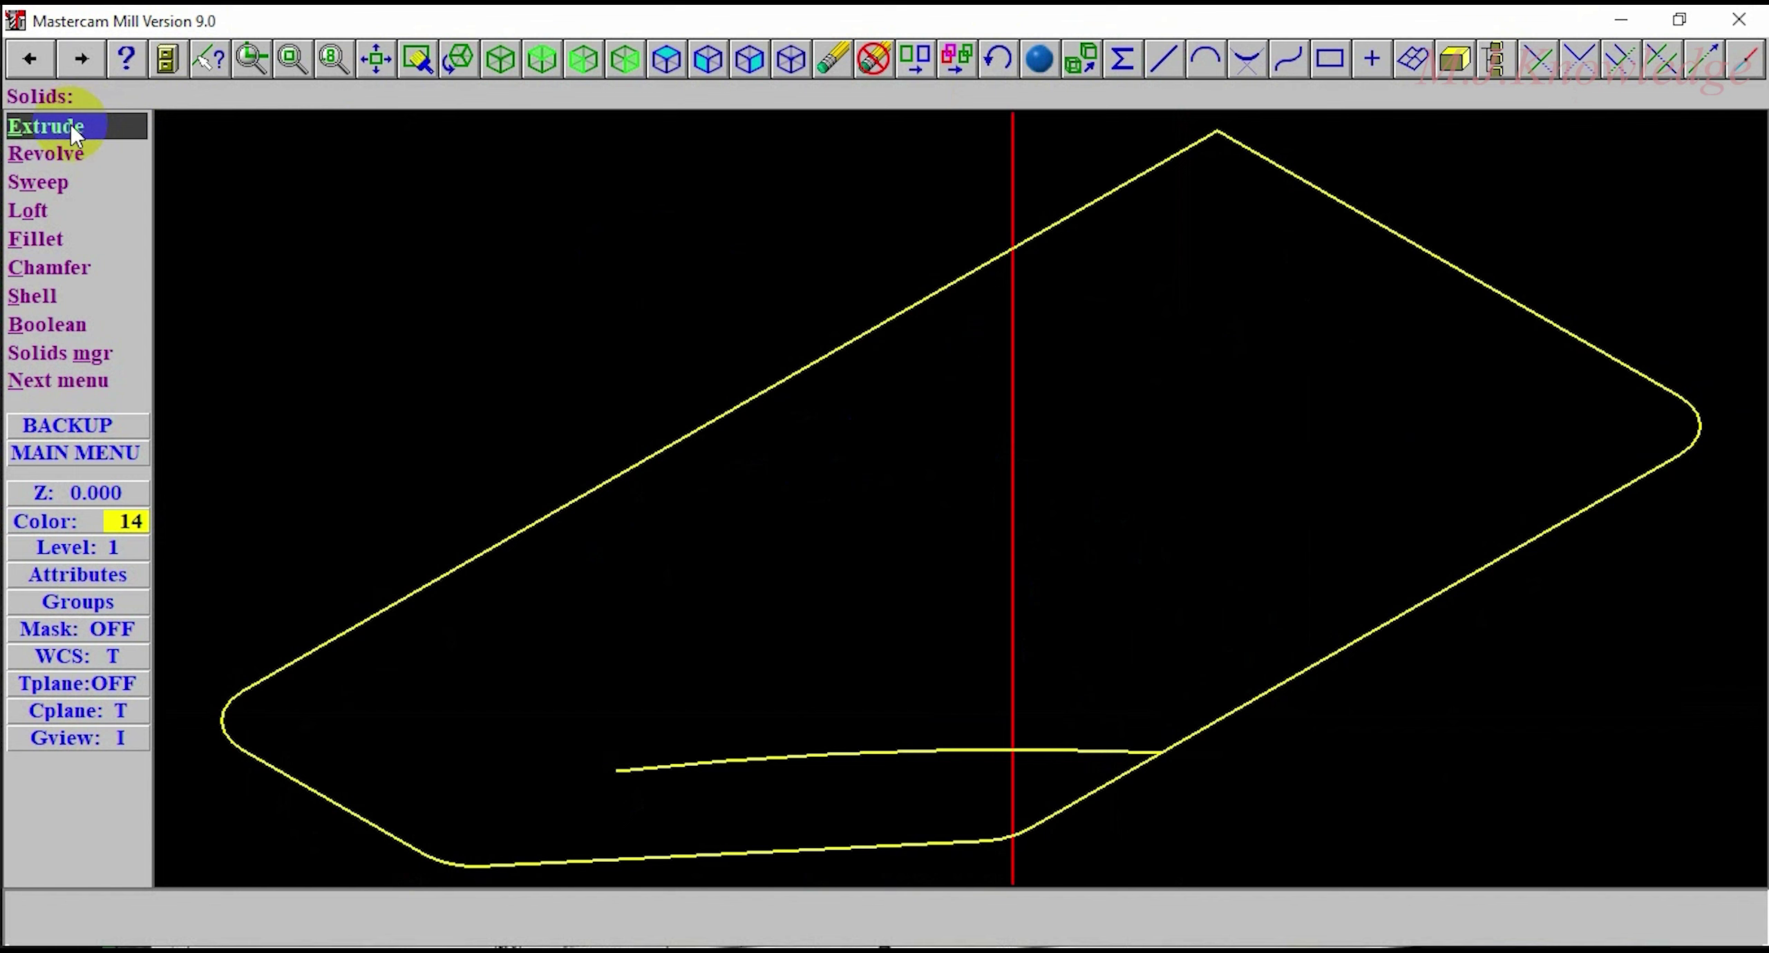
Step: Re-extrude the chained slot outline into a 3.0 mm thick solid plate
right_click(145, 242)
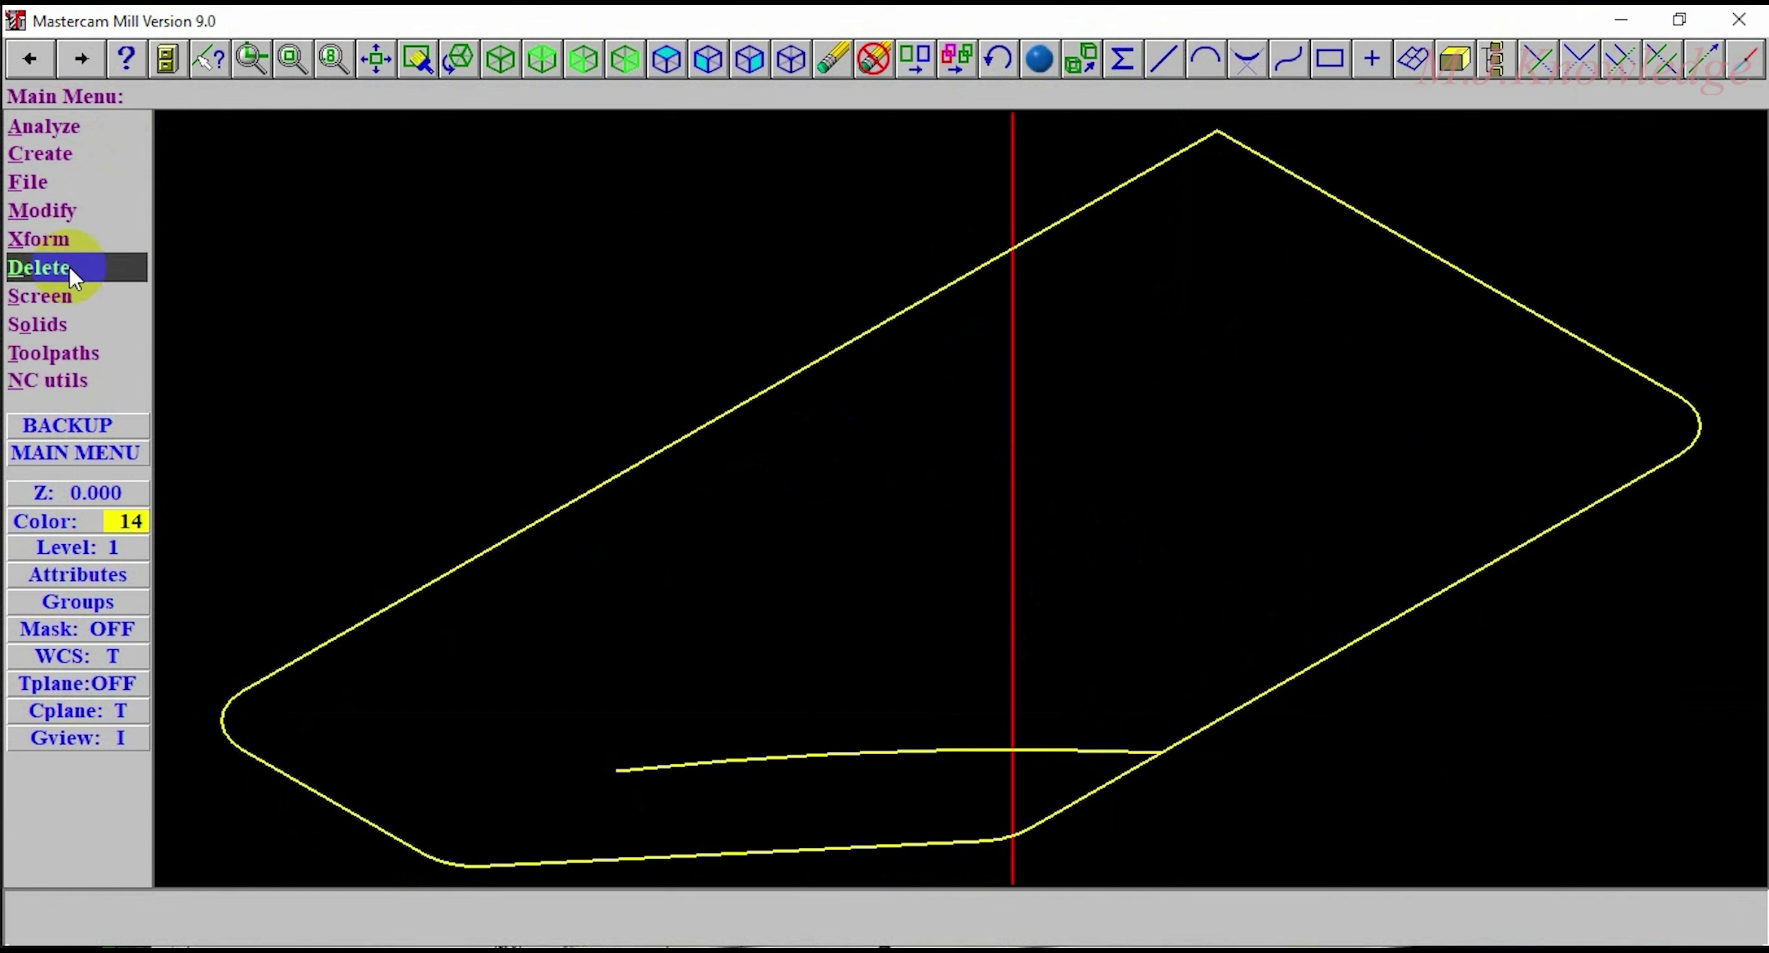
left_click(51, 325)
left_click(82, 130)
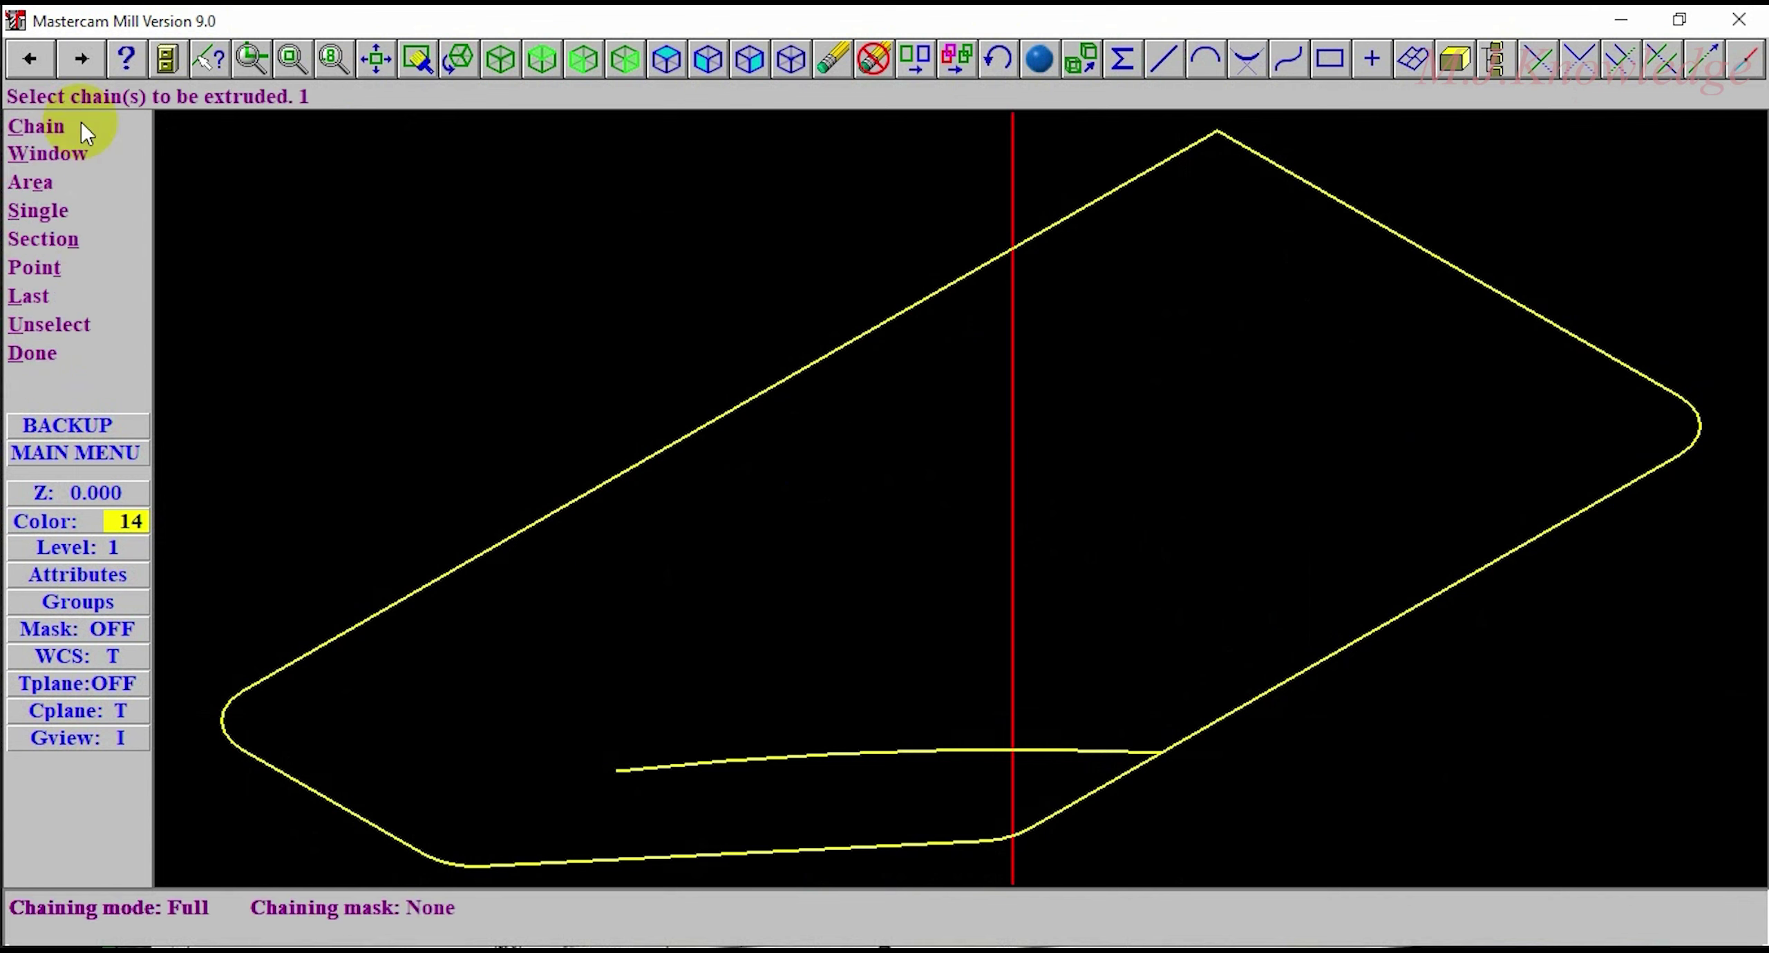
left_click(527, 530)
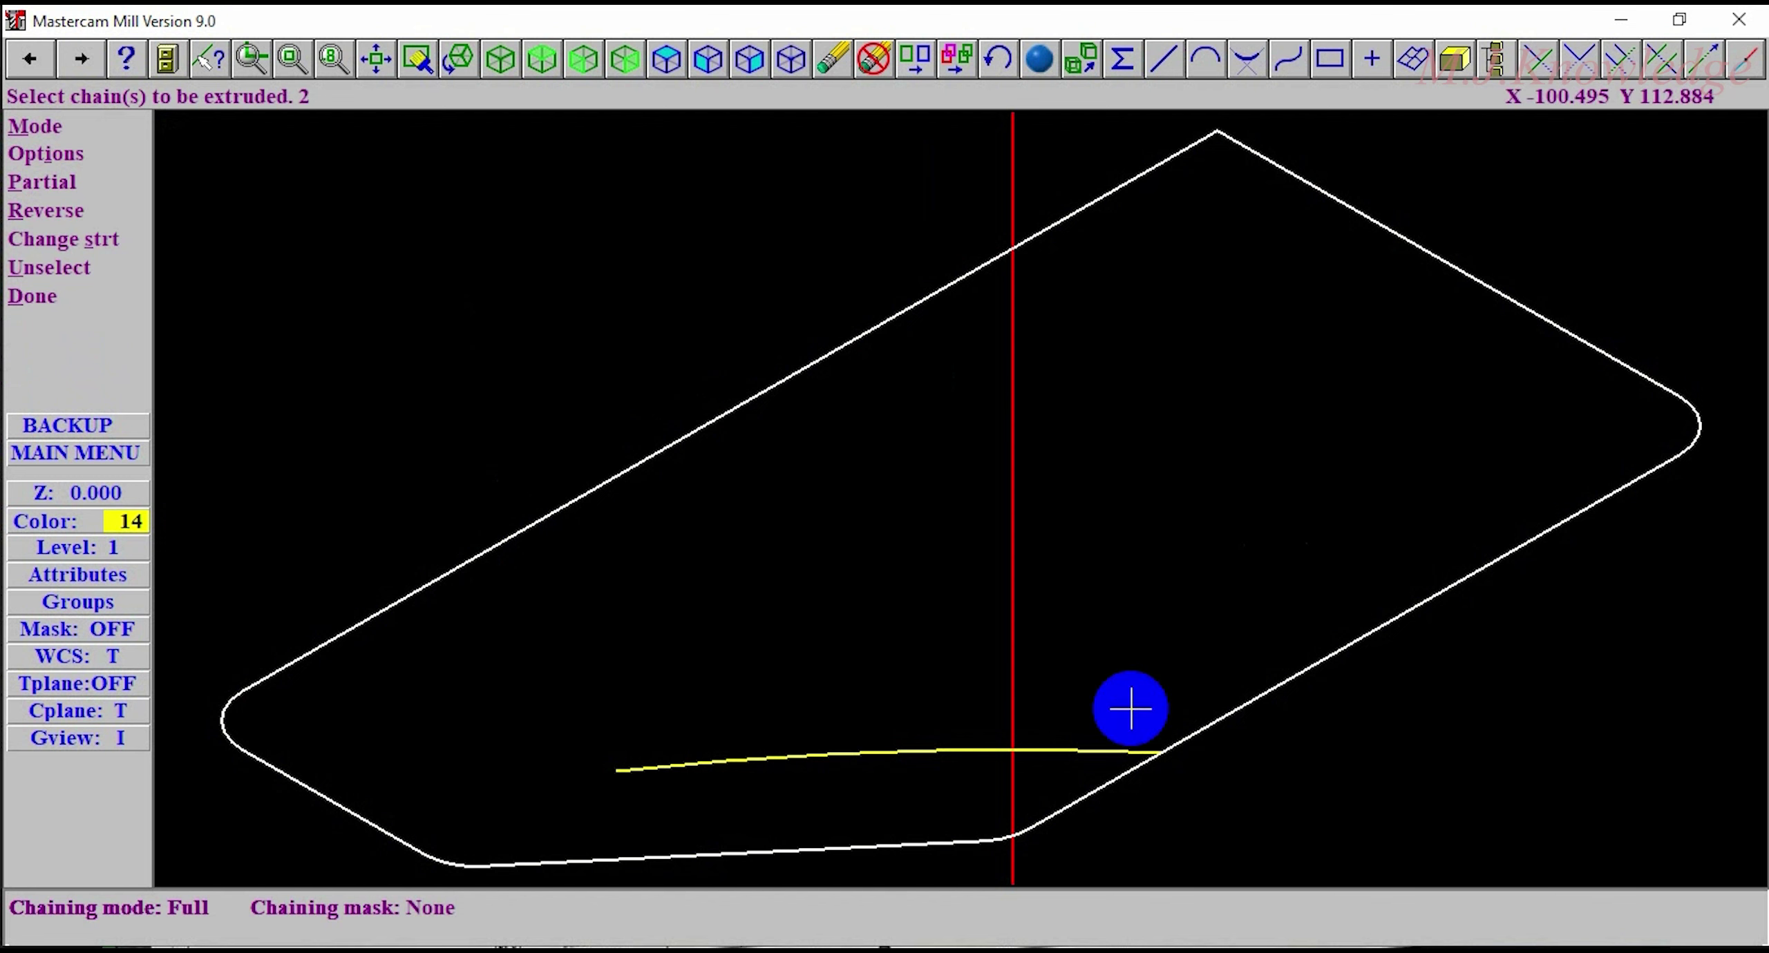
left_click(39, 302)
left_click(30, 353)
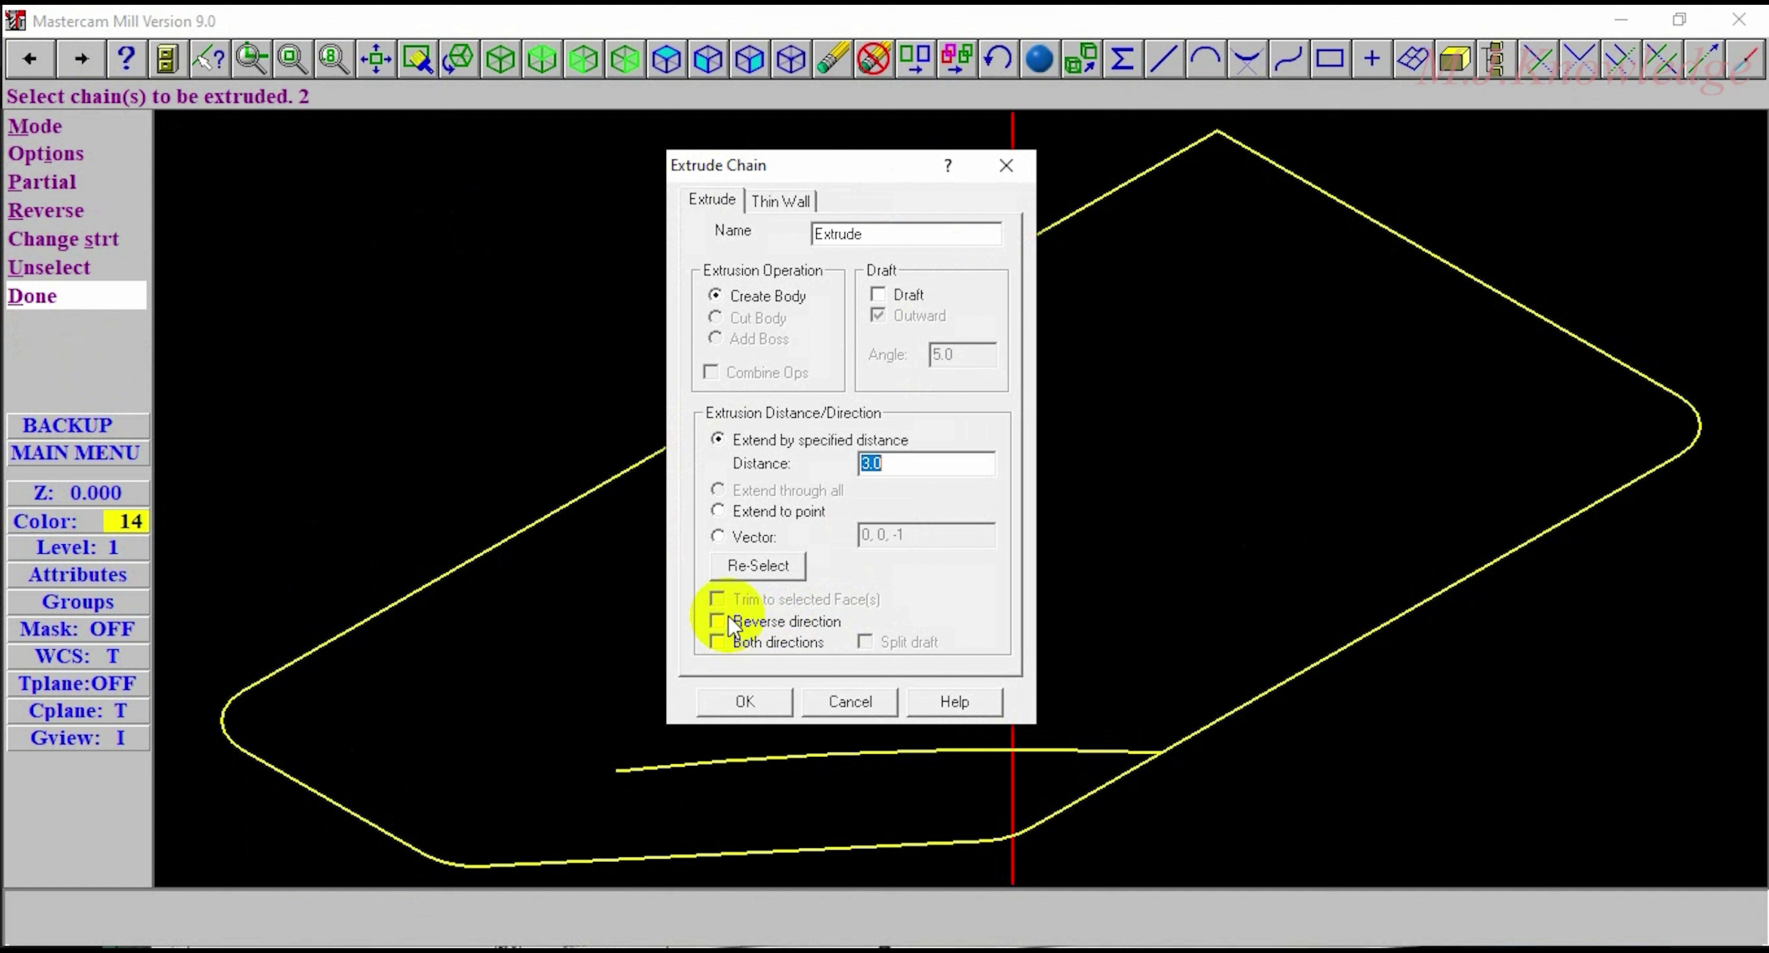
left_click(1245, 703)
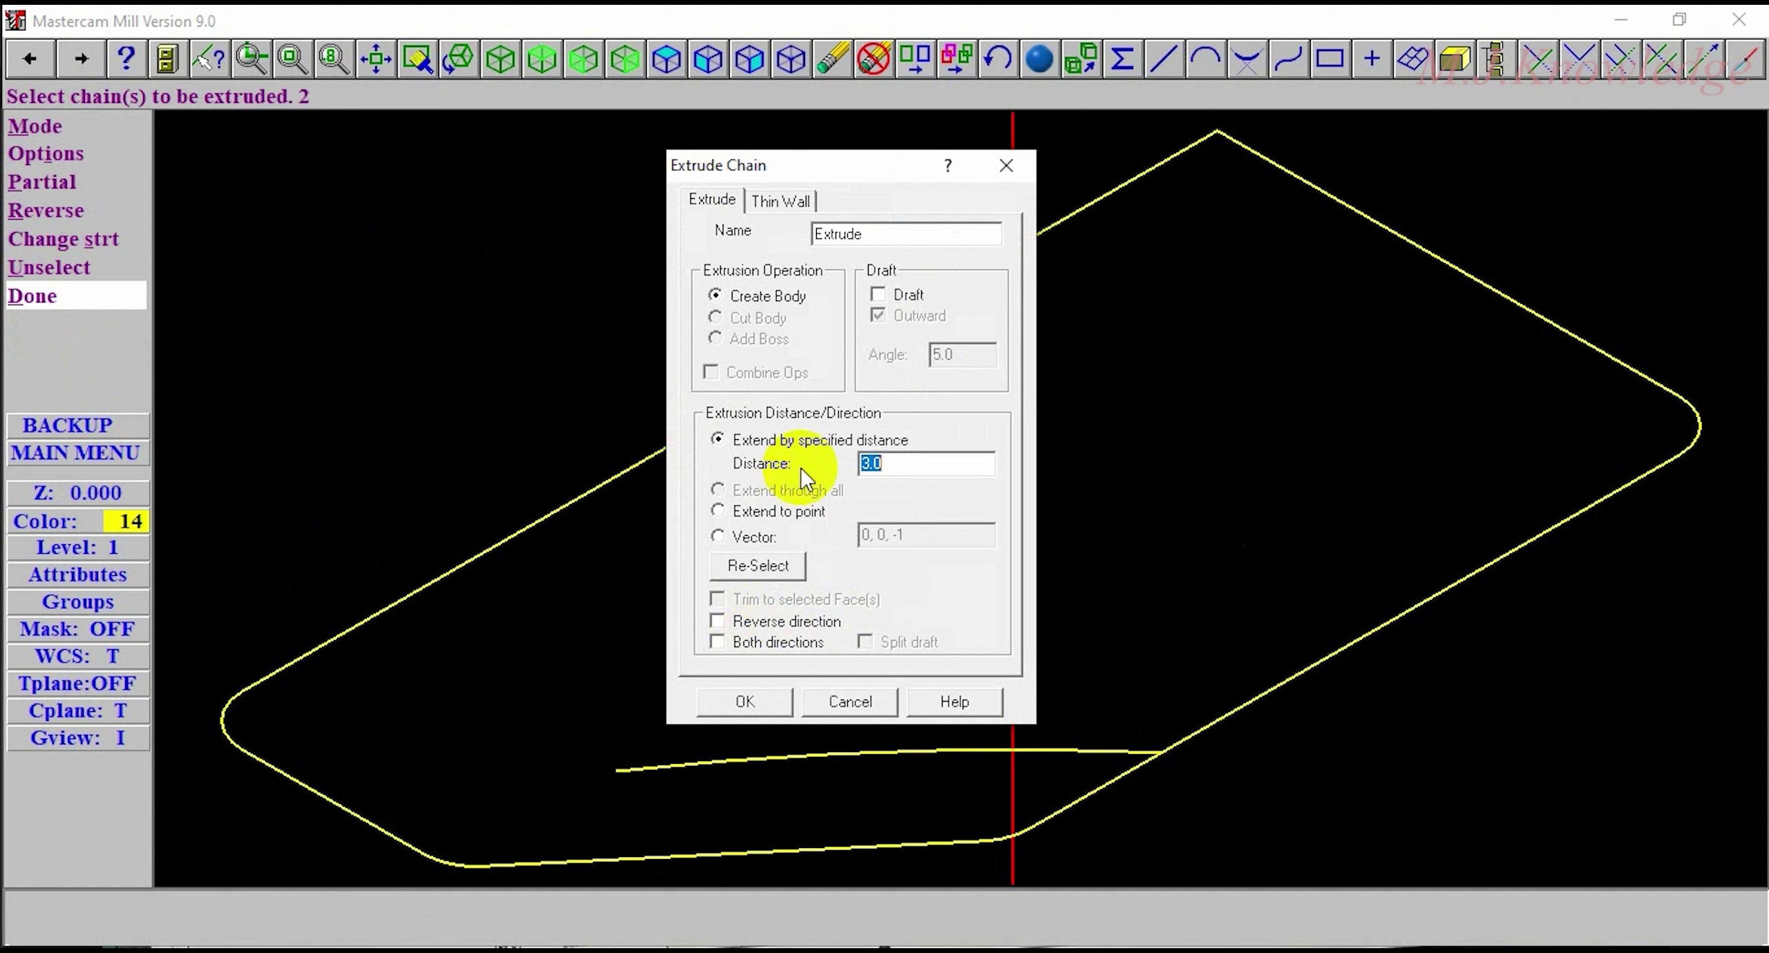
left_click_drag(1117, 553, 1414, 206)
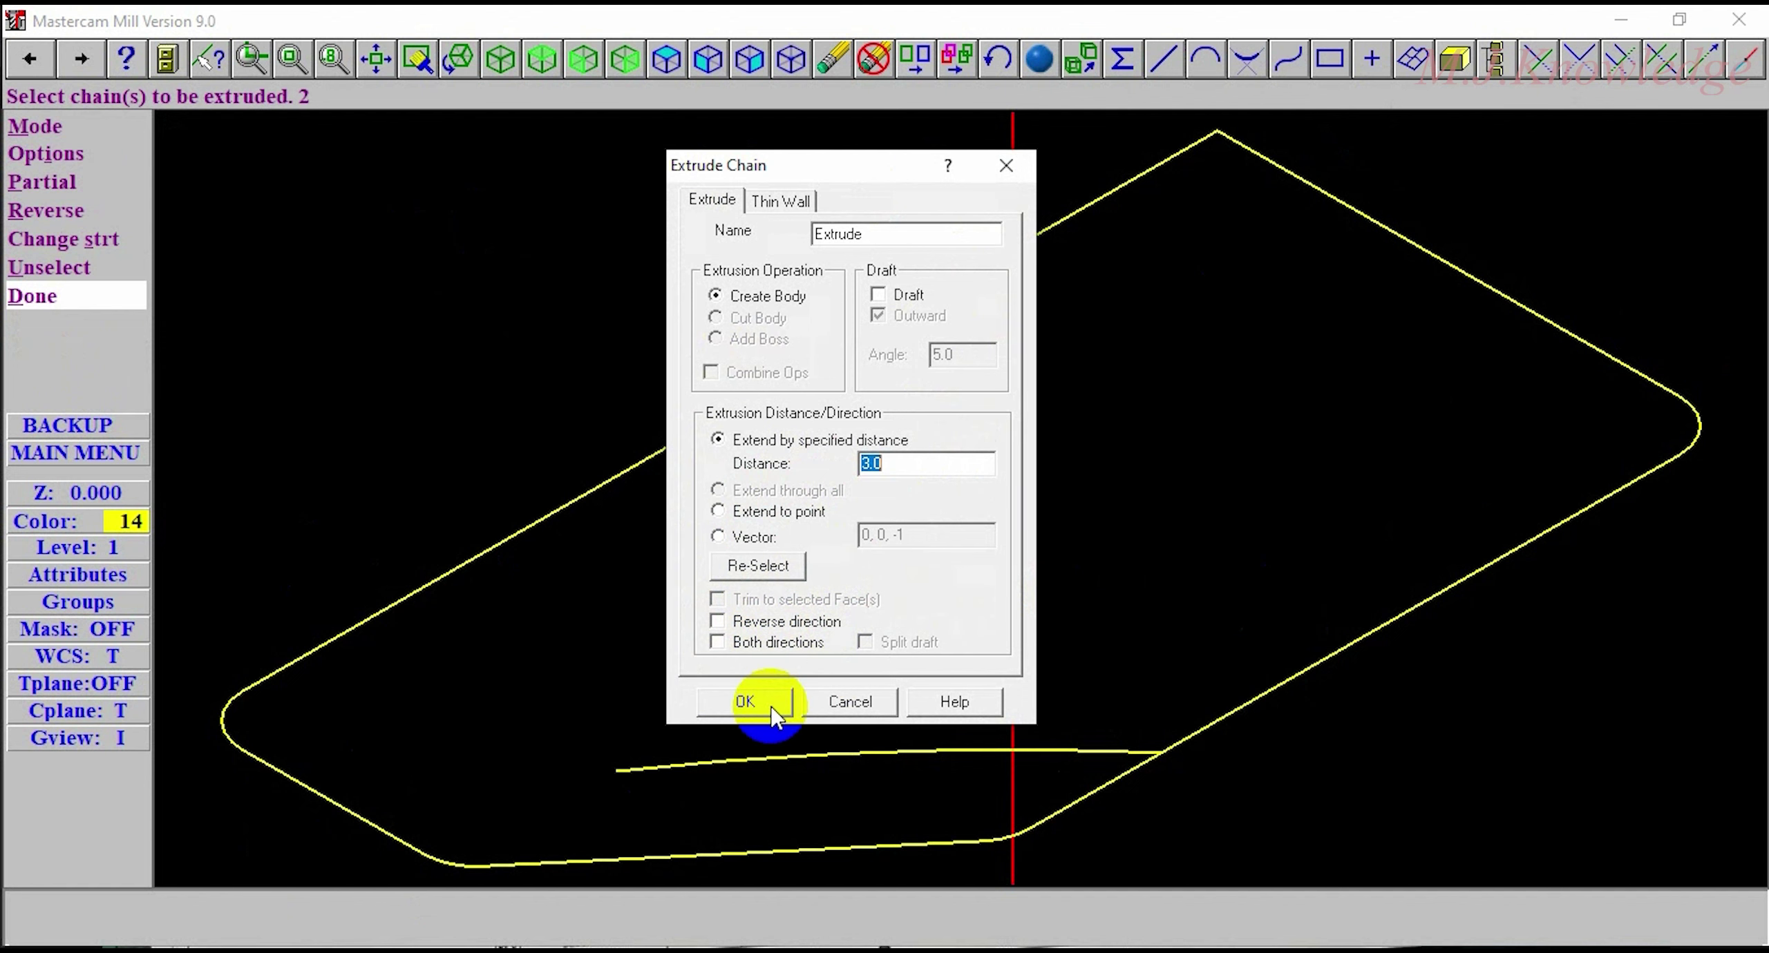
left_click(774, 706)
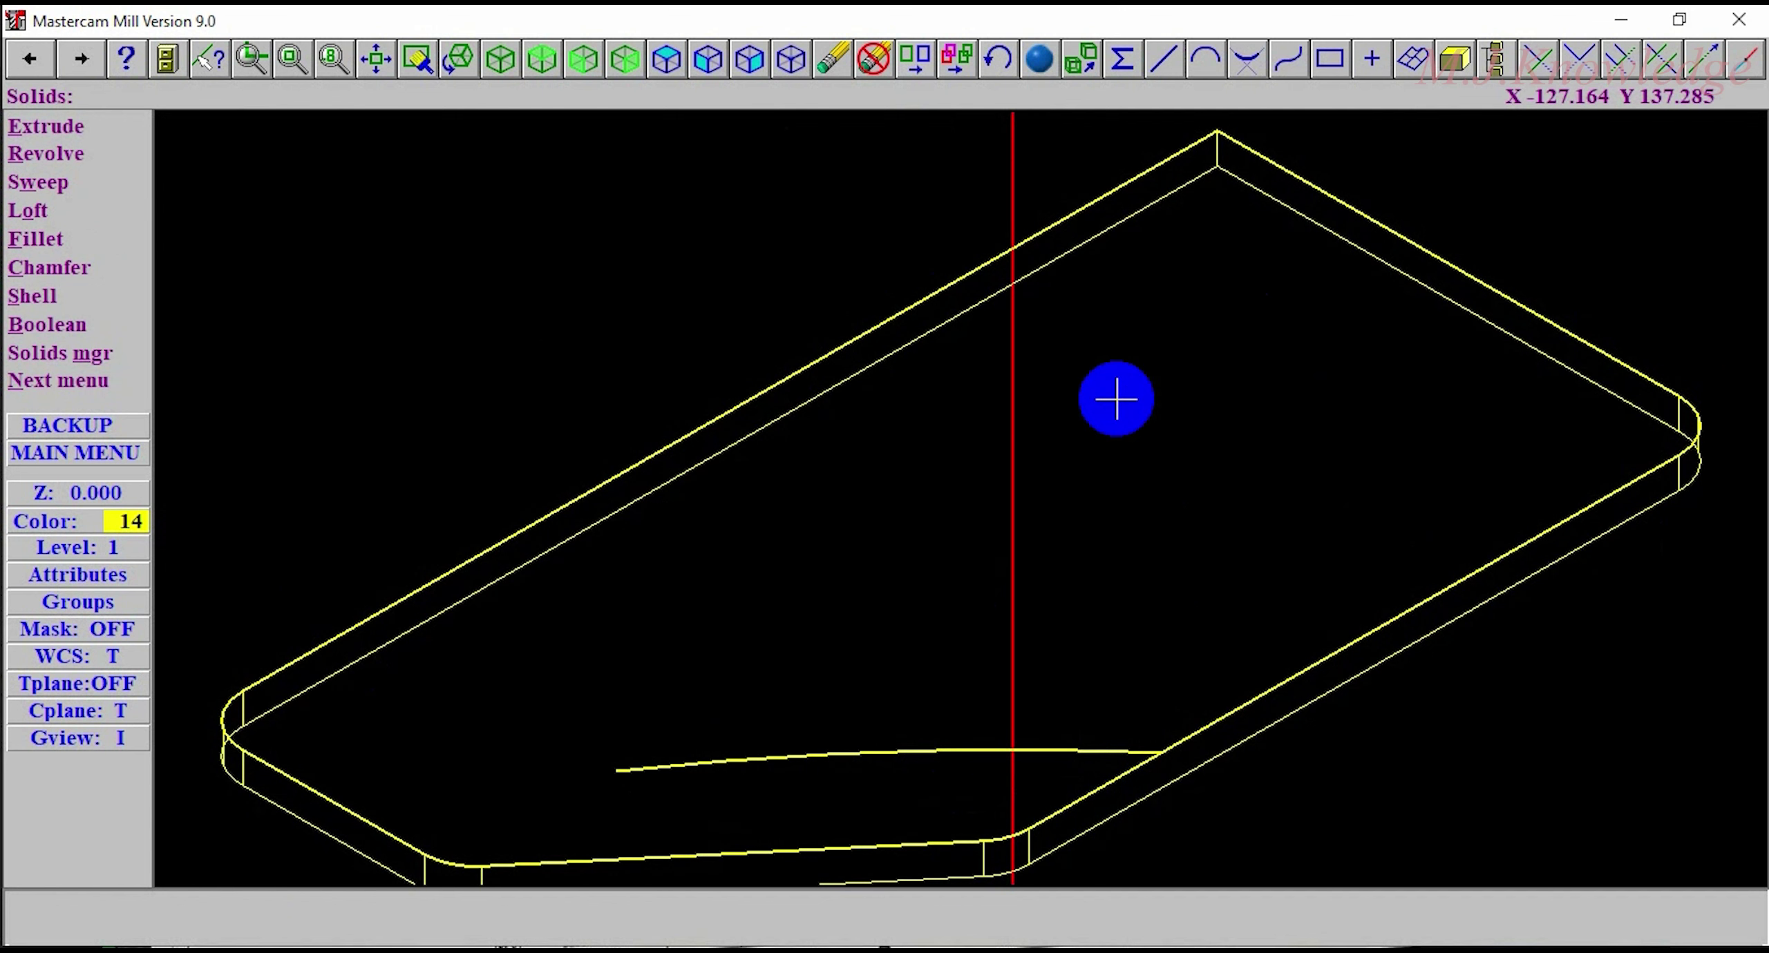
Step: Turn shading on with all surfaces in one colour, dark grey colour 8
left_click(1039, 66)
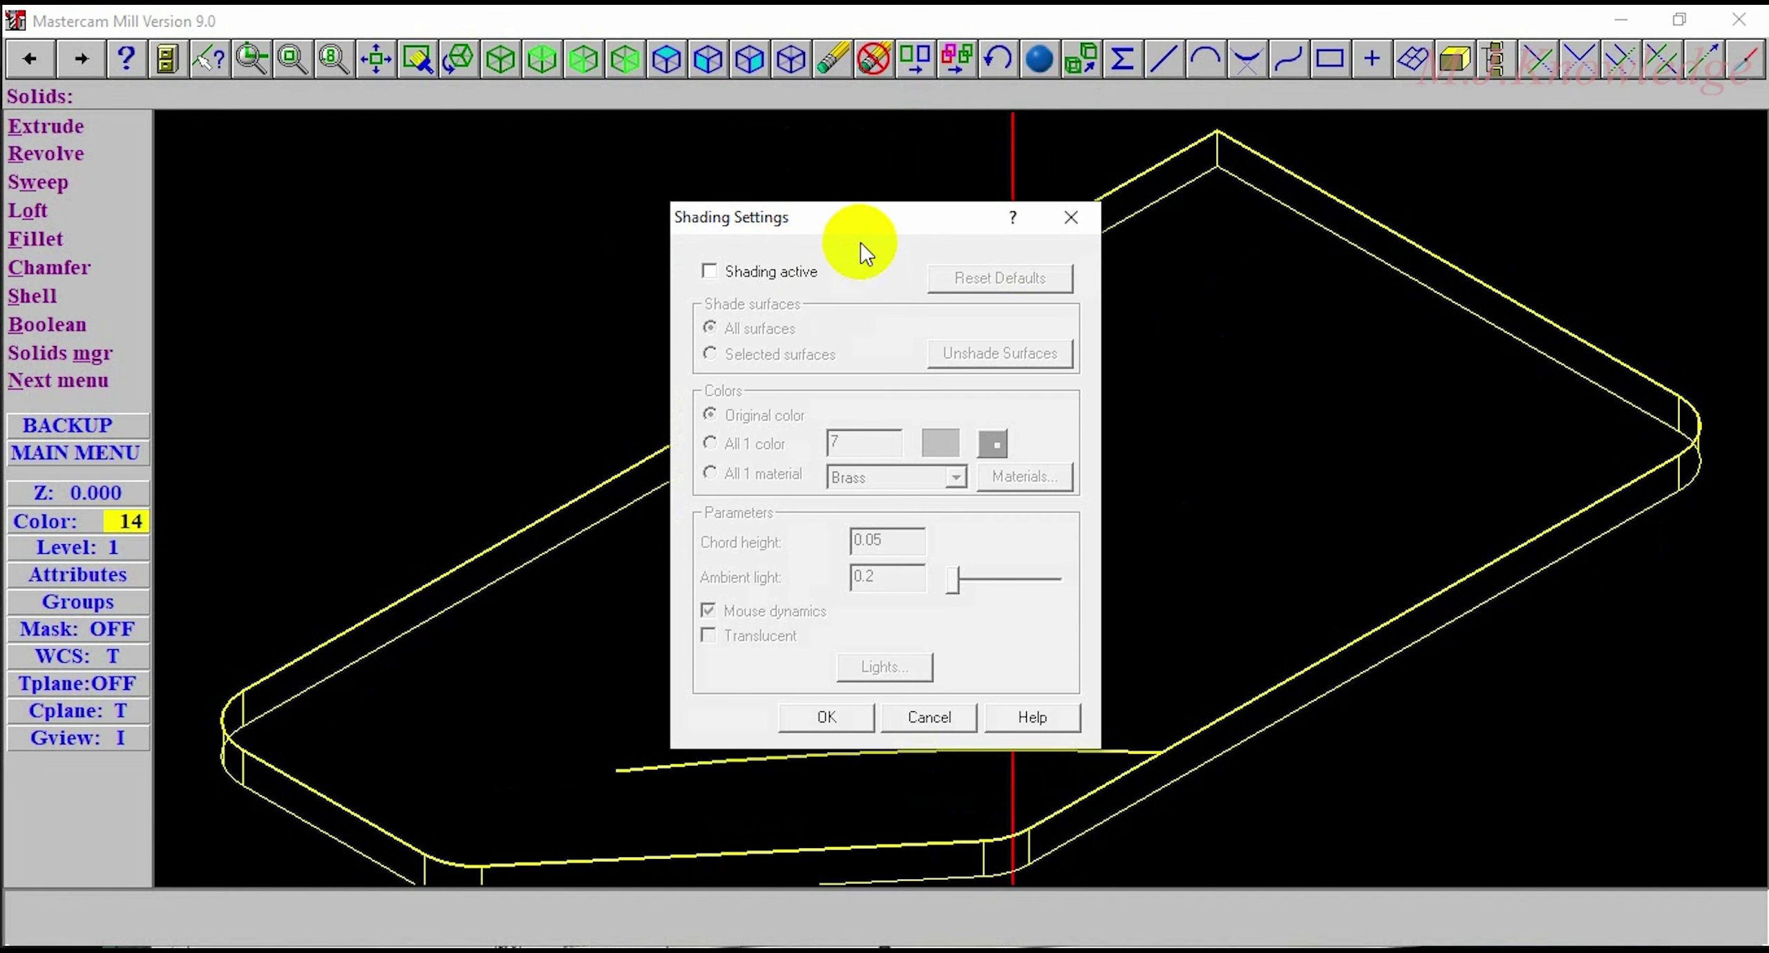
left_click_drag(863, 220, 881, 166)
left_click(728, 219)
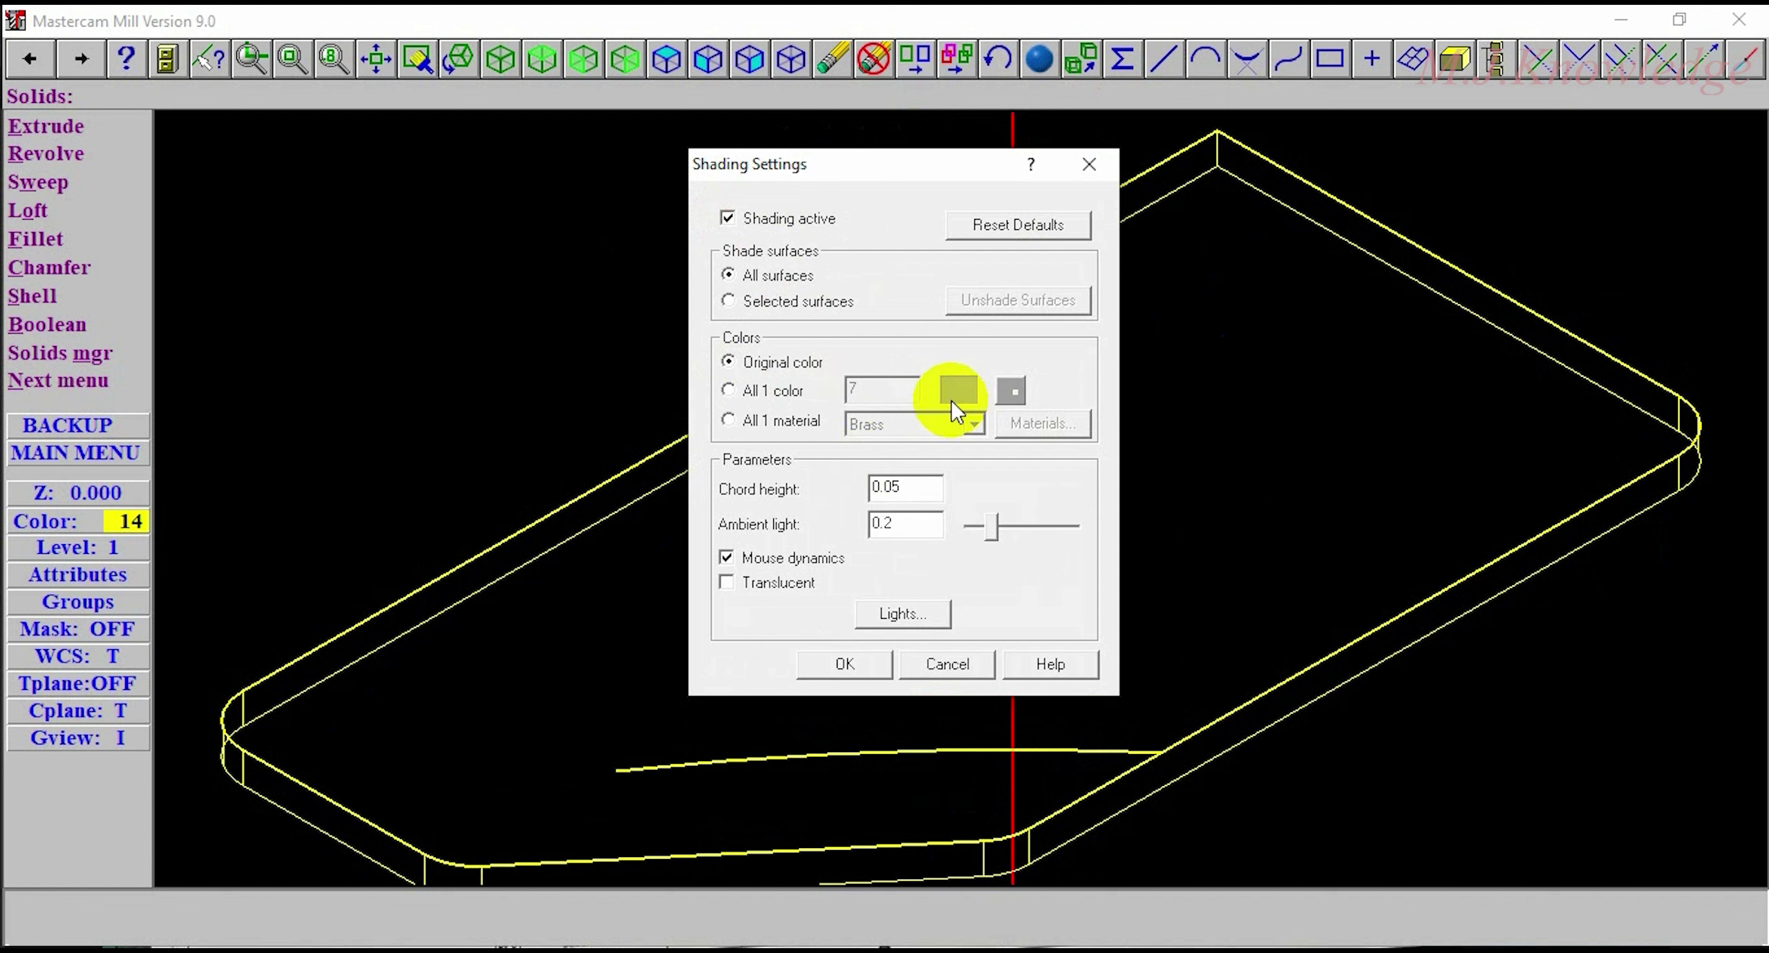
left_click(728, 390)
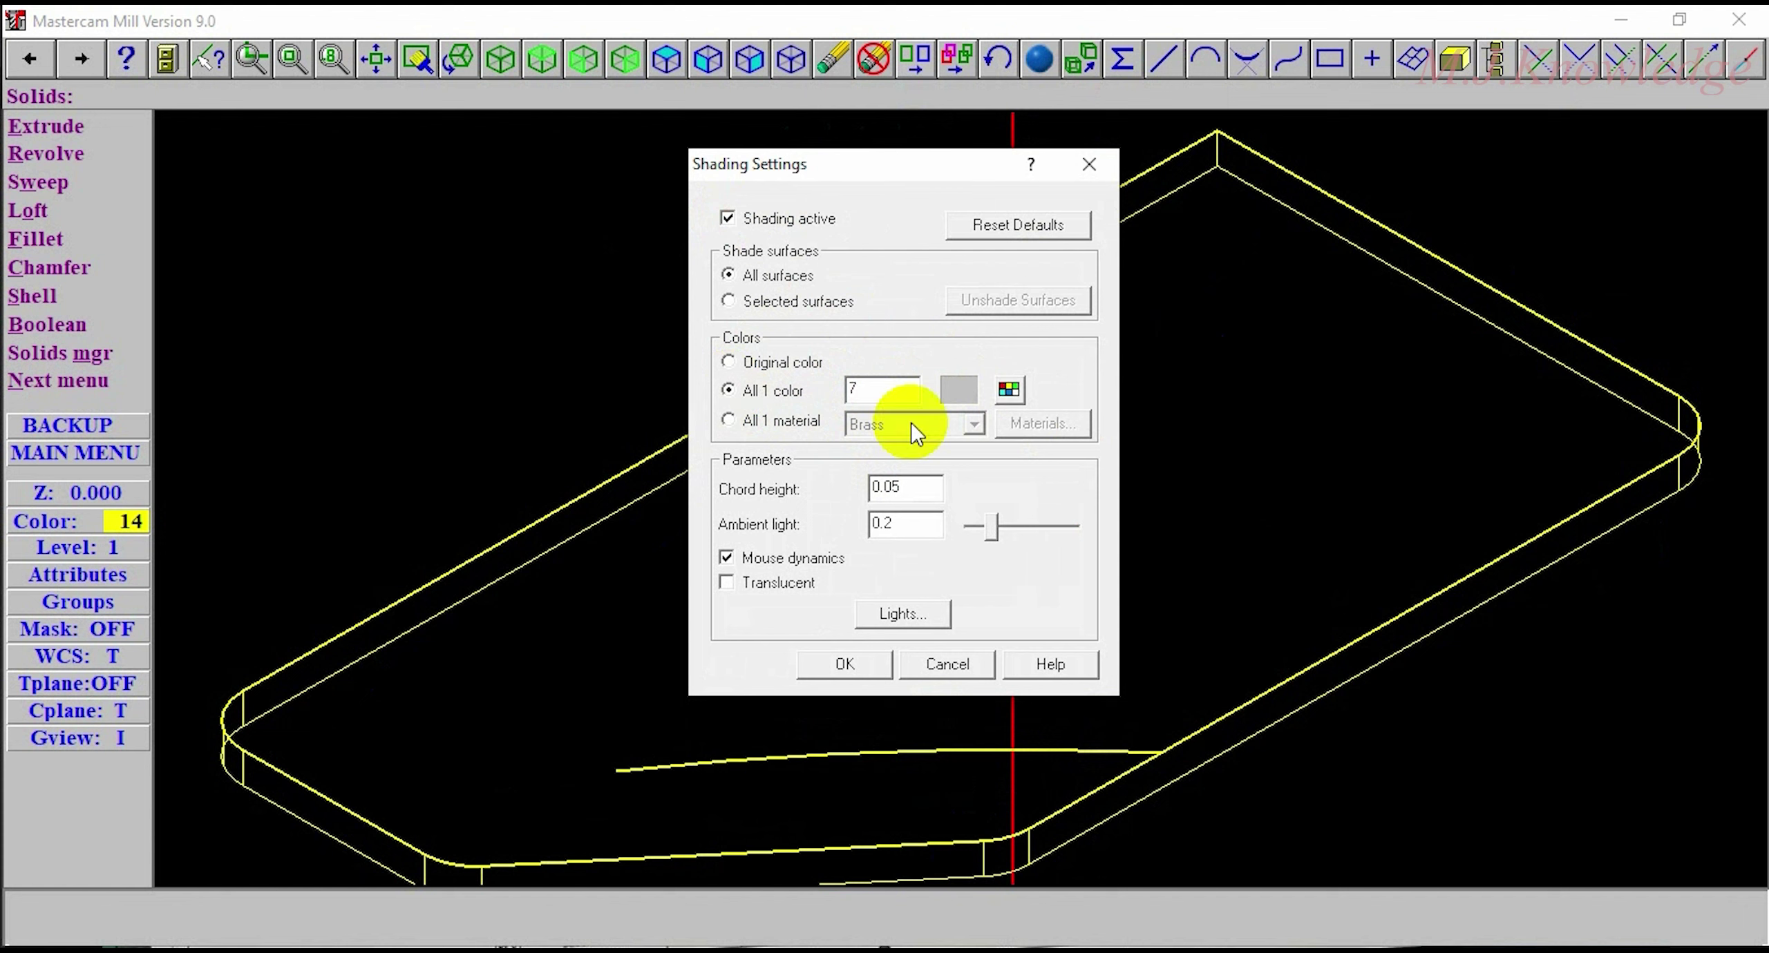
left_click(1009, 390)
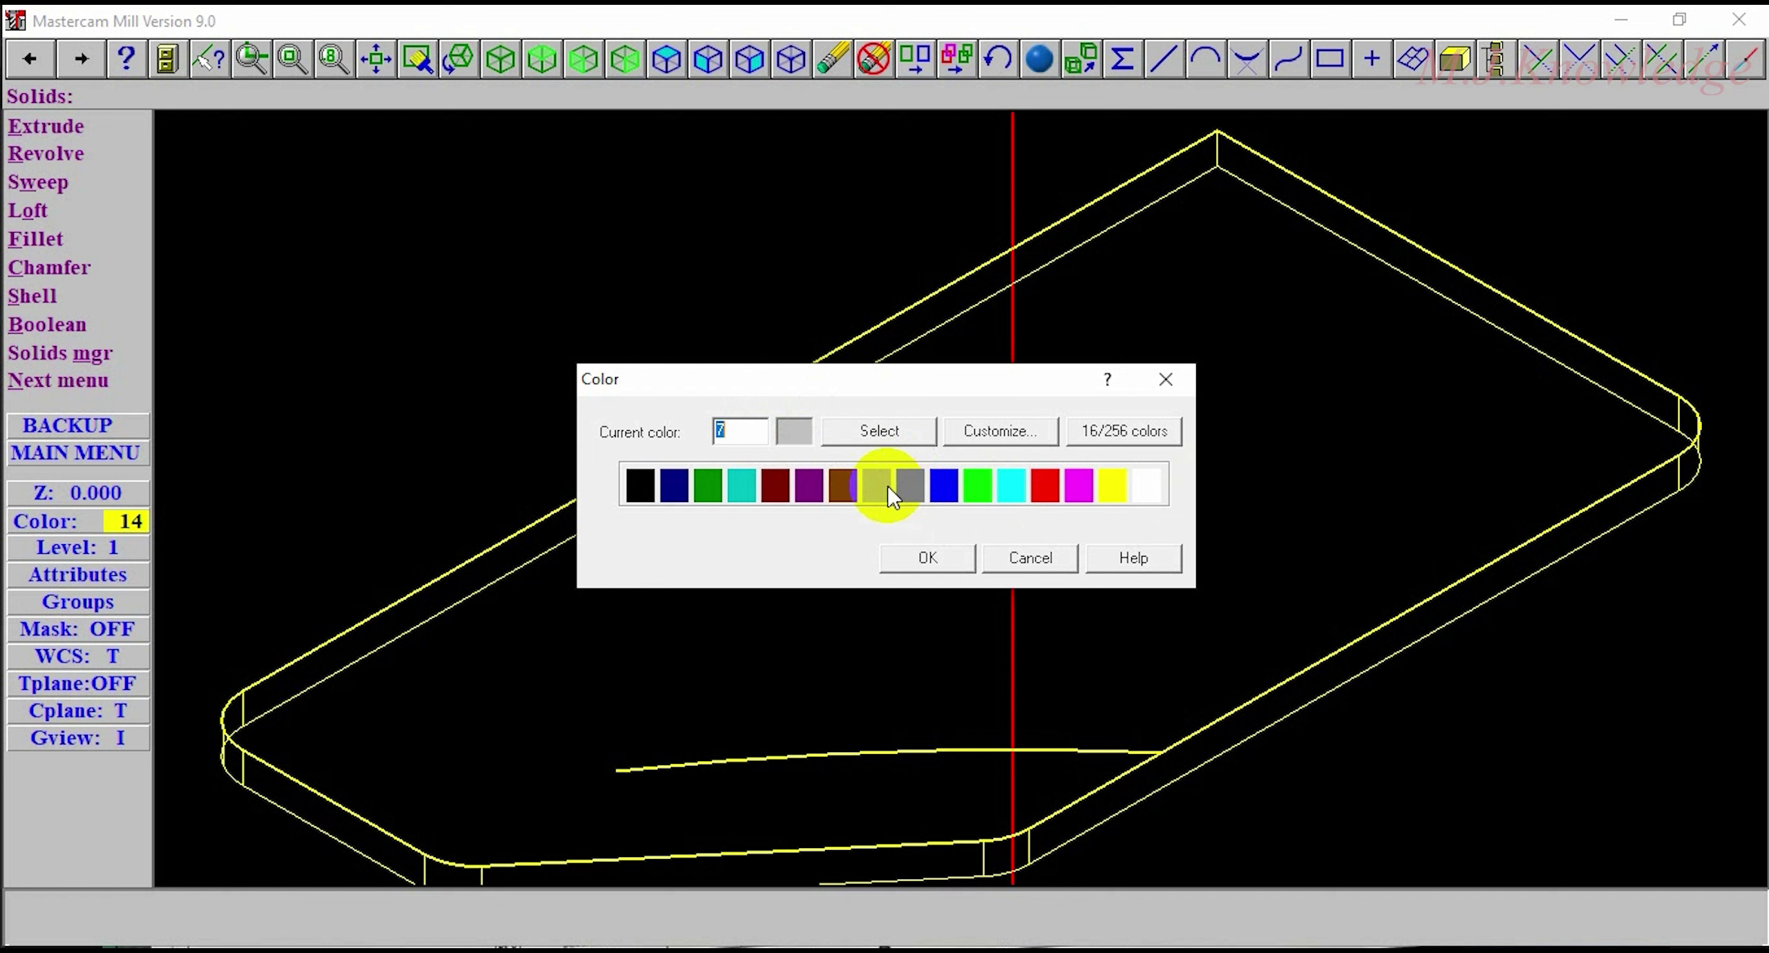
left_click(921, 492)
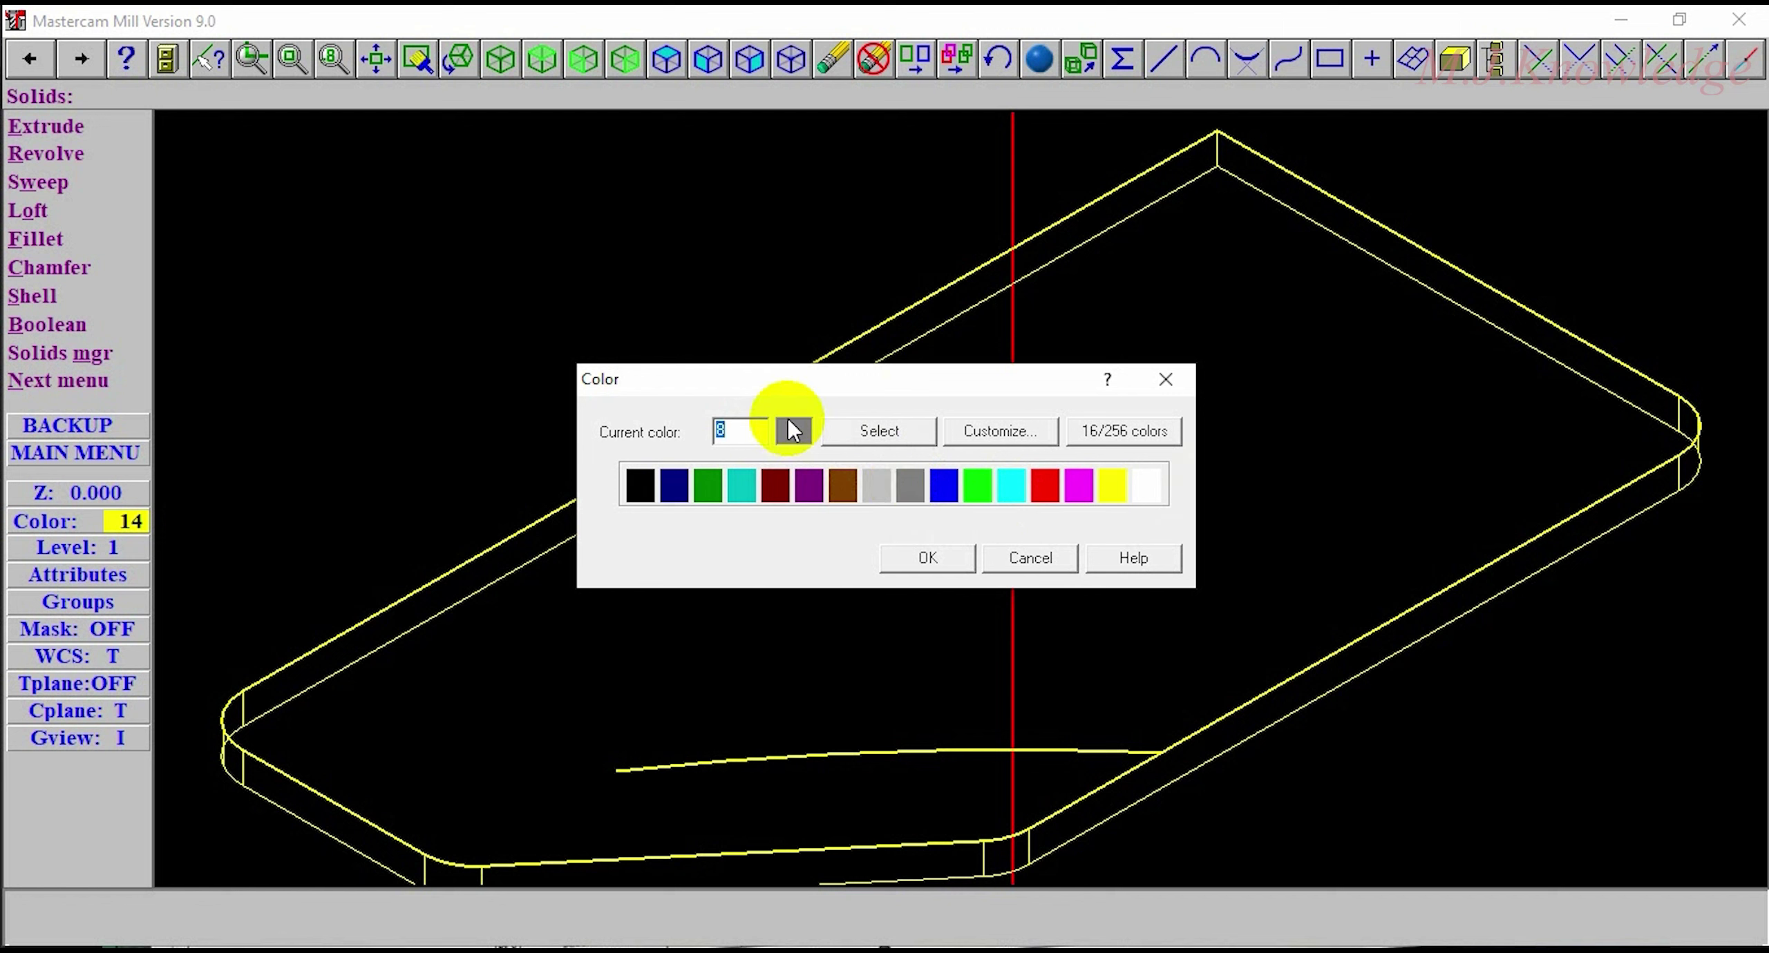
left_click(930, 558)
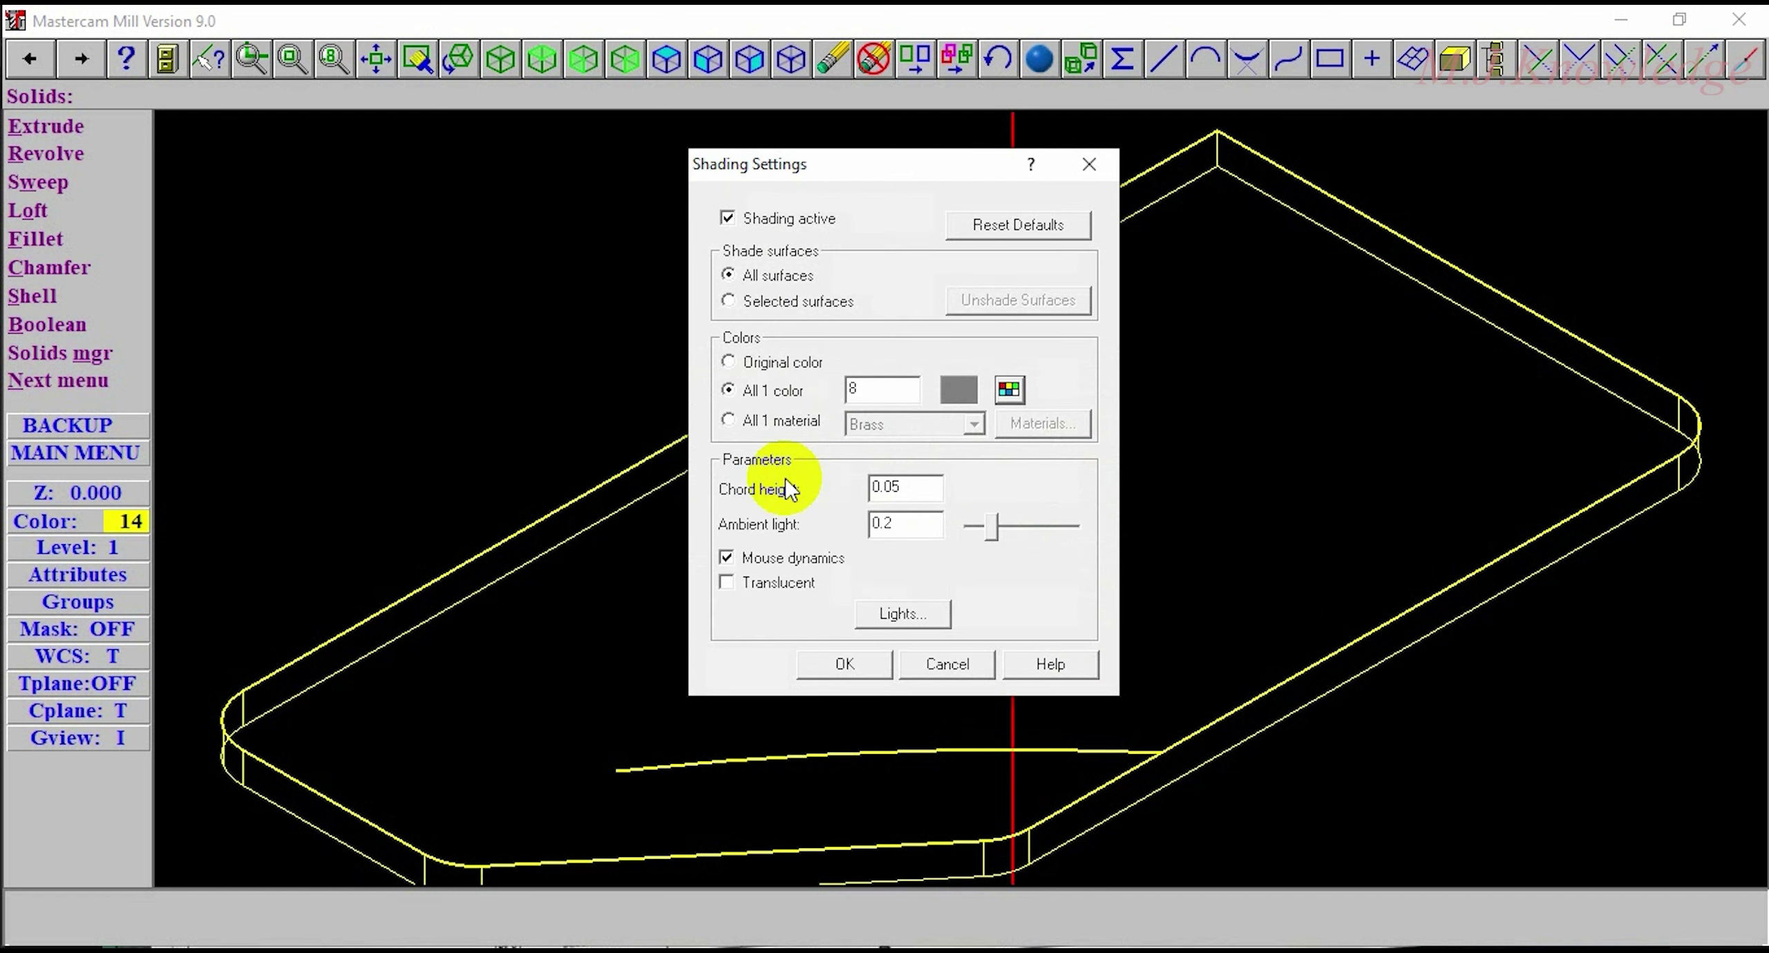
left_click(832, 662)
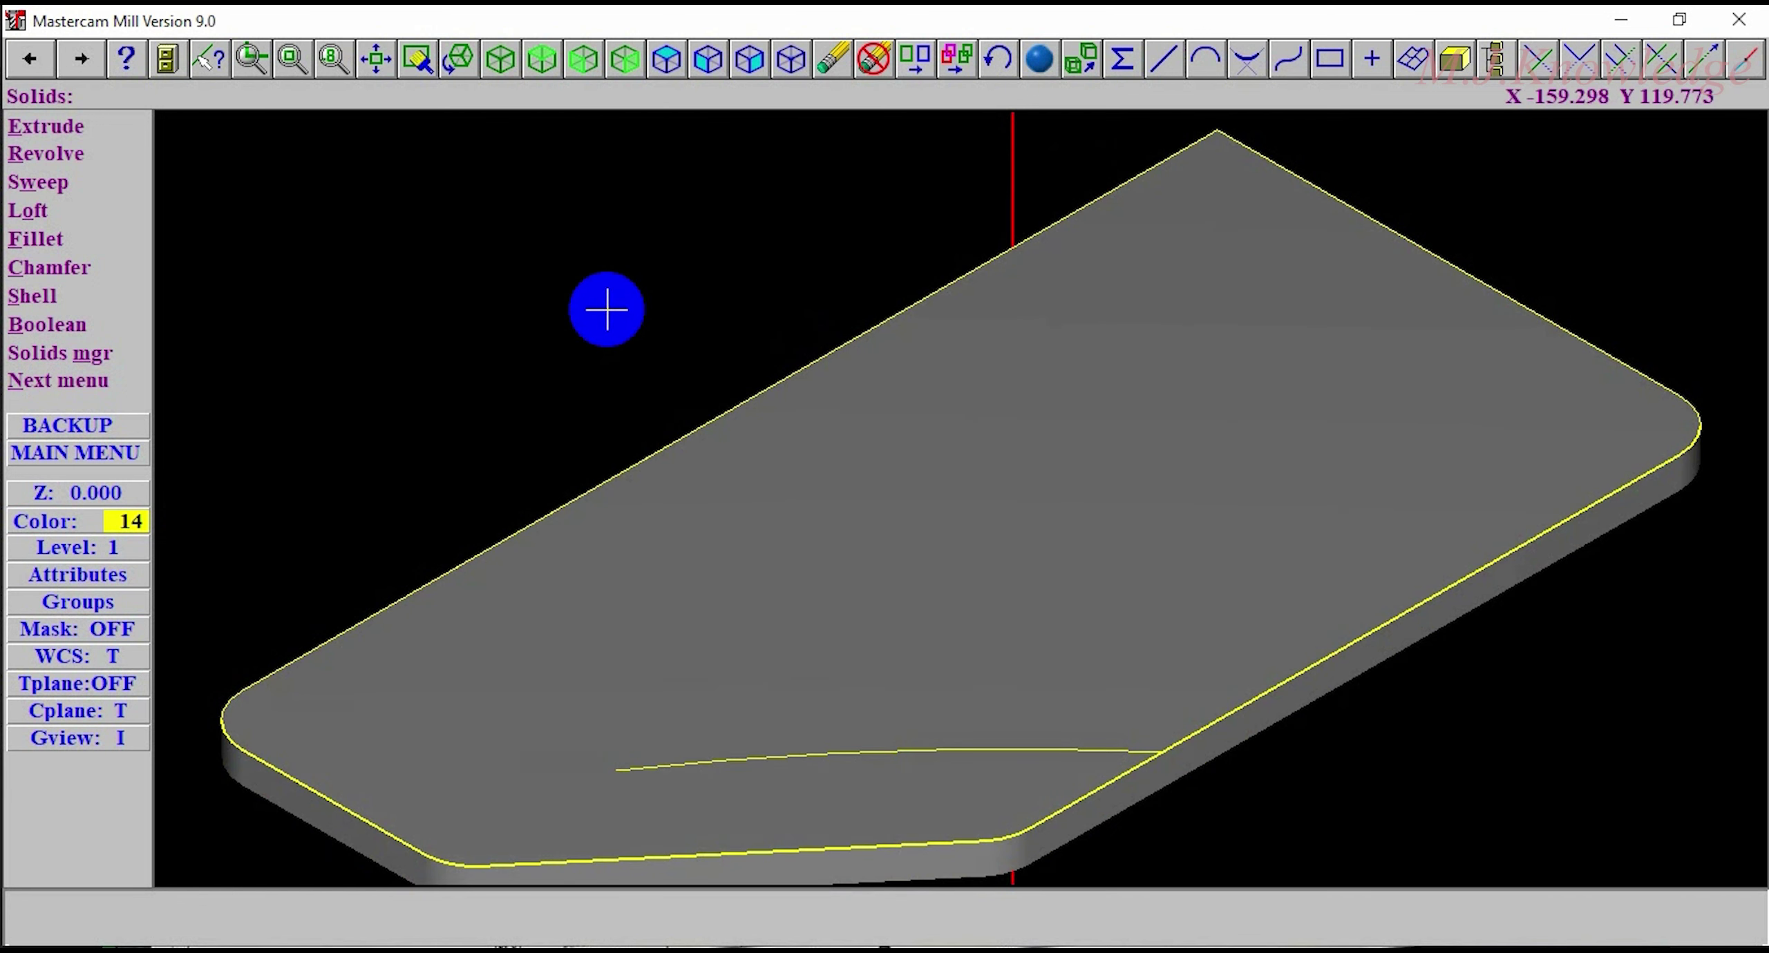
right_click(633, 228)
left_click(691, 342)
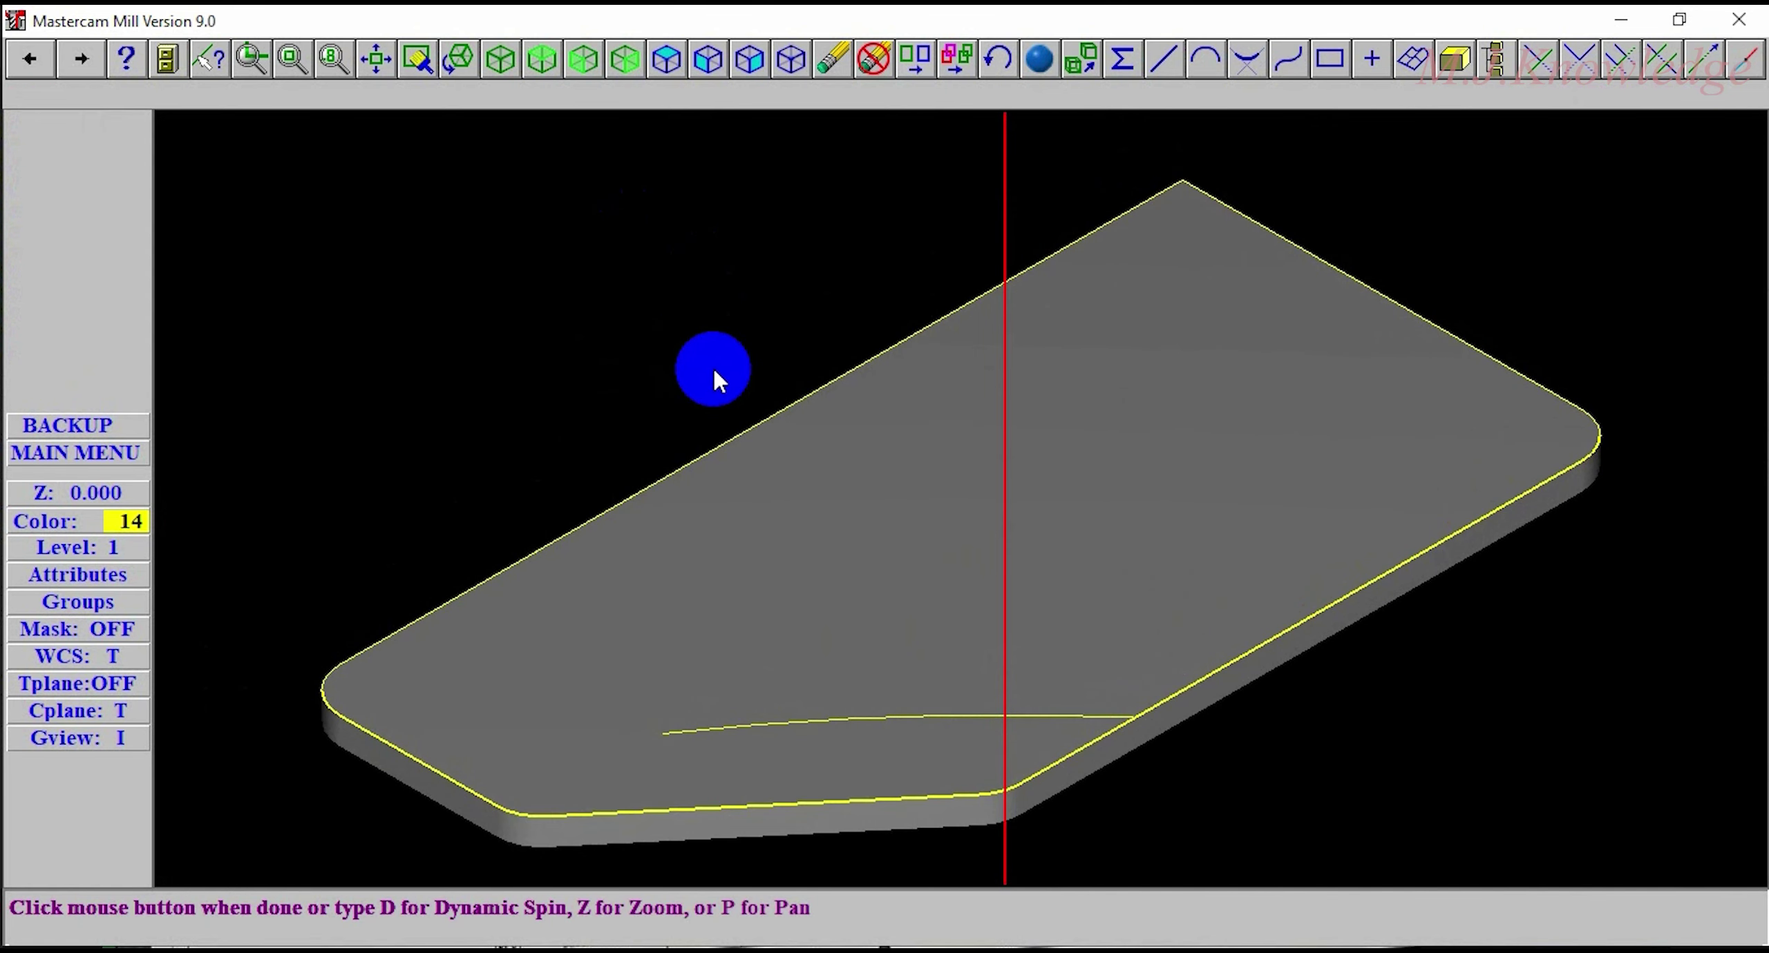
Step: Finish rotating the view, then make level 2 the main level and hide level 1
left_click(714, 371)
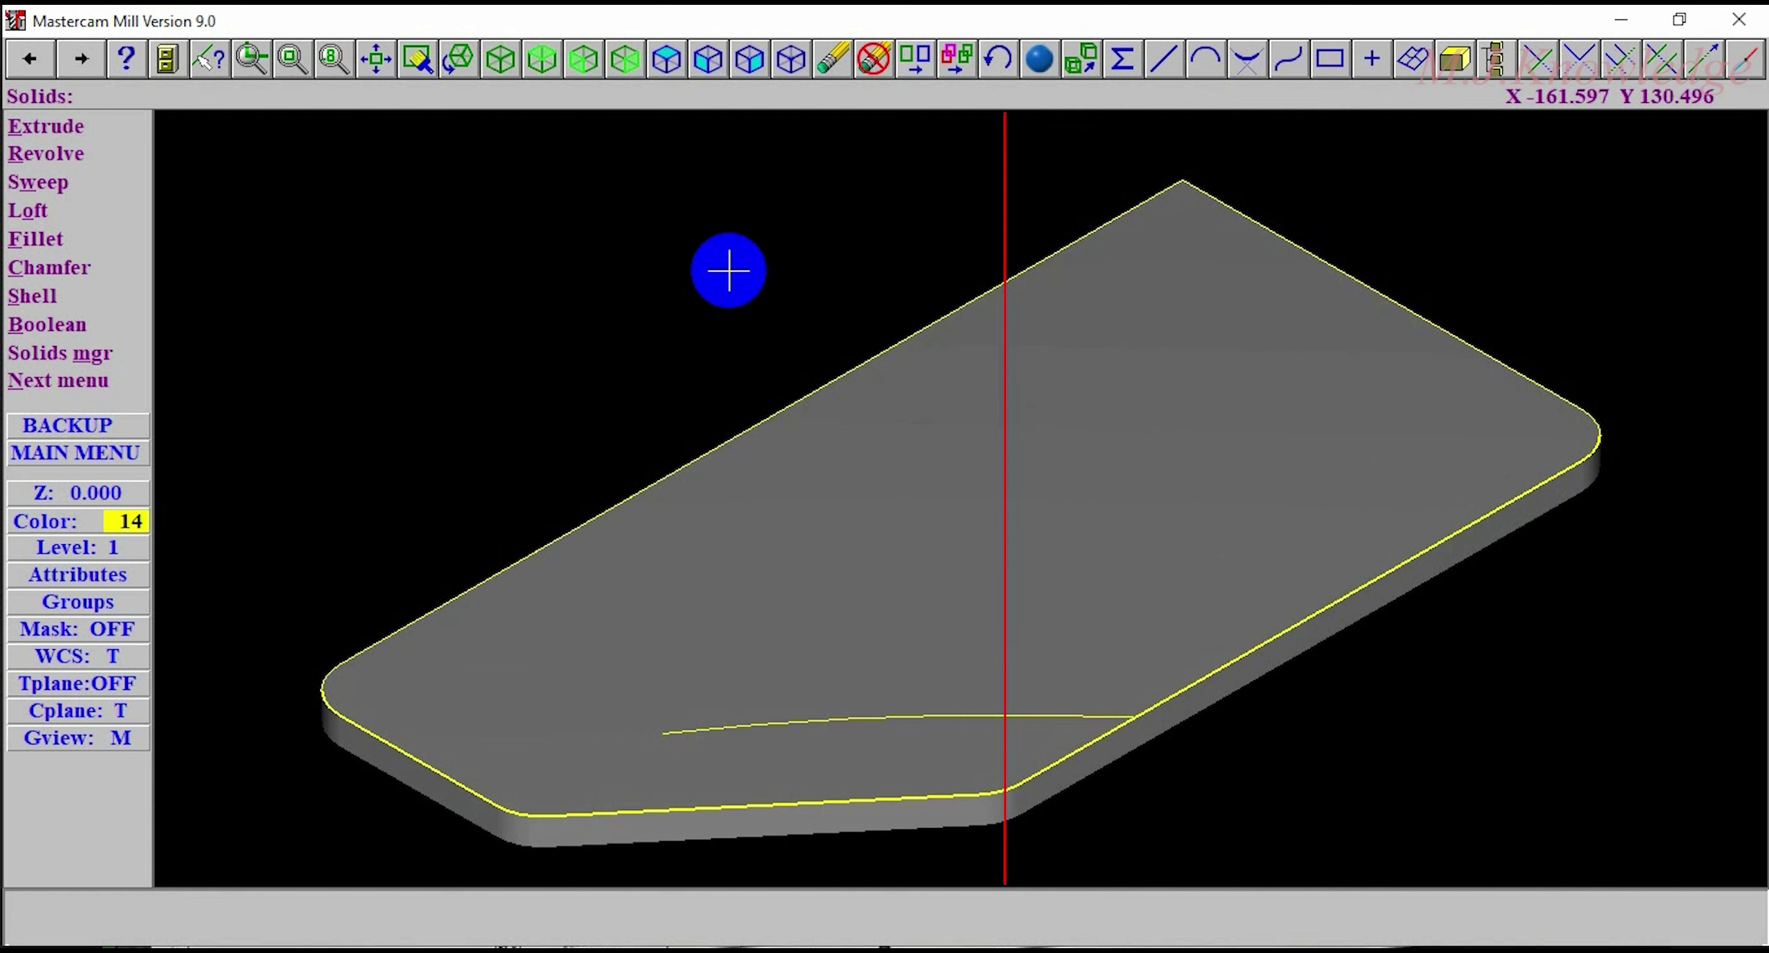
left_click(72, 547)
left_click(561, 228)
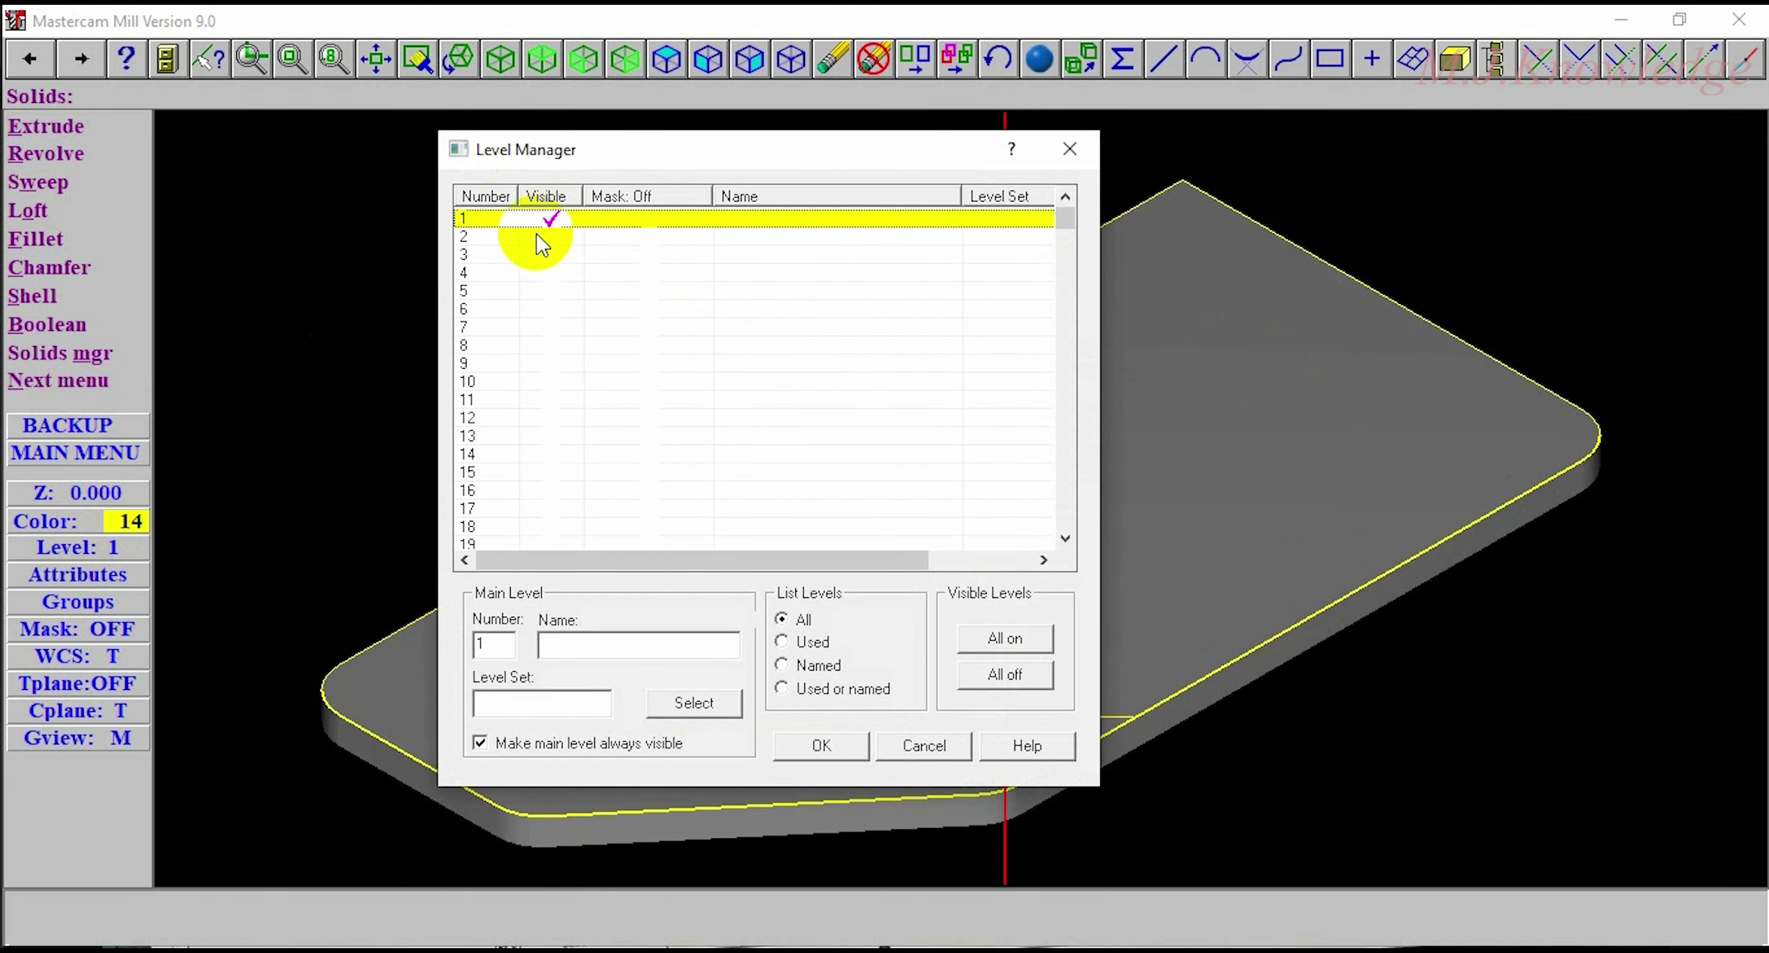
left_click(493, 238)
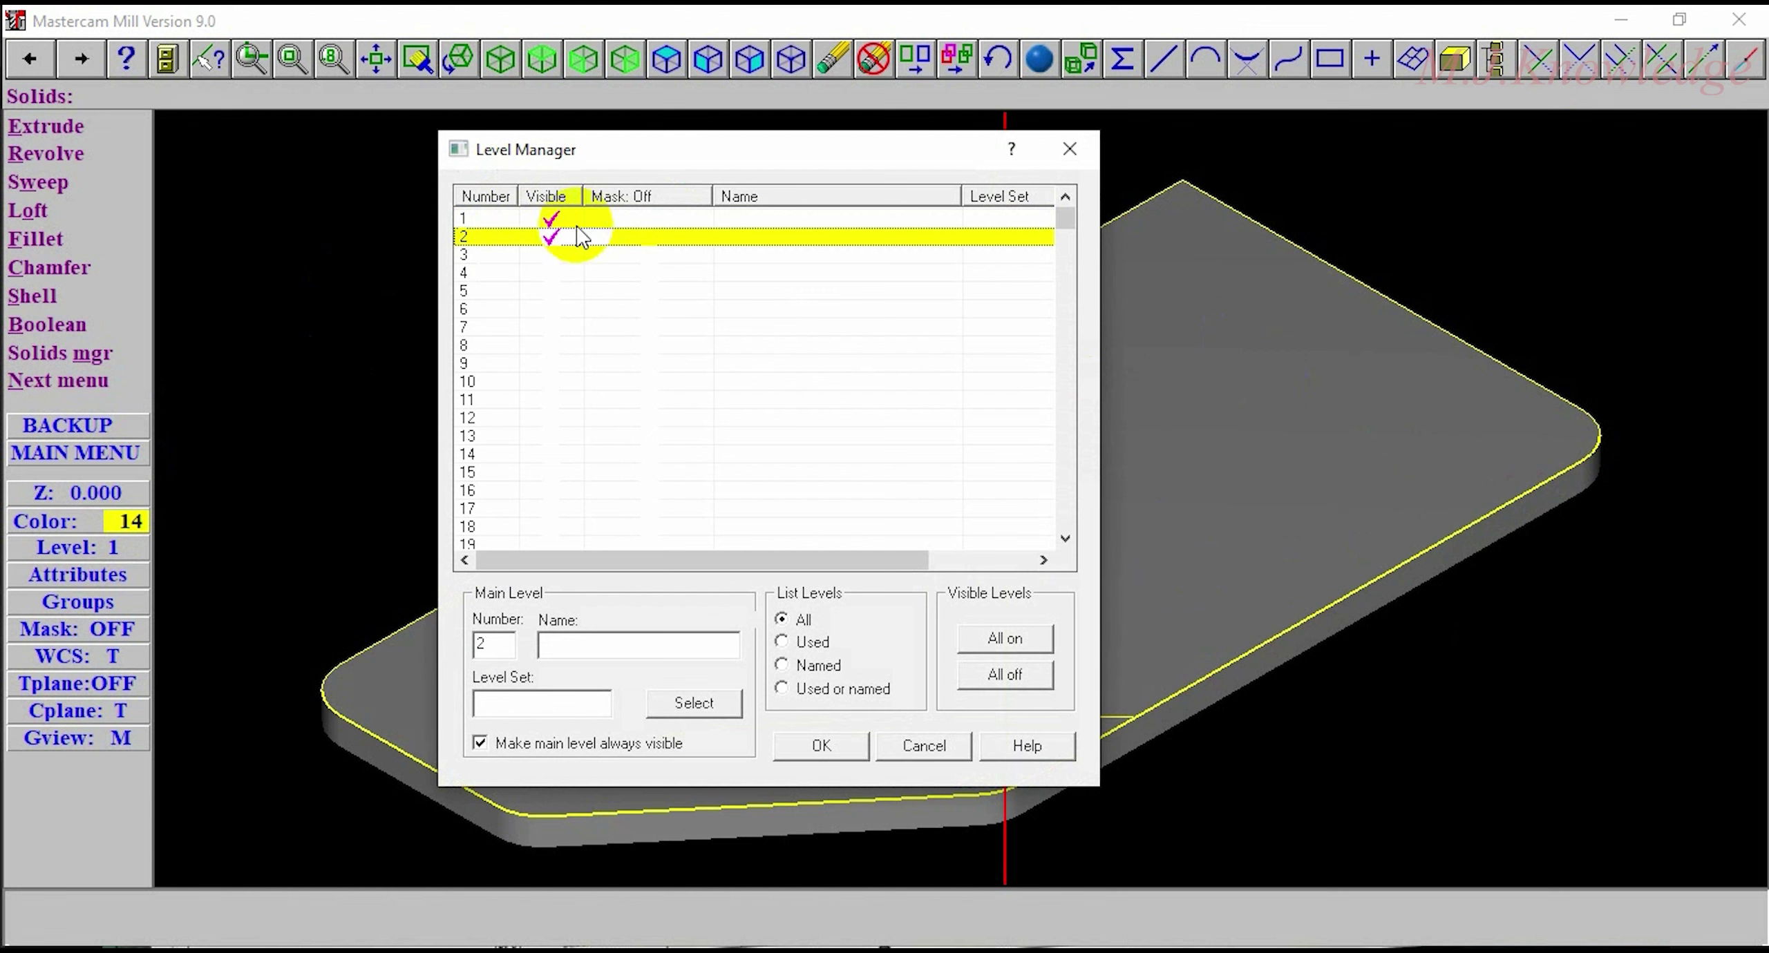
left_click(552, 220)
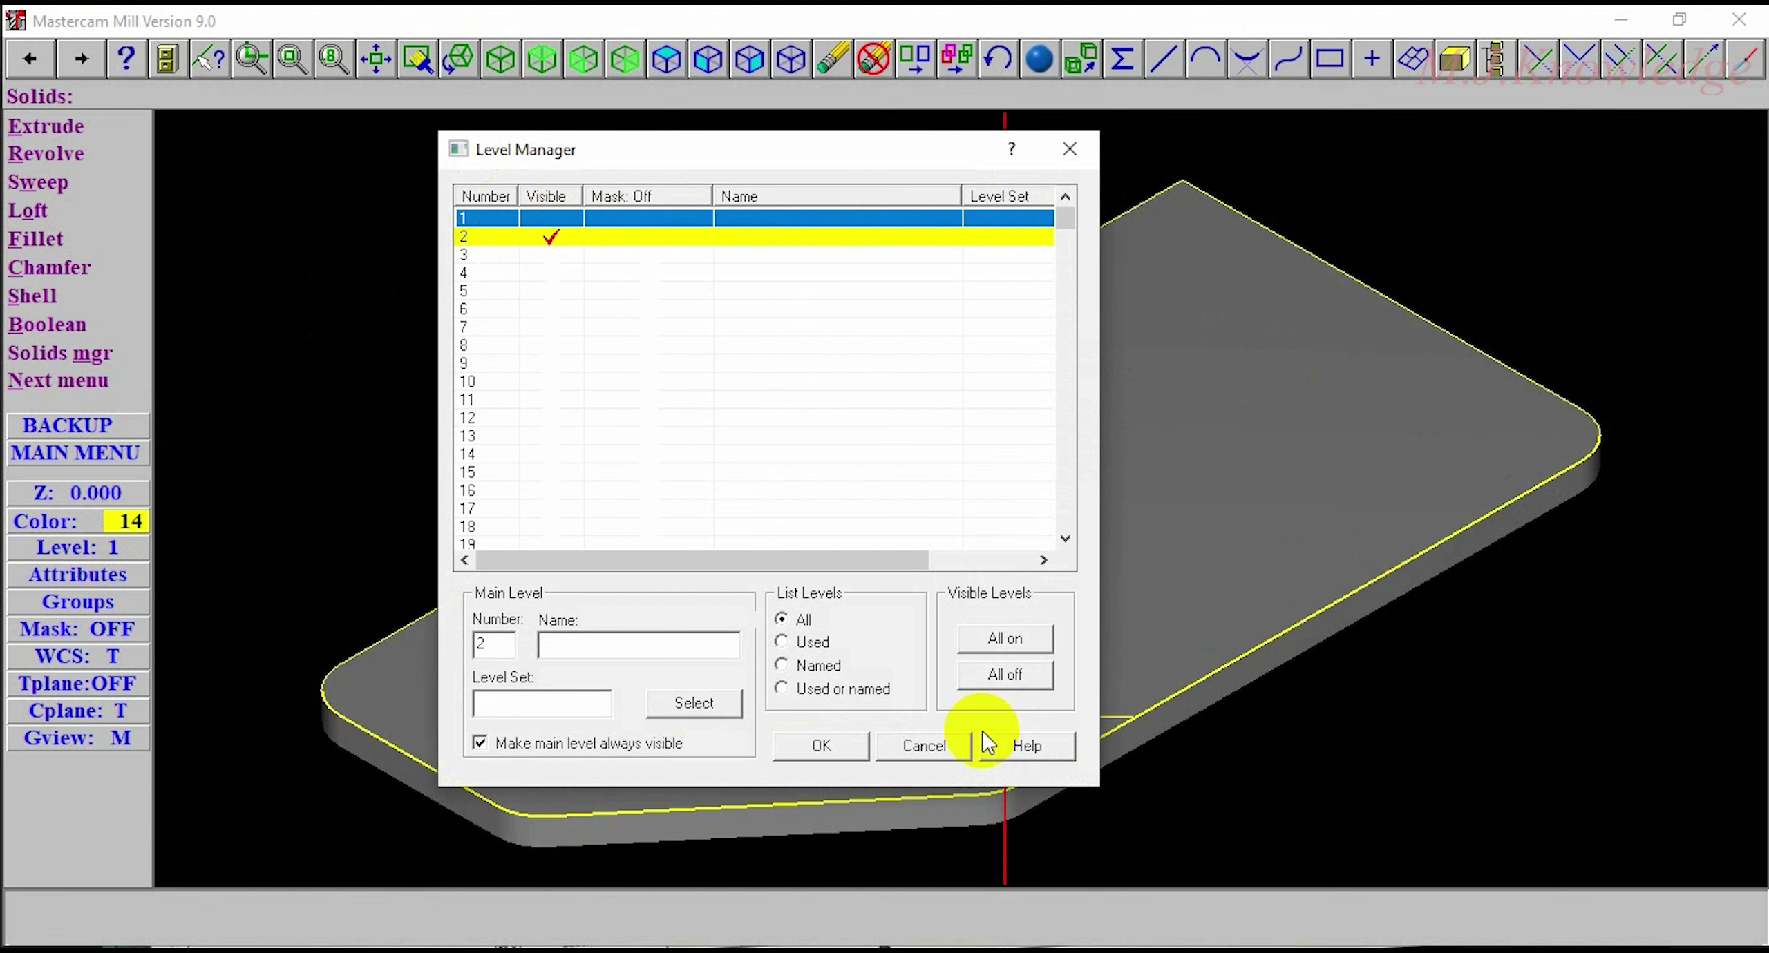
left_click(845, 750)
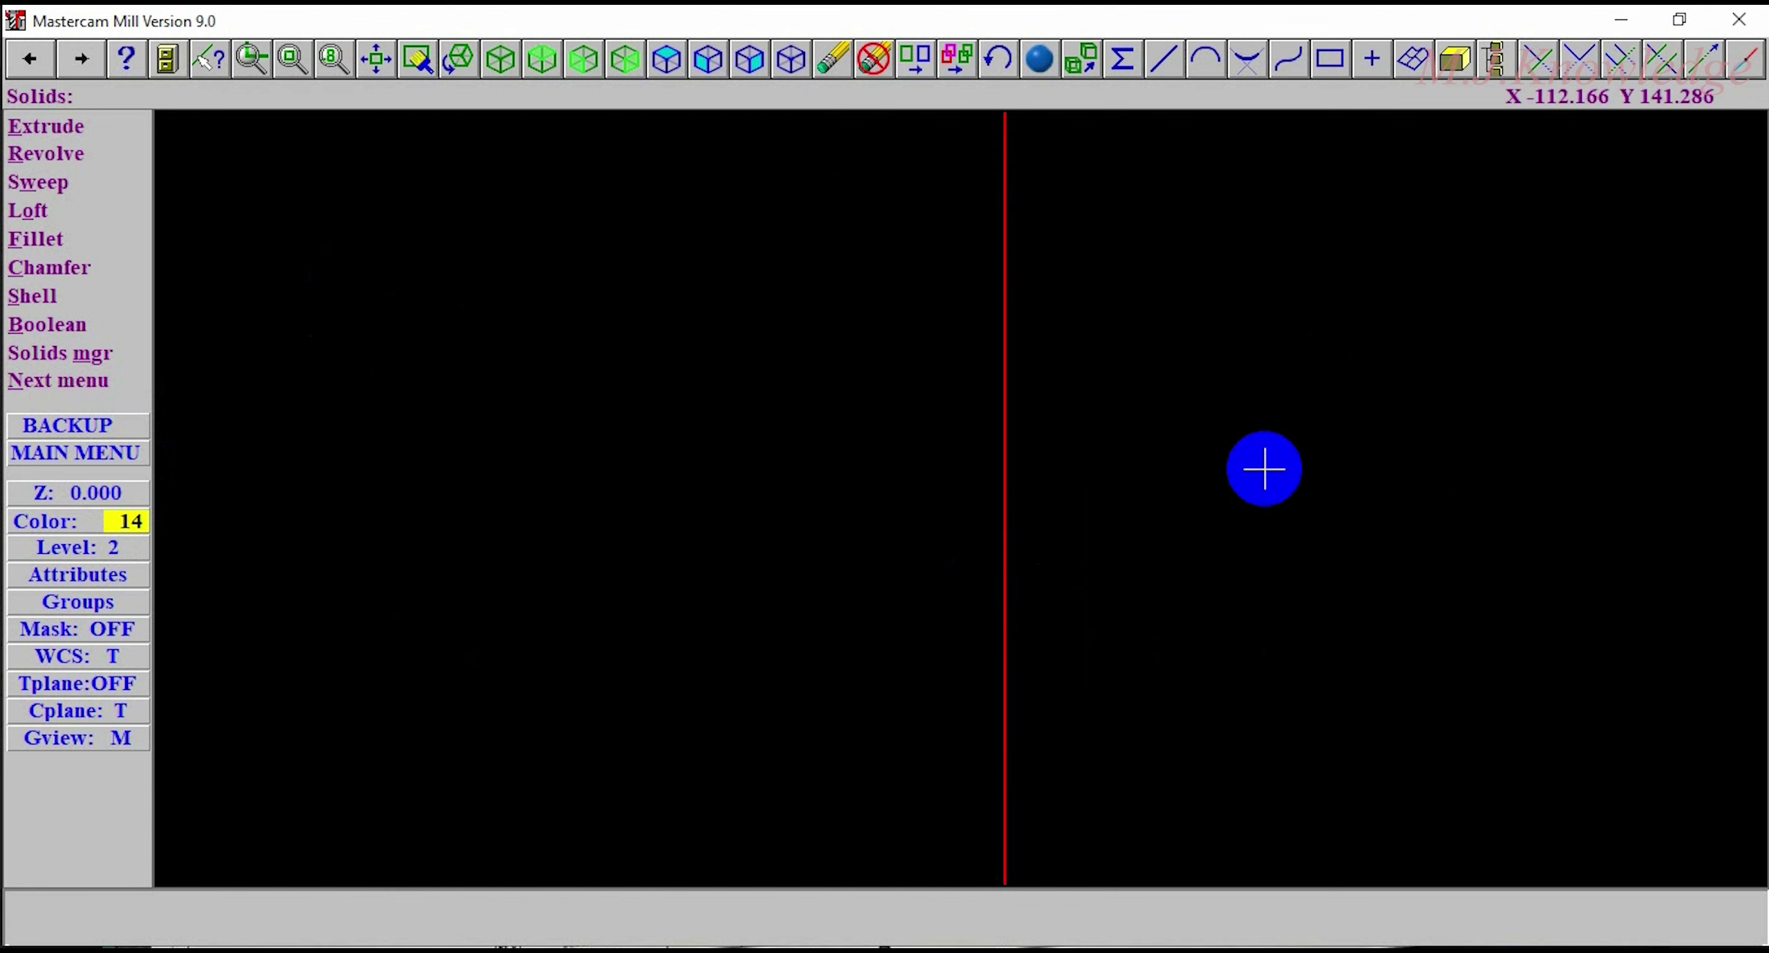